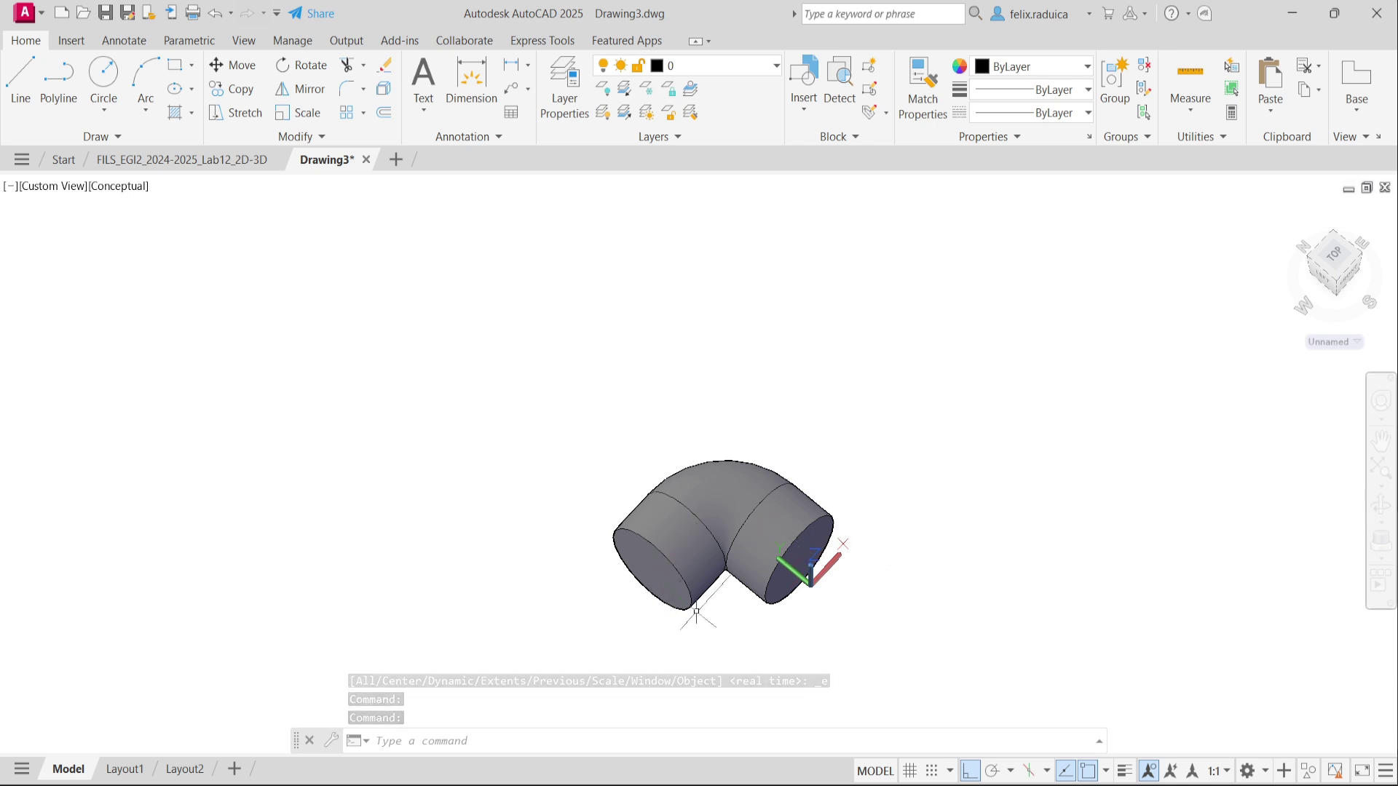
Delete the existing 3D pipe elbow solid from the drawing.
shift+middle_drag(736, 621, 697, 605)
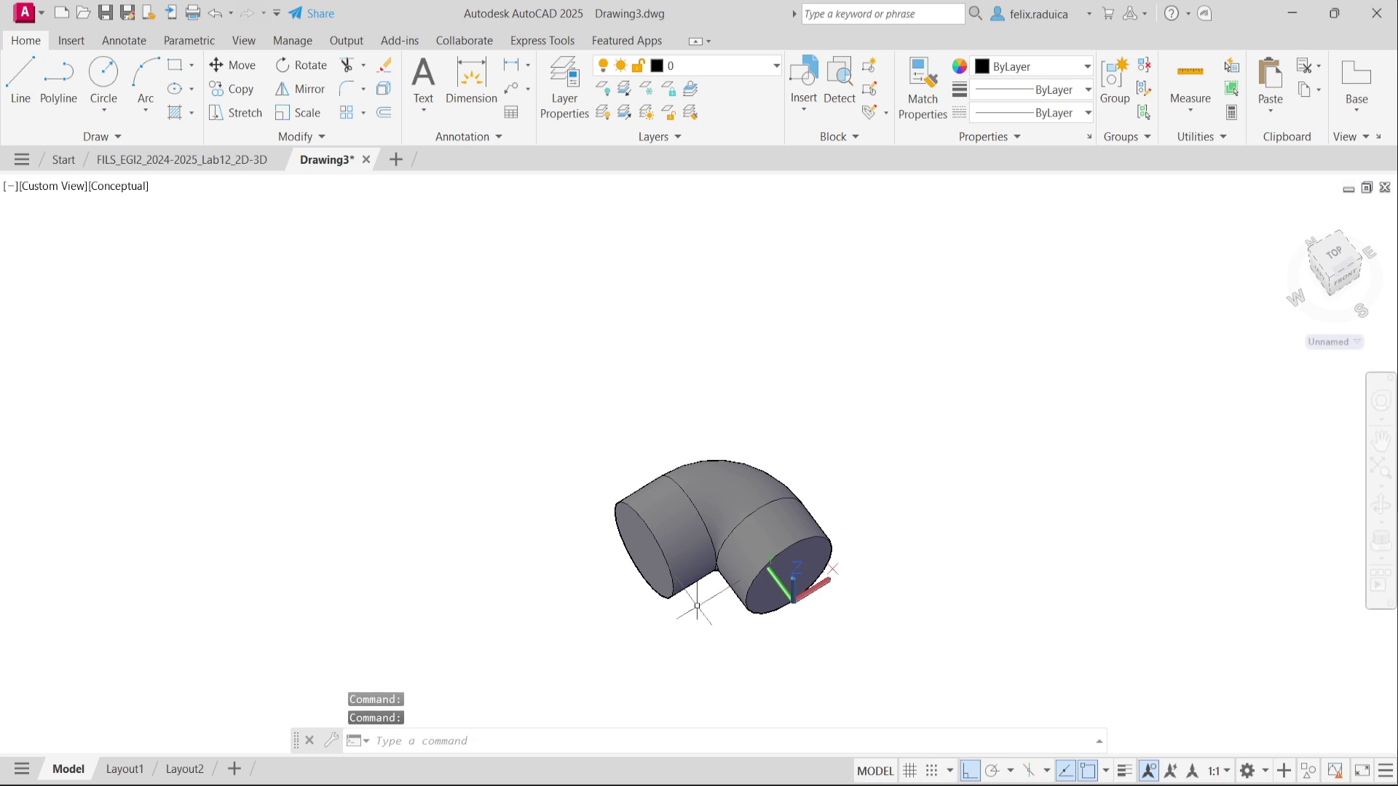
click(775, 504)
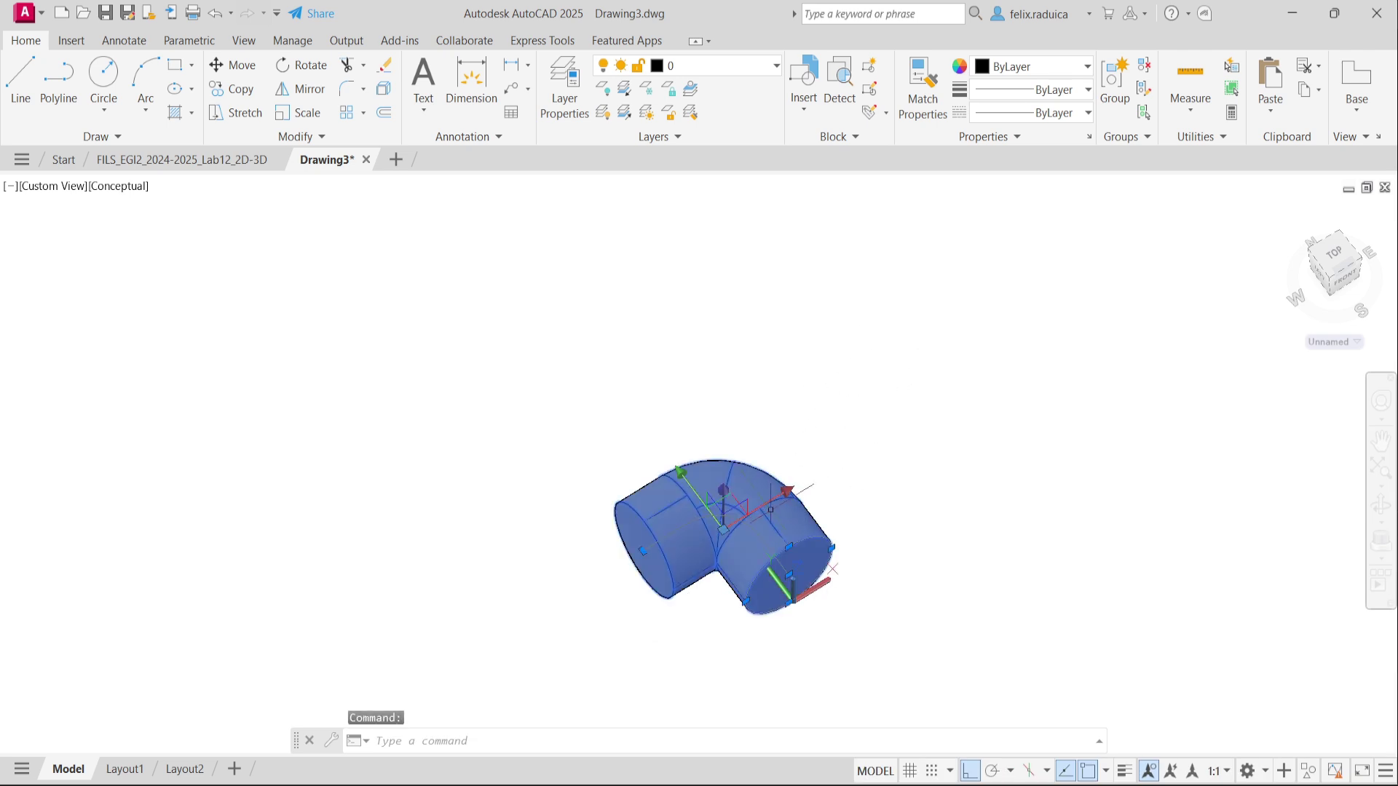
key(Delete)
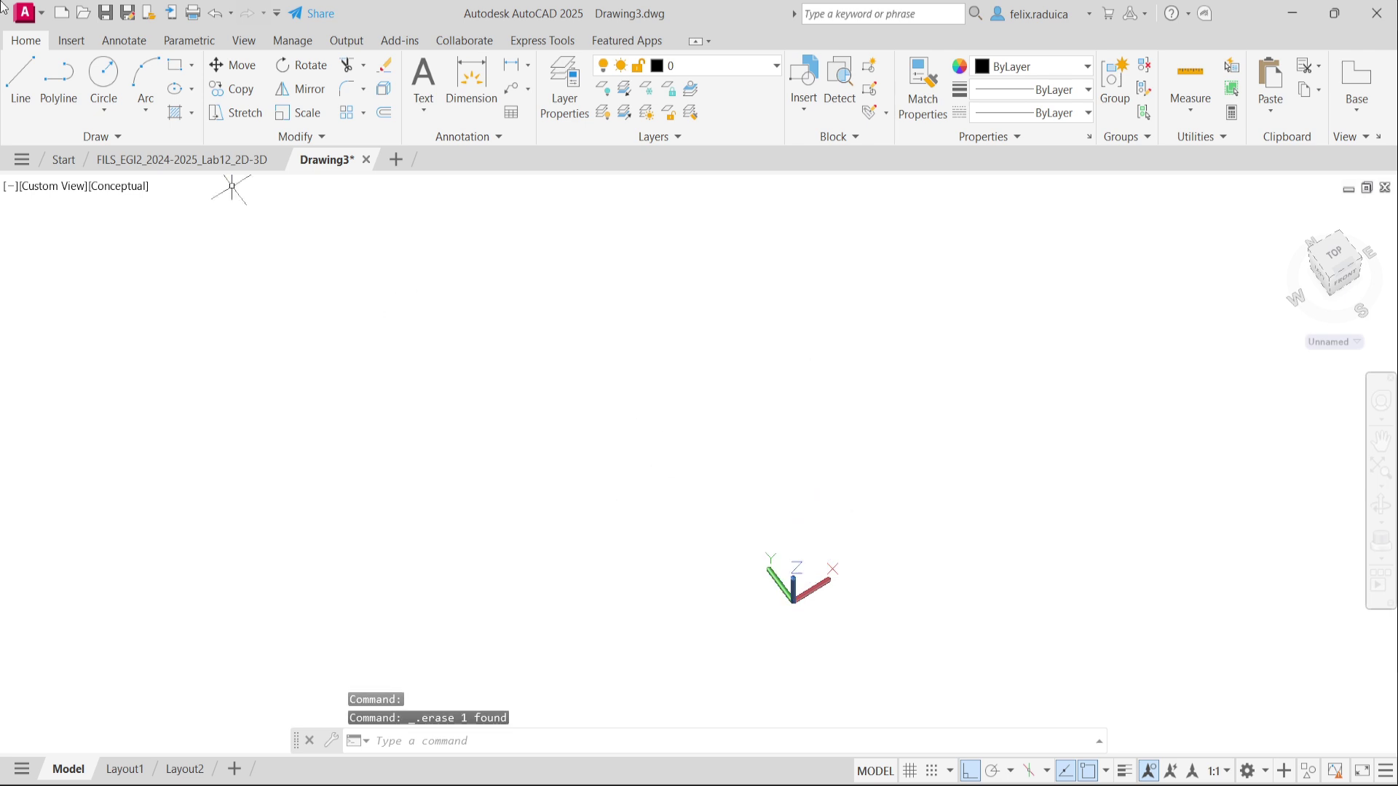
Set the viewport's visual style to 2D Wireframe and its view to Top.
click(118, 187)
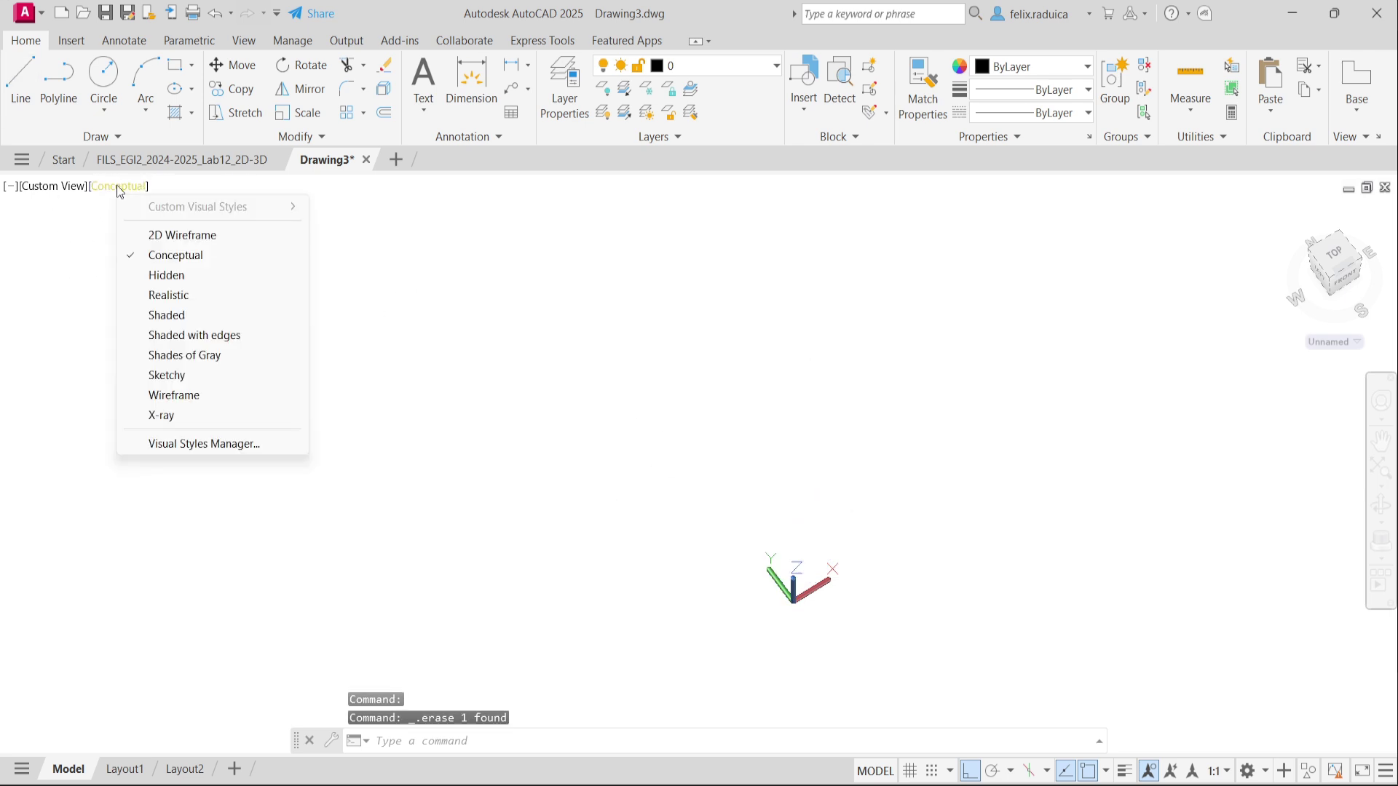
click(149, 231)
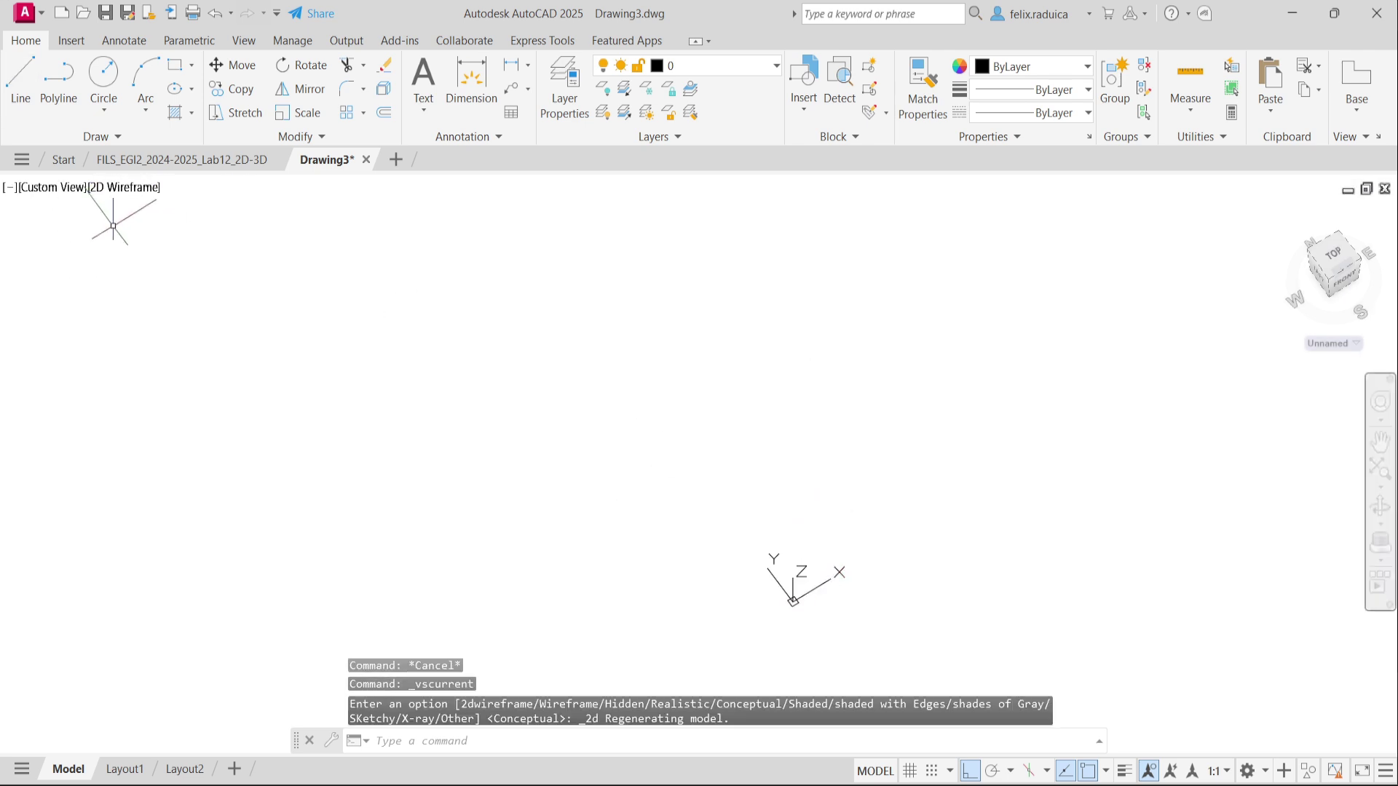
click(62, 188)
click(94, 231)
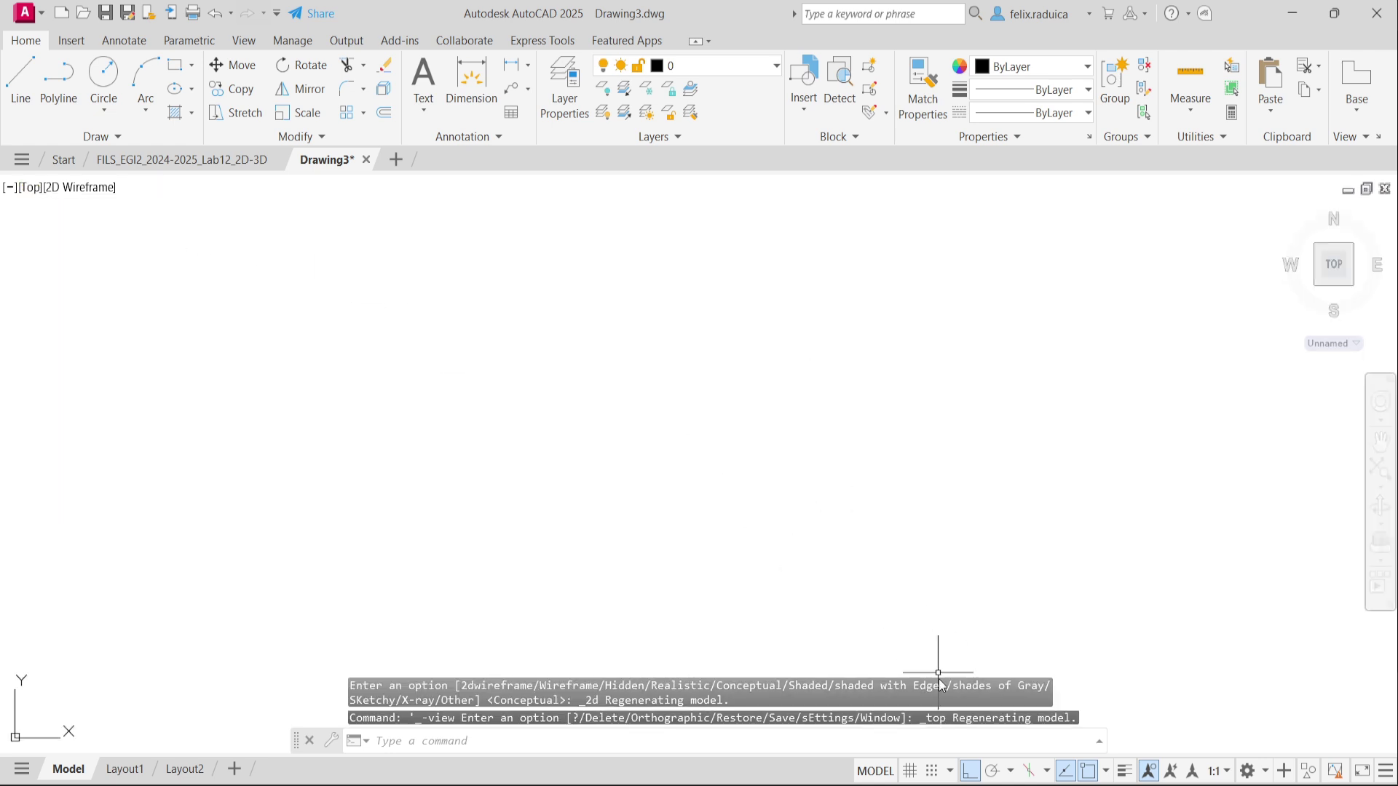
Draw a 20-unit vertical line upward from the origin 0,0 along the Y axis.
scroll(503, 379, down, 3)
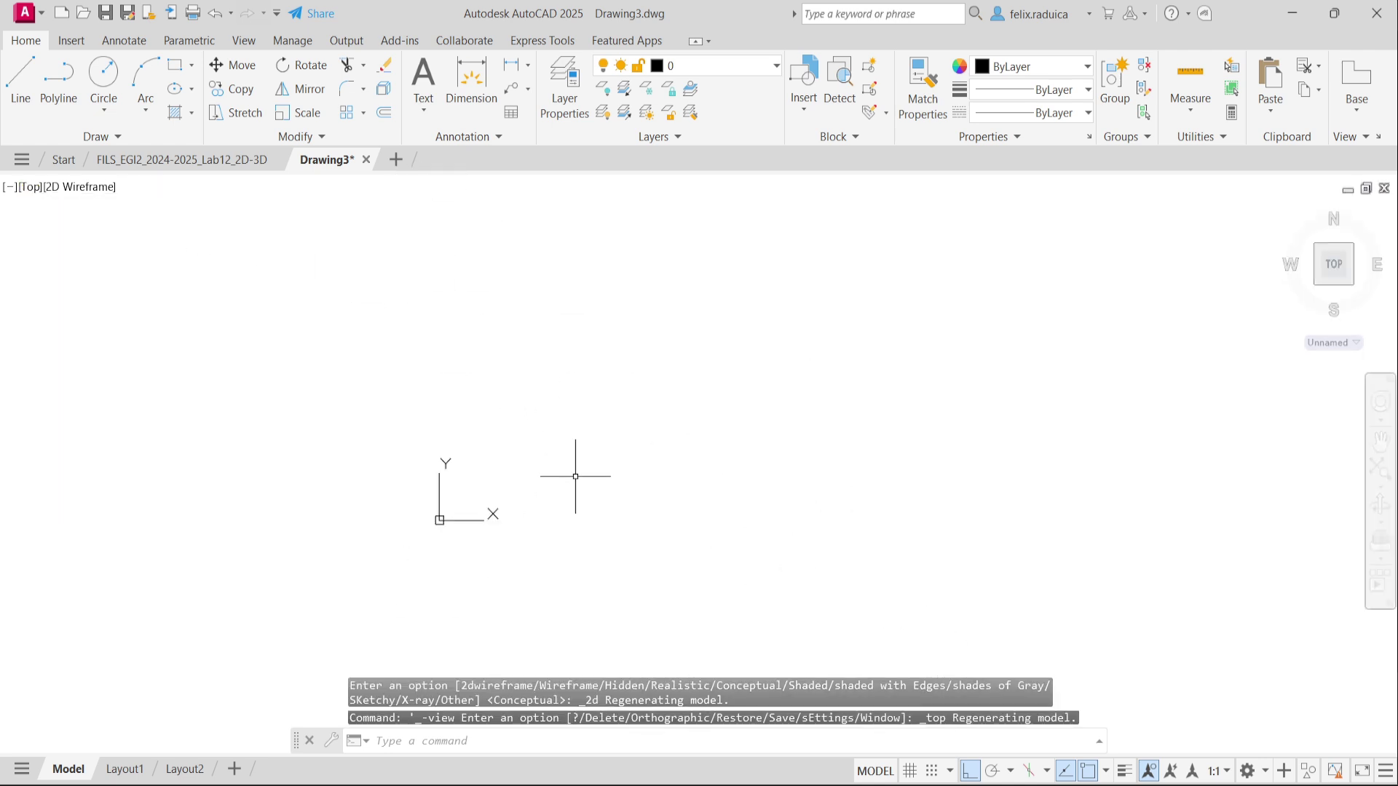
middle_drag(409, 493, 448, 464)
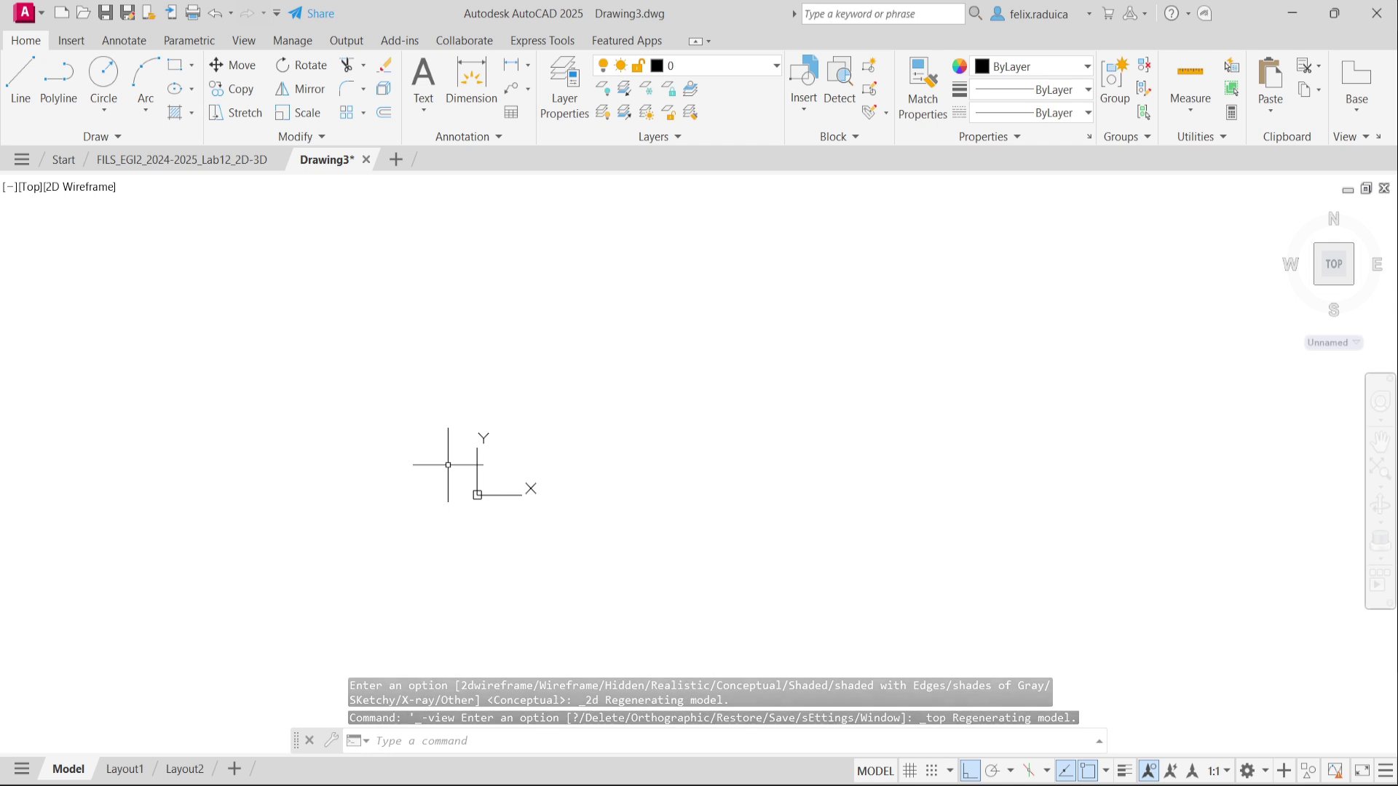
text(l)
key(Return)
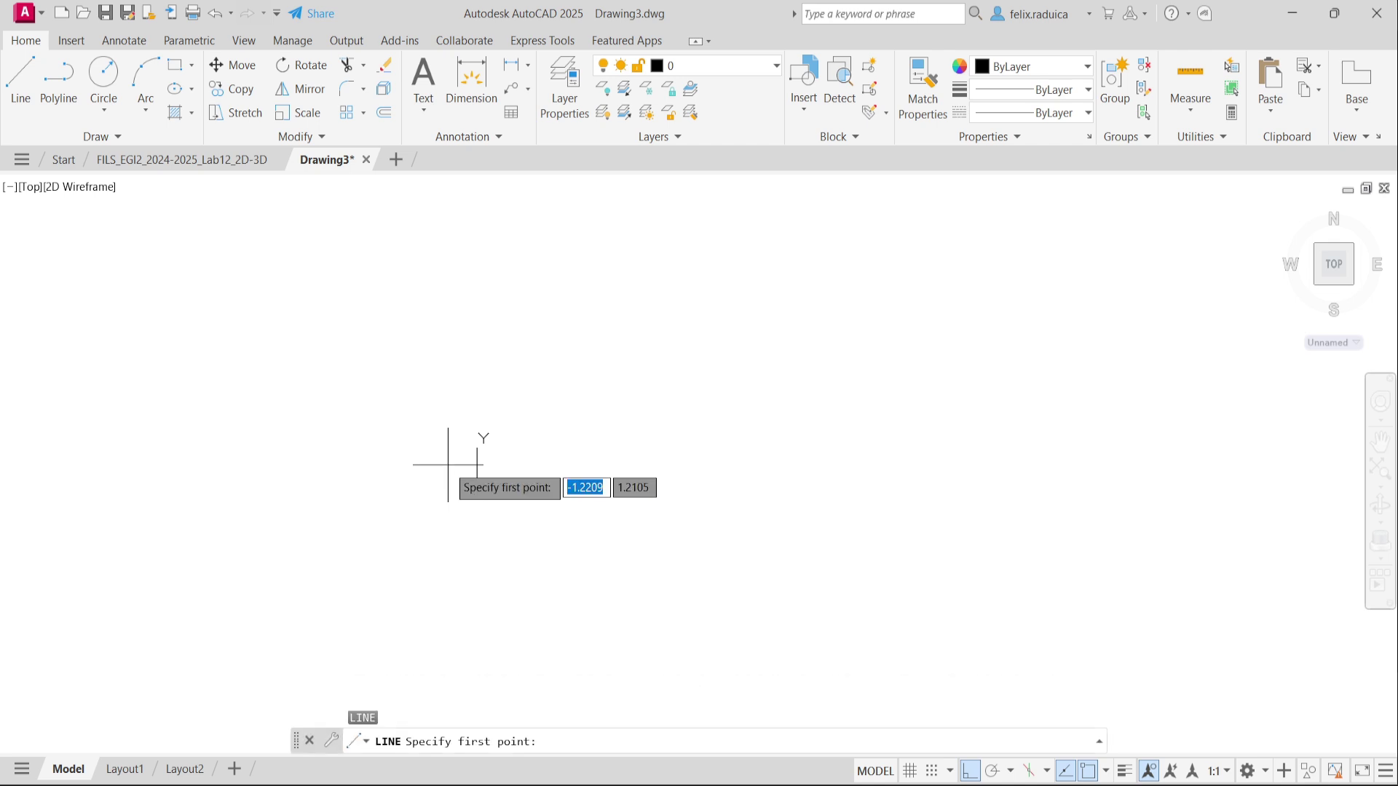
text(0,0)
key(Return)
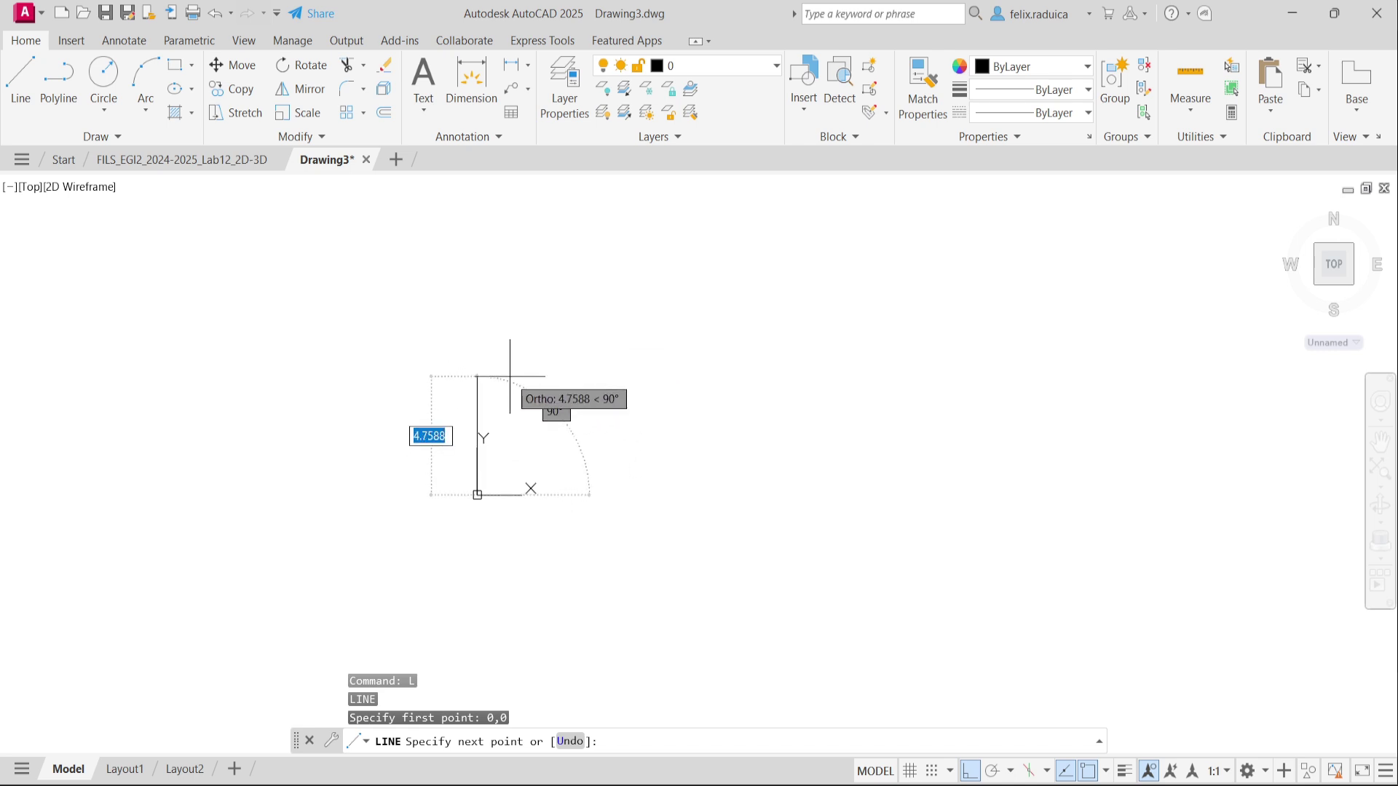
text(20)
key(Return)
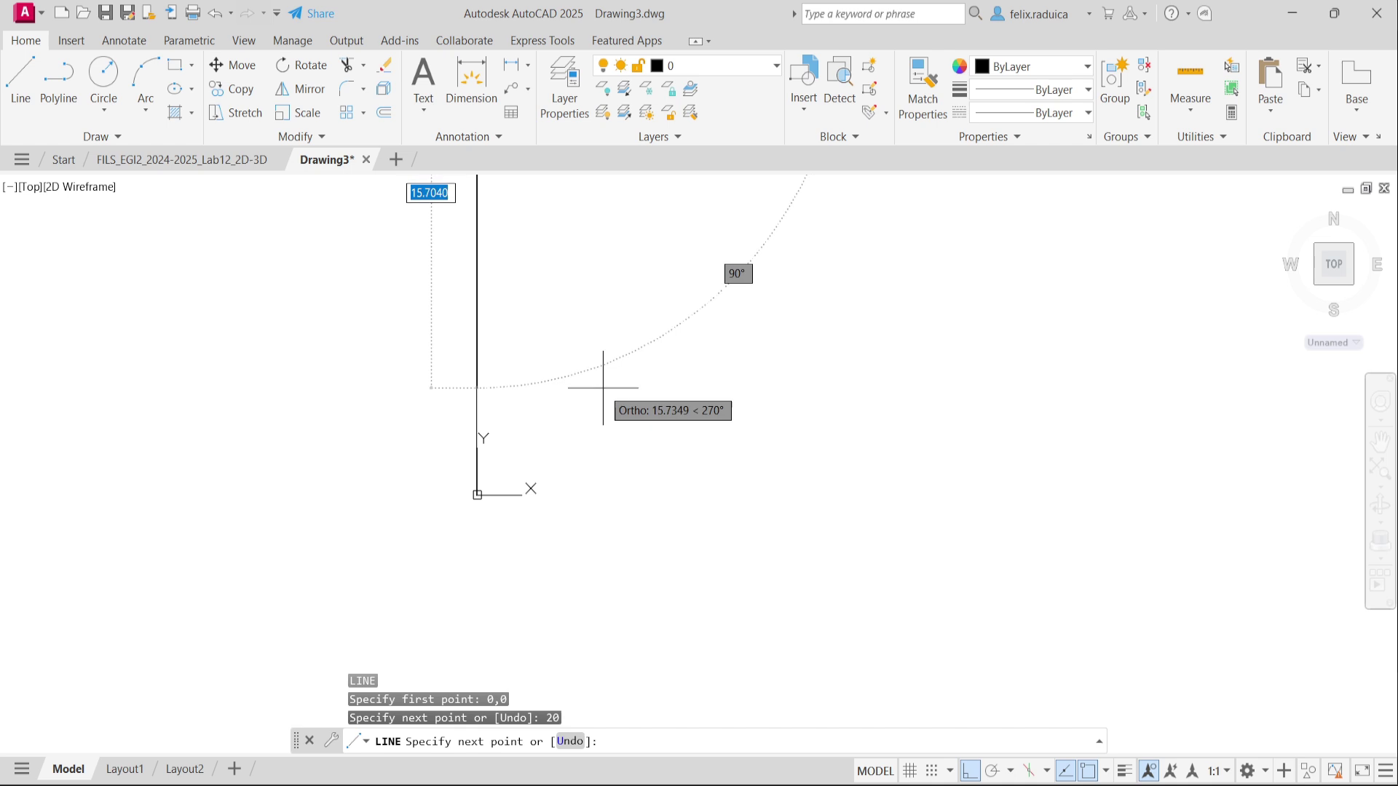
key(Return)
middle_click(583, 446)
middle_click(584, 446)
scroll(599, 437, down, 8)
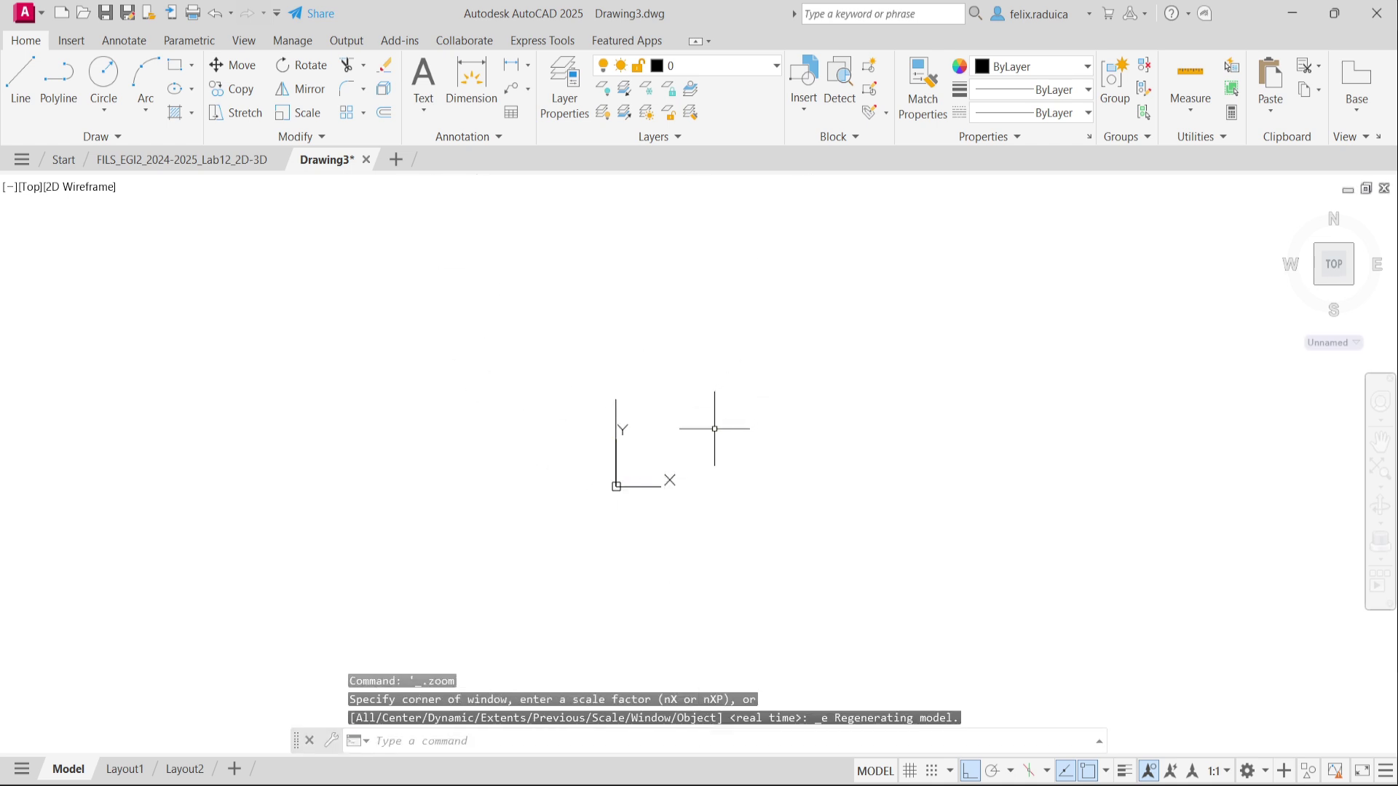
key(z)
key(Return)
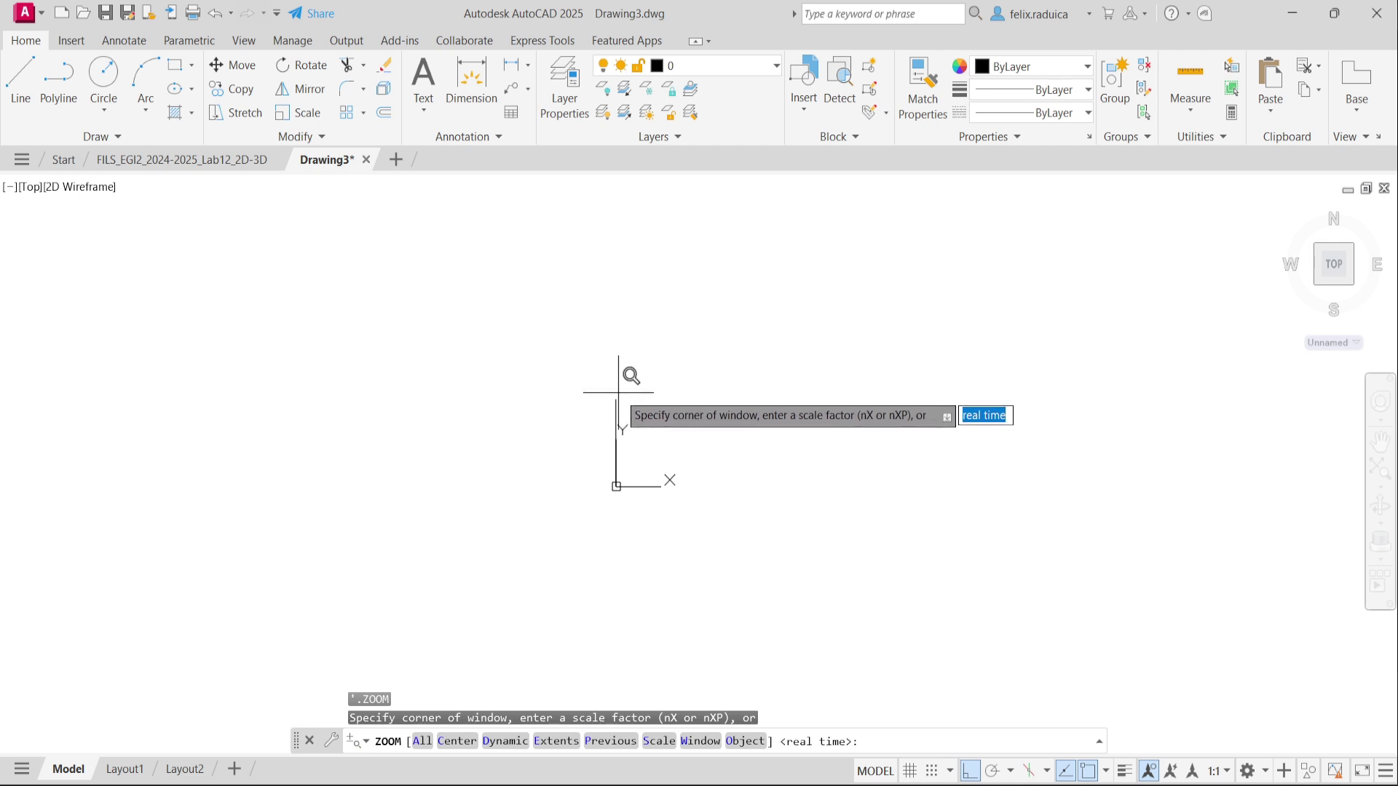
key(Escape)
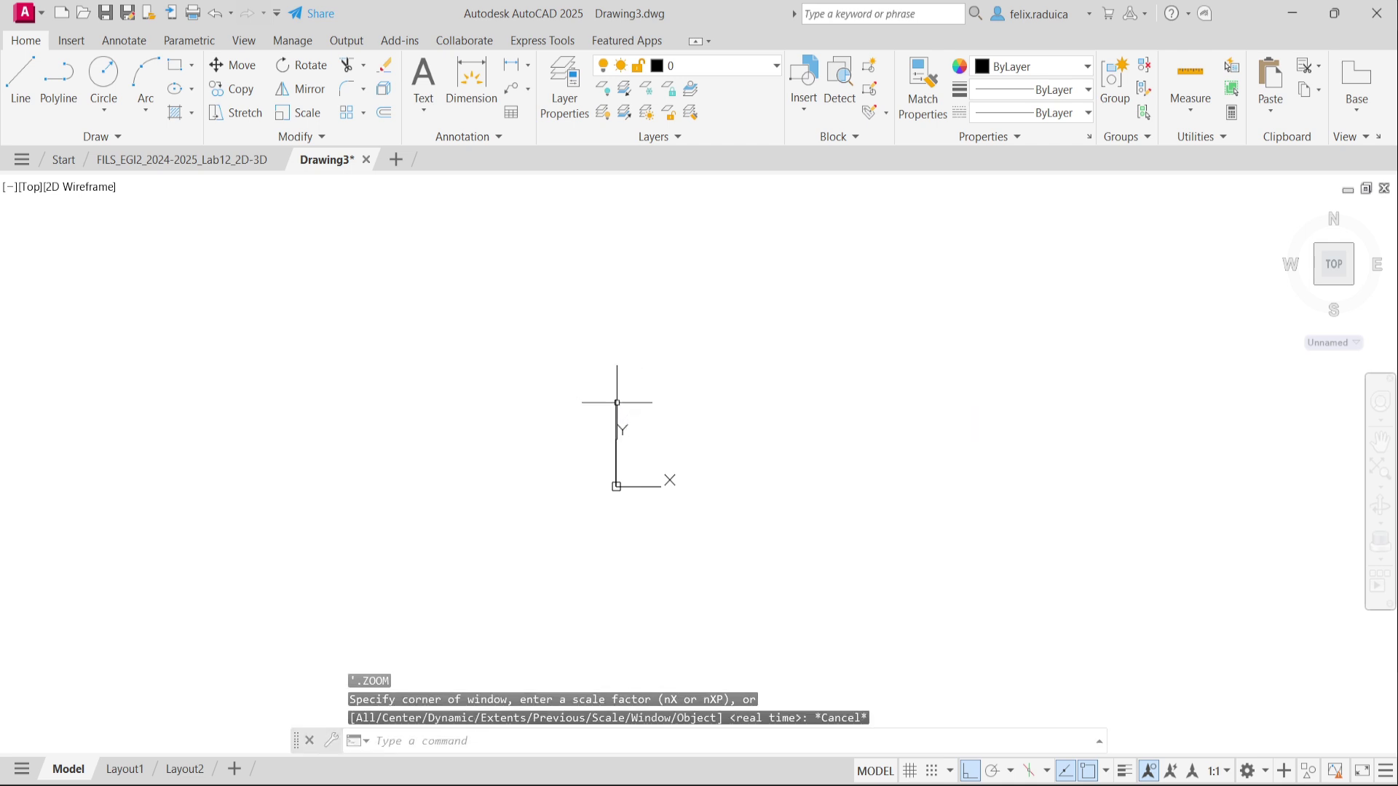
Draw a 20-unit horizontal line from the vertical line's upper endpoint in the negative X direction.
key(l)
key(Return)
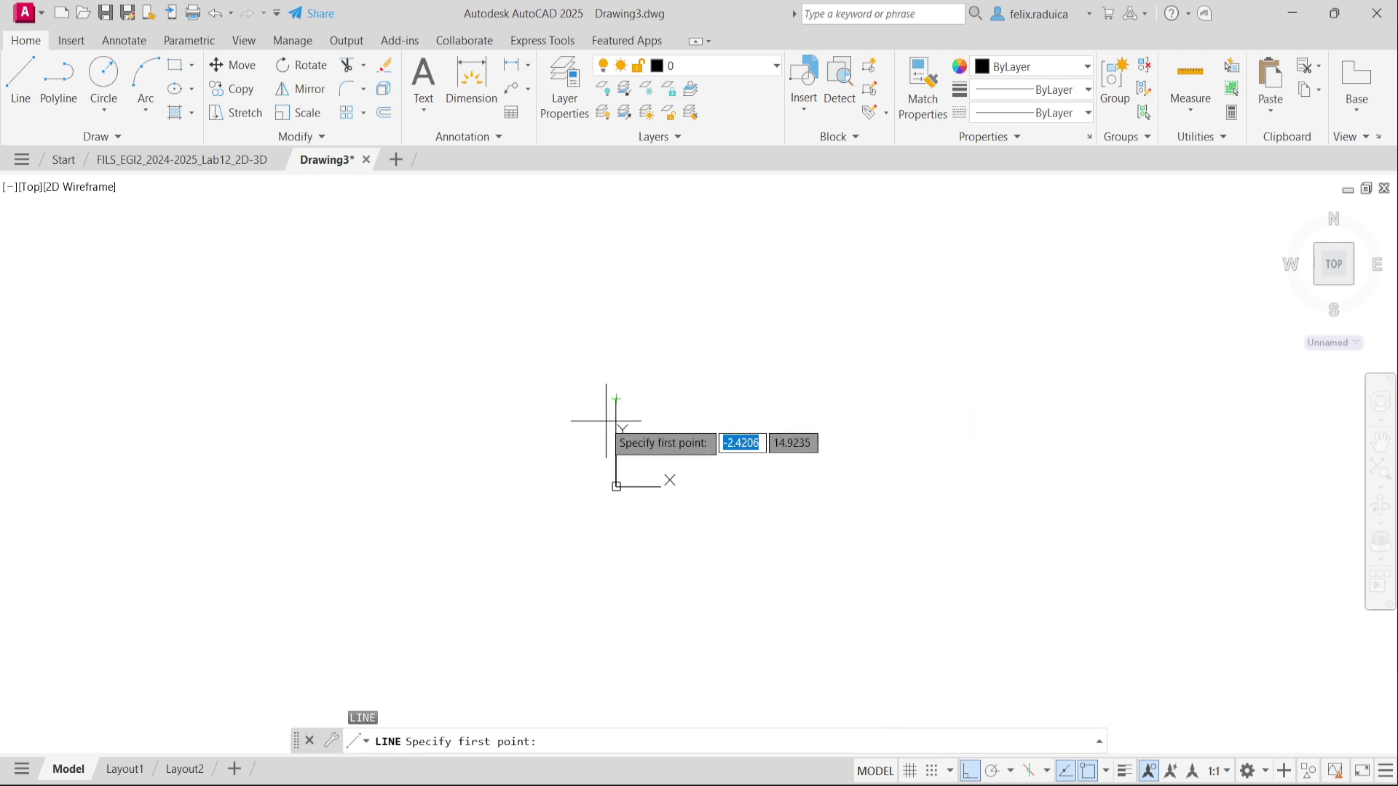
click(617, 399)
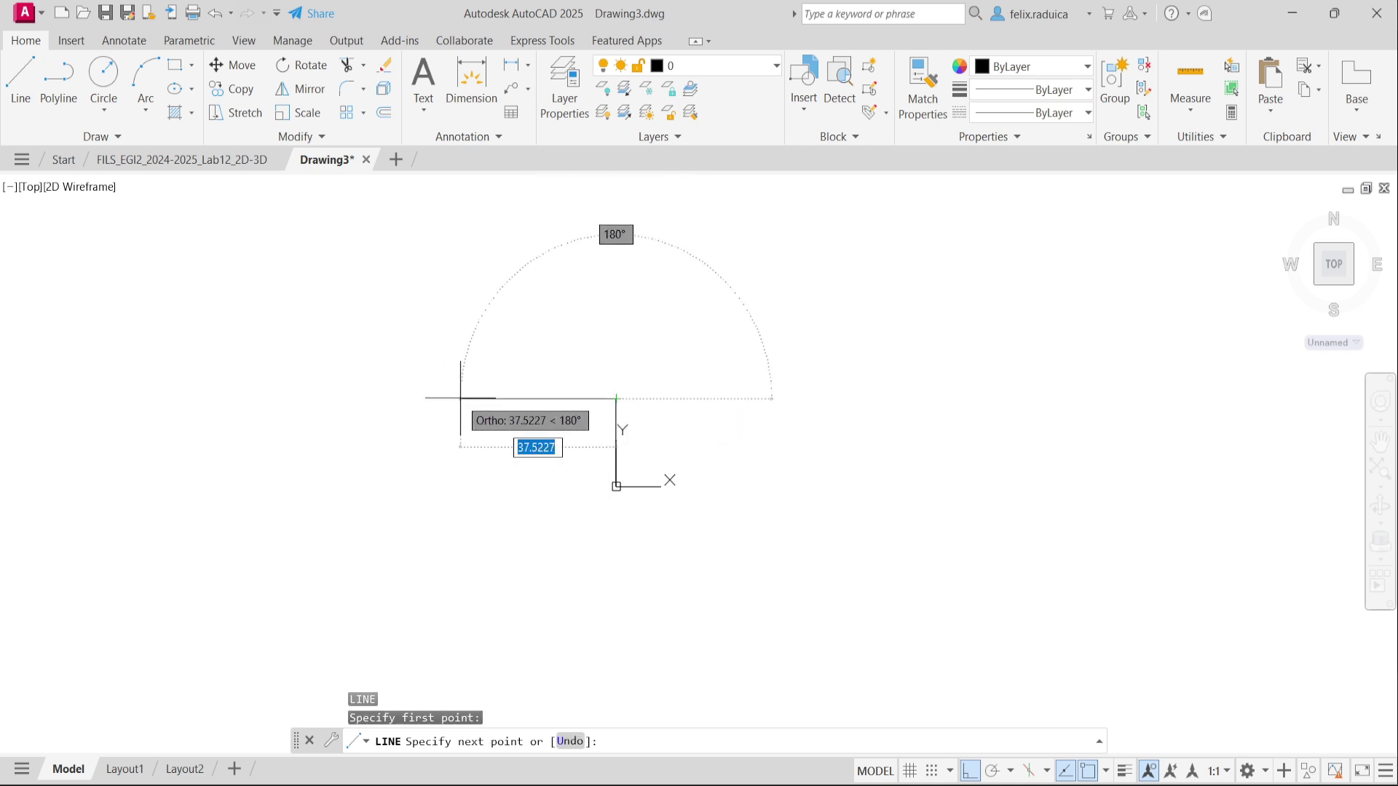
text(20)
key(Return)
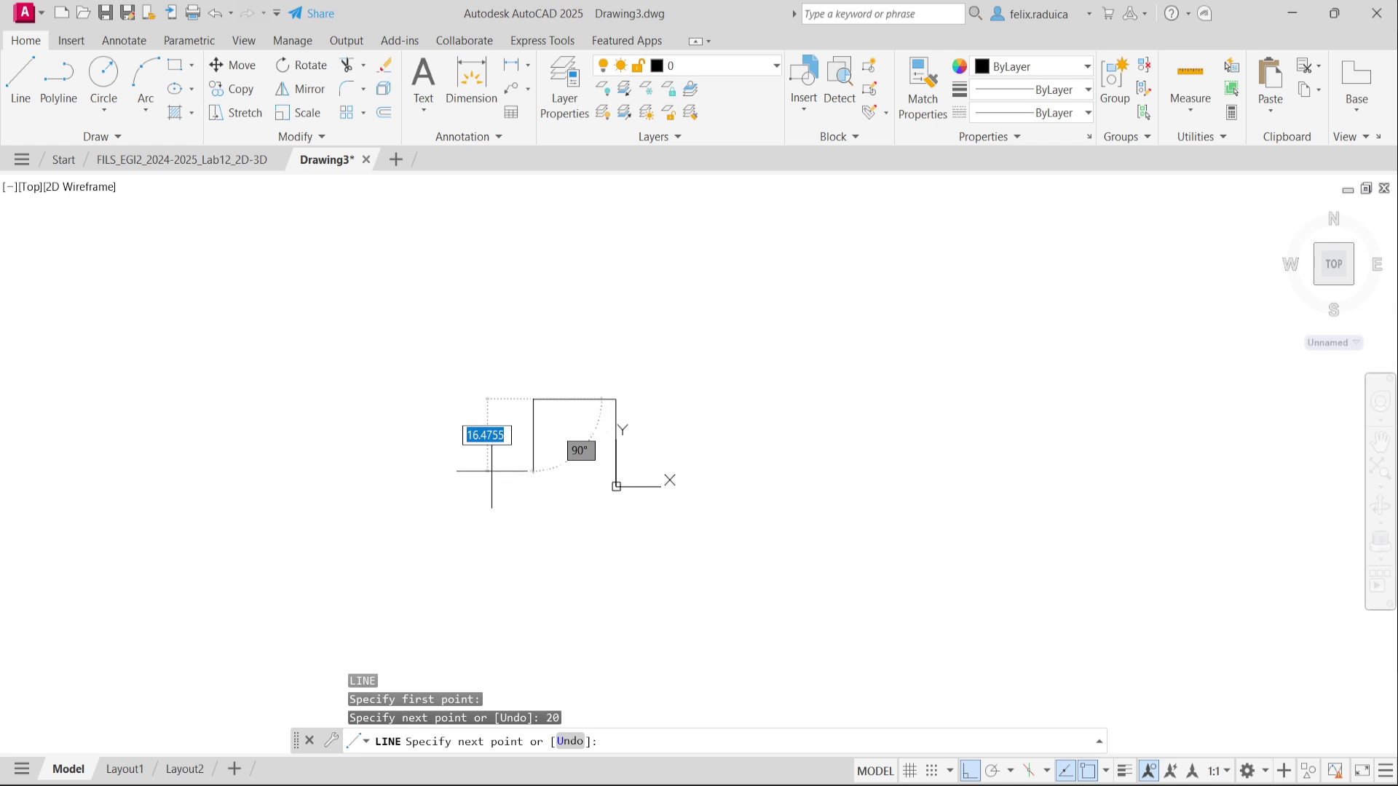
key(Return)
Fillet the corner between the vertical and horizontal lines with a radius of 10.
scroll(616, 426, up, 2)
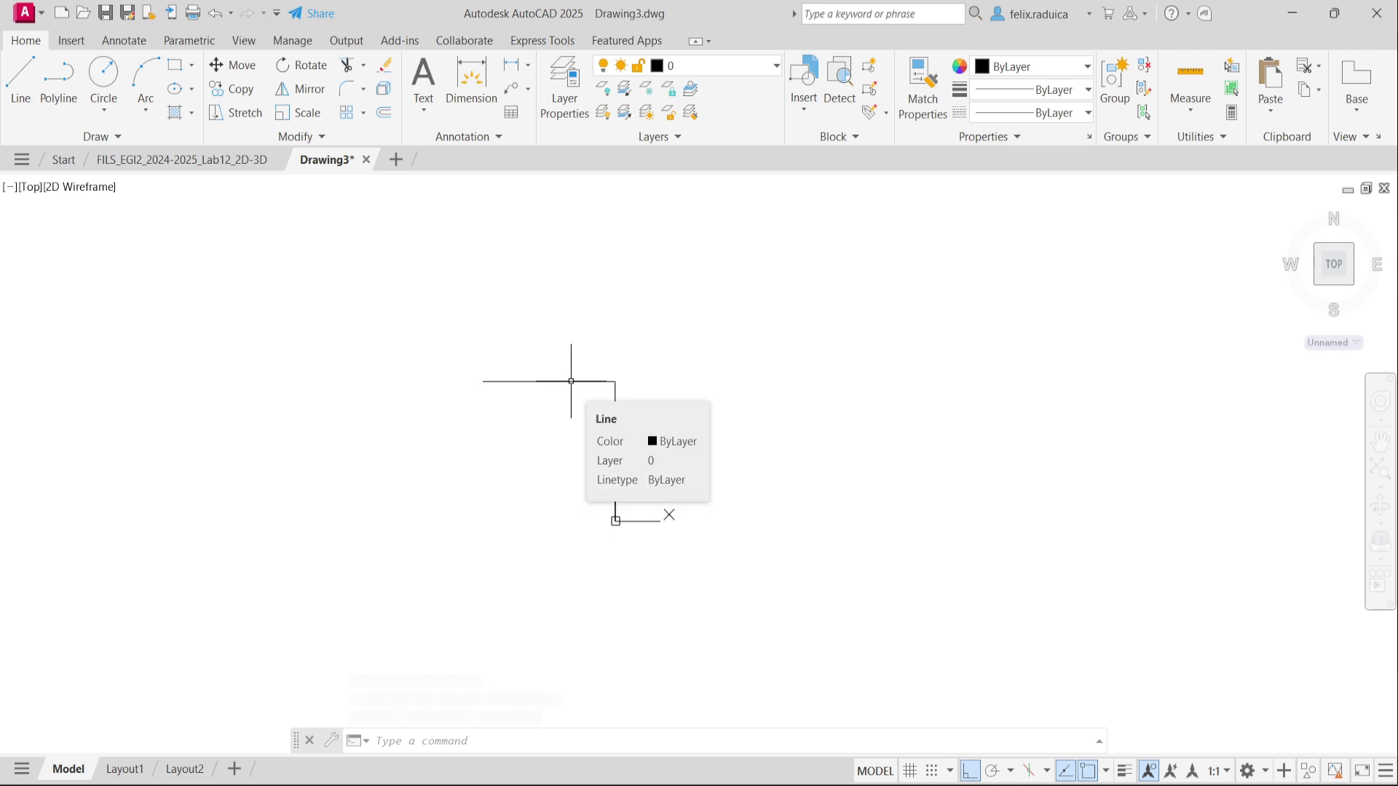
text(FIL)
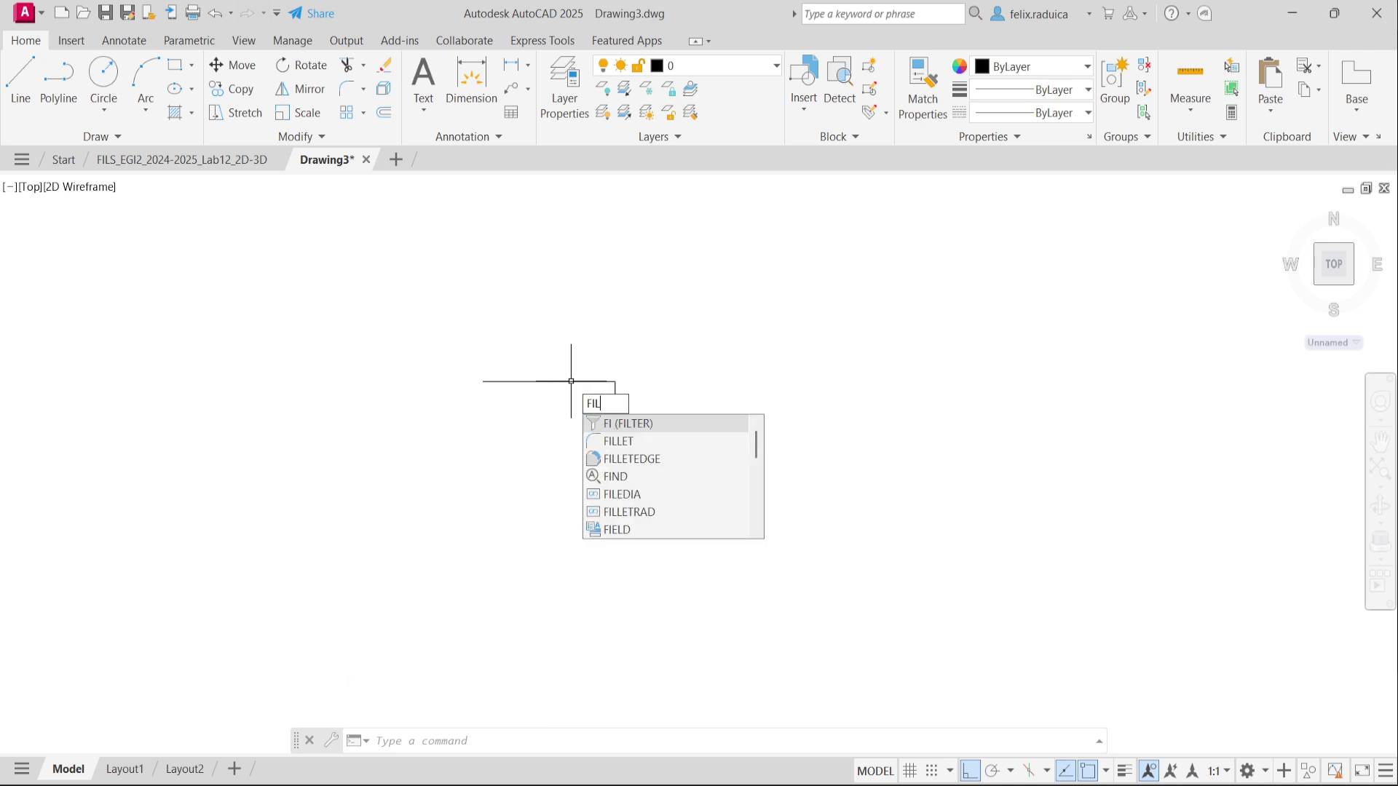
text(LET)
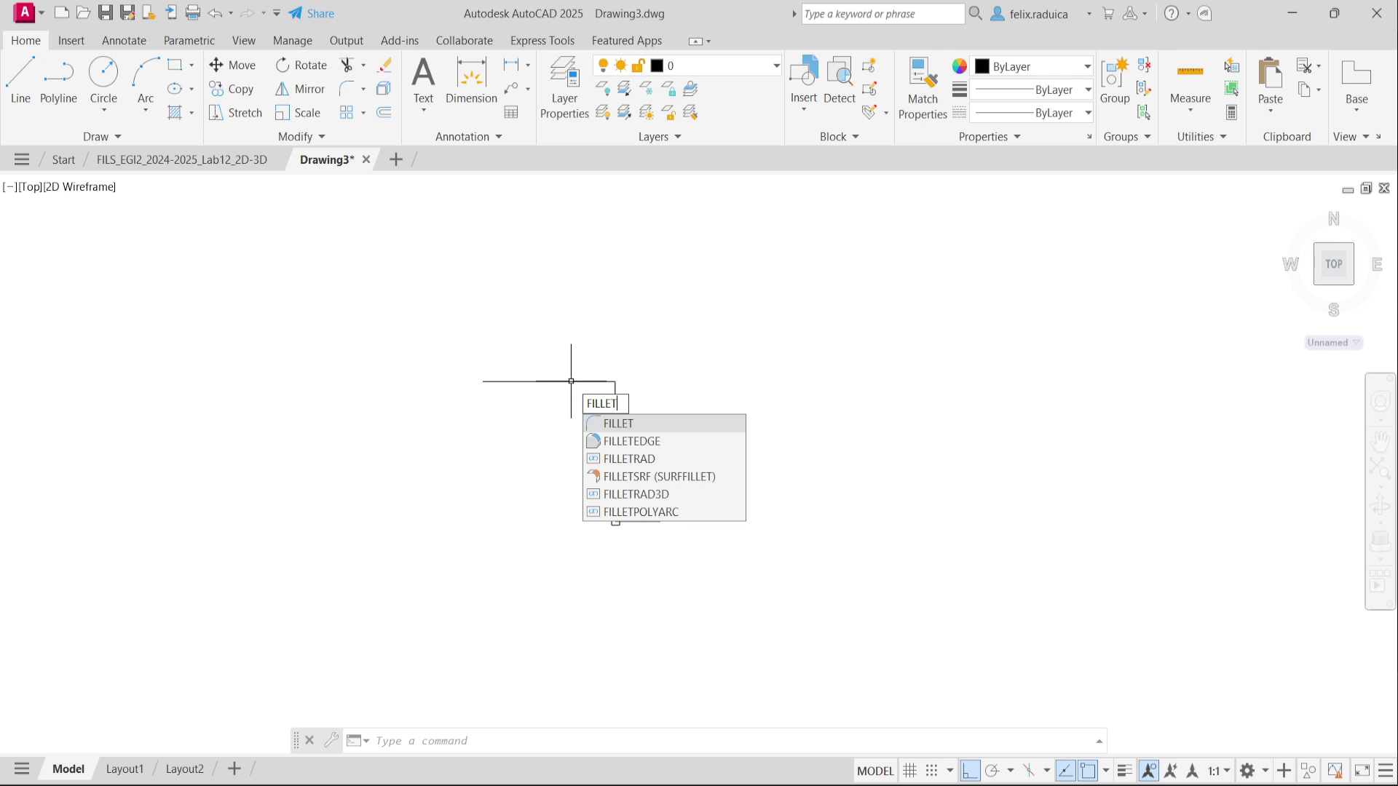
key(Return)
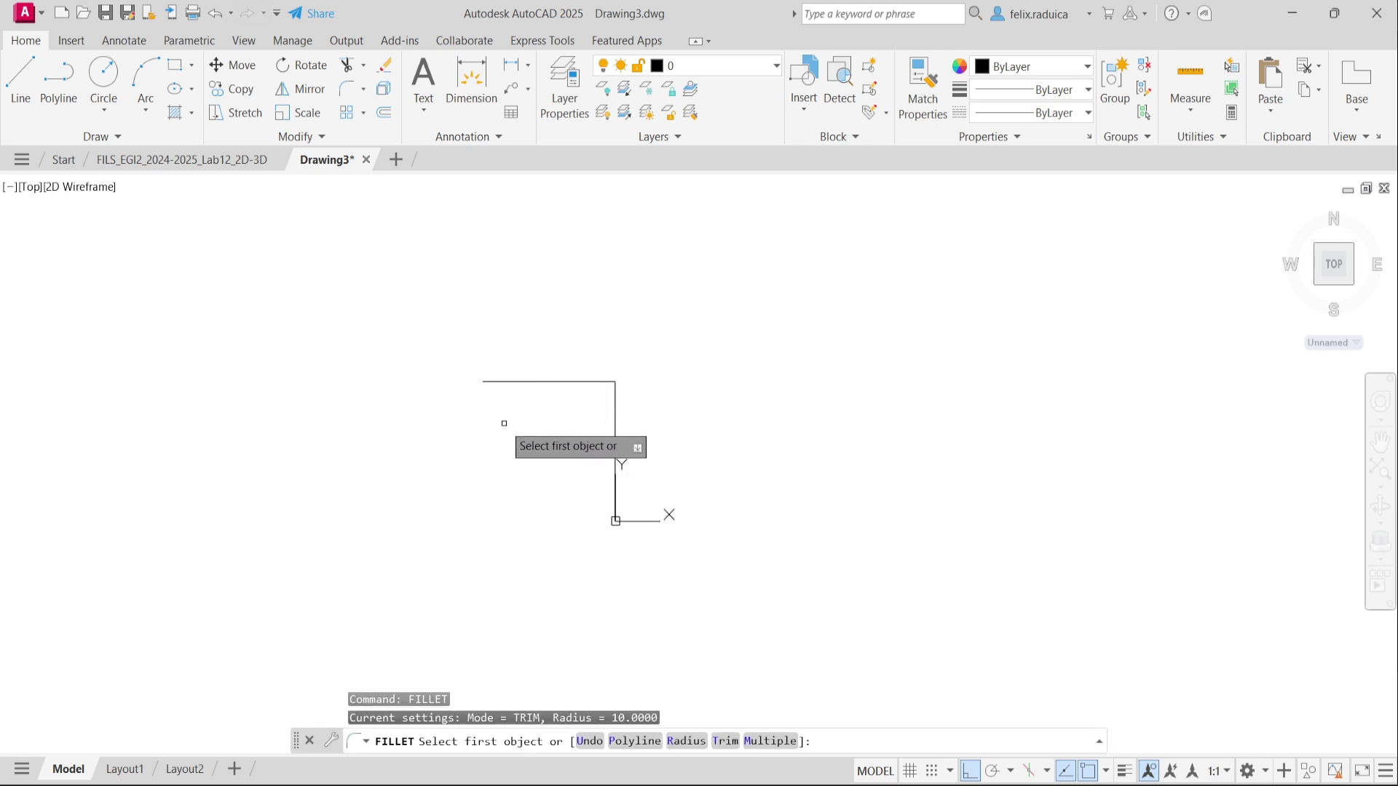
text(R)
key(Return)
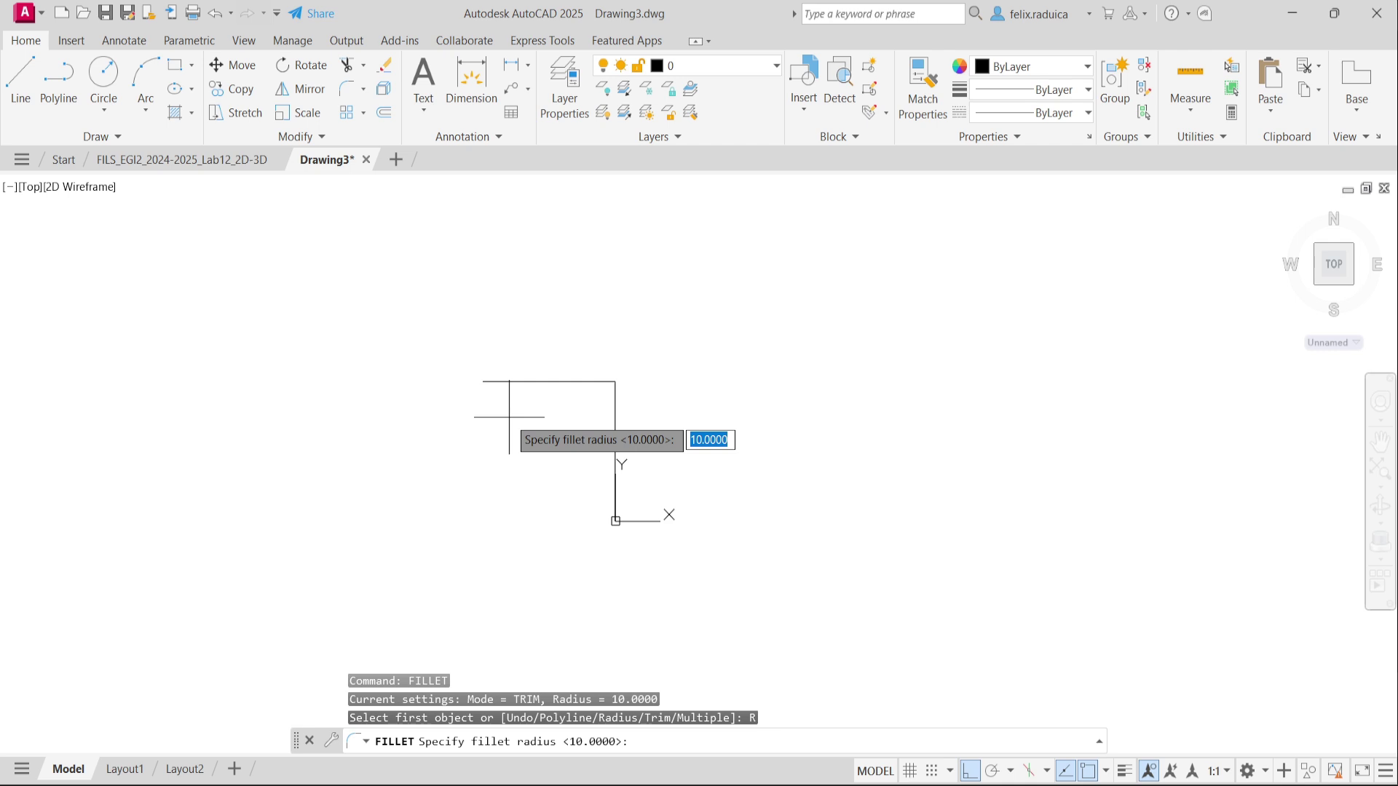
text(10)
key(Return)
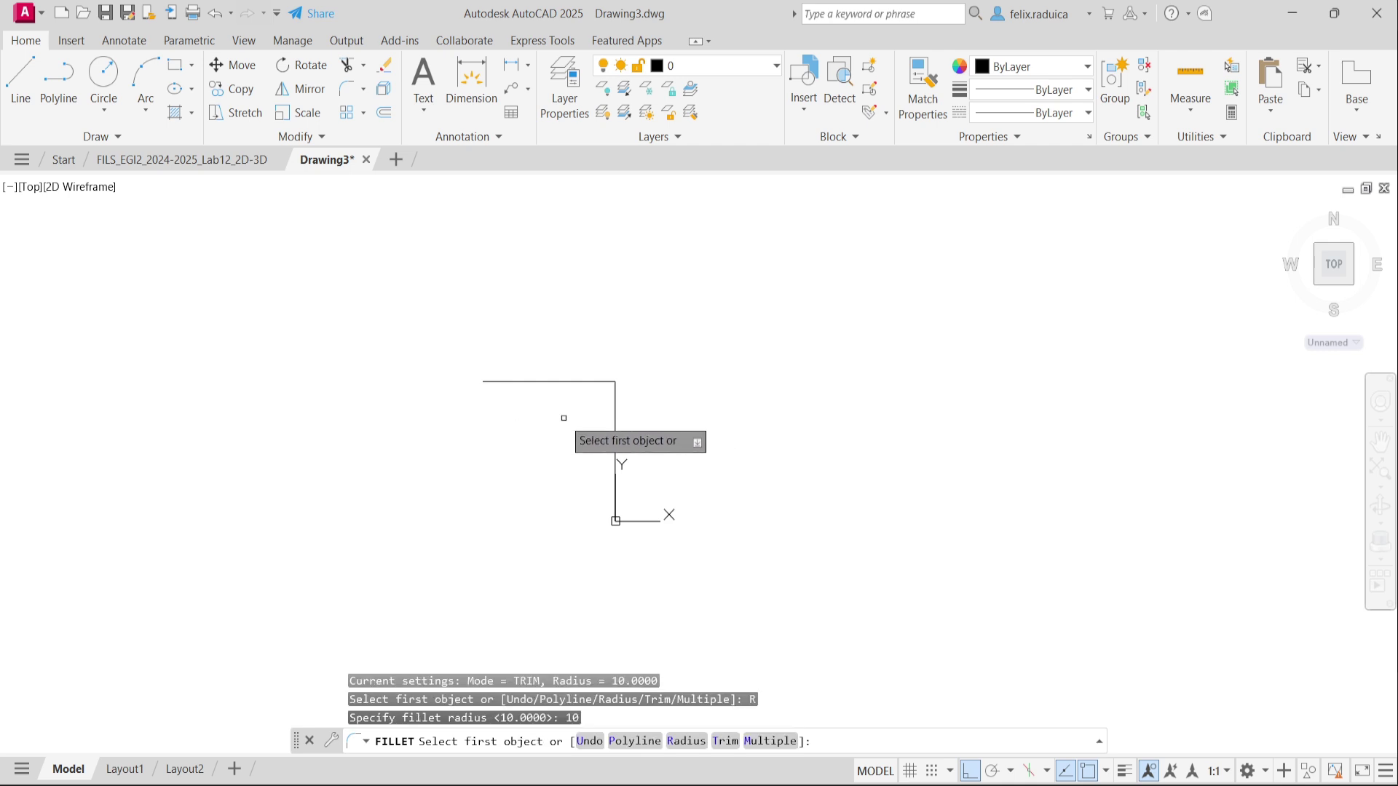
click(617, 413)
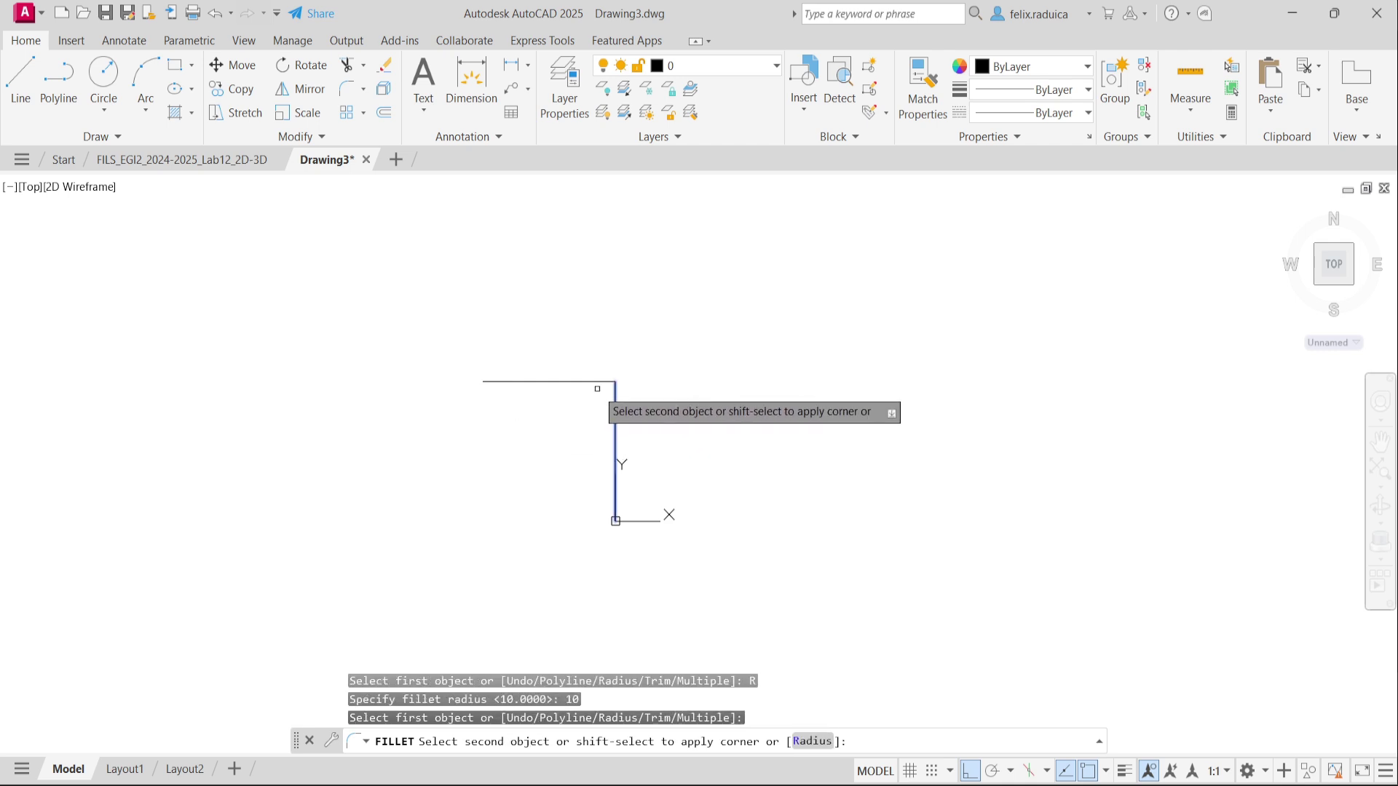
click(592, 381)
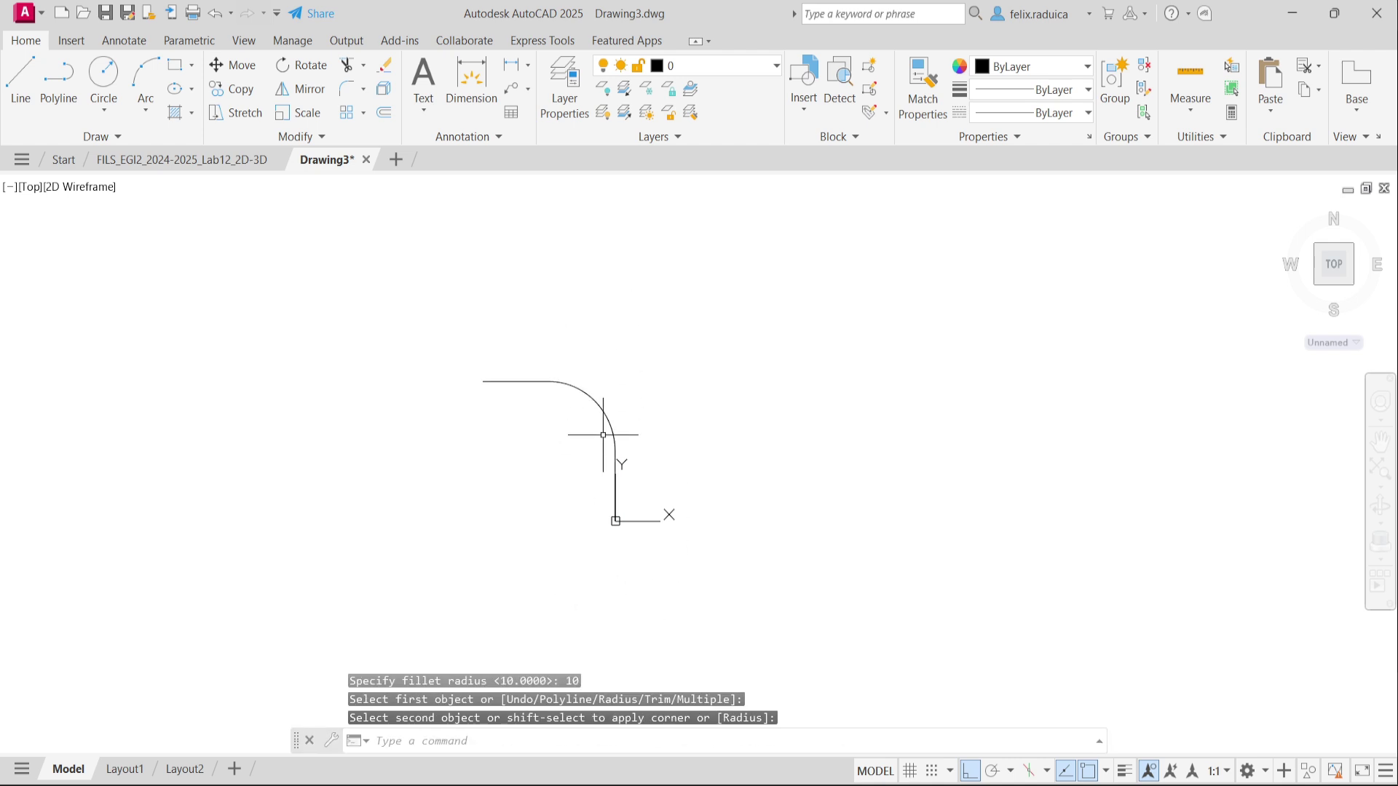
key(Return)
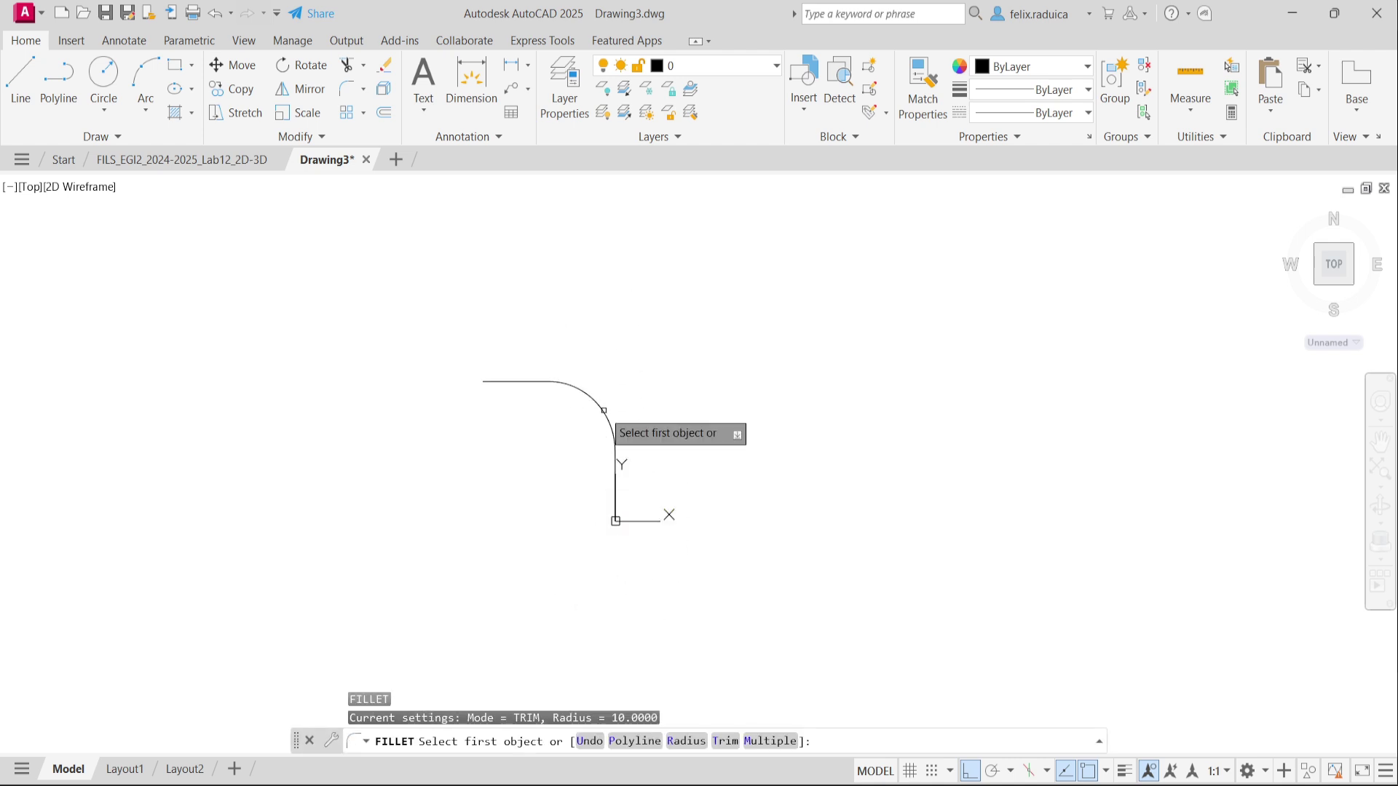
key(Escape)
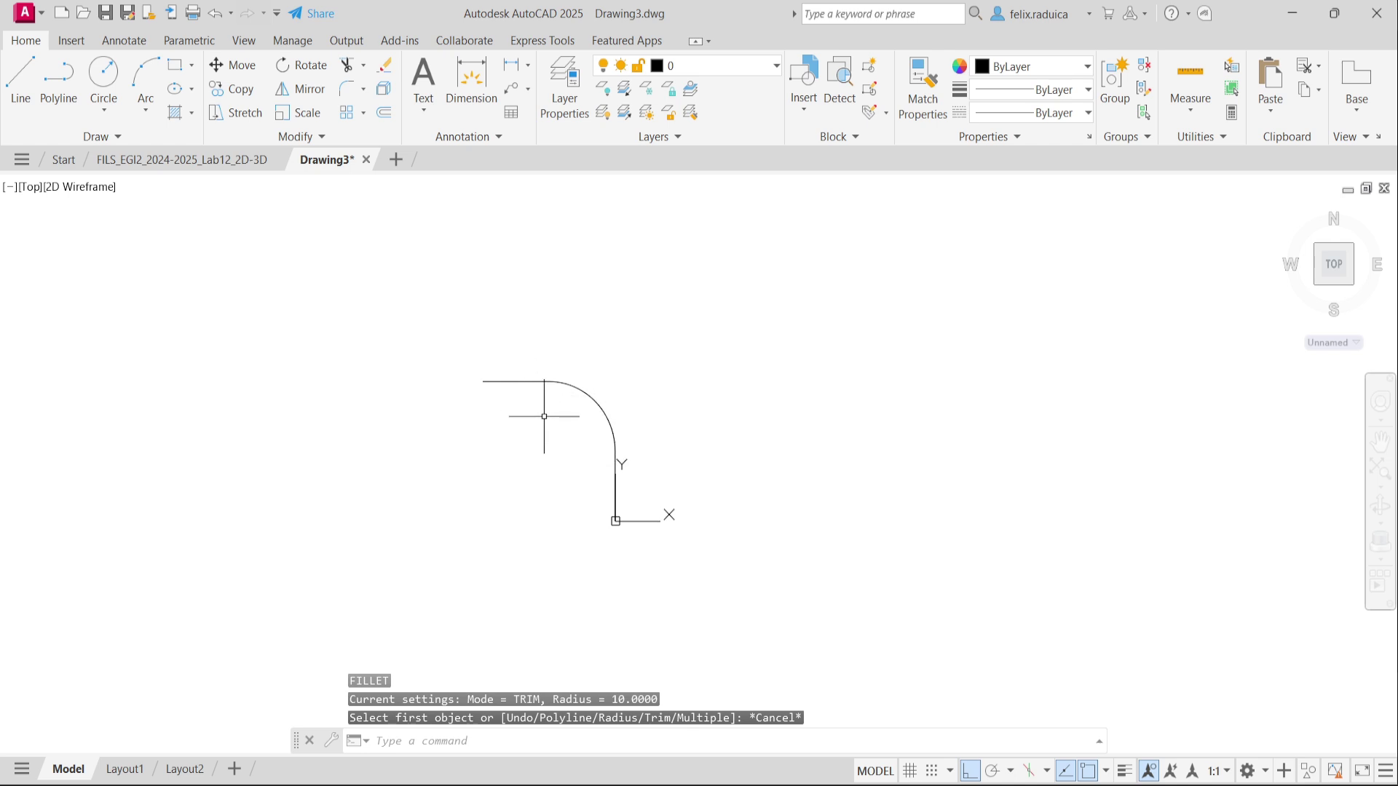
Select the horizontal line, the fillet arc and the vertical line one by one to check whether they are separate objects.
click(509, 388)
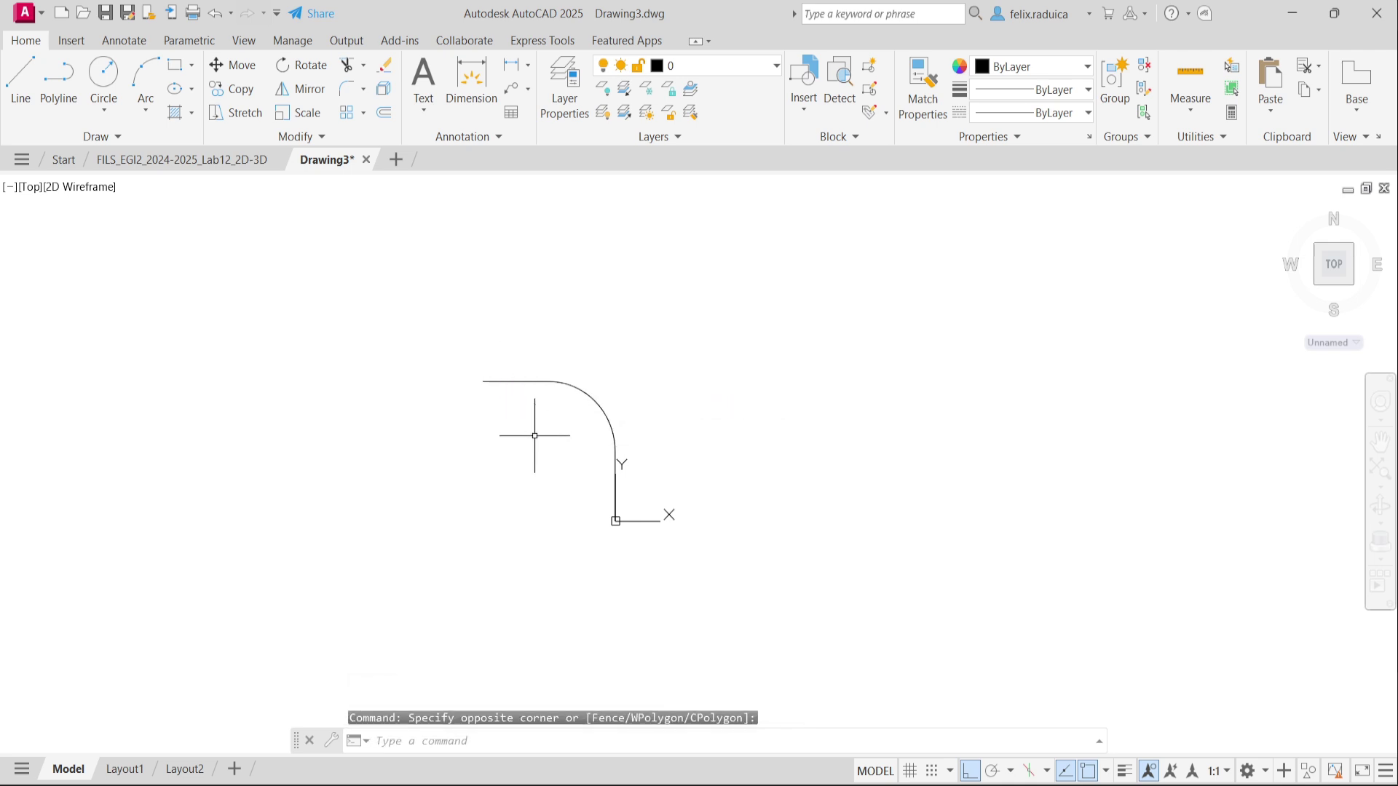
click(501, 367)
click(615, 436)
click(587, 415)
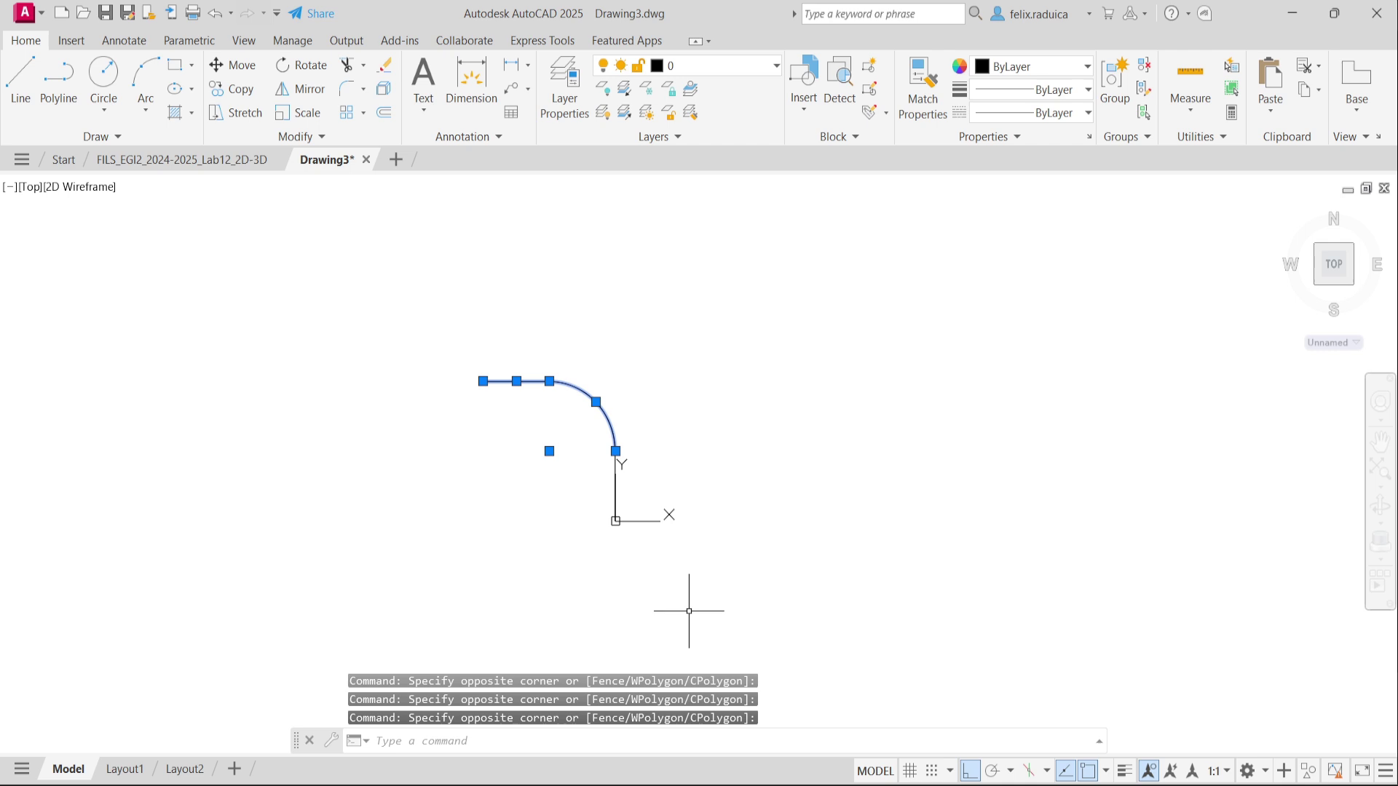
click(637, 469)
click(532, 506)
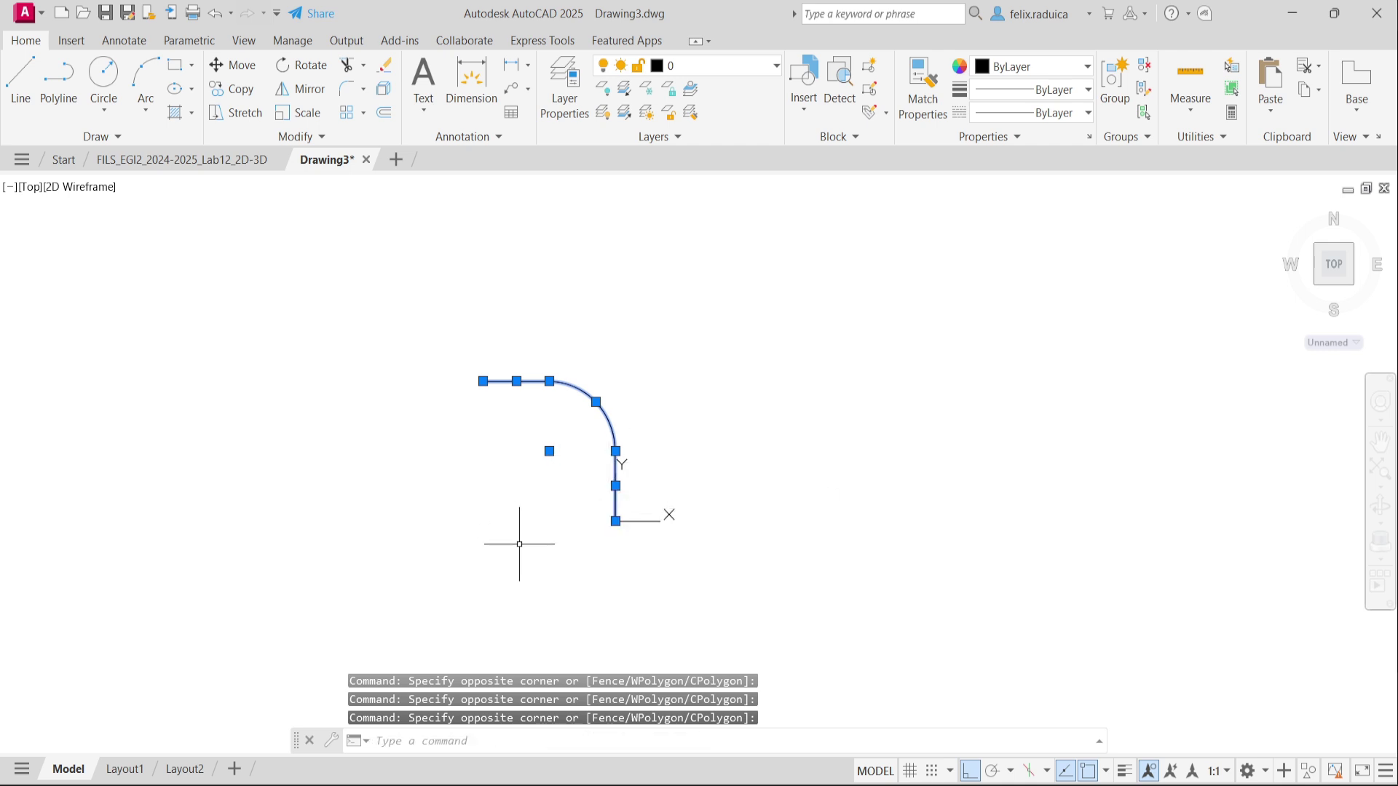
key(Escape)
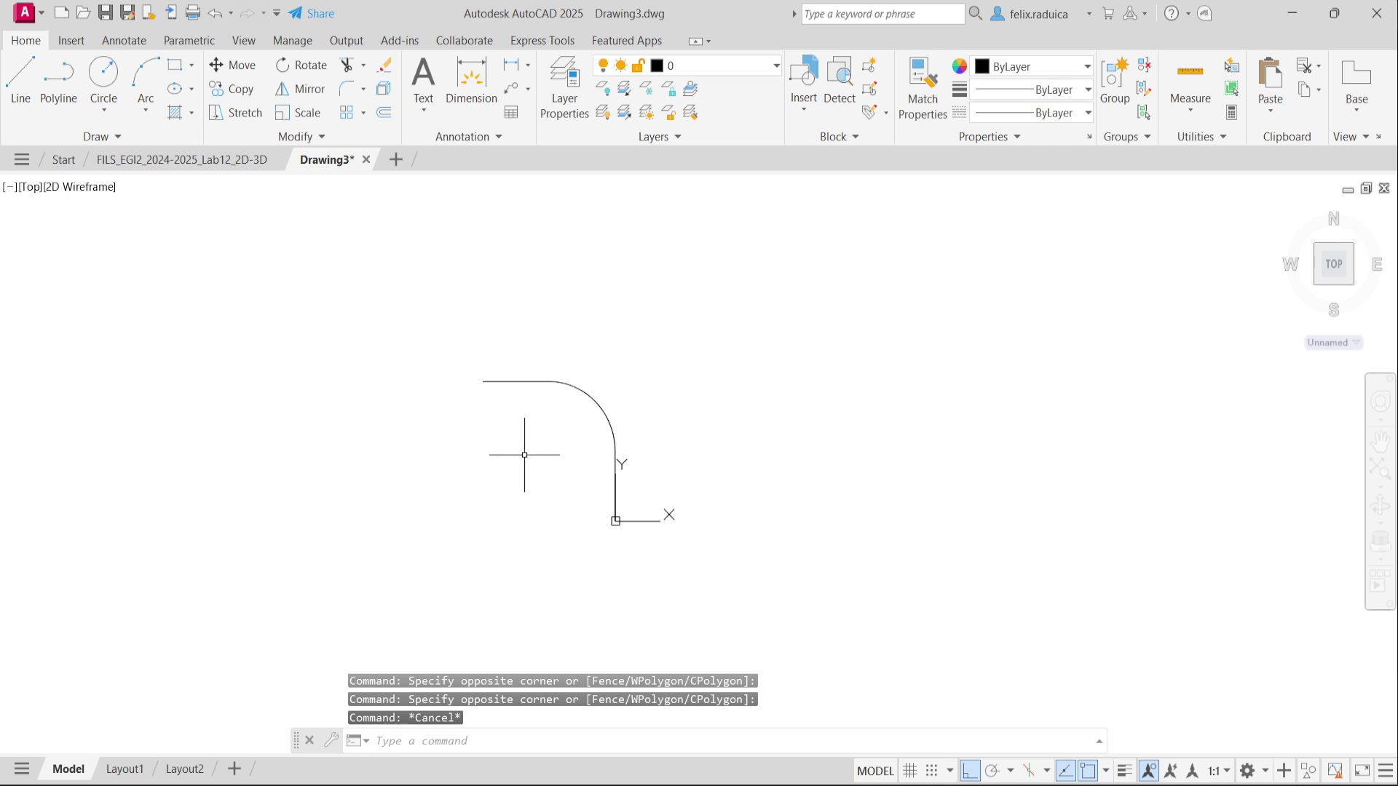
Join the horizontal line, the fillet arc and the vertical line into a single polyline.
text(JOIN)
key(Return)
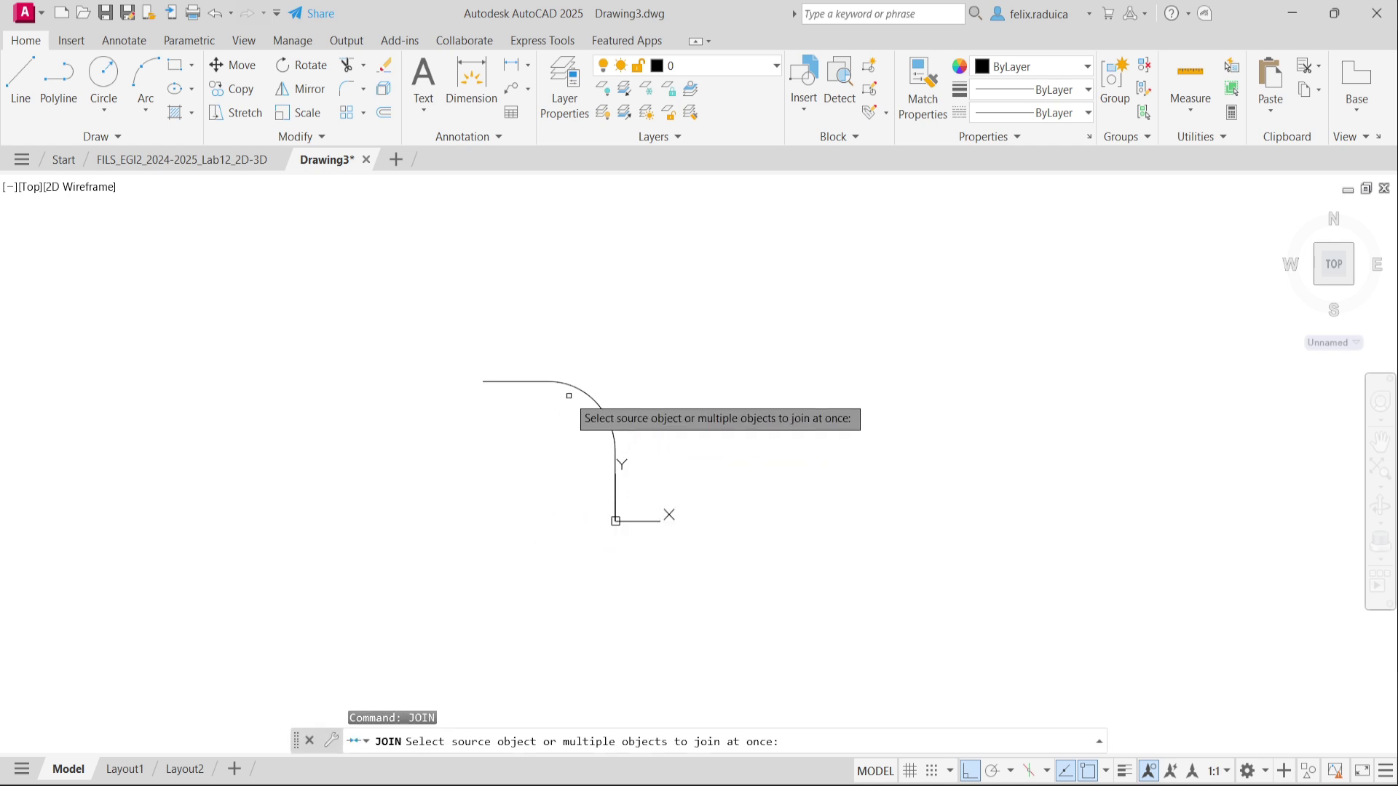
click(518, 418)
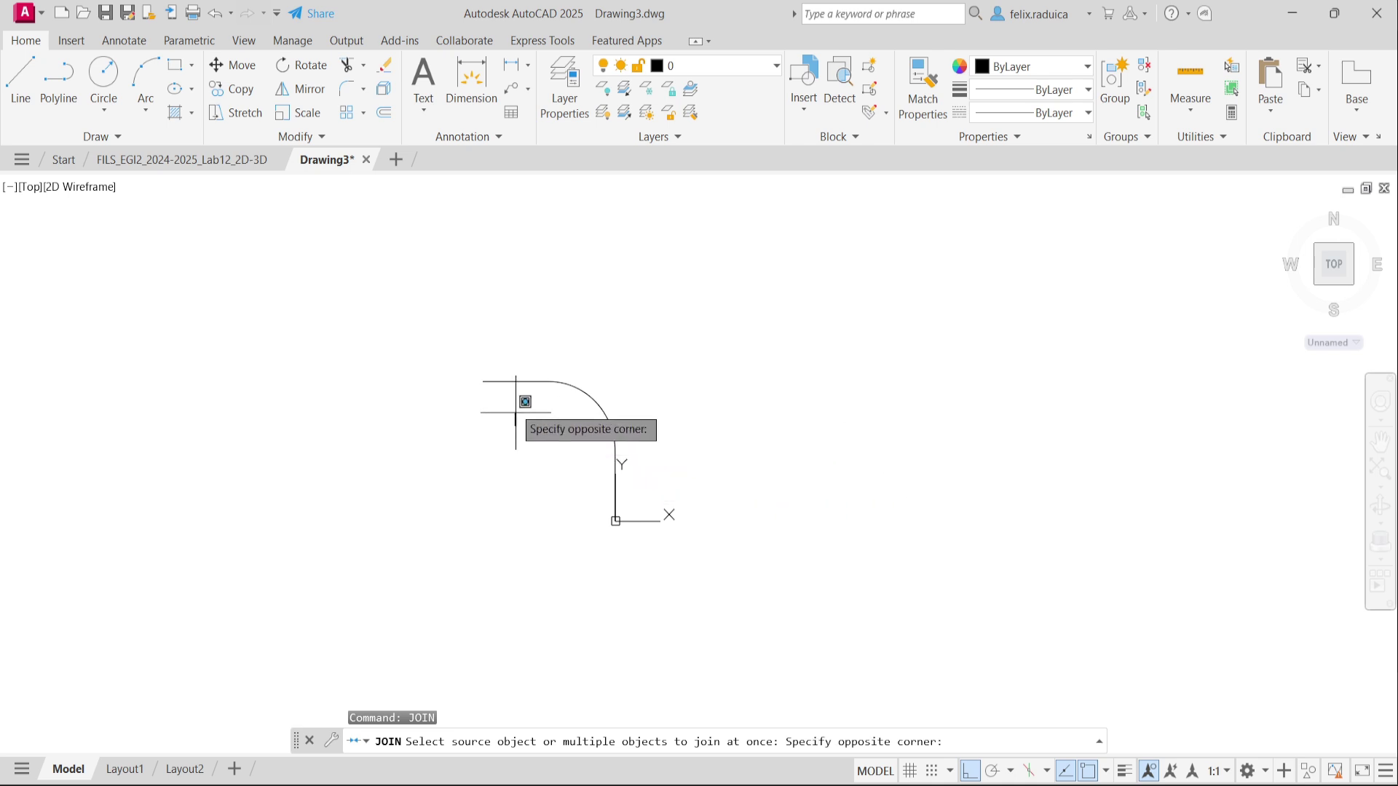
click(482, 360)
click(592, 399)
click(644, 470)
click(550, 484)
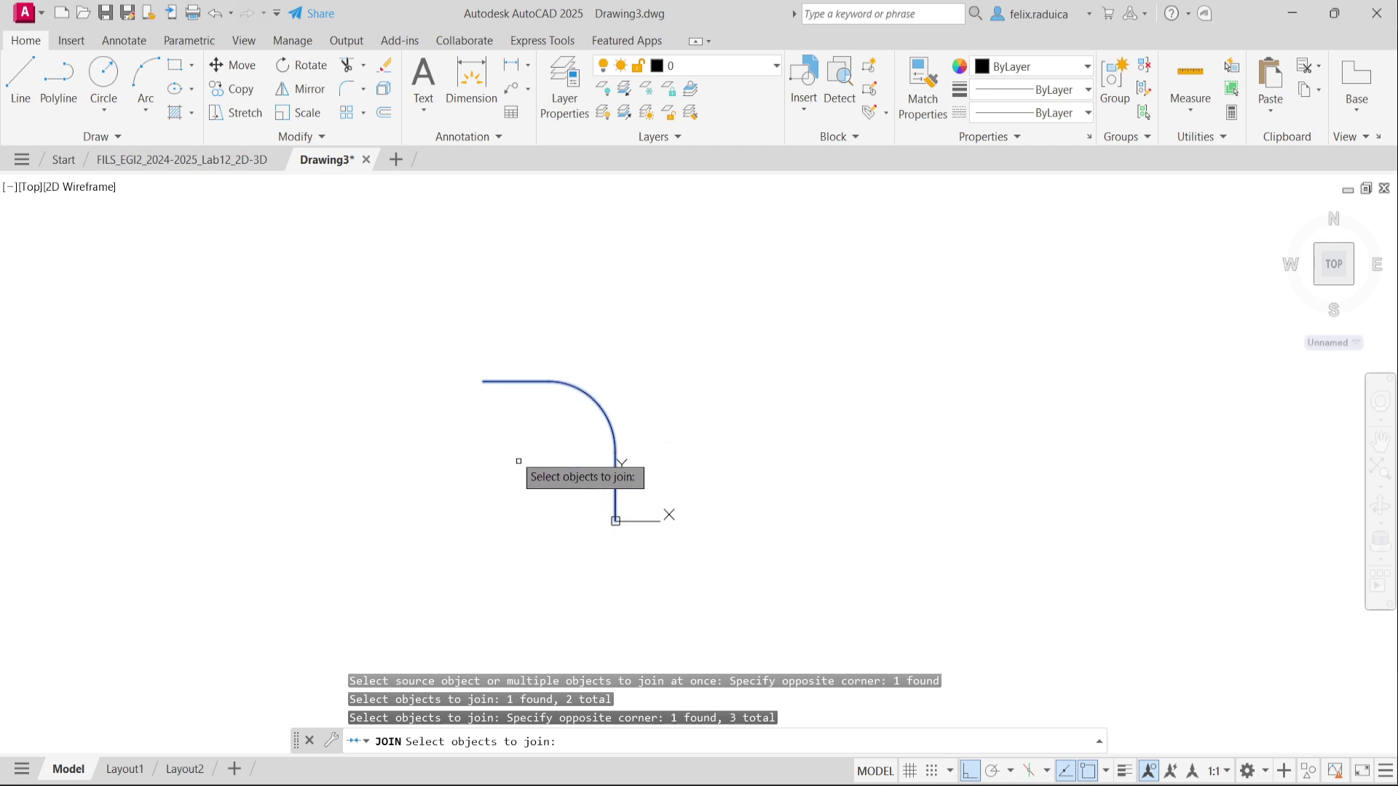
key(Return)
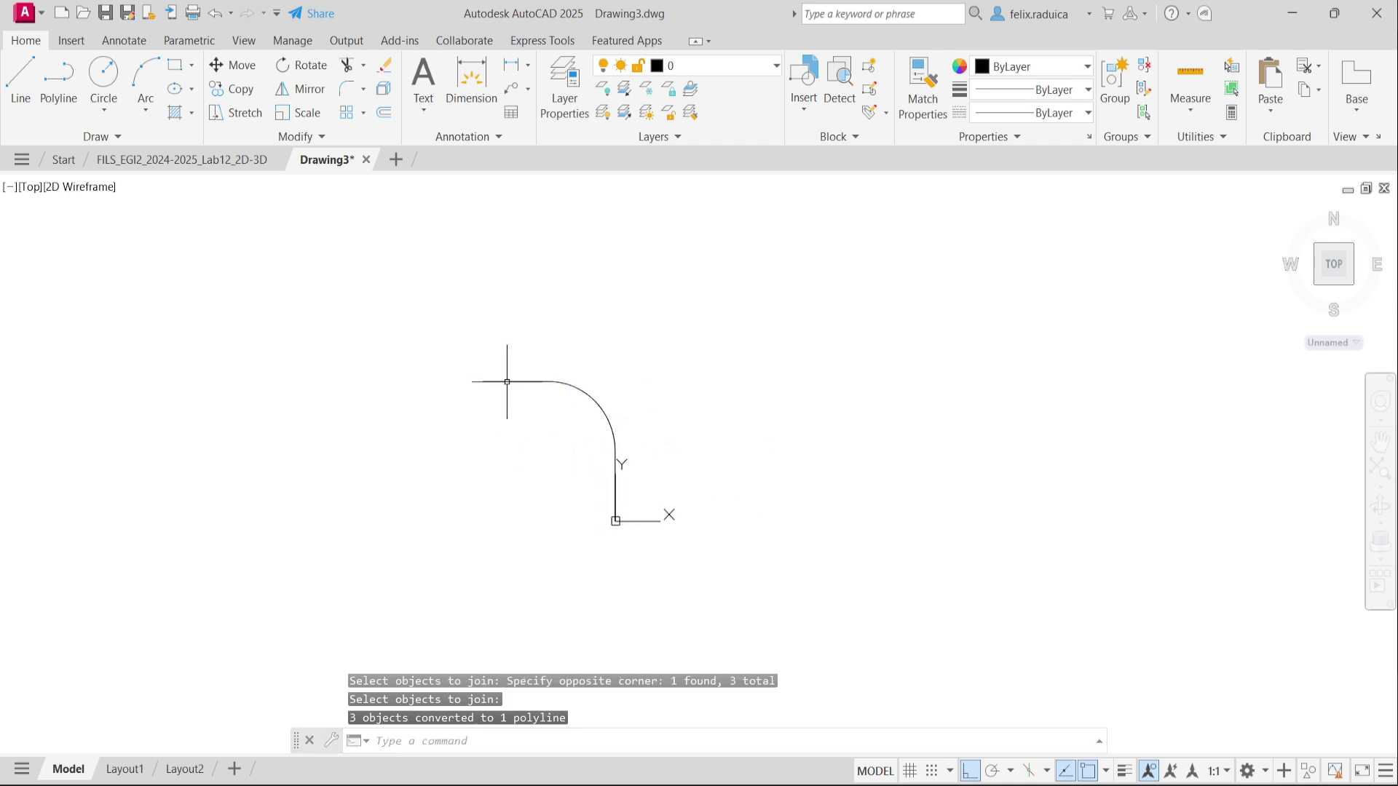
Select the joined path with a crossing window to check whether it is a single object, and clear the selection.
click(526, 439)
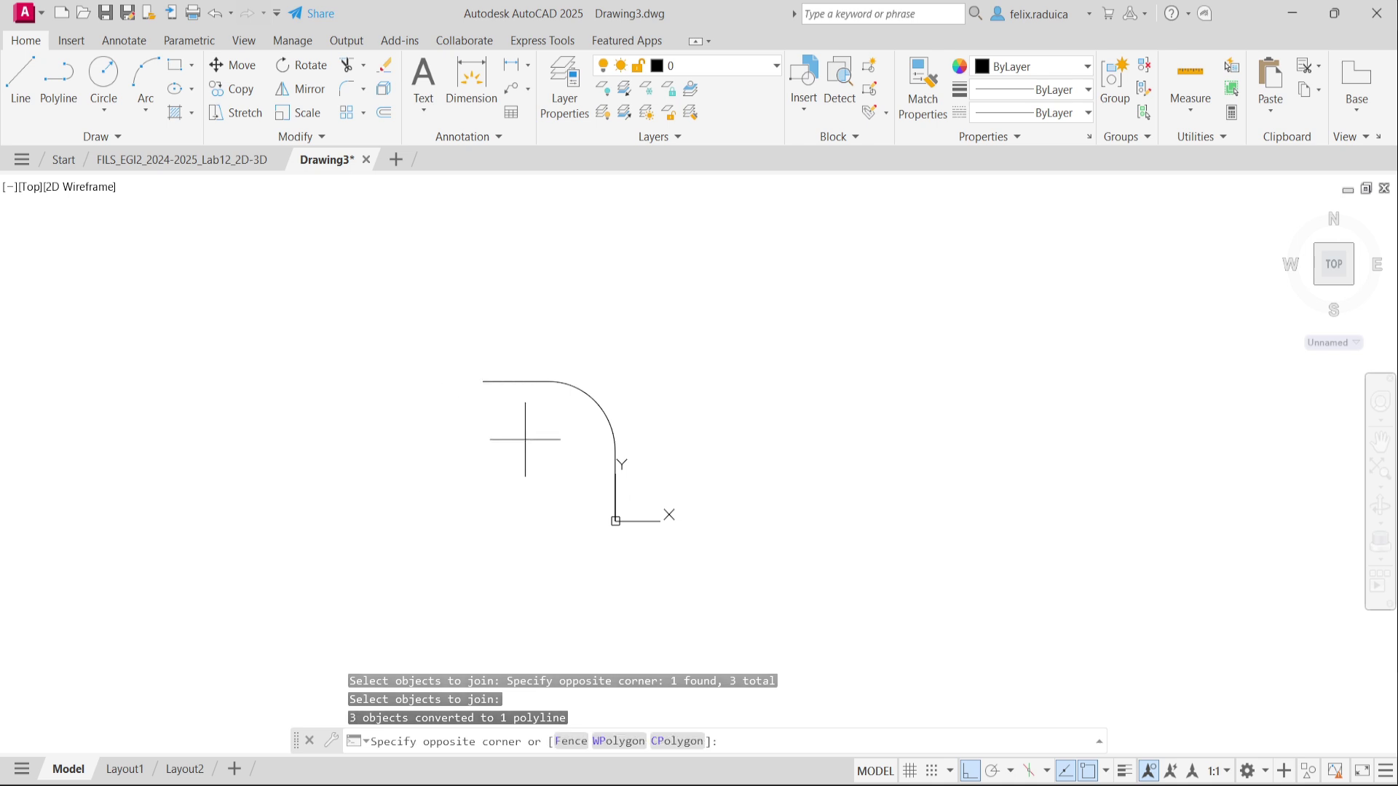
click(461, 342)
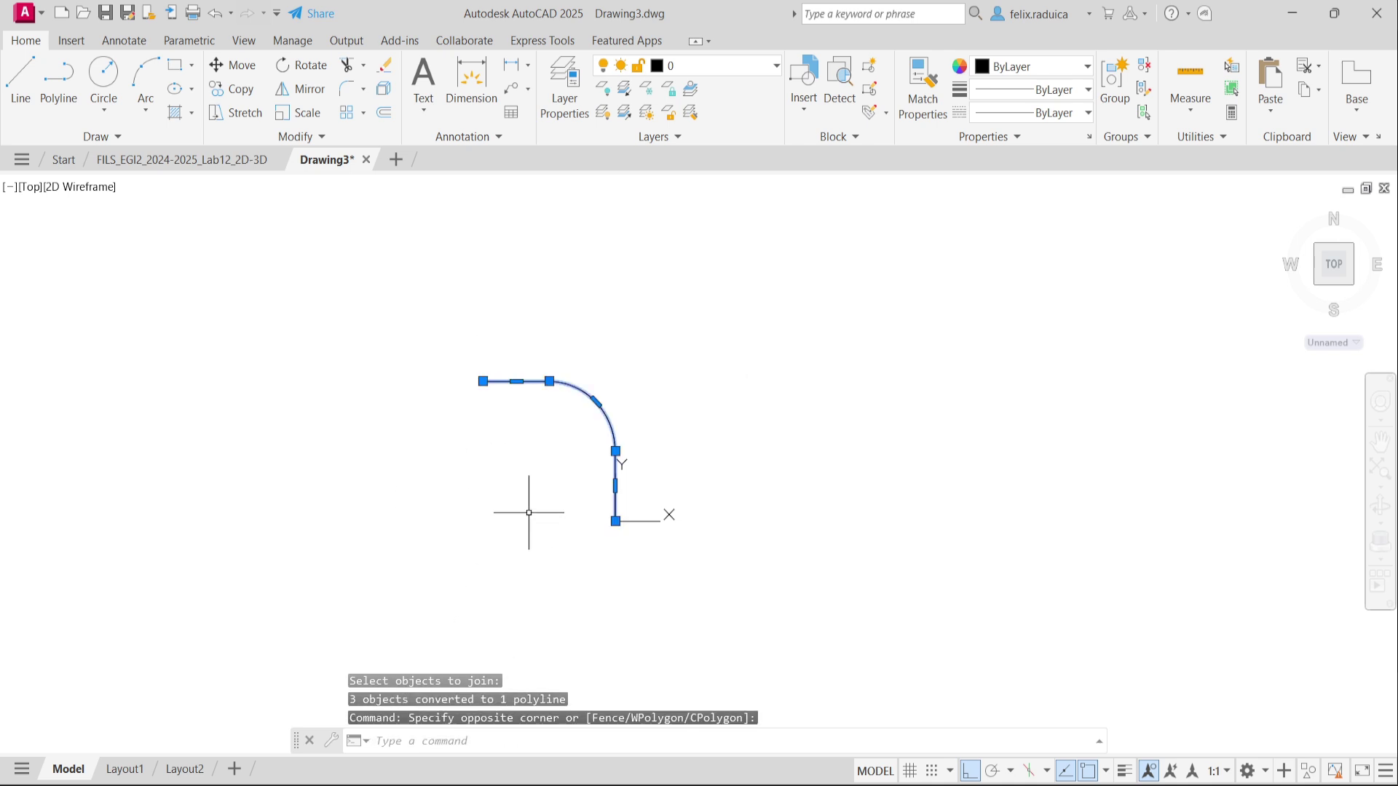
key(Escape)
Draw a circle with a diameter of 15 centred at 0,0 on the path's lower end.
text(c)
key(Return)
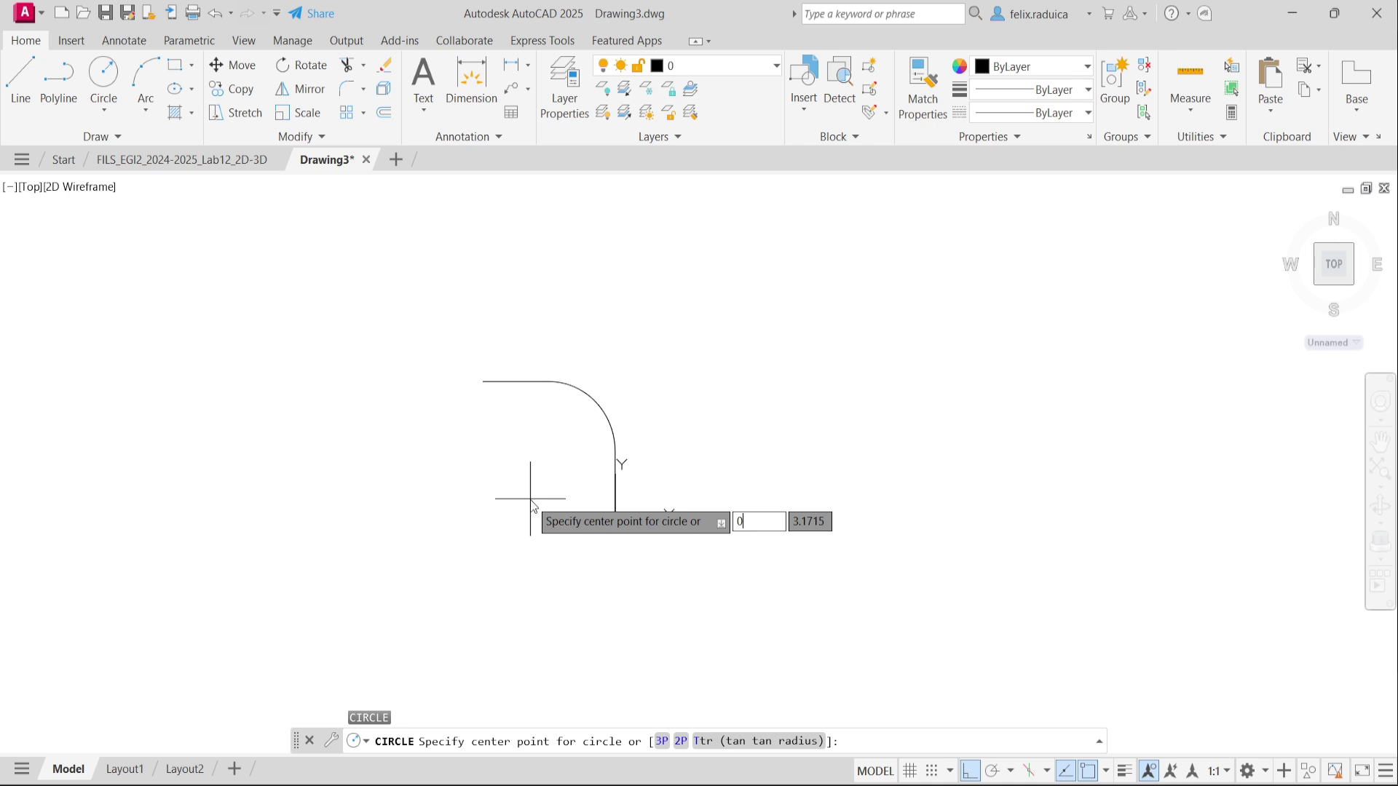
key(Tab)
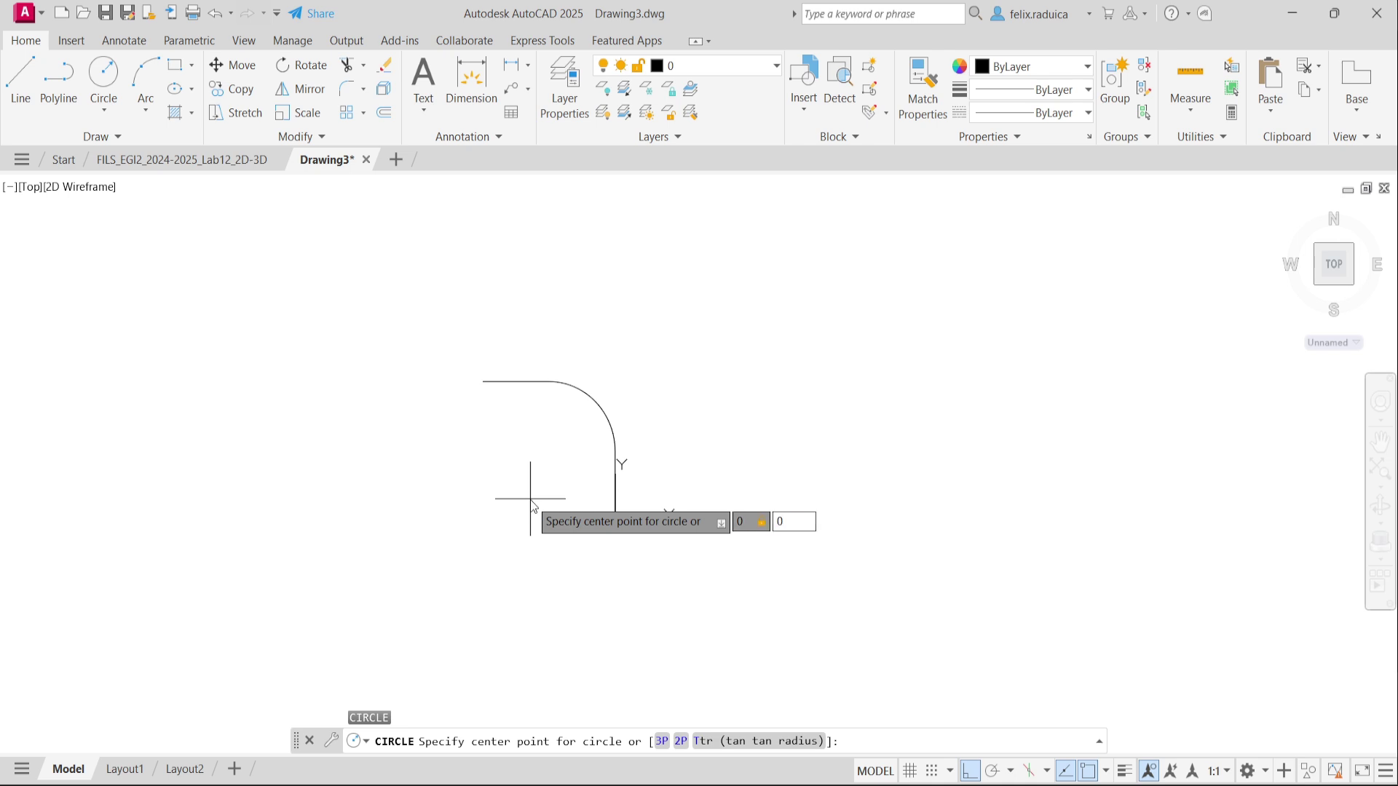
text(0)
key(Return)
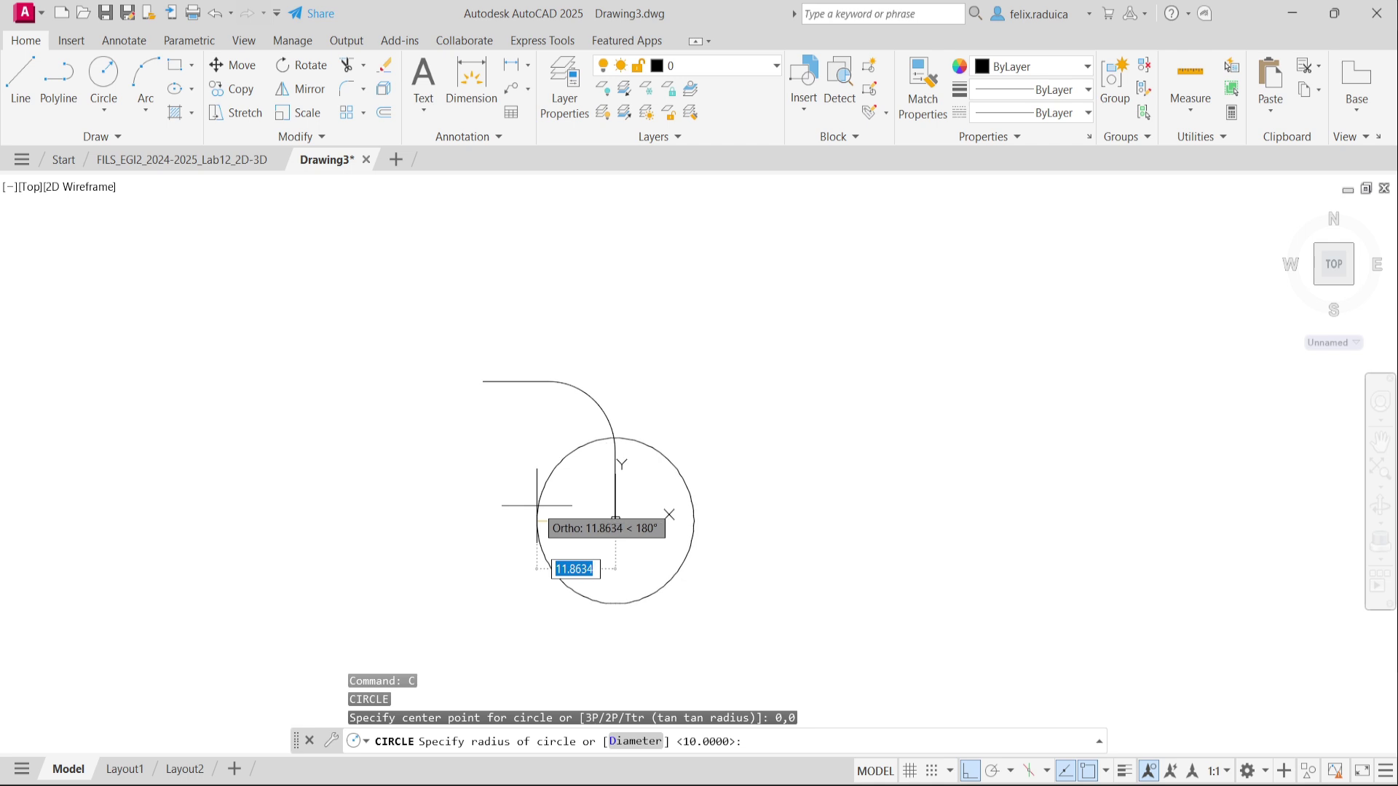
text(D)
key(Return)
text(15)
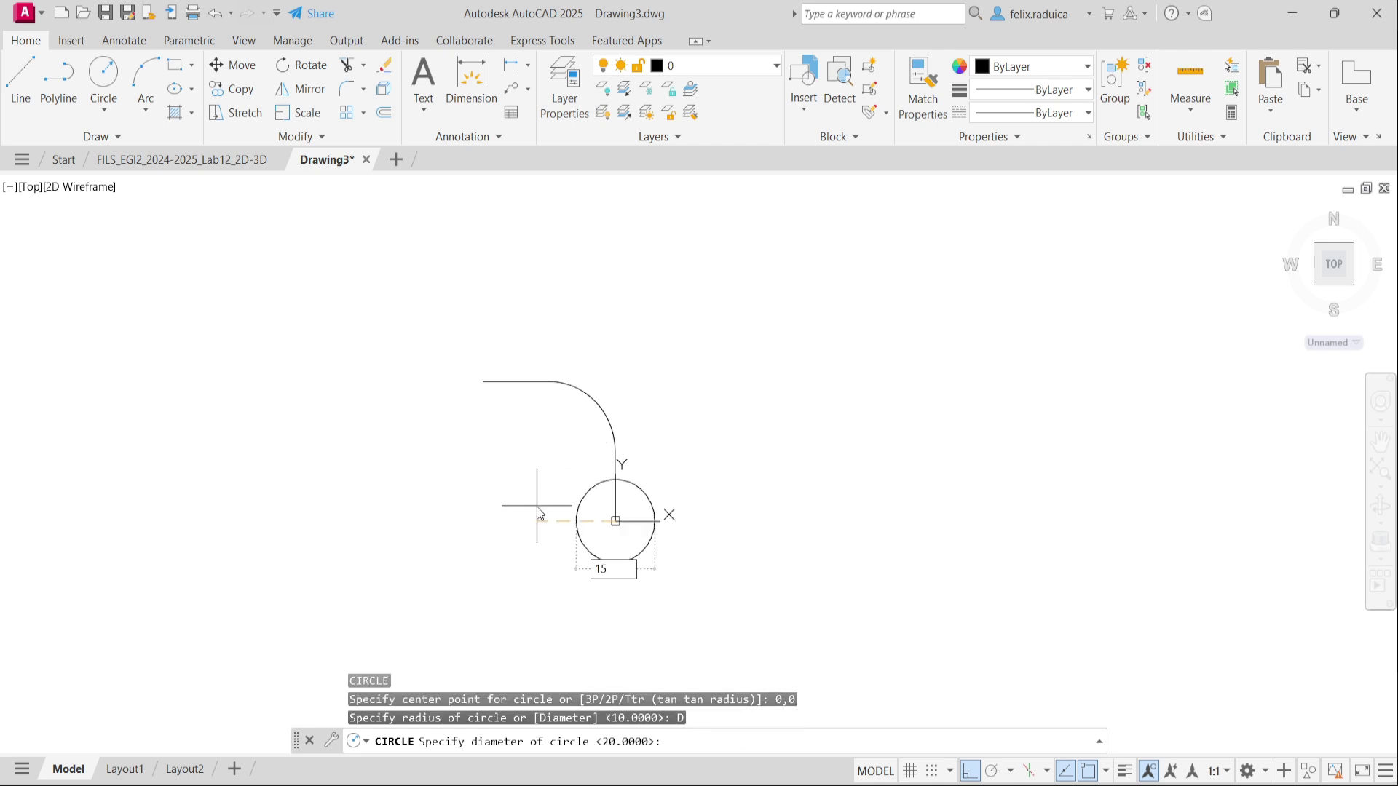
key(Return)
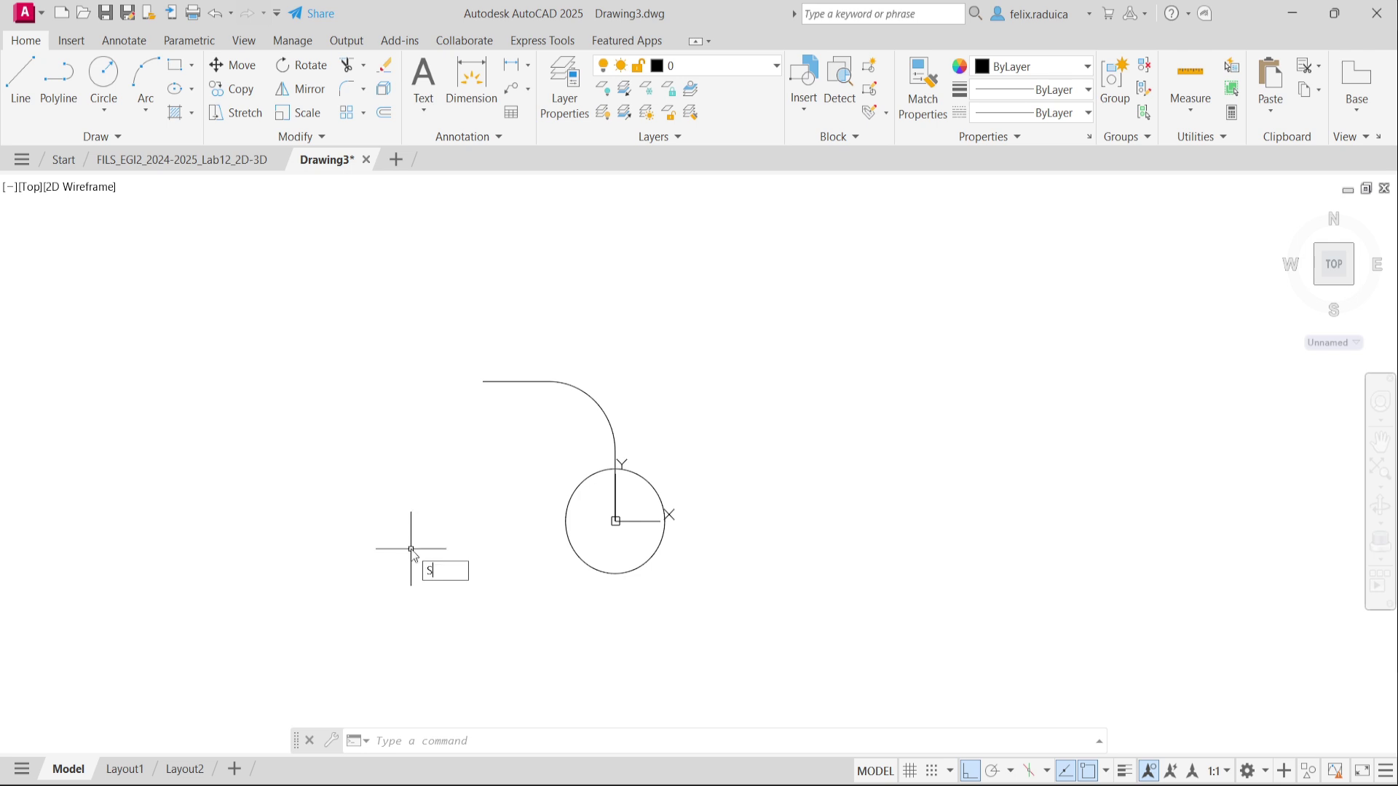
Sweep the 15-diameter circle along the joined polyline path to create a solid elbow.
text(WEEP)
key(Return)
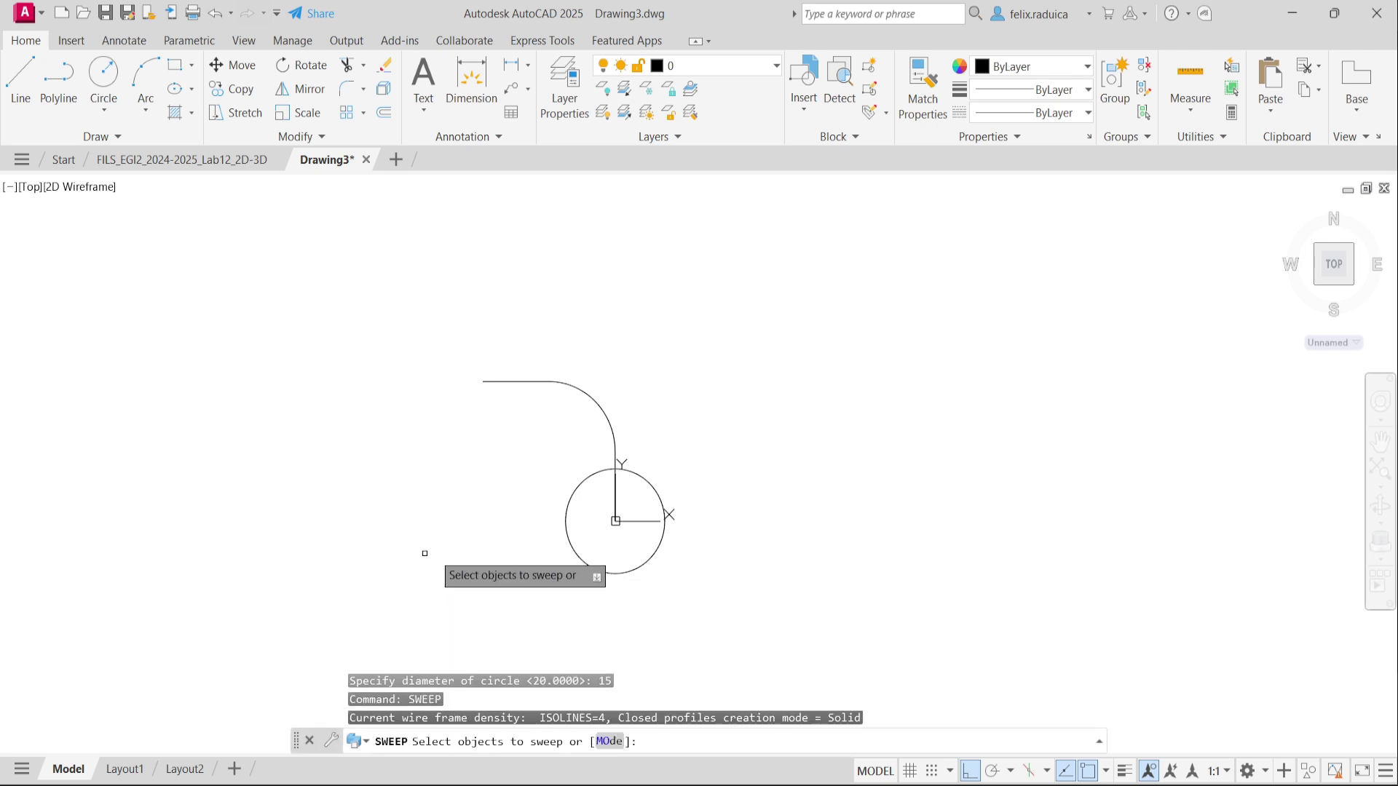
click(660, 548)
key(Return)
click(639, 426)
click(560, 442)
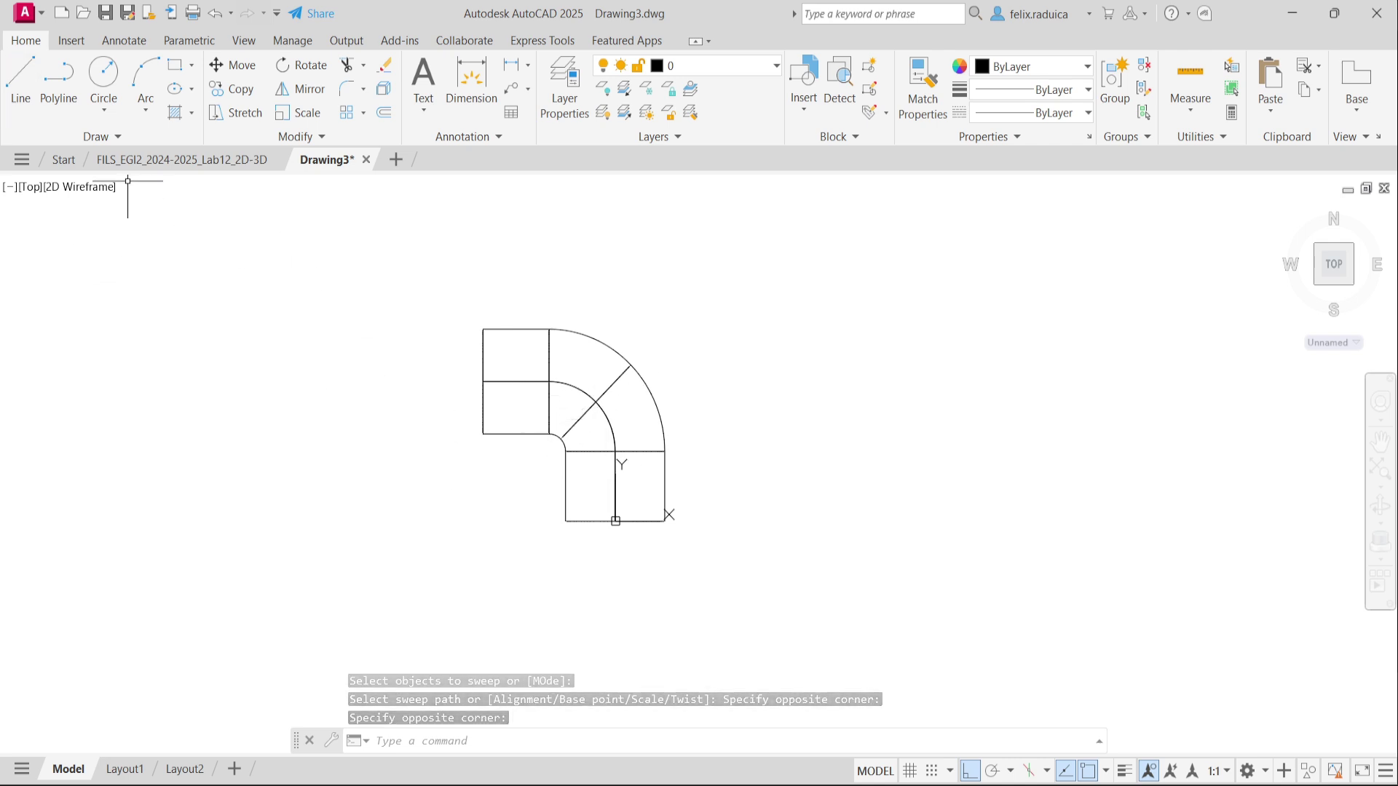
Show the swept elbow in the Conceptual visual style from the SW Isometric view.
click(103, 188)
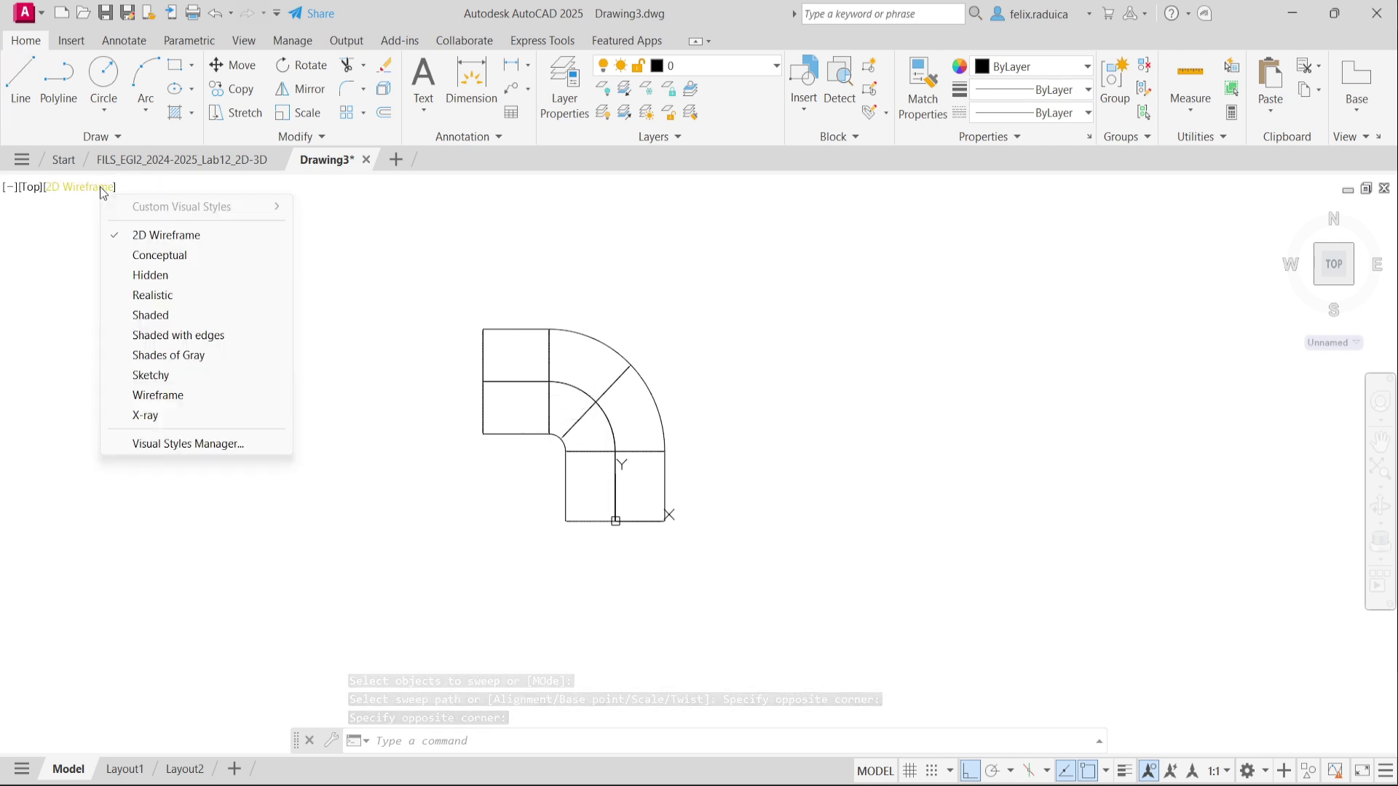
click(154, 255)
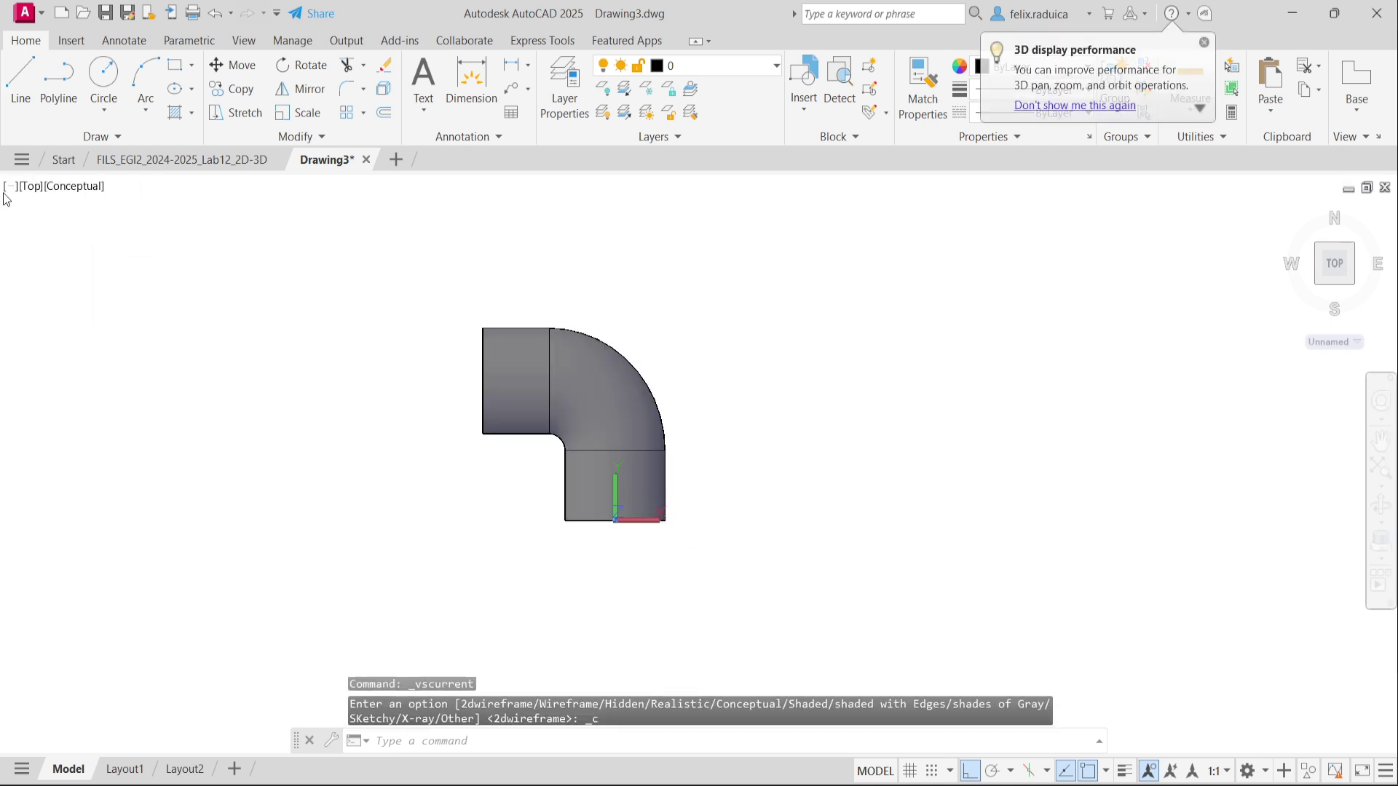
click(32, 186)
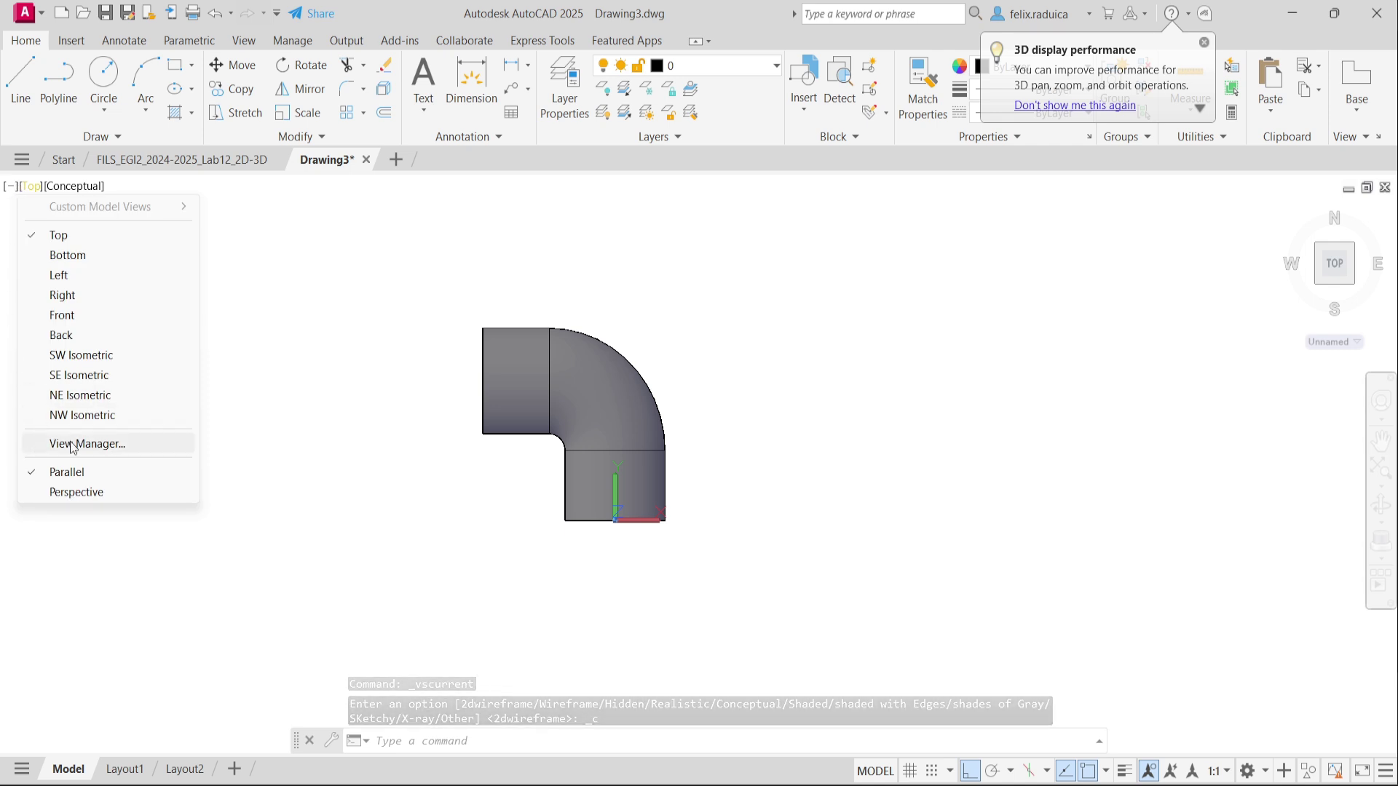
click(81, 355)
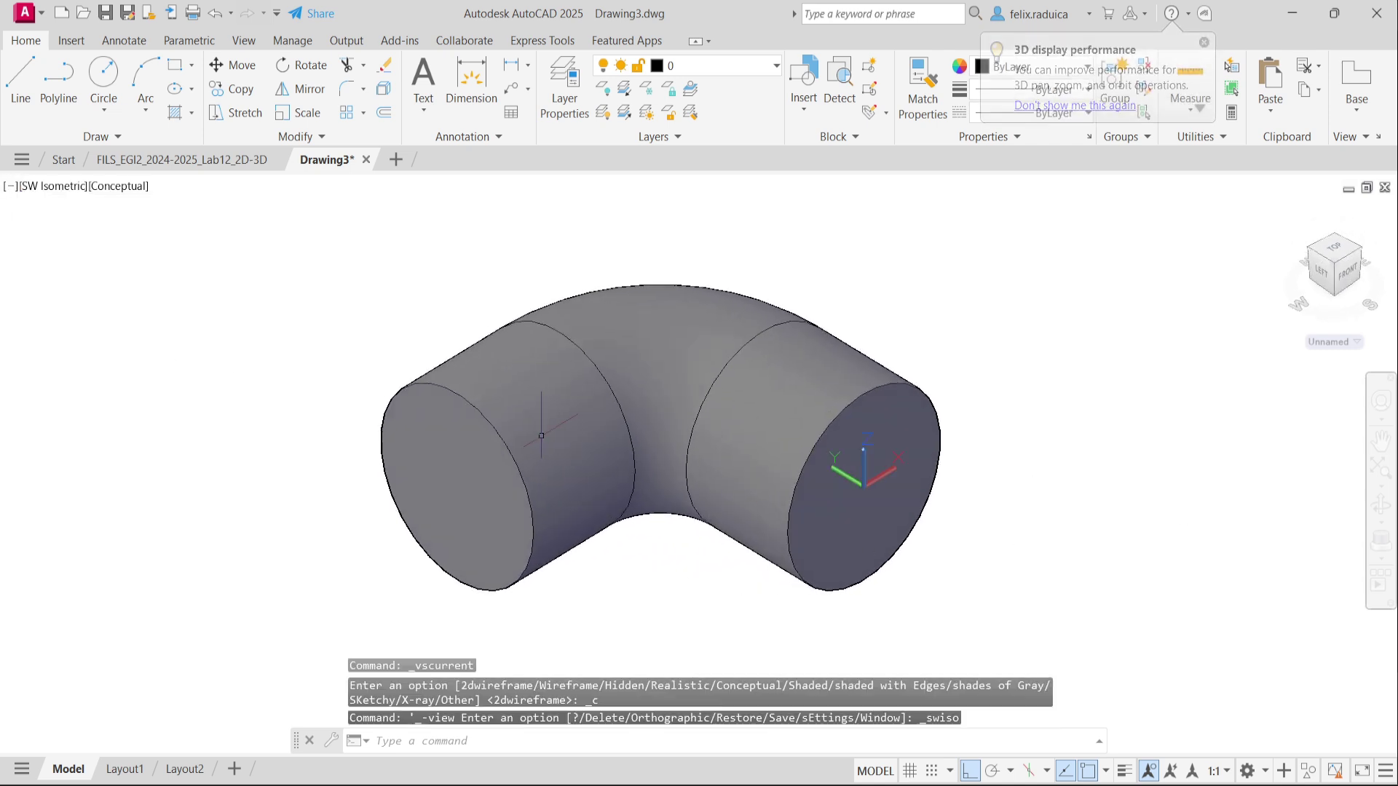
scroll(556, 490, down, 2)
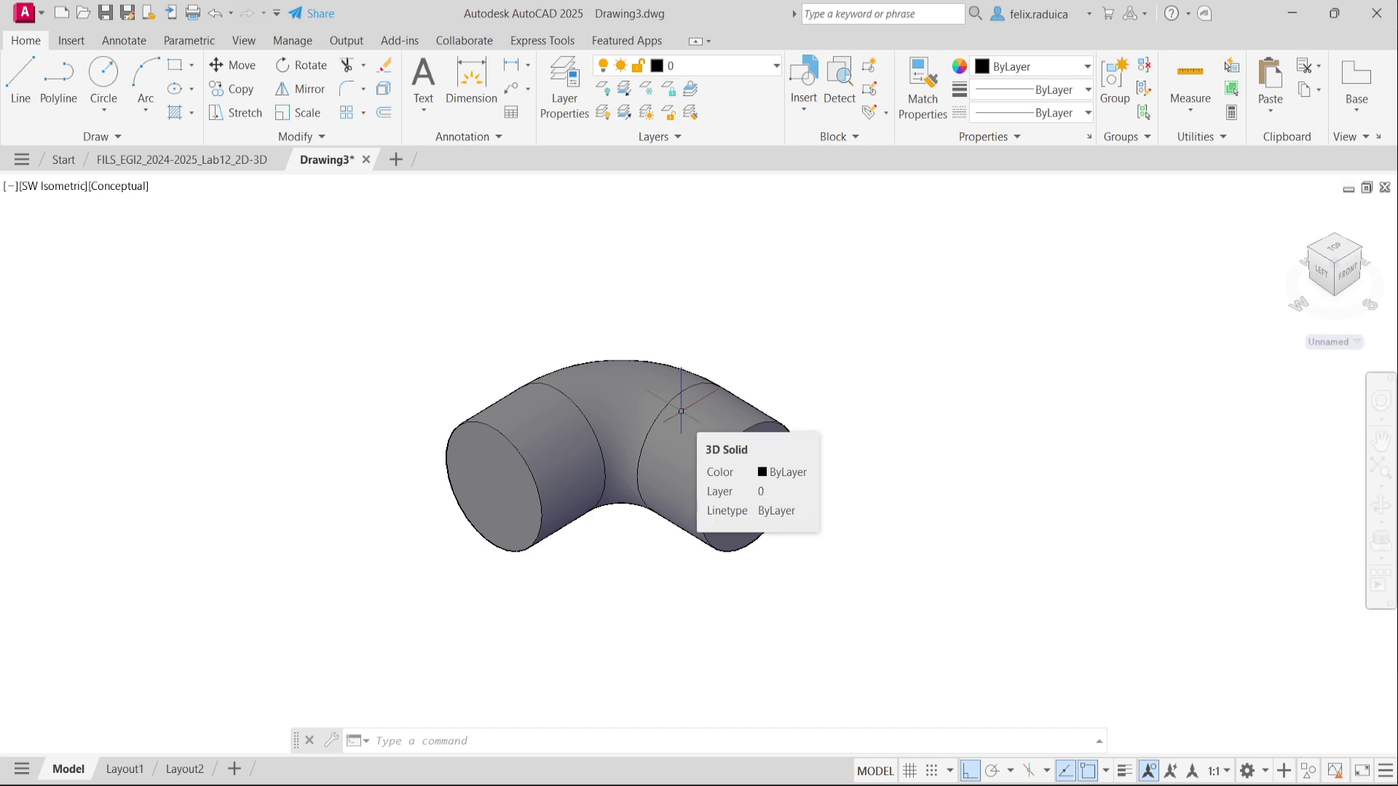
Delete the swept elbow solid from the drawing.
key(Escape)
key(Escape)
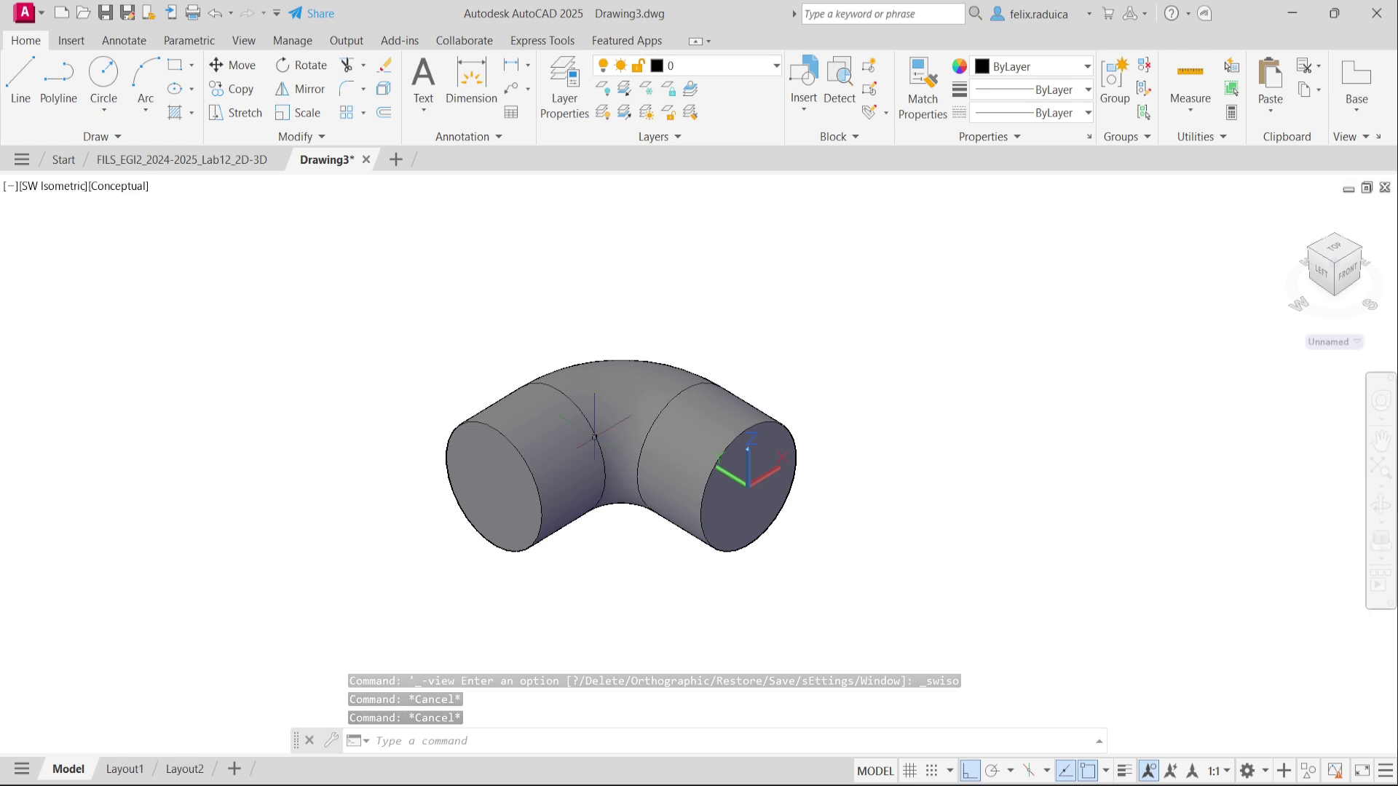
click(541, 461)
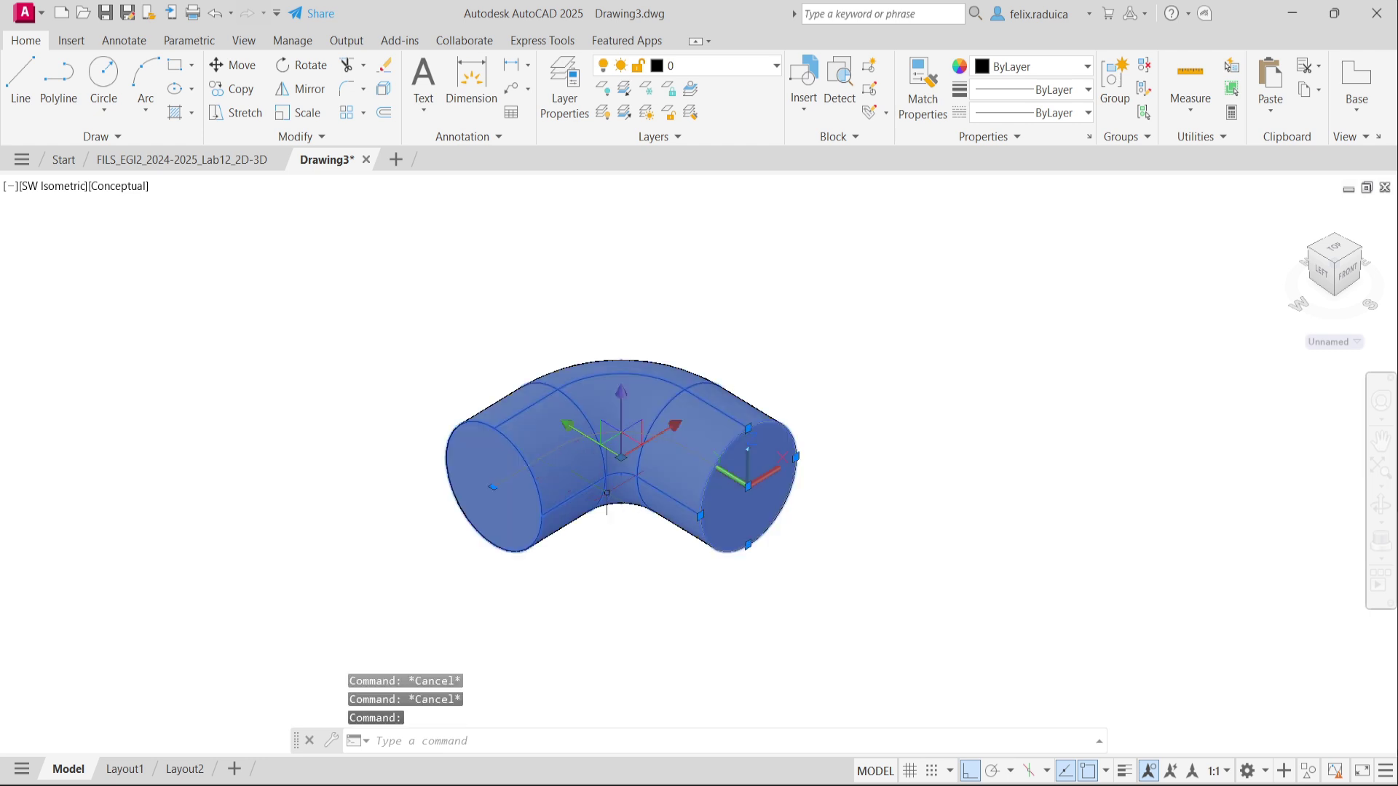
key(Delete)
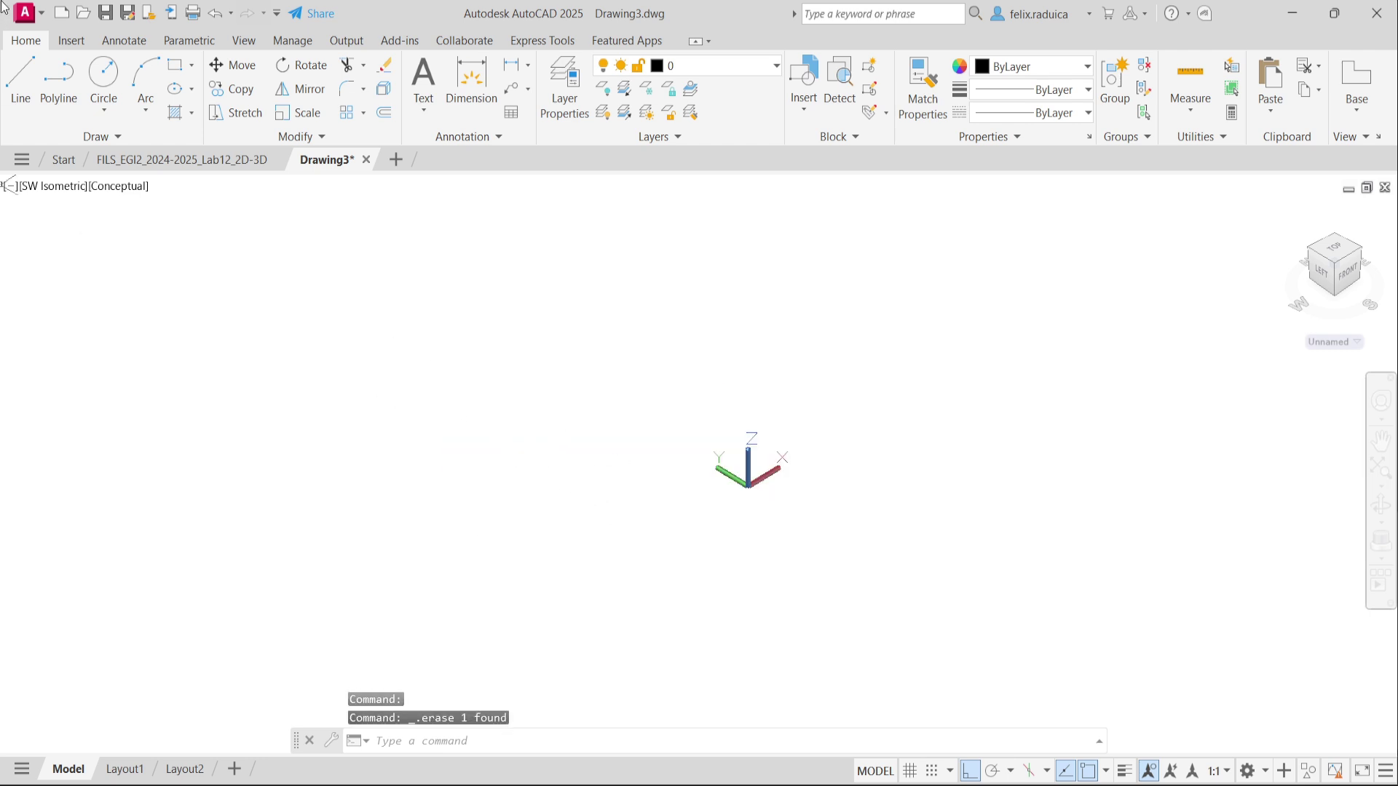
Examine the dimensioned flanged pipe elbow in the FILS_EGI2_2024-2025_Lab12_2D-3D drawing and return to Drawing3.
click(216, 161)
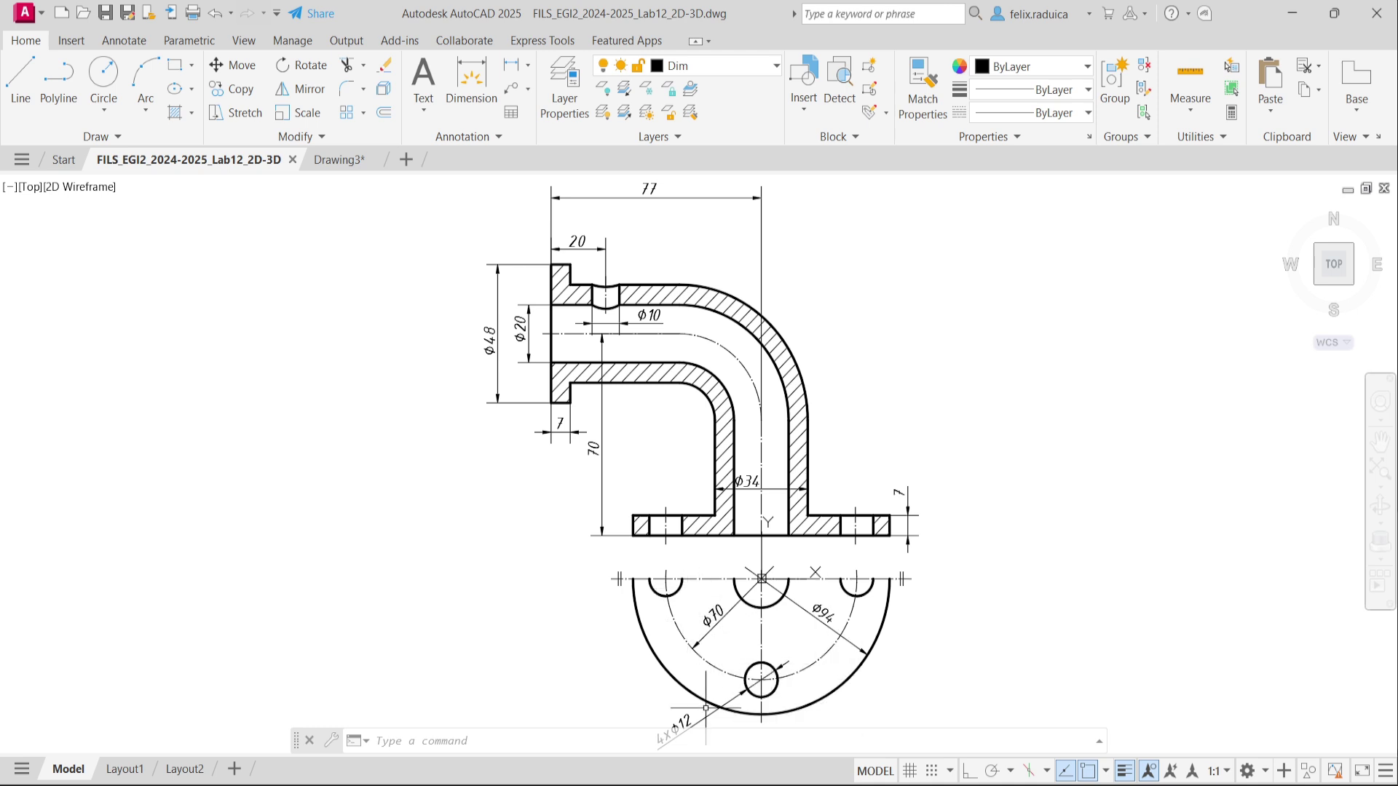
middle_drag(697, 724, 707, 666)
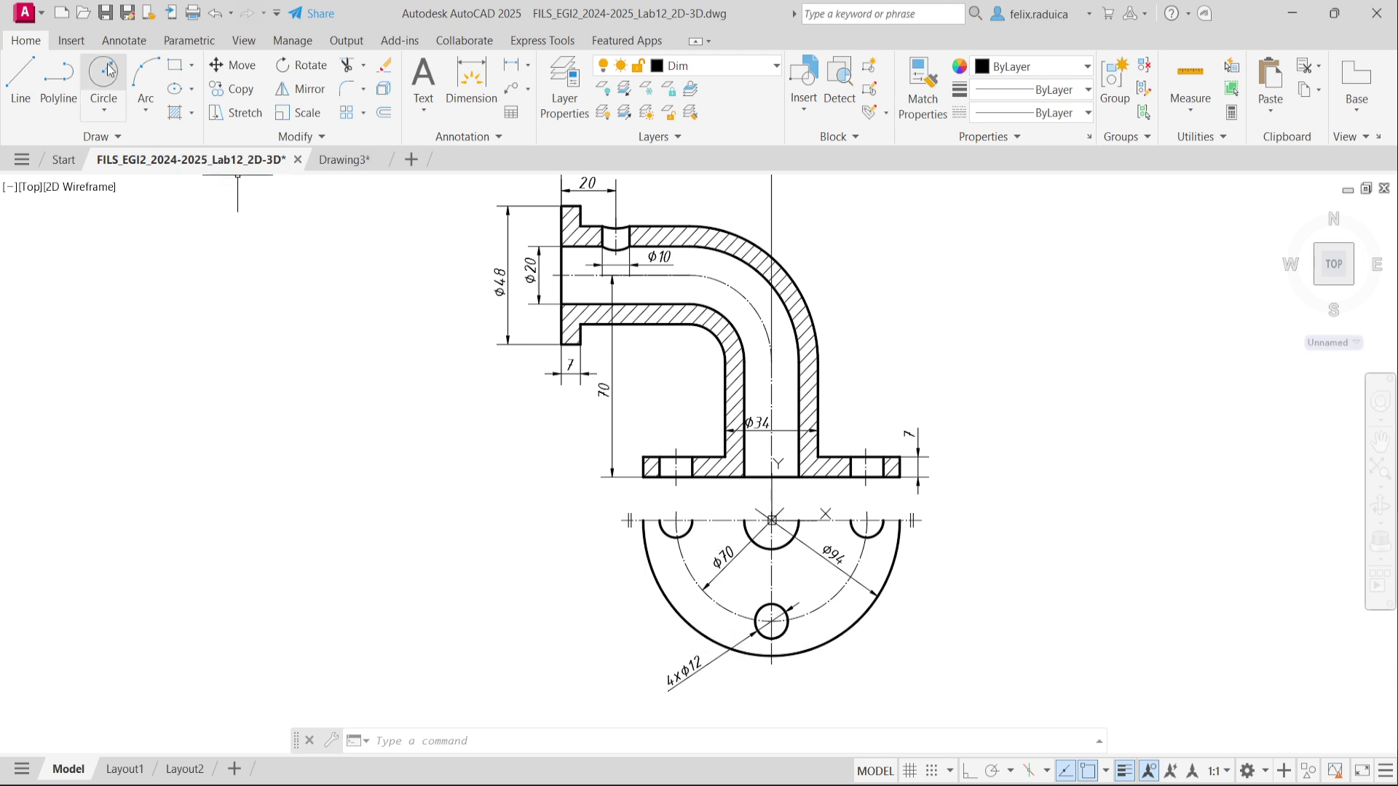
click(337, 162)
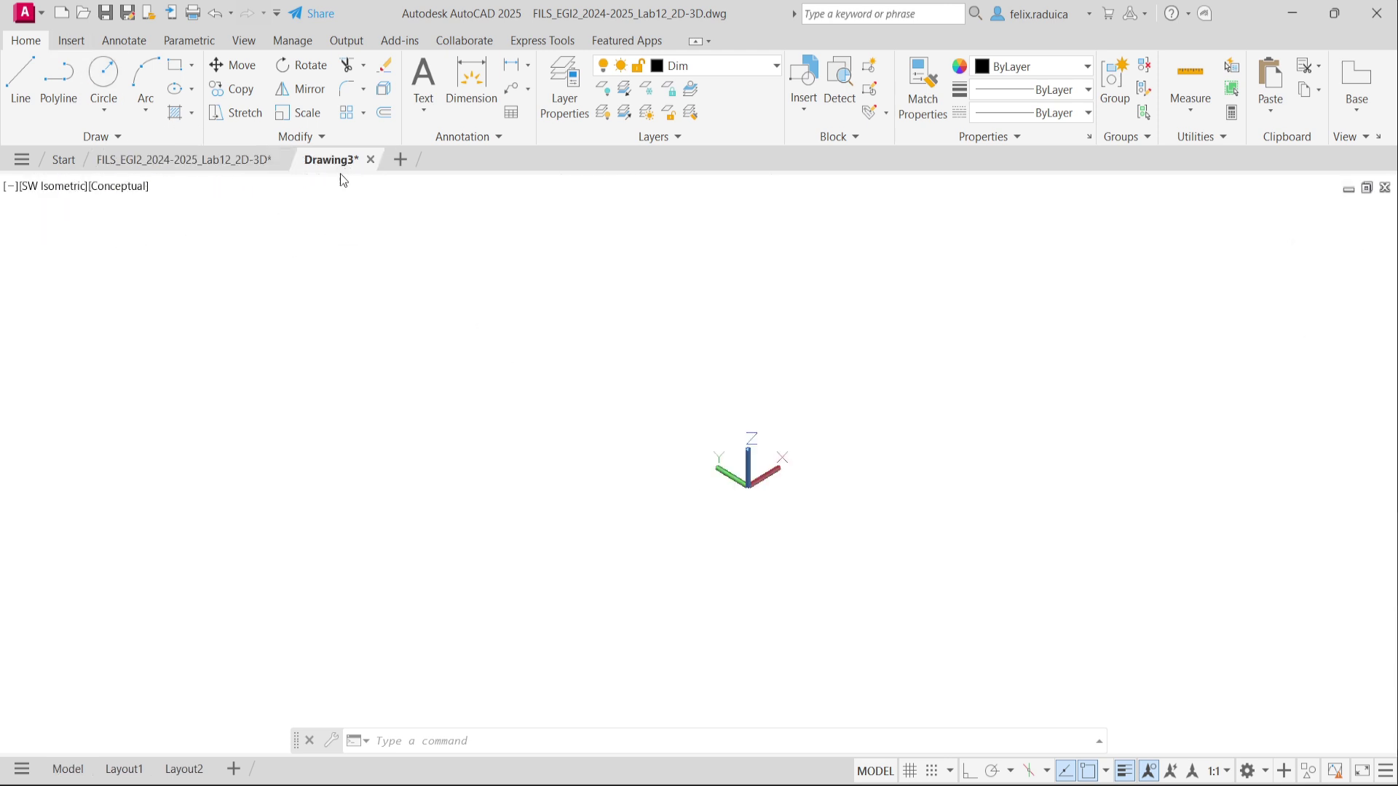
Set the empty drawing to the Top view with the 2D Wireframe visual style.
click(58, 188)
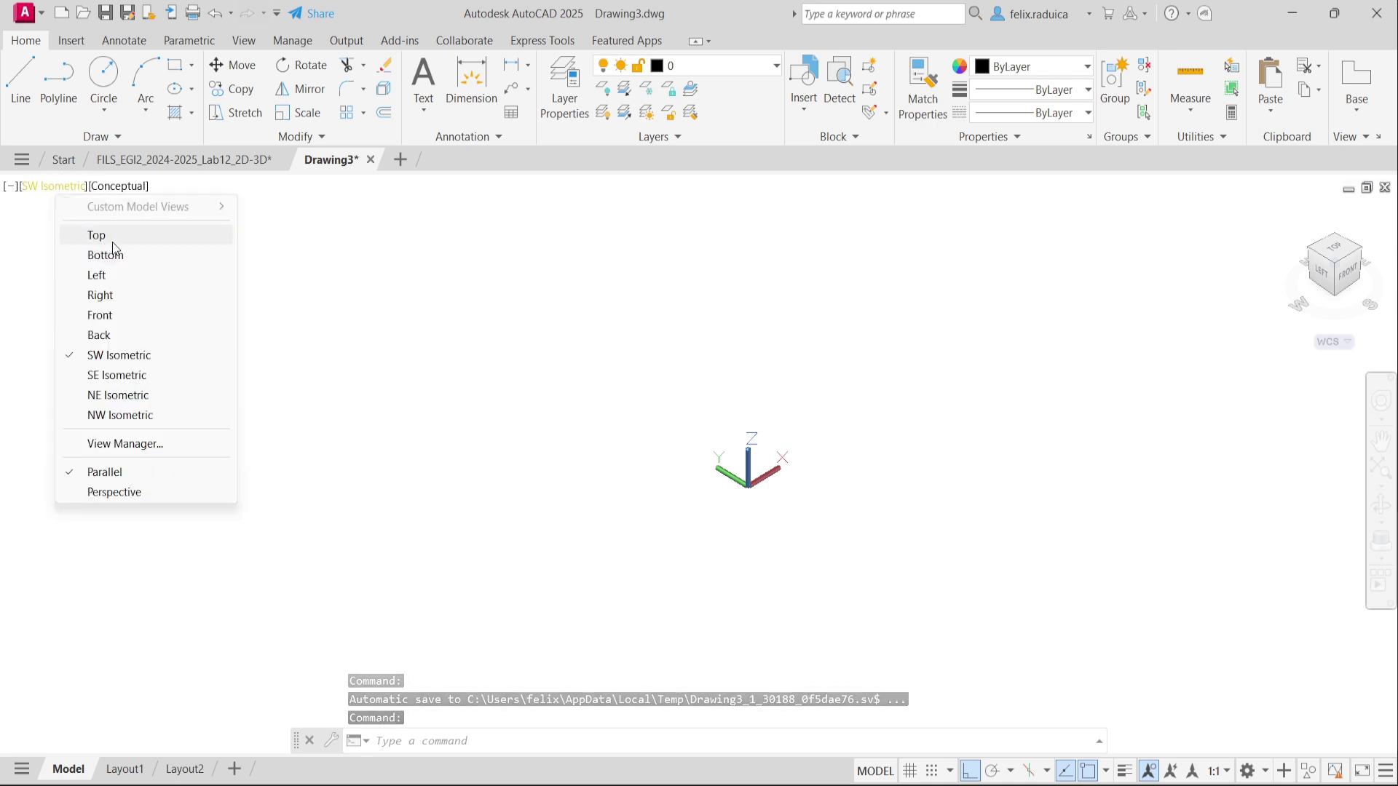
click(109, 234)
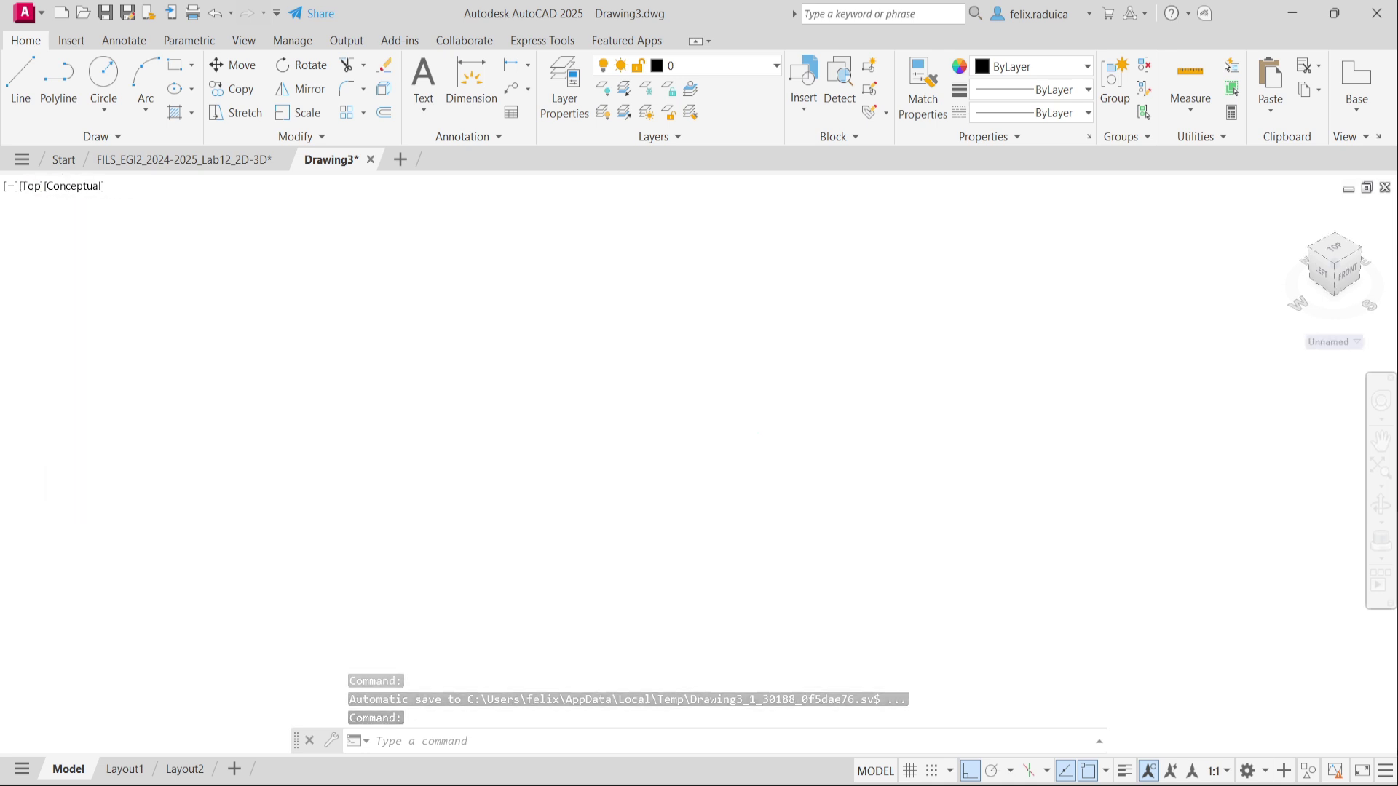
click(84, 193)
click(116, 235)
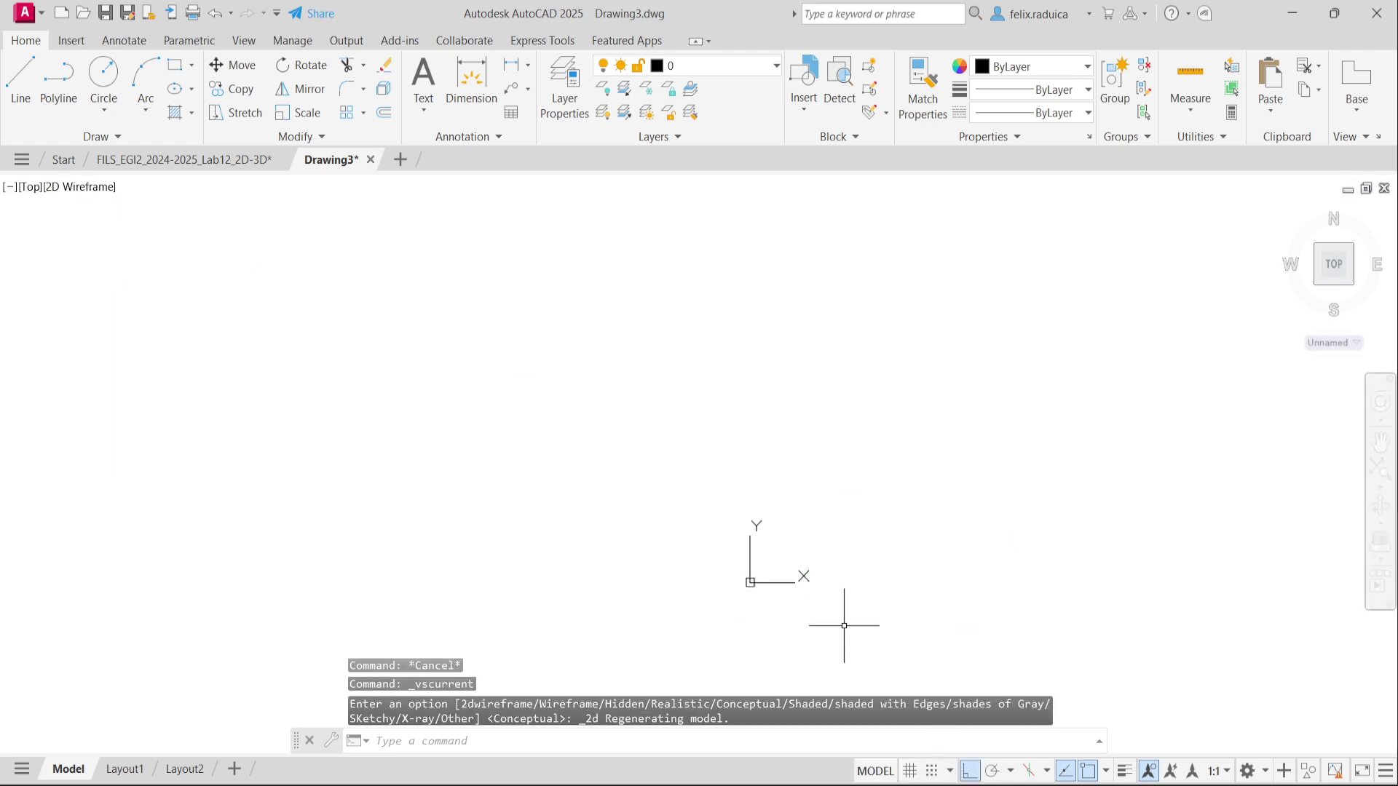
Draw the flange's outer circle centred at 0,0 with a diameter of 94.
key(Escape)
text(c)
key(Return)
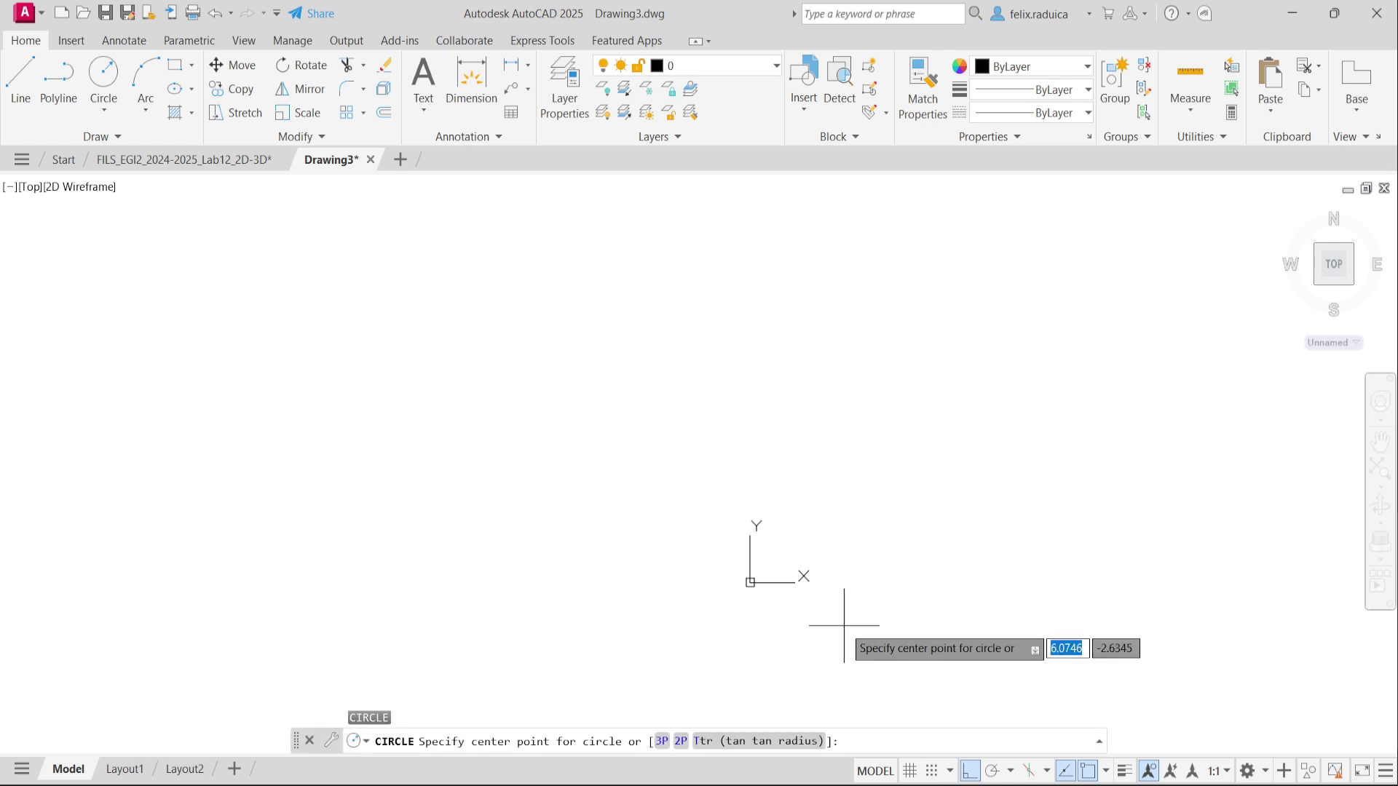
text(0)
key(Tab)
key(Return)
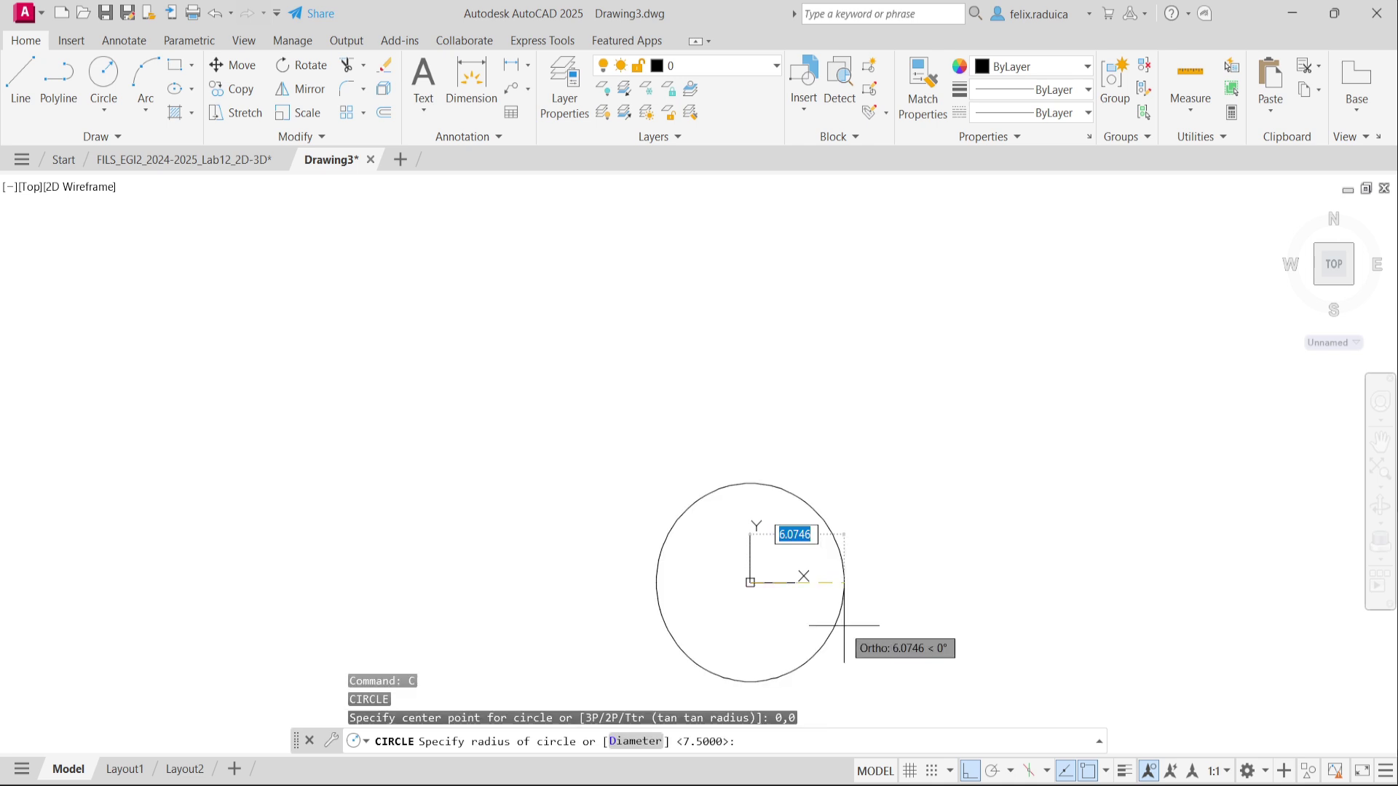
text(d)
key(Return)
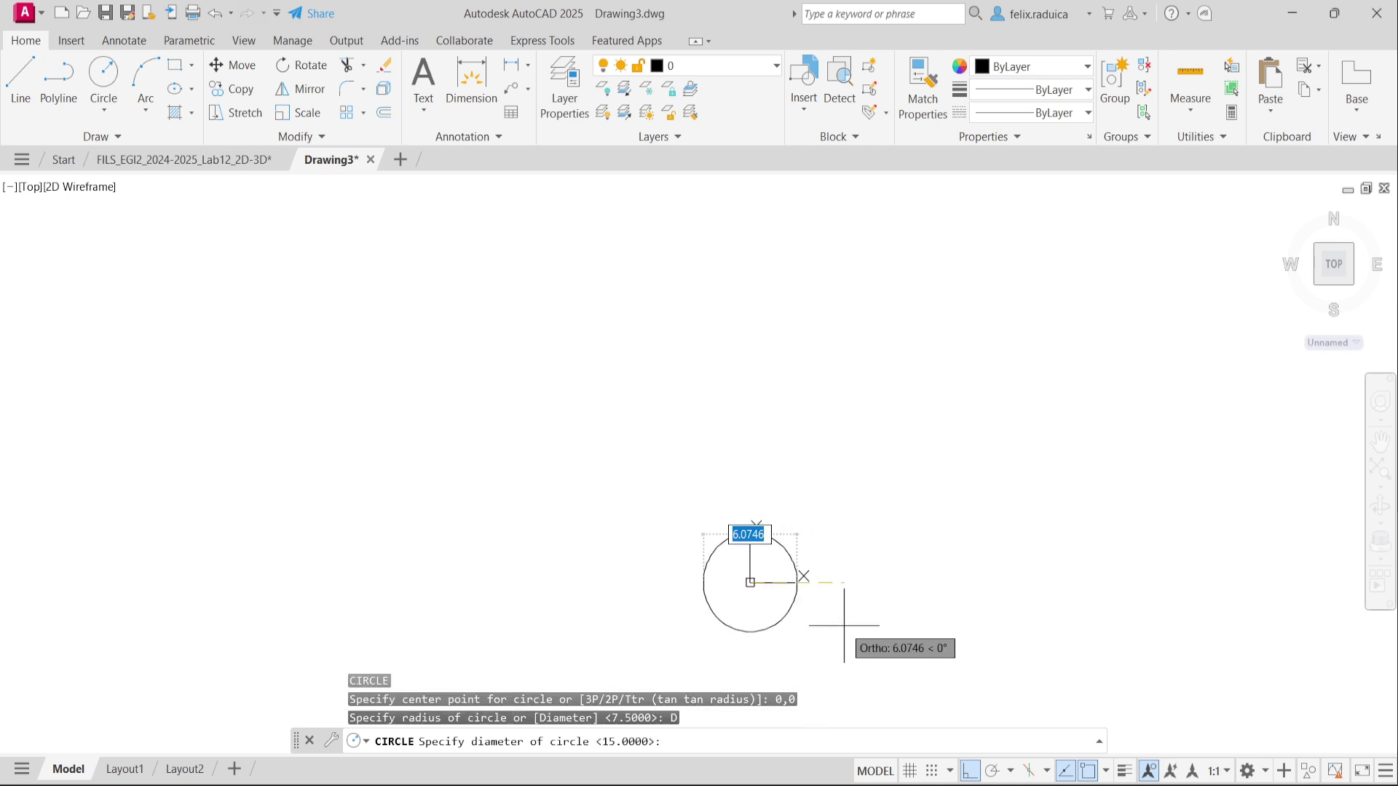
text(9)
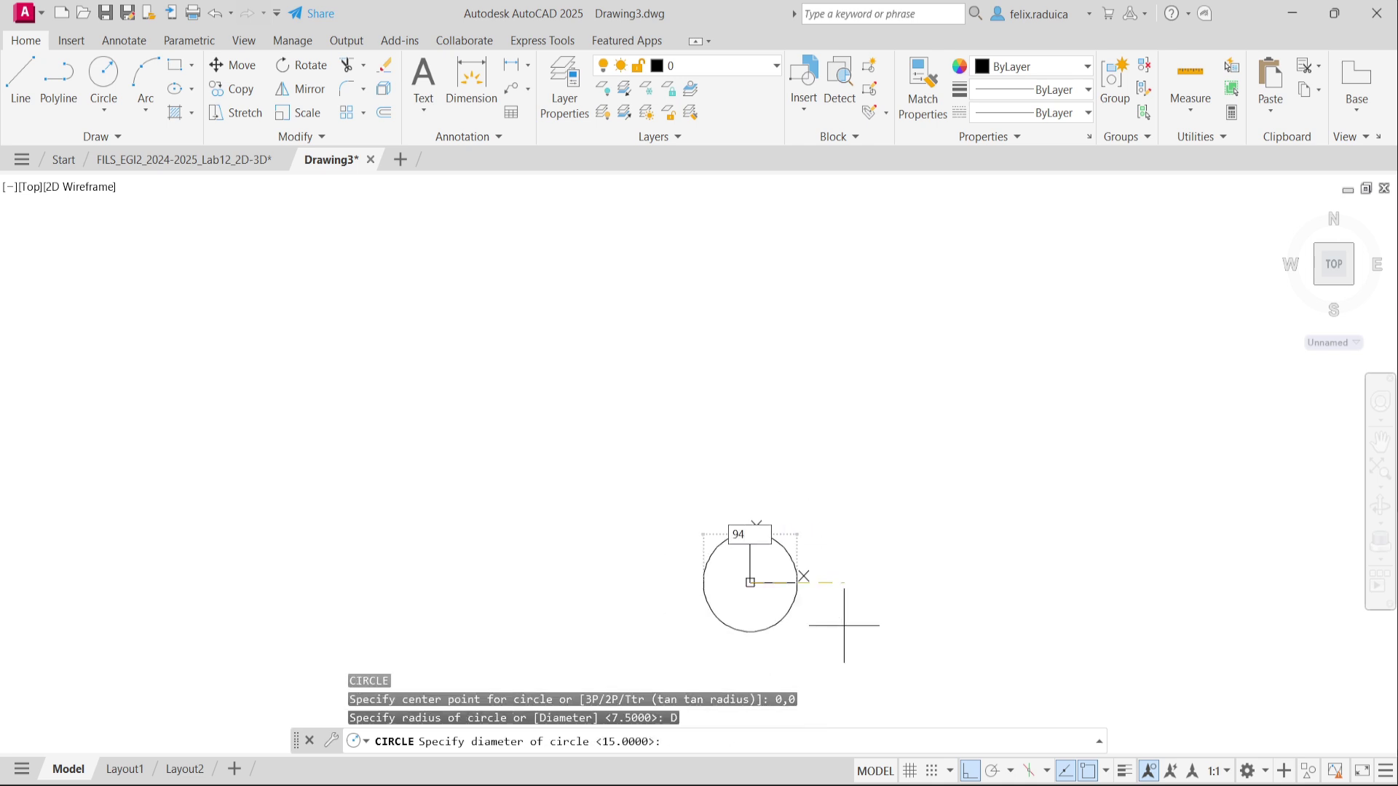
text(4)
key(Return)
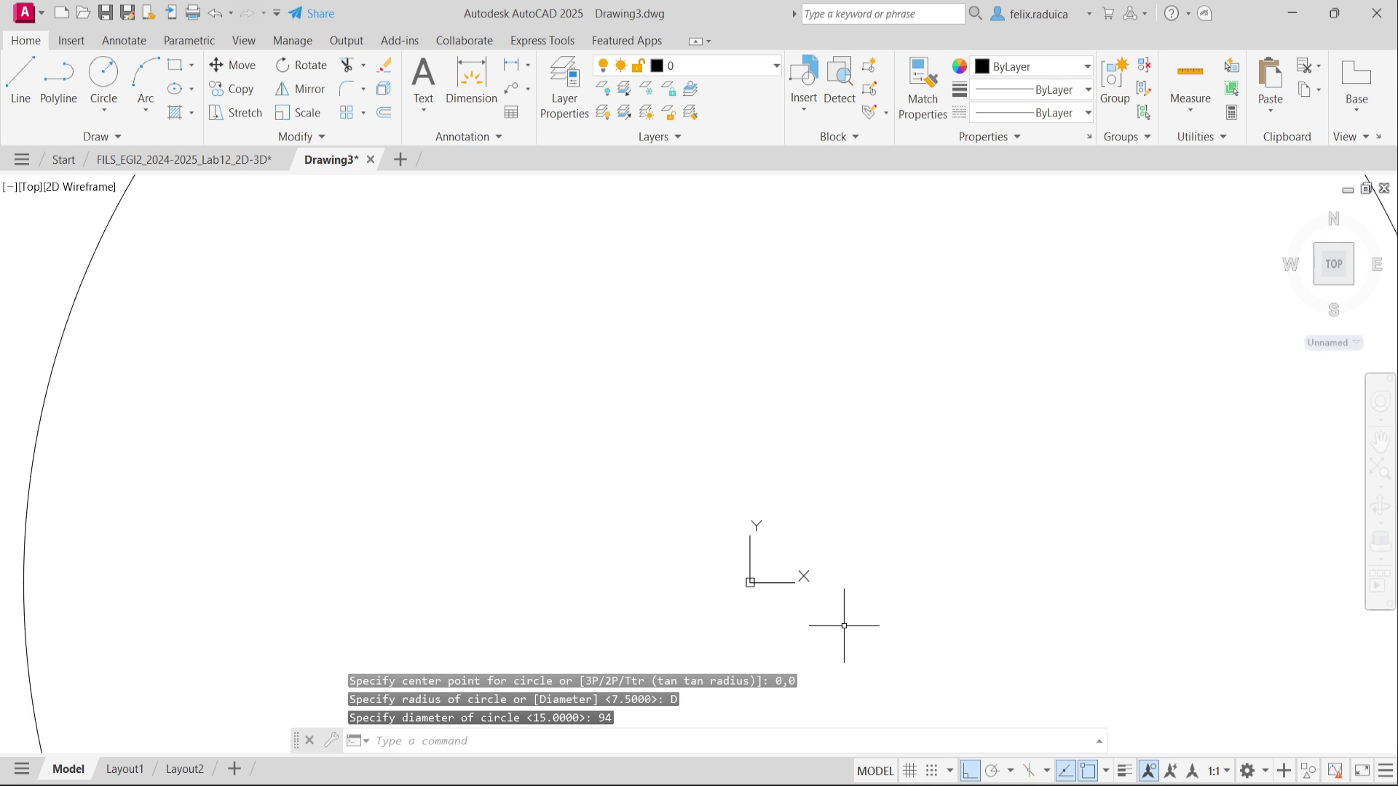
middle_click(861, 593)
middle_click(861, 594)
scroll(859, 594, down, 1)
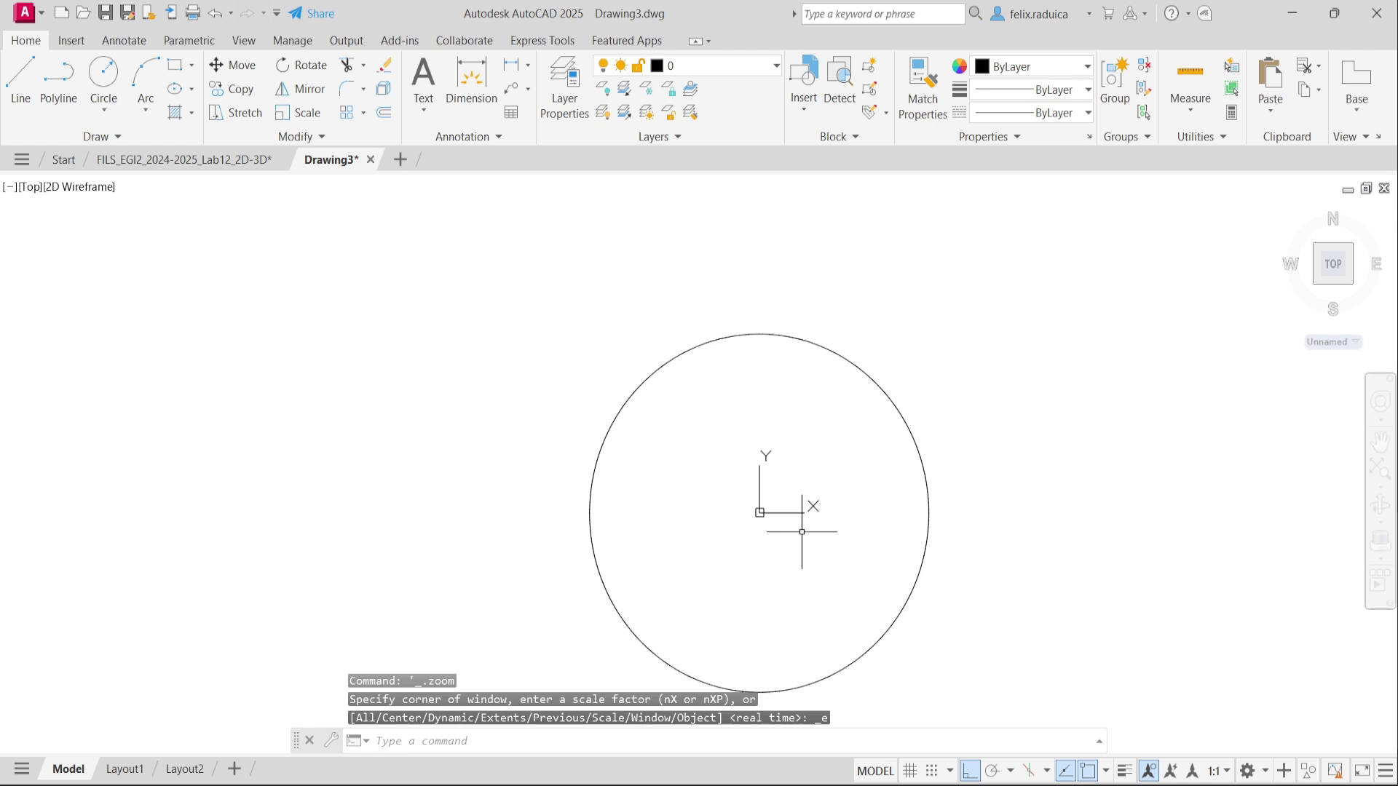
key(z)
key(Return)
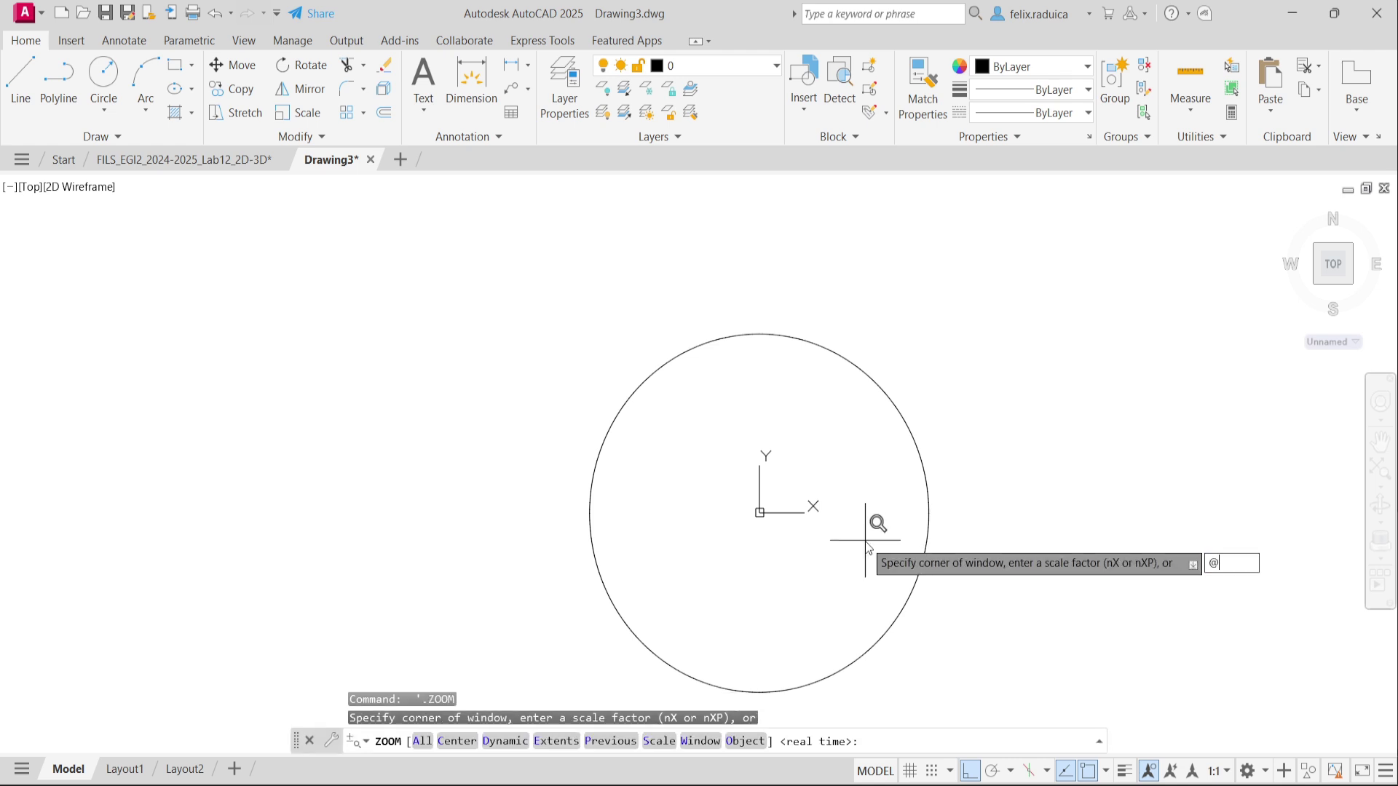
key(Return)
key(Escape)
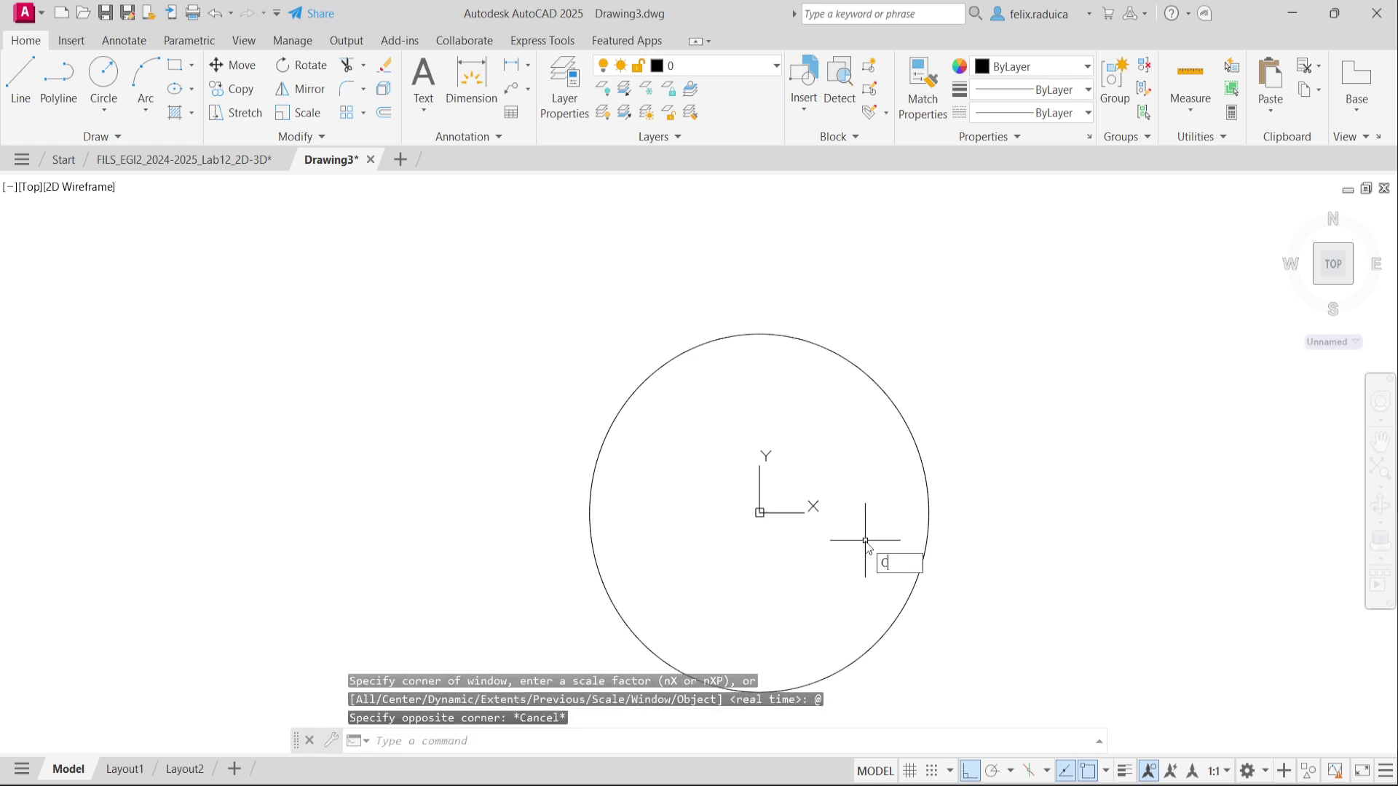
Draw the flange's bolt circle centred at 0,0 with a diameter of 70.
key(c)
key(Return)
text(0,0)
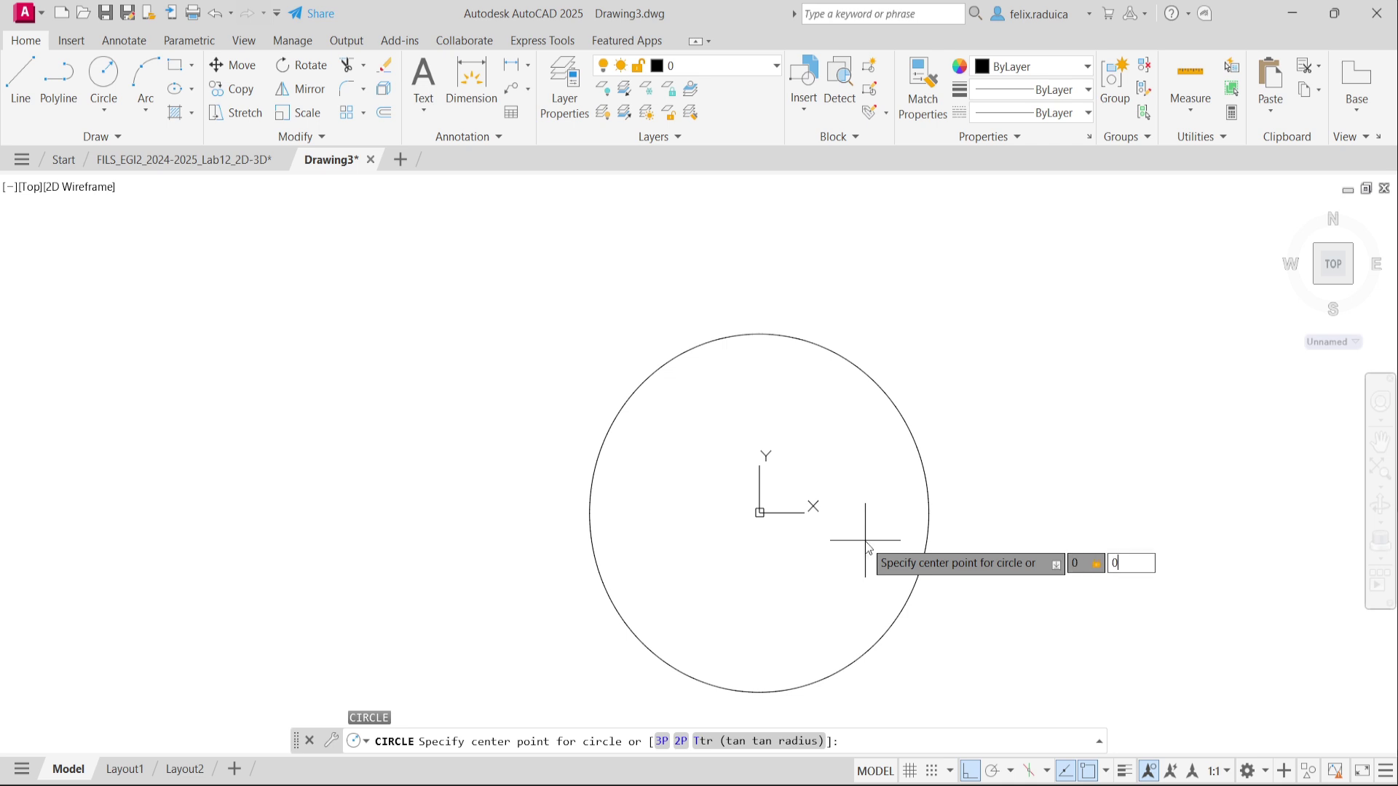
key(Return)
text(D)
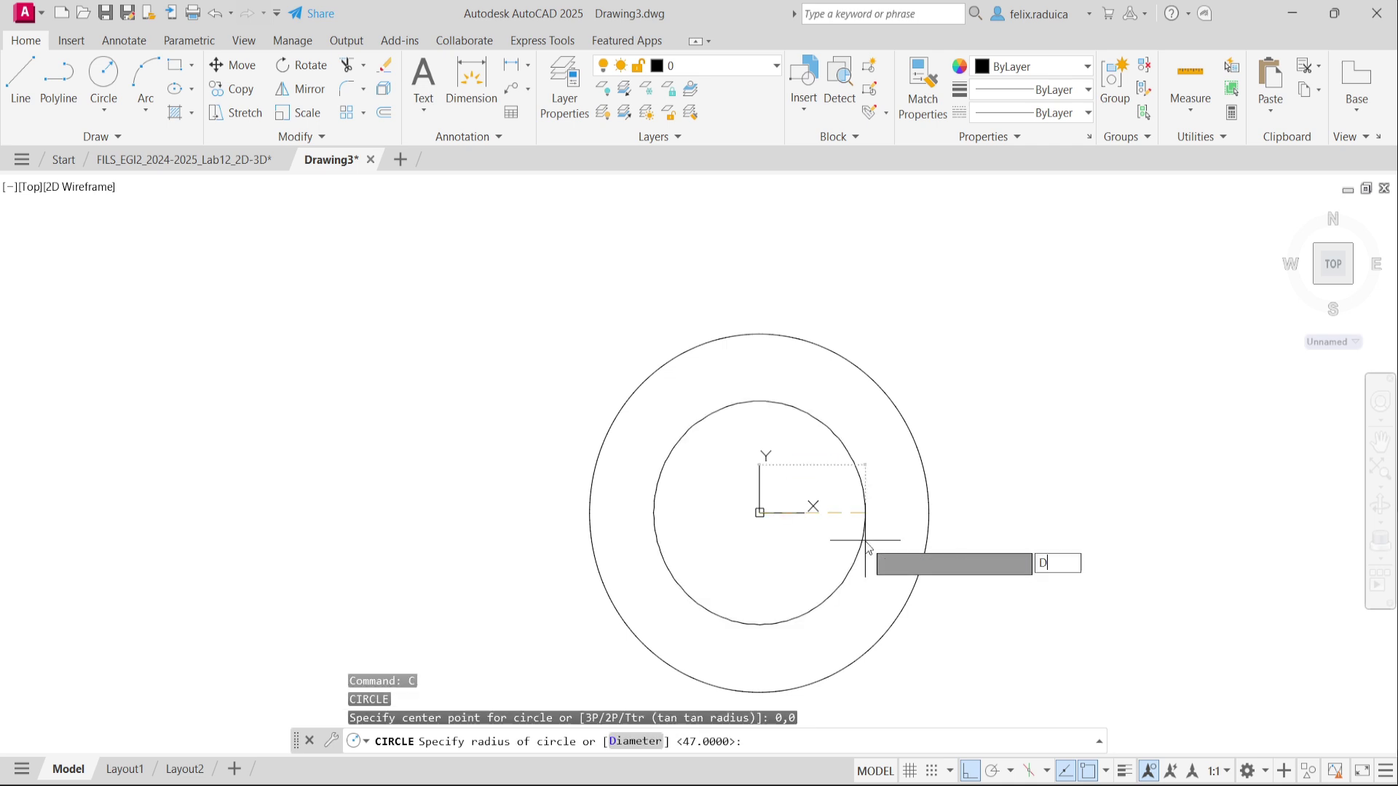
key(Return)
text(70)
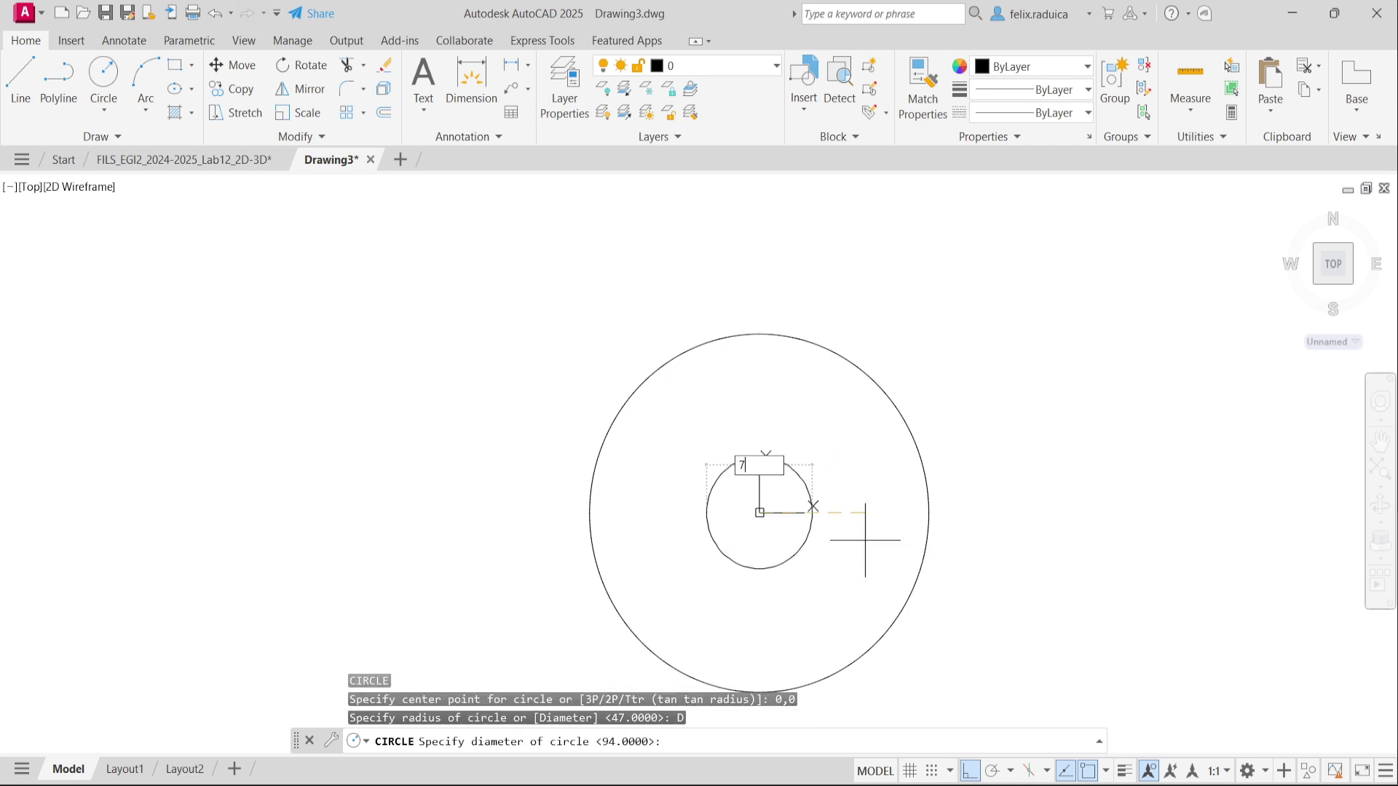
key(Return)
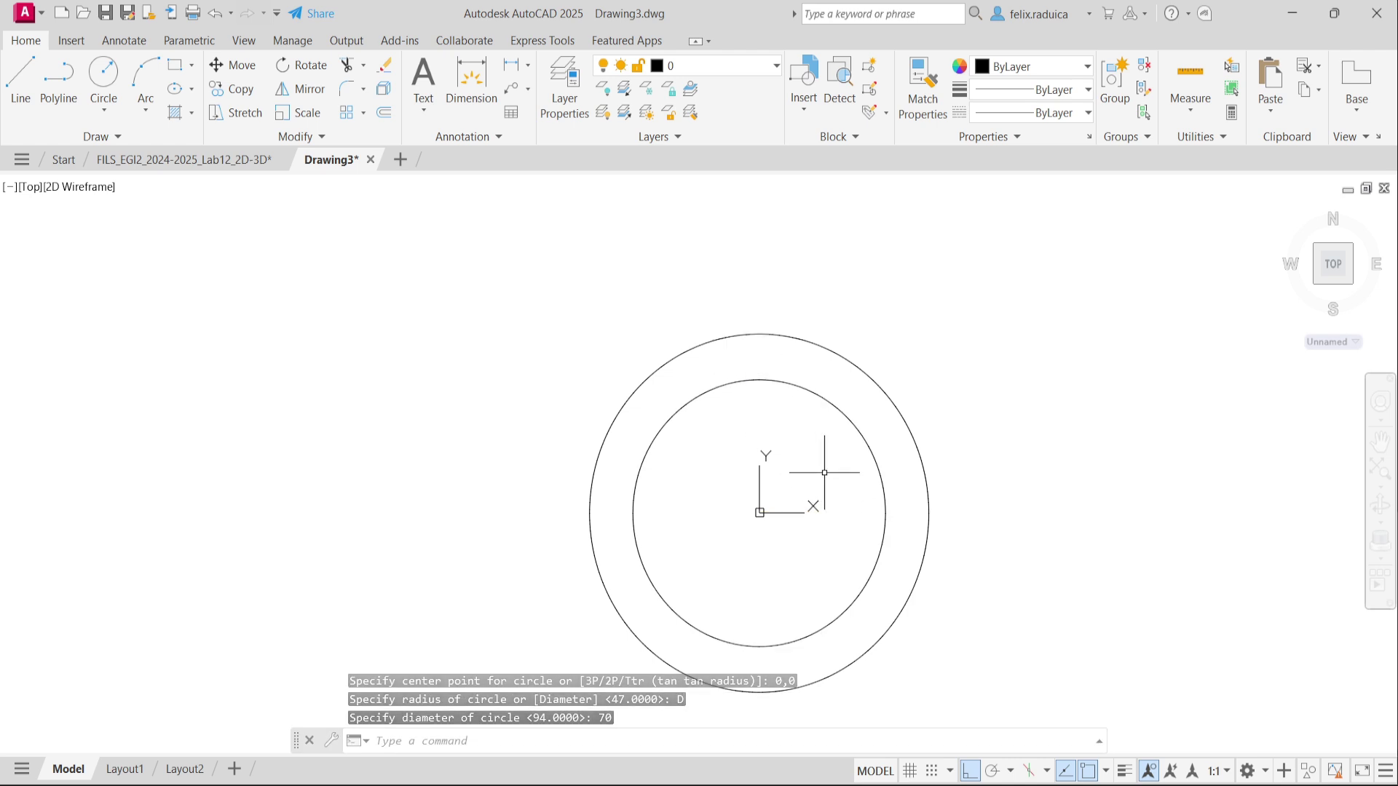
Draw a horizontal construction line about 85 long from 0,0 in the positive X direction, past the flange's outer circle.
text(l)
key(Return)
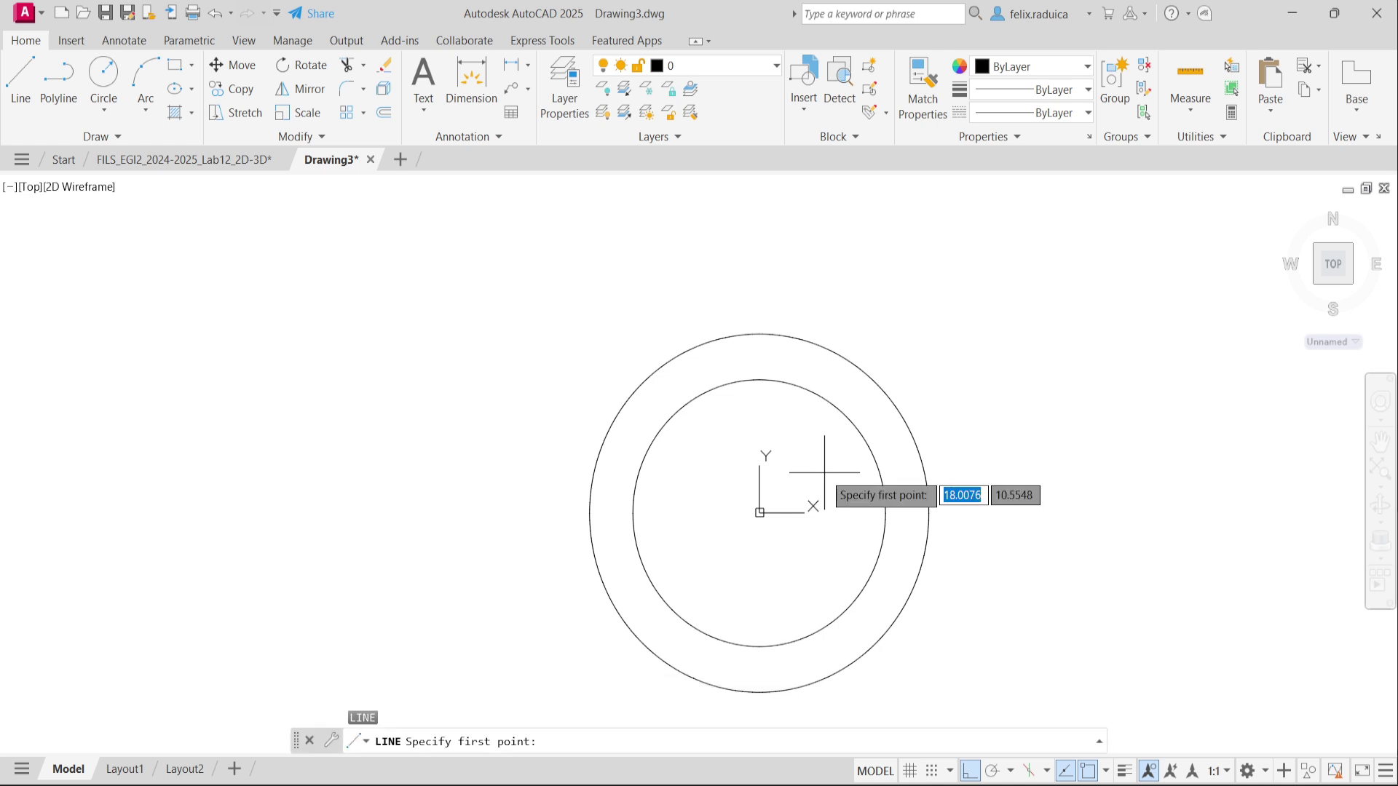
text(0,0)
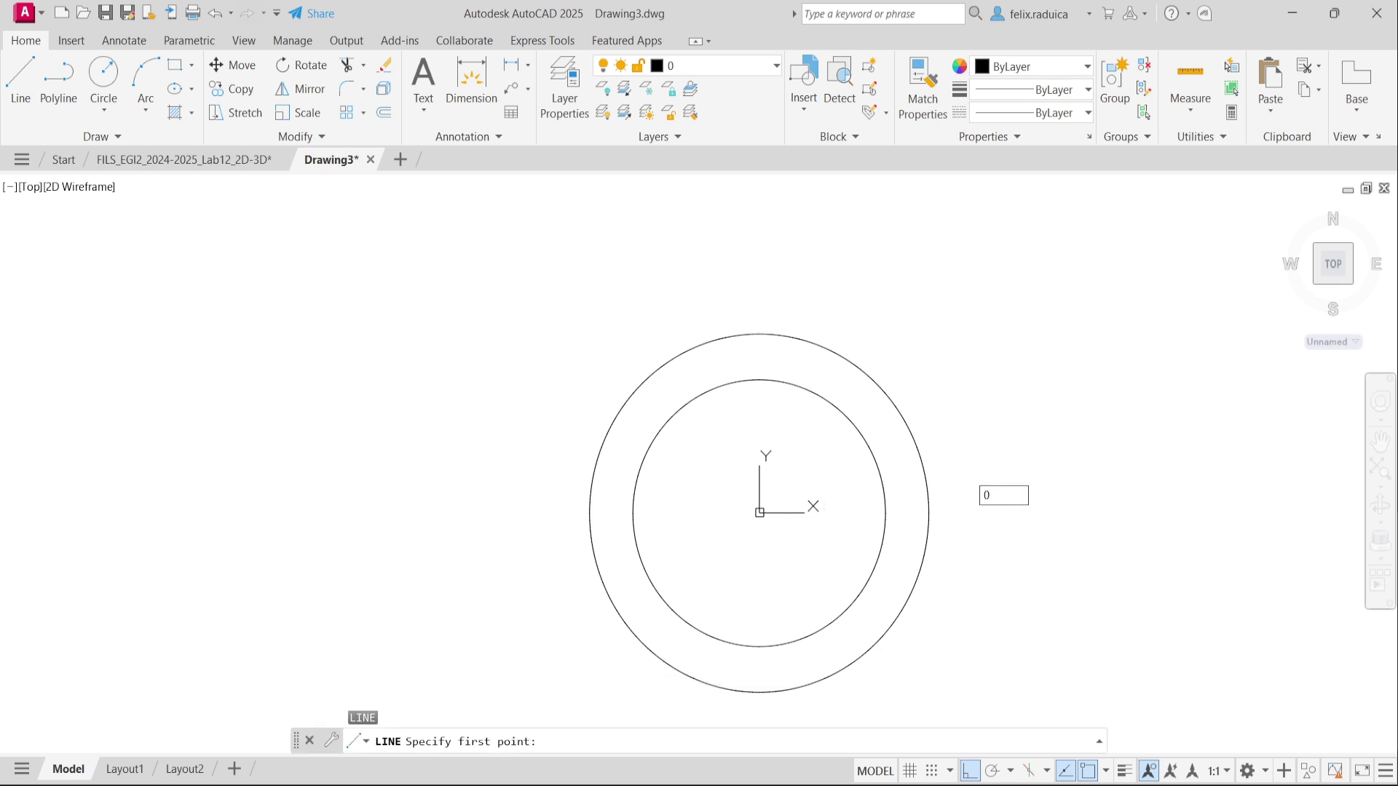
key(Return)
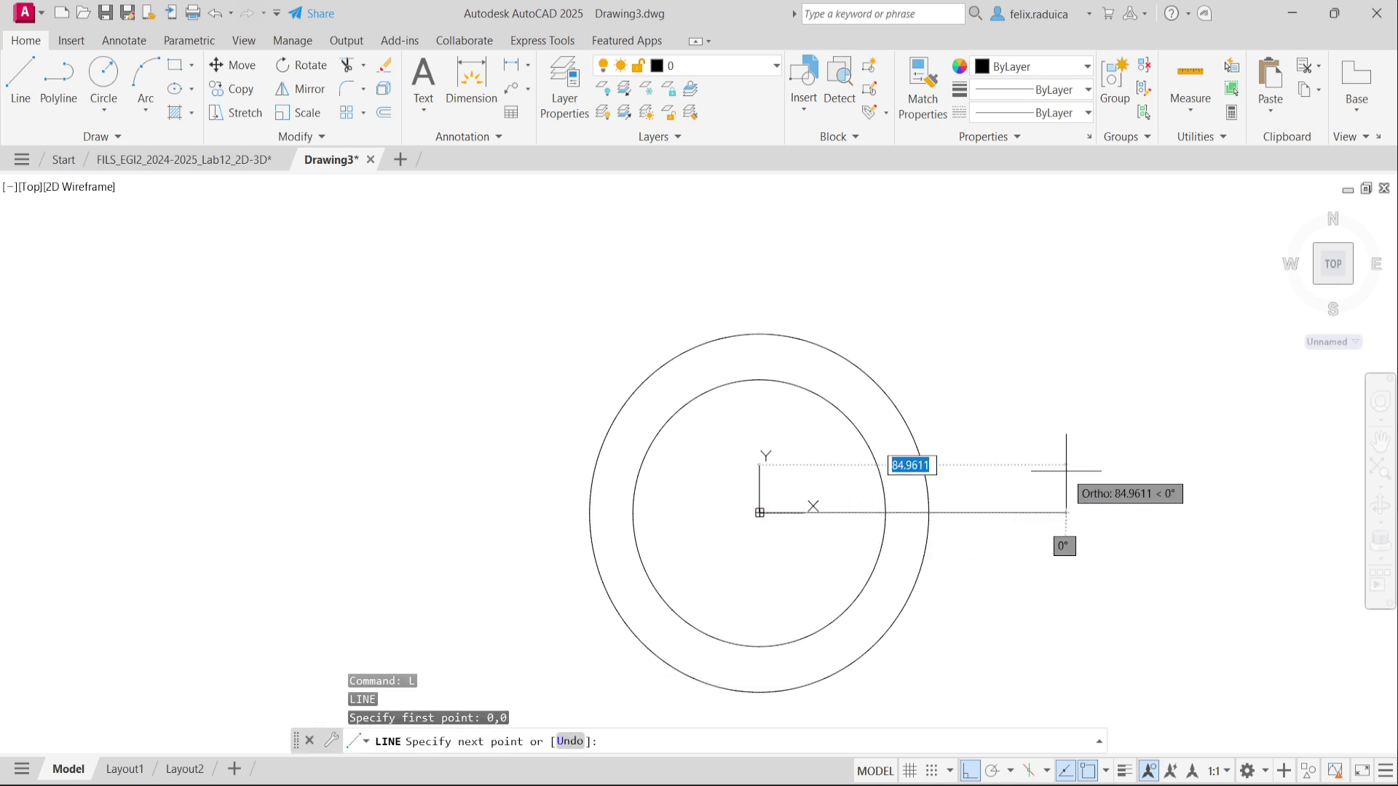
click(1065, 470)
key(Escape)
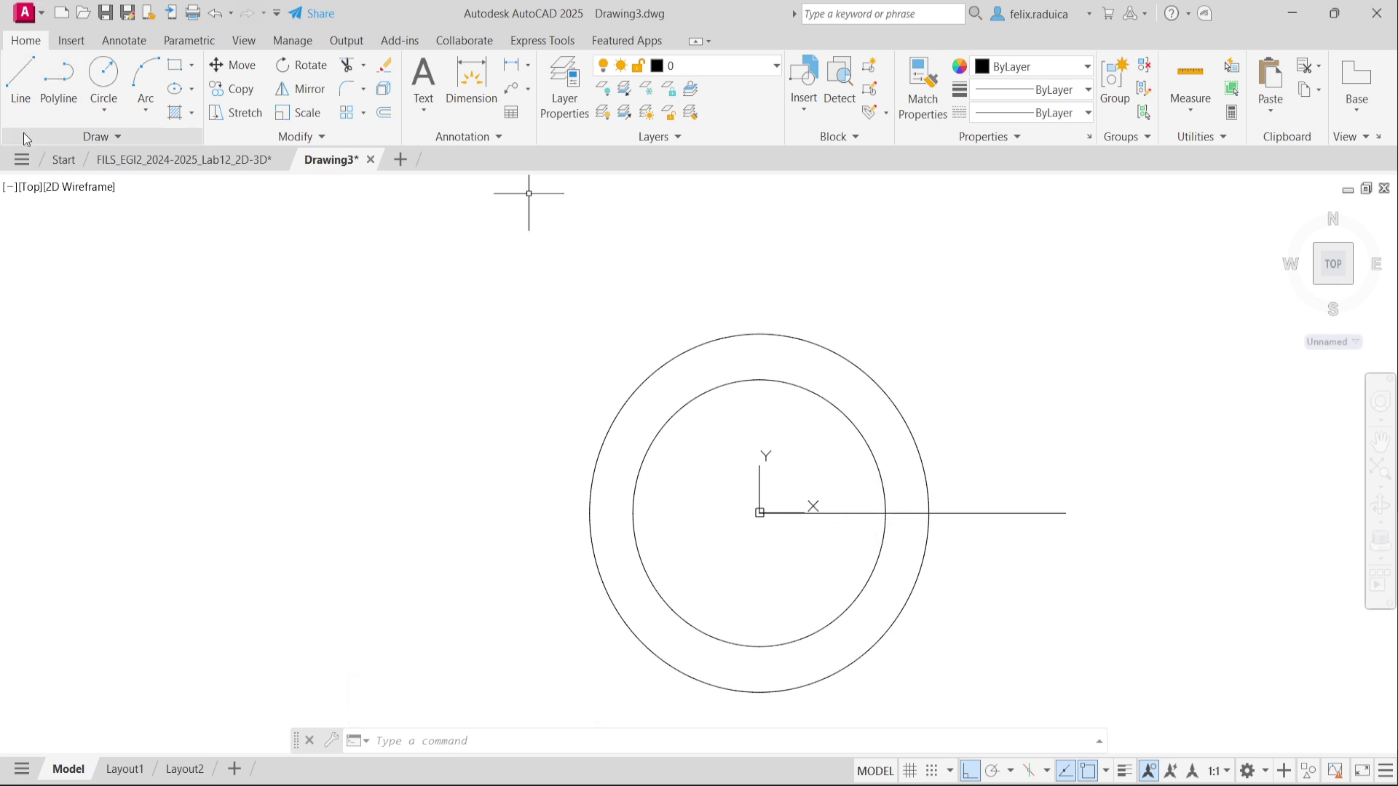
Check the lab drawing, then draw a bolt hole of diameter 12 where the construction line crosses the bolt circle.
click(219, 160)
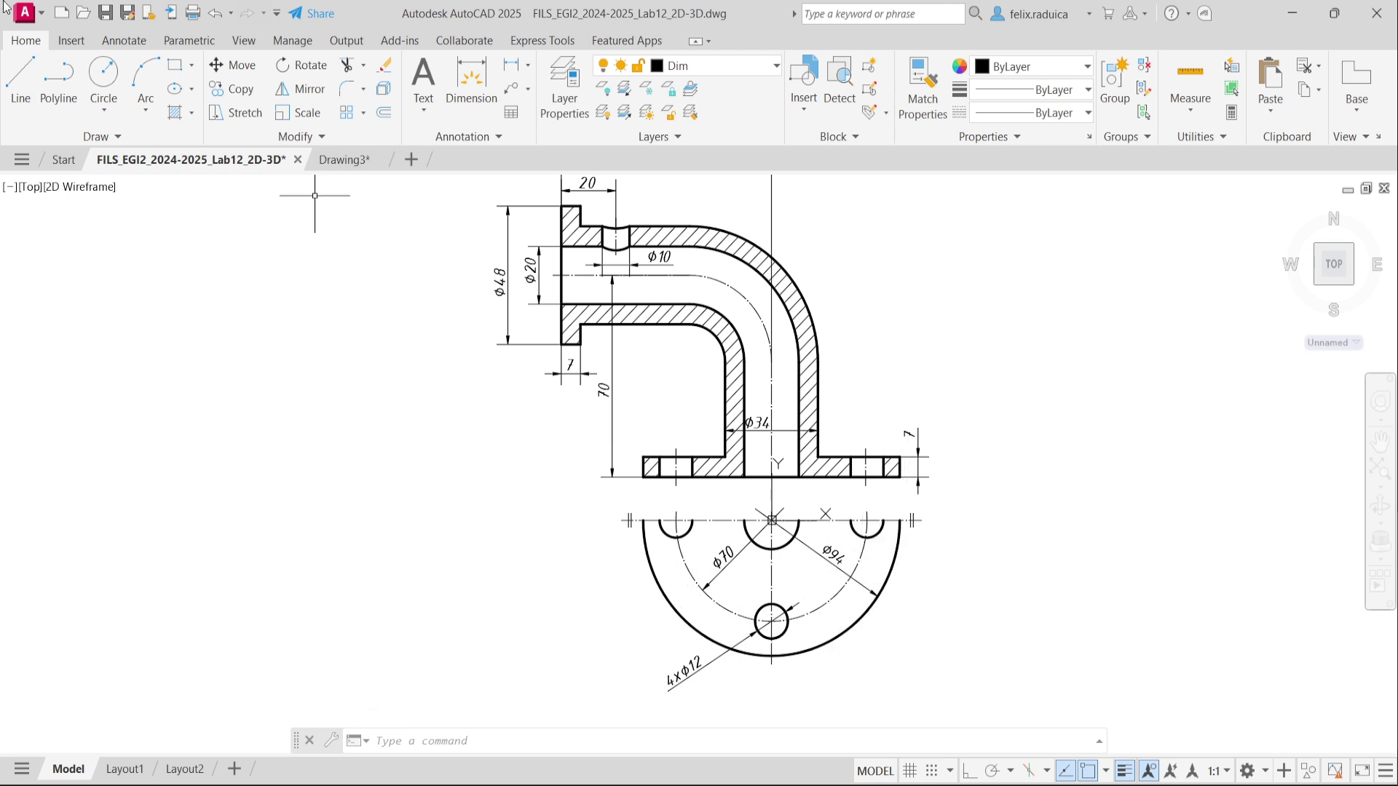
click(365, 163)
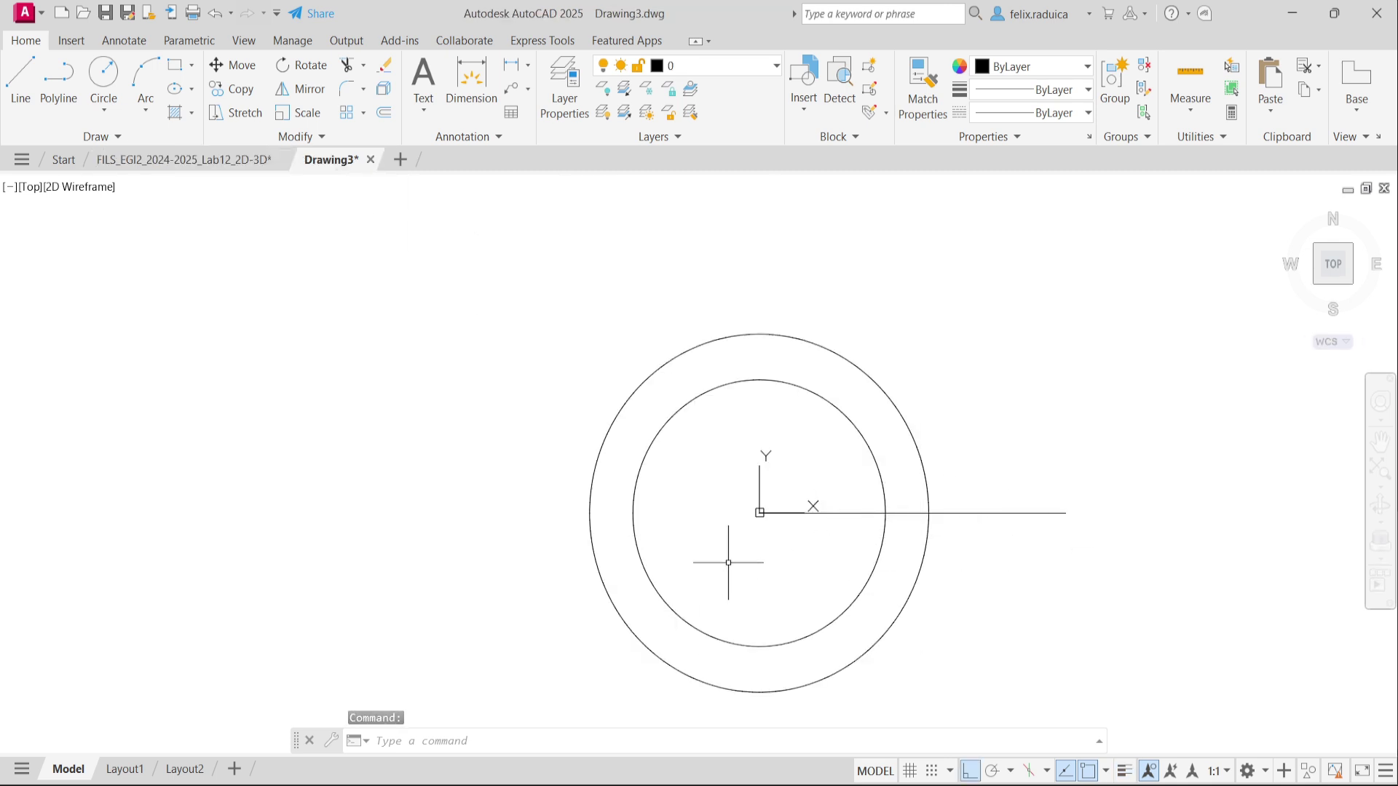
text(c)
key(Return)
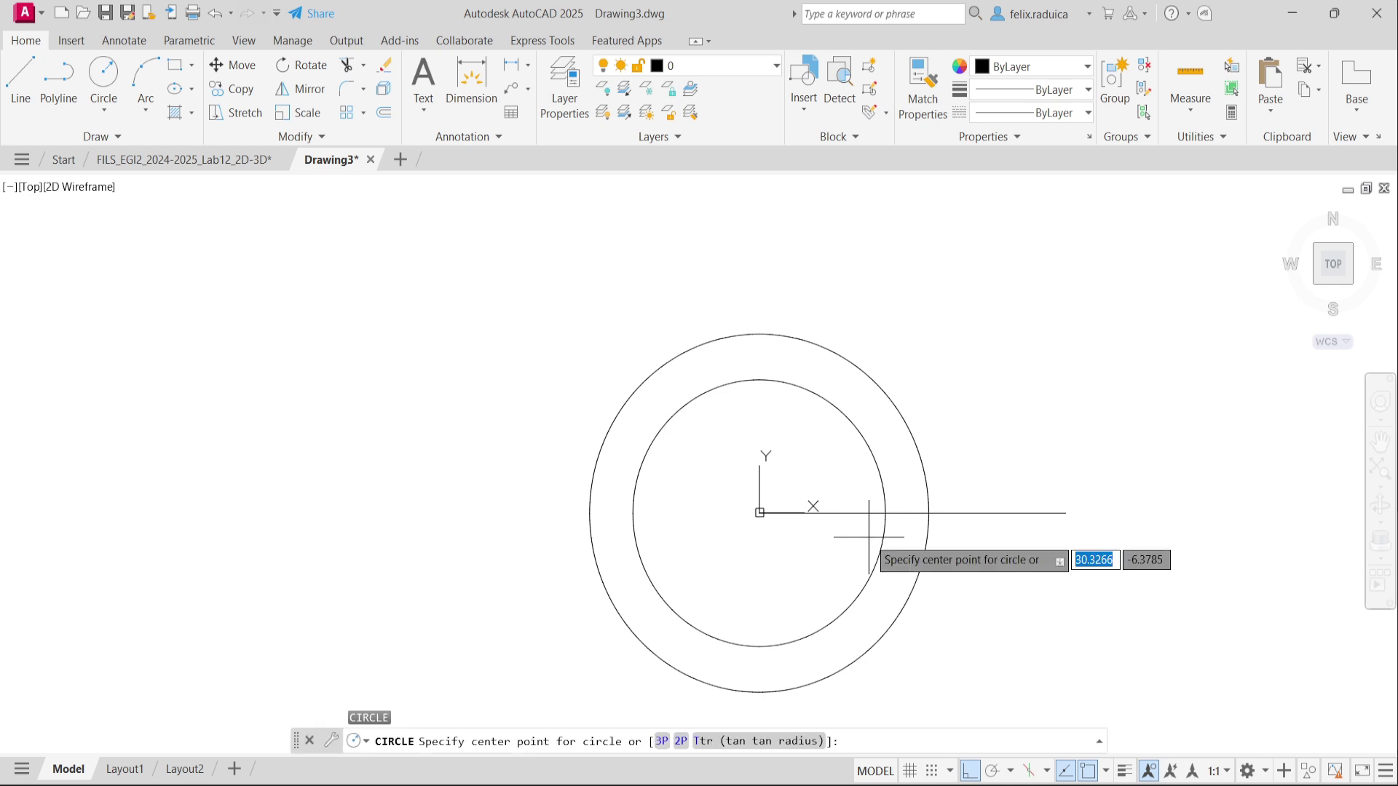
click(885, 513)
text(D)
key(Return)
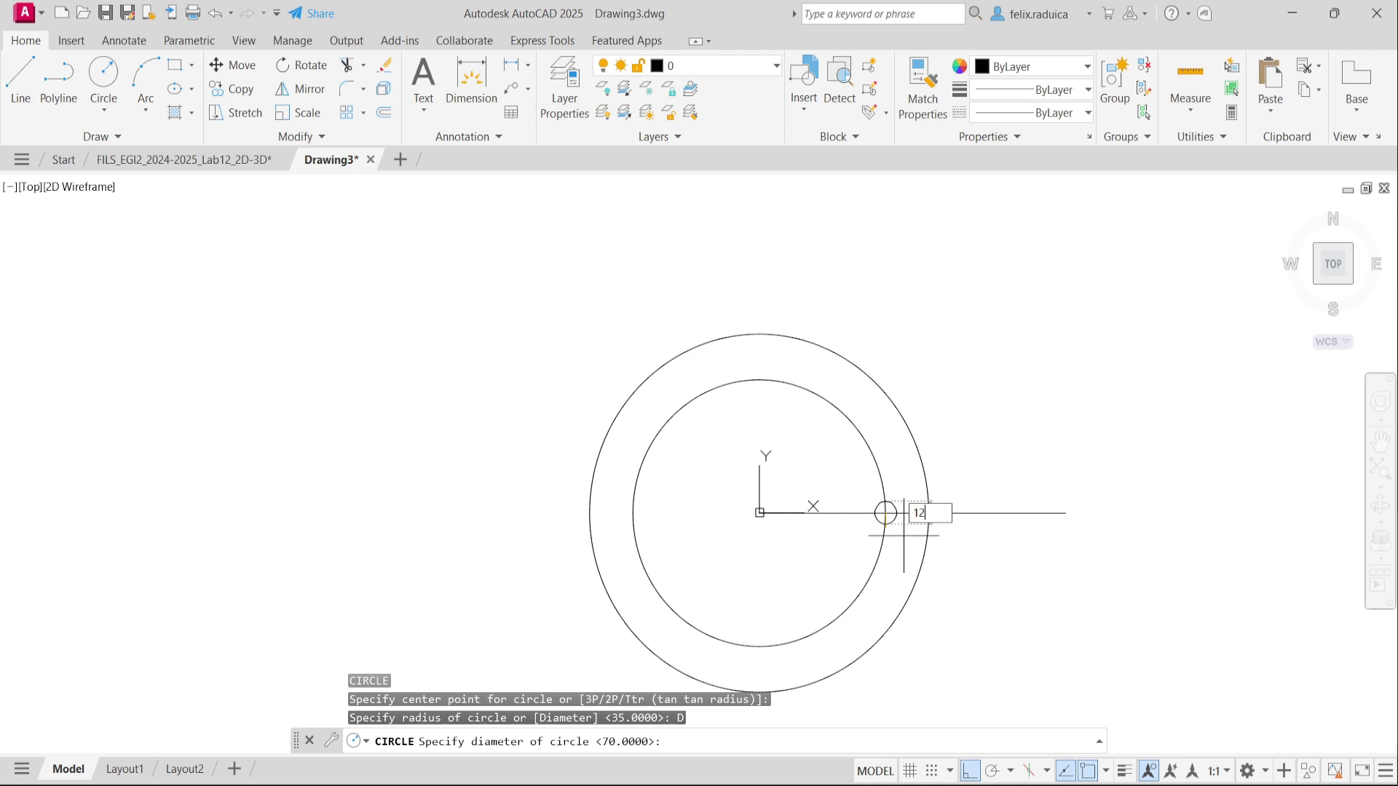
key(Return)
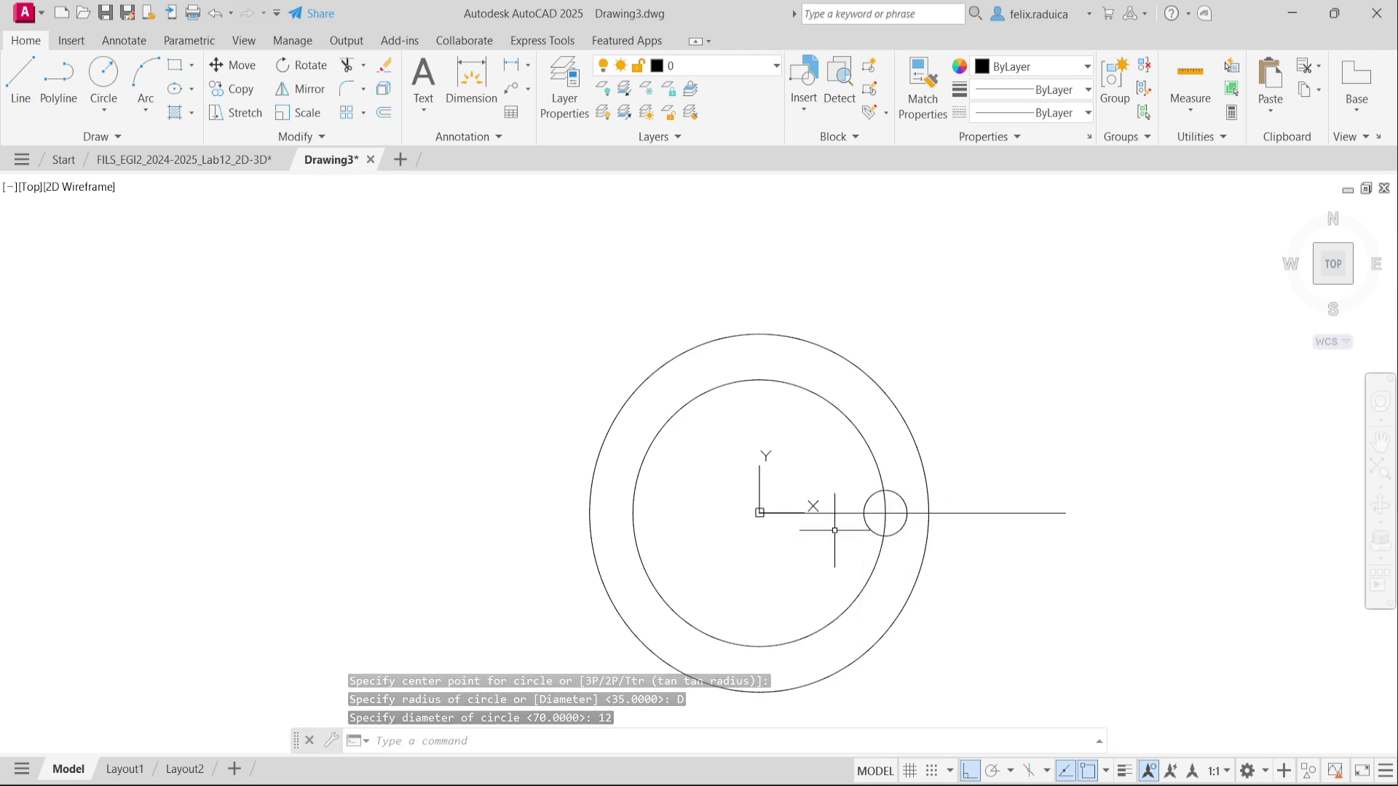
Create a polar array of the bolt hole around the flange centre with 4 items.
text(ARRAY)
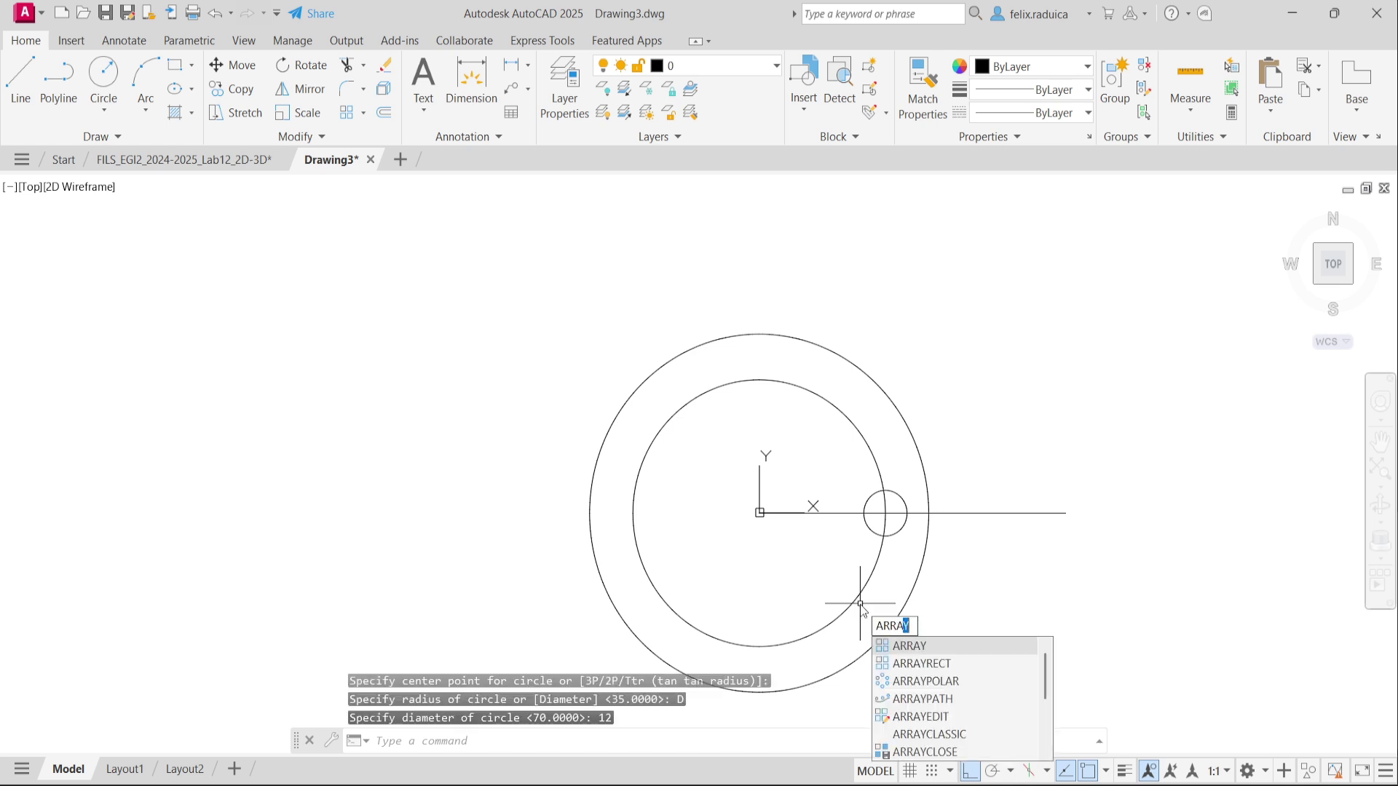
key(Return)
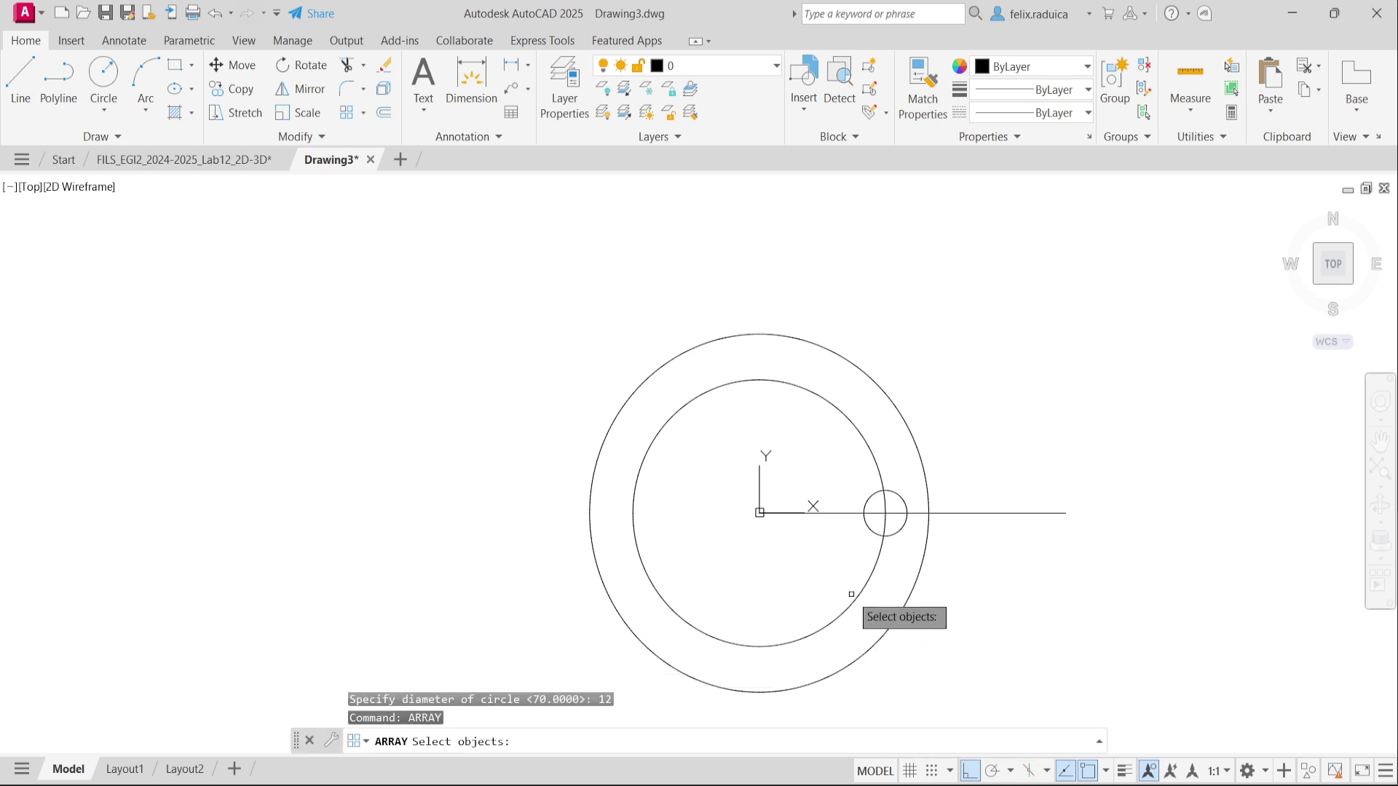
click(904, 529)
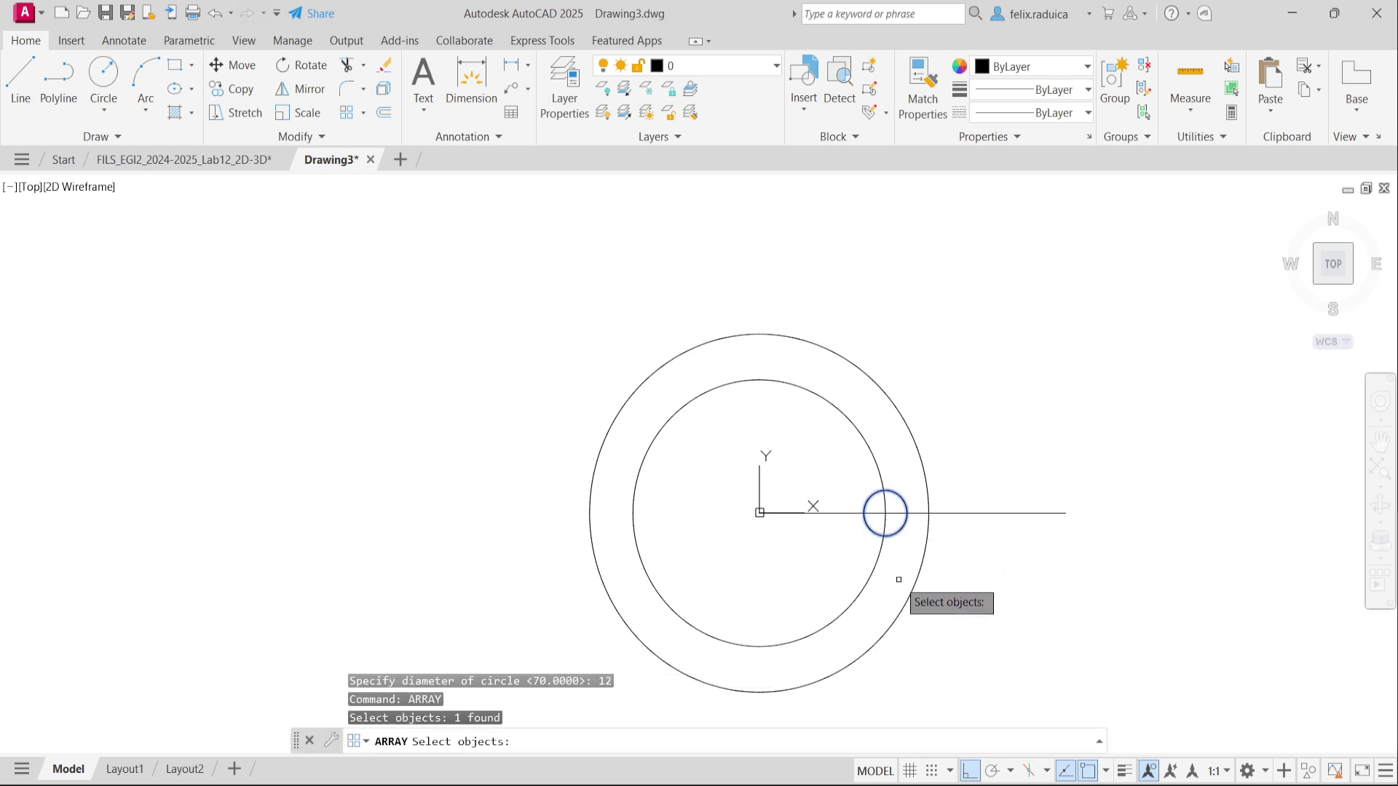
key(Return)
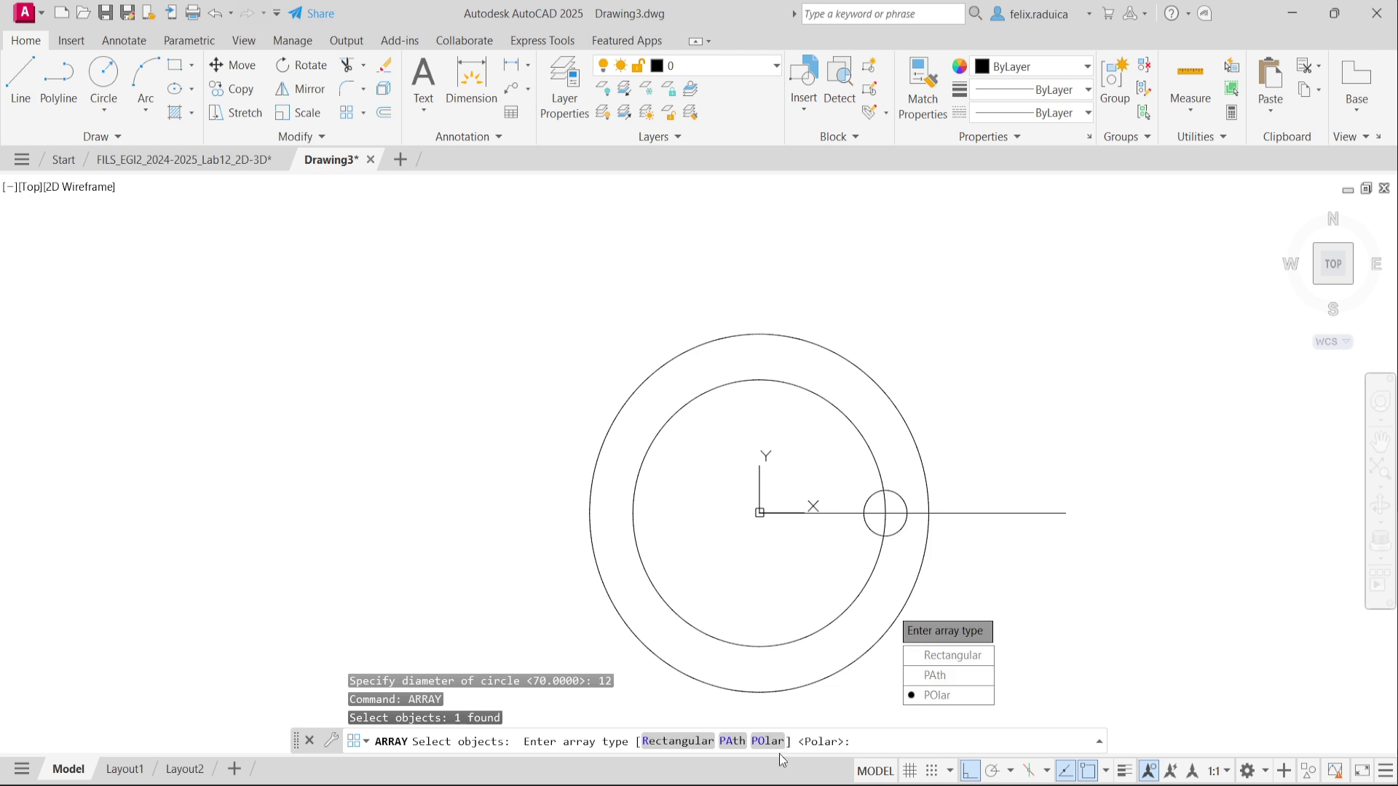
text(PO)
key(Return)
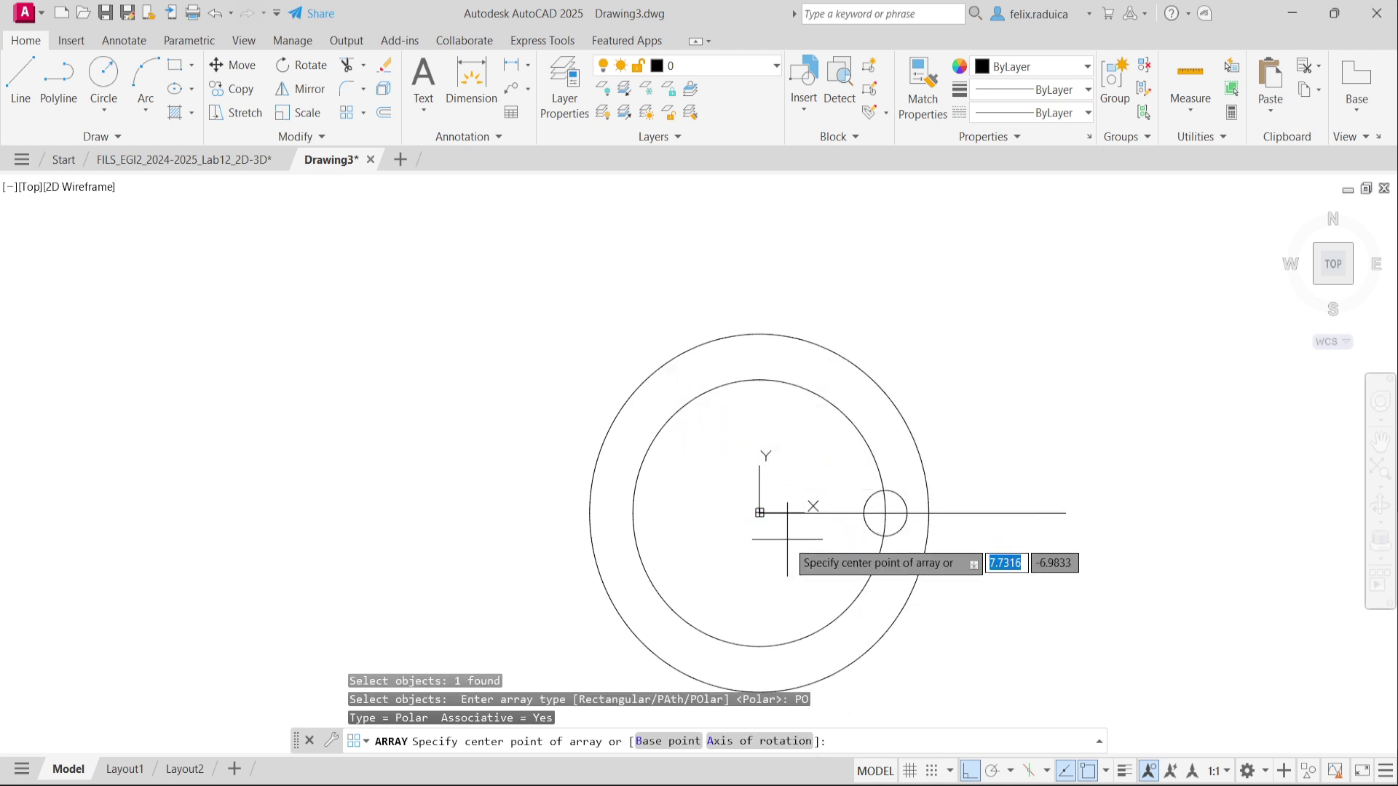
click(759, 513)
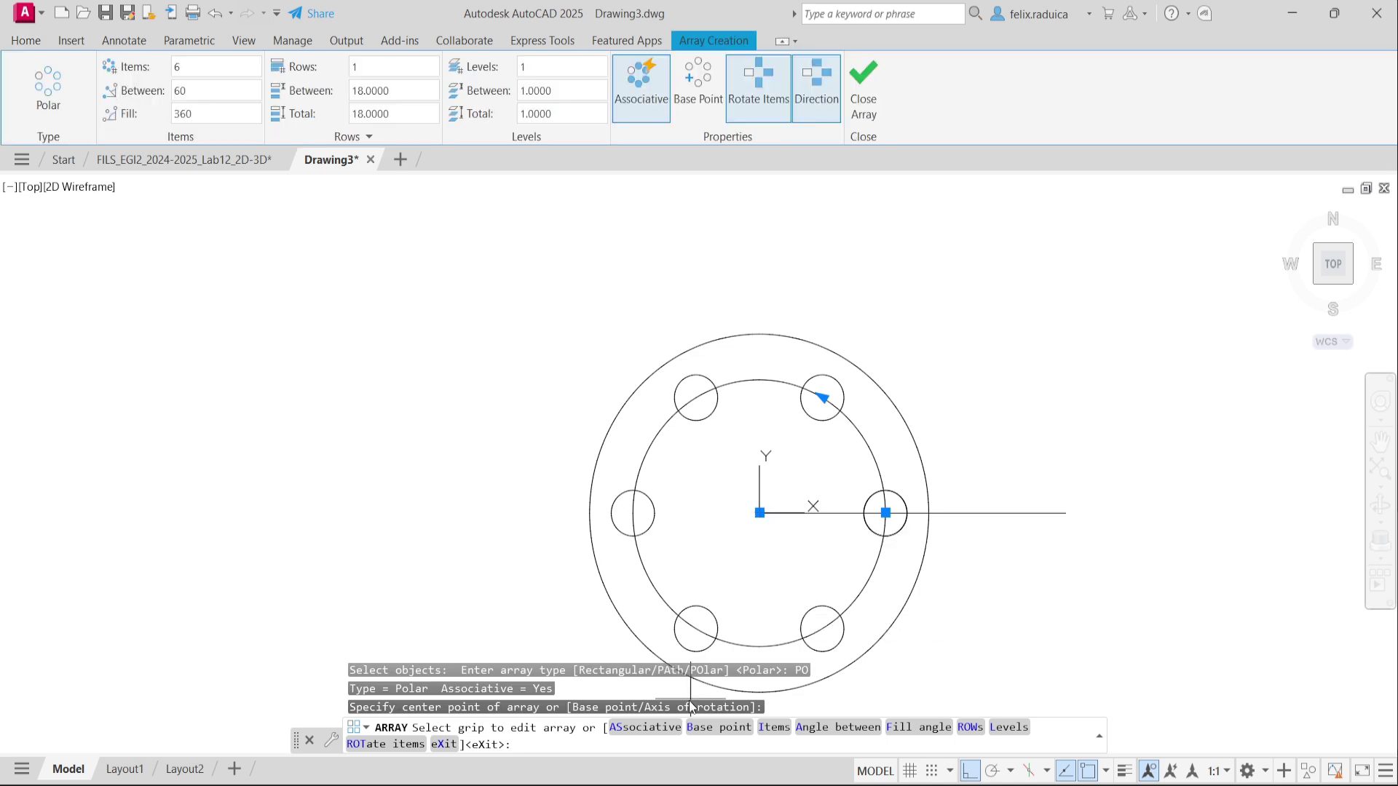
key(Return)
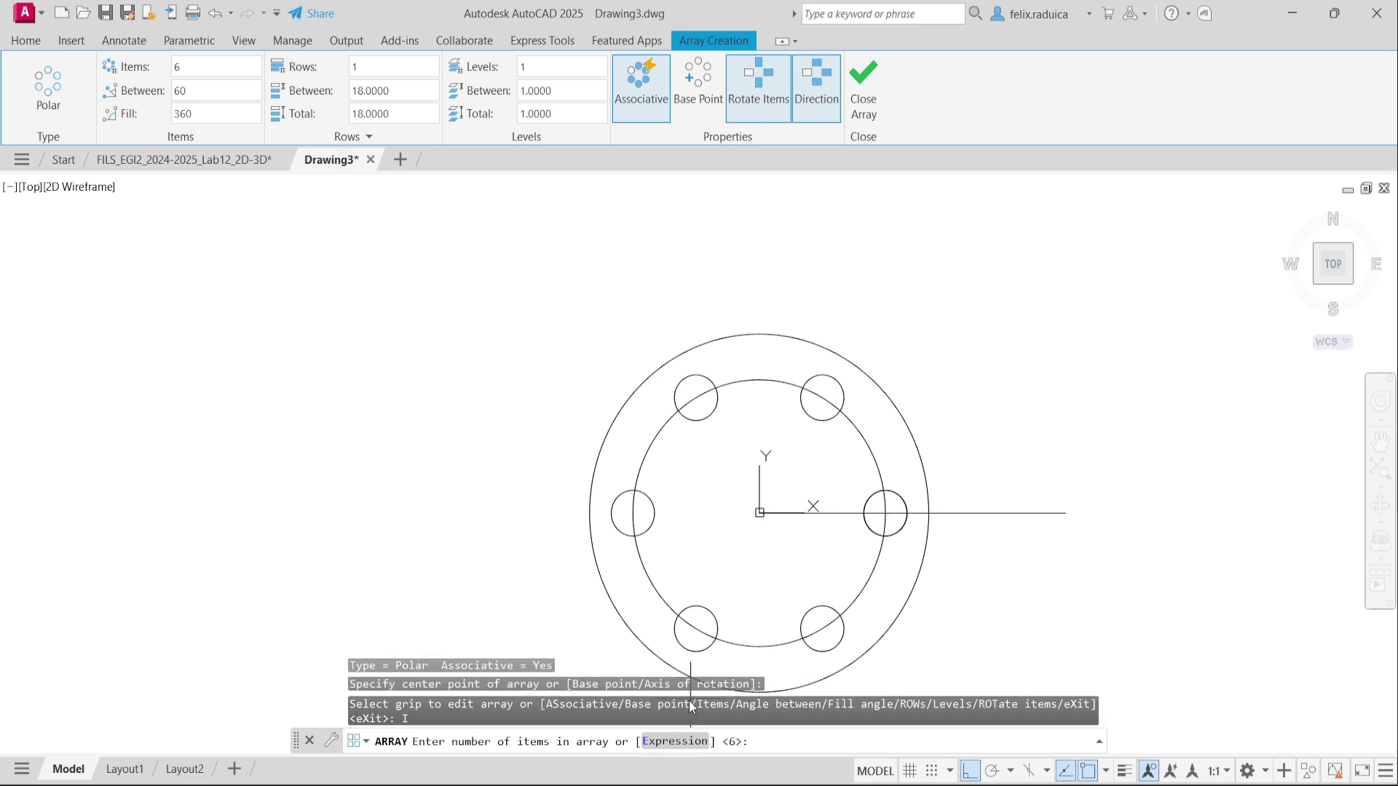
key(Return)
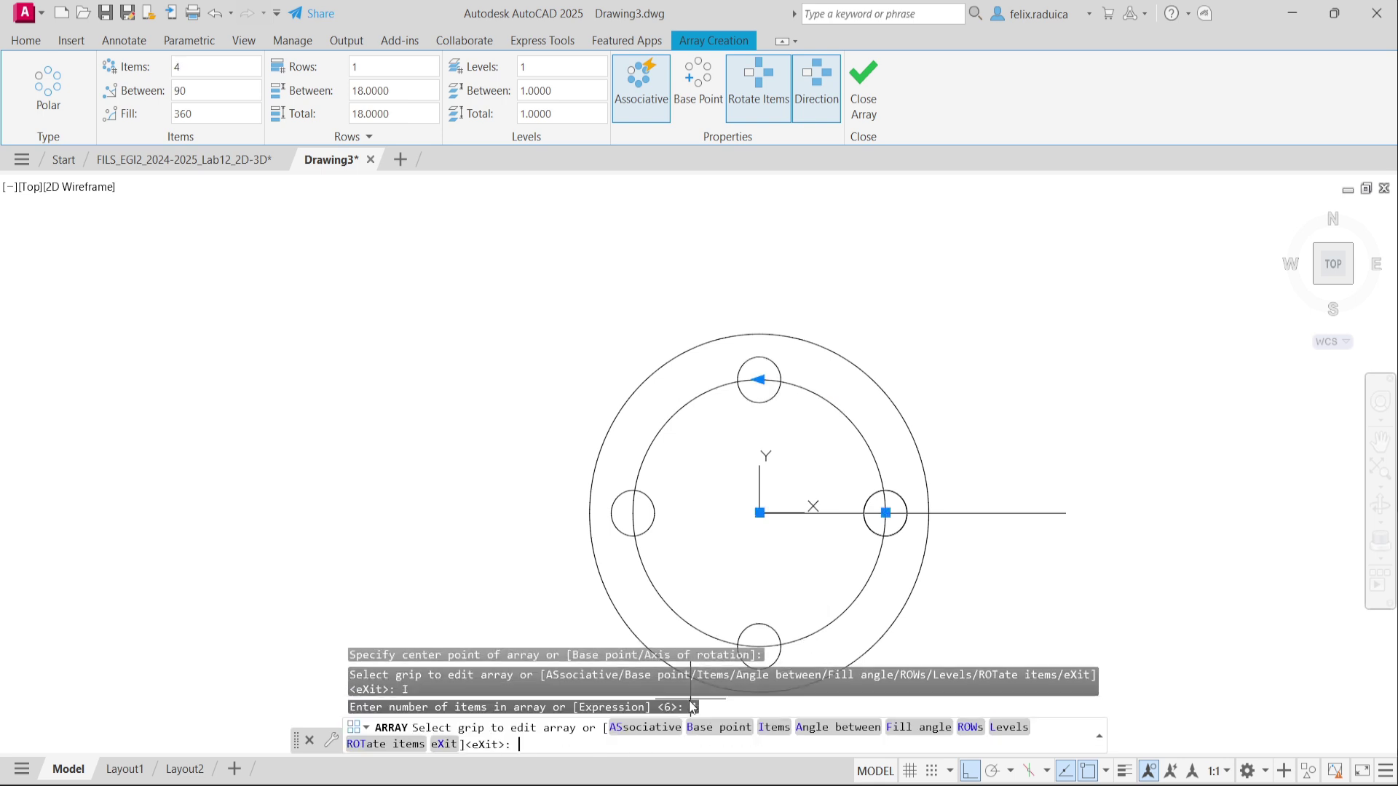
key(Return)
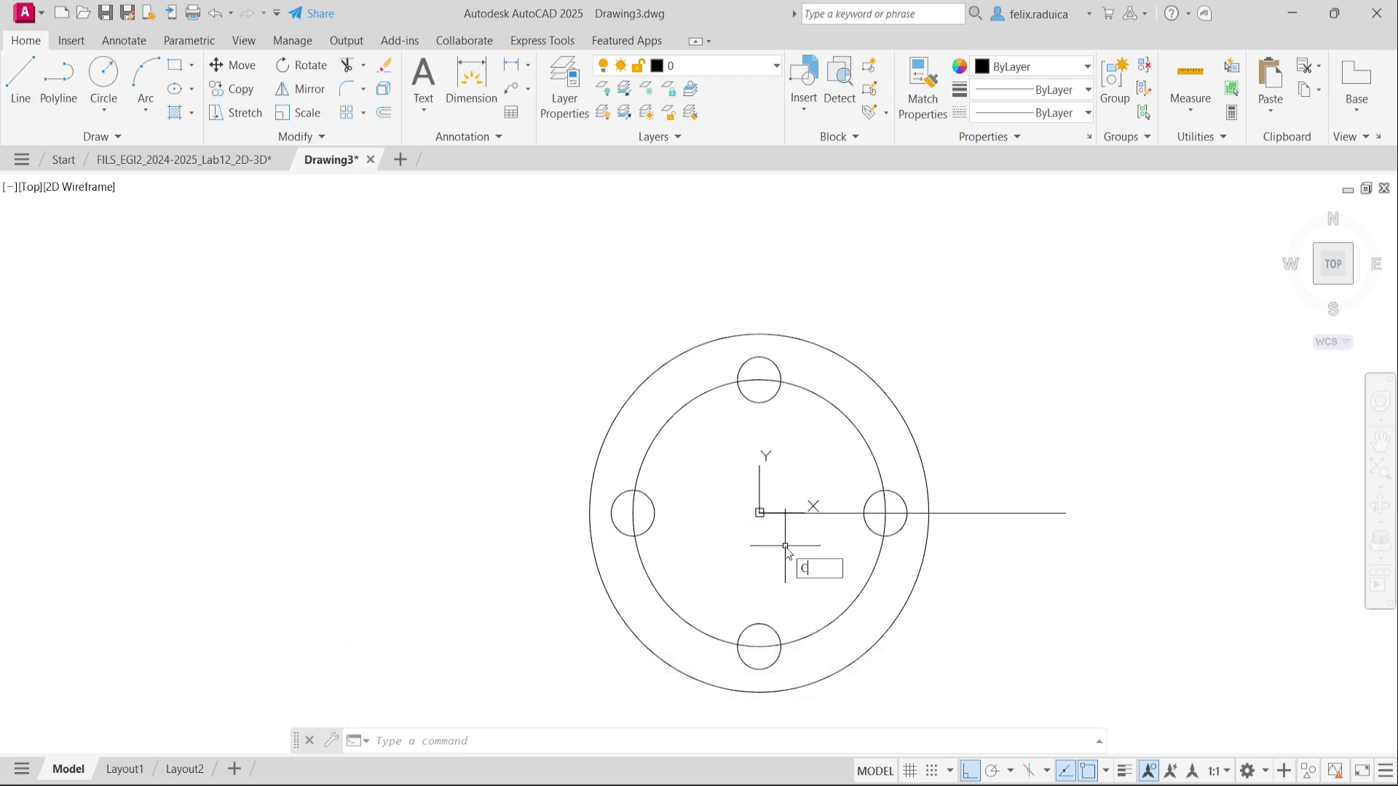
Draw the pipe bore circle centred at 0,0 with a diameter of 20.
key(Return)
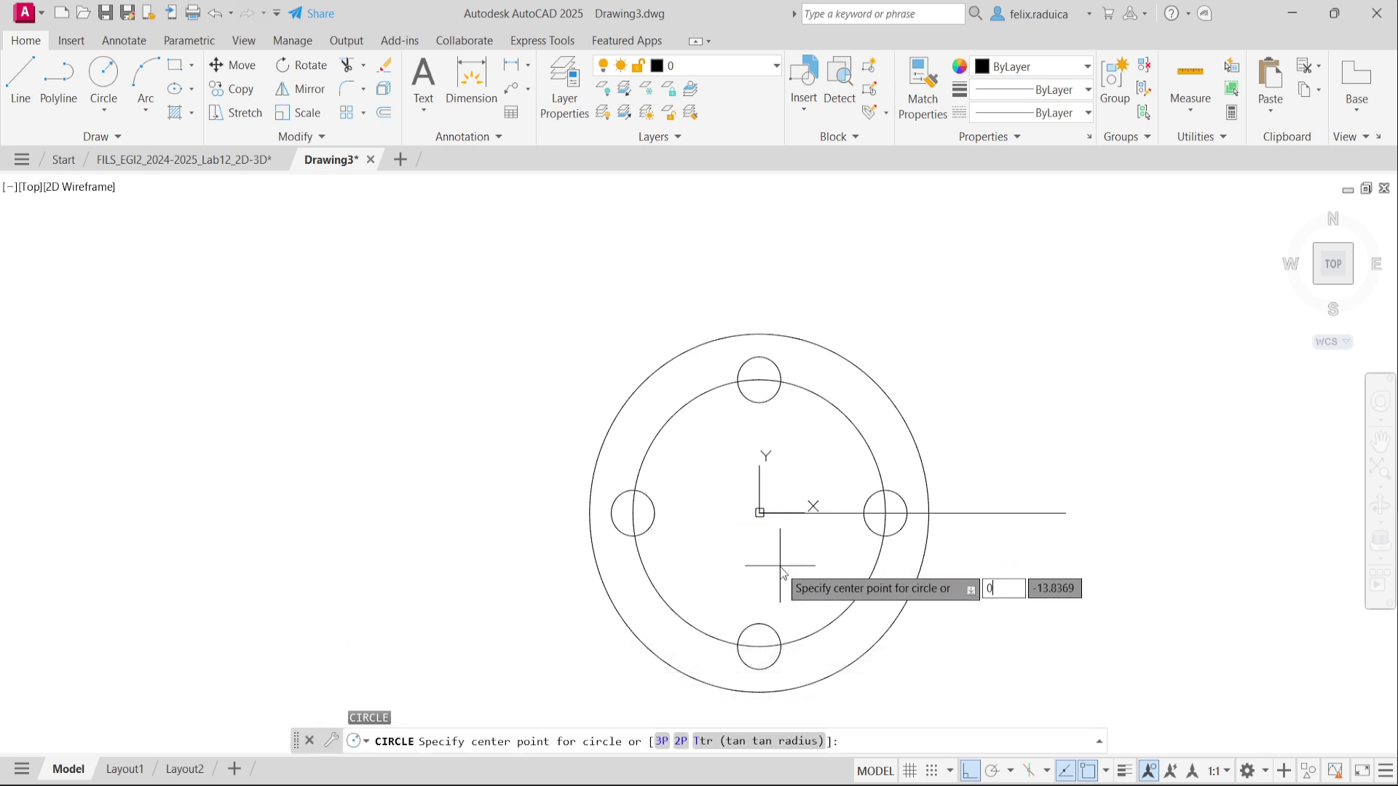
key(Tab)
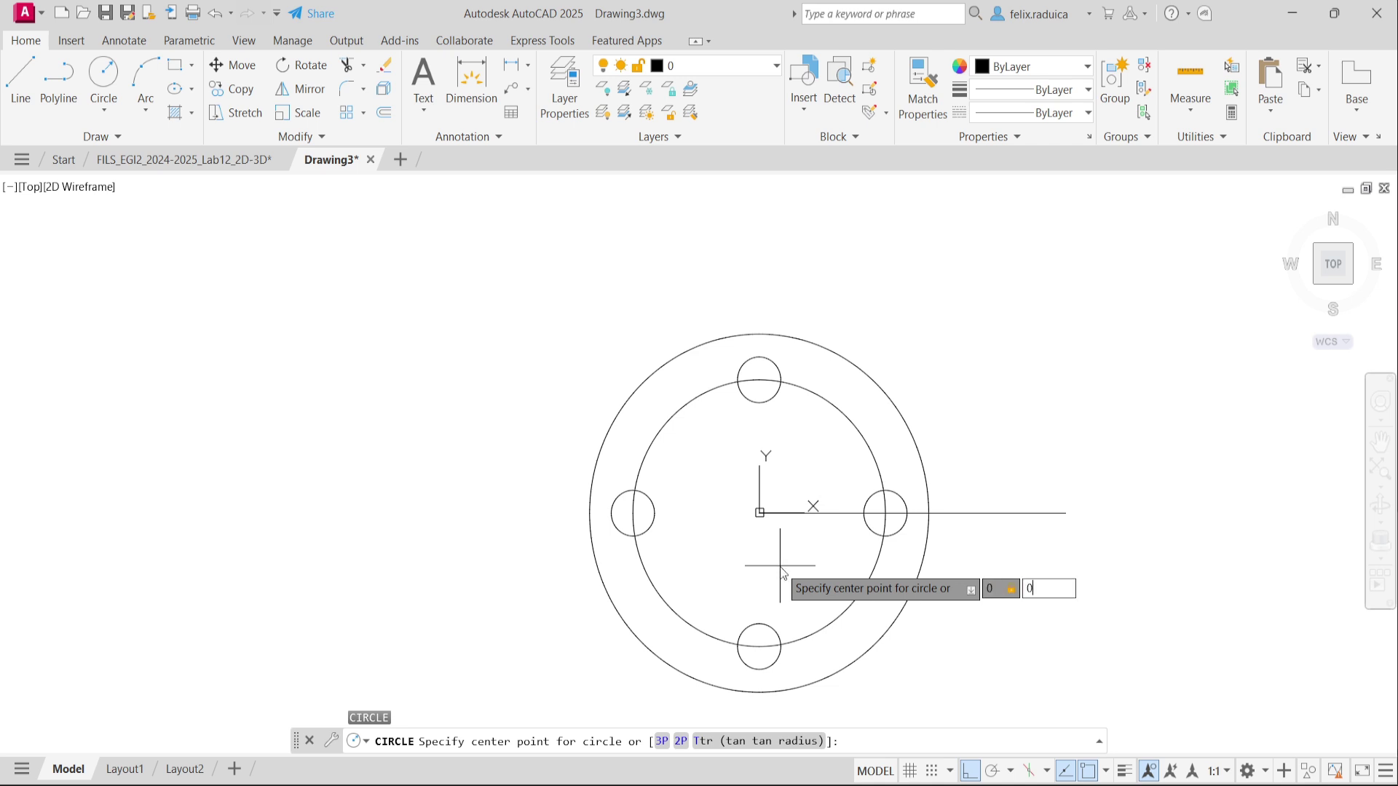
text(0)
key(Return)
text(d)
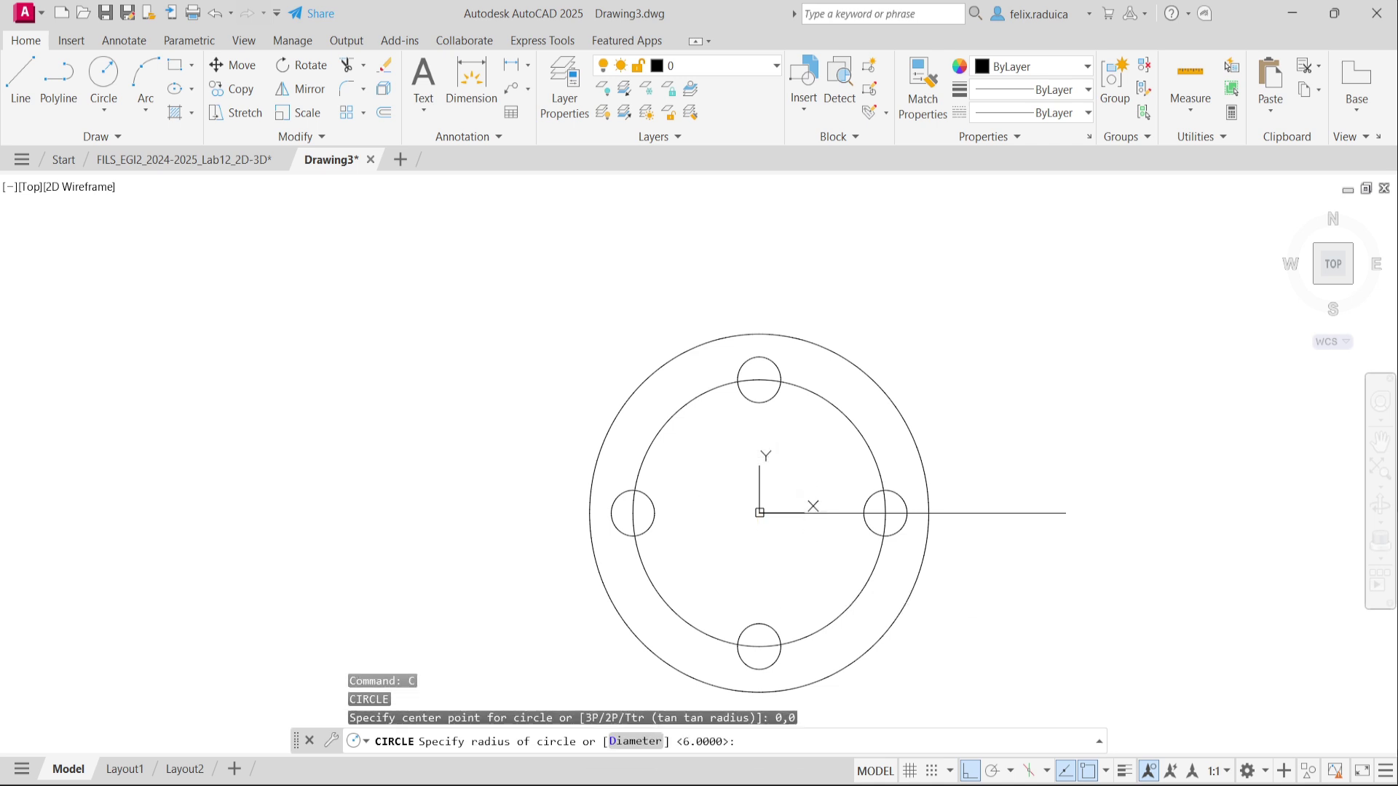
key(Return)
text(20)
key(Return)
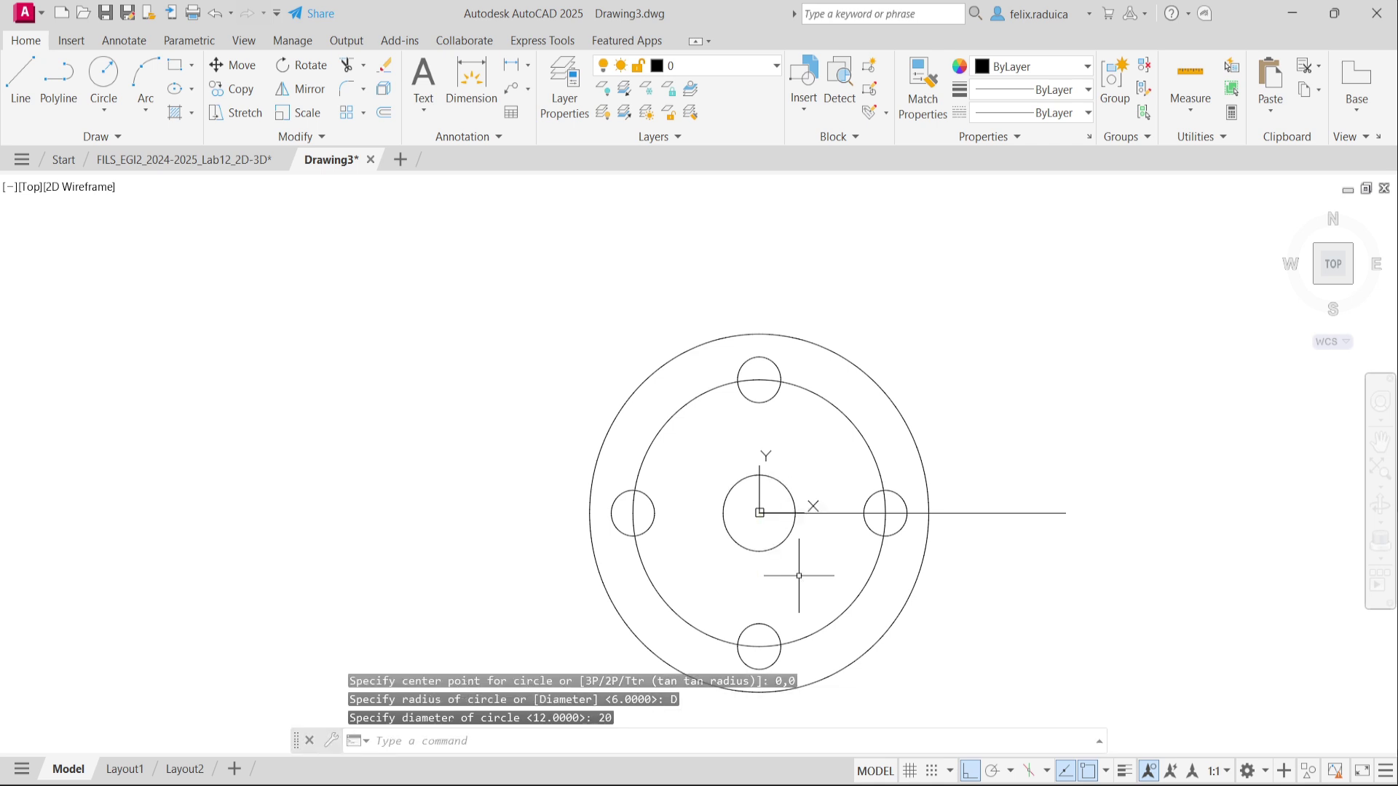
Explode the bolt-hole array into separate circles and check that a single hole can be selected.
click(868, 507)
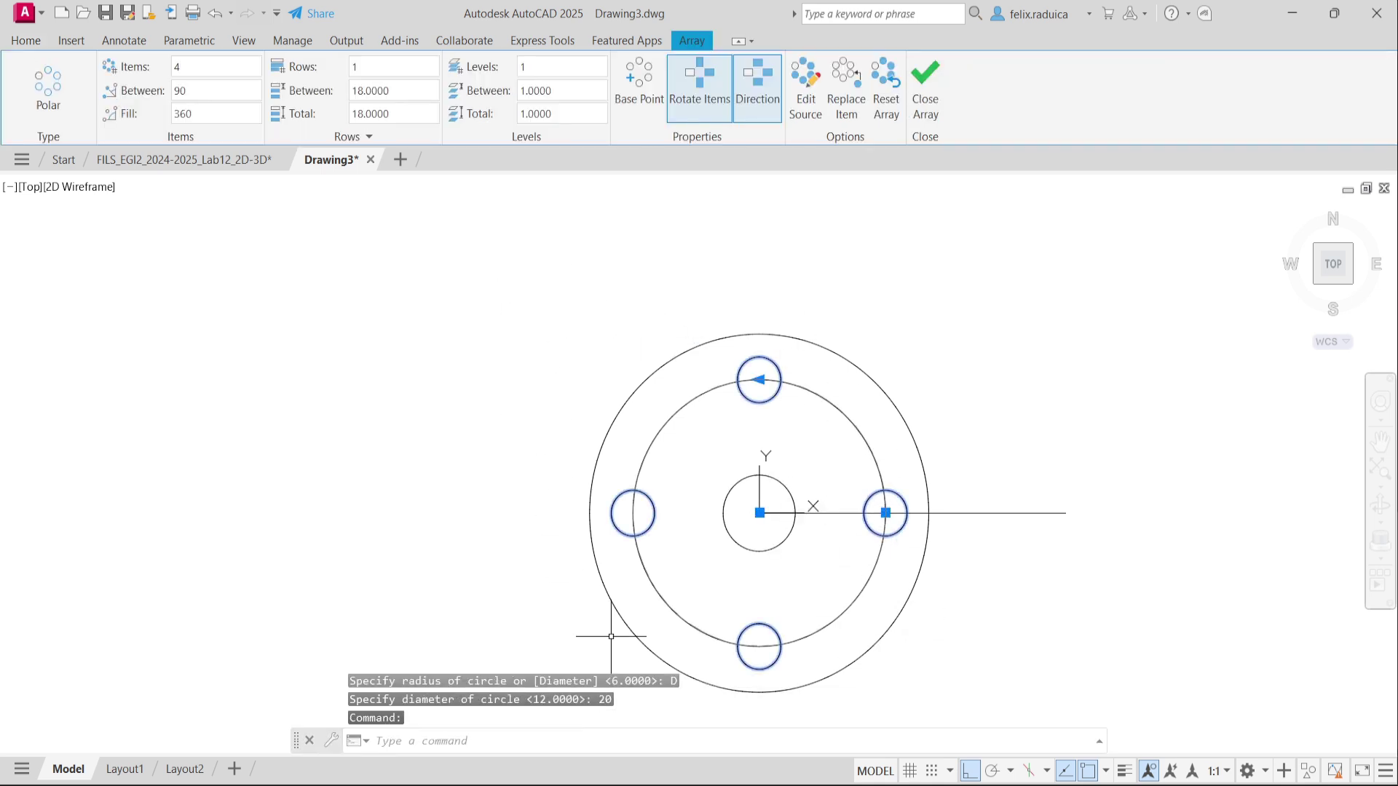
text(EX)
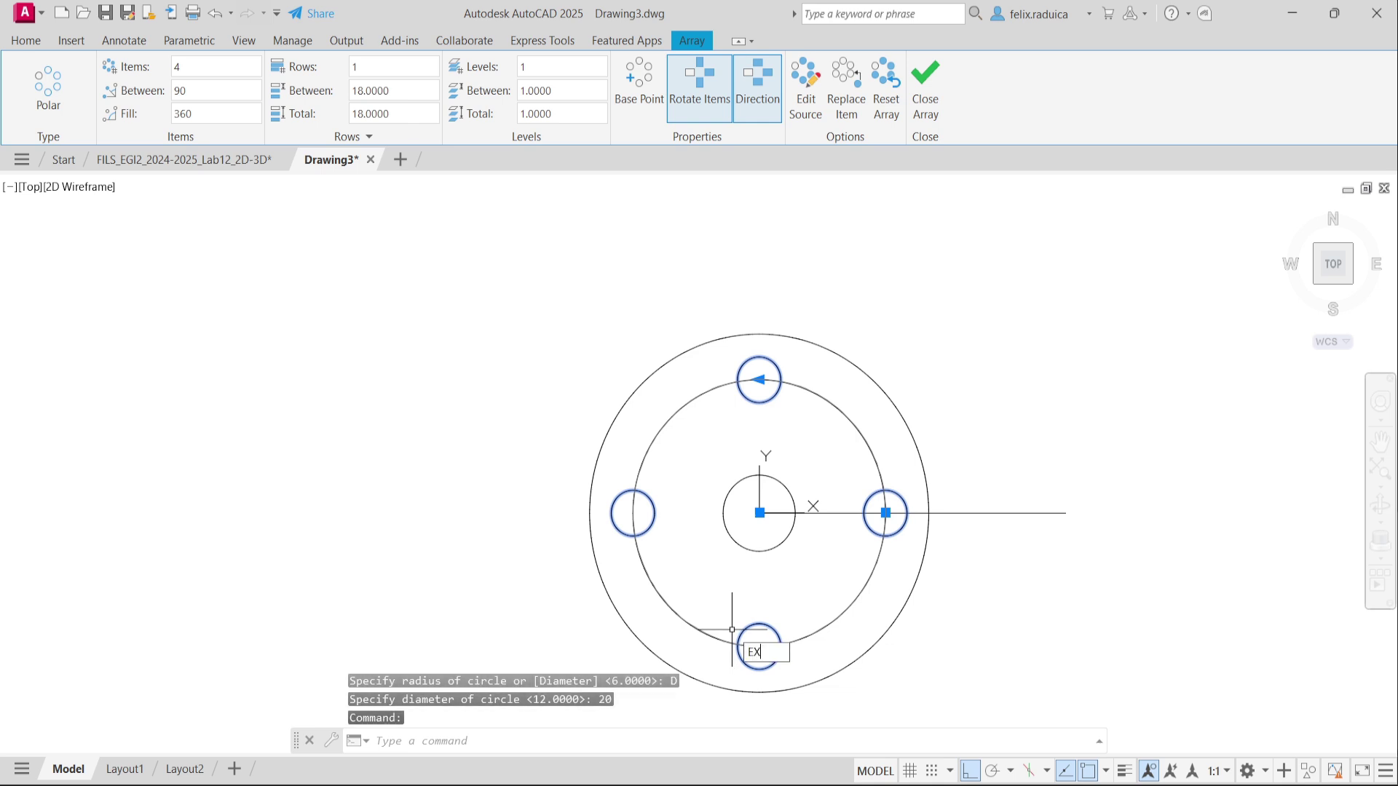
text(PLODE)
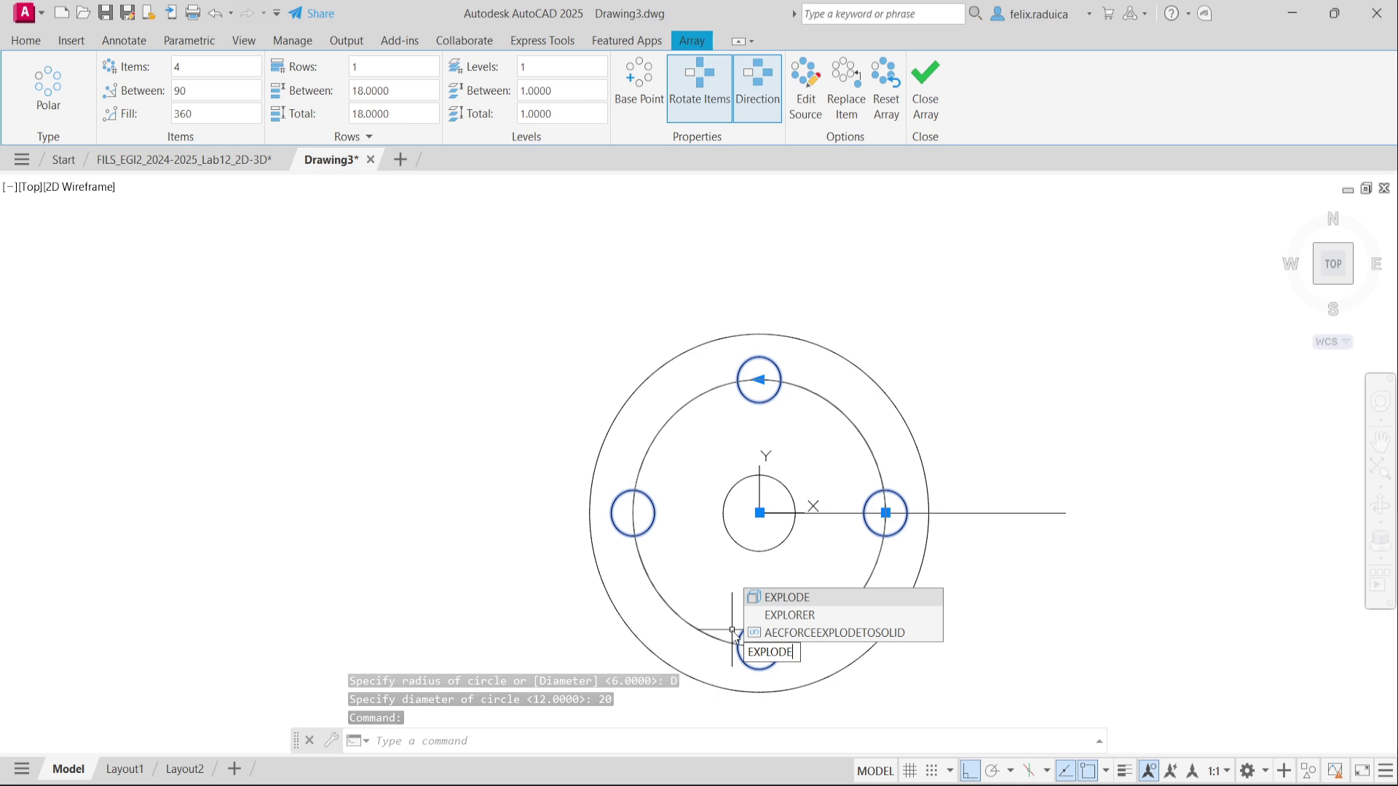
key(Return)
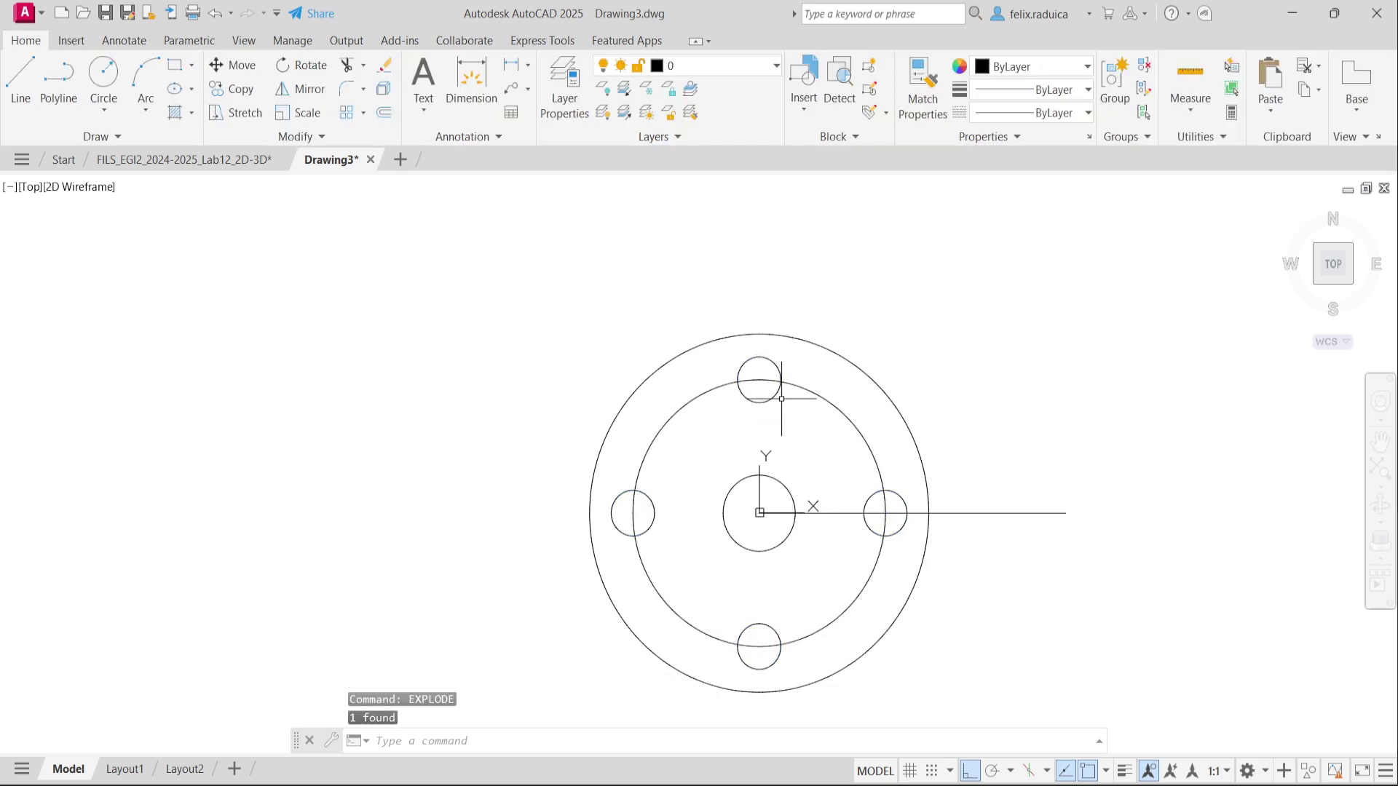
click(779, 395)
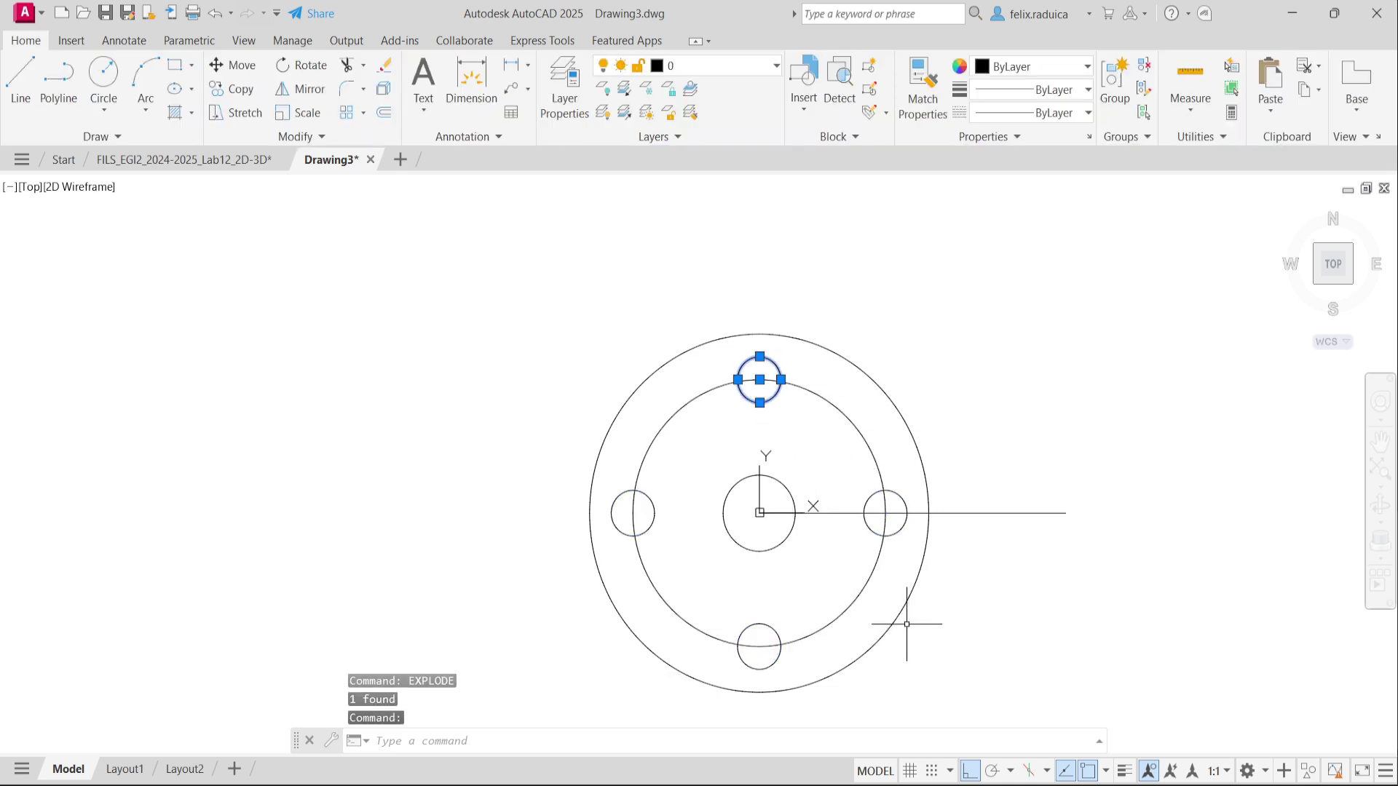
key(Escape)
Delete the bolt circle and the horizontal construction line.
click(858, 593)
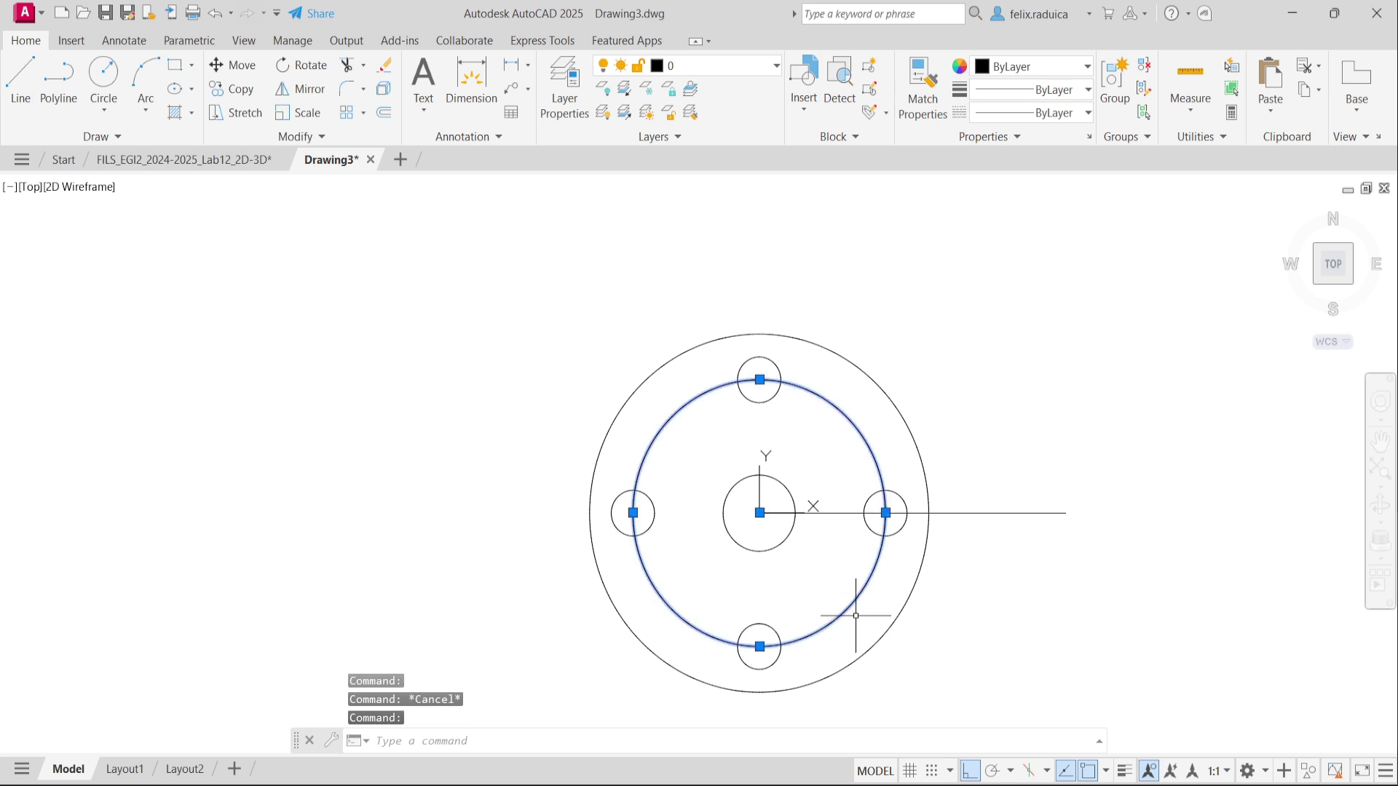
key(Delete)
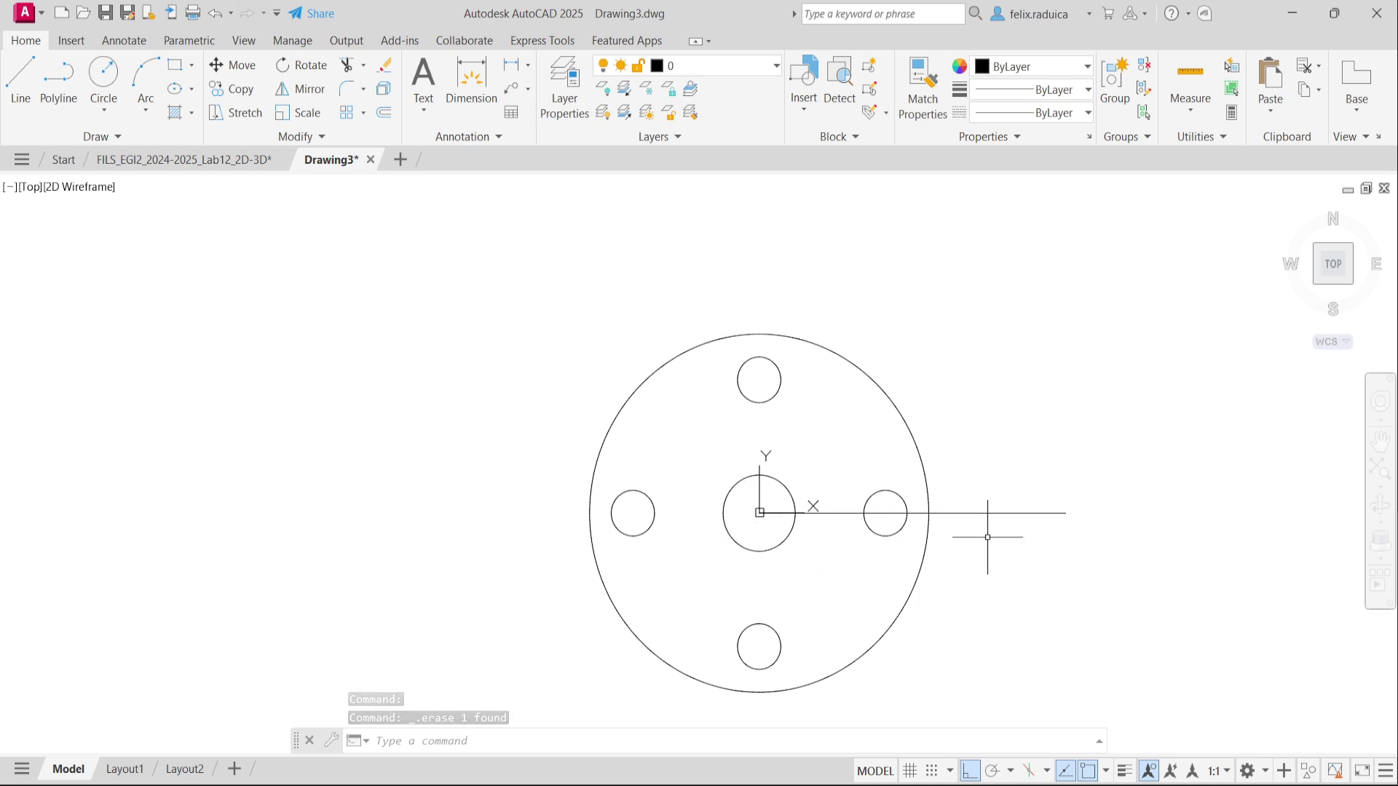
click(994, 513)
click(993, 490)
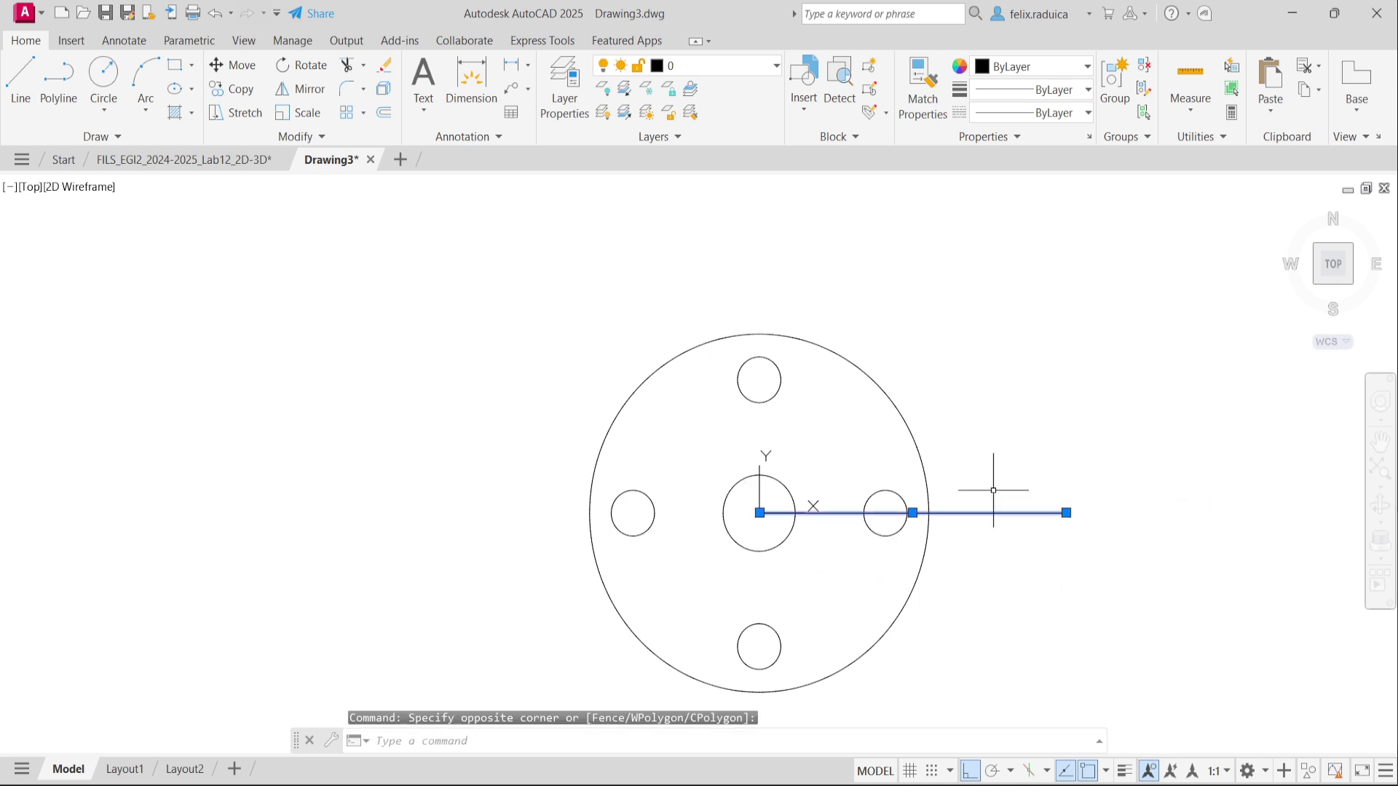
key(Delete)
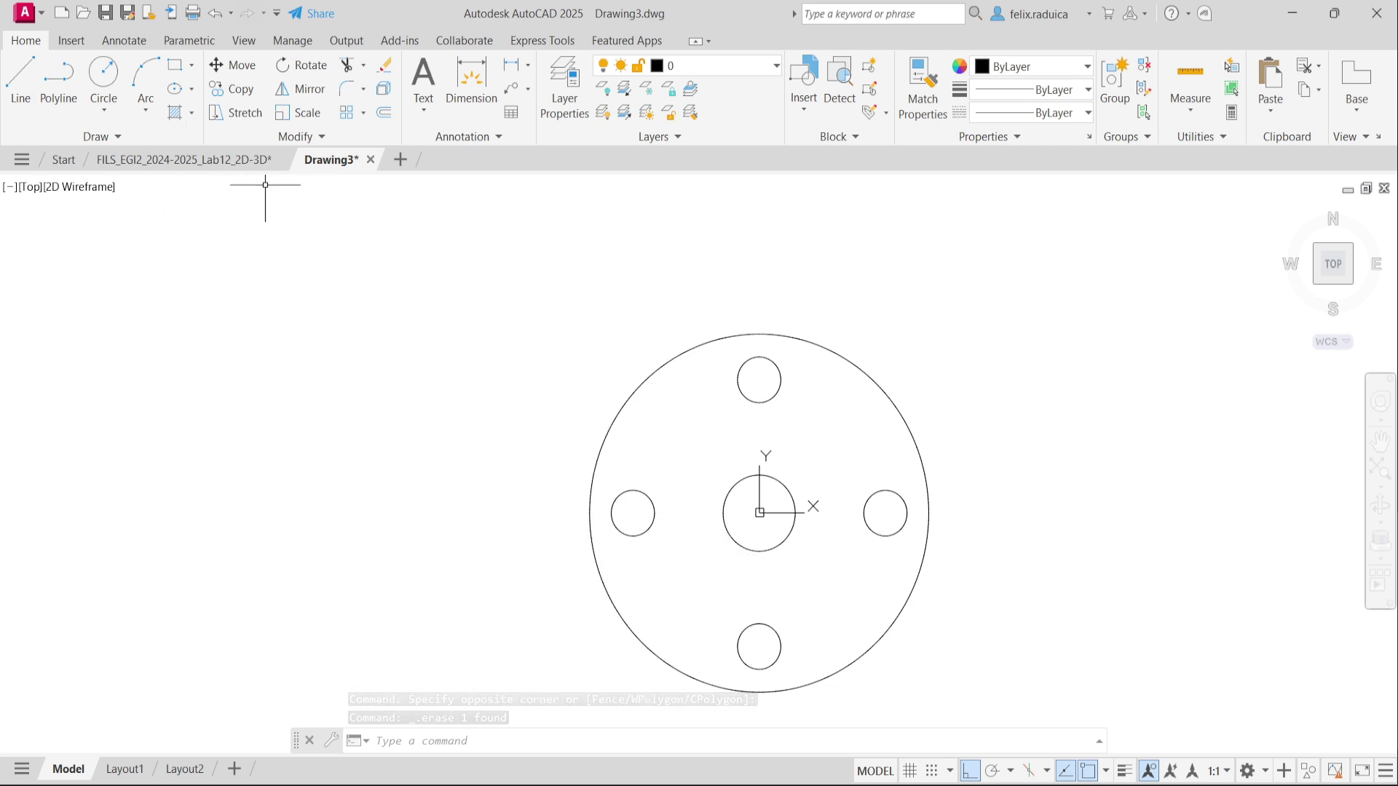
Examine the base flange dimensions in the FILS_EGI2_2024-2025_Lab12_2D-3D drawing and return to Drawing3.
click(246, 160)
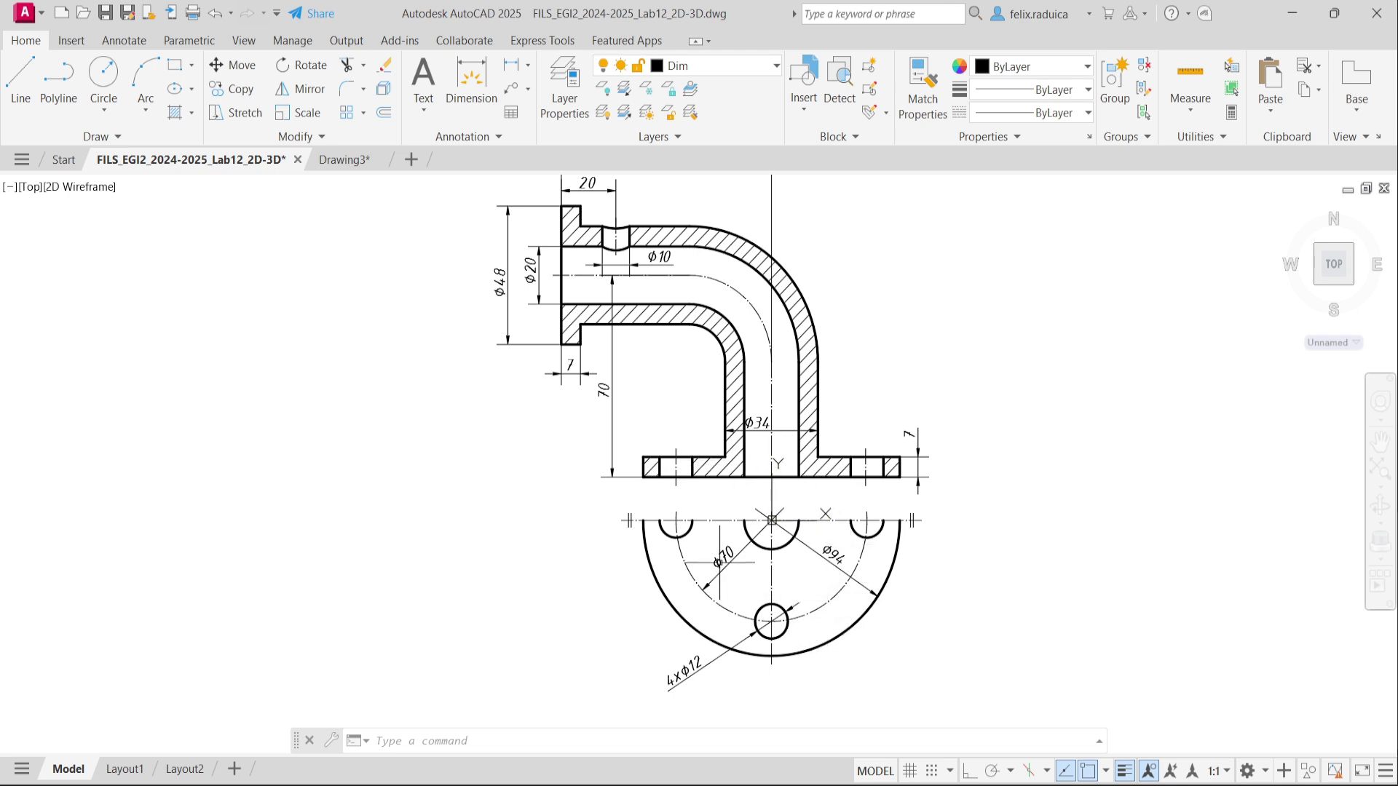
click(341, 160)
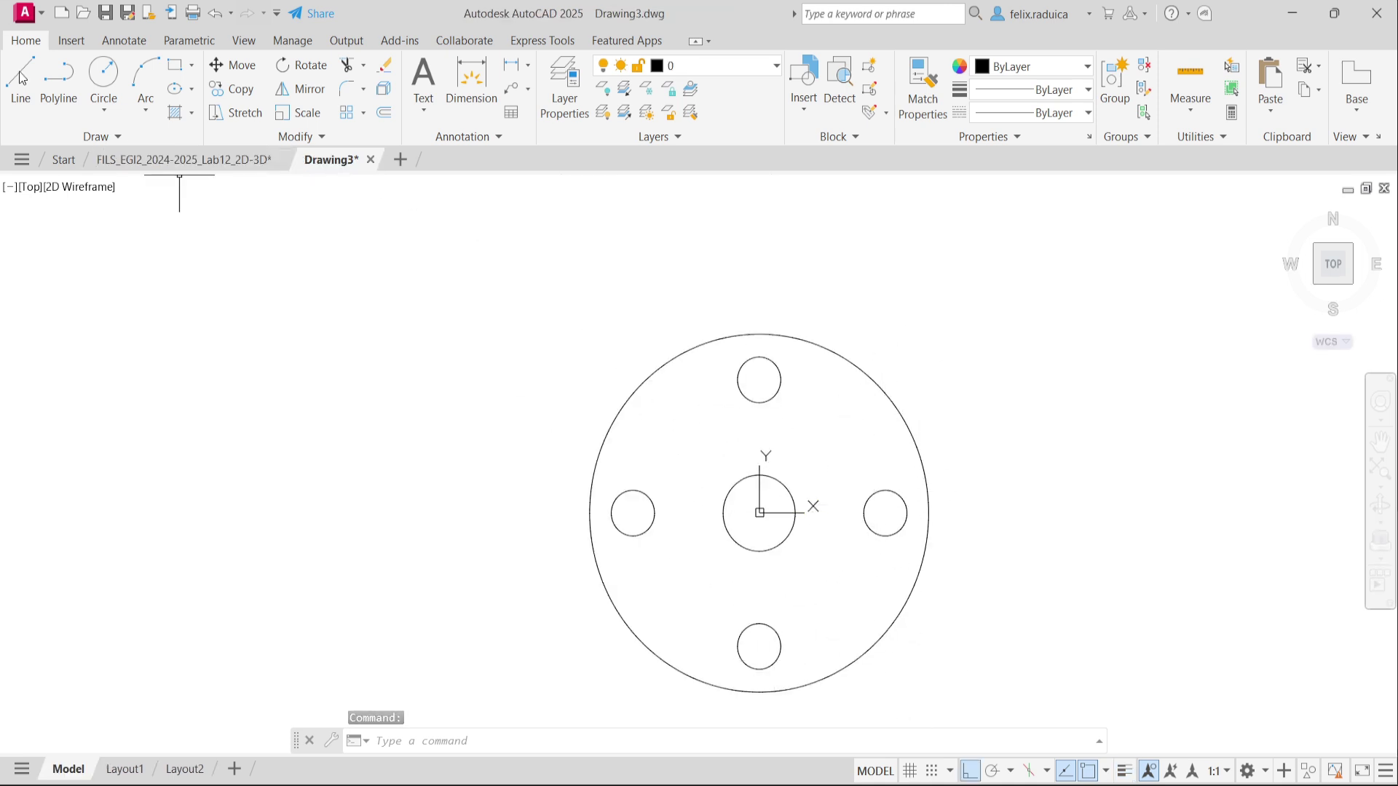
click(209, 162)
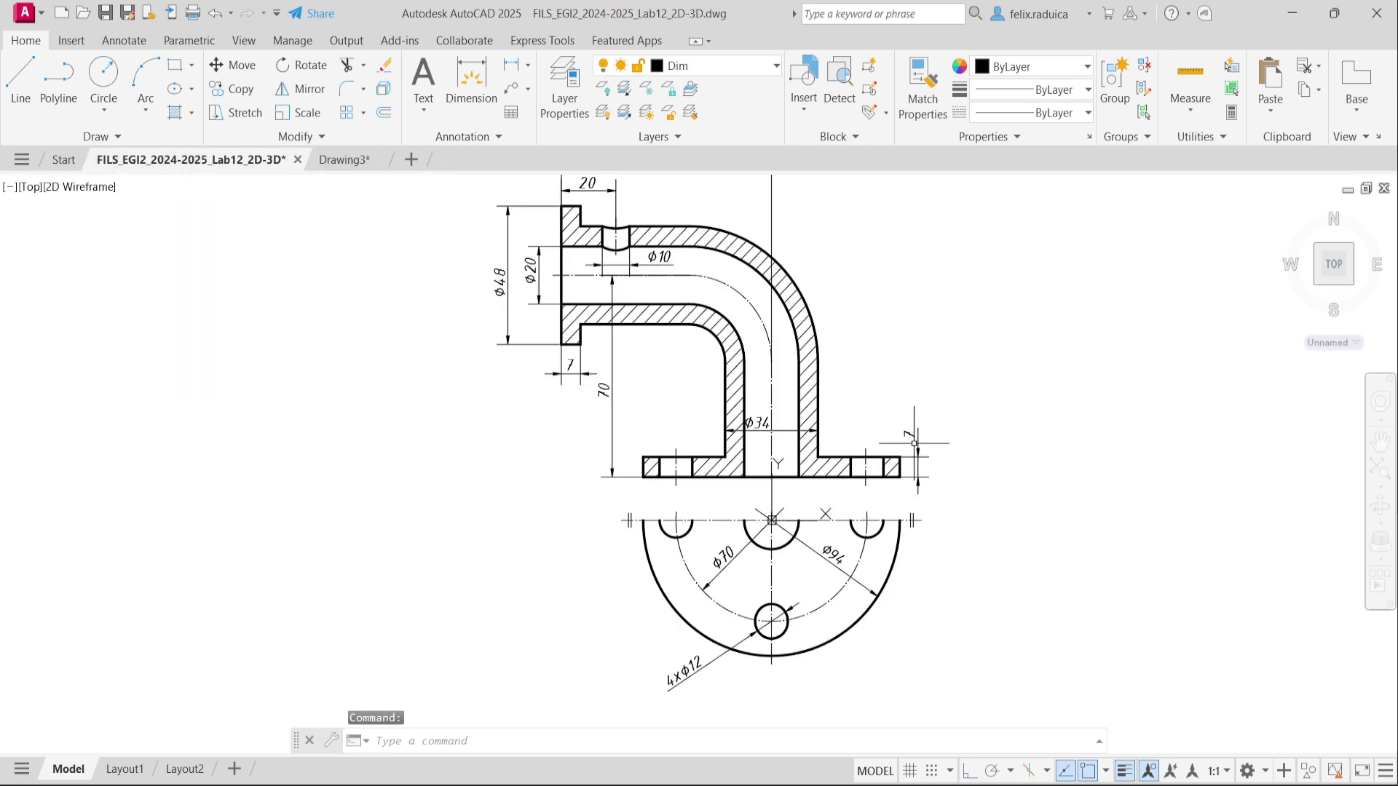
click(343, 160)
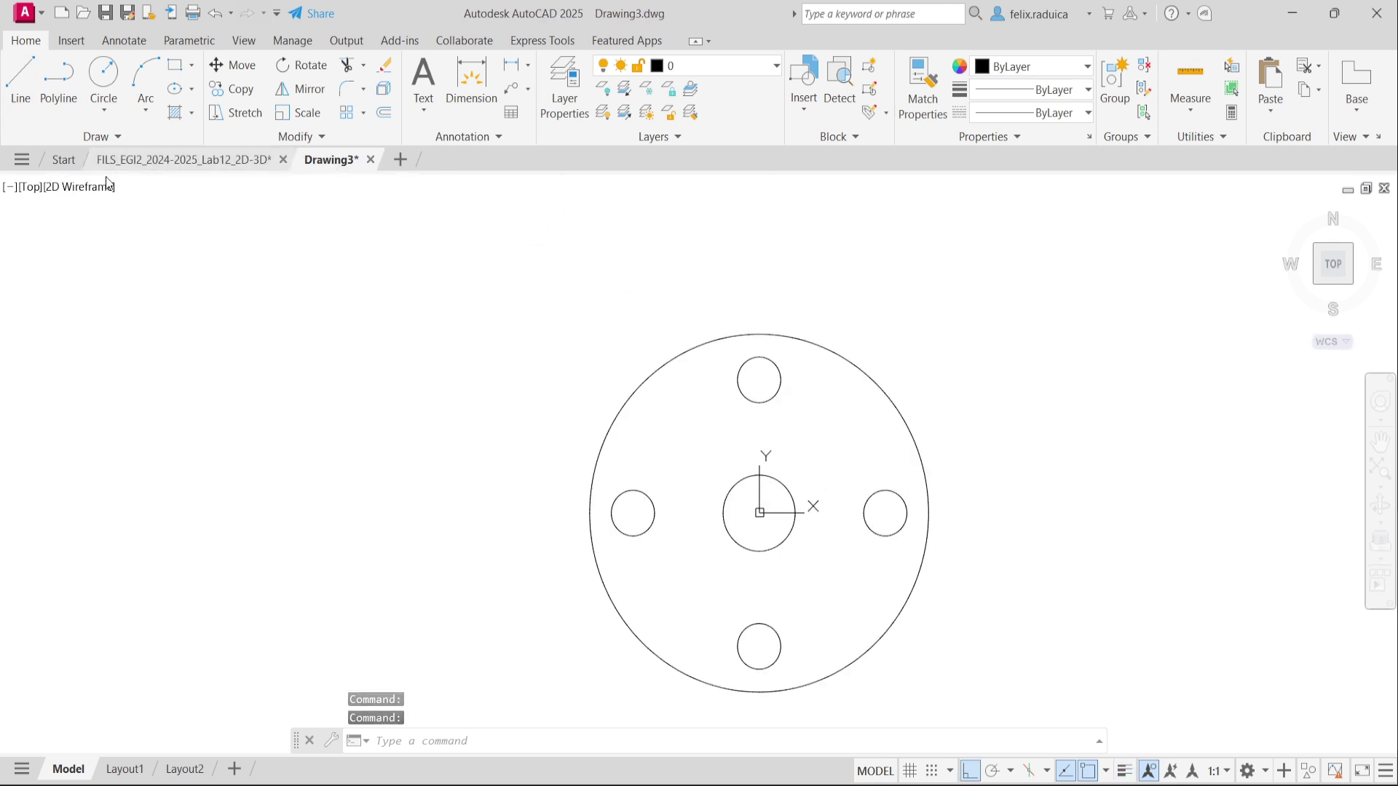
Switch the view to SW Isometric and set the visual style to Conceptual.
click(32, 187)
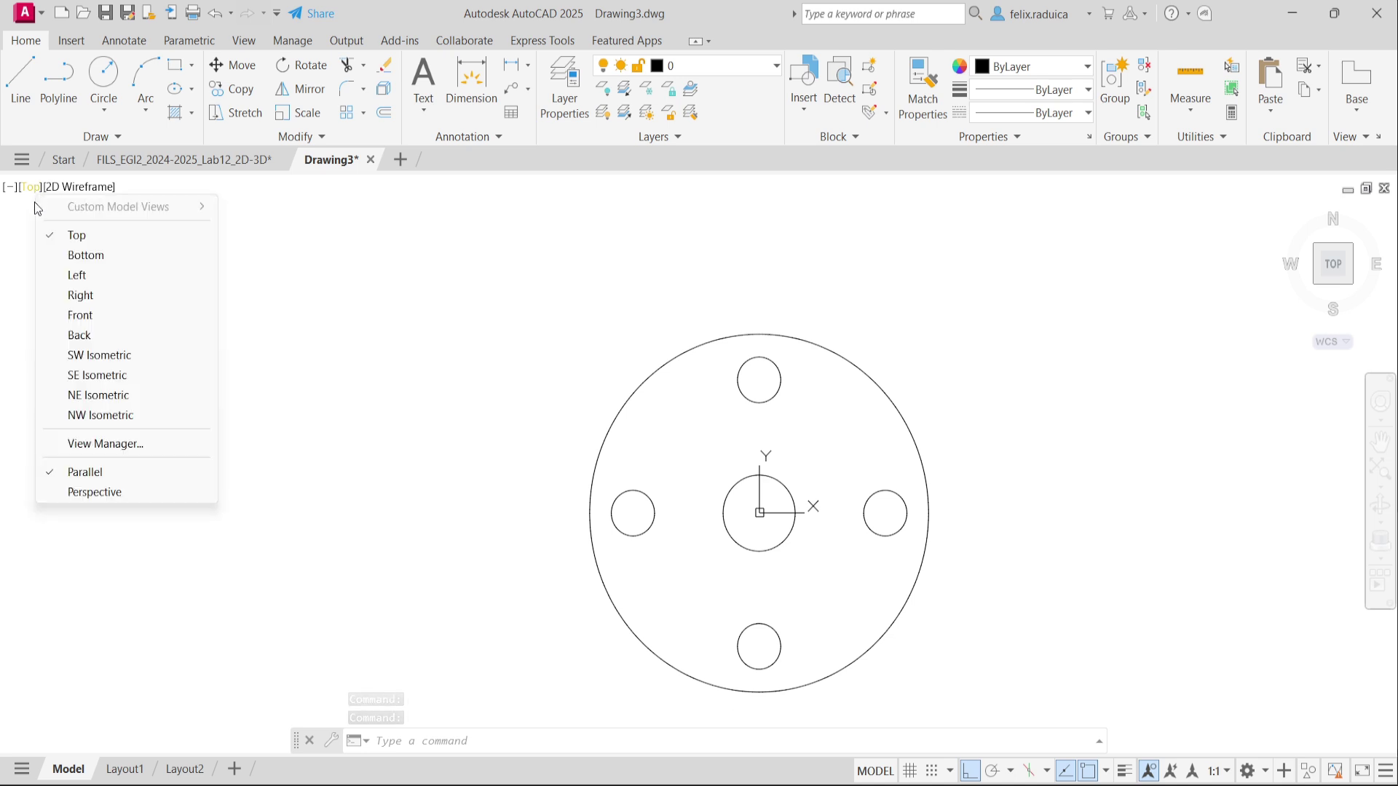
click(147, 353)
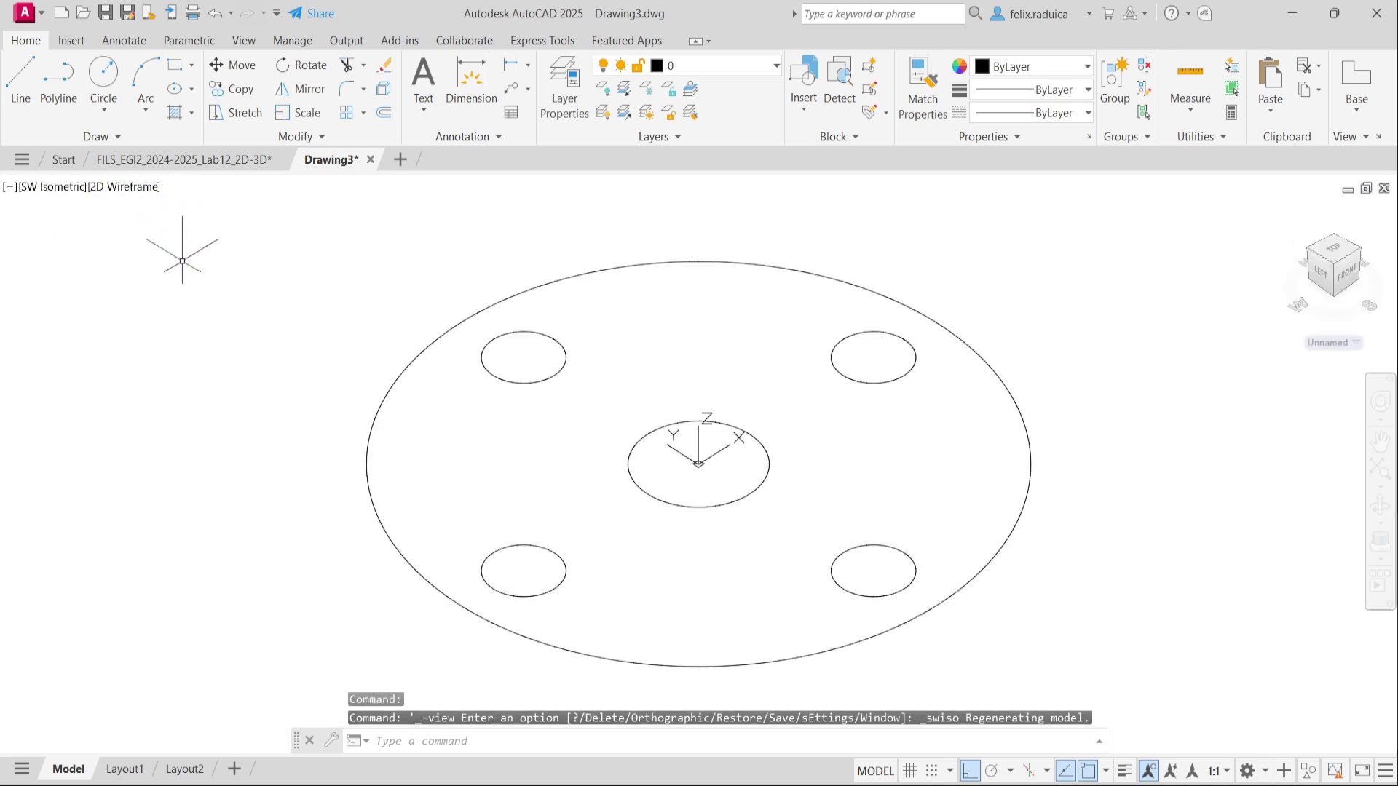
click(136, 188)
click(175, 254)
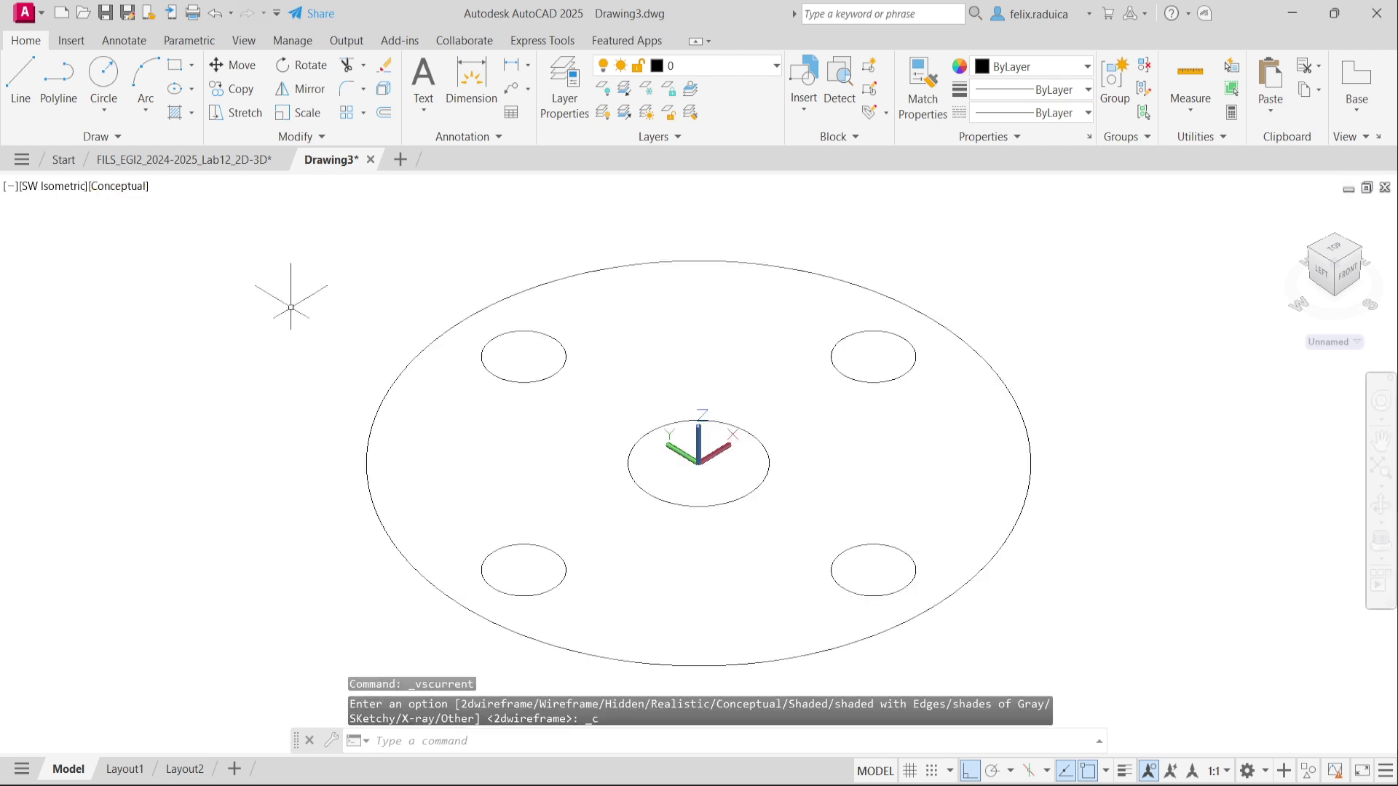
Extrude the flange outline, the four bolt-hole circles and the bore circle together to a height of 7.
scroll(736, 481, up, 3)
scroll(717, 472, down, 3)
scroll(708, 470, down, 3)
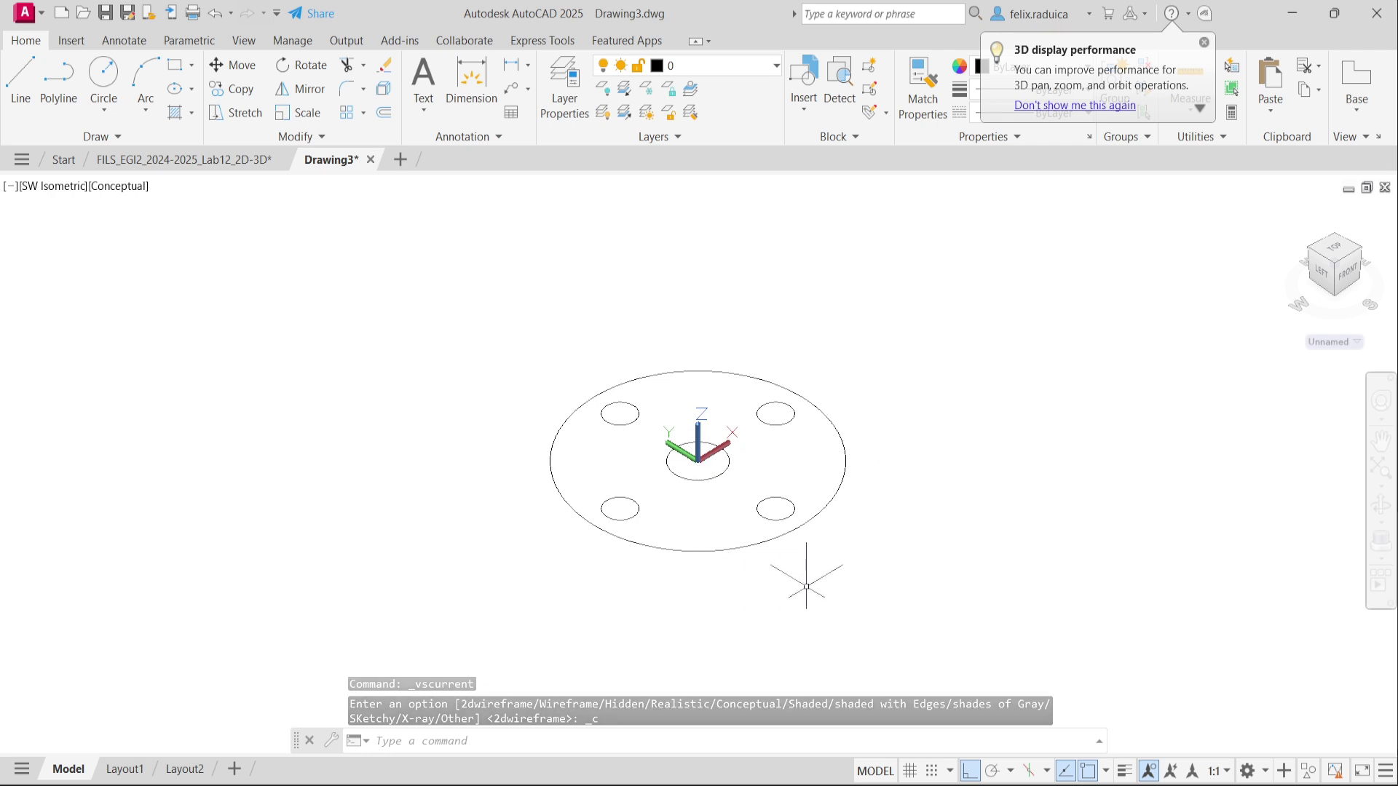
text(EX)
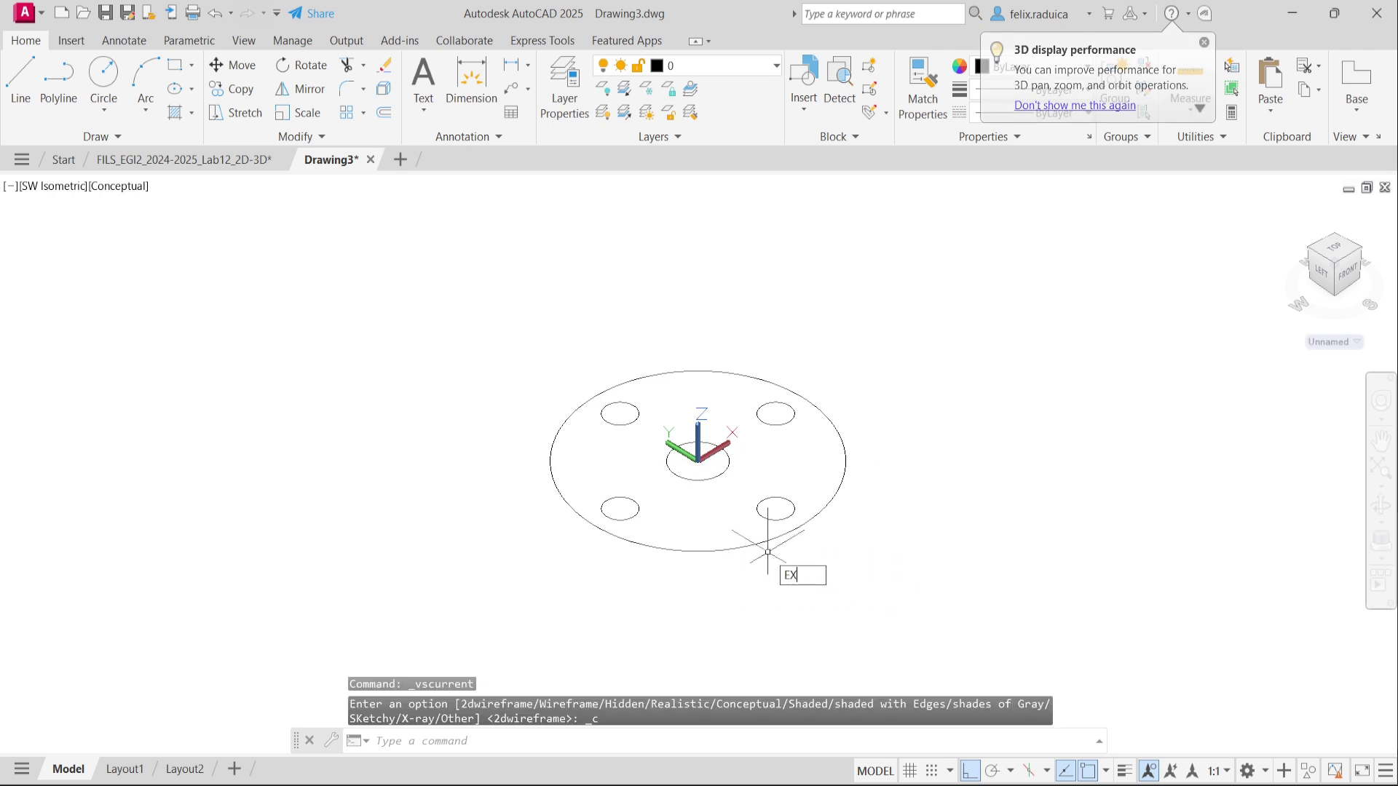
text(TRUDE)
key(Return)
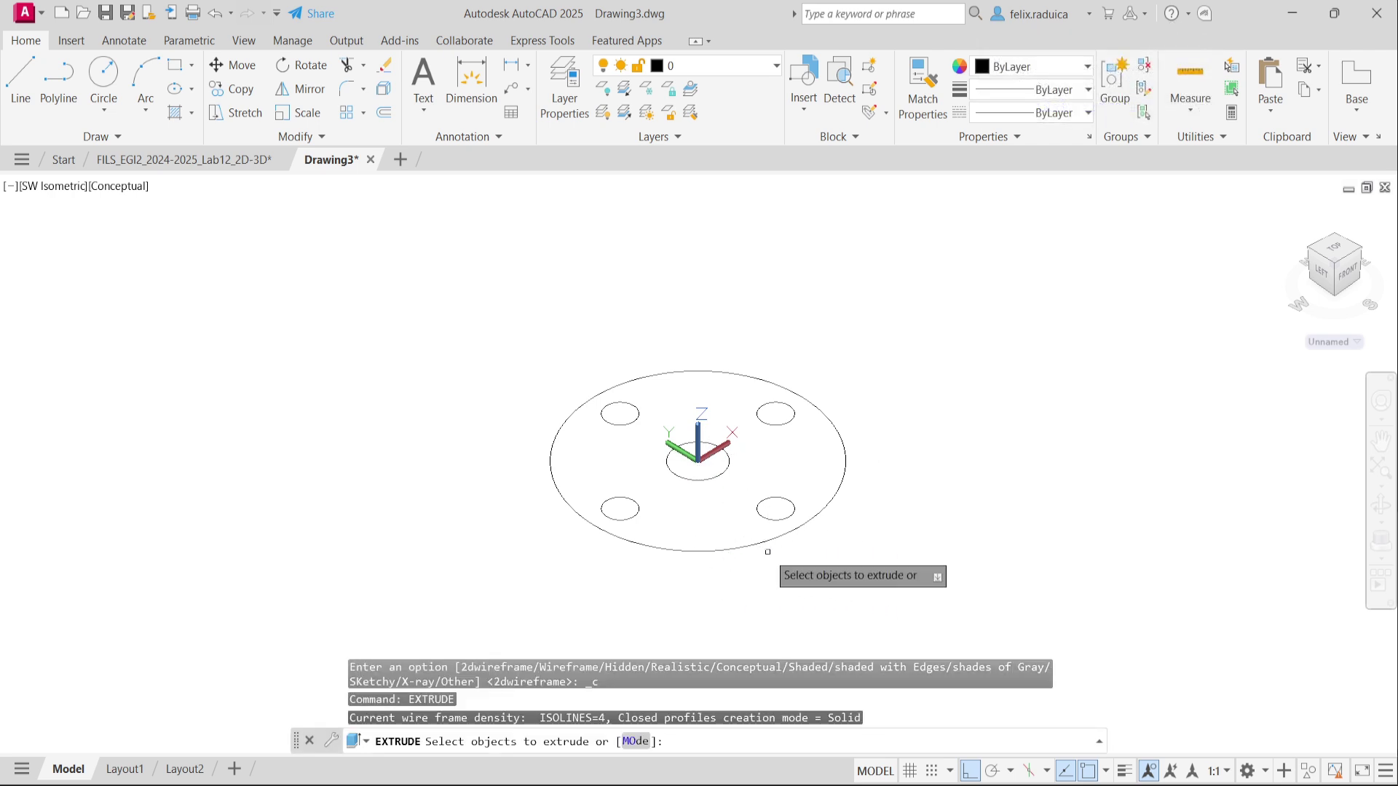
click(850, 564)
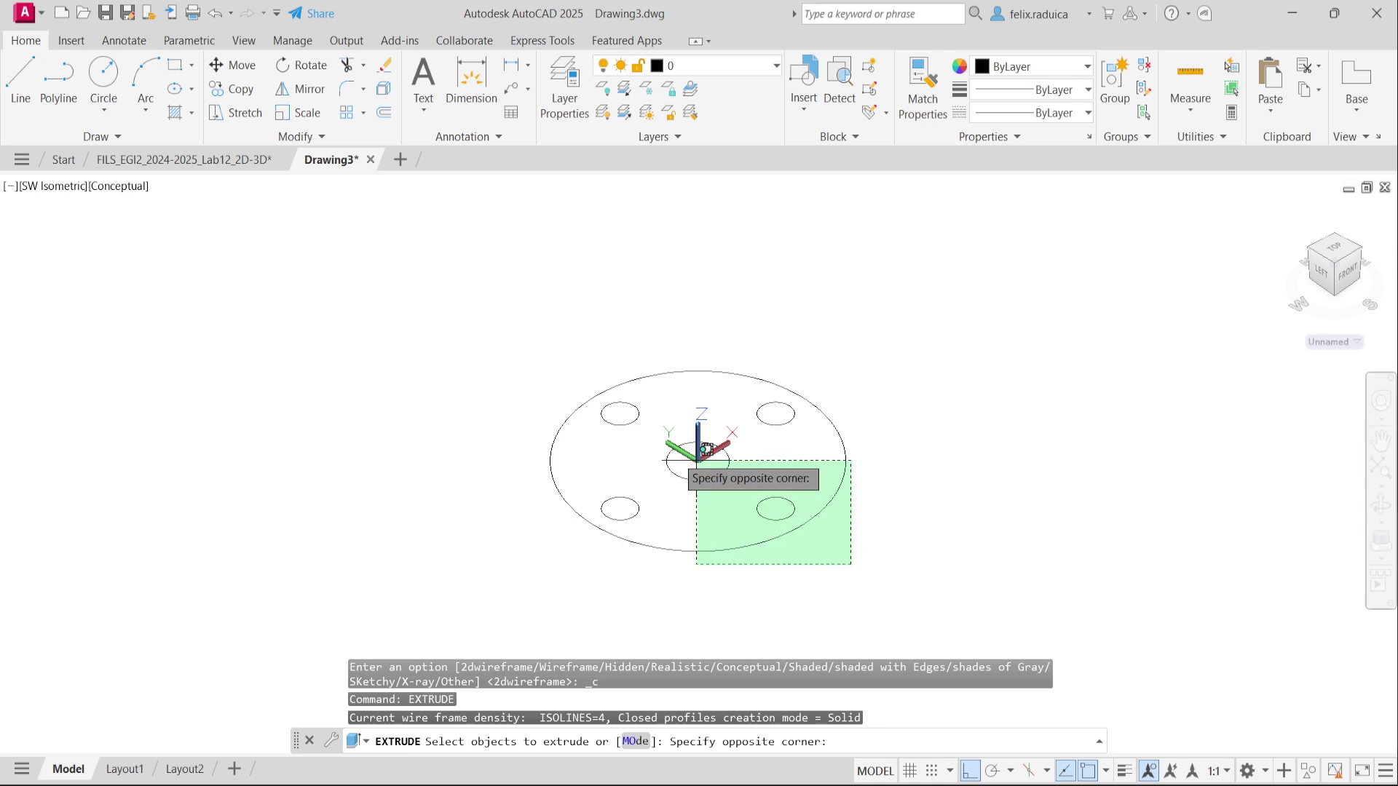
click(504, 313)
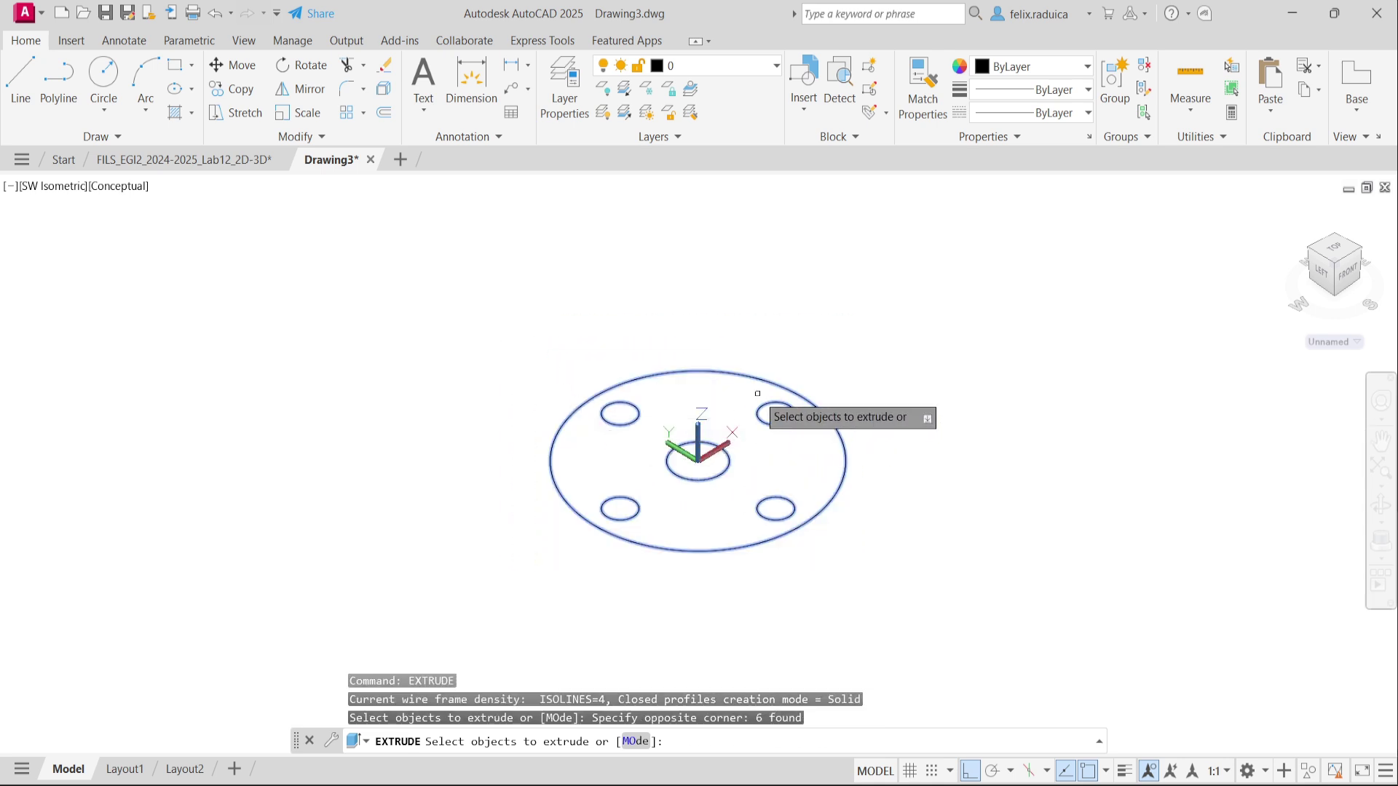
key(Return)
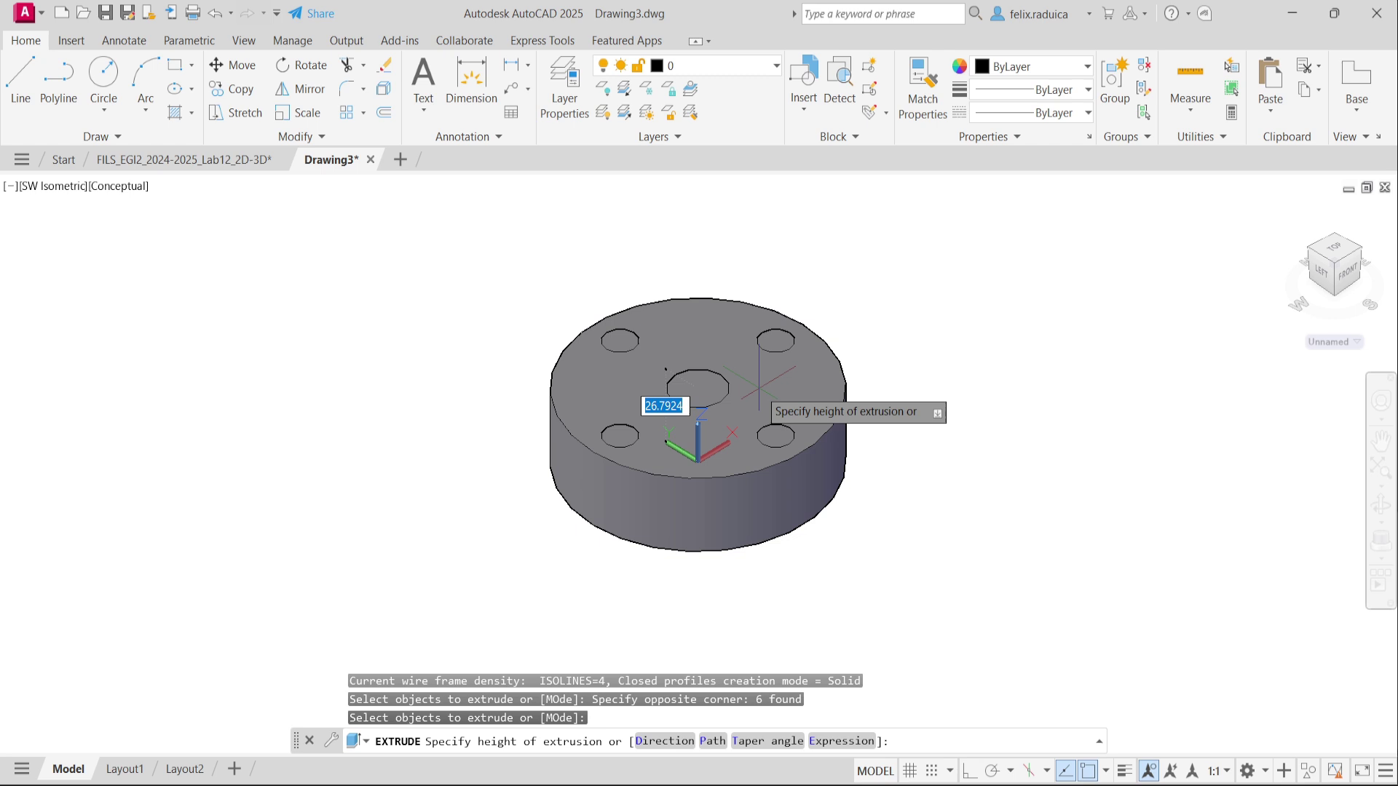
text(7)
key(Return)
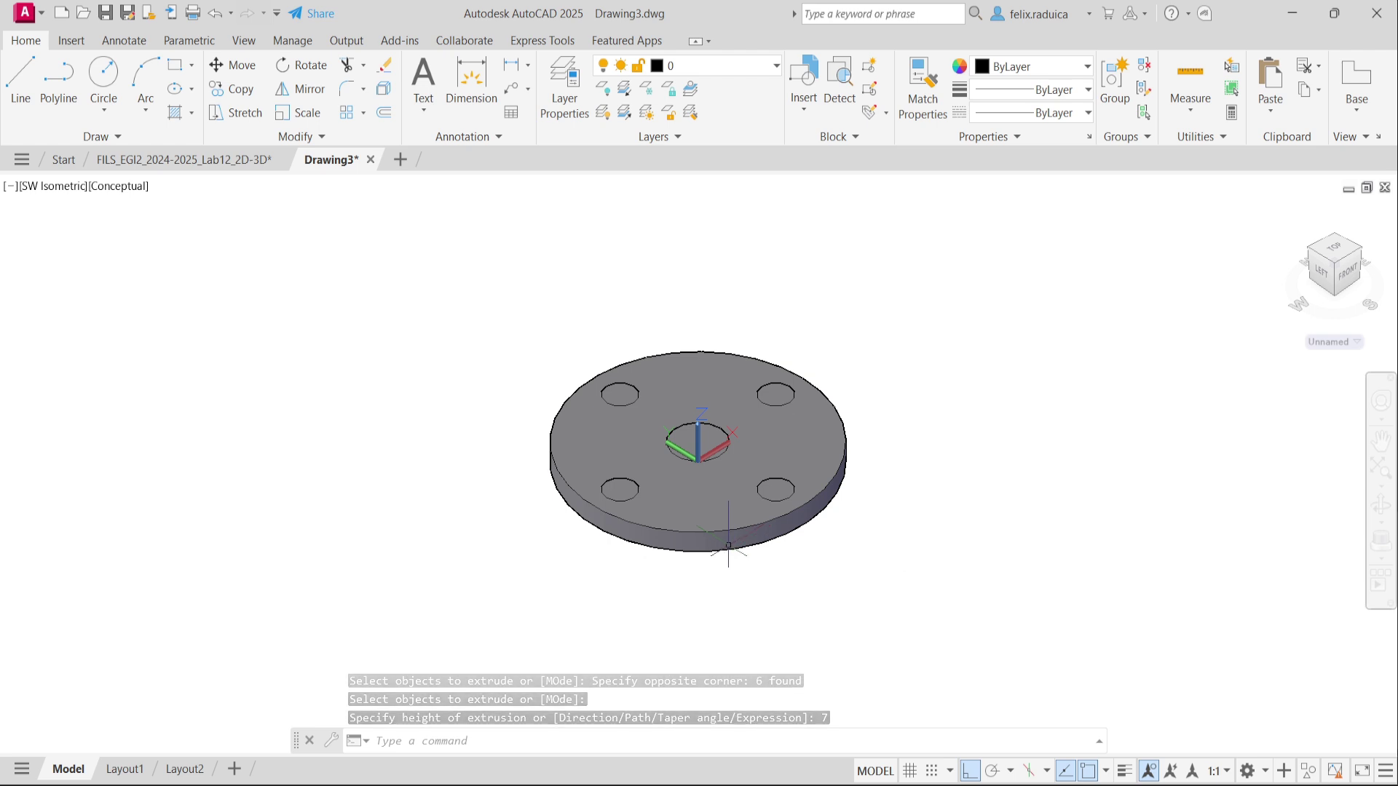
key(Escape)
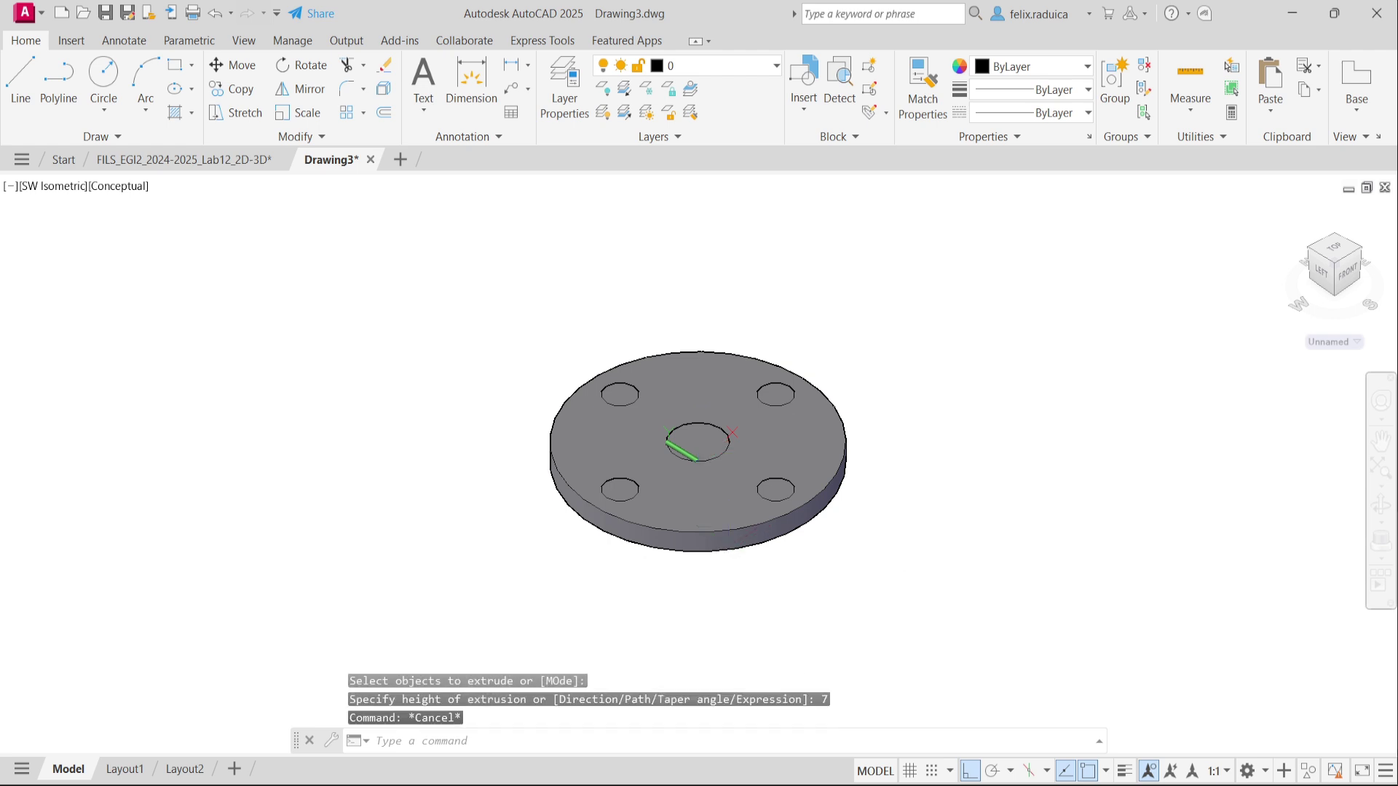
Create a new layer named Inside.
text(LA)
key(Return)
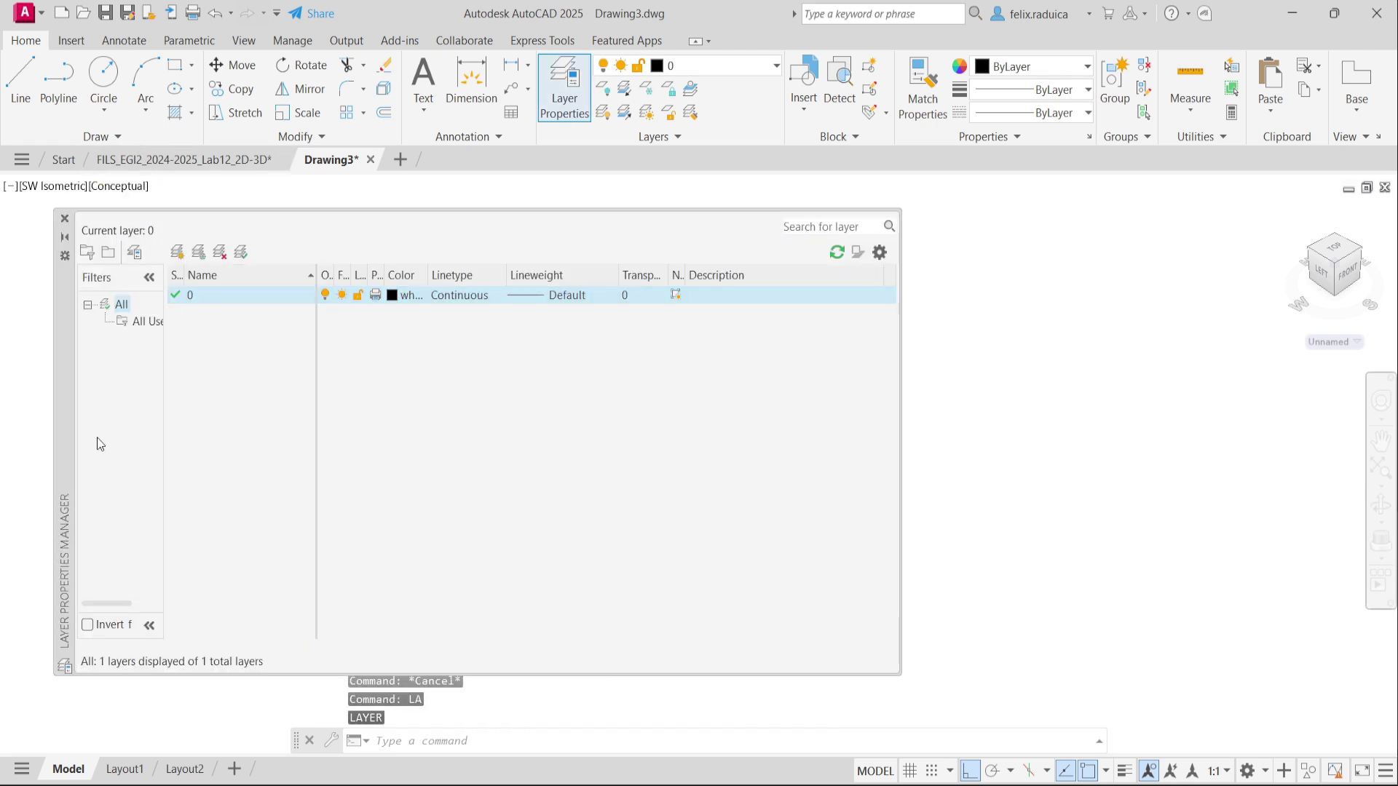
right_click(217, 303)
right_click(190, 325)
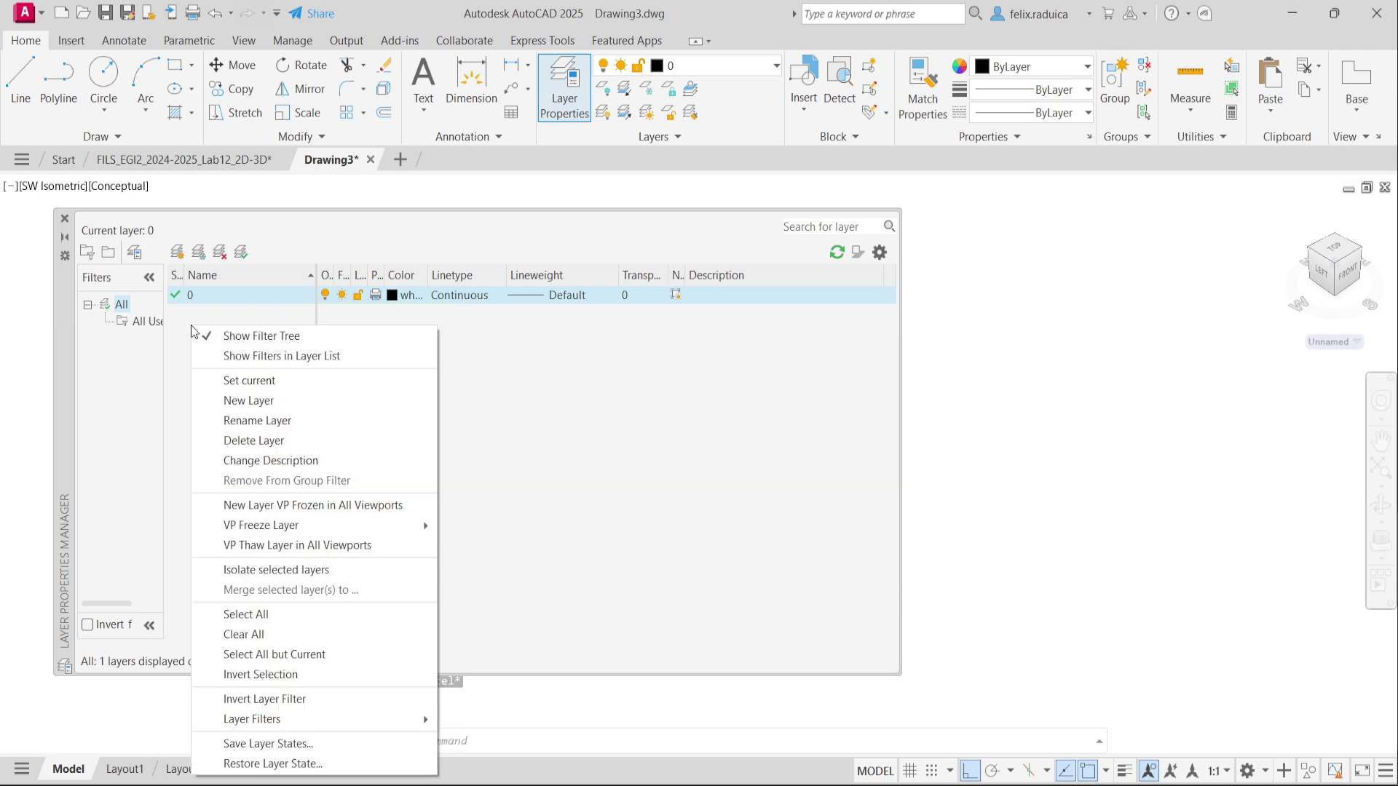
click(299, 401)
text(i)
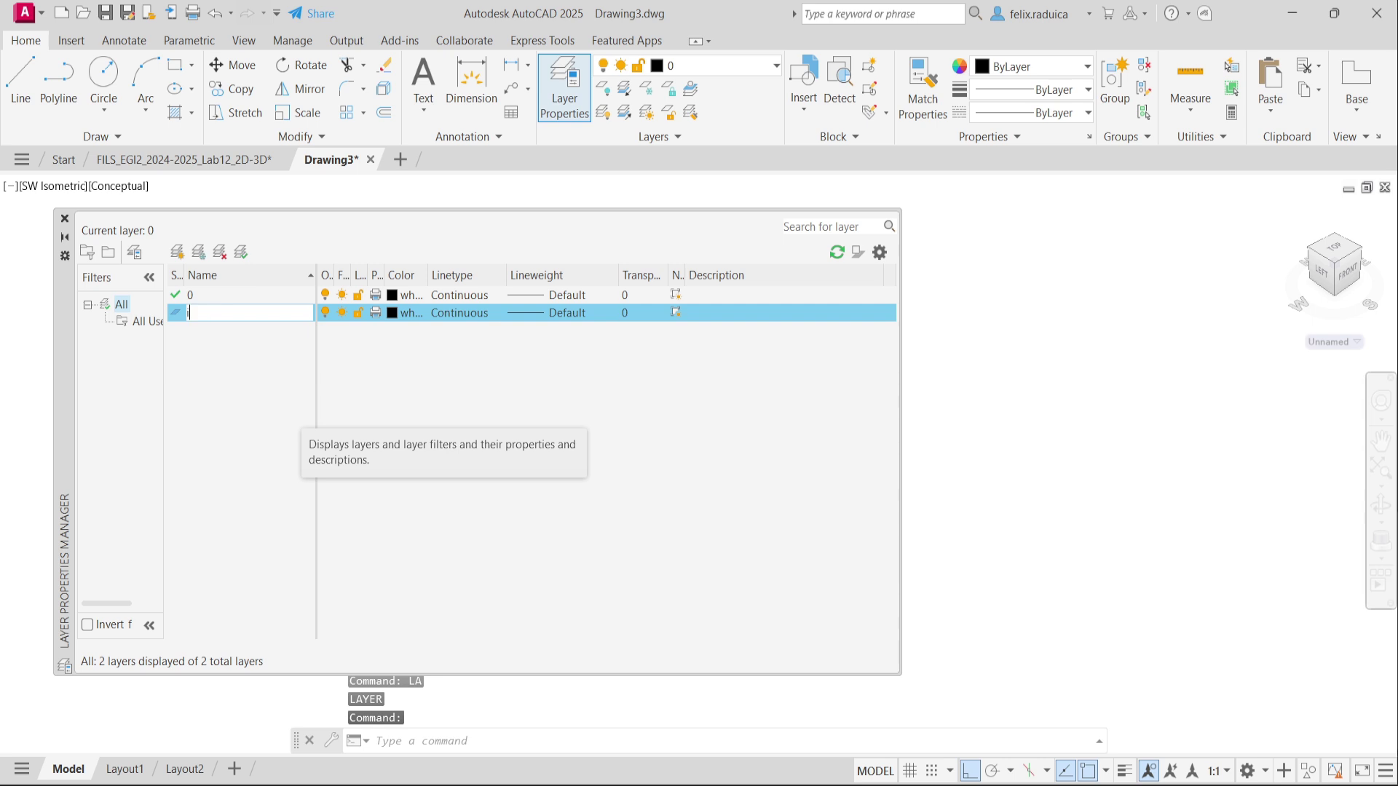
text(NSI)
key(ctrl+a)
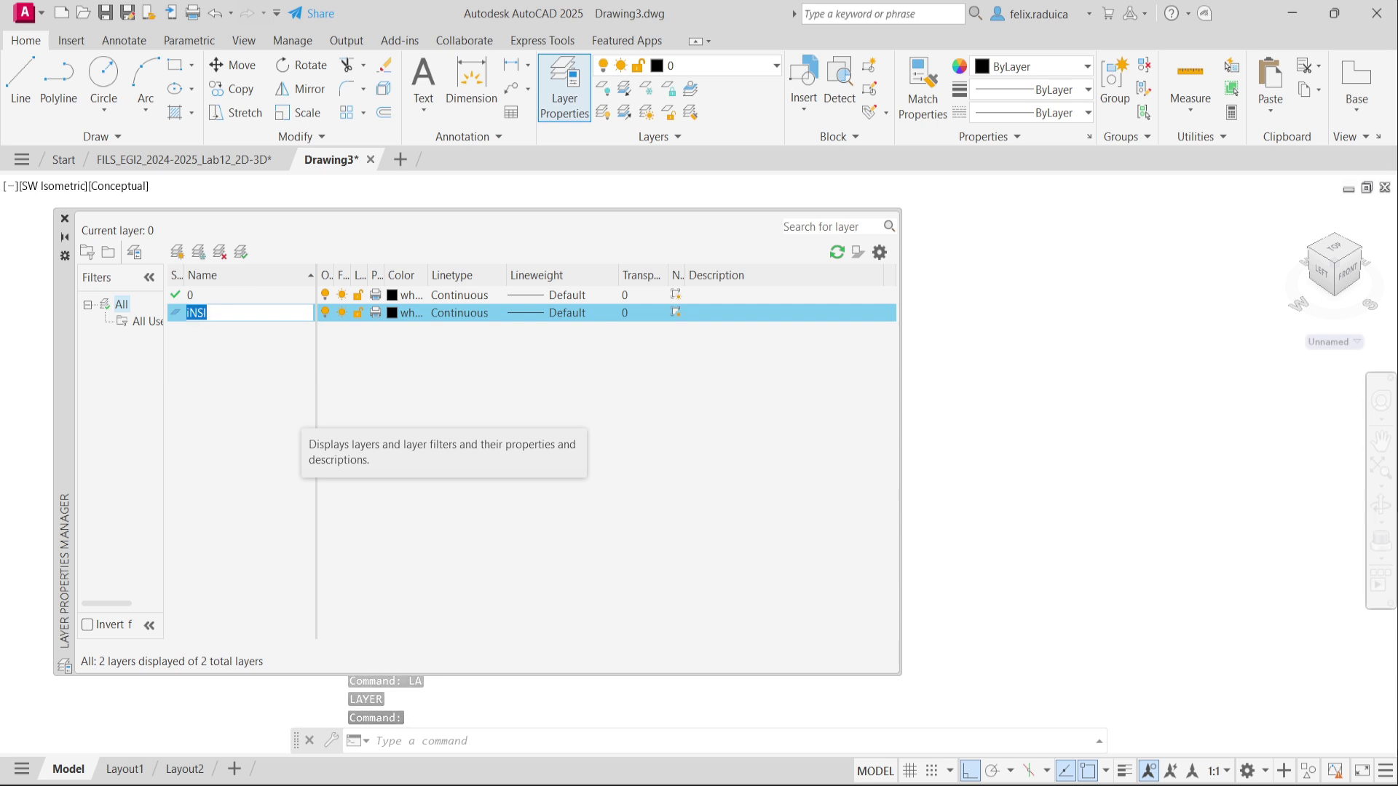
key(Caps_Lock)
text(In)
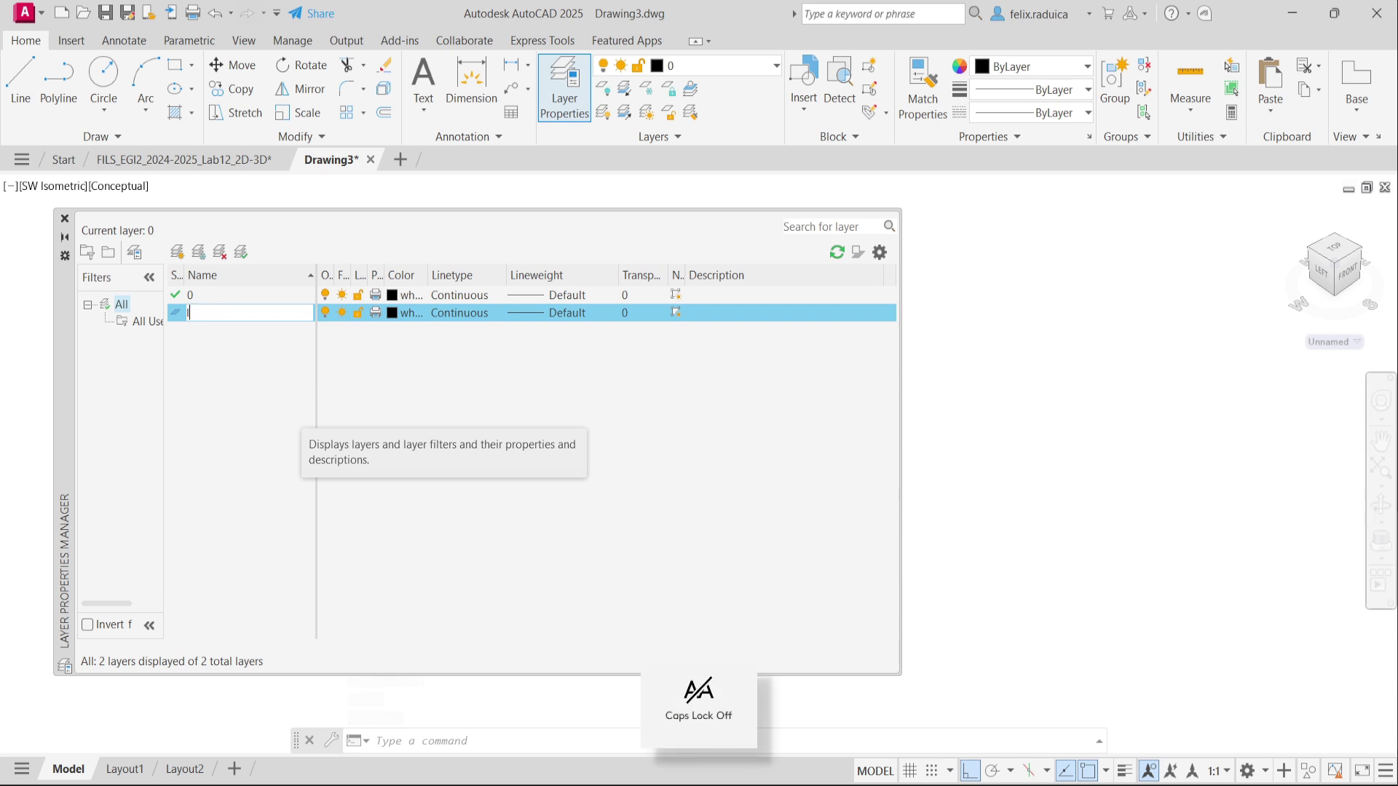
text(side)
key(Return)
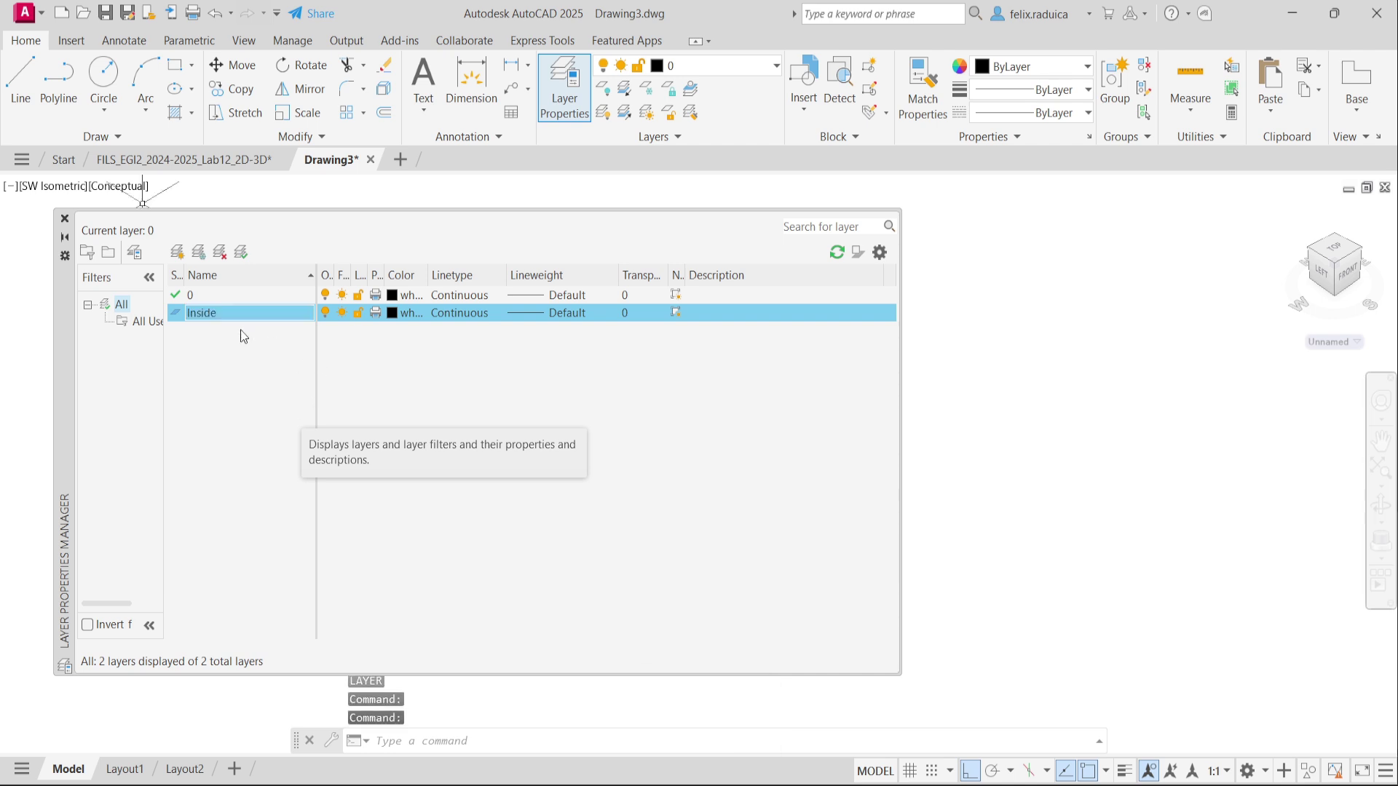
Create another new layer named Outside.
right_click(242, 331)
click(265, 415)
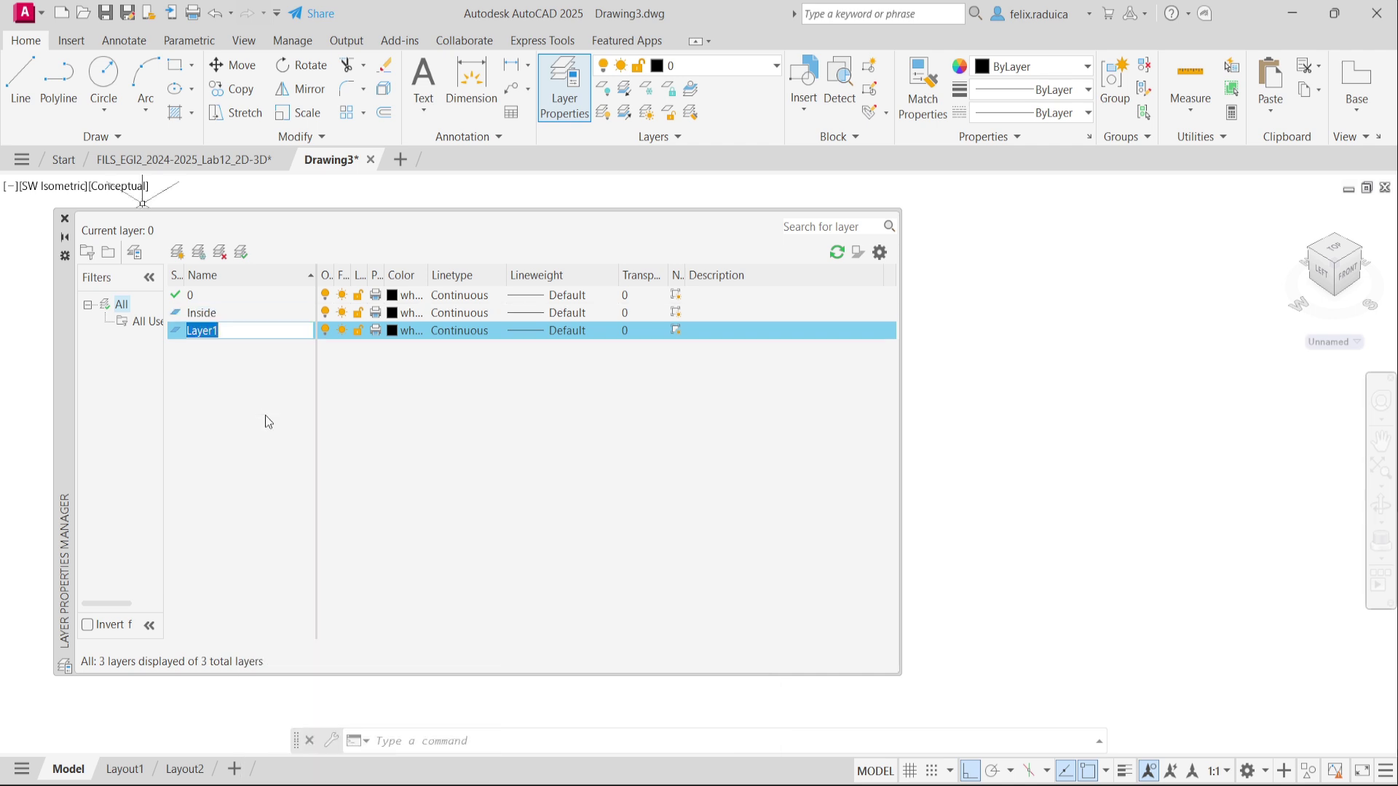
text(Outsi)
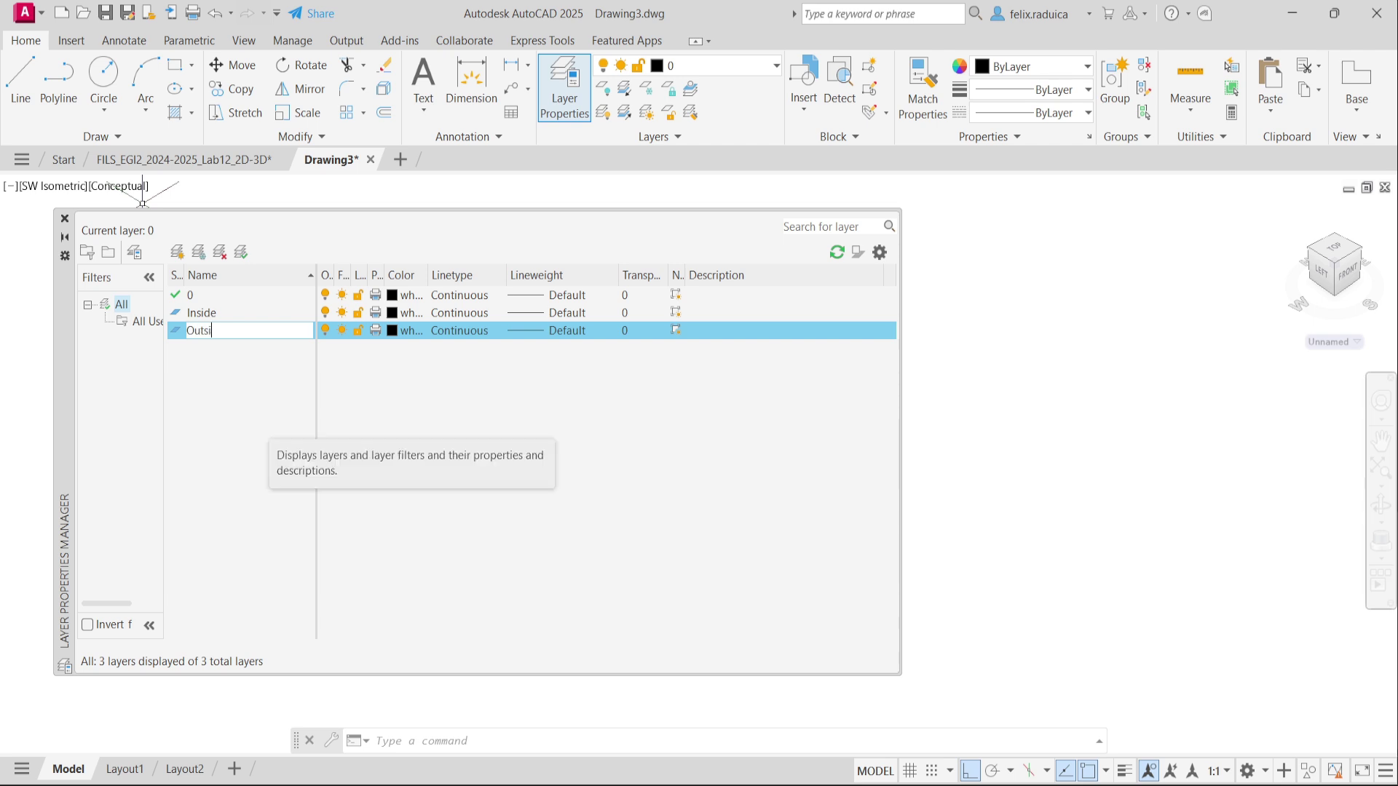
text(de)
key(Return)
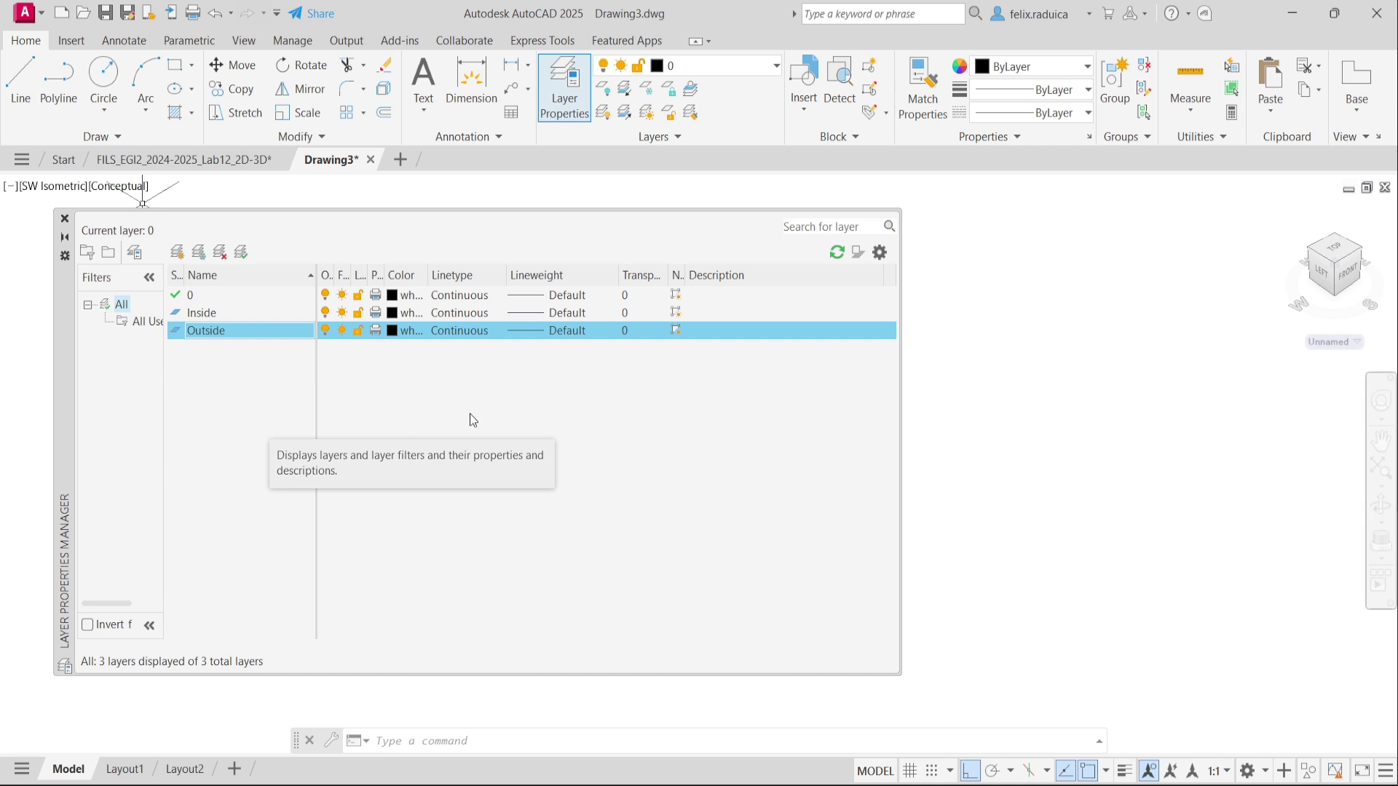
Set the Inside layer's colour to red and the Outside layer's colour to green, and close the layer manager.
click(396, 317)
click(546, 441)
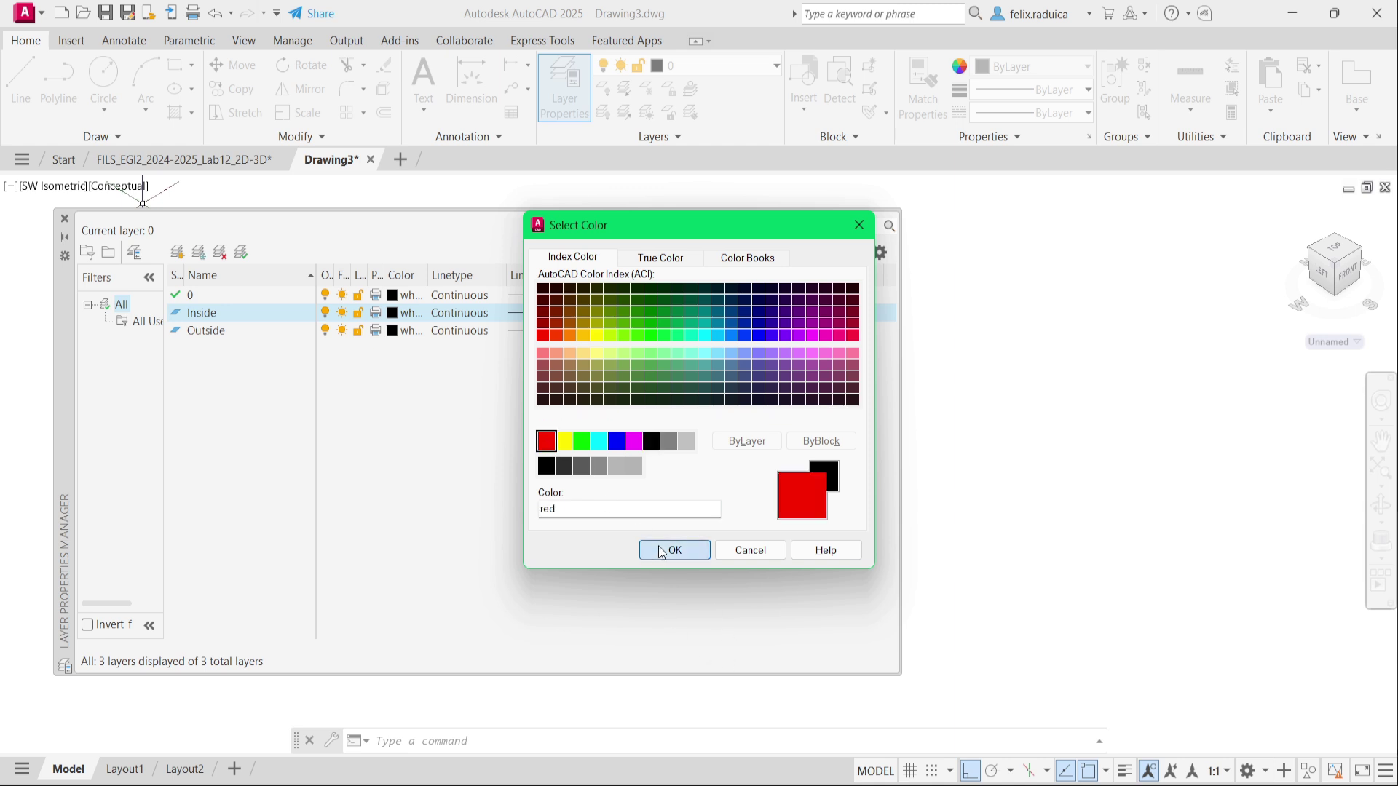
click(662, 551)
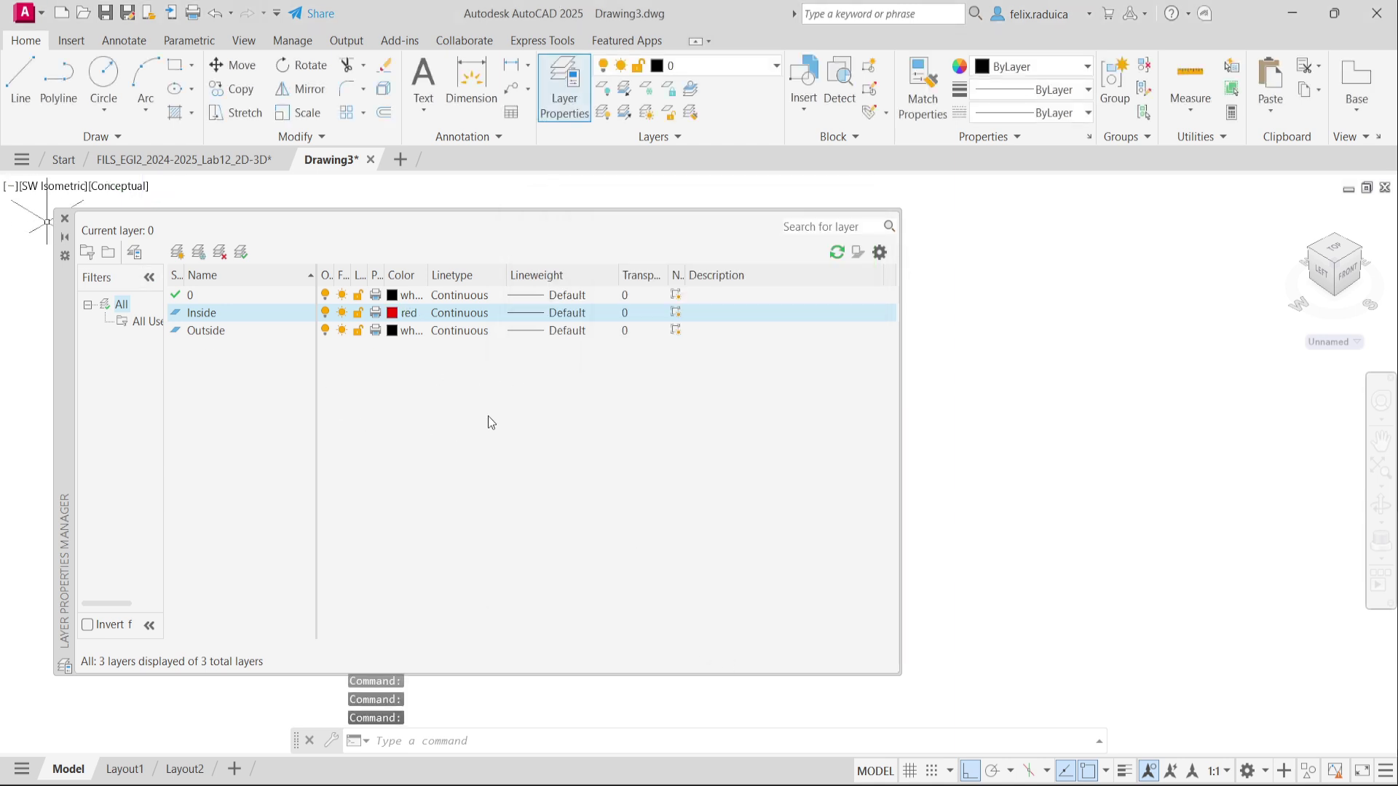
click(395, 335)
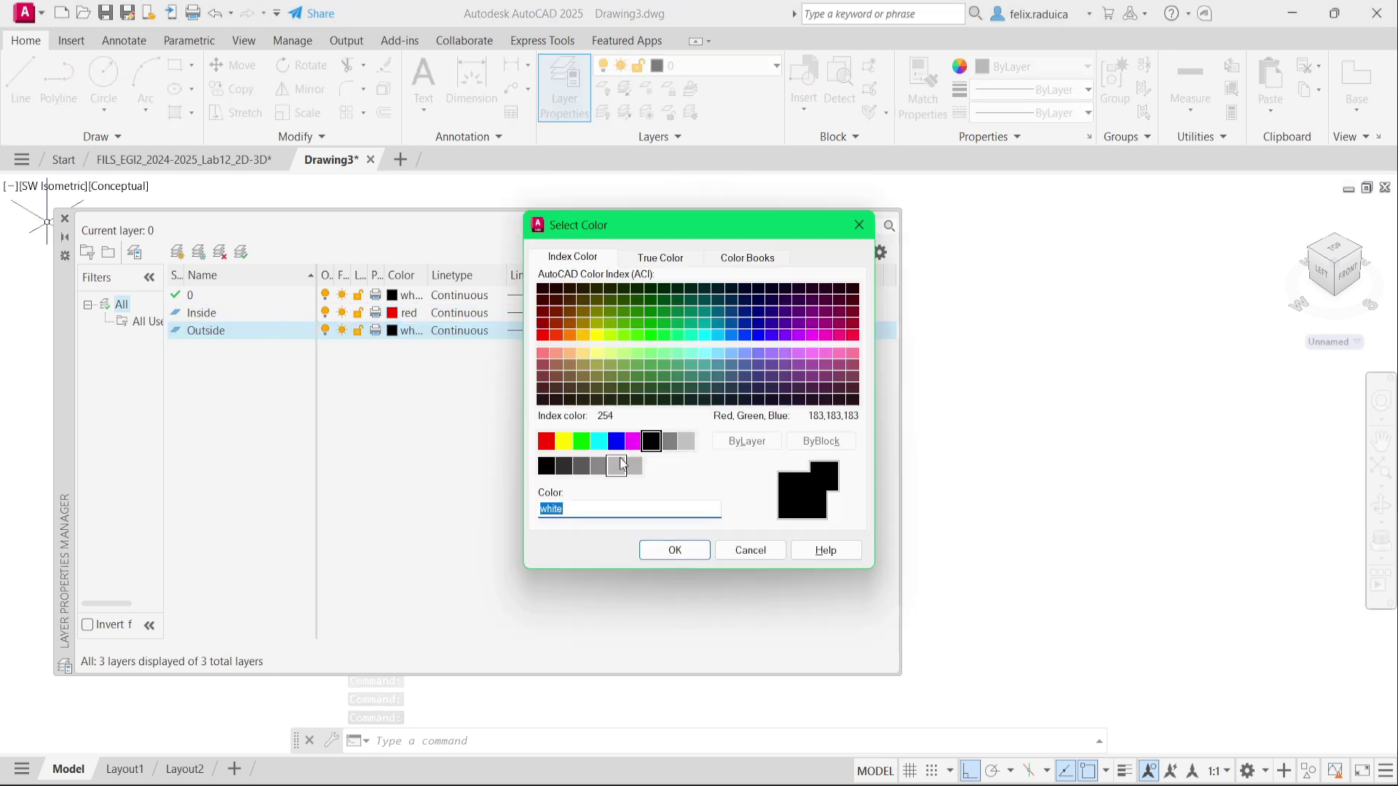
click(581, 442)
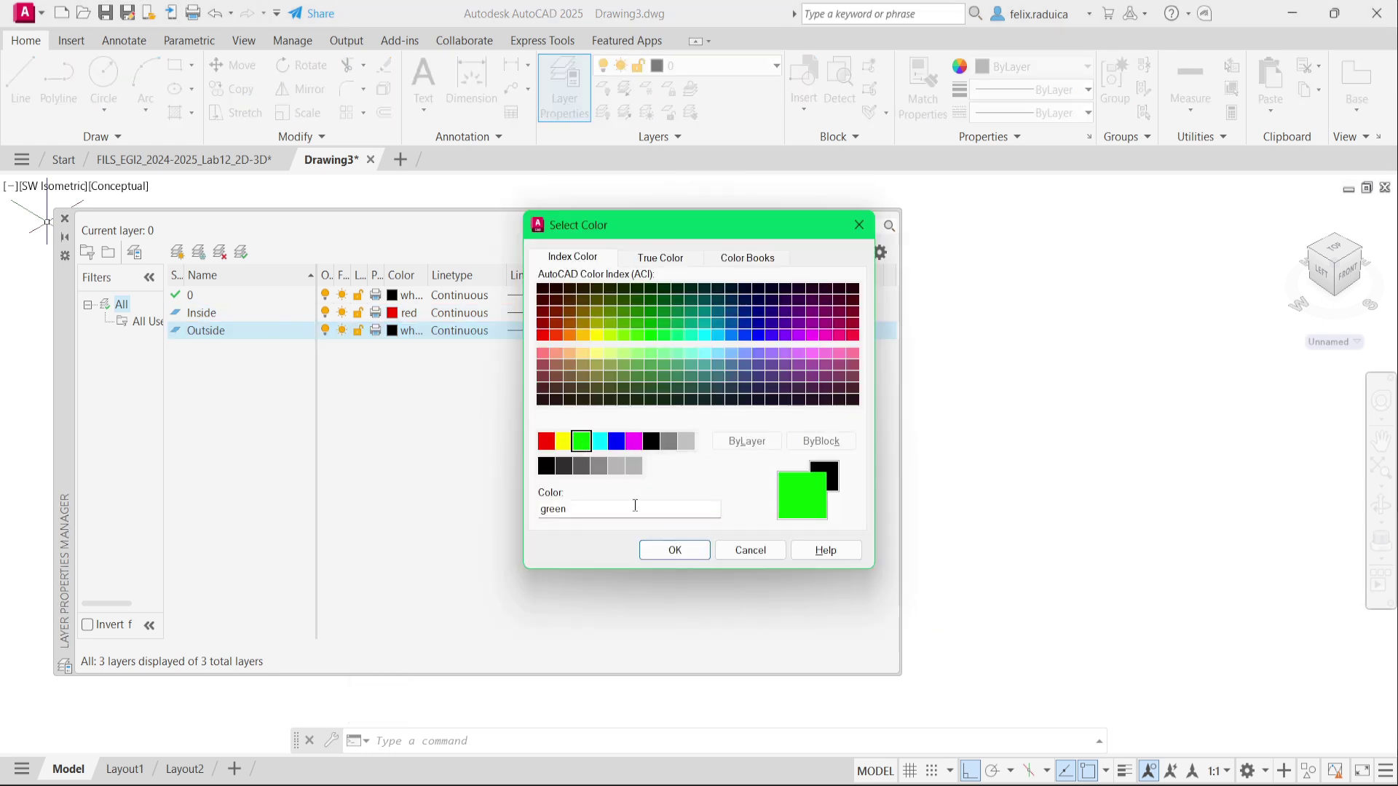
click(675, 551)
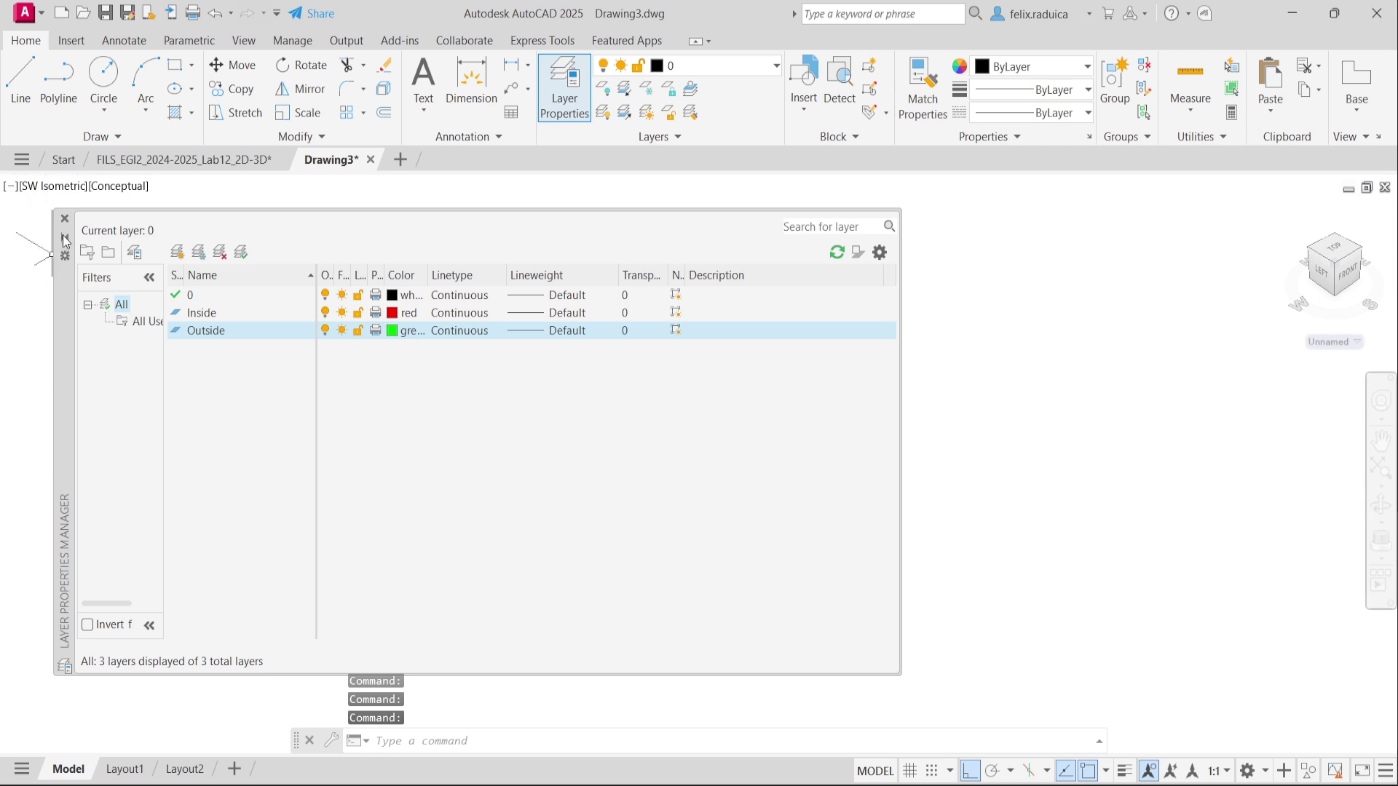
click(64, 219)
Assign the extruded flange disc to the Outside layer and clear the selection.
click(707, 518)
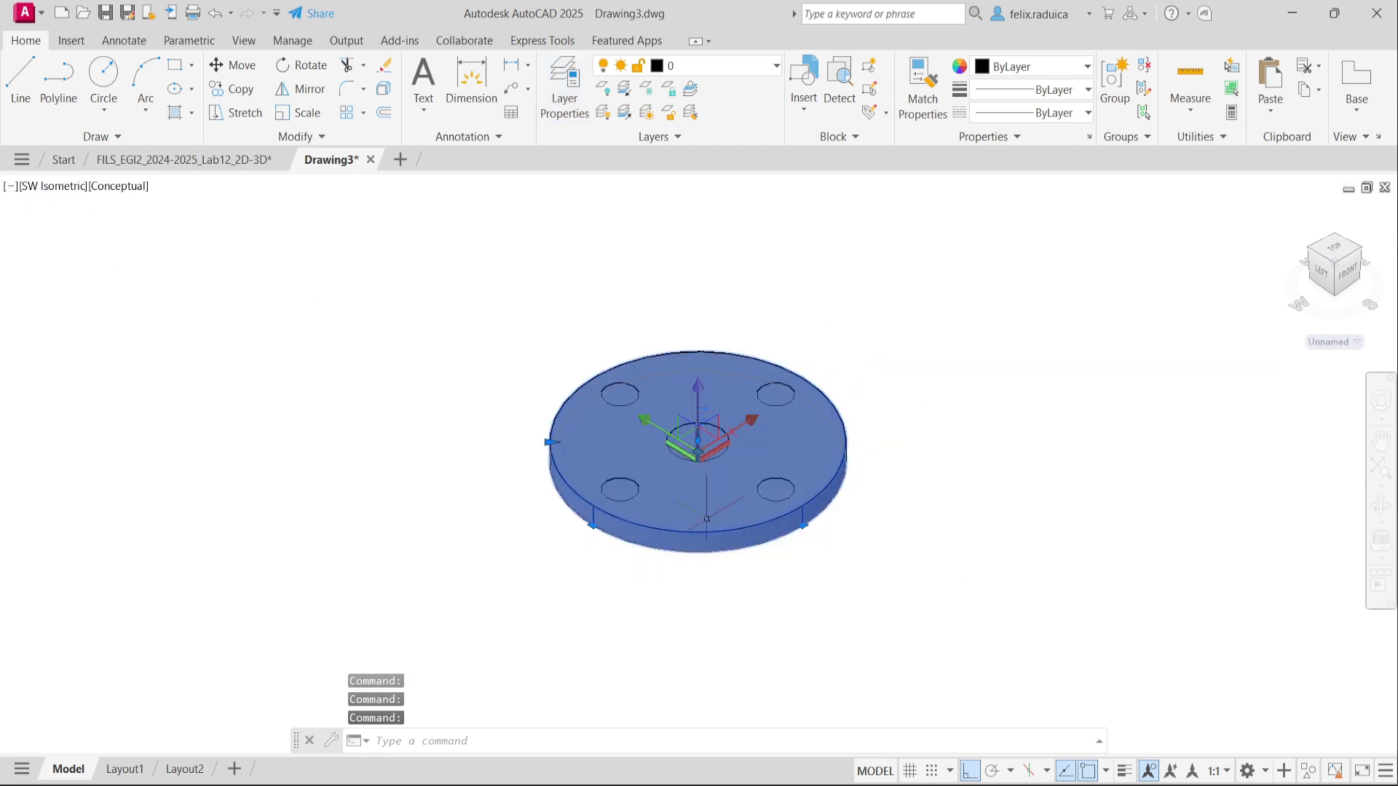
click(739, 67)
click(711, 129)
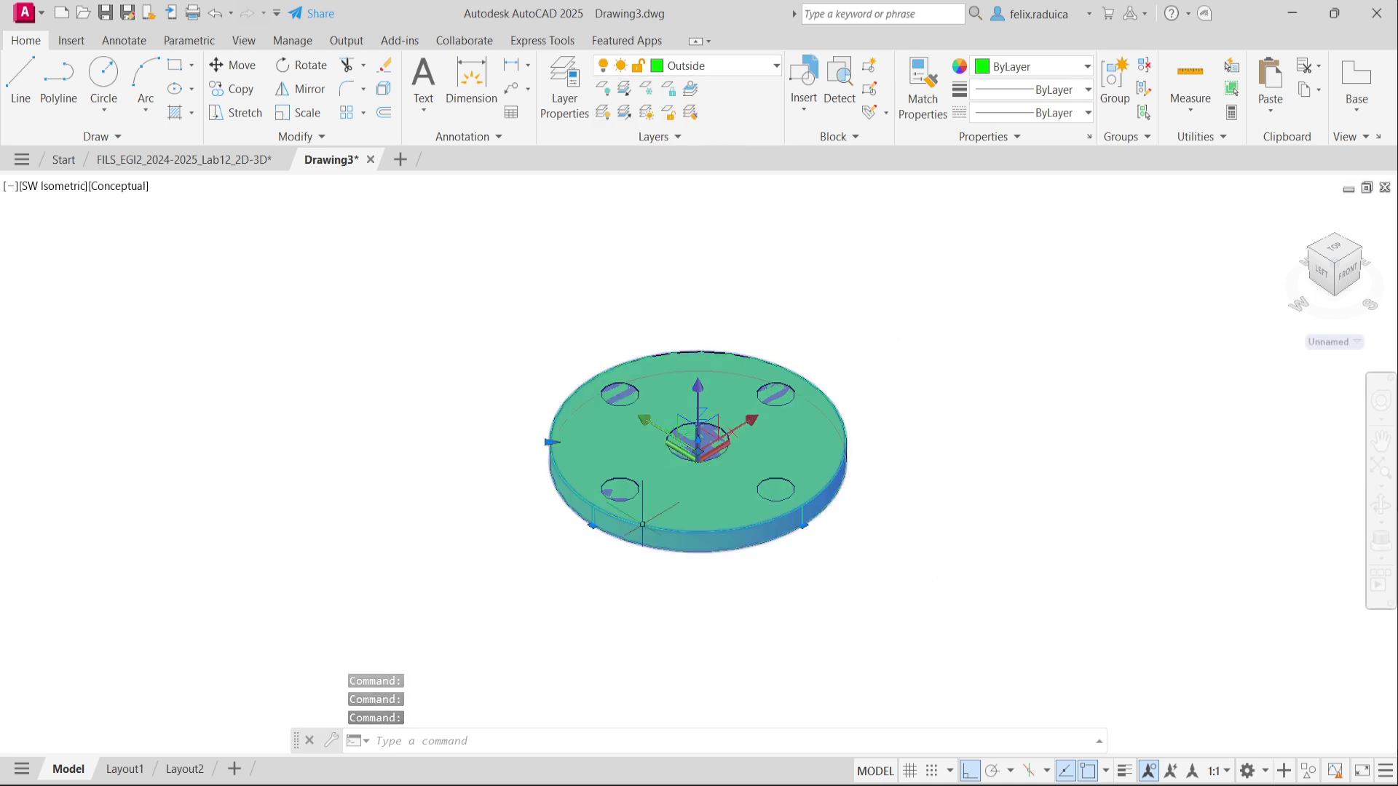
key(Escape)
click(717, 466)
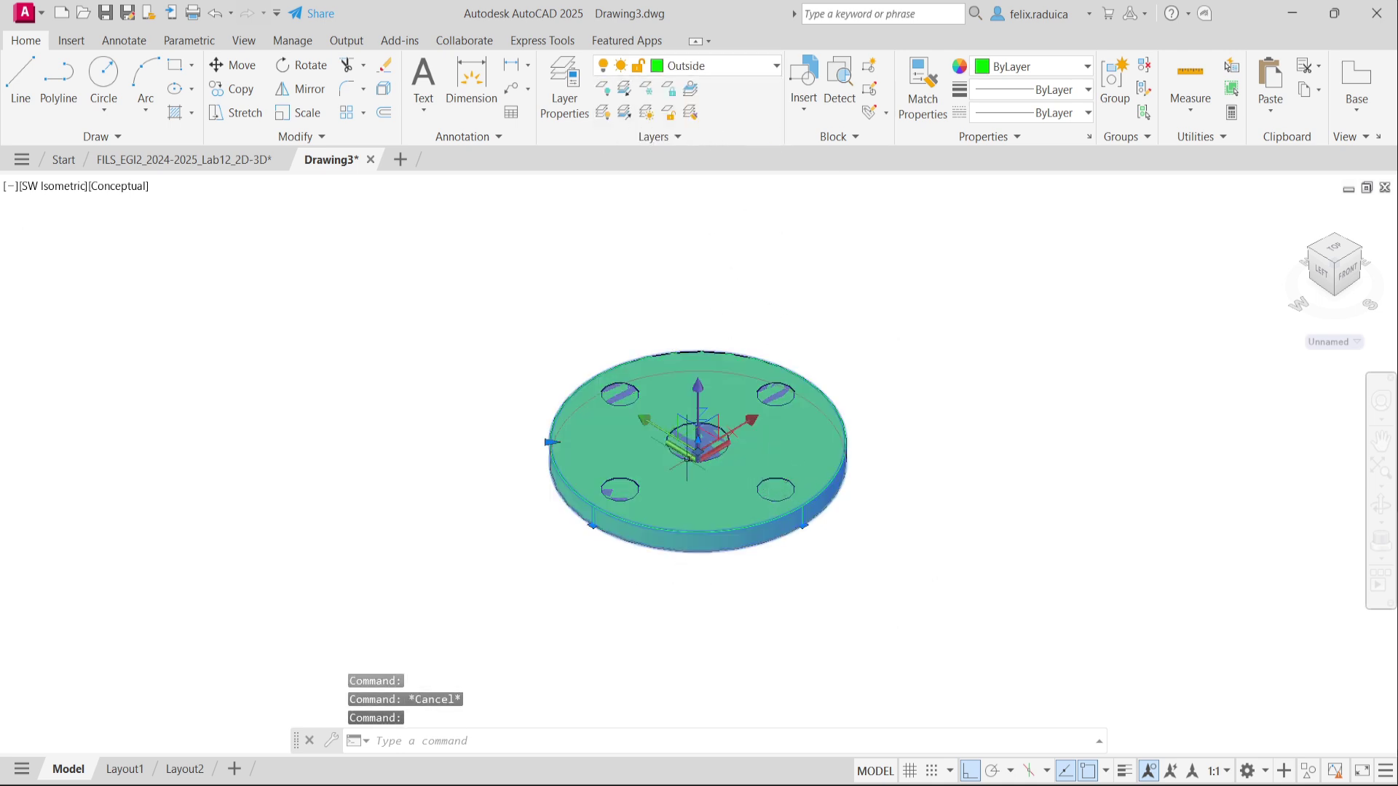
key(Escape)
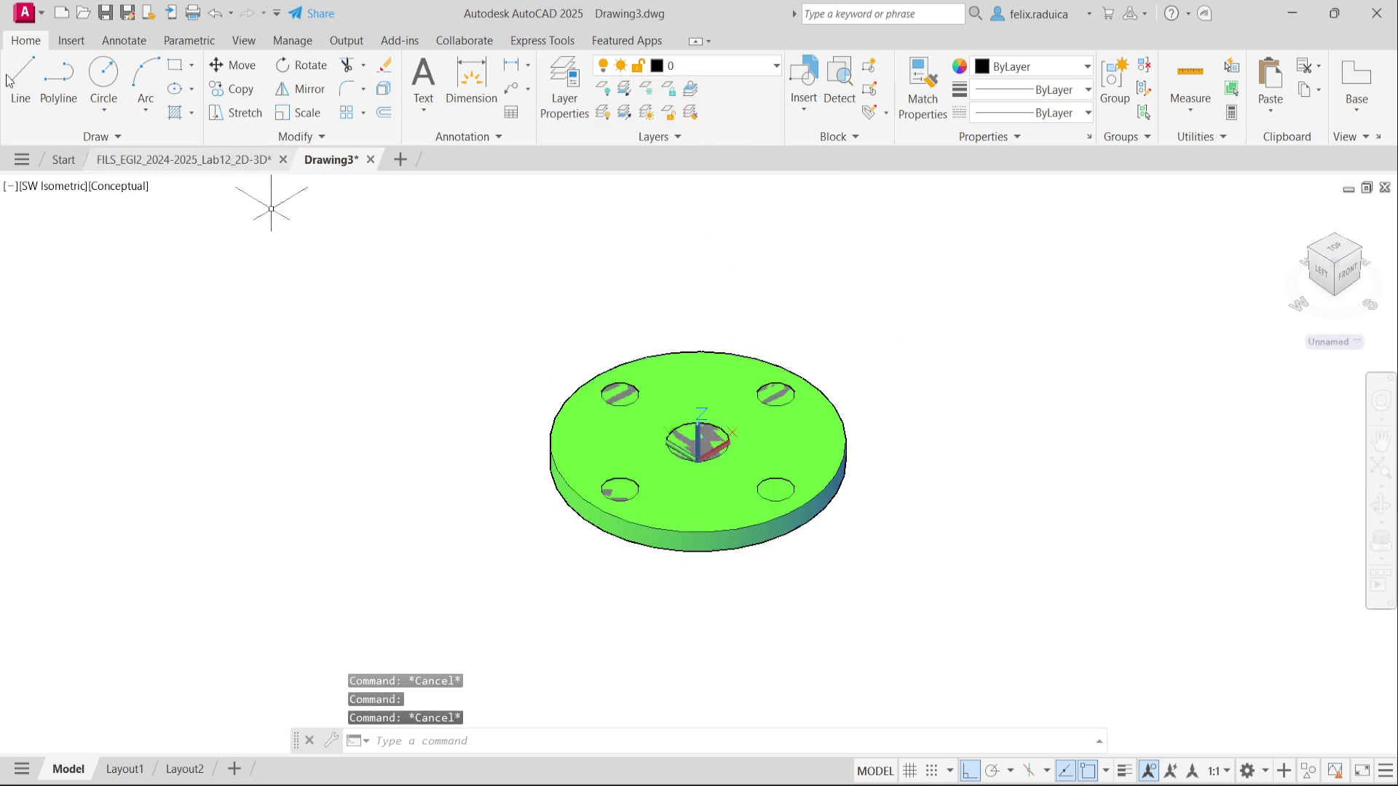
Change the visual style to 2D Wireframe.
click(107, 186)
click(151, 235)
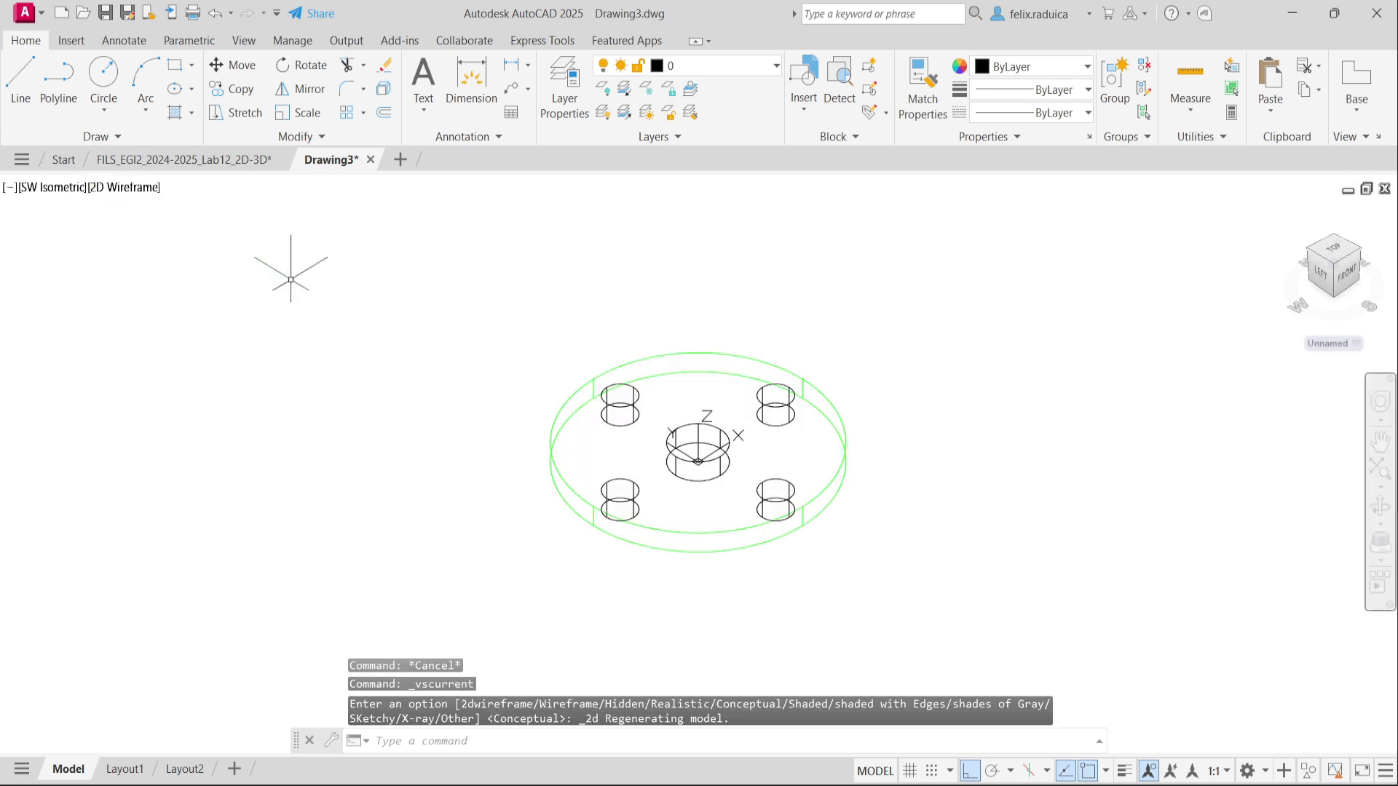
key(Escape)
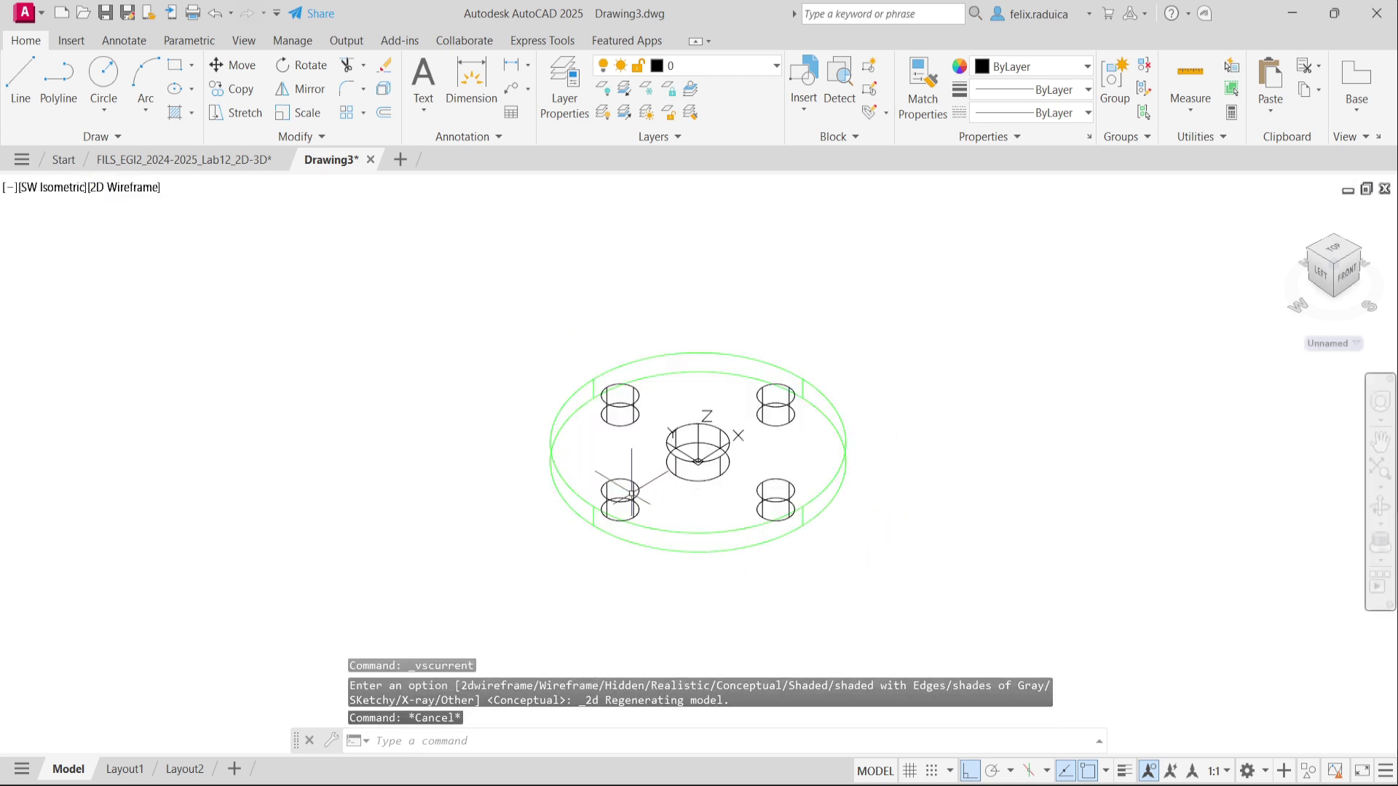
Assign the four bolt-hole cylinders and the central bore cylinder to the Inside layer and clear the selection.
click(630, 494)
click(625, 400)
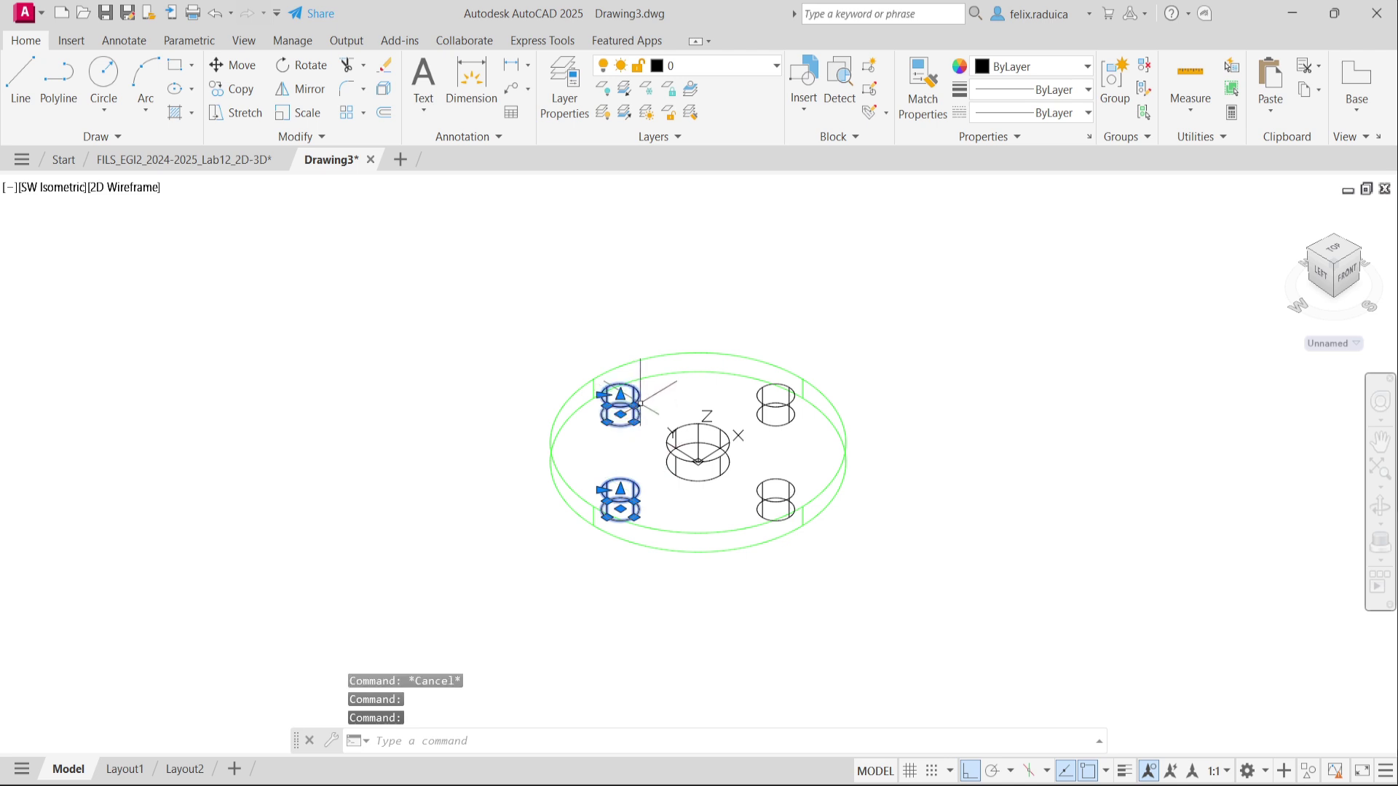
click(787, 397)
click(726, 435)
click(772, 506)
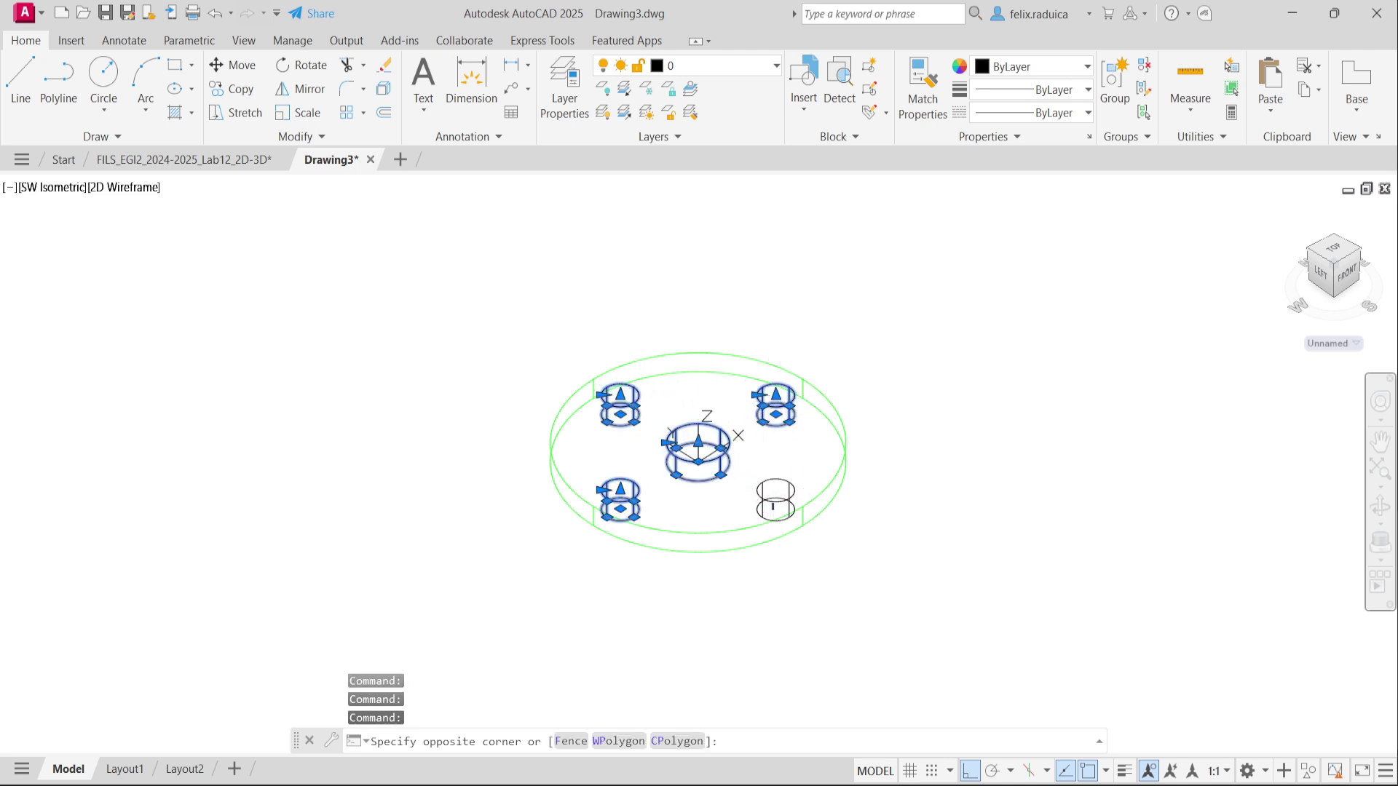
click(783, 488)
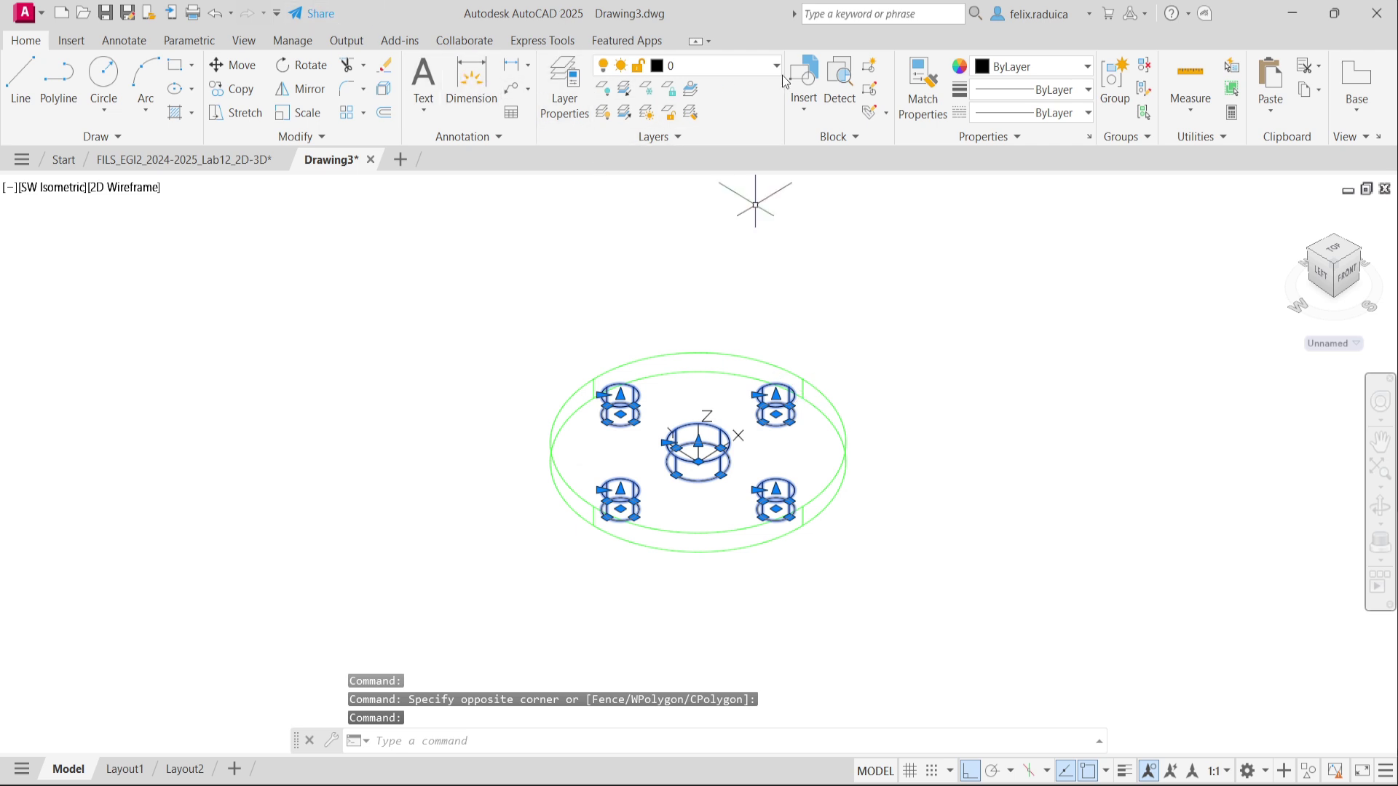
click(728, 64)
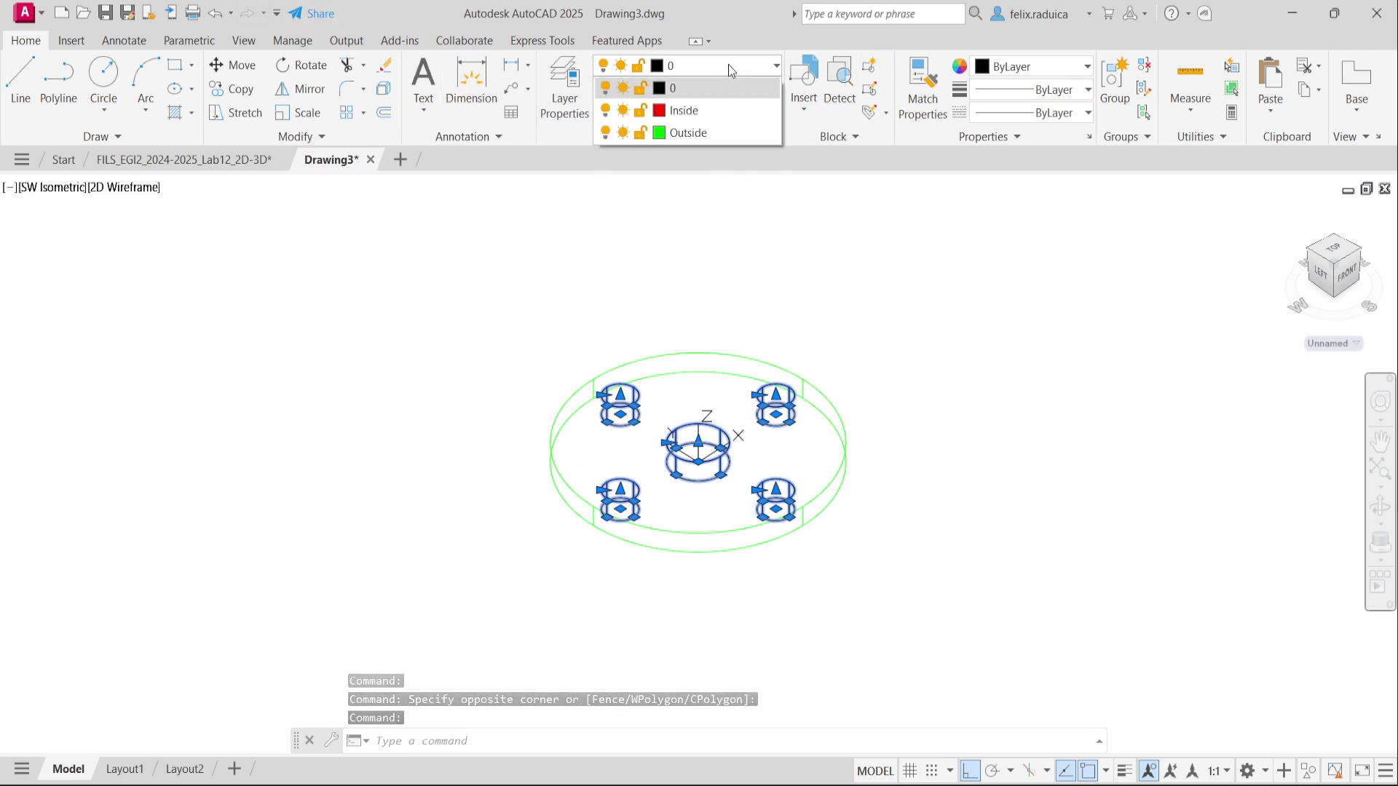
click(695, 113)
key(Escape)
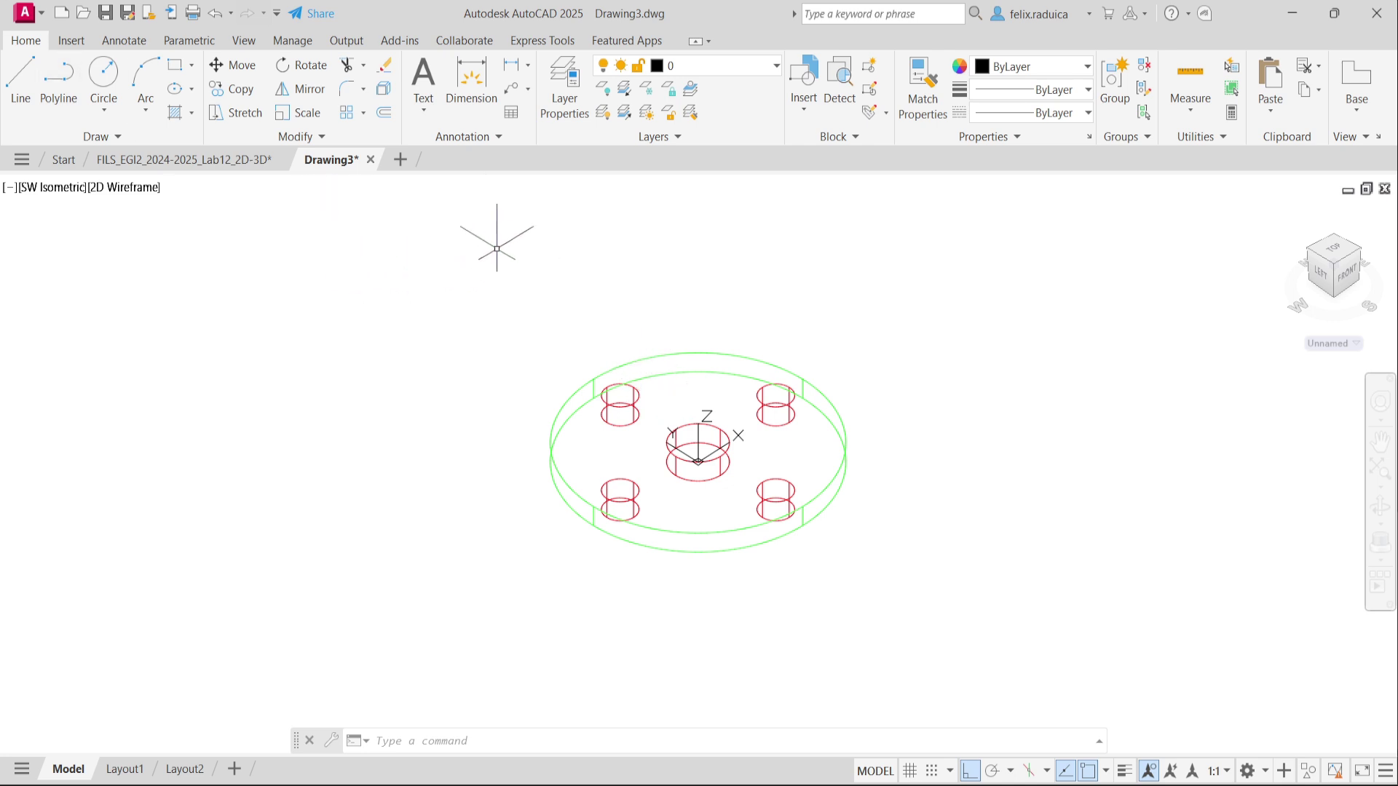
In the FILS_EGI2_2024-2025_Lab12_2D-3D drawing, add a radius dimension to the elbow's centreline arc, placing its text inside the bend.
click(202, 159)
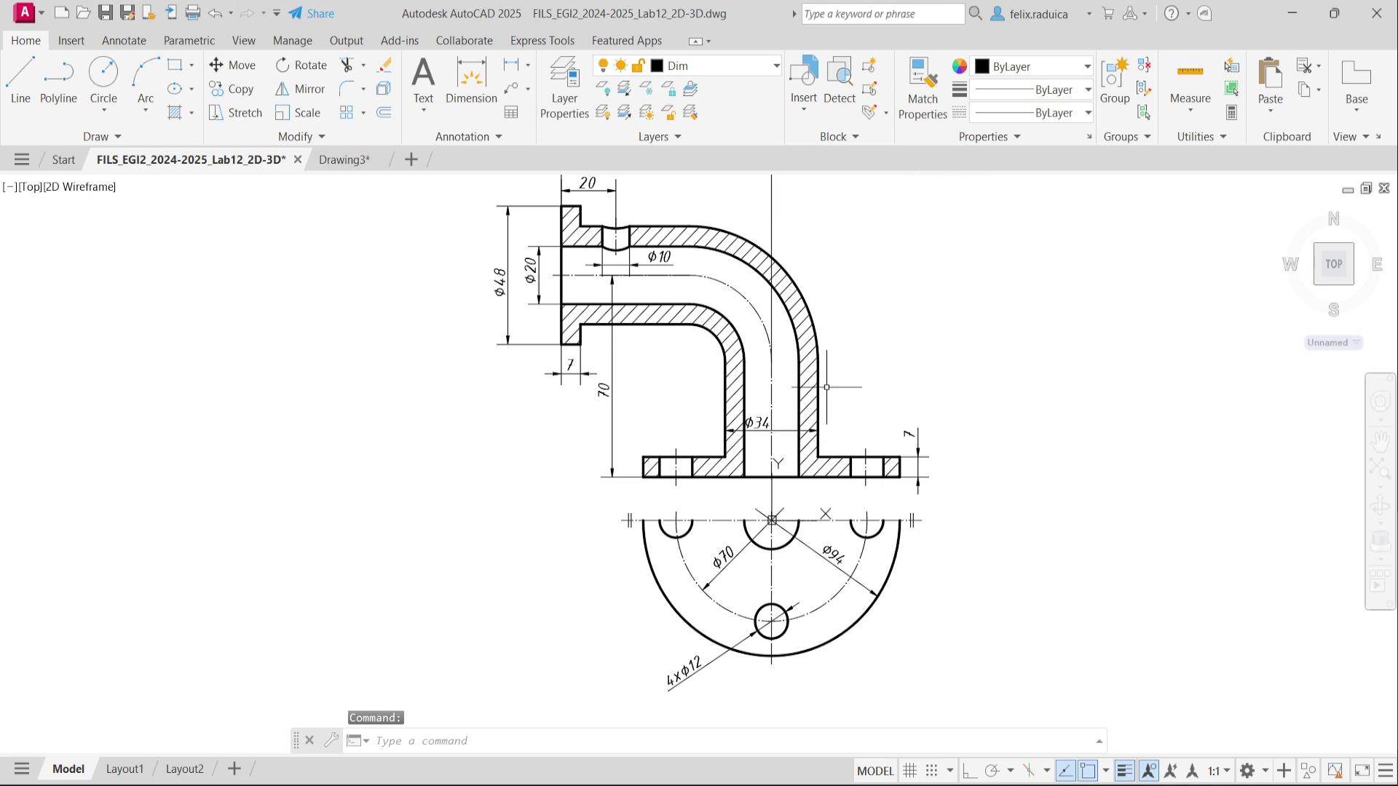
scroll(716, 402, down, 2)
scroll(659, 398, up, 2)
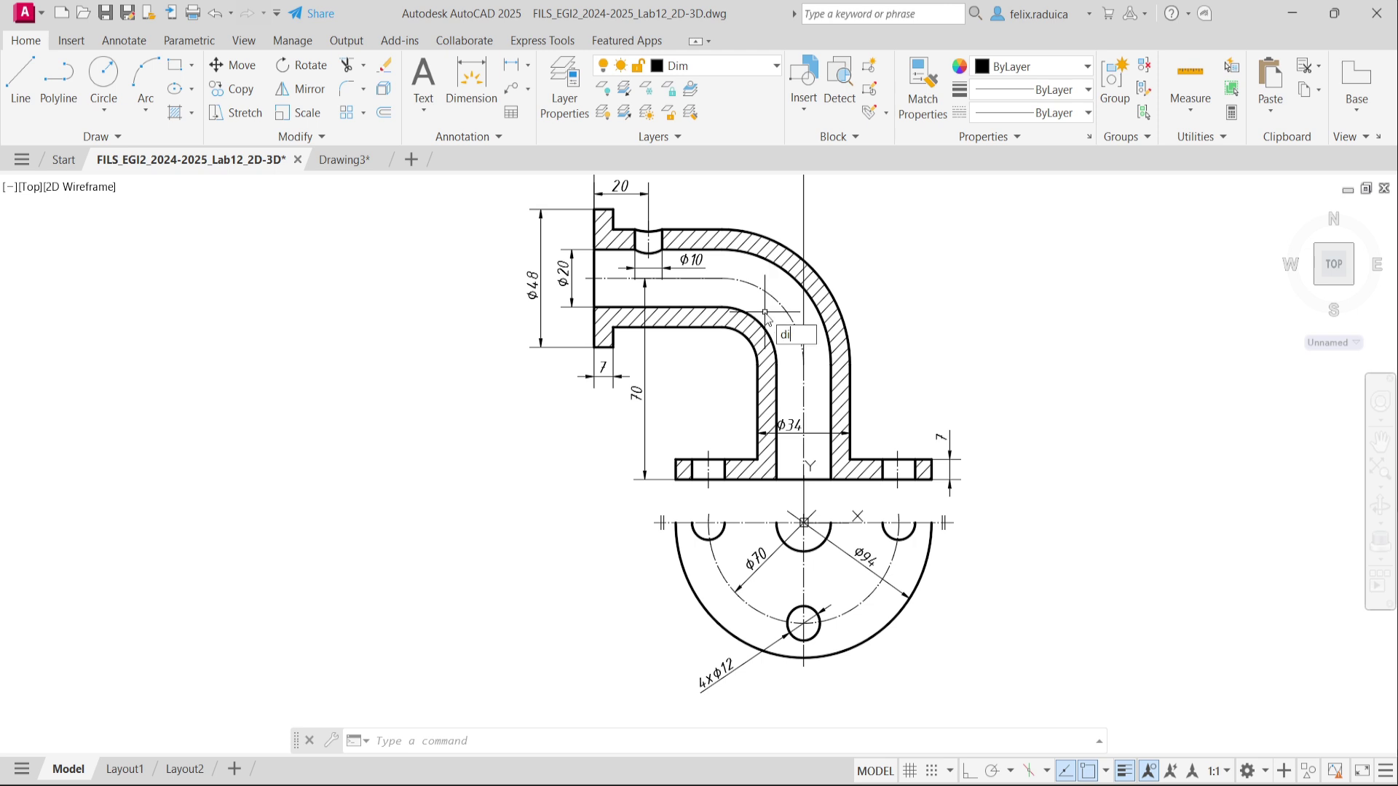
key(Return)
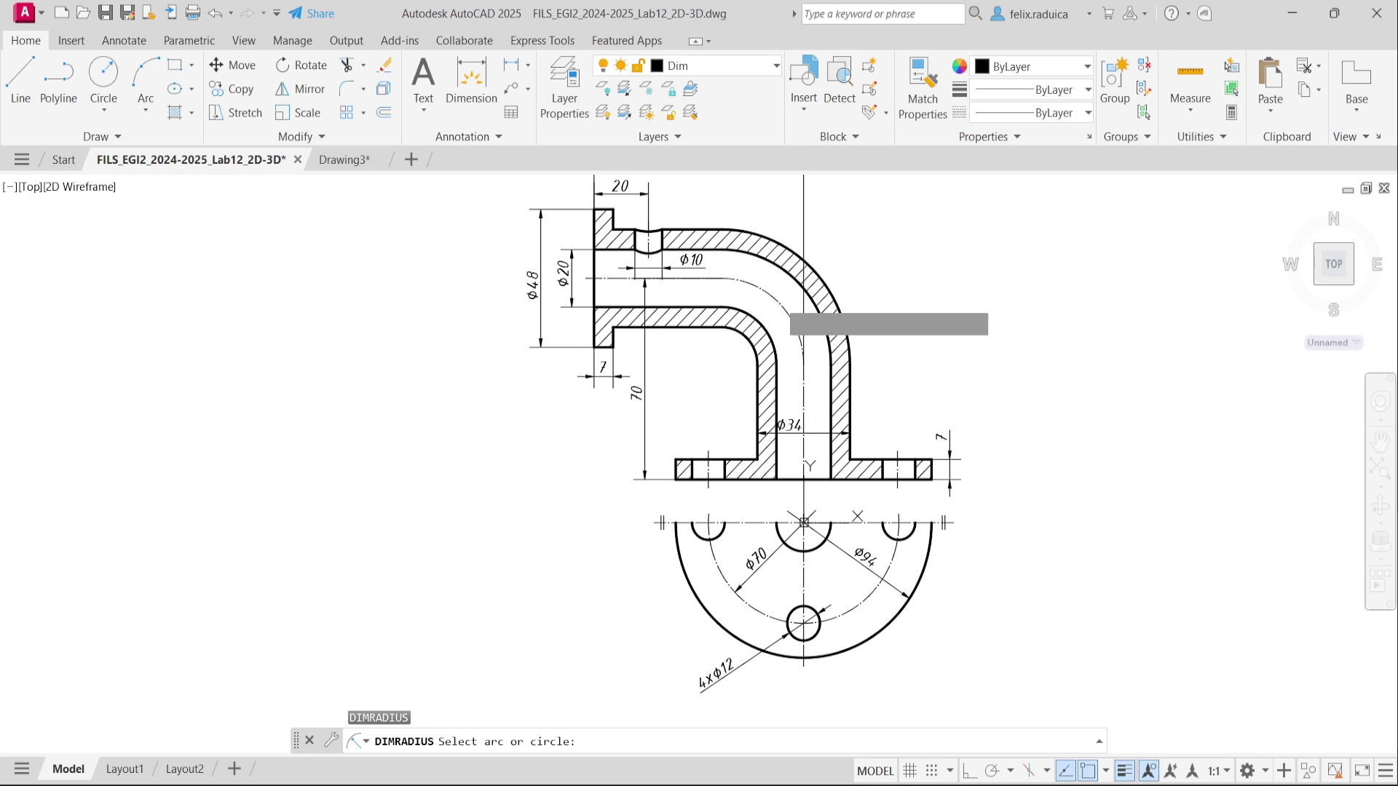
click(749, 313)
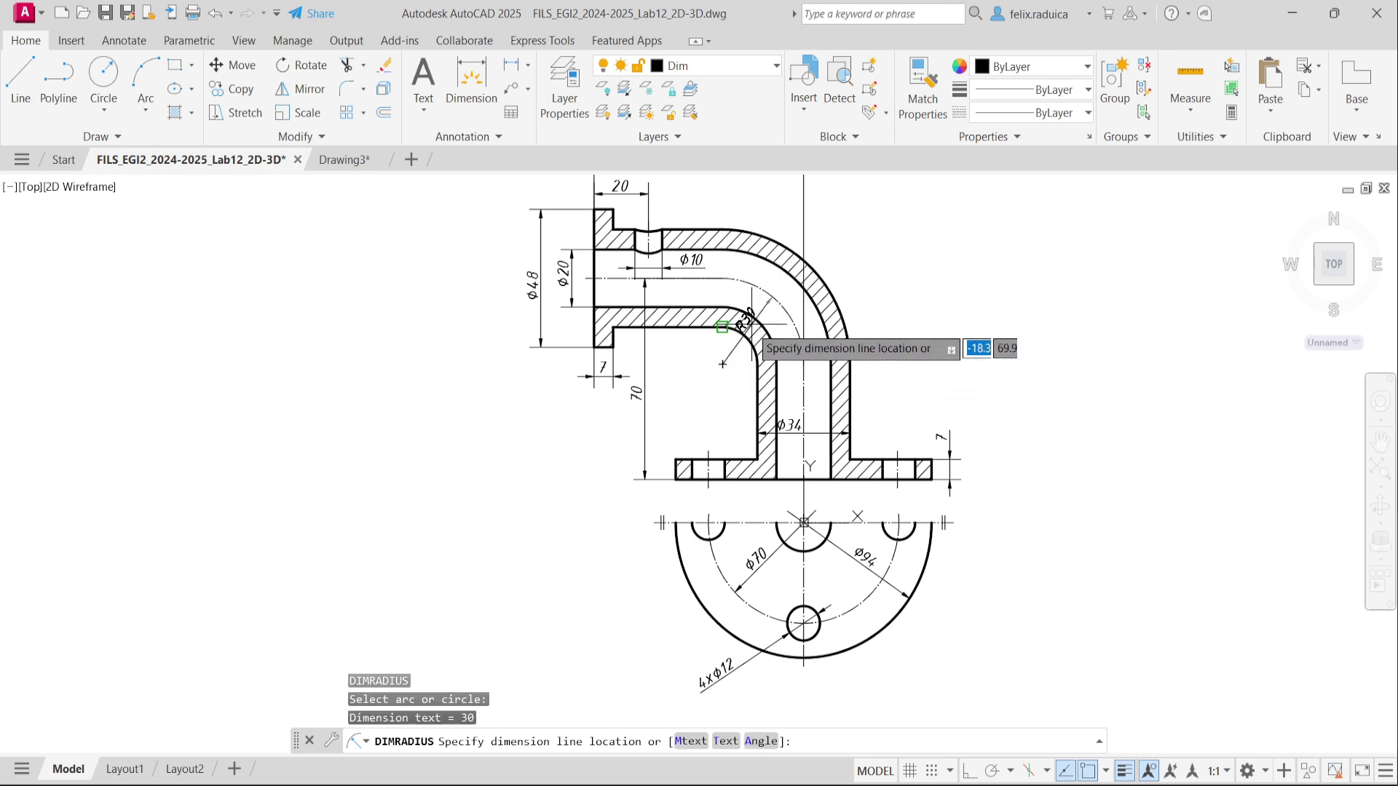
scroll(769, 311, up, 4)
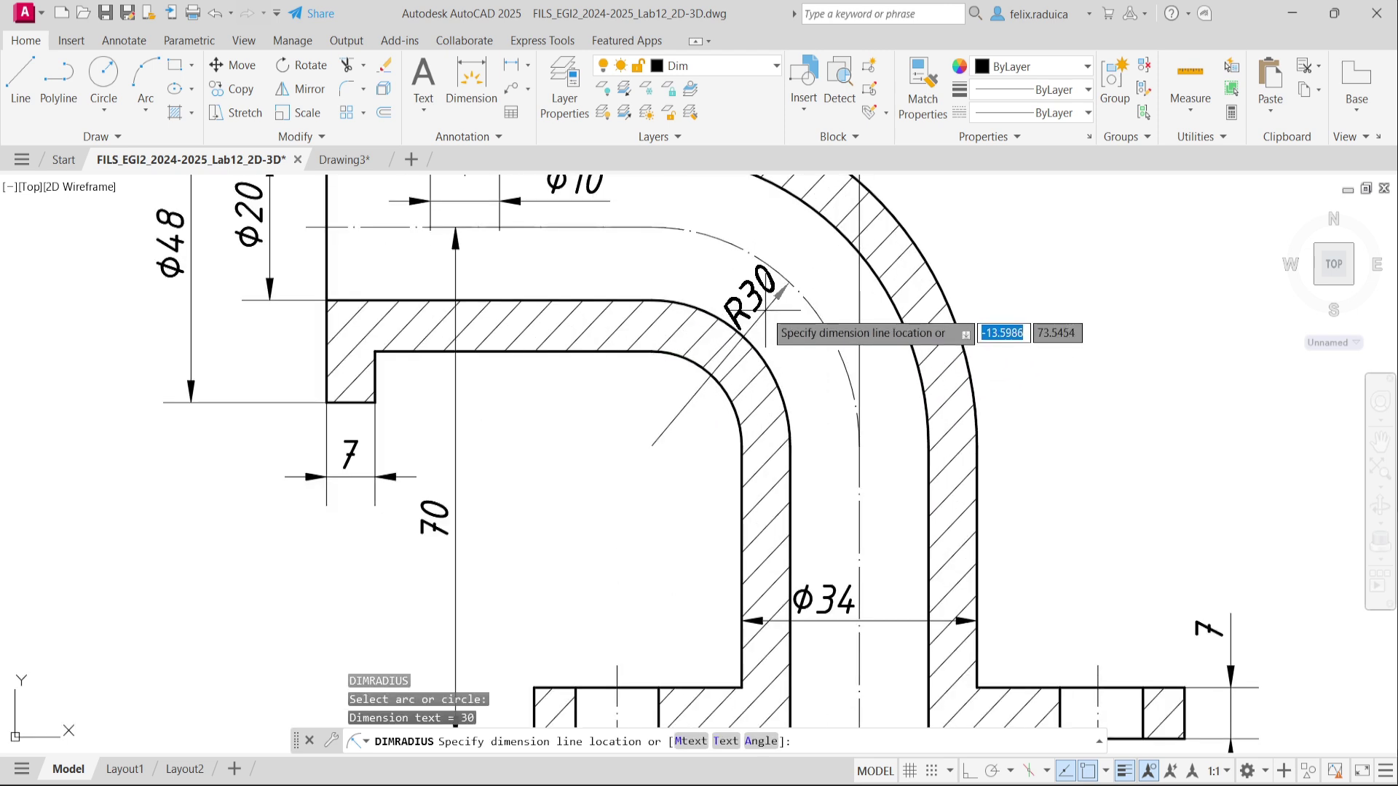
click(682, 435)
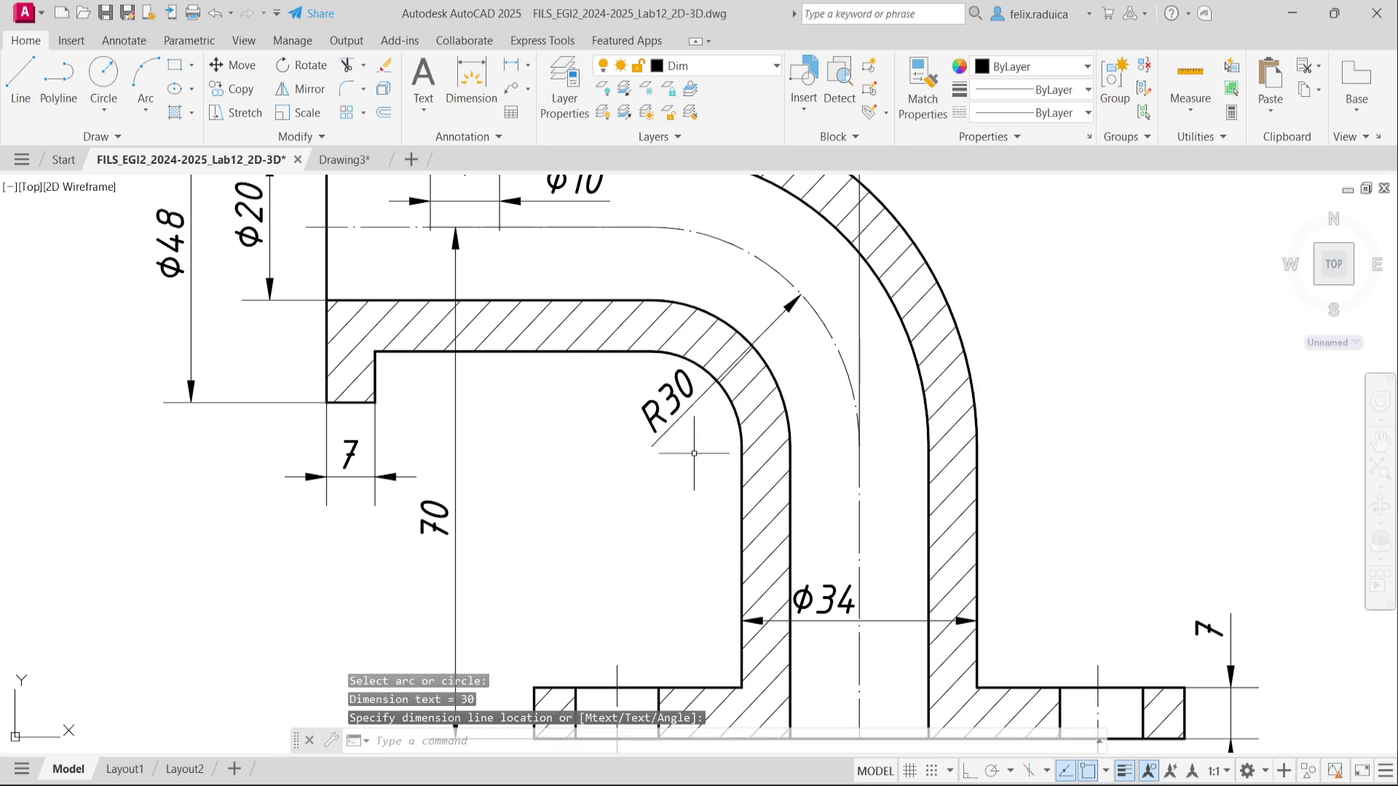
scroll(696, 463, down, 2)
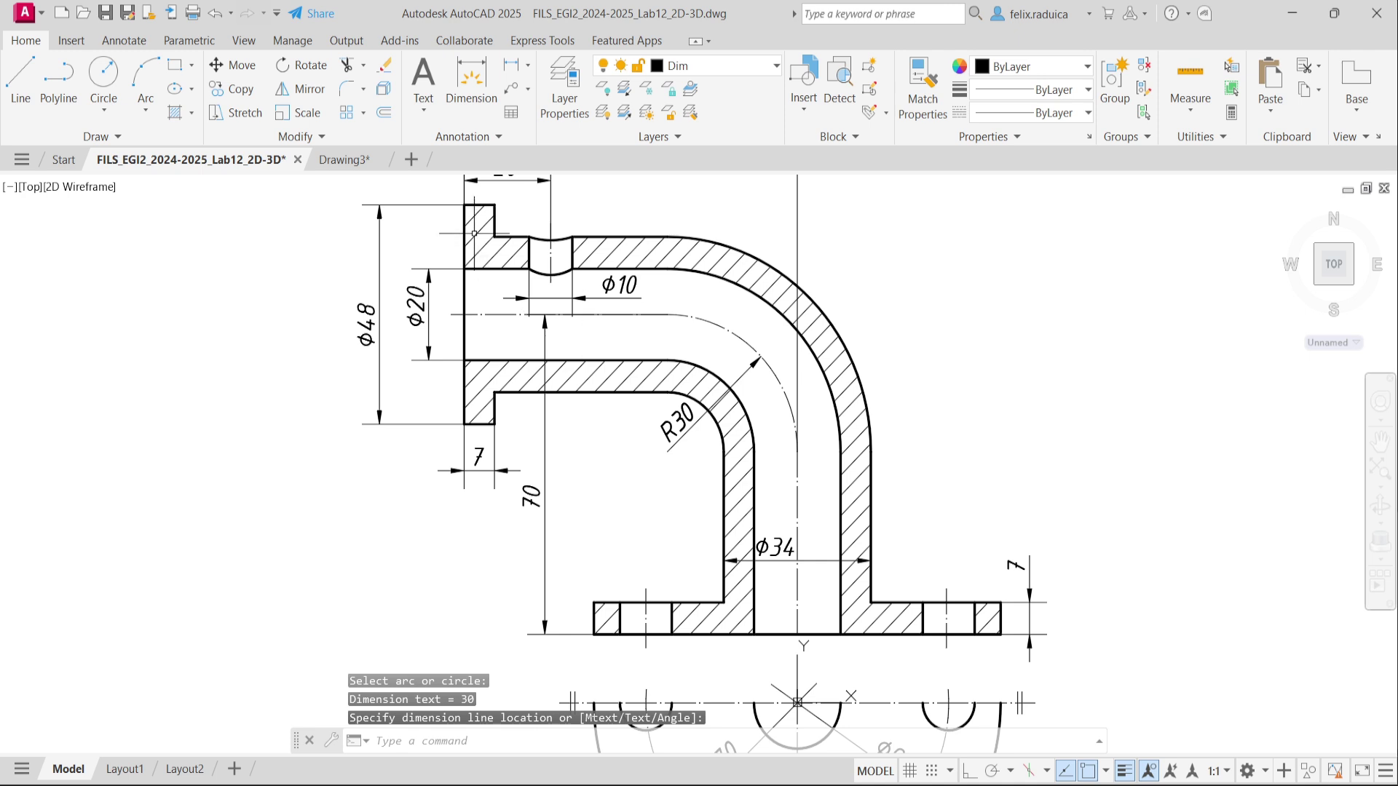
scroll(588, 424, down, 2)
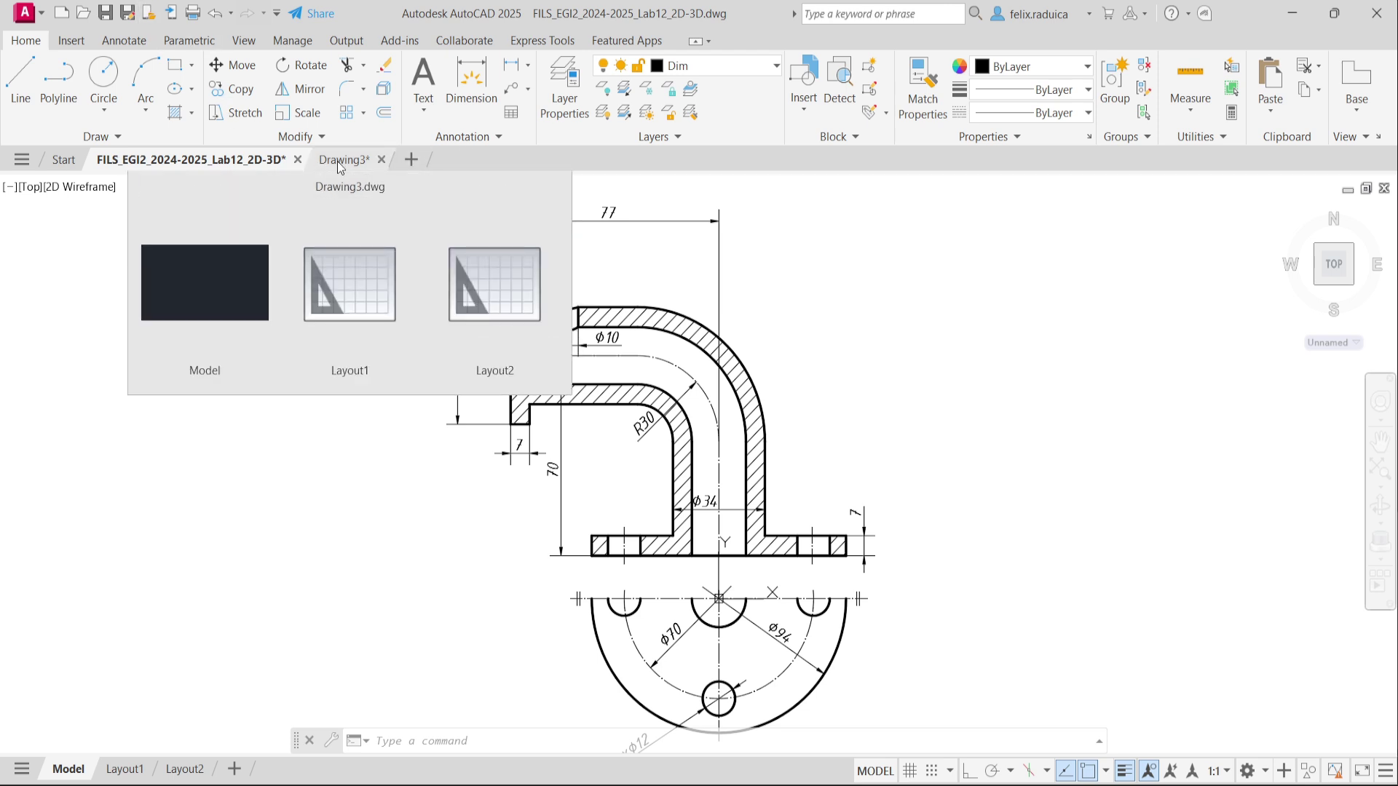
Return to Drawing3 and switch the model to the Top view.
click(339, 160)
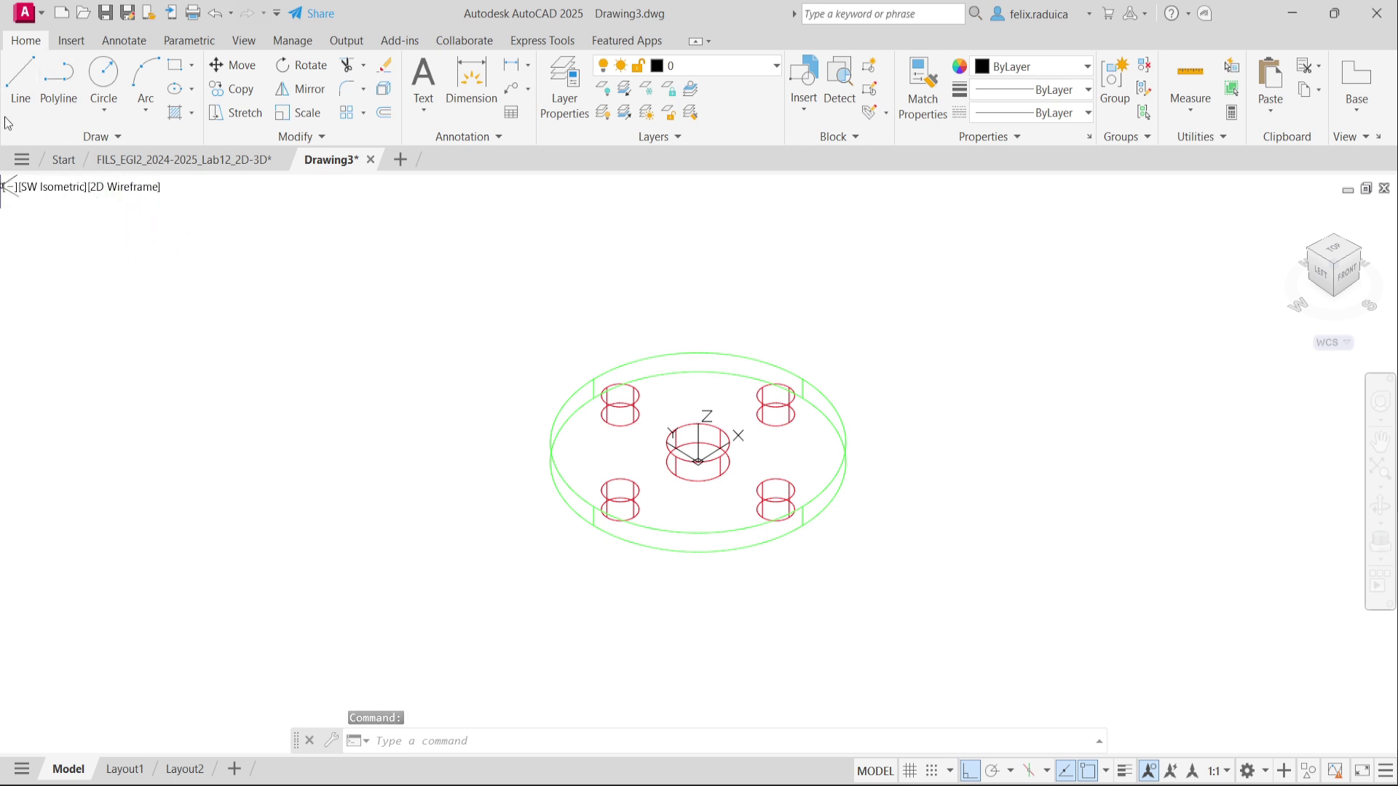
click(50, 185)
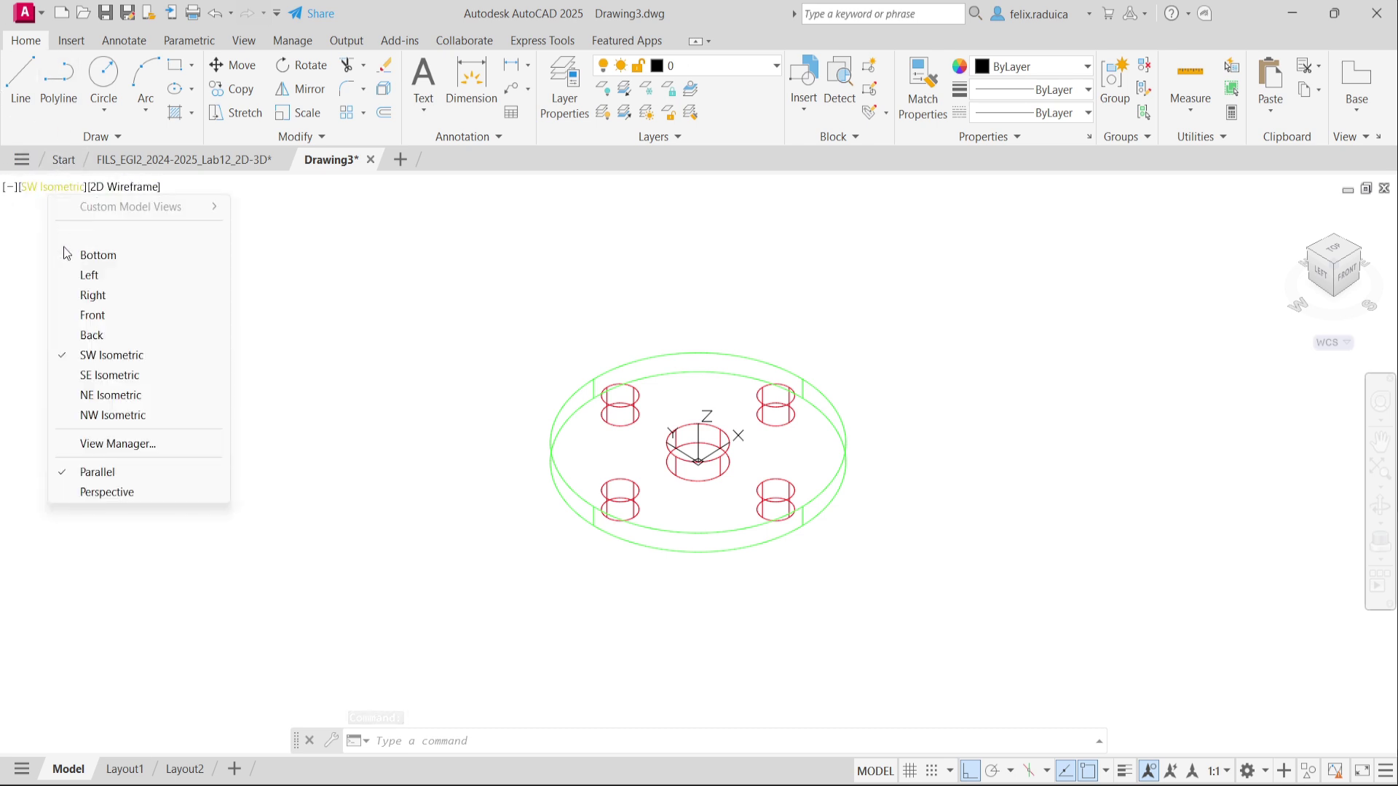
click(122, 240)
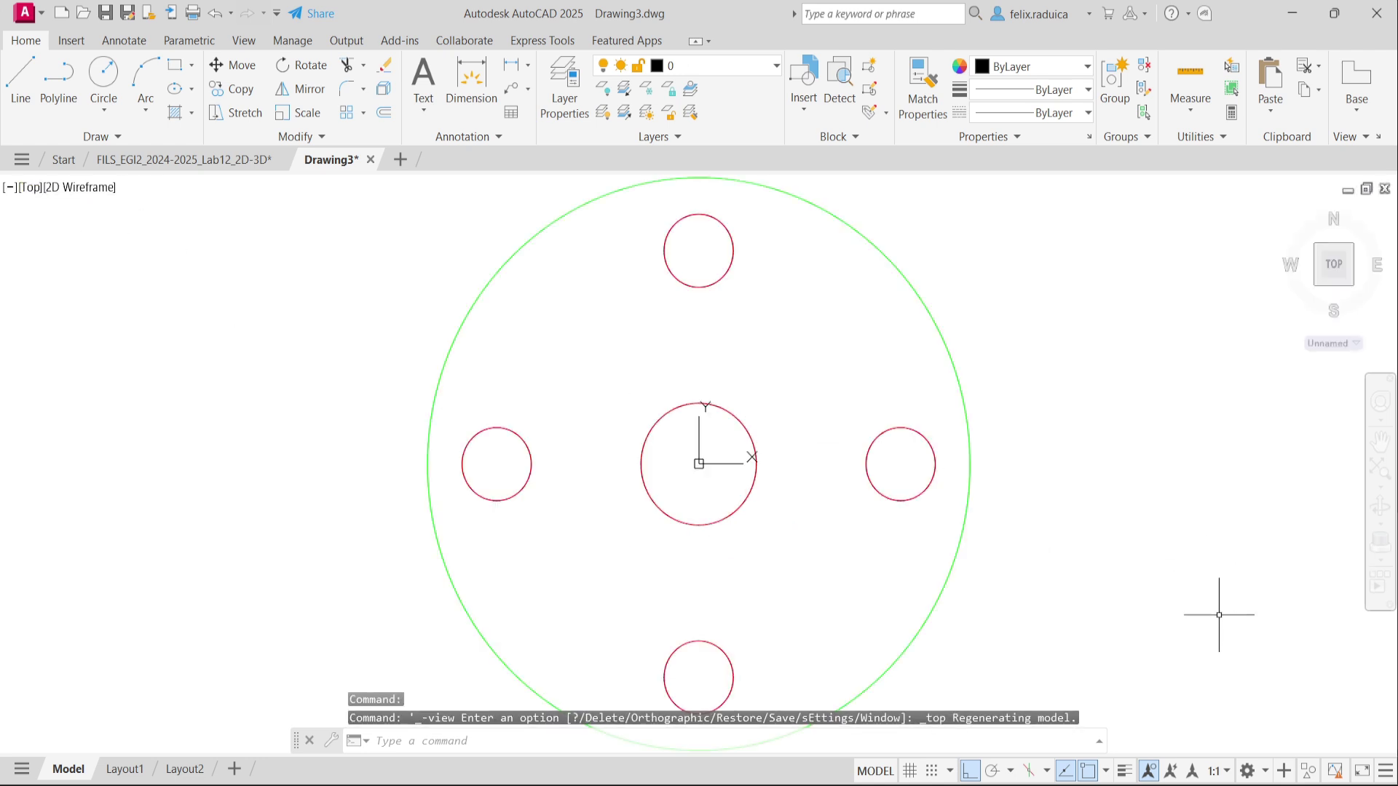
Draw the elbow's centreline path beside the flange as connected lines, 70 vertically upward and 77 horizontally away from the flange.
scroll(664, 457, down, 6)
middle_drag(630, 495, 765, 456)
middle_drag(621, 461, 748, 455)
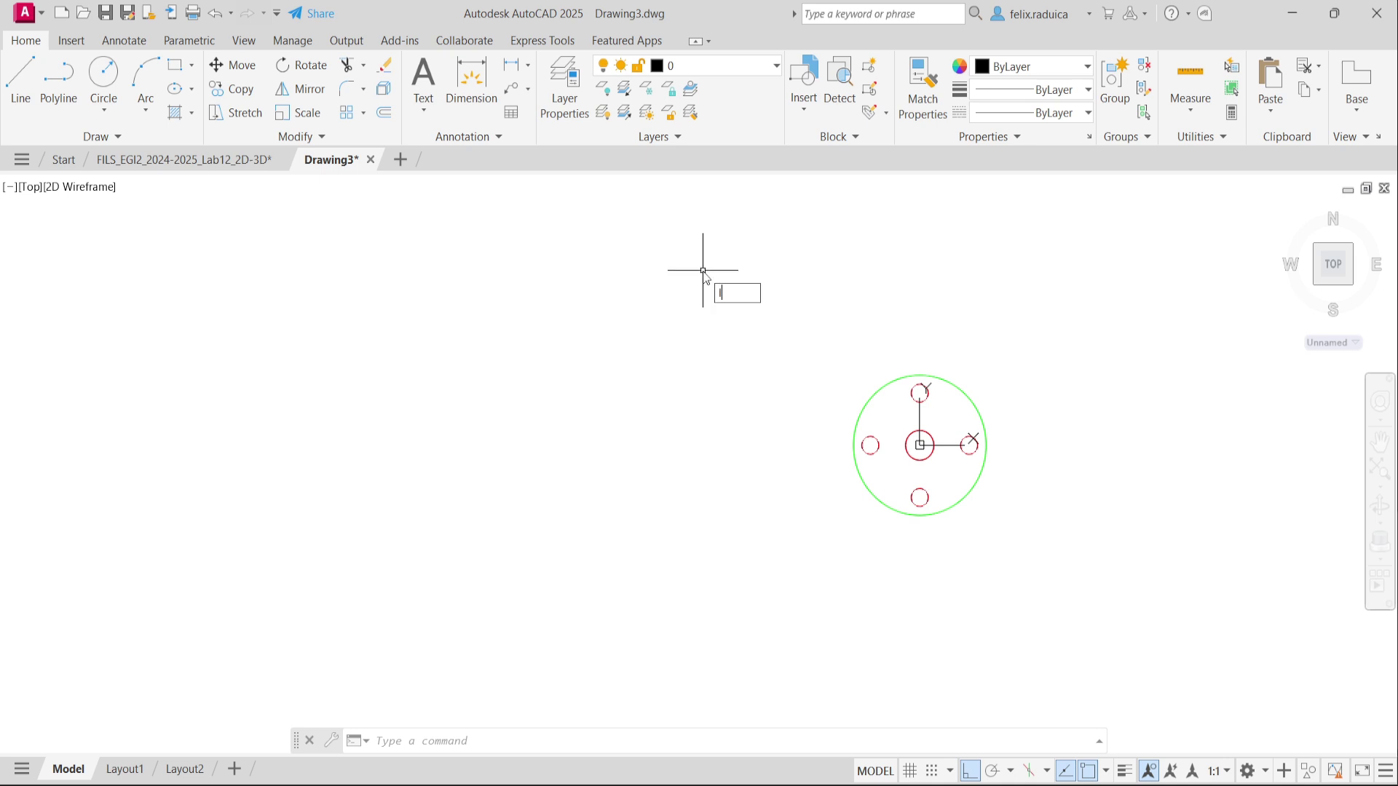
key(Return)
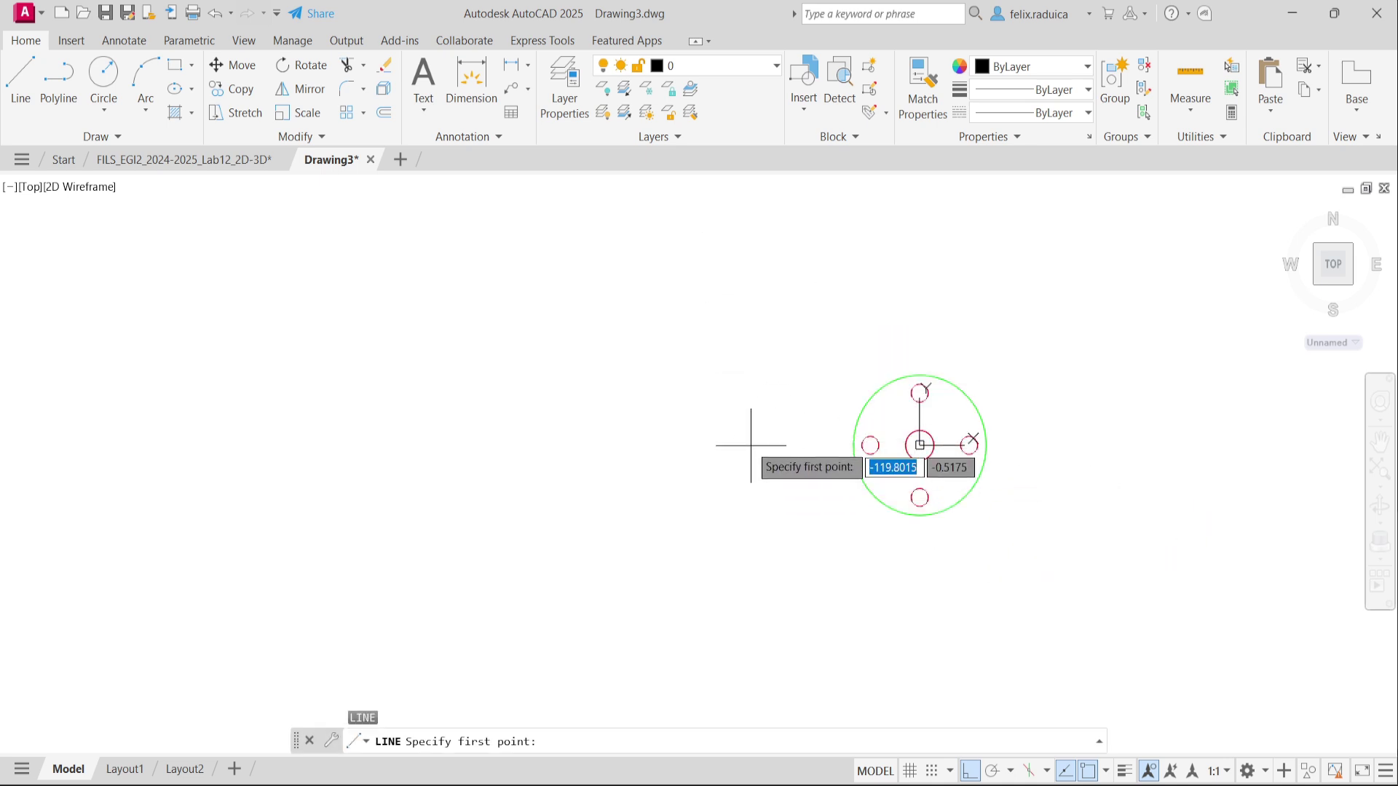
click(725, 478)
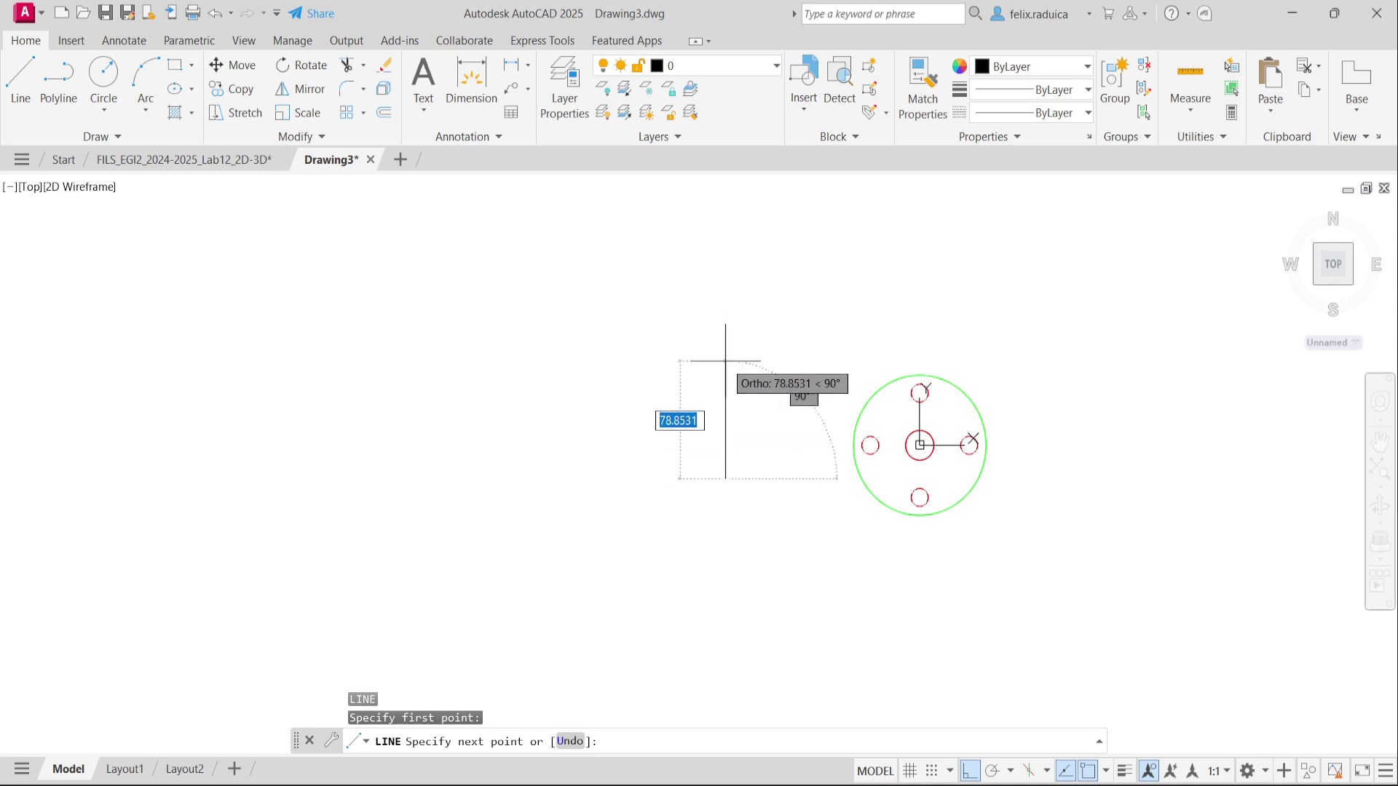
text(70)
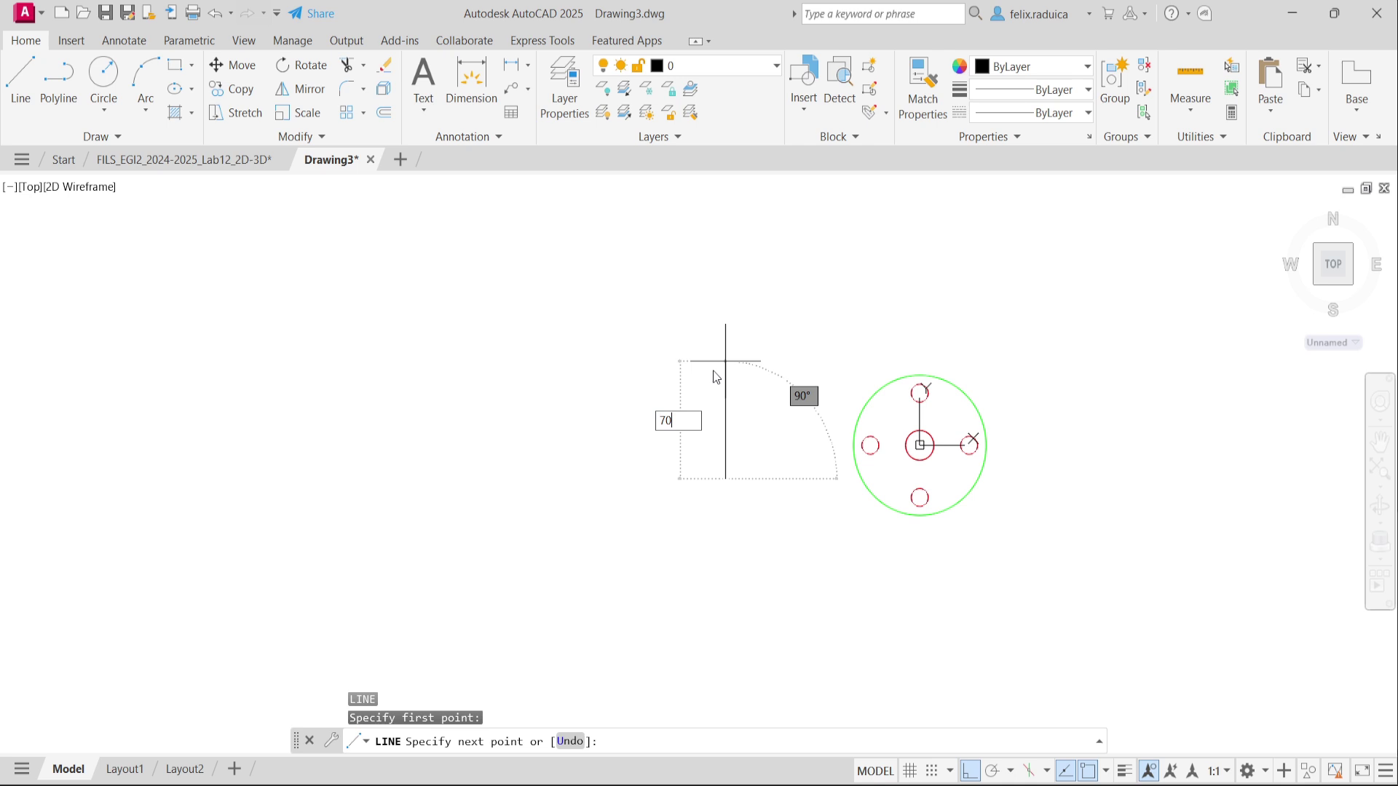
key(Return)
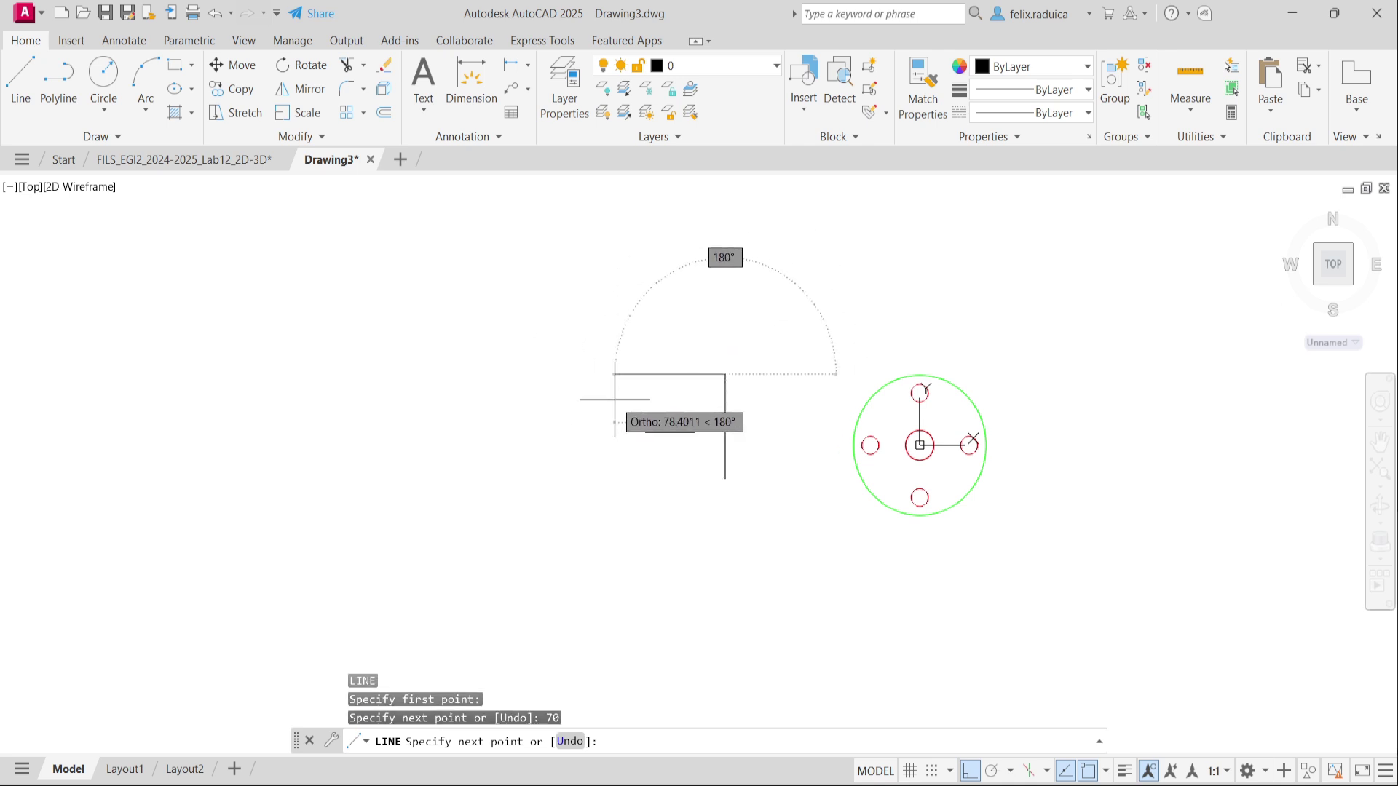
text(77)
key(Return)
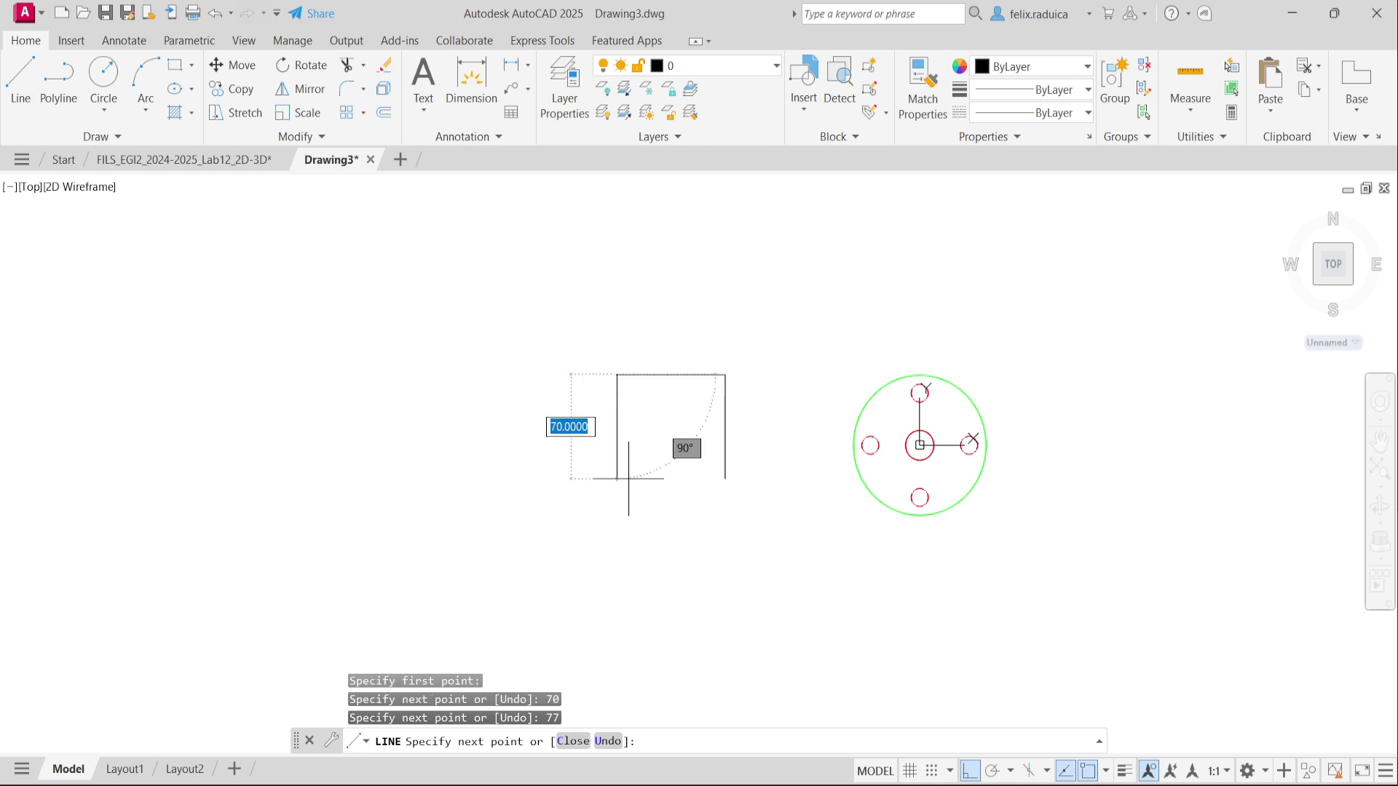
key(Return)
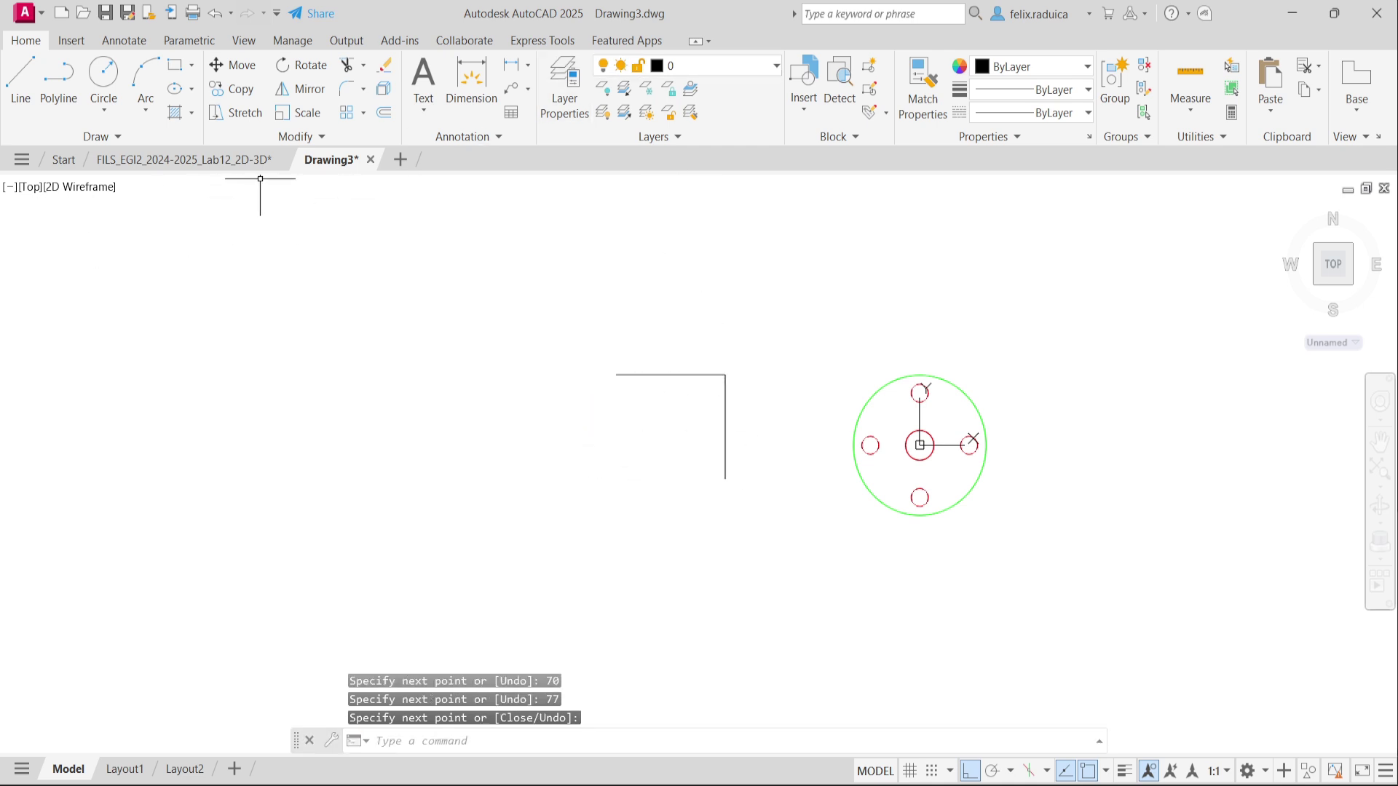
Fillet the corner between the path's vertical and horizontal lines with a radius of 30, after checking the lab drawing.
click(227, 162)
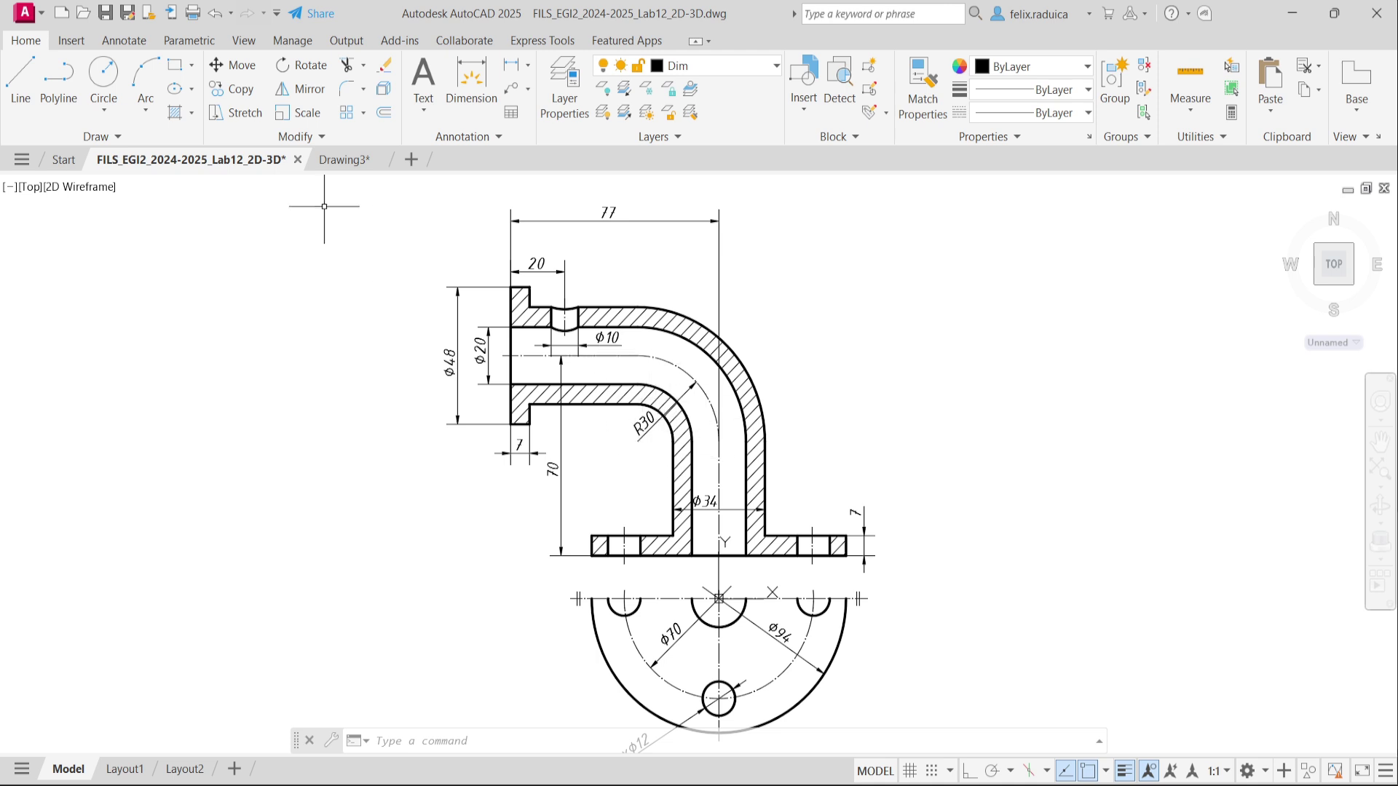
click(353, 164)
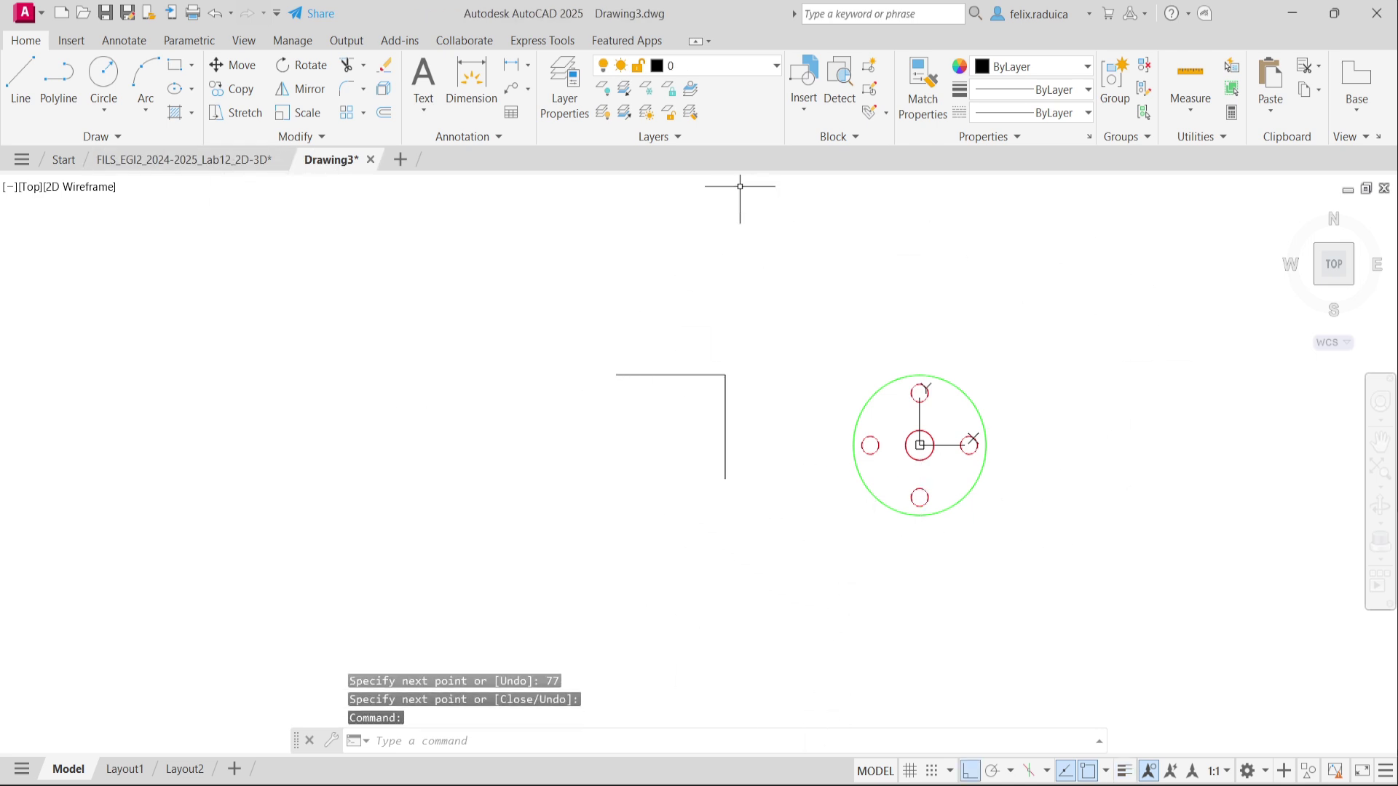
scroll(521, 342, down, 4)
scroll(581, 375, up, 2)
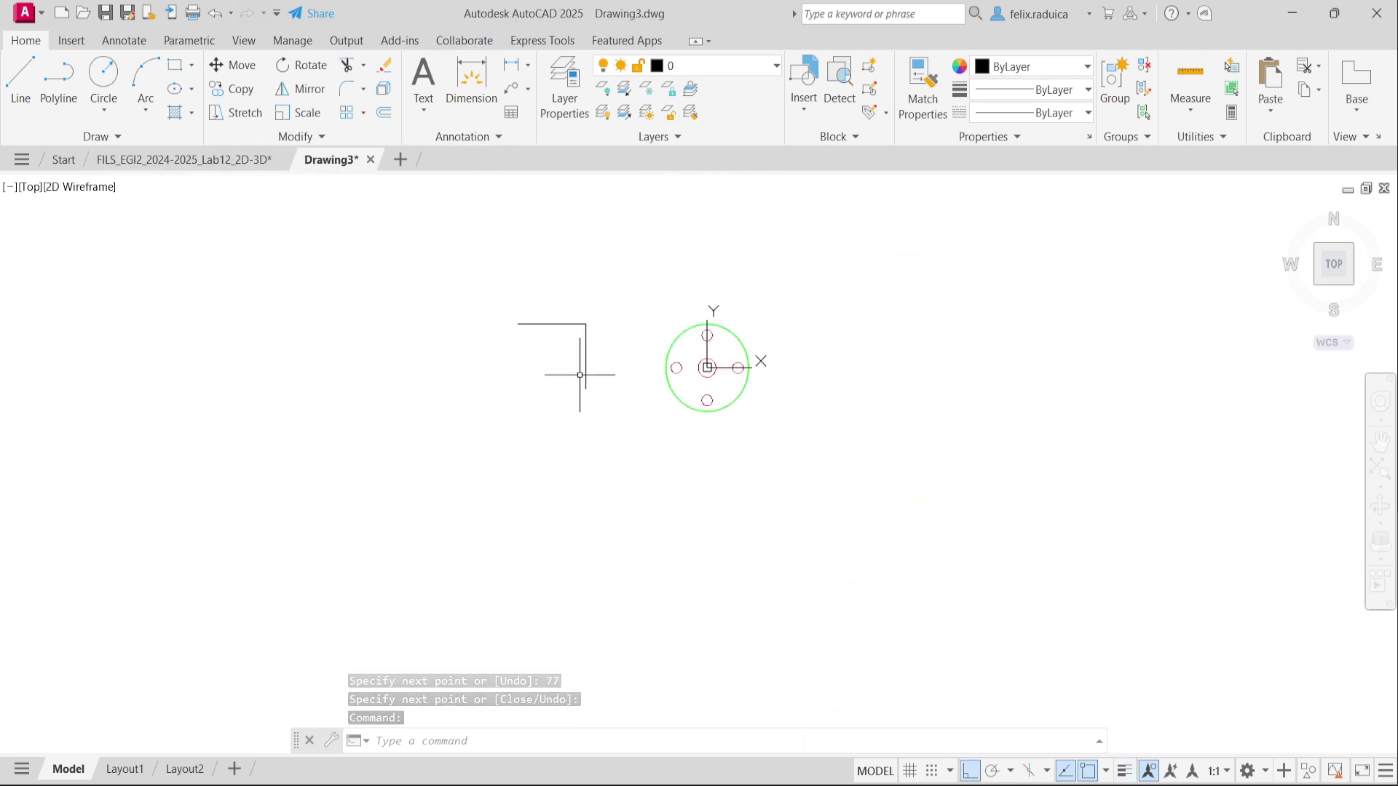
text(F)
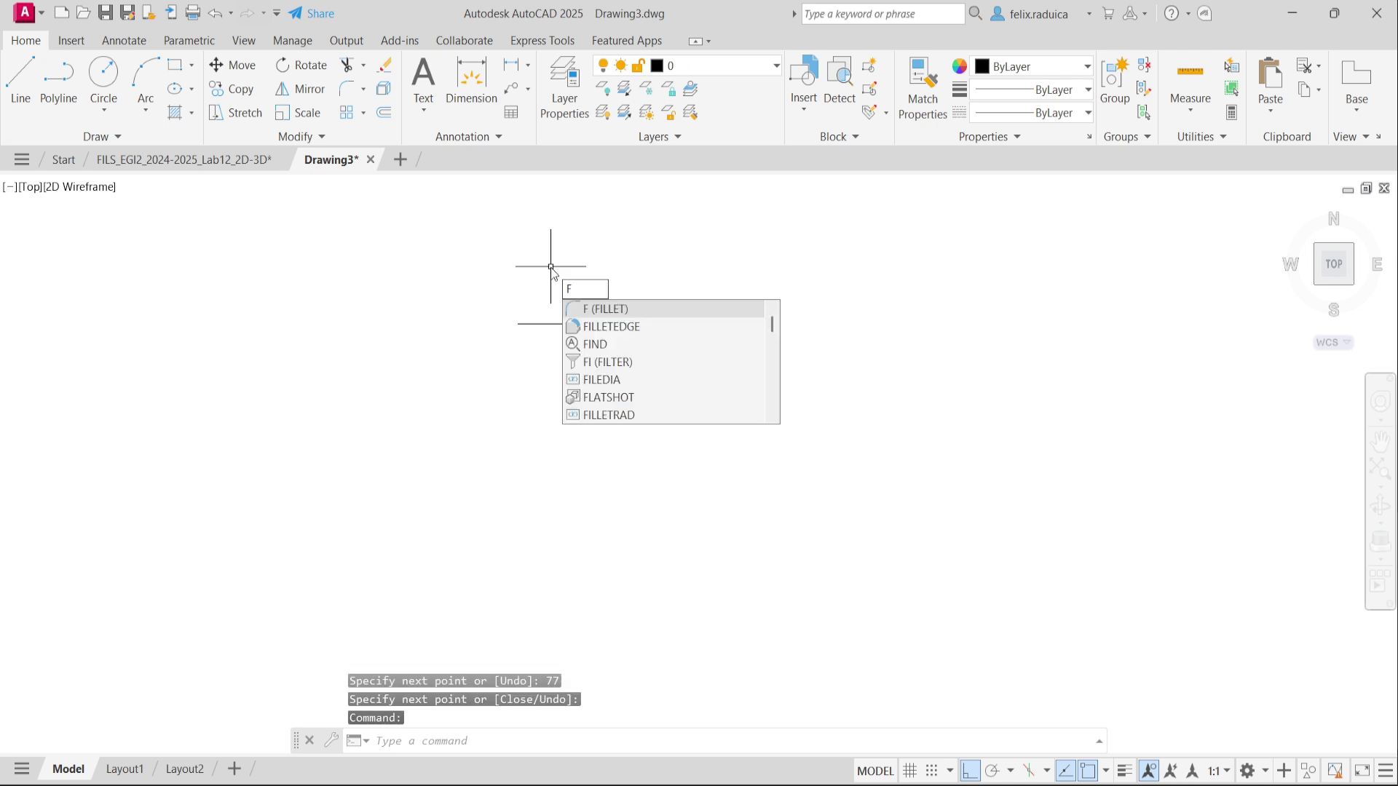
text(ILLet)
key(Return)
text(r)
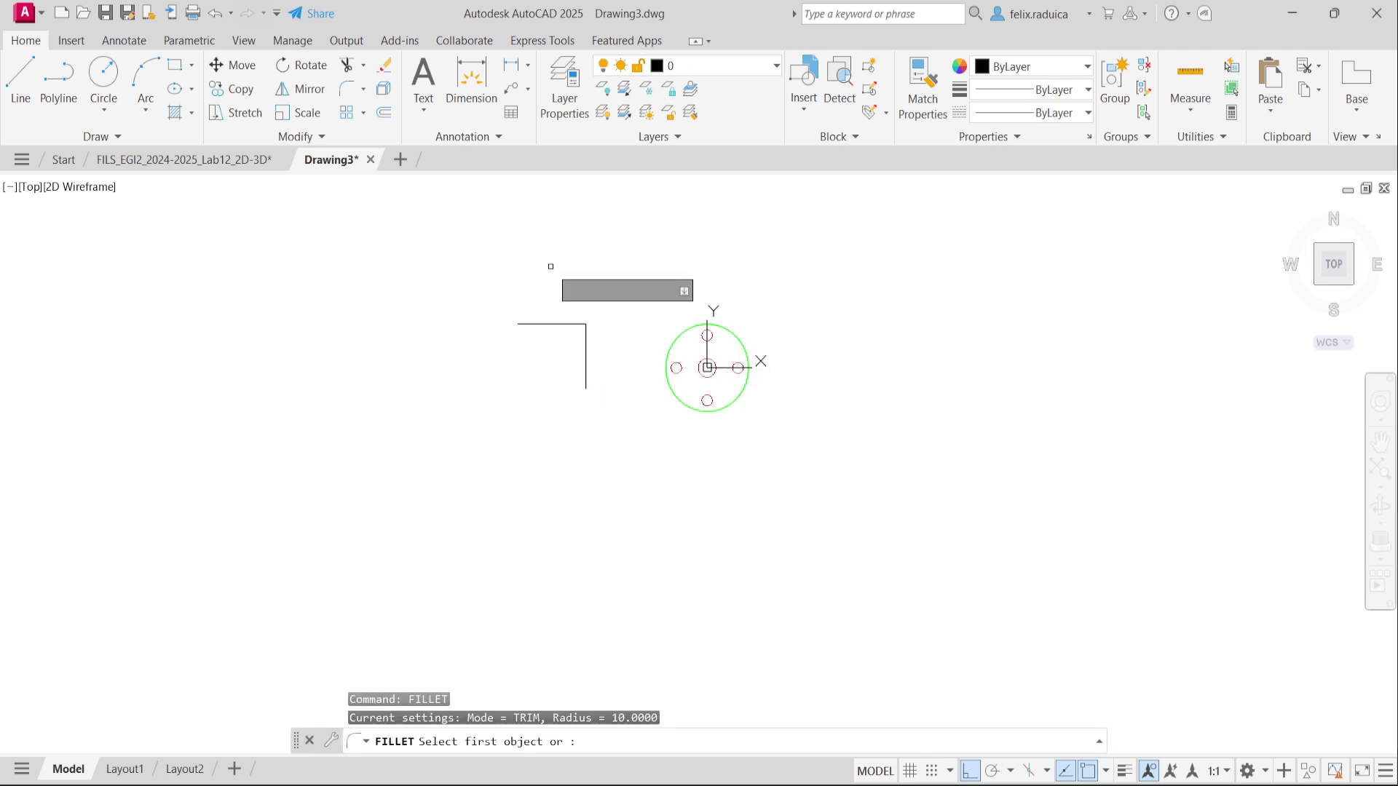
key(Return)
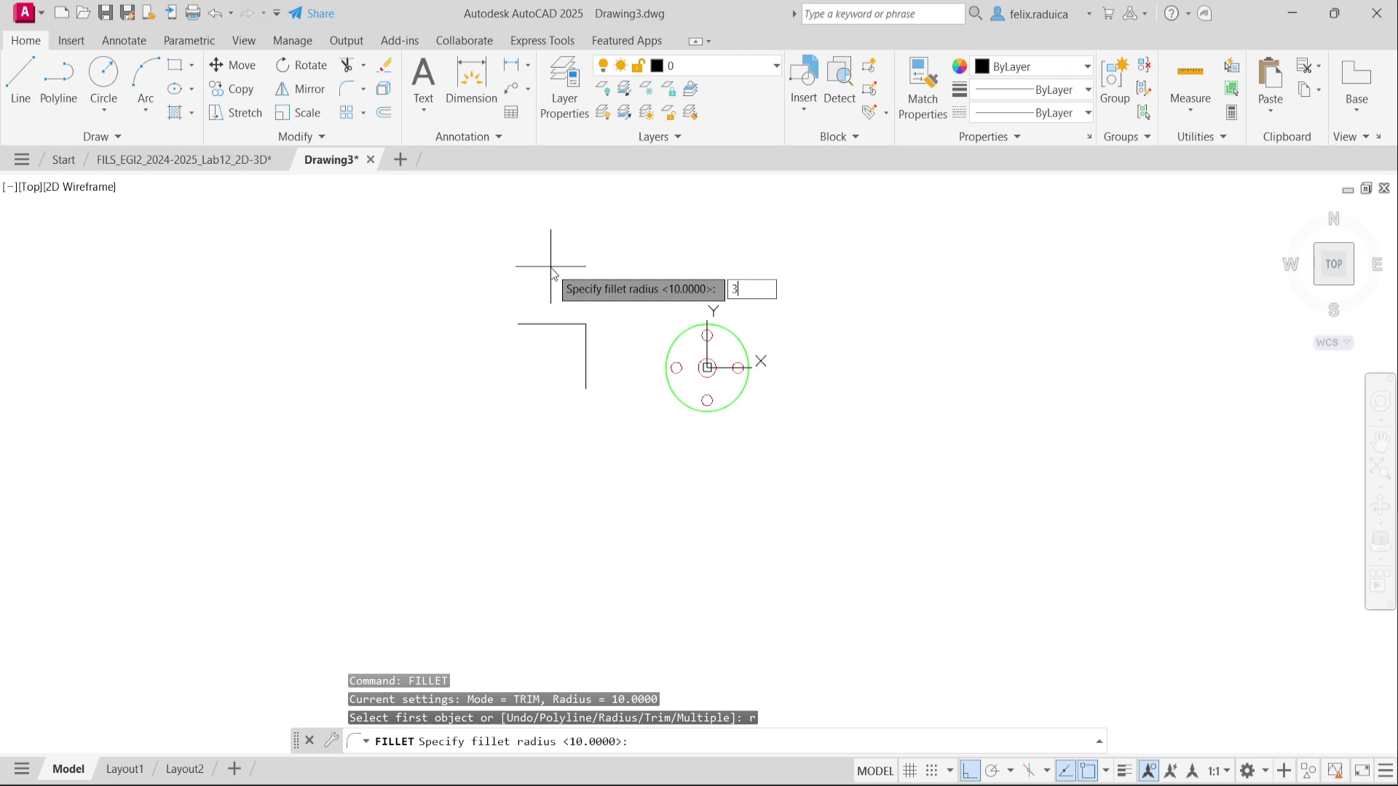
key(Return)
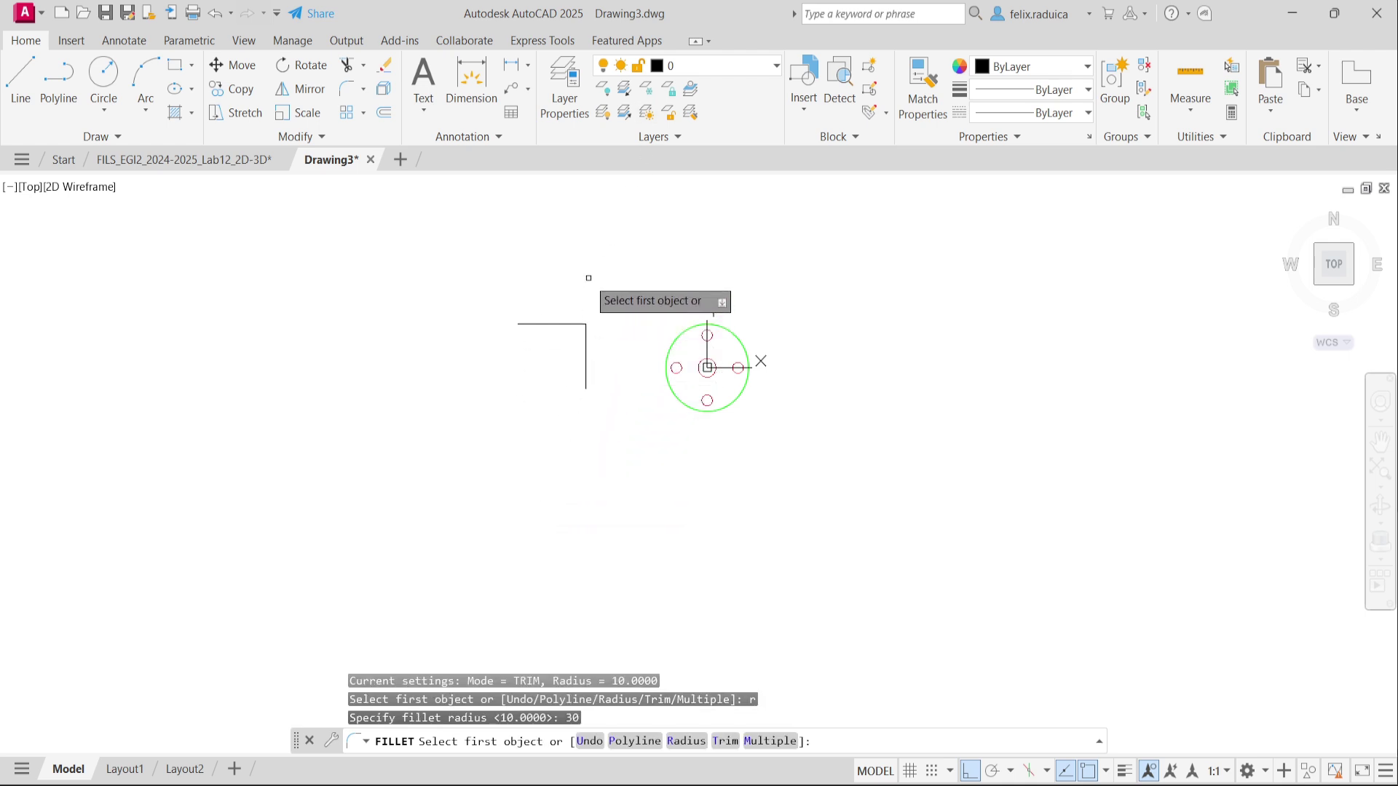
scroll(588, 281, up, 4)
click(576, 412)
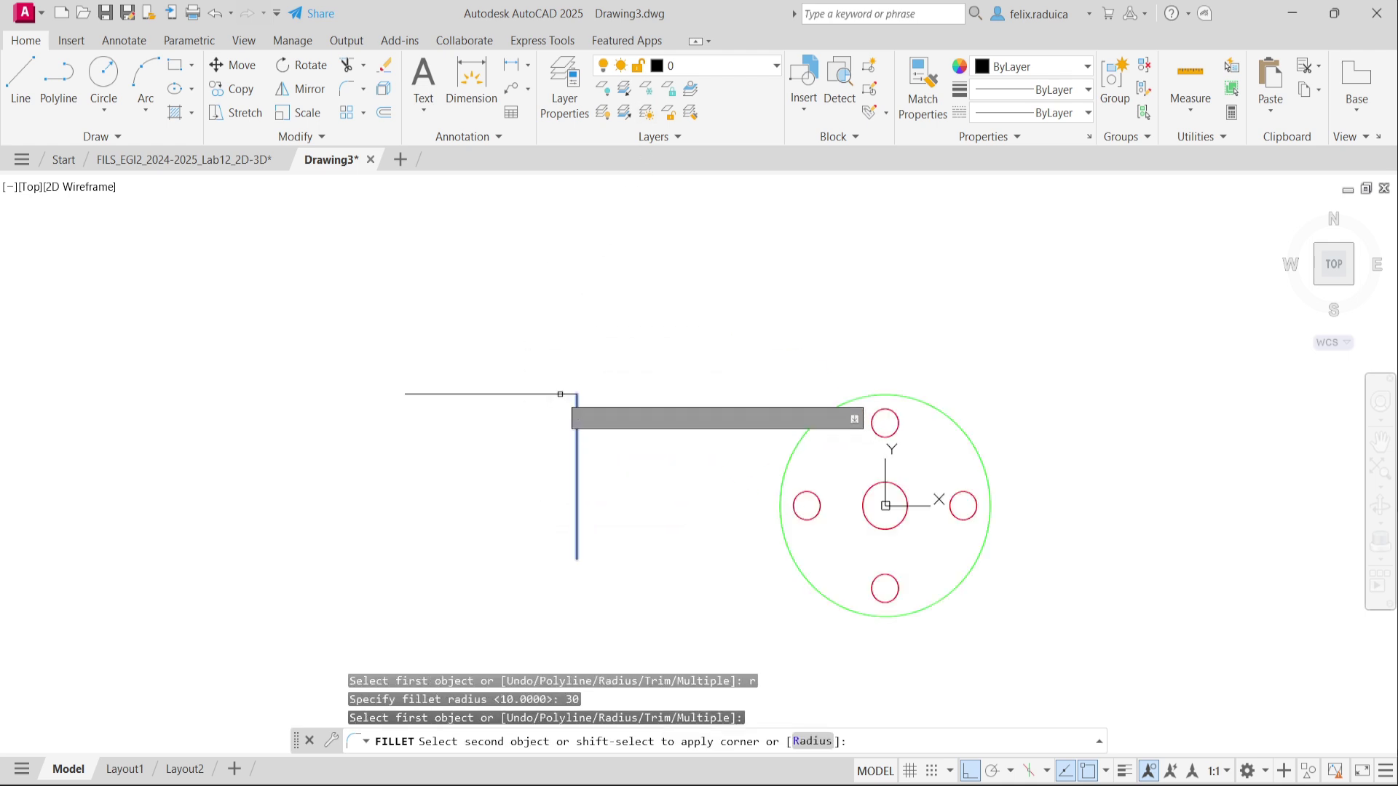
click(559, 393)
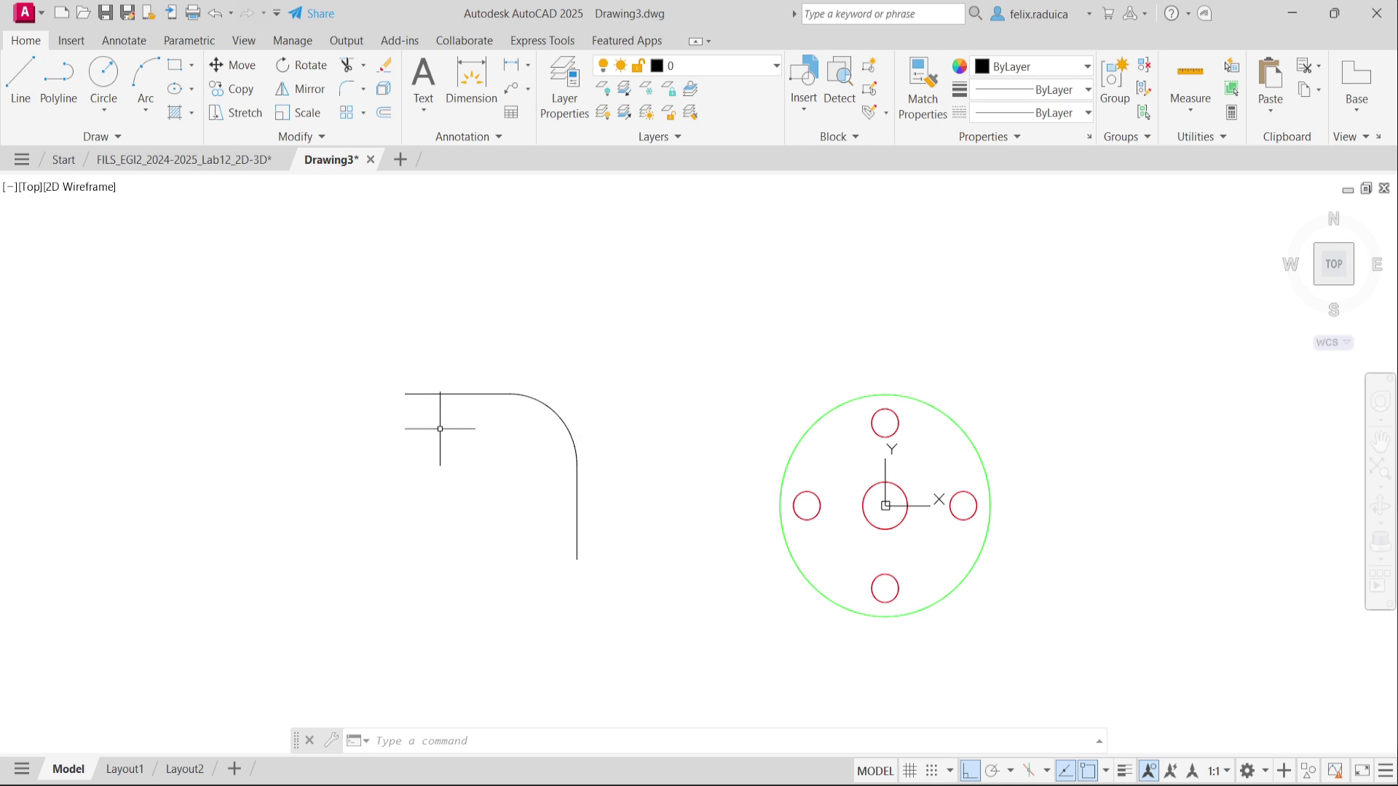
Add a horizontal linear dimension above the centreline path, between its two endpoints.
text(DI)
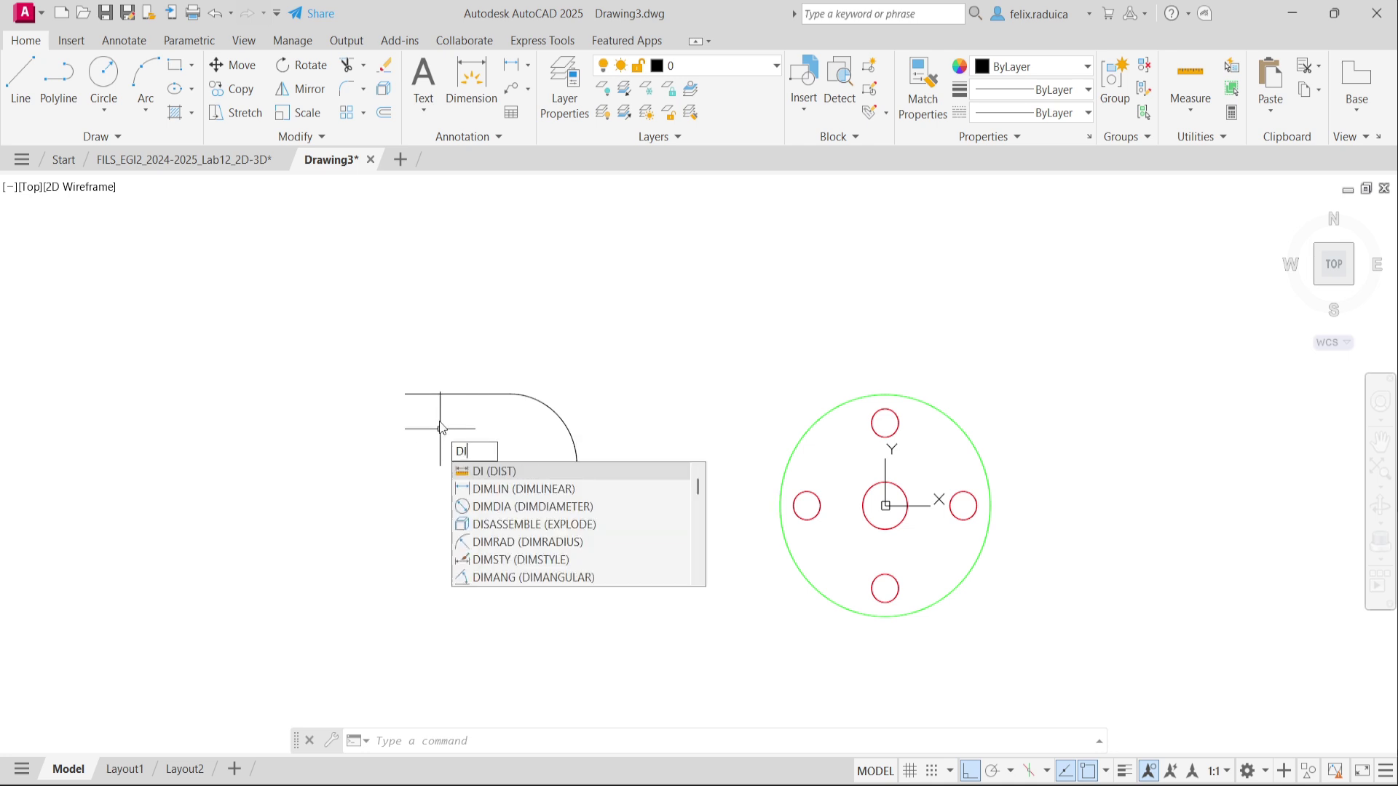
text(MLIN)
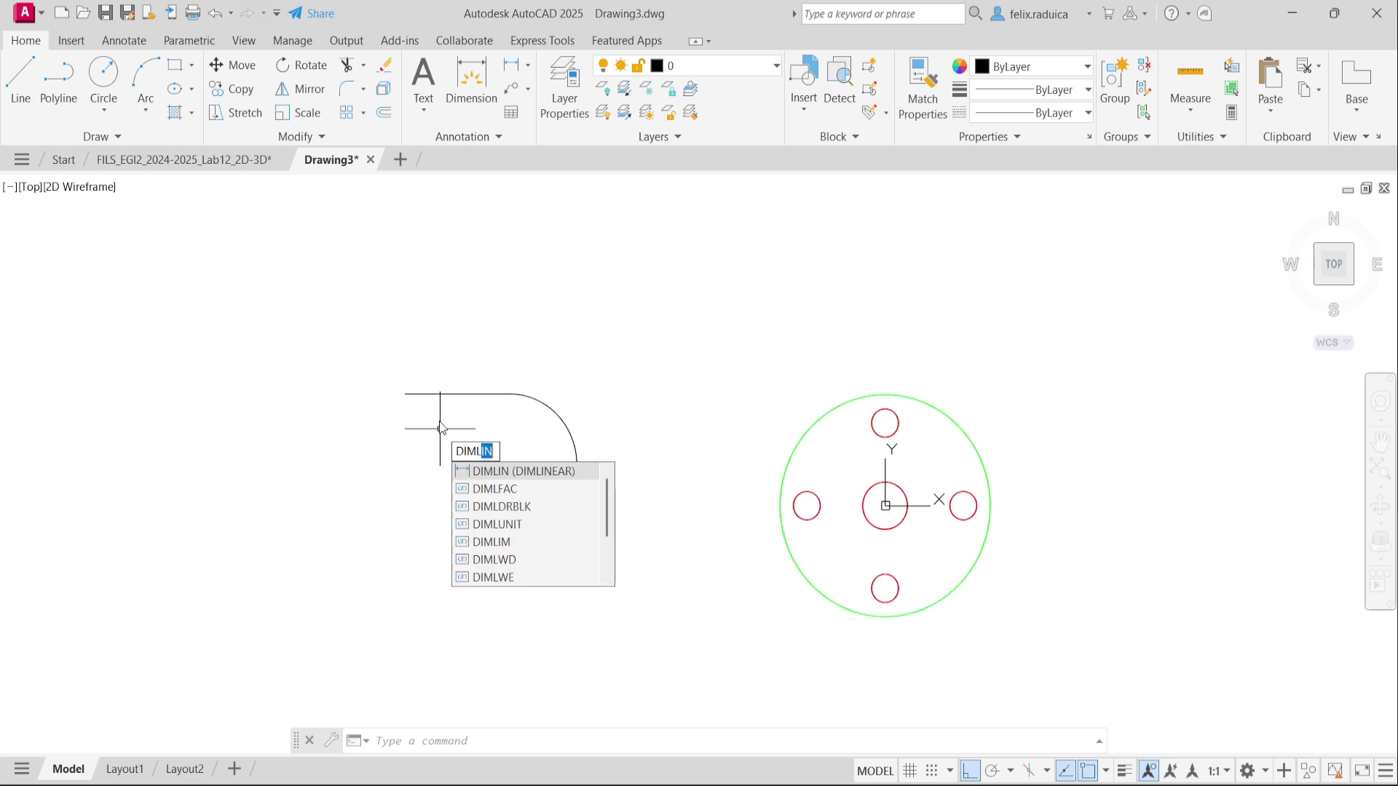
key(Return)
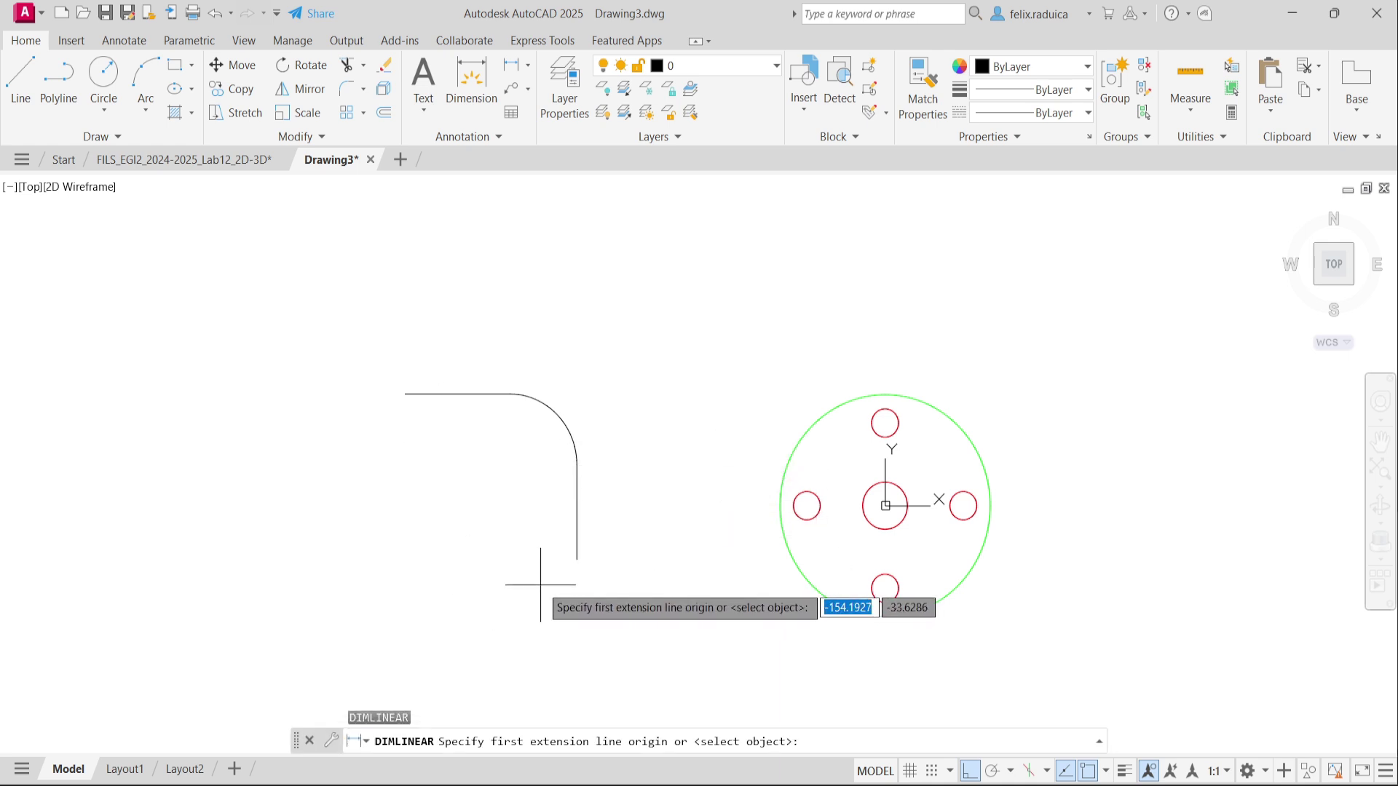
click(577, 559)
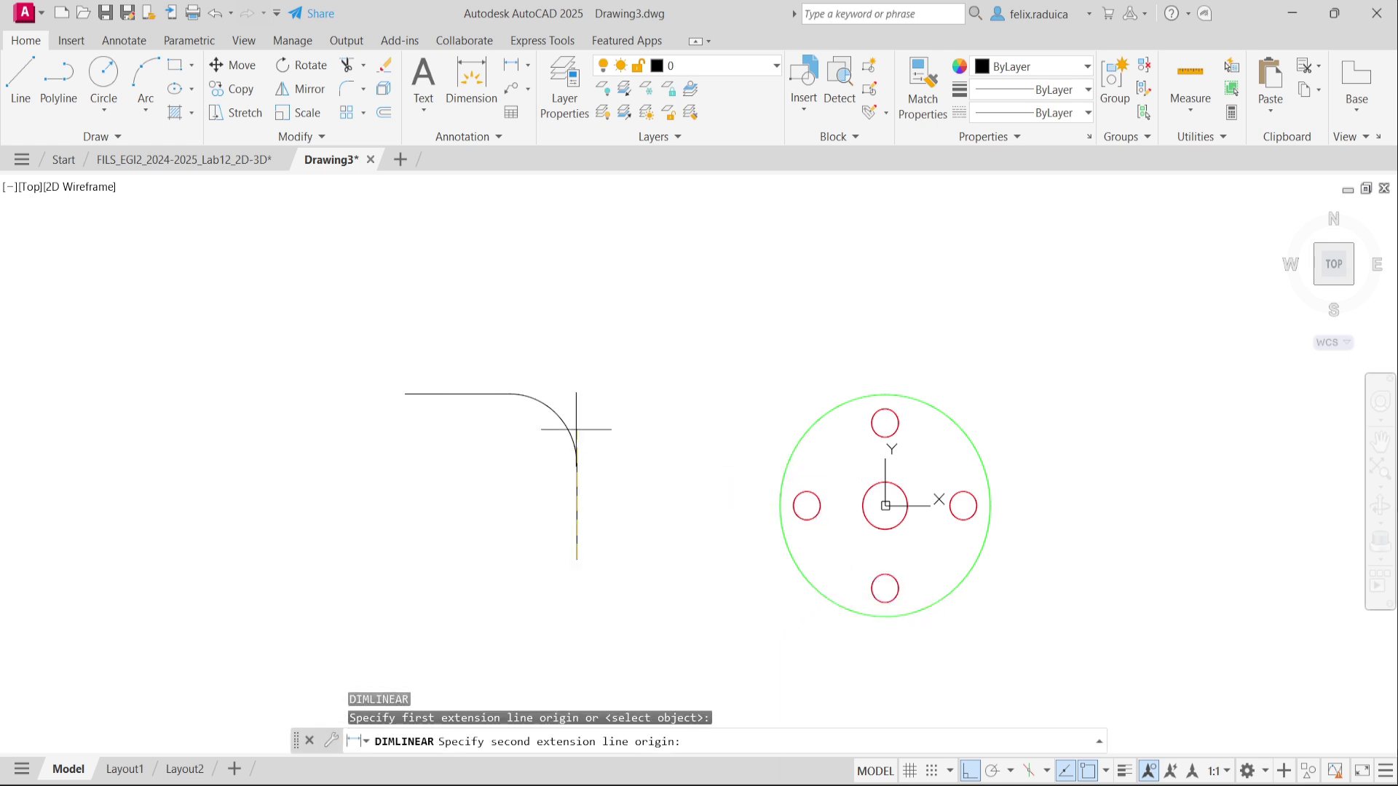
click(404, 394)
click(491, 355)
scroll(490, 350, up, 6)
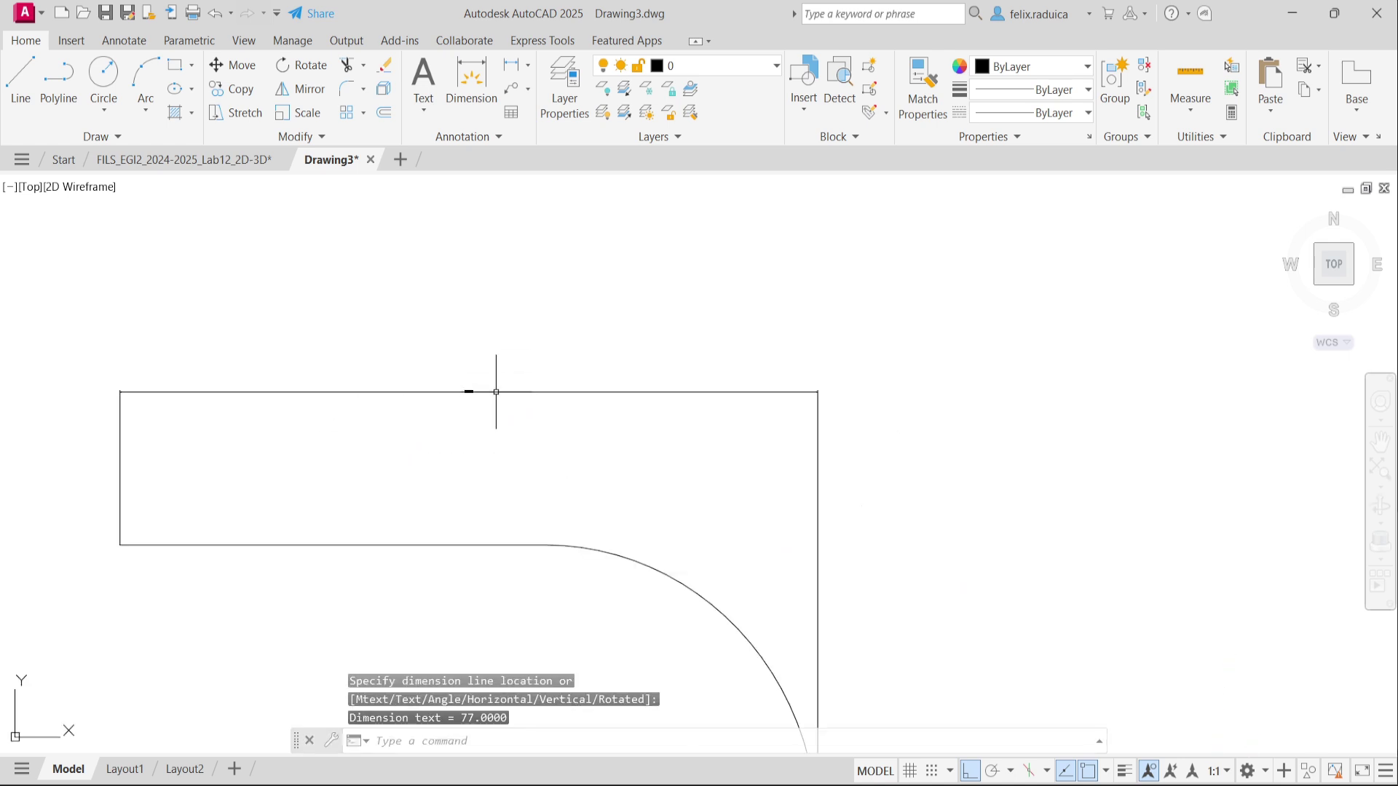
scroll(405, 374, down, 1)
scroll(411, 401, down, 5)
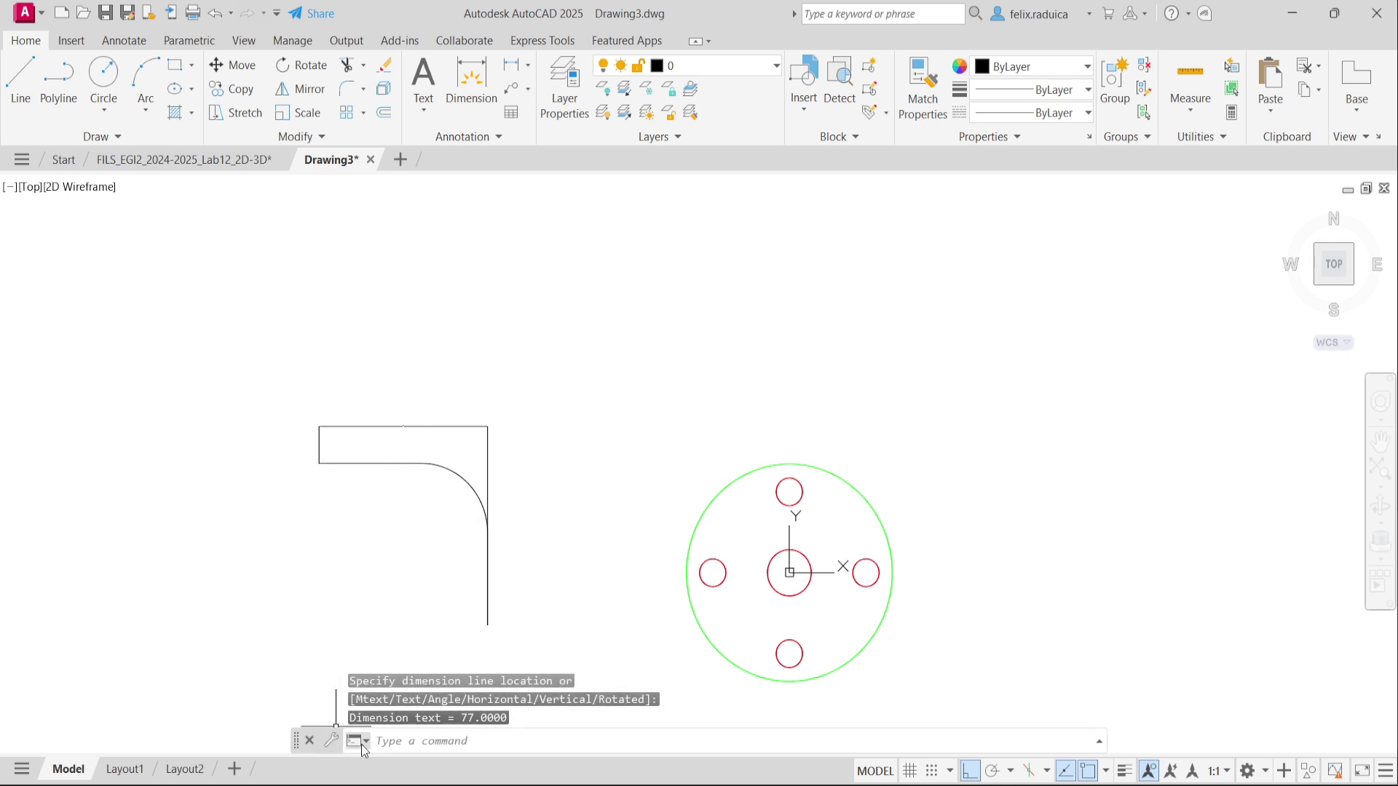
Add a vertical linear dimension beside the centreline path, between its lower end and the end of its horizontal run.
key(Return)
click(477, 620)
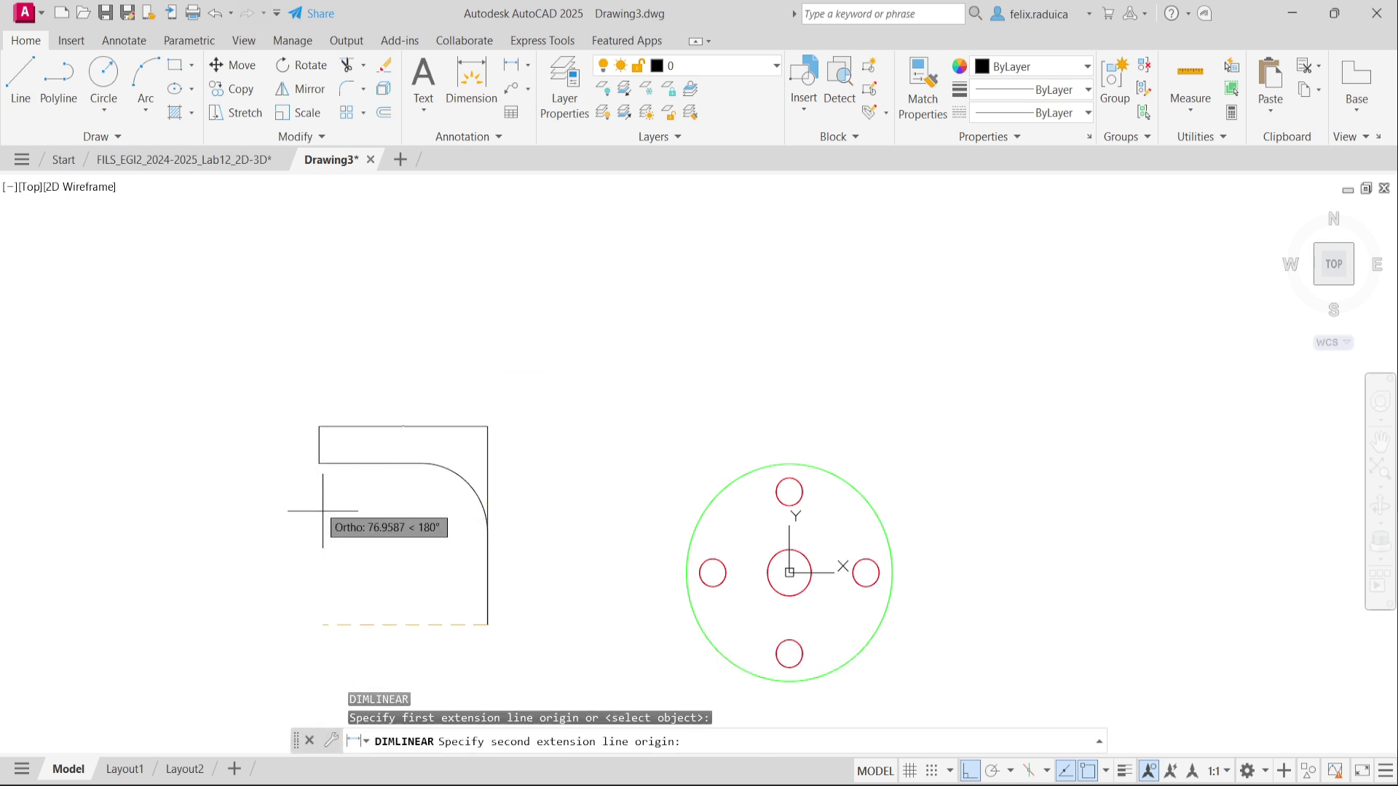
click(319, 463)
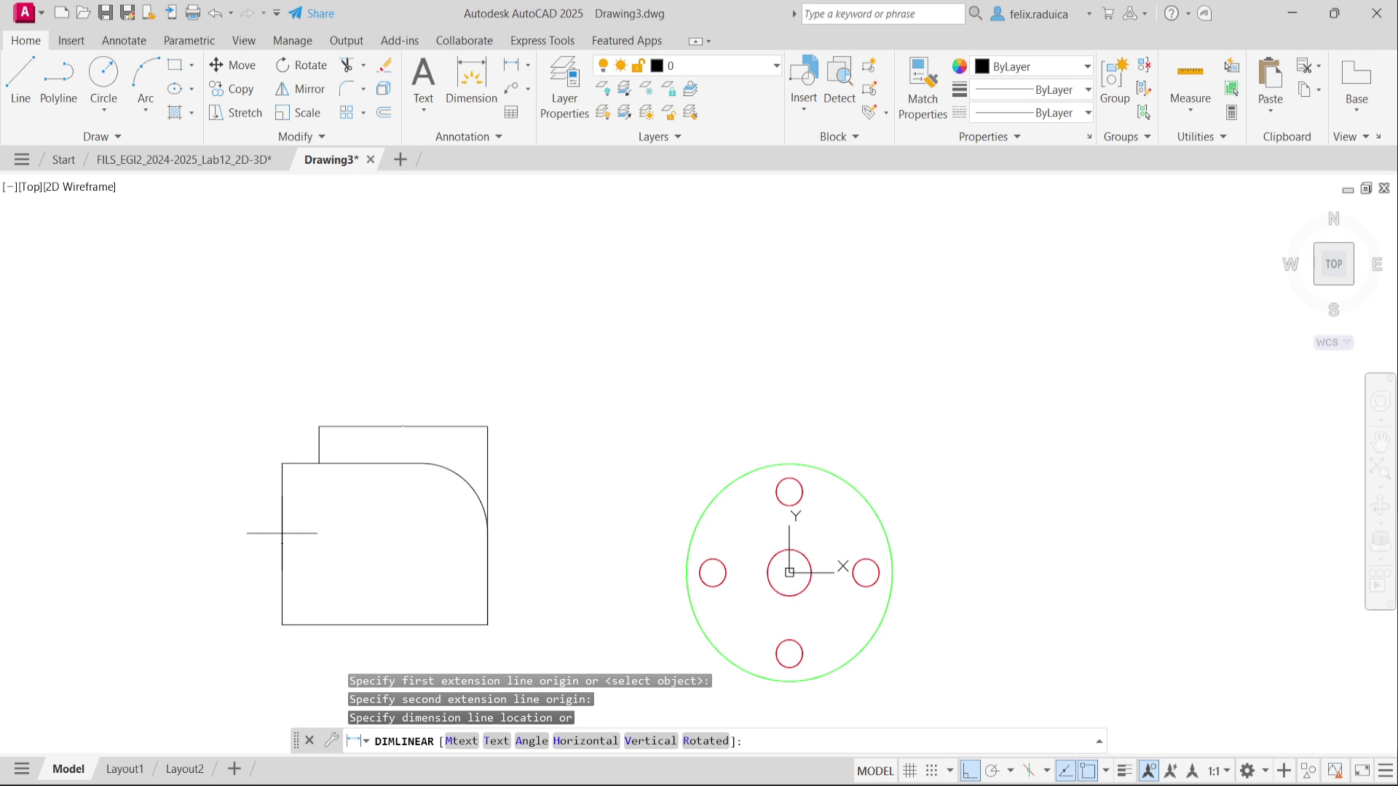
click(281, 547)
scroll(234, 578, up, 5)
scroll(218, 539, up, 4)
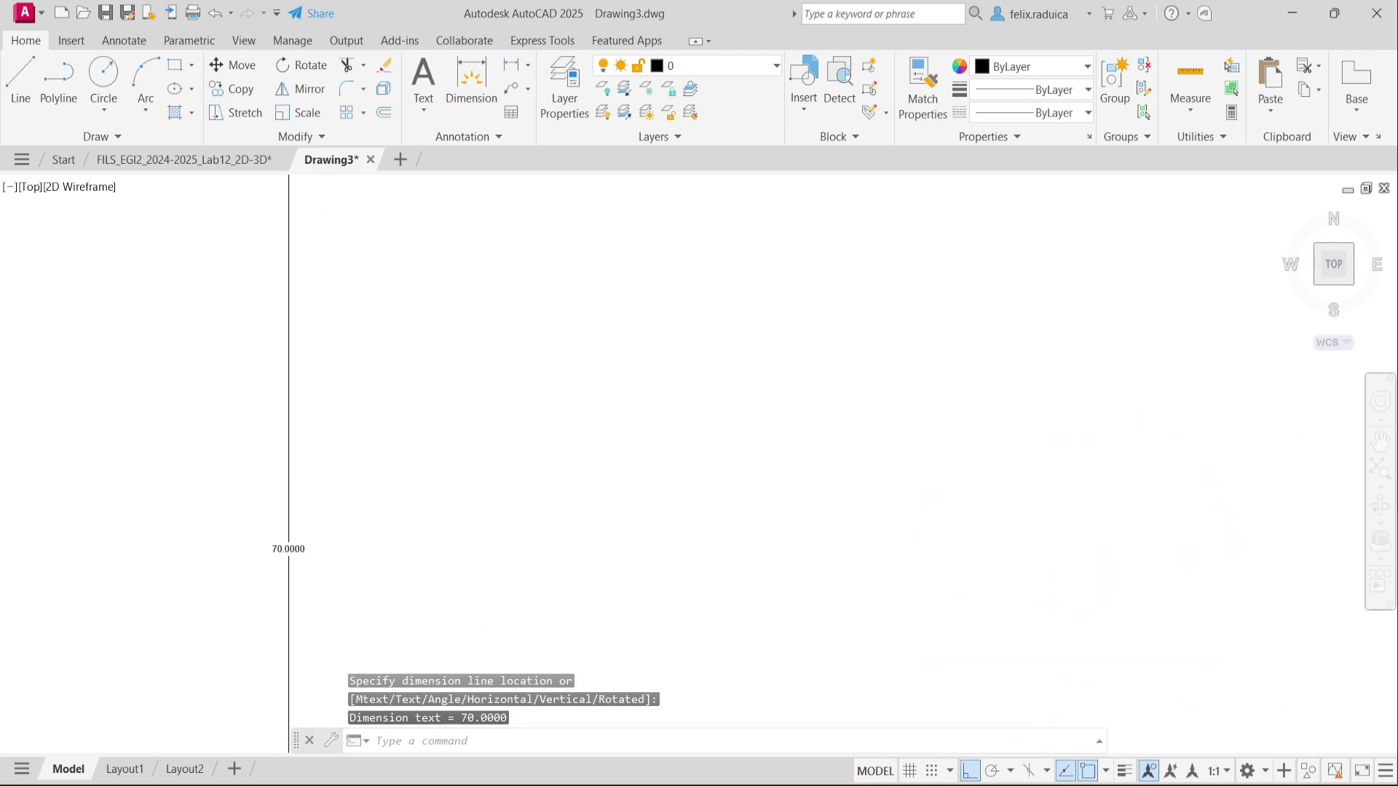
scroll(338, 582, down, 8)
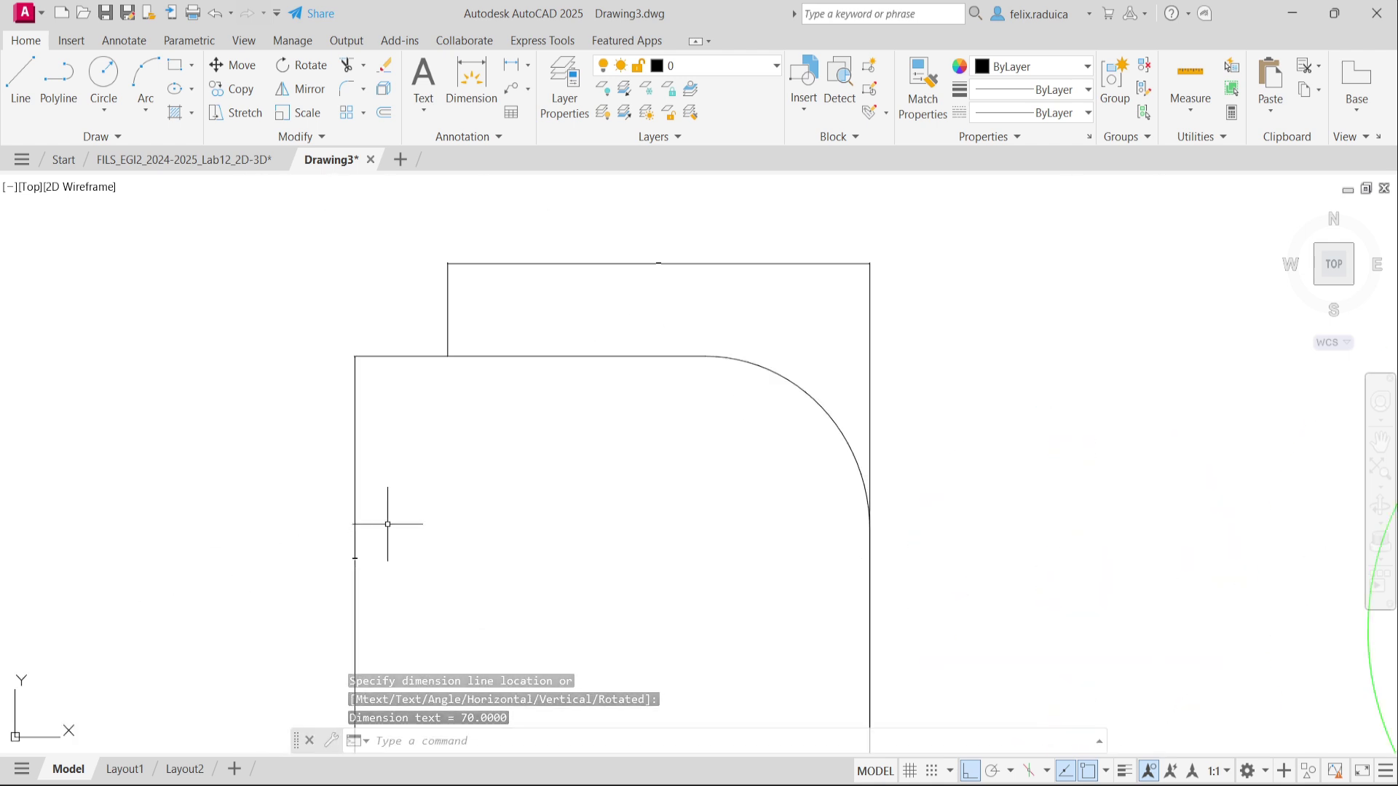
Delete the horizontal and vertical check dimensions from the centreline path.
click(459, 393)
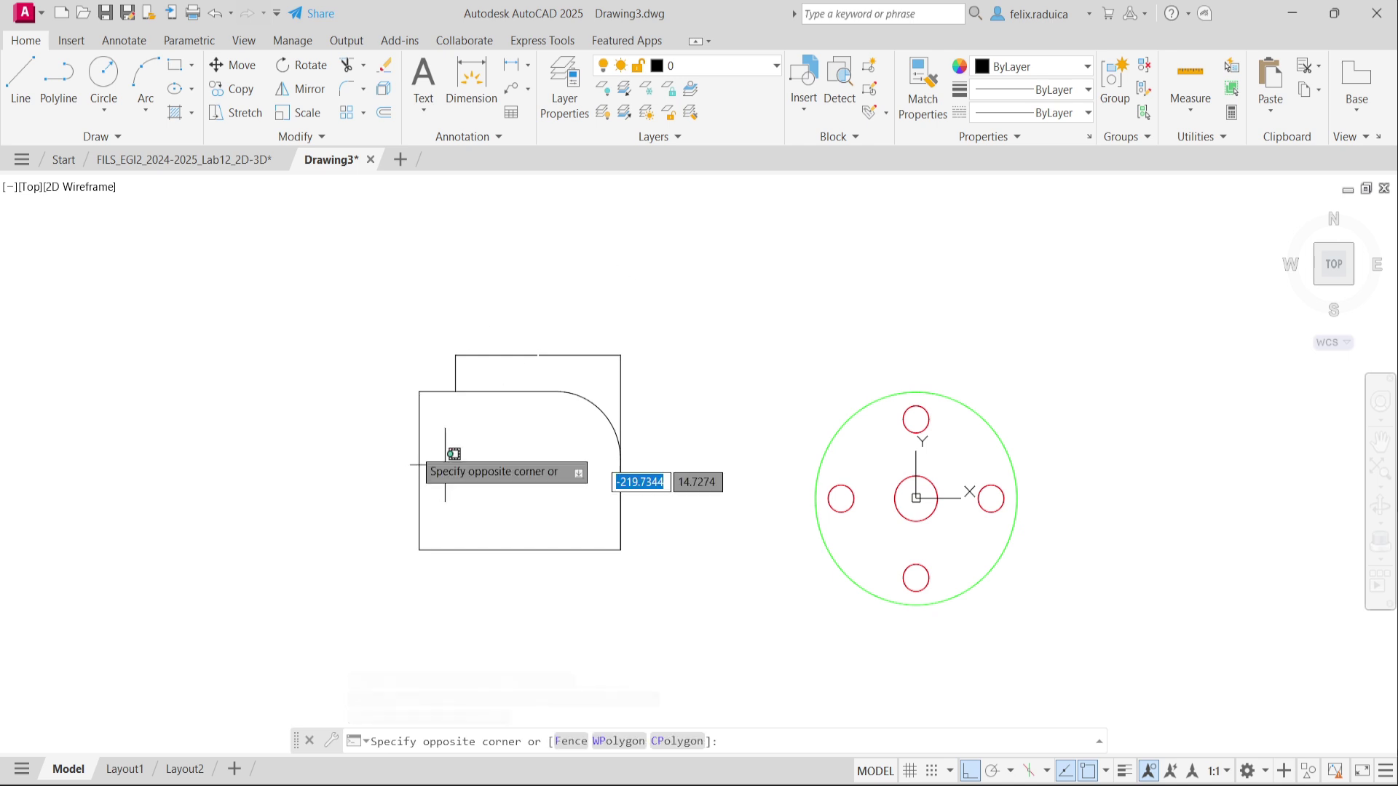
key(Delete)
click(607, 367)
click(571, 321)
key(Delete)
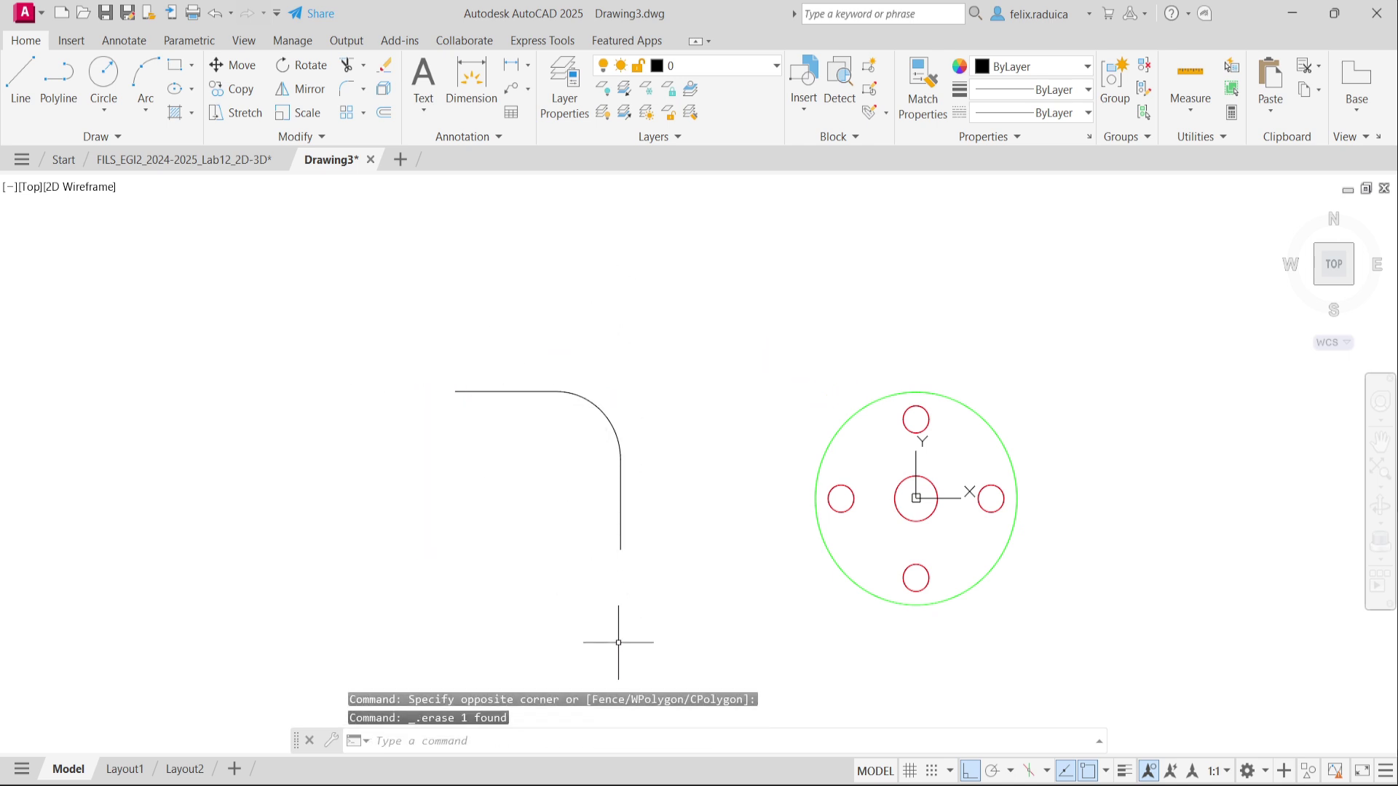
After checking the lab drawing, draw a circle of diameter 20 centred on the lower end of the centreline path in Drawing3.
click(239, 166)
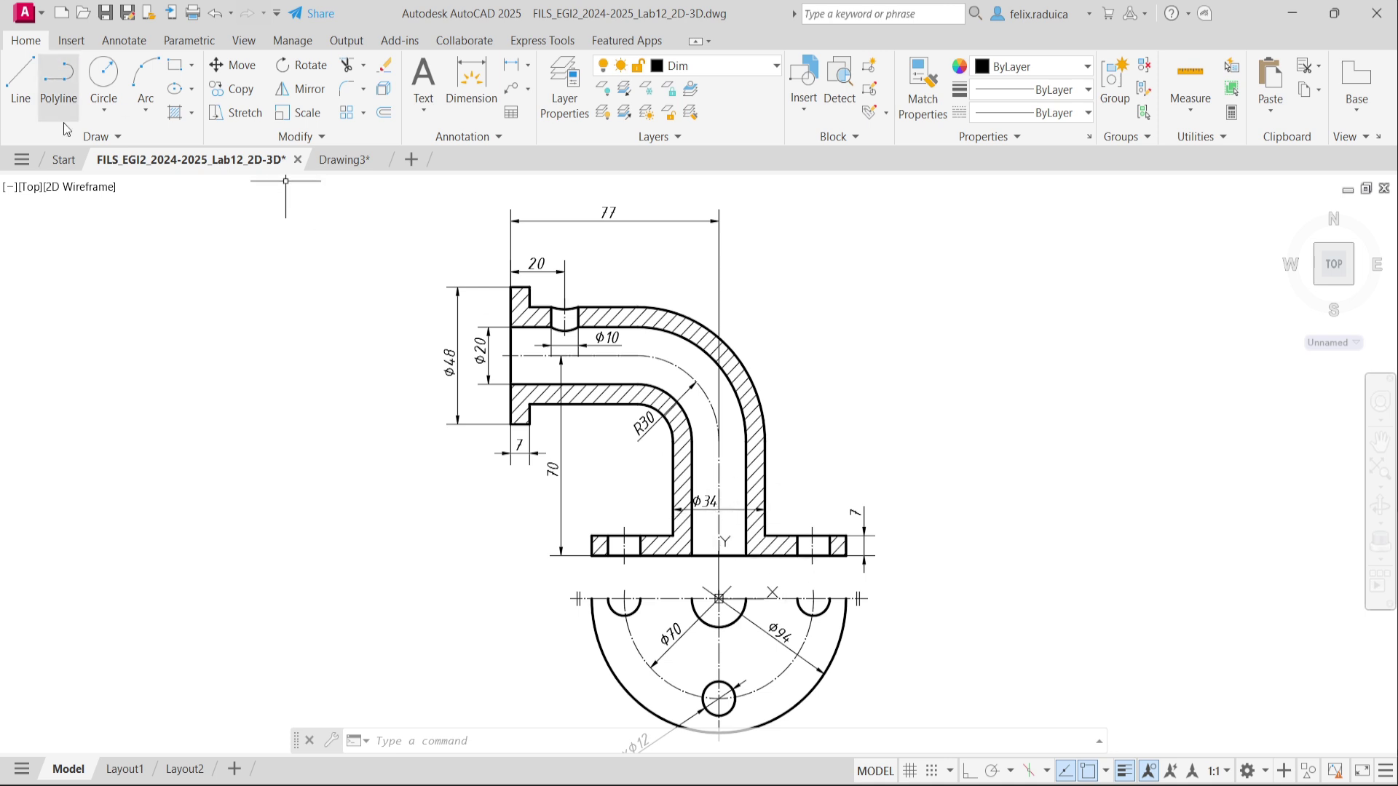
click(342, 160)
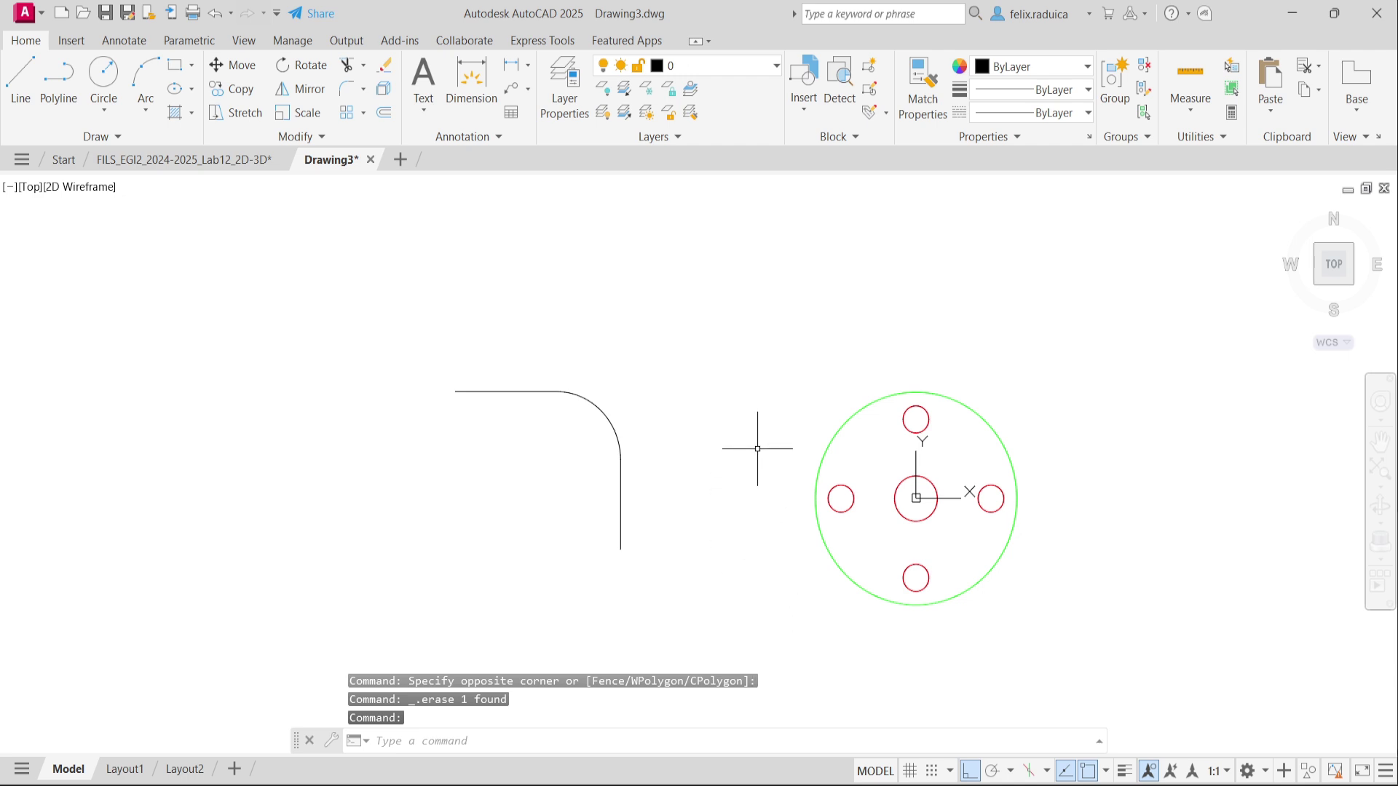
text(c)
key(Return)
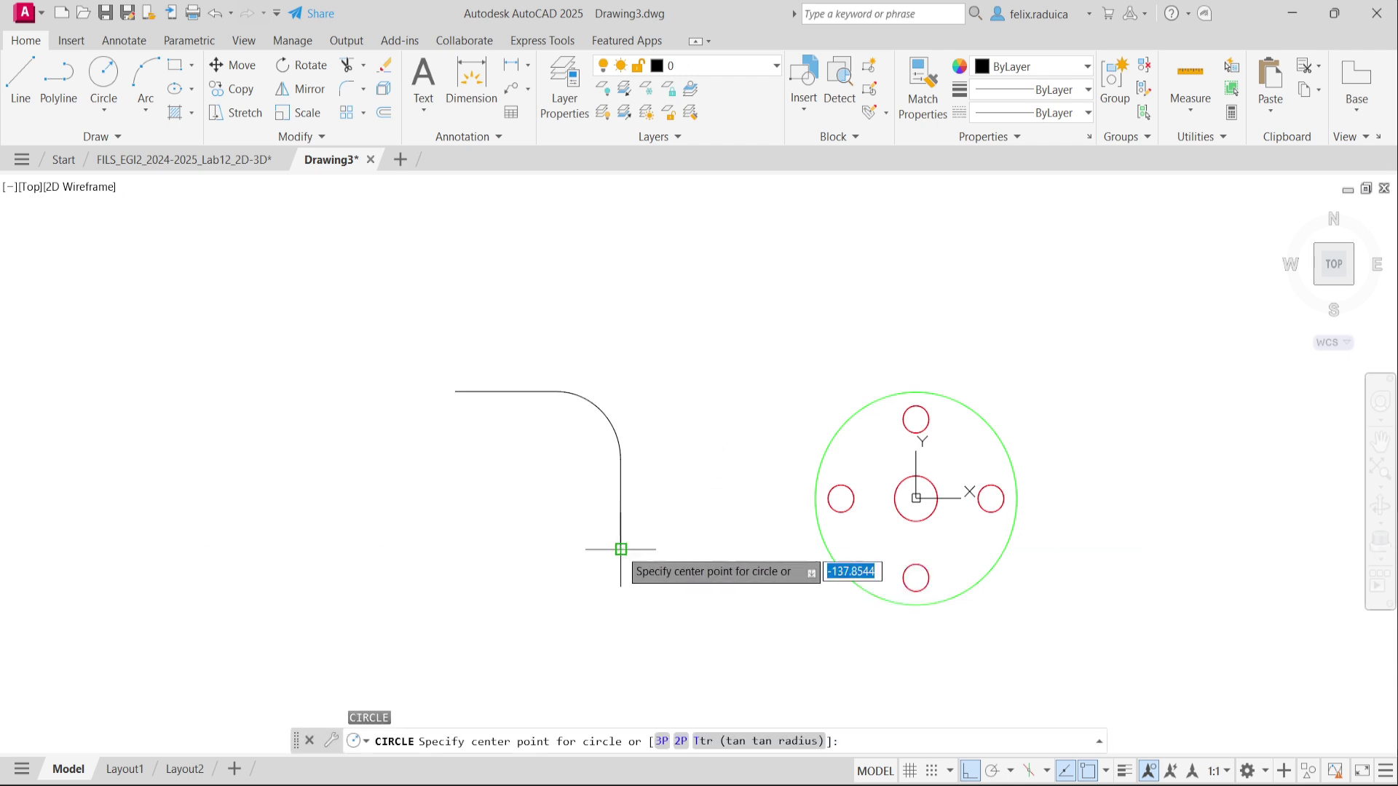
click(620, 549)
text(d)
key(Return)
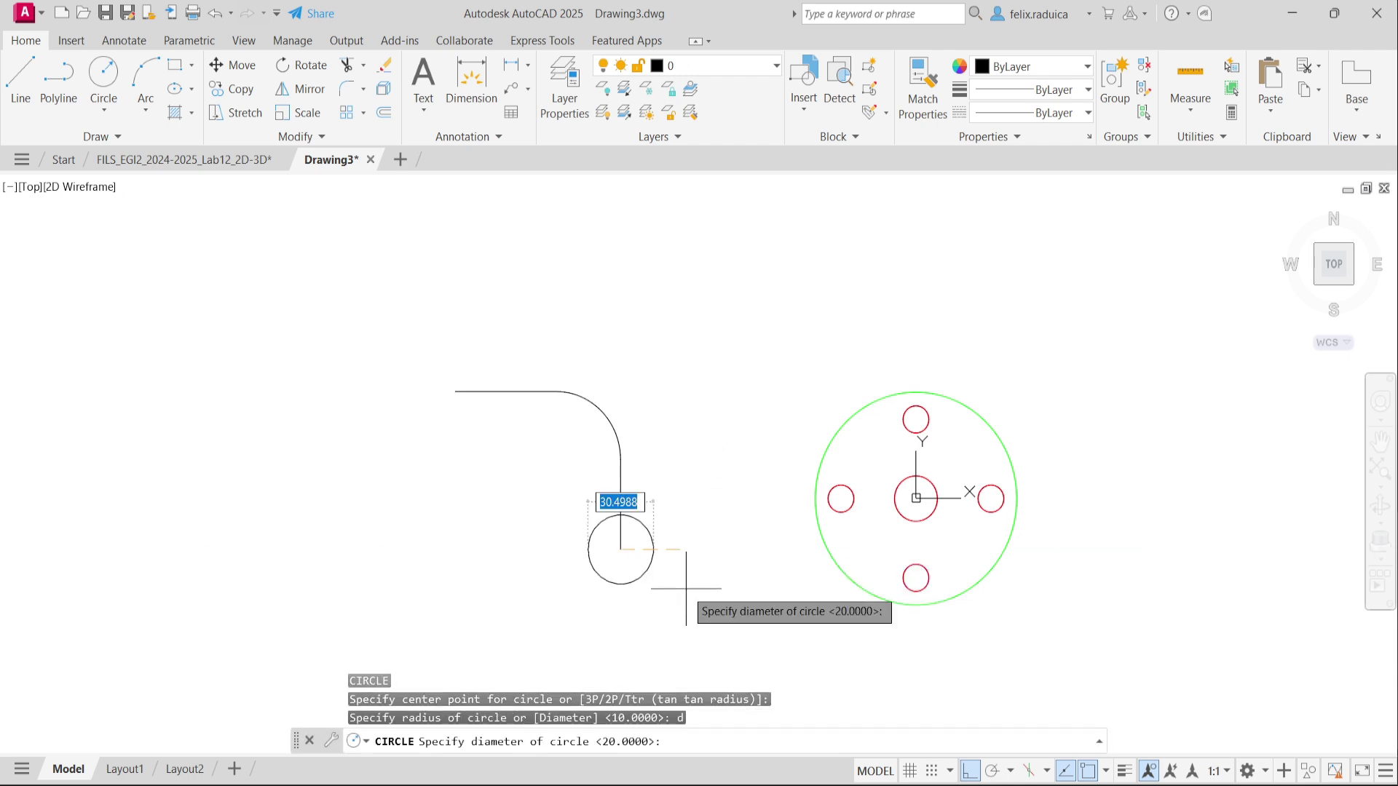
key(Return)
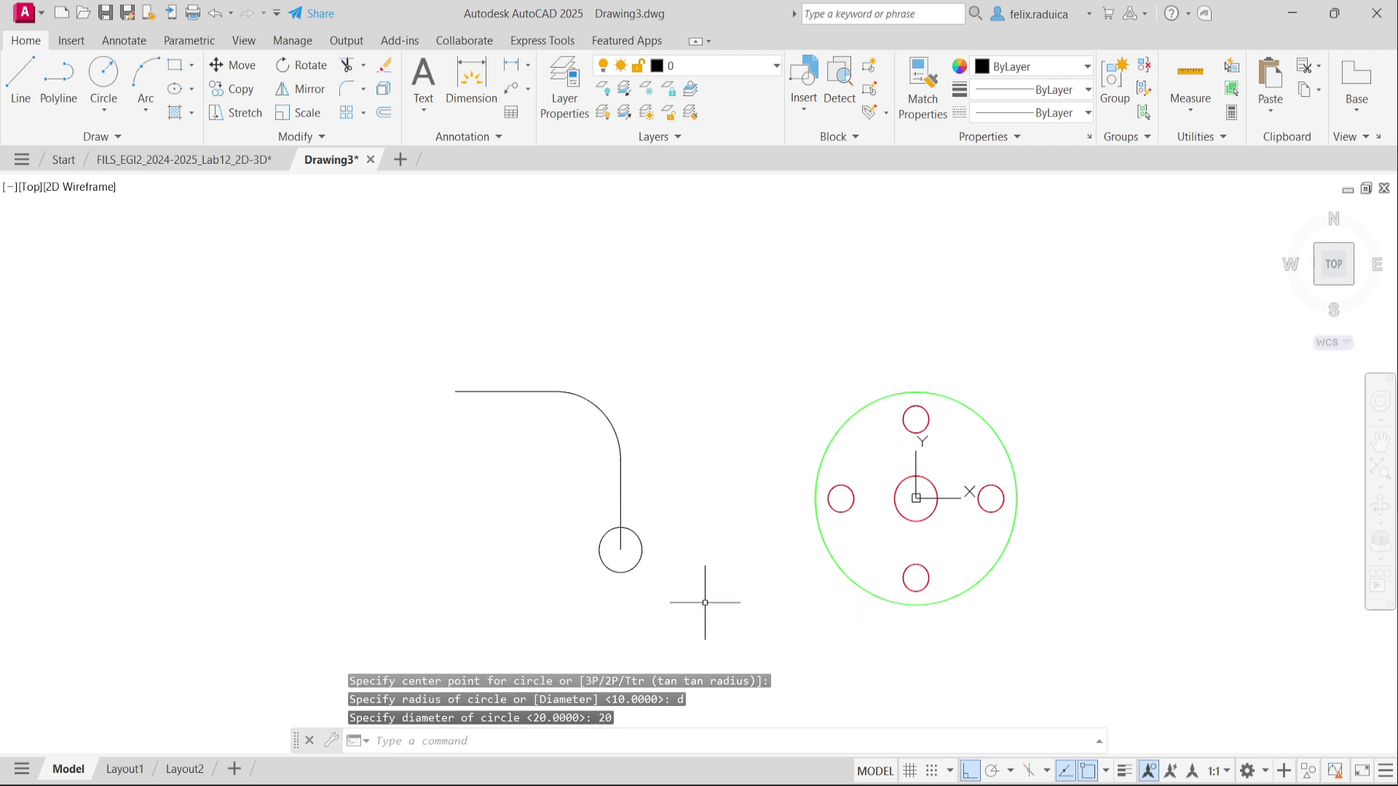
Draw a concentric circle of diameter 34 around the inner circle at the path's lower end.
key(Return)
click(621, 550)
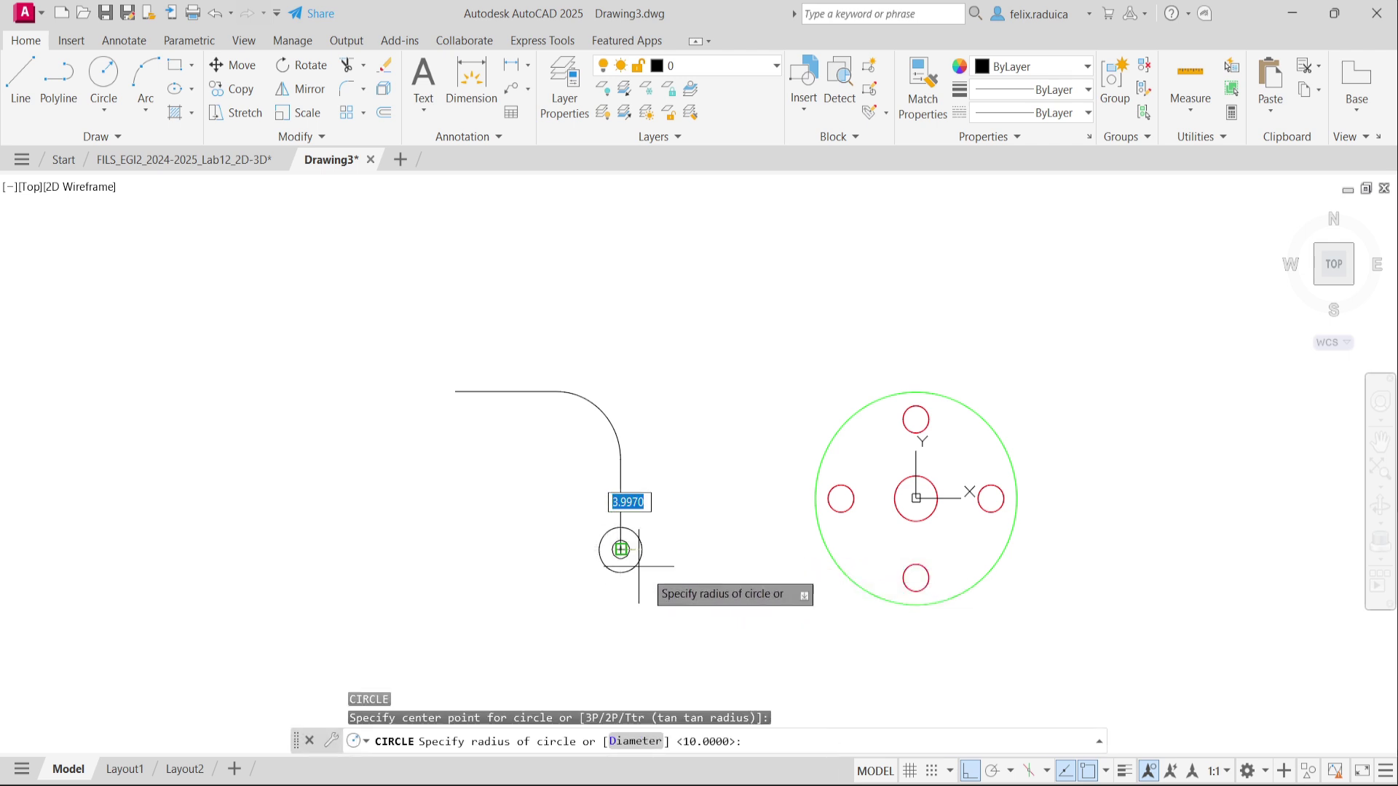
text(d)
key(Return)
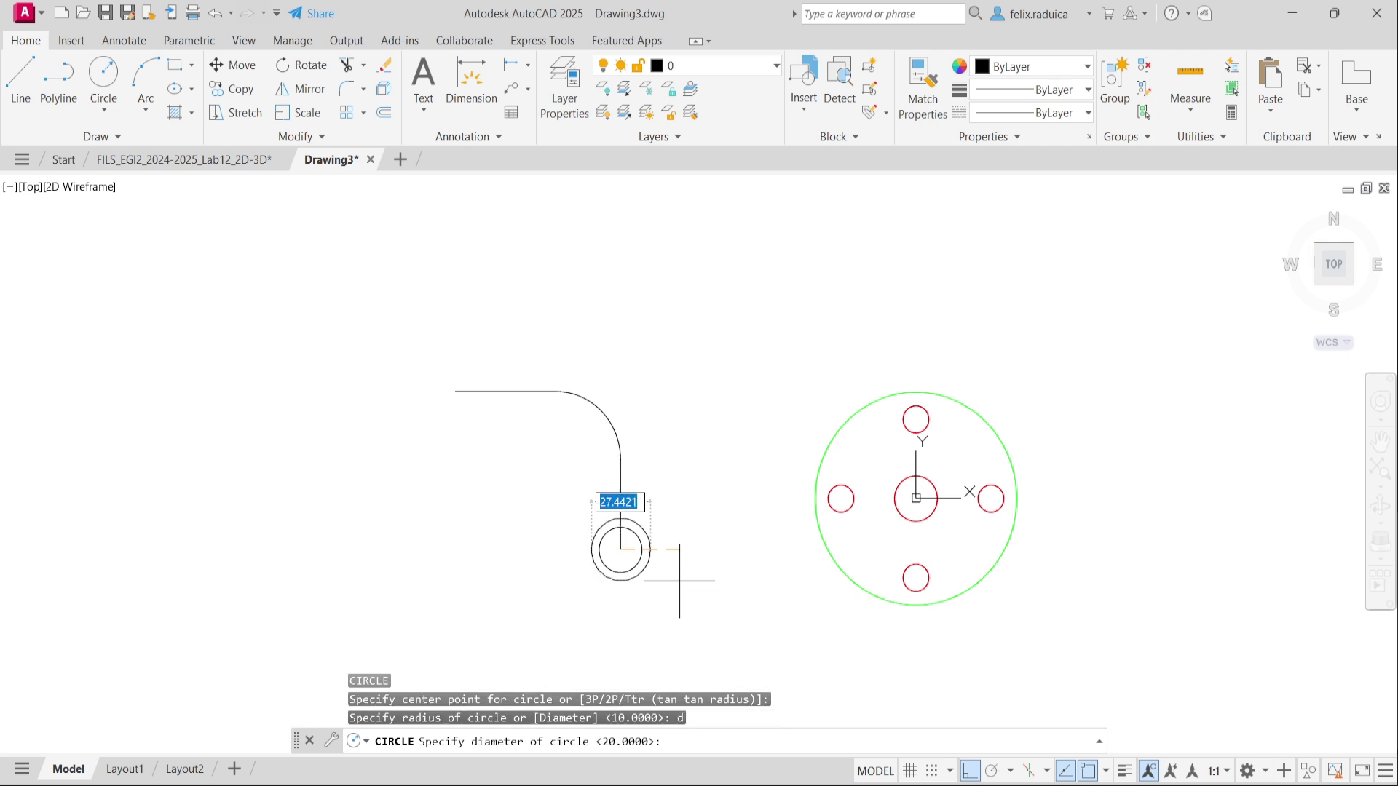
text(34)
key(Return)
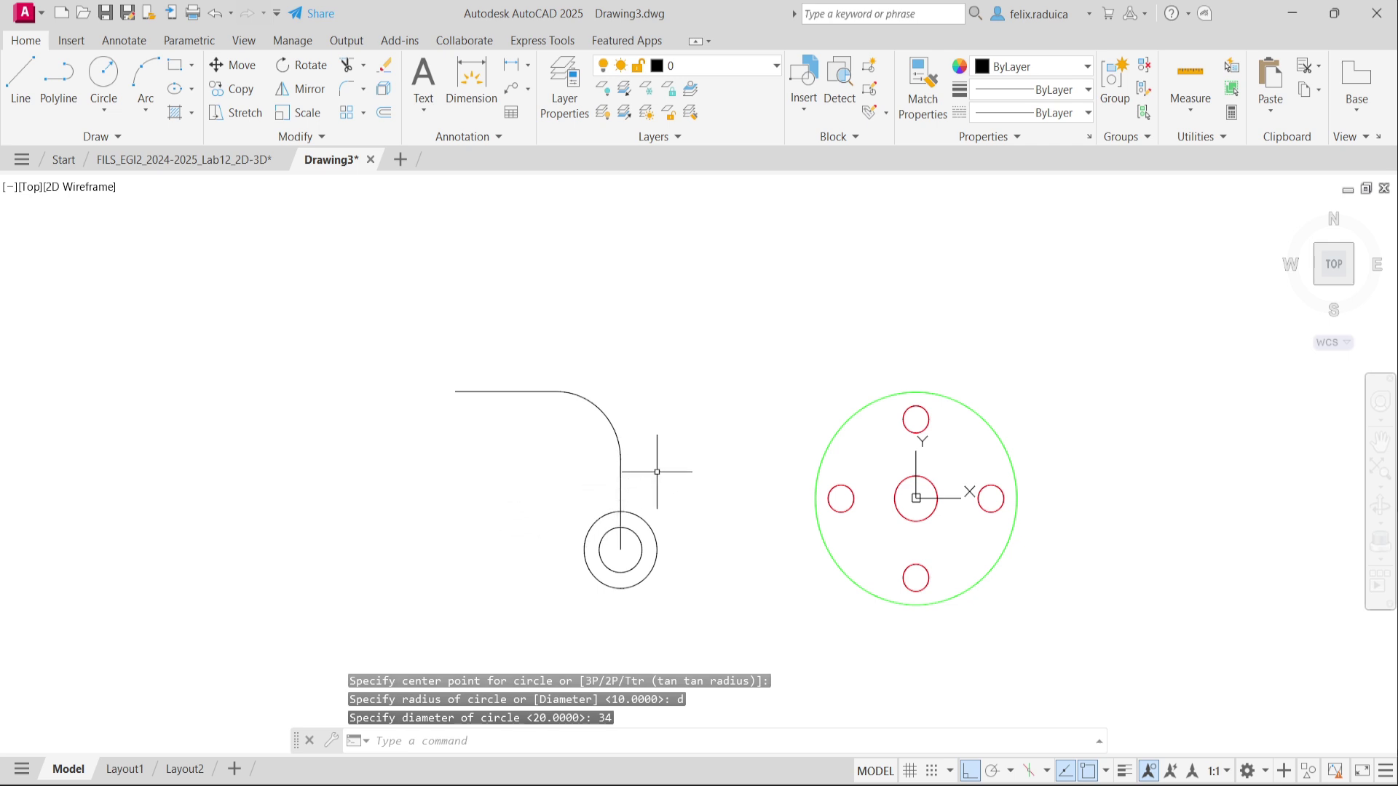
Join the path's vertical line, fillet arc and horizontal line into a single polyline.
click(620, 469)
click(558, 479)
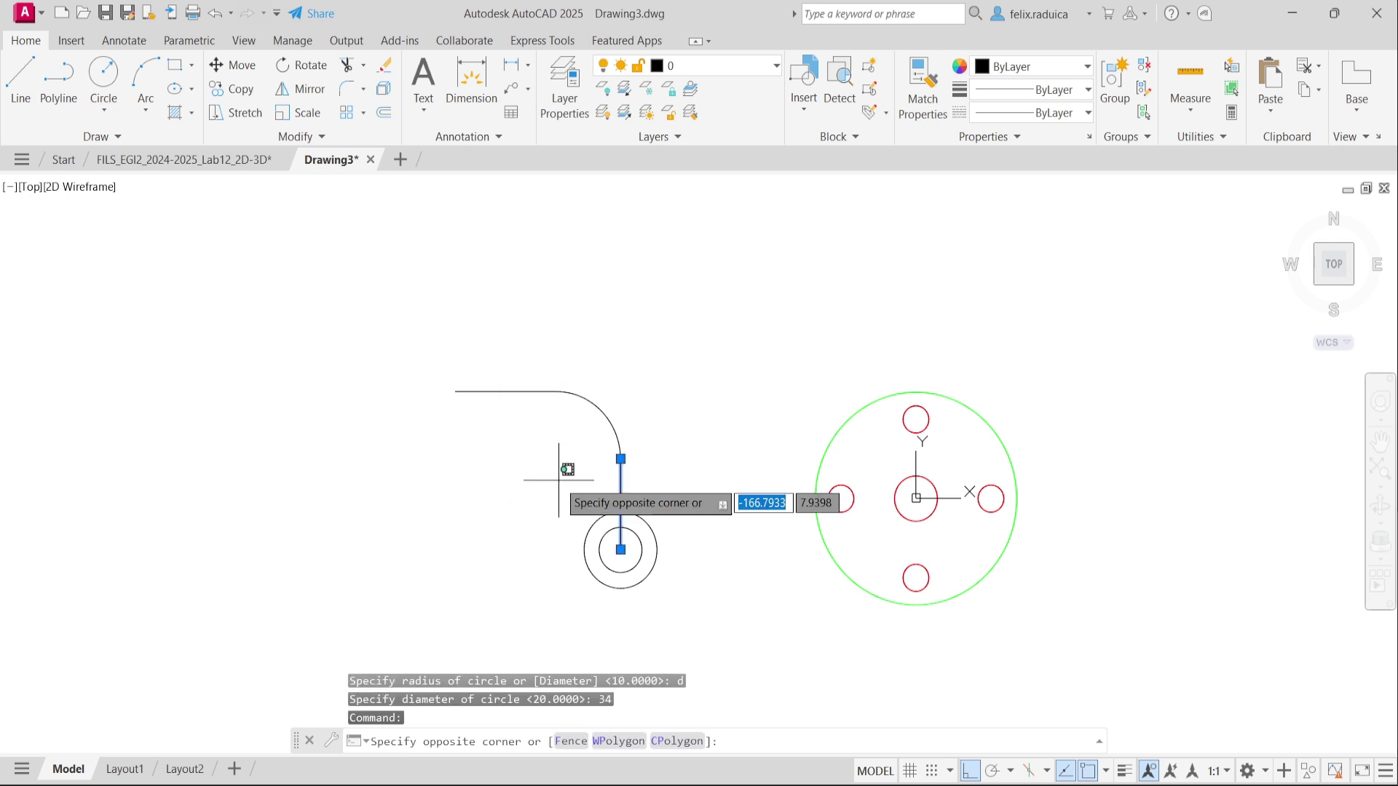
click(586, 419)
click(602, 417)
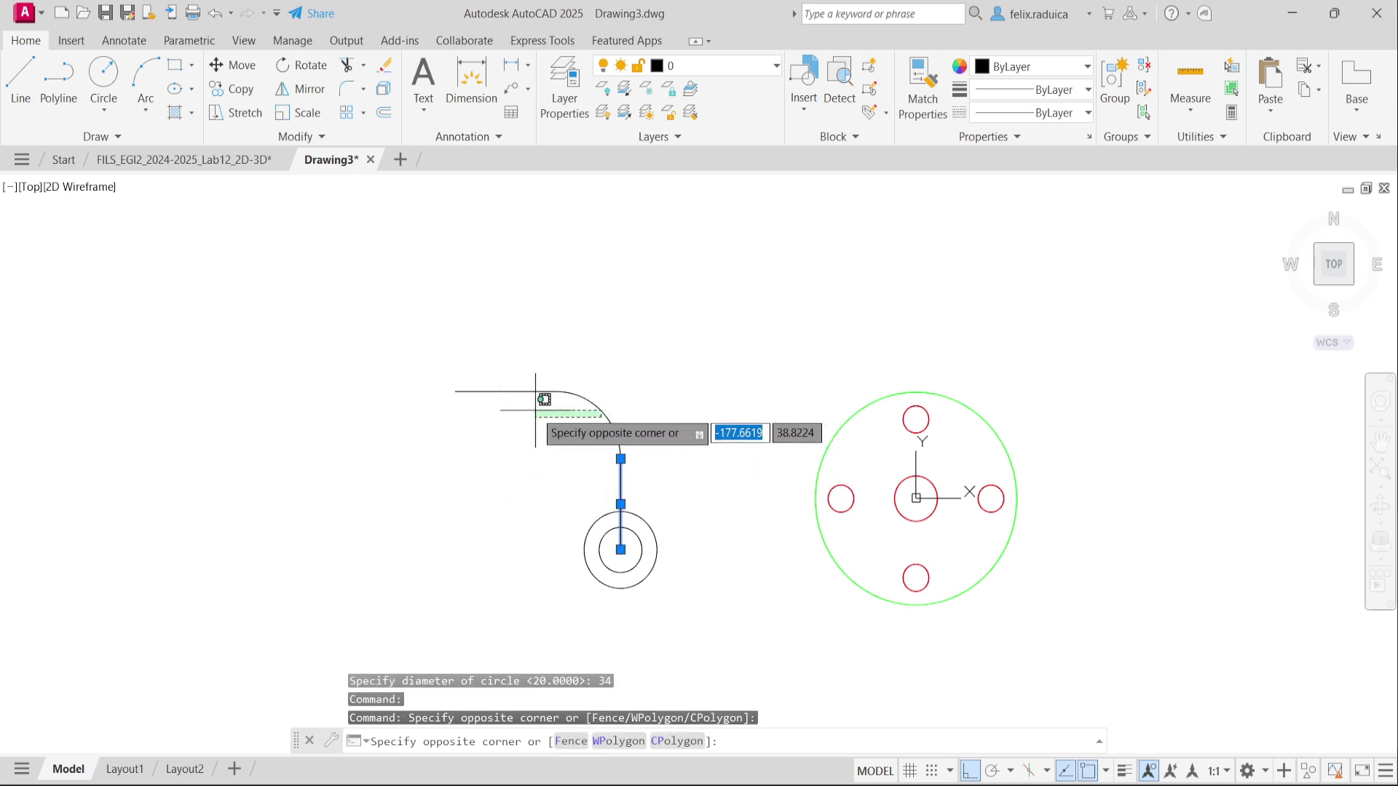
click(626, 406)
click(588, 408)
click(554, 429)
click(466, 391)
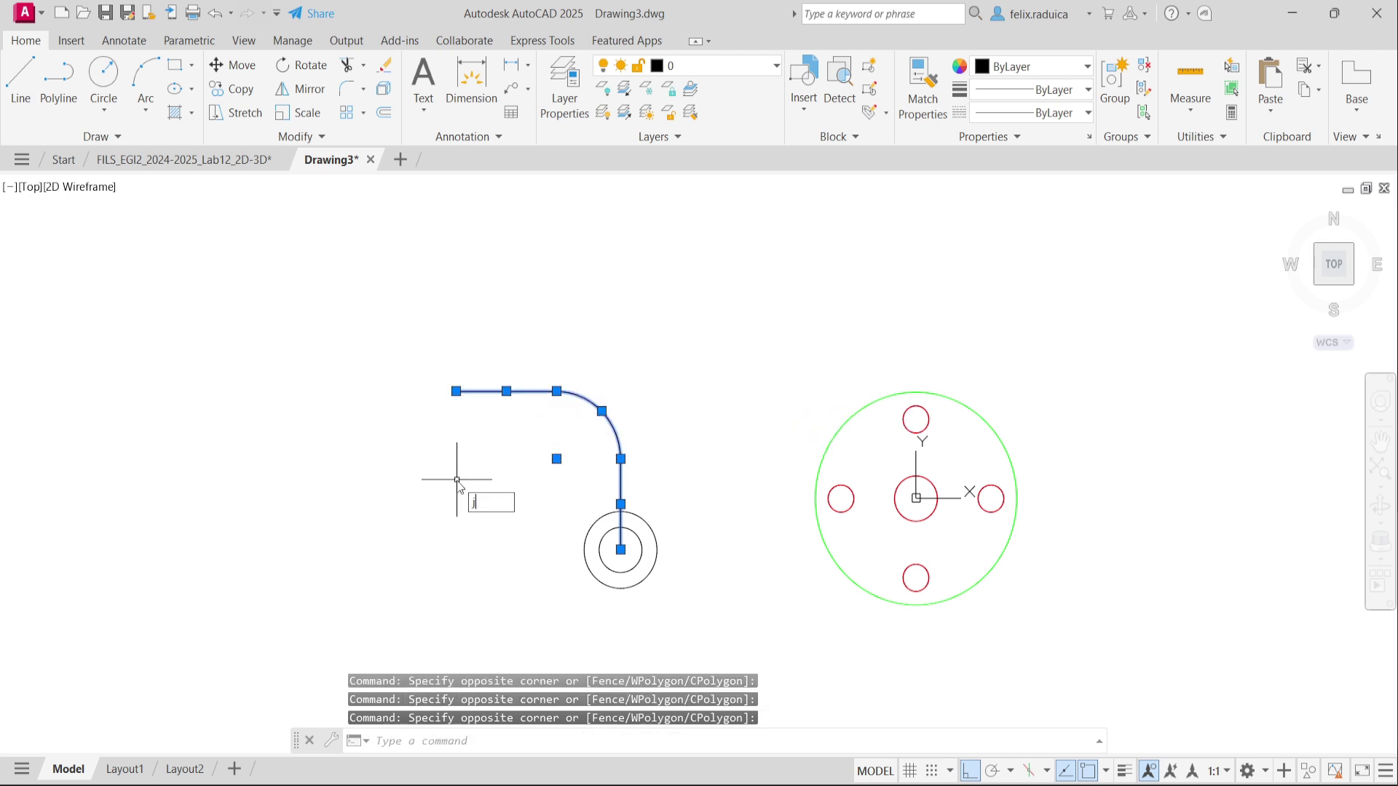
text(n)
key(Return)
click(655, 466)
click(591, 470)
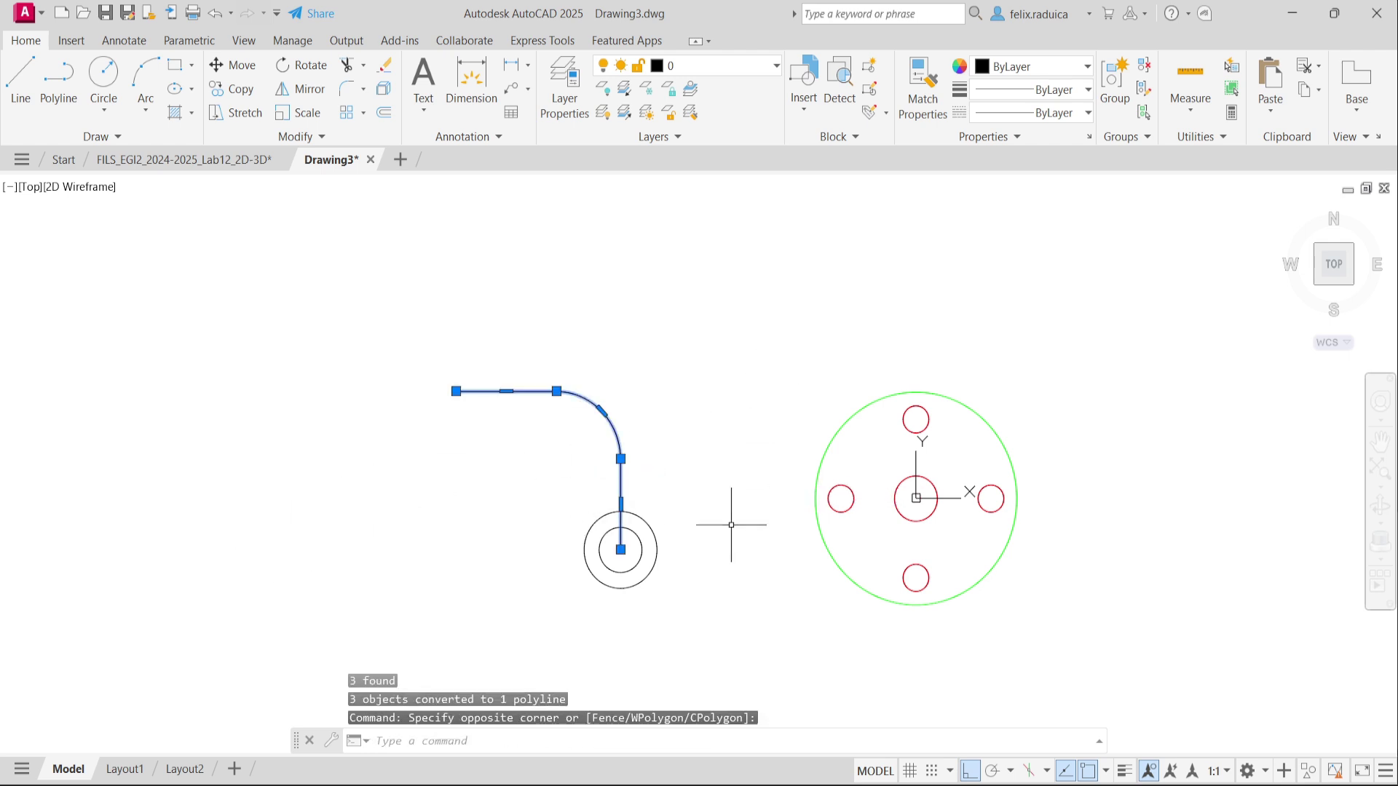
key(Escape)
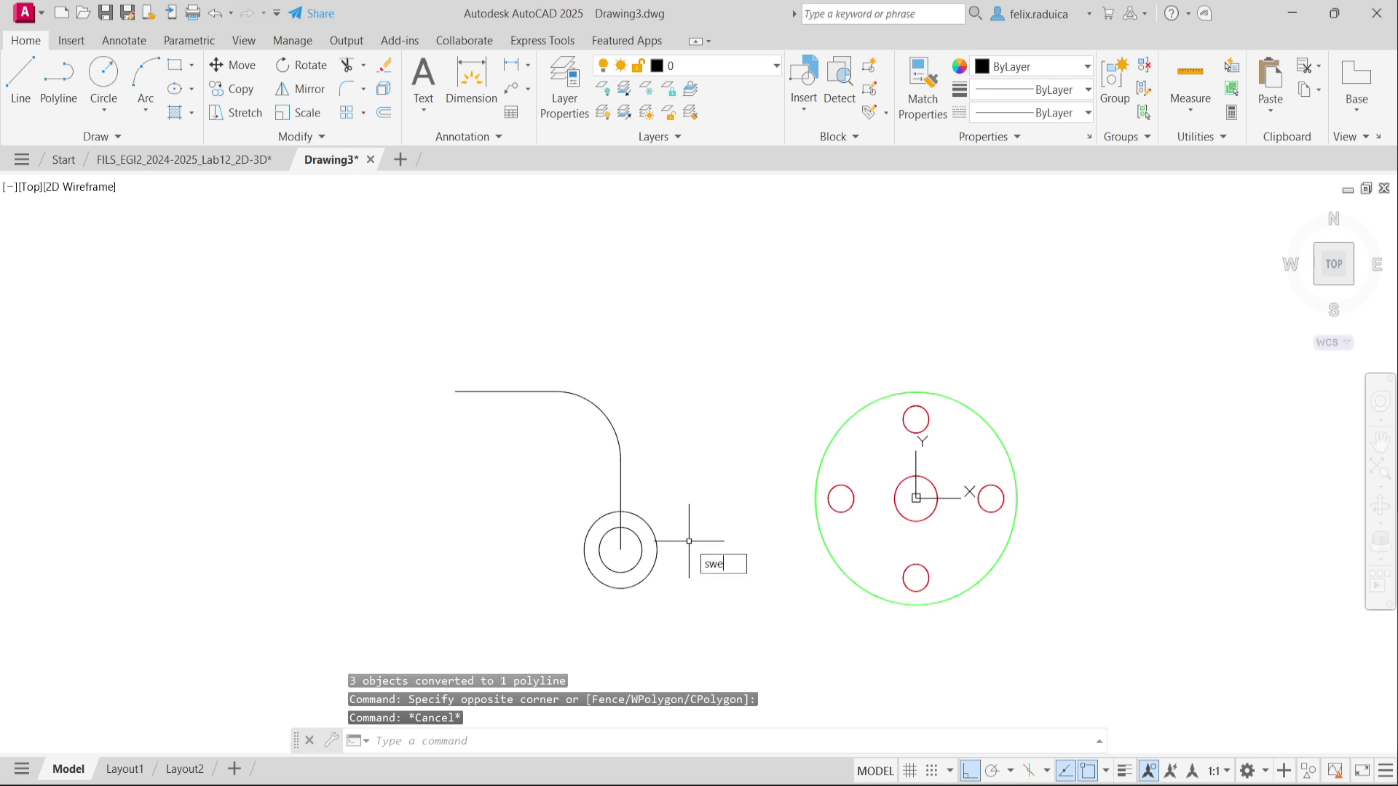
Sweep both concentric circles along the joined centreline path to form the outer and inner pipe solids.
text(swee)
key(Return)
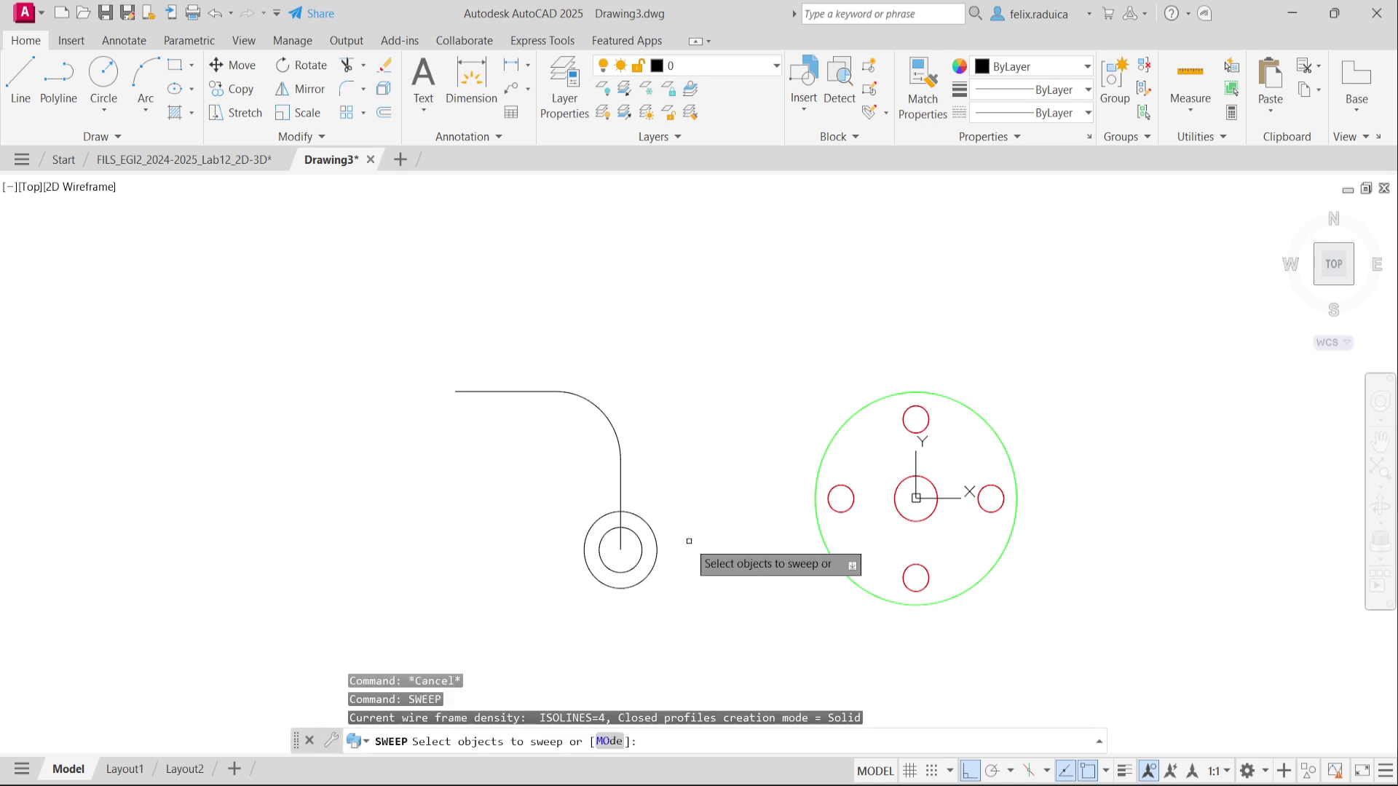
click(673, 580)
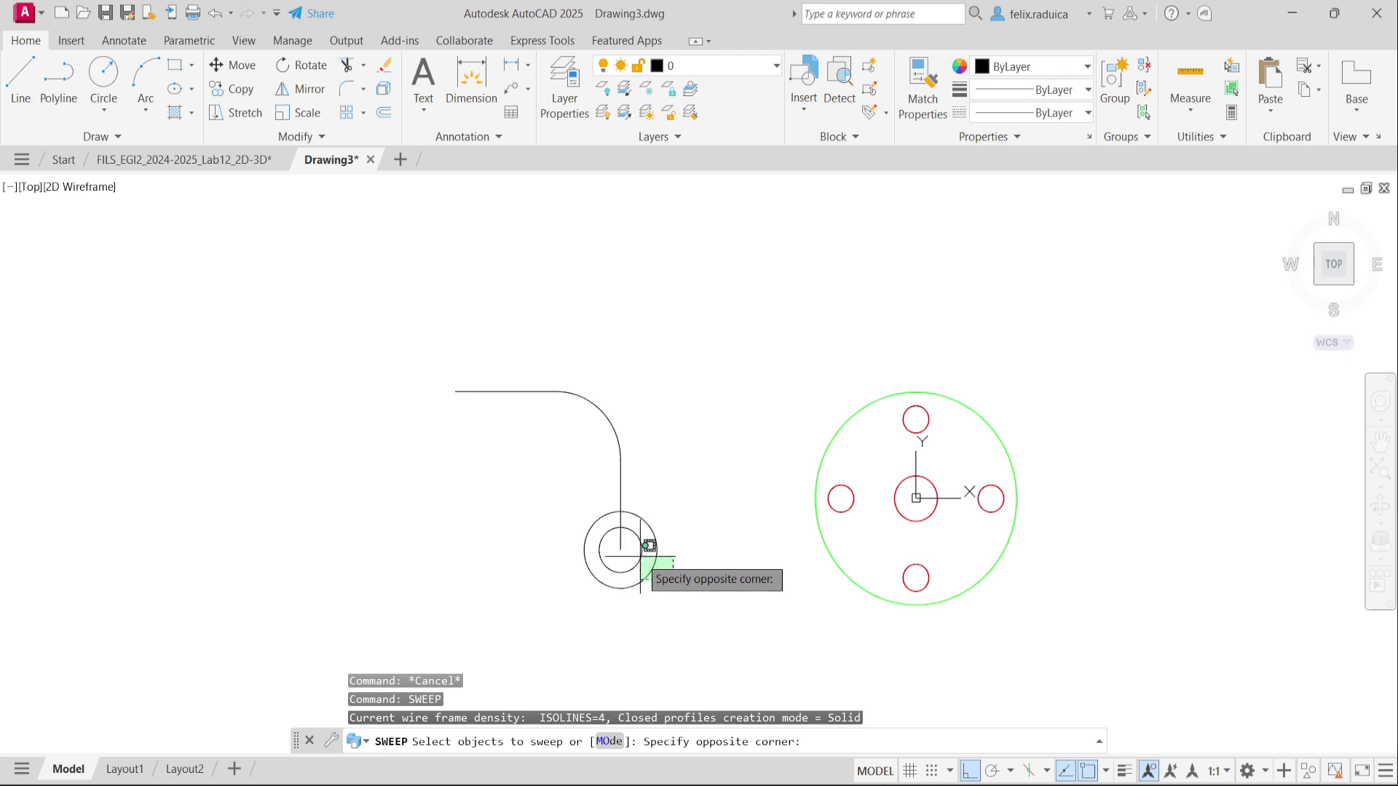
click(631, 552)
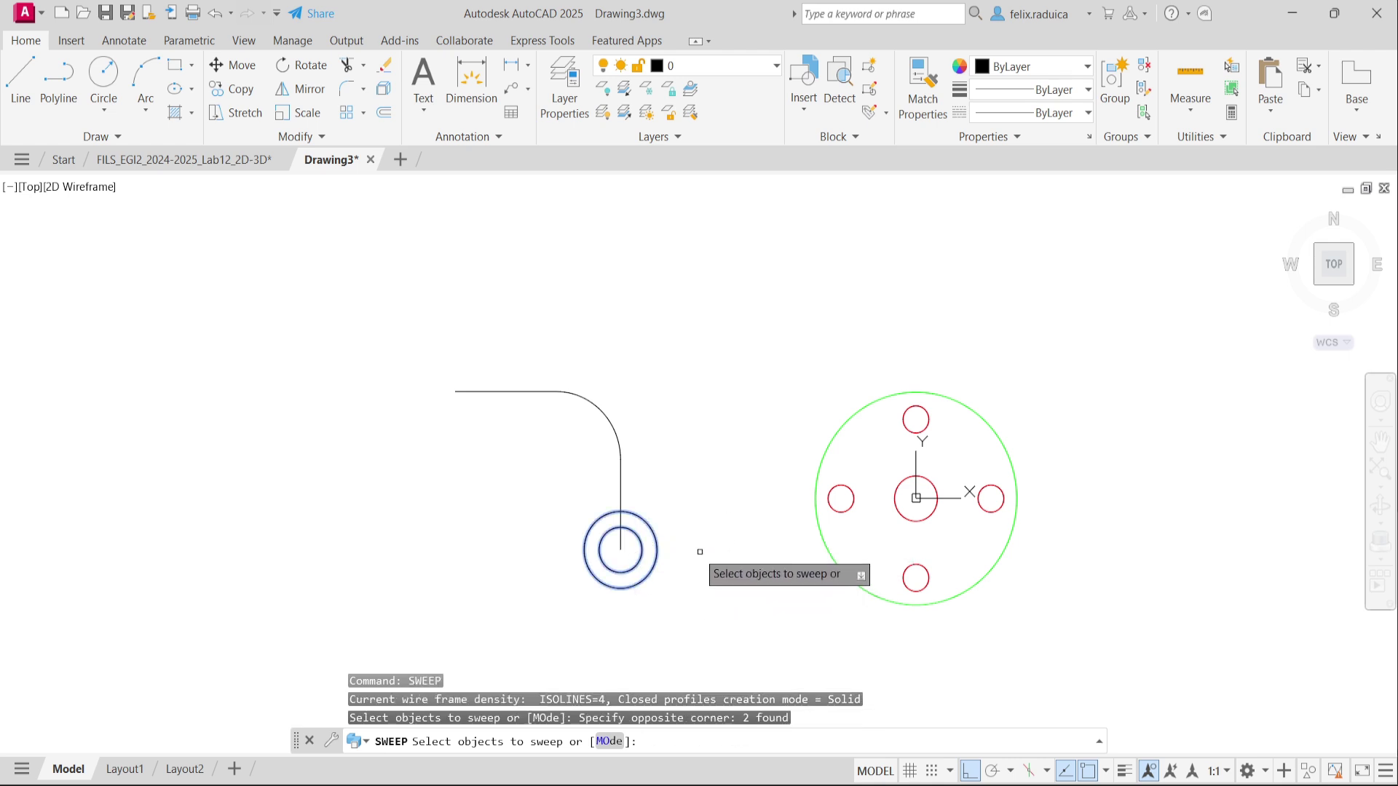
key(Return)
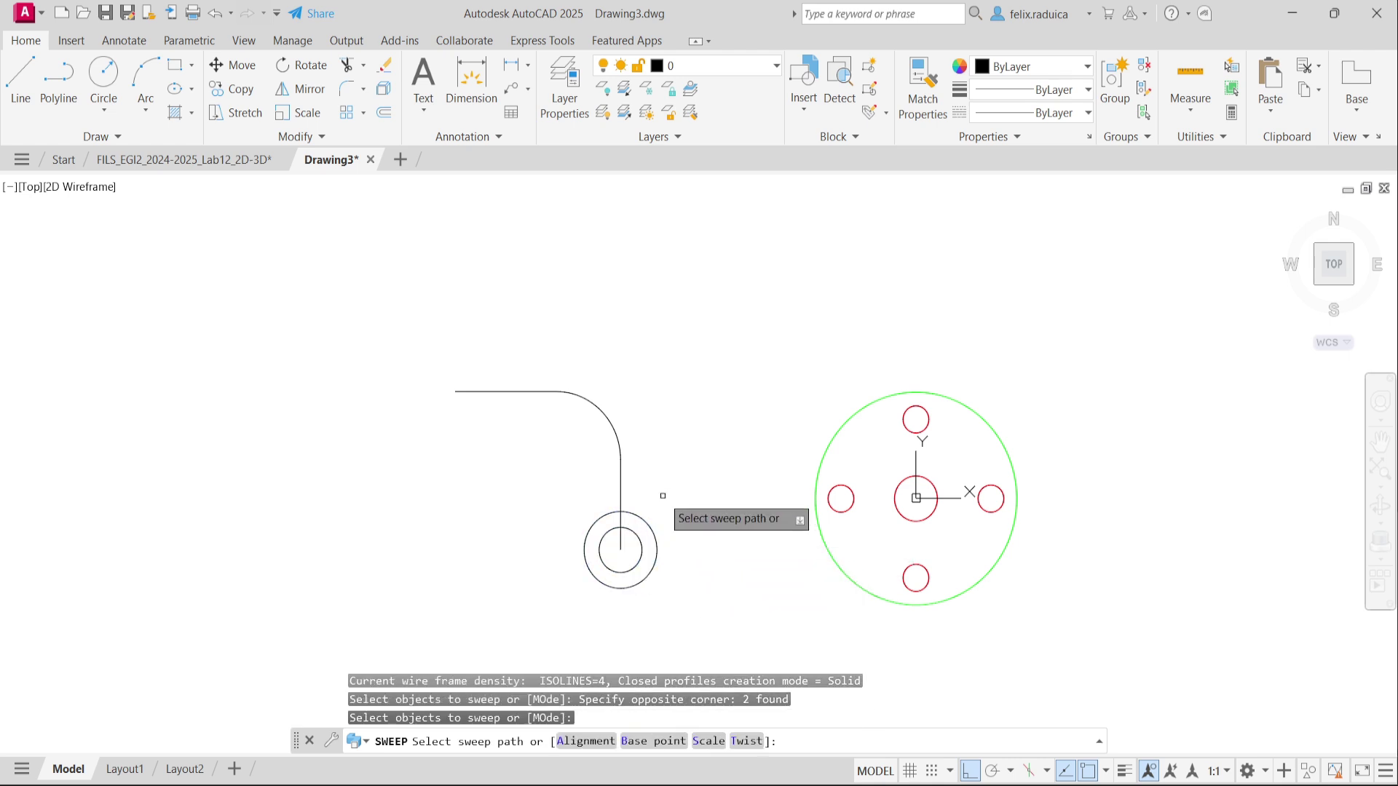
click(621, 480)
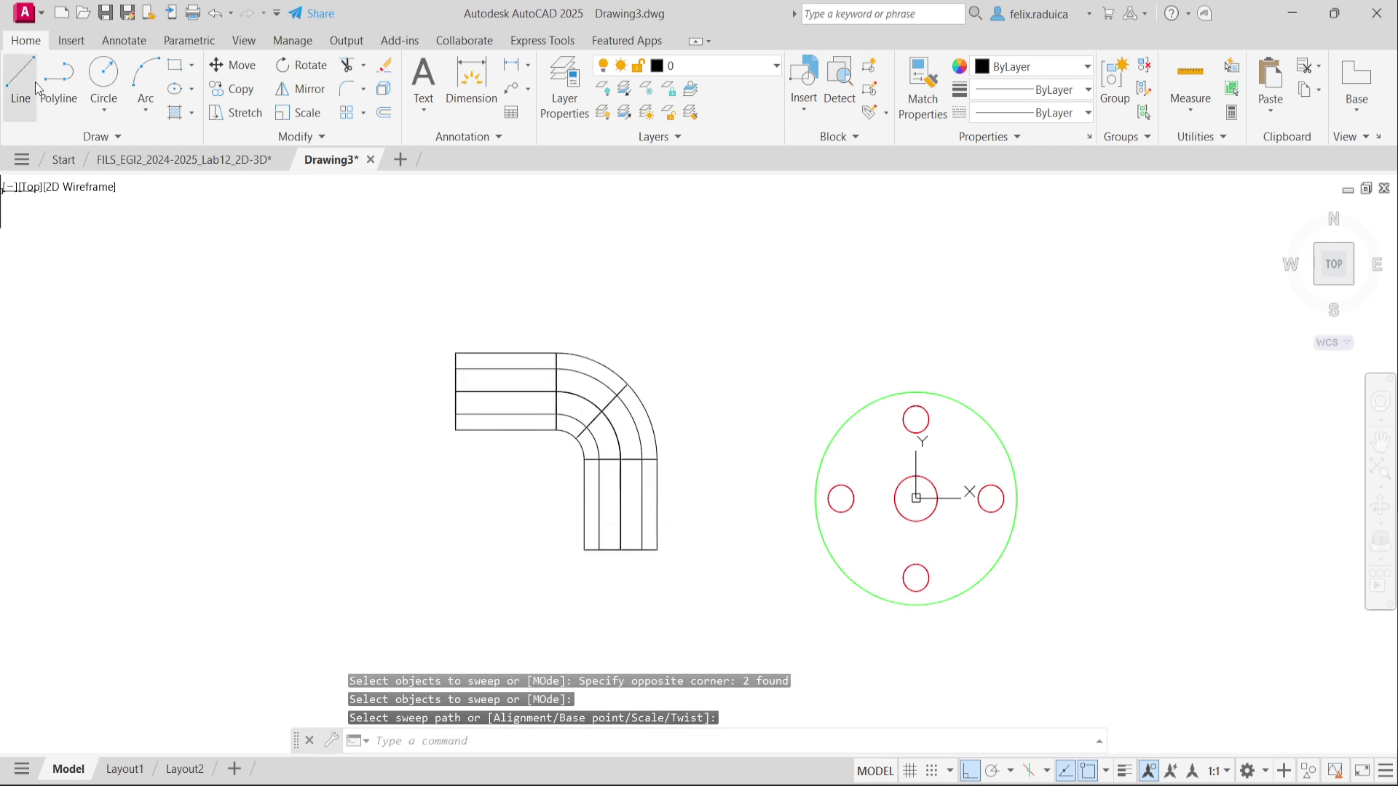
Set the visual style to Conceptual and inspect the end face of the swept pipe in 3D.
click(91, 187)
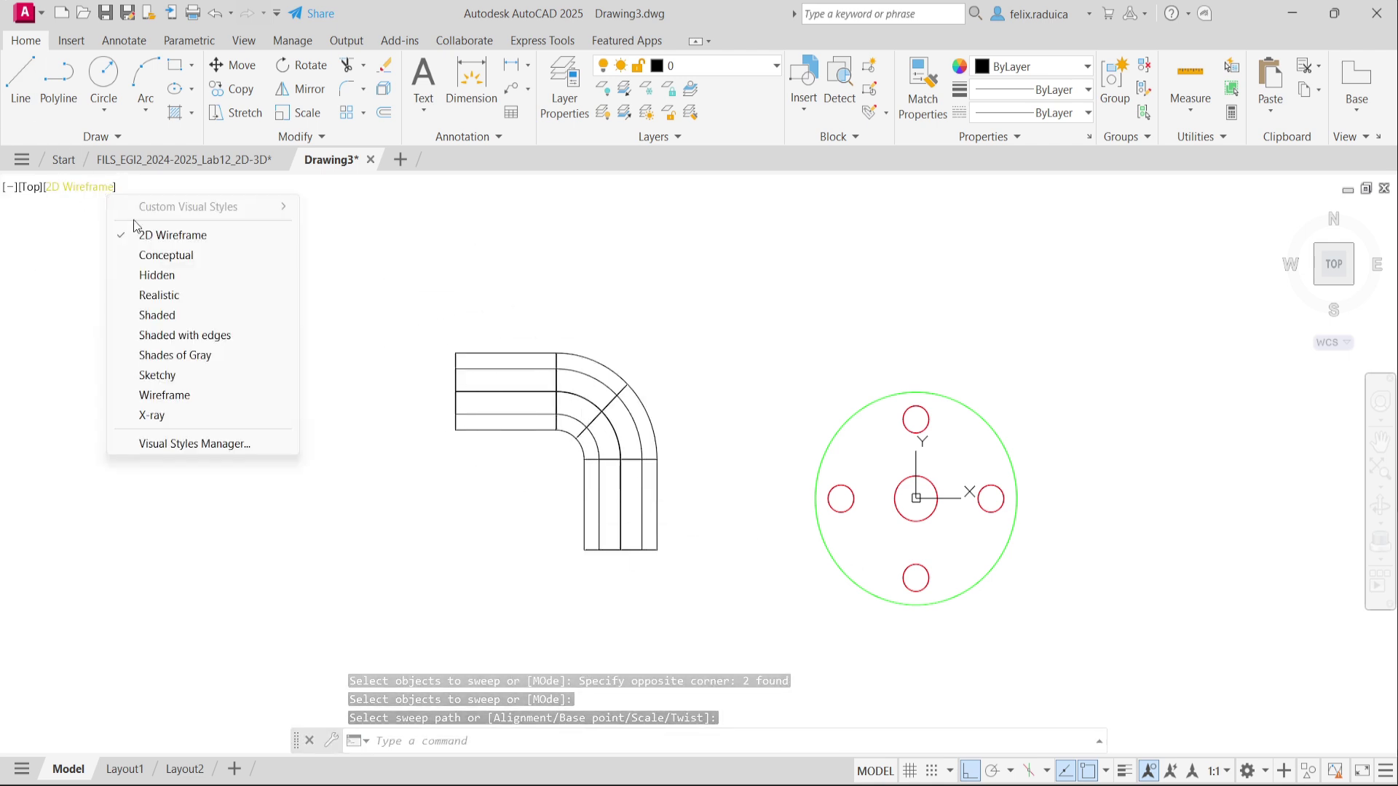
click(154, 257)
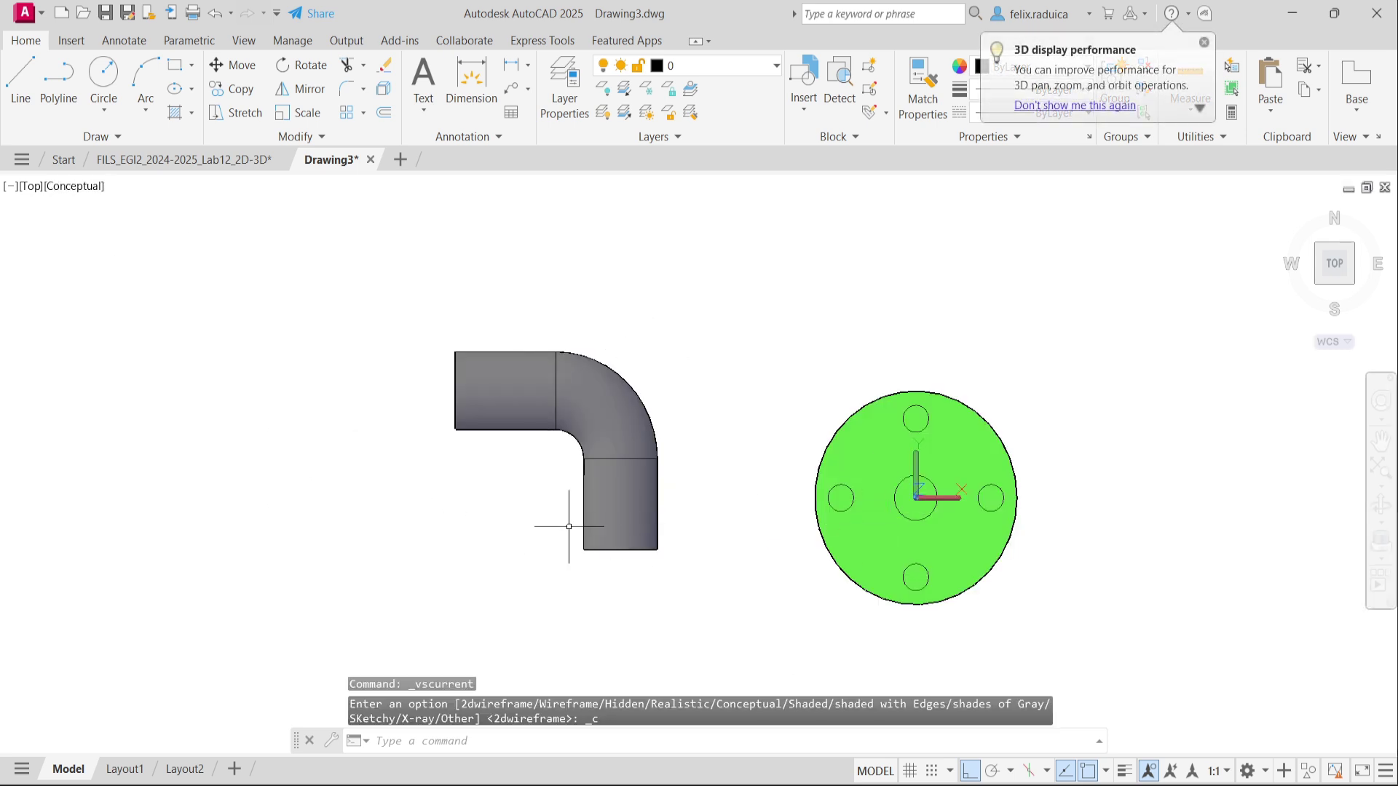
shift+middle_drag(687, 583, 502, 582)
scroll(559, 527, up, 3)
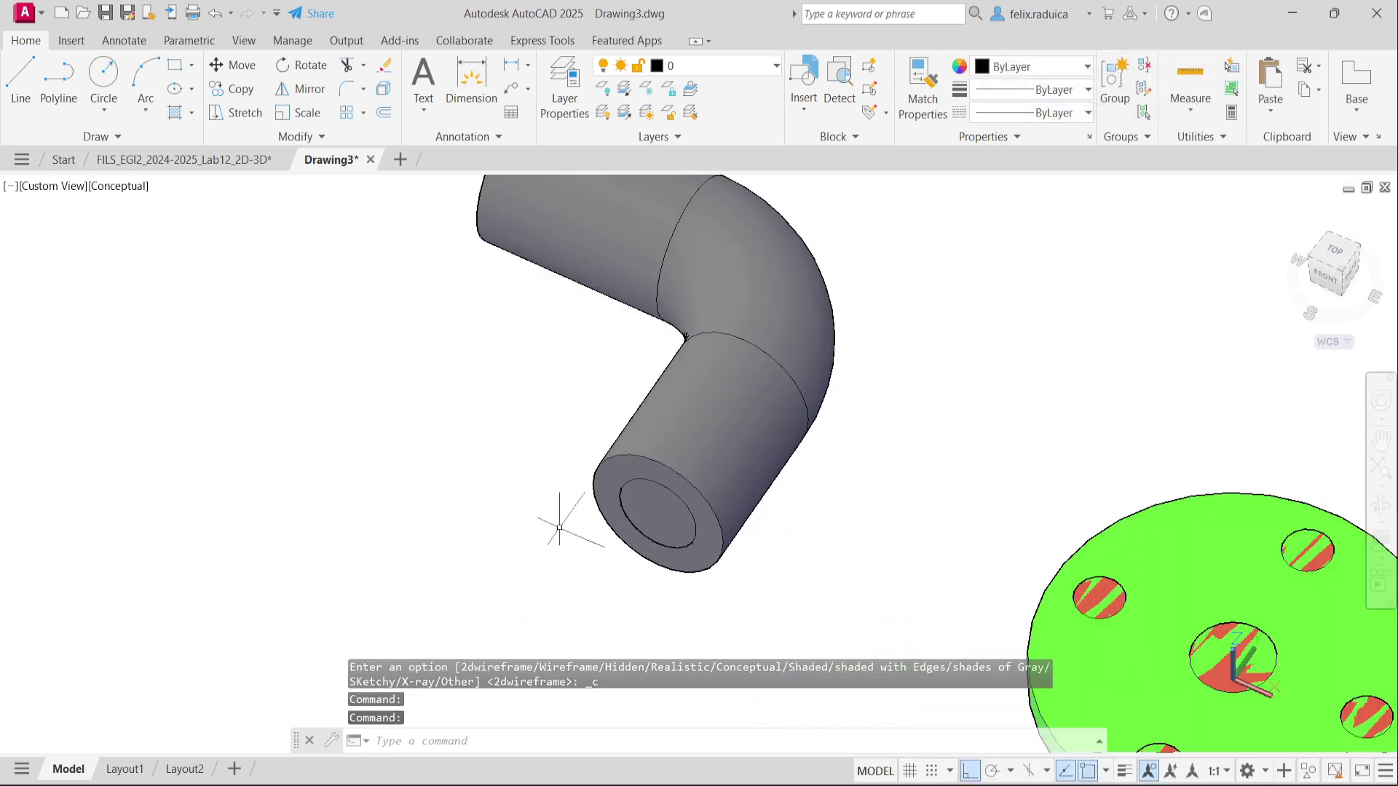
Assign the outer swept pipe solid to layer Outside and the inner swept pipe solid to layer Inside.
click(609, 530)
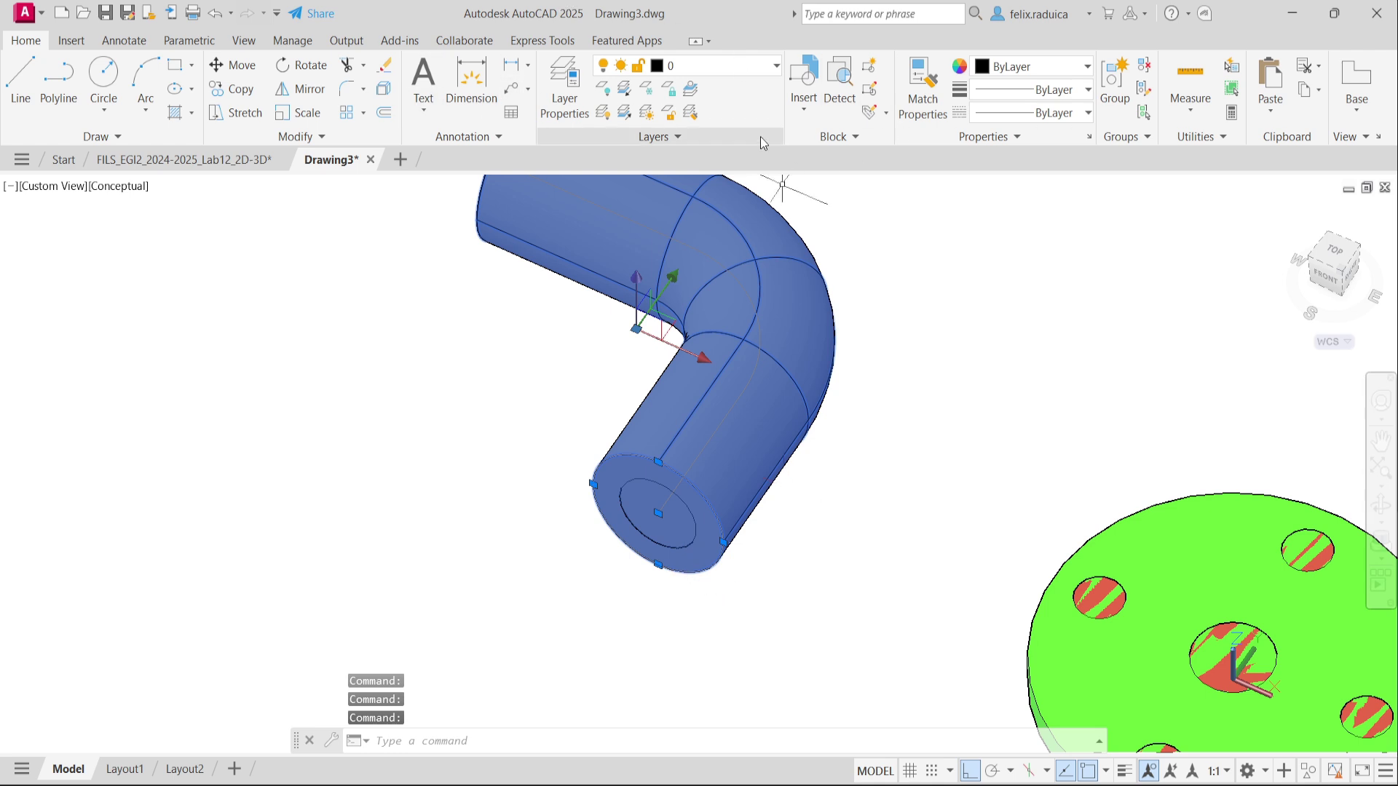
click(745, 69)
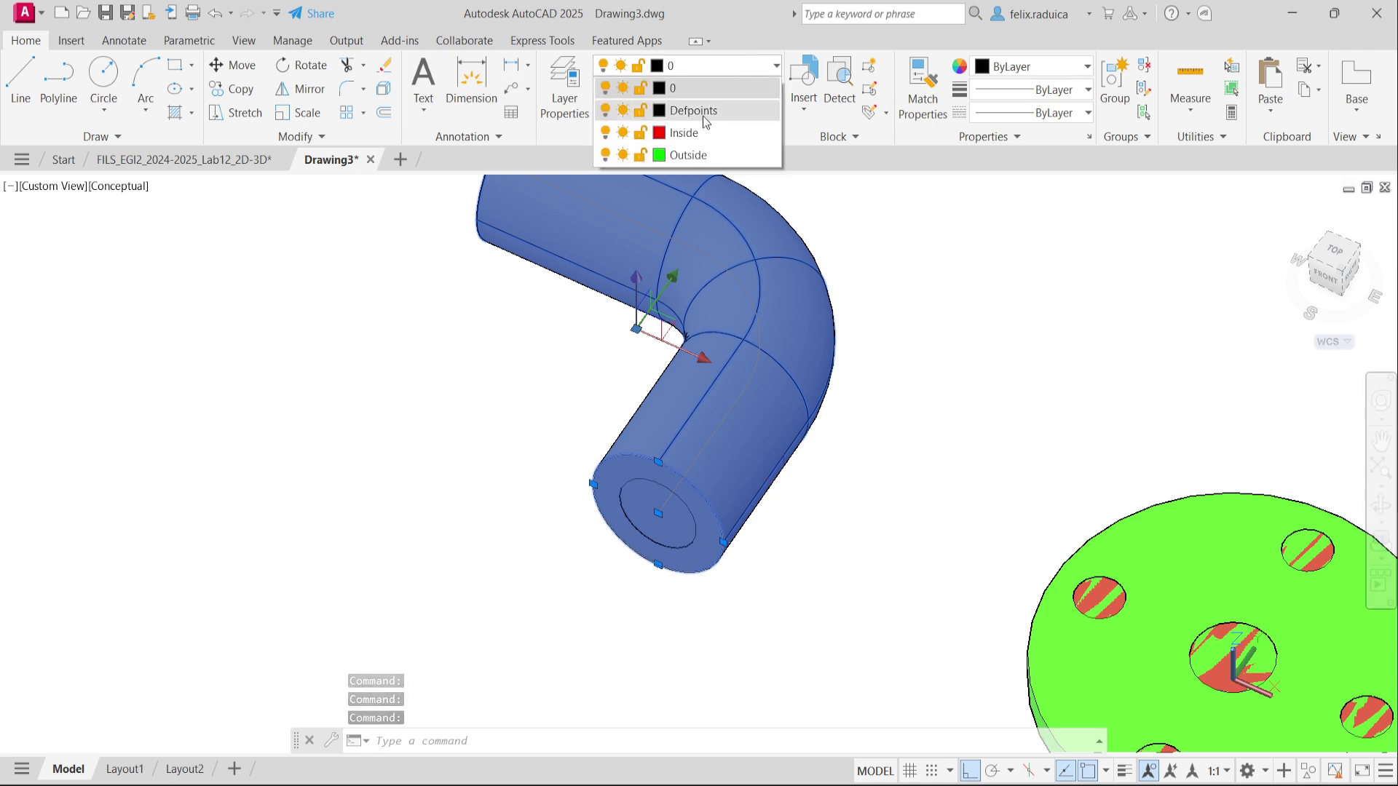
click(679, 155)
key(Escape)
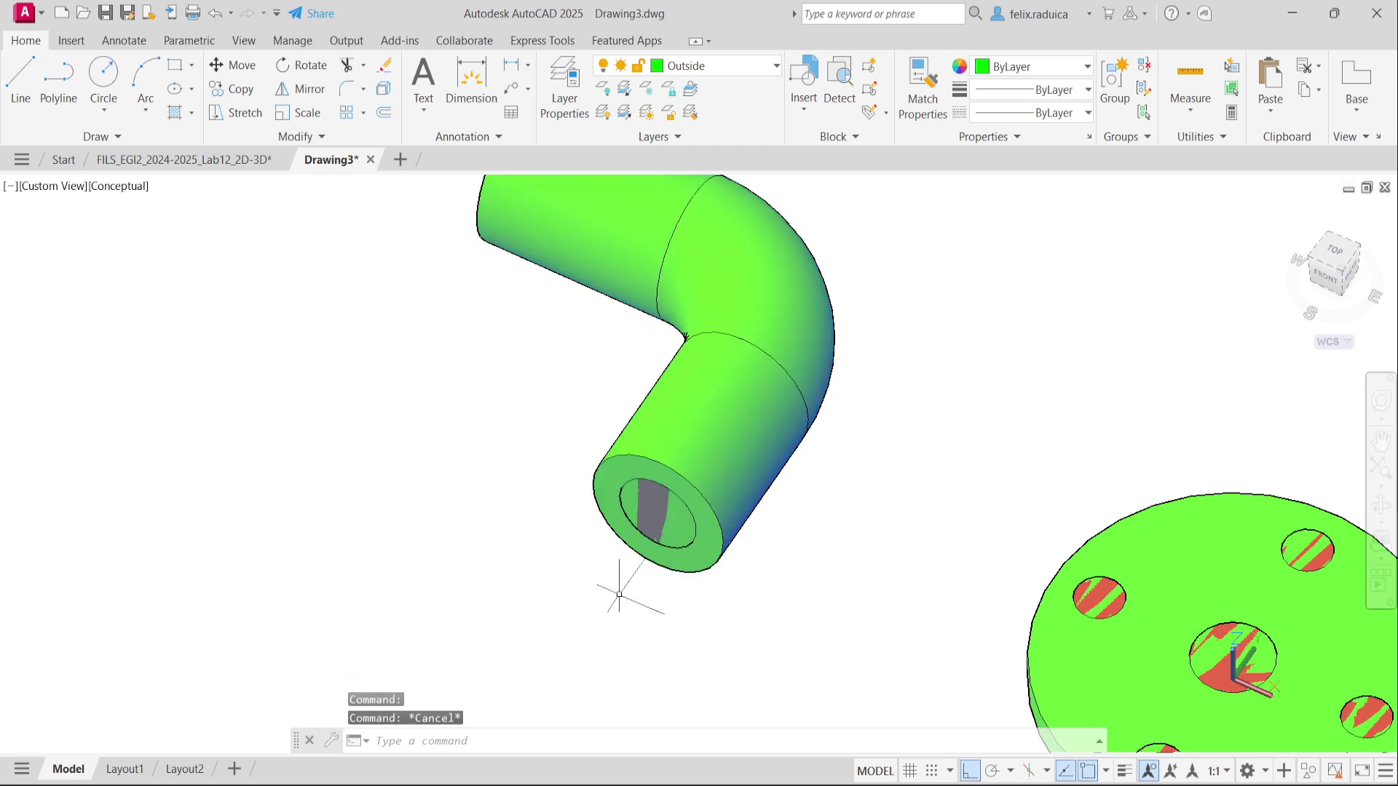
click(643, 514)
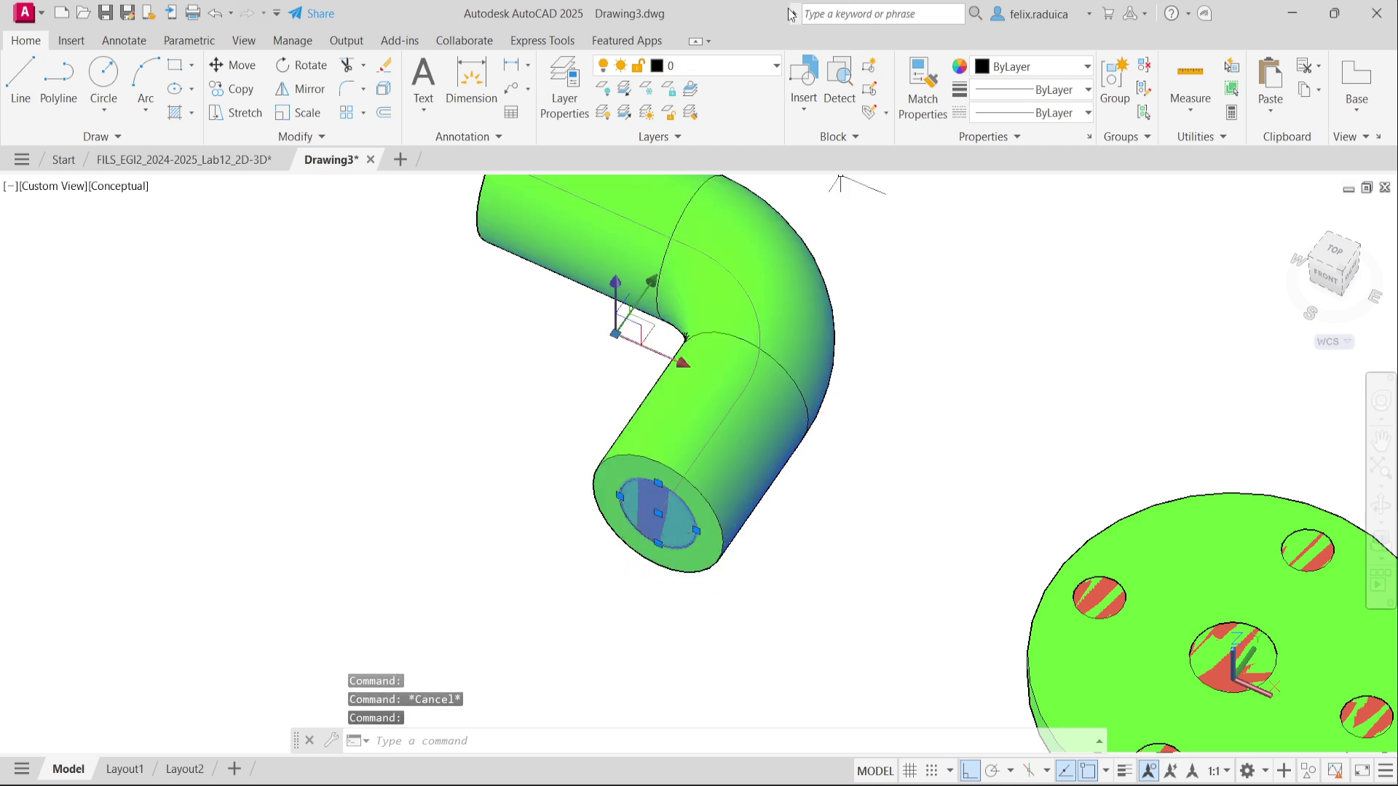
click(747, 71)
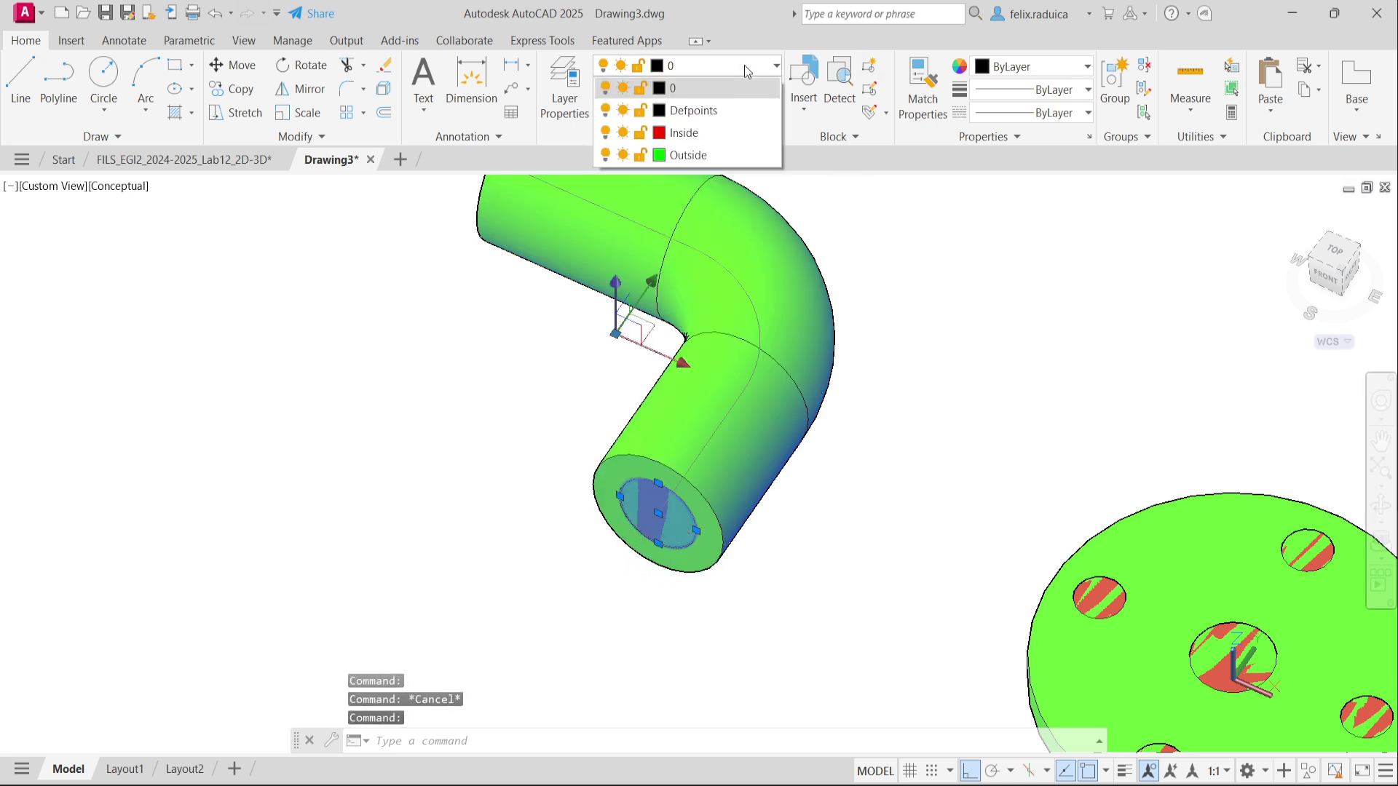
click(680, 139)
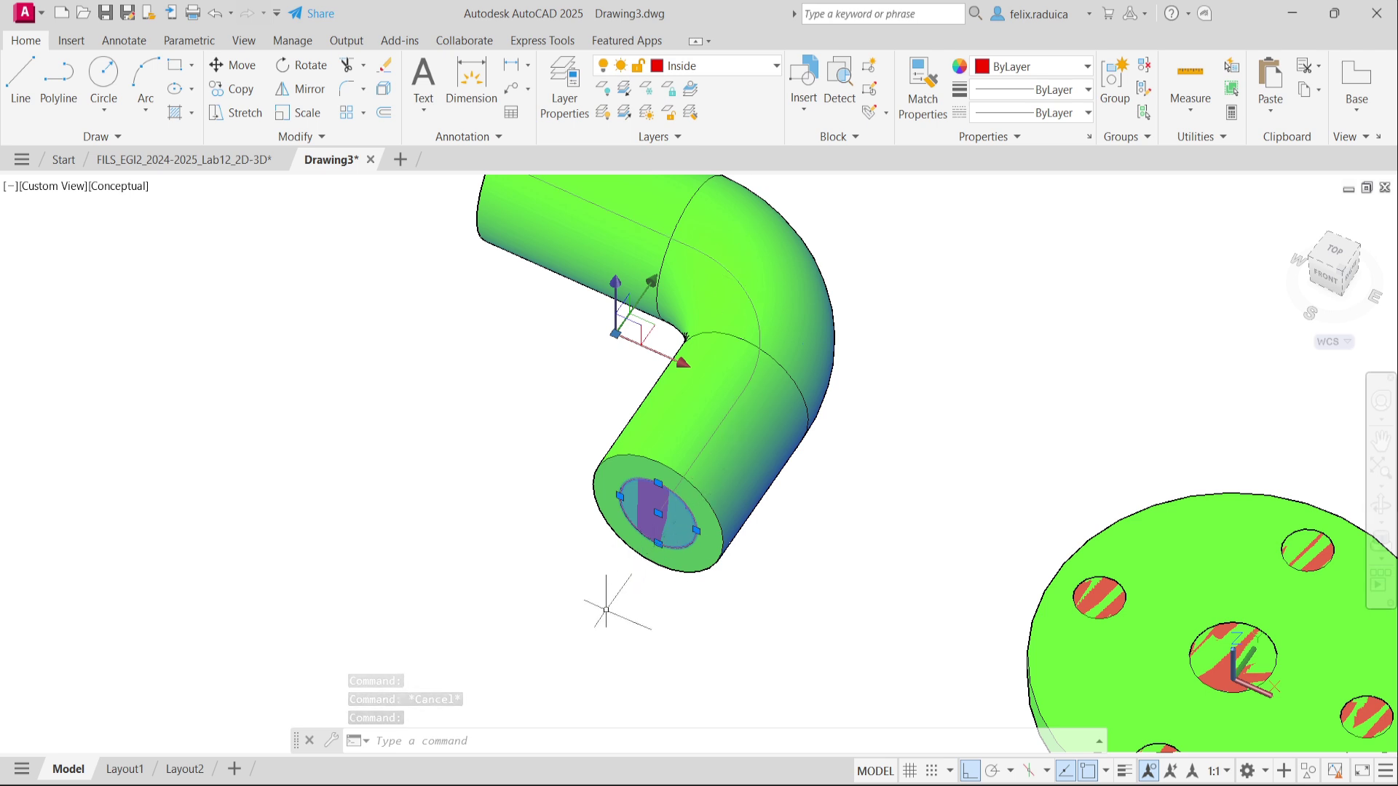
key(Escape)
scroll(513, 464, down, 2)
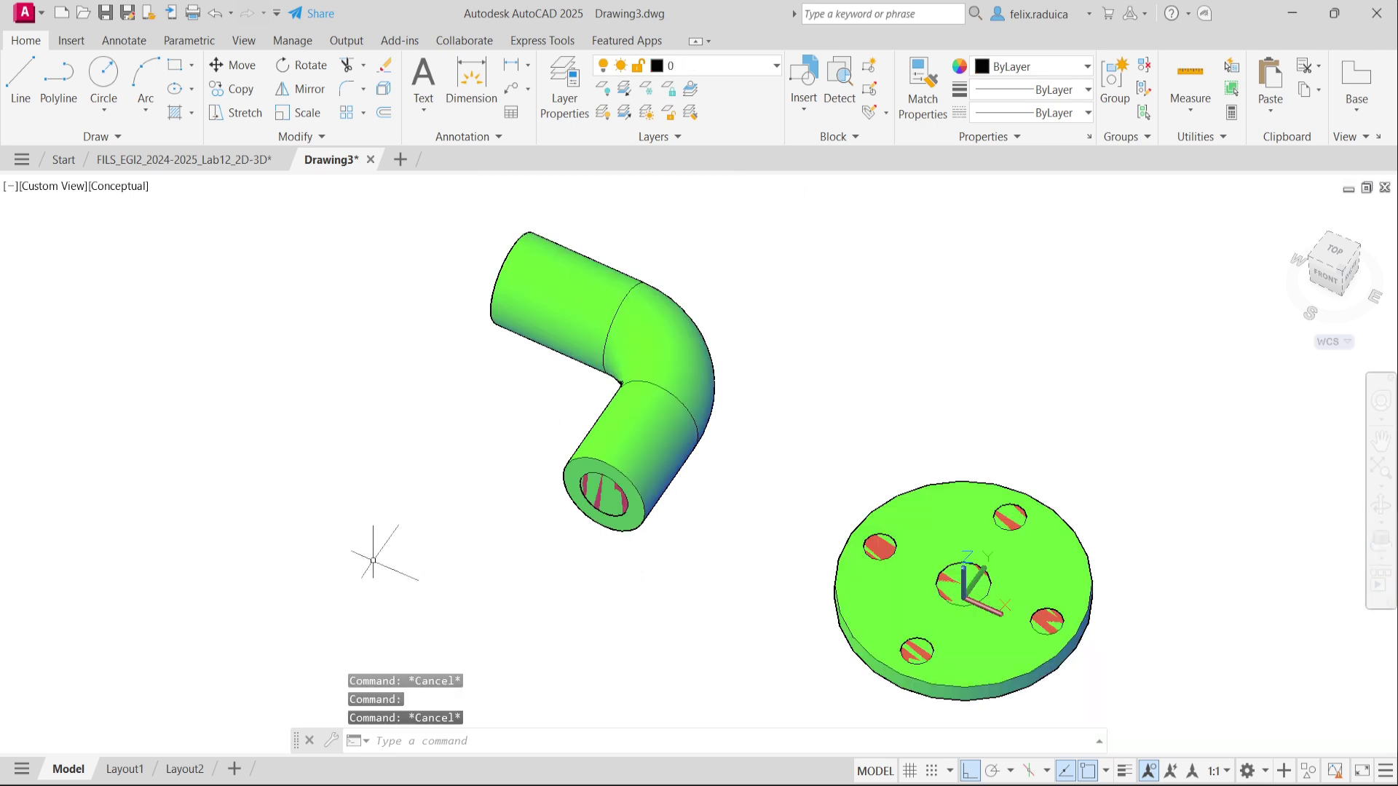
Delete the central Inside-layer cylinder from the flange, keeping the flange disc and the four bolt-hole cylinders.
scroll(531, 387, down, 2)
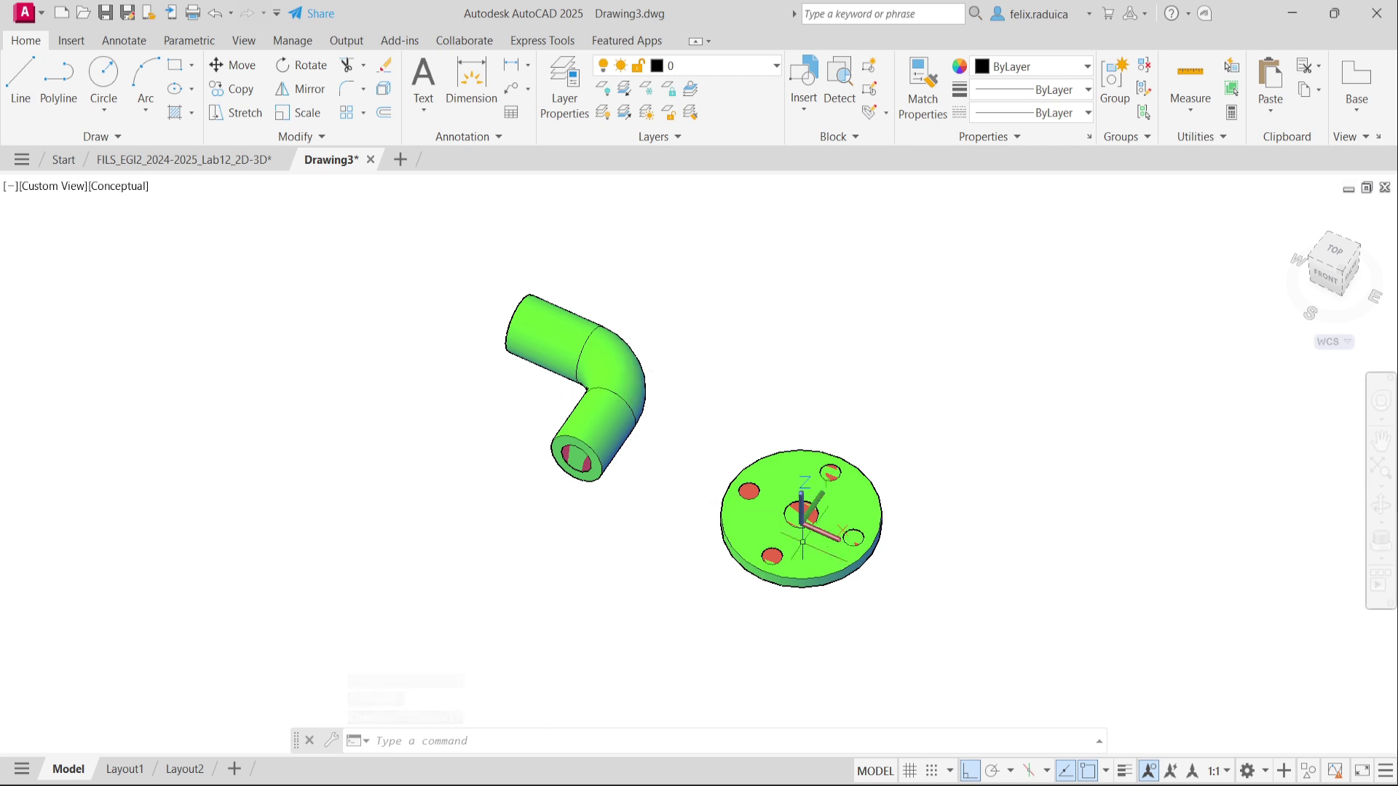
scroll(770, 519, up, 2)
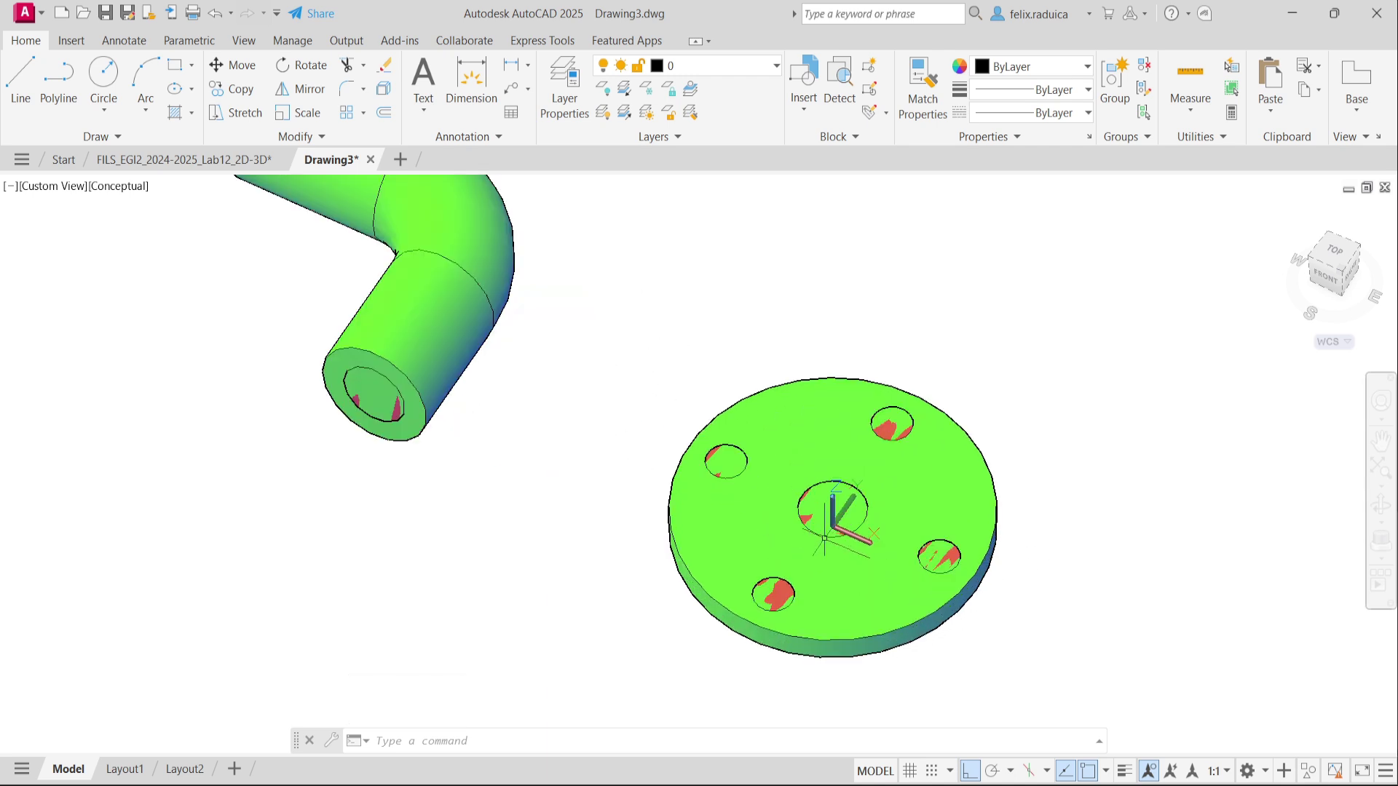
scroll(825, 538, up, 1)
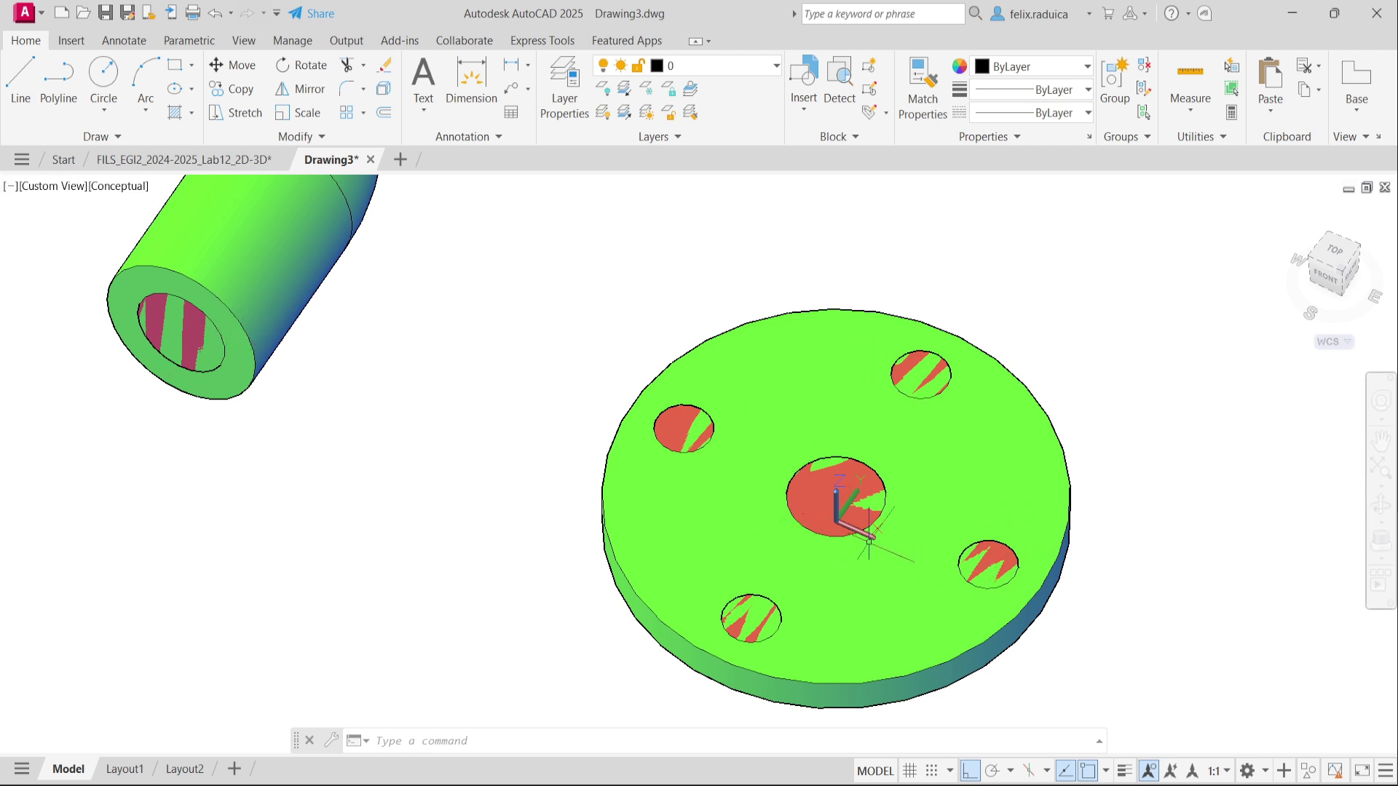
click(885, 511)
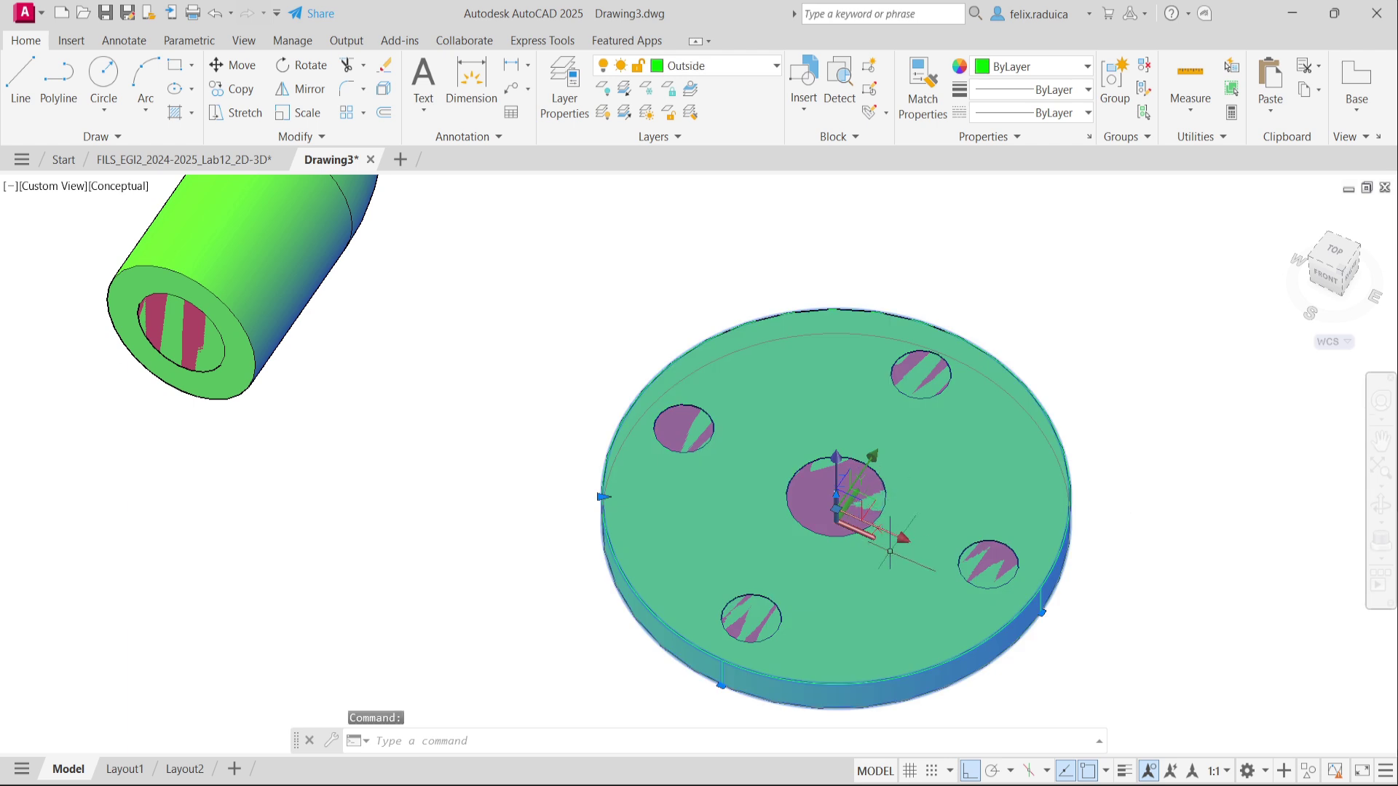
key(Escape)
click(879, 519)
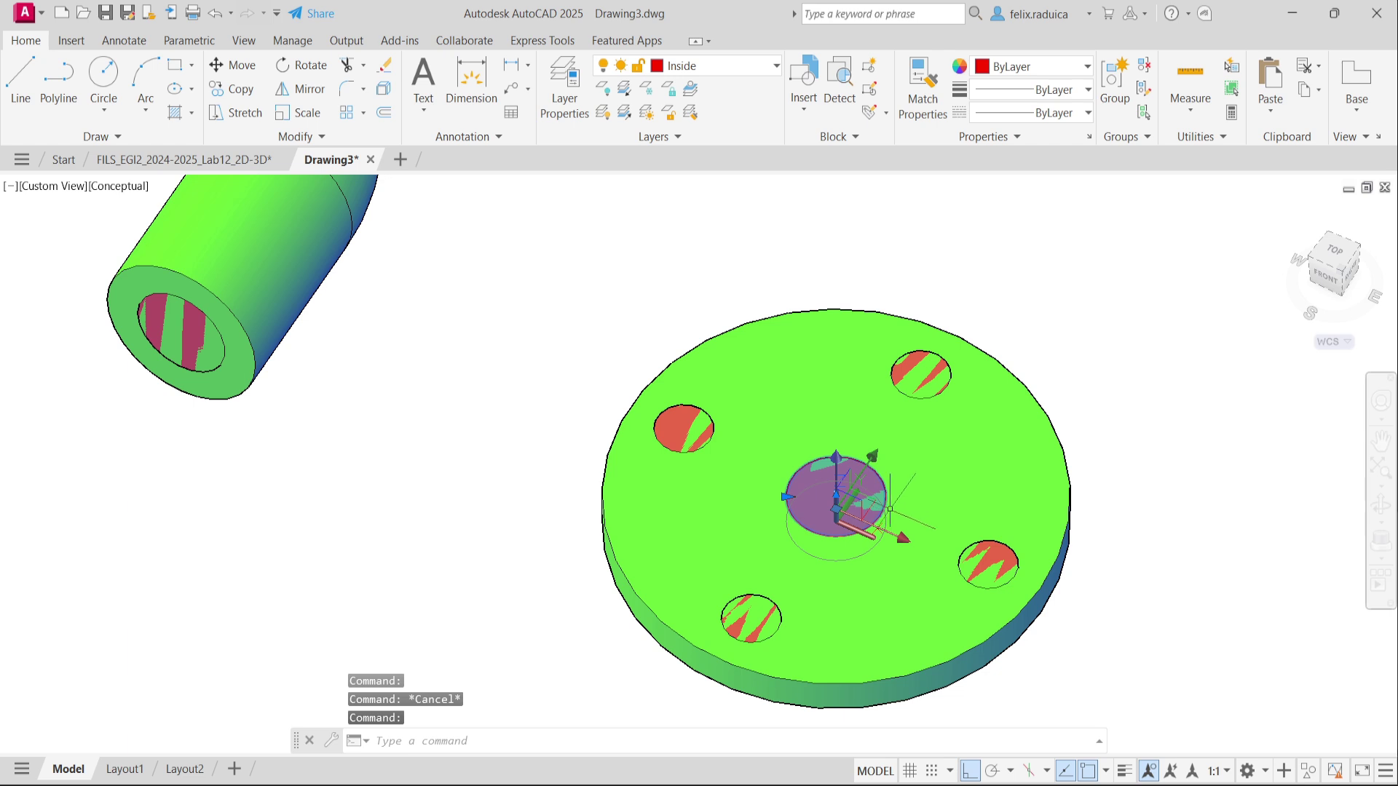
key(Delete)
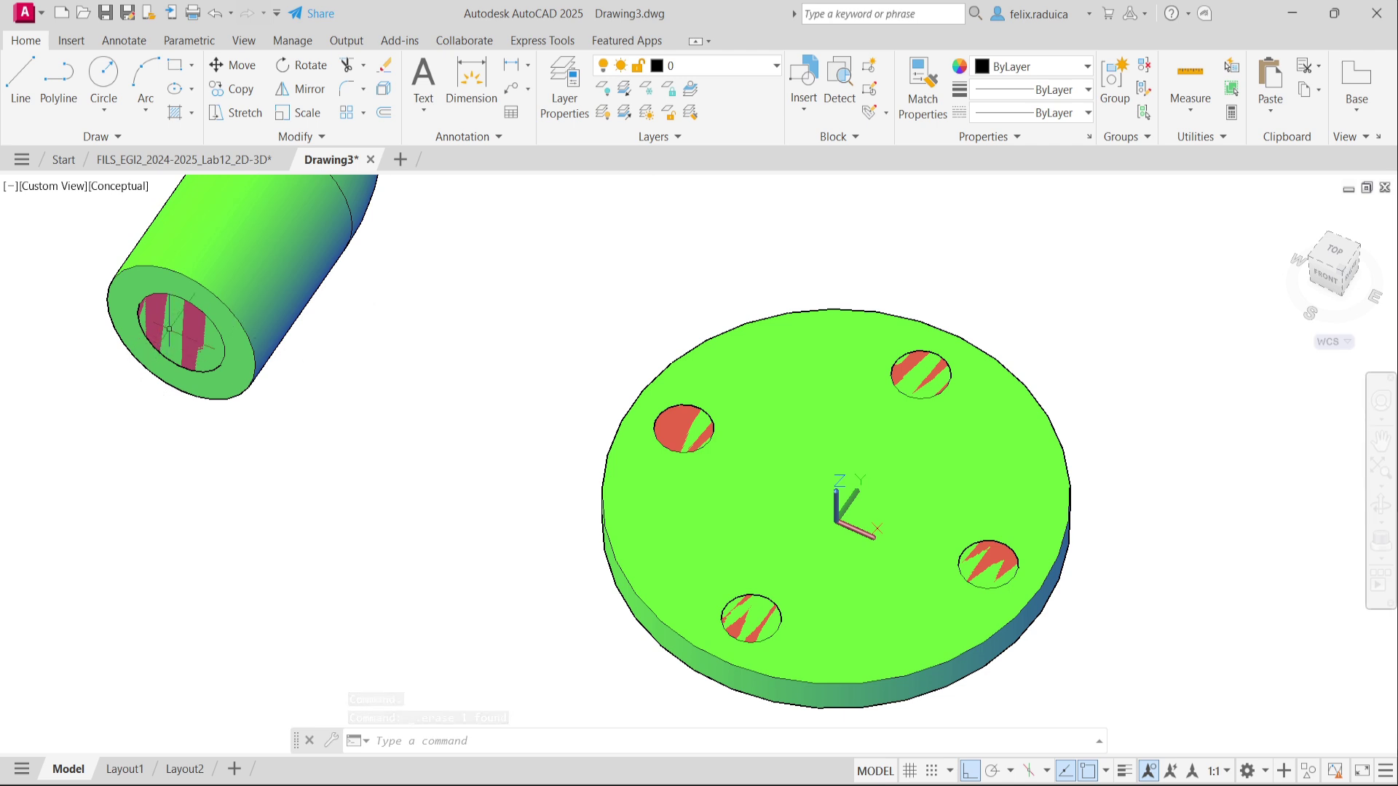
Rotate both swept pipe solids 90 degrees about the X axis with 3DROTATE.
scroll(266, 390, down, 4)
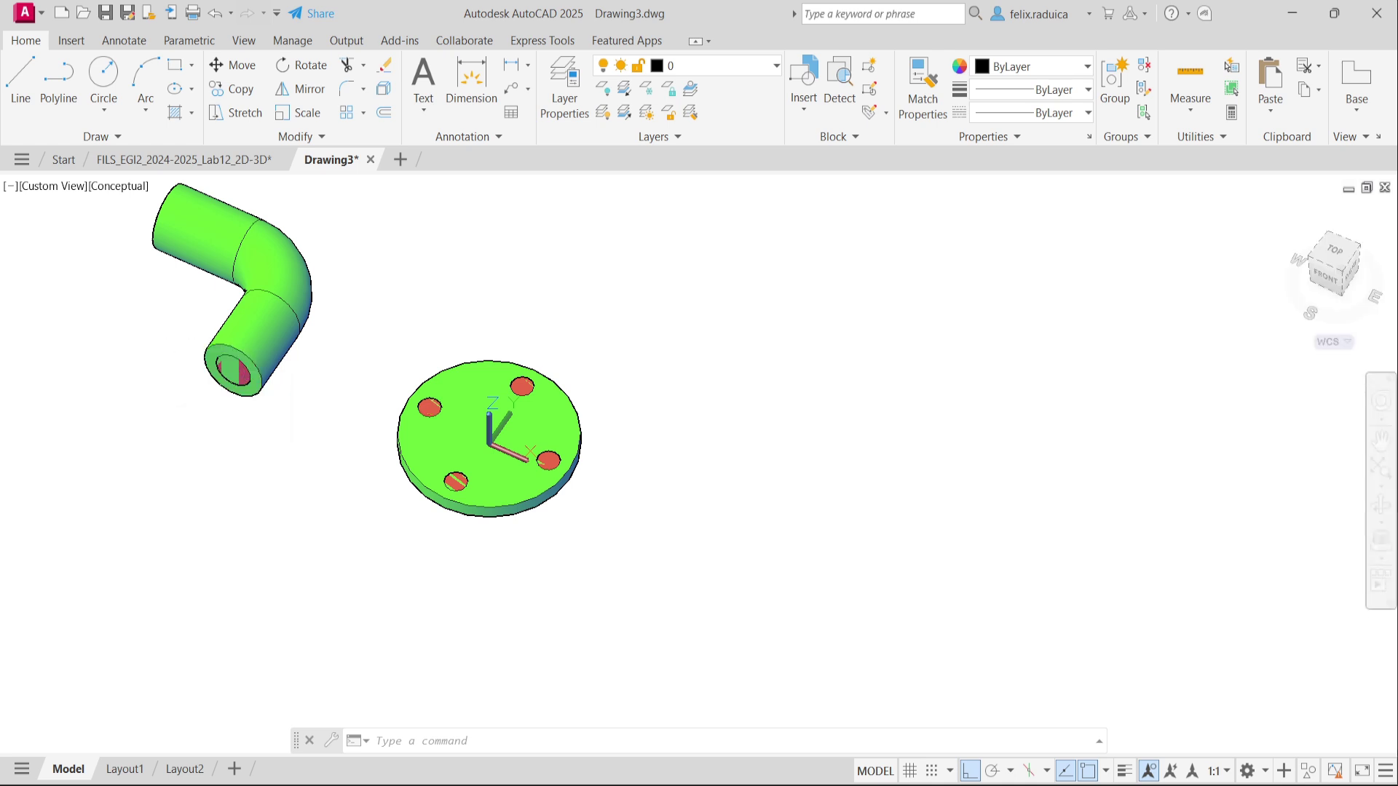
text(3dr)
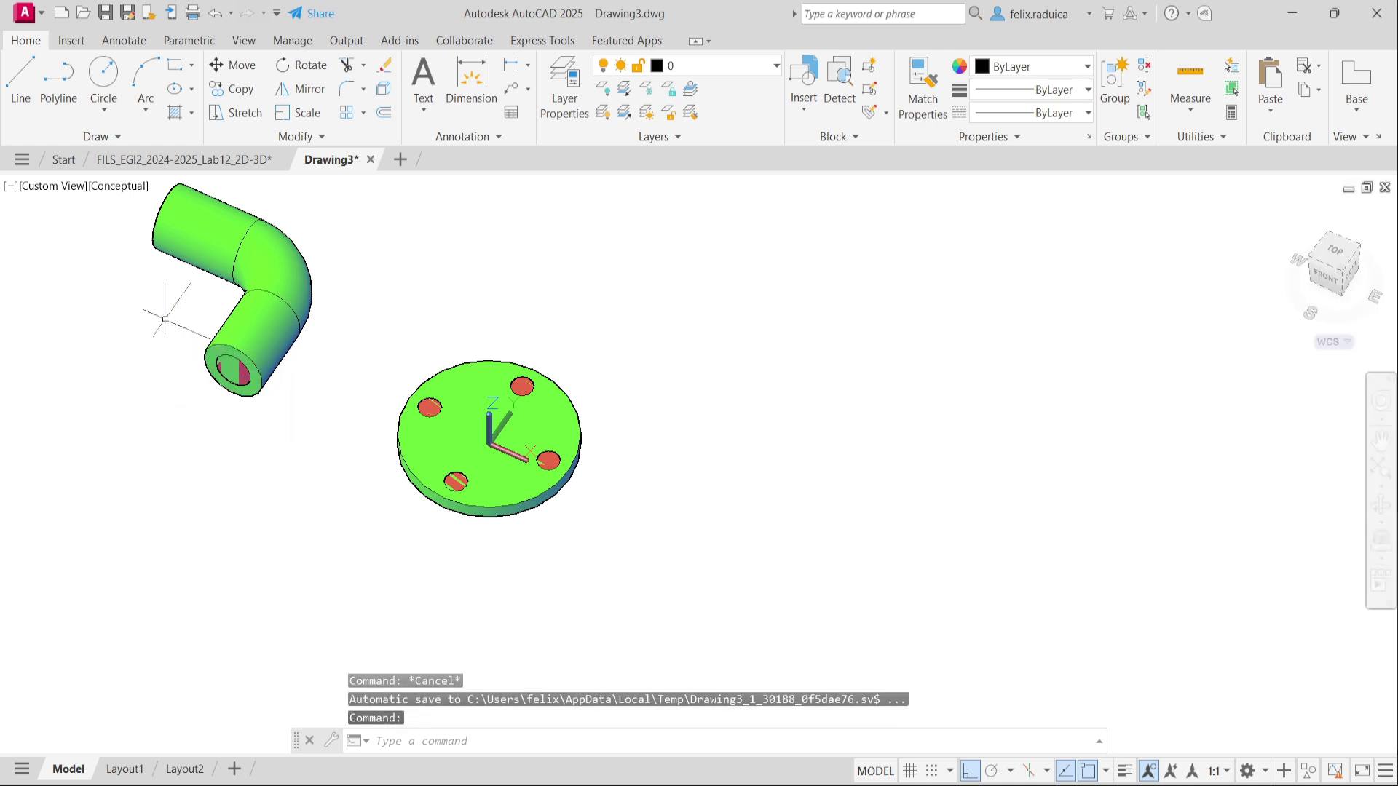
key(Return)
click(303, 386)
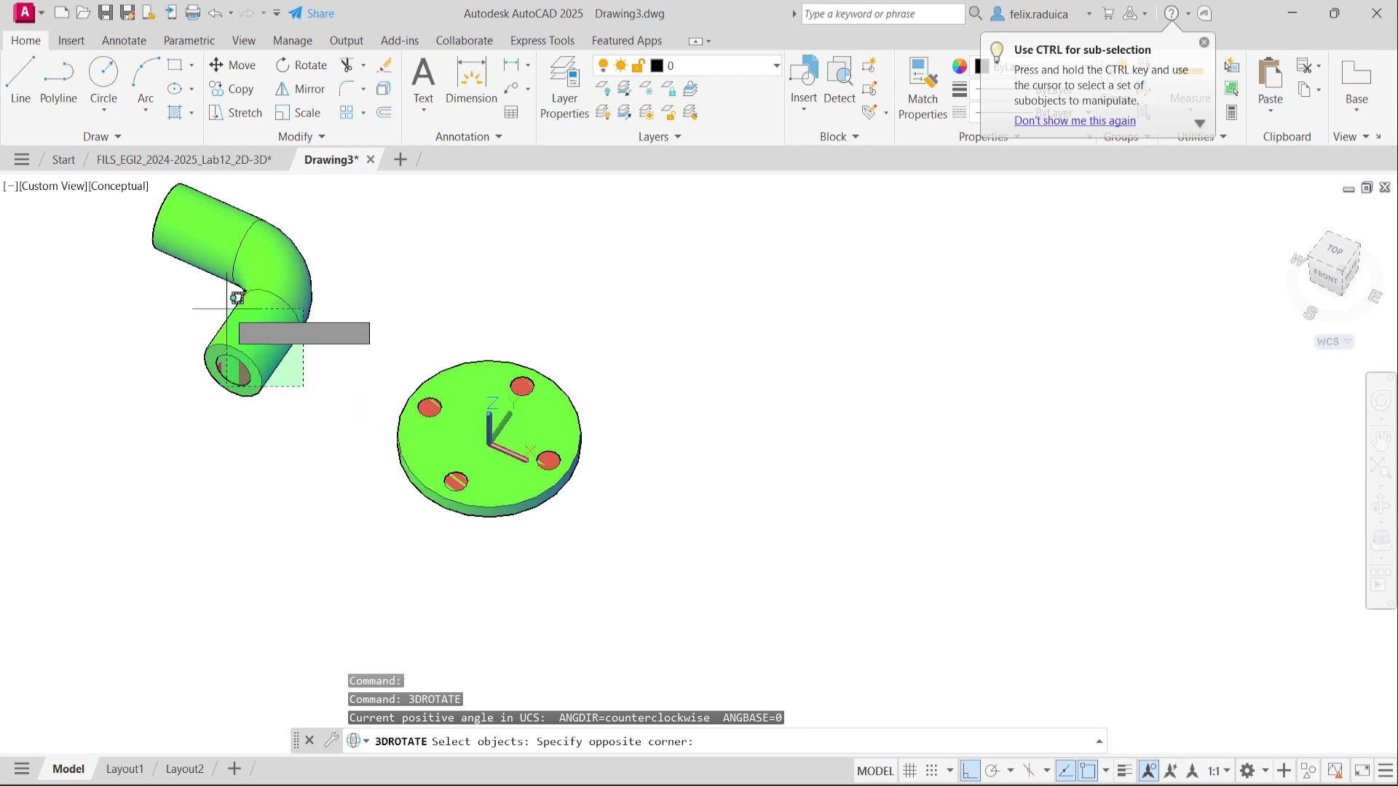
click(237, 298)
key(Return)
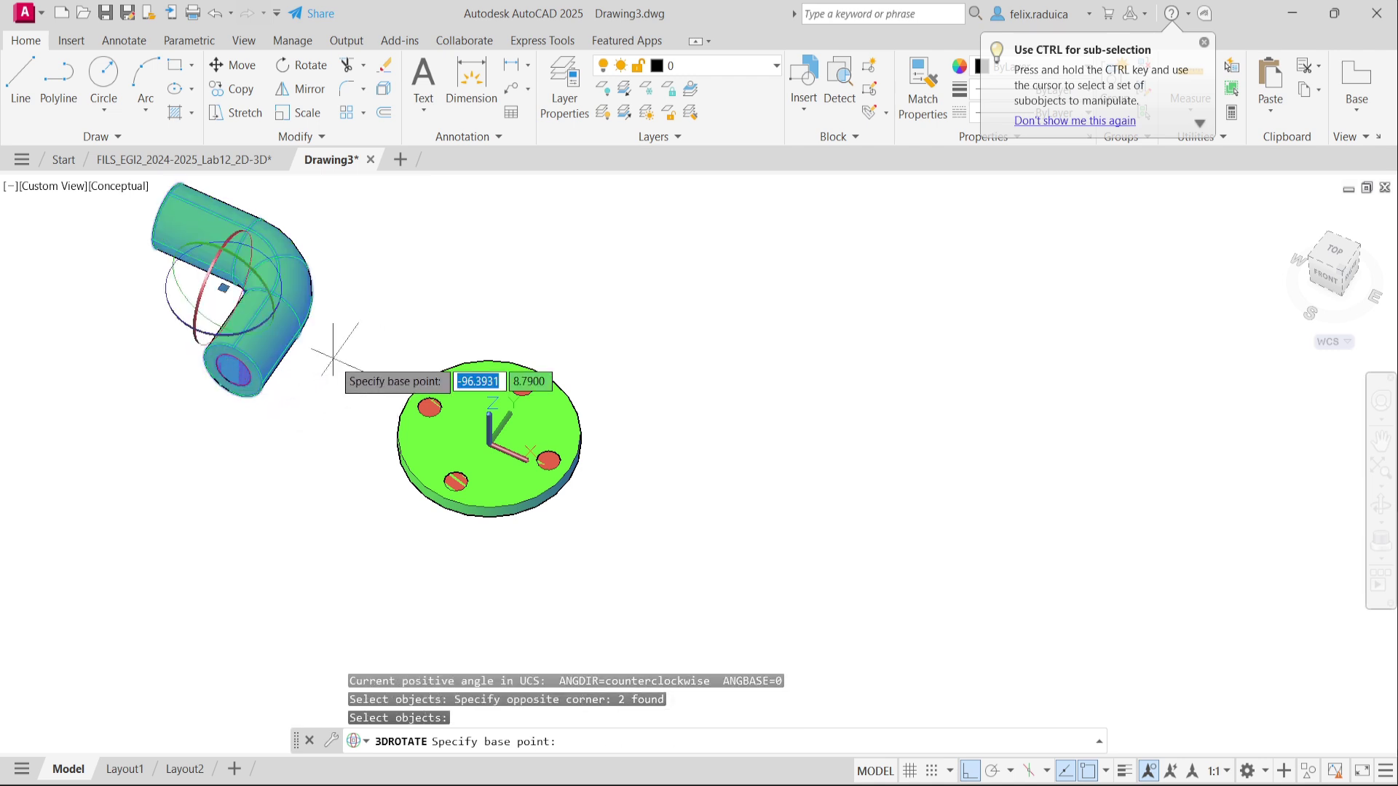
scroll(333, 350, down, 5)
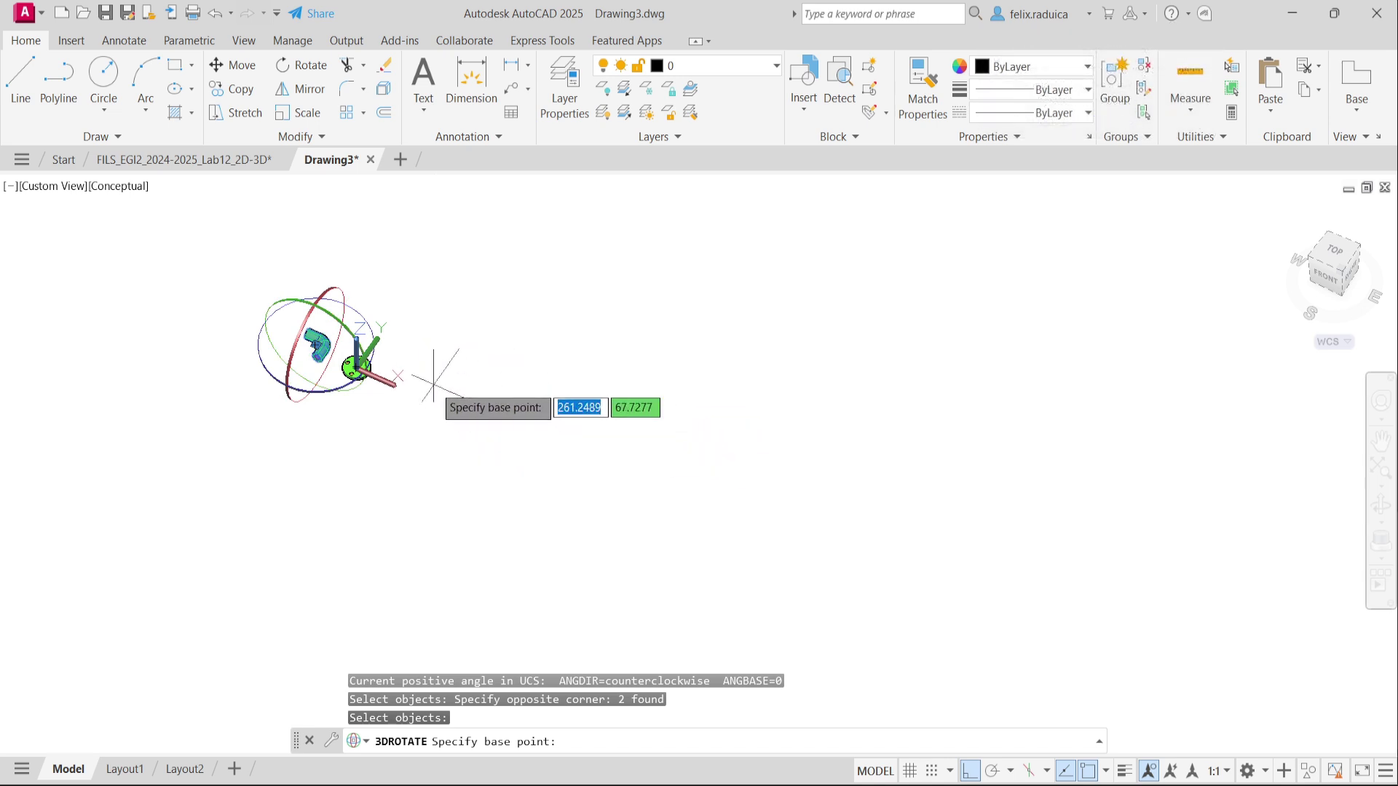
click(306, 328)
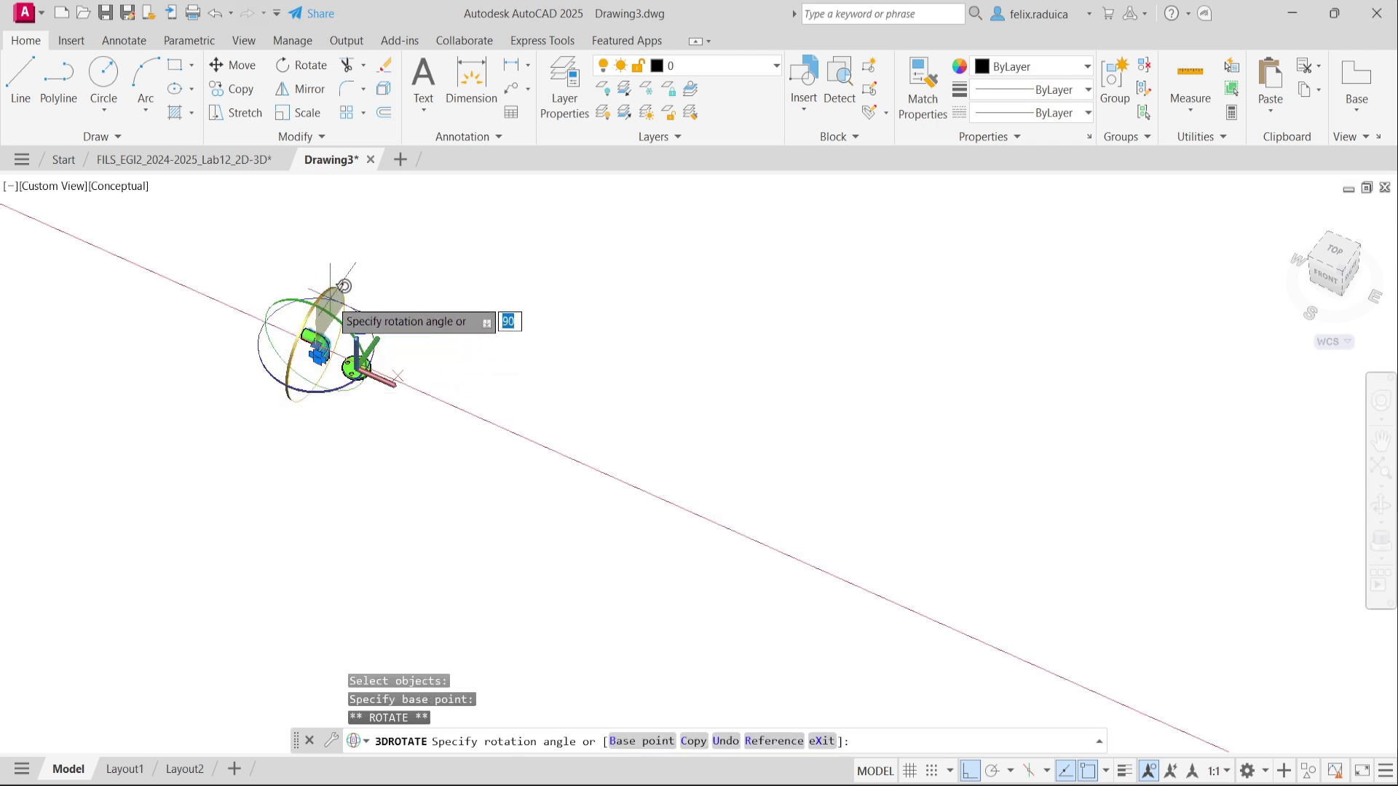
text(90)
key(Return)
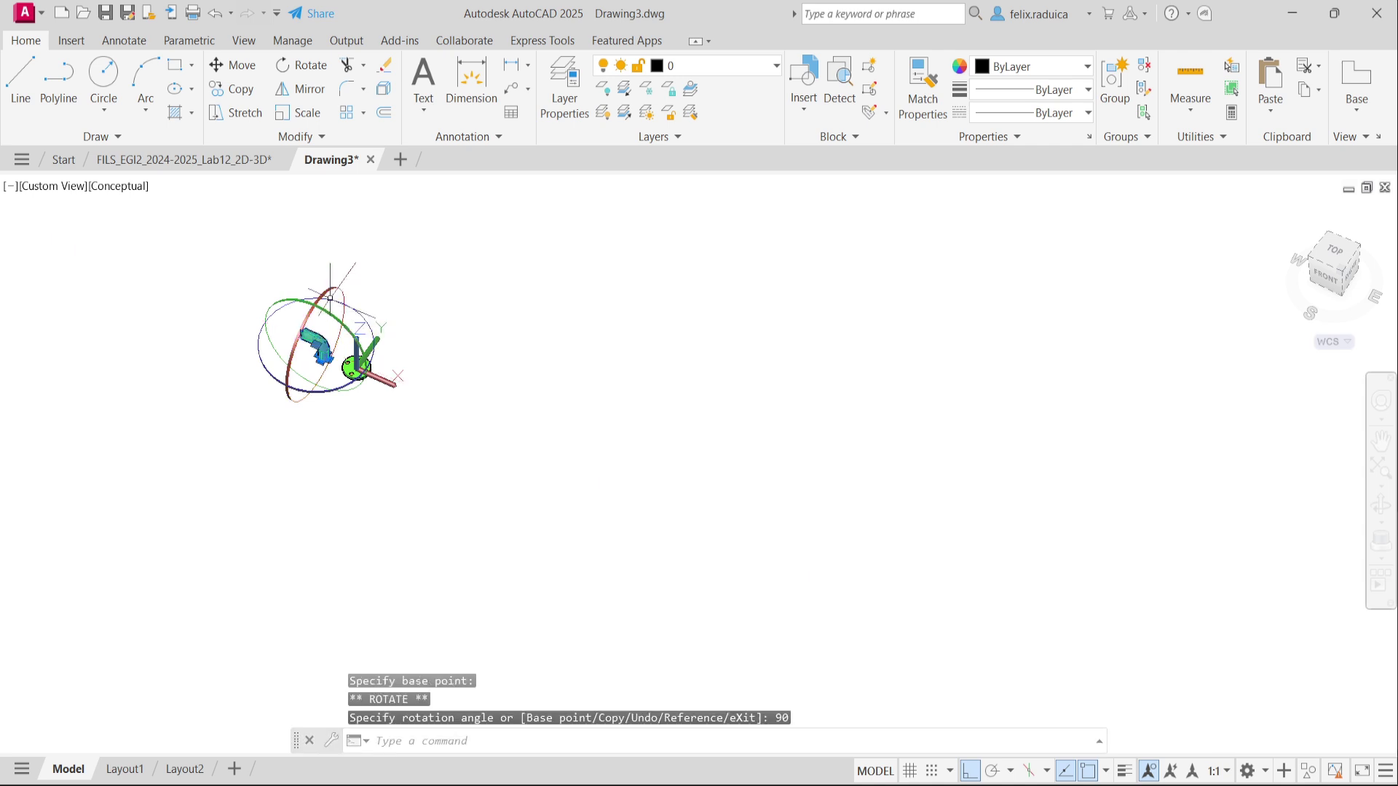
scroll(325, 364, up, 5)
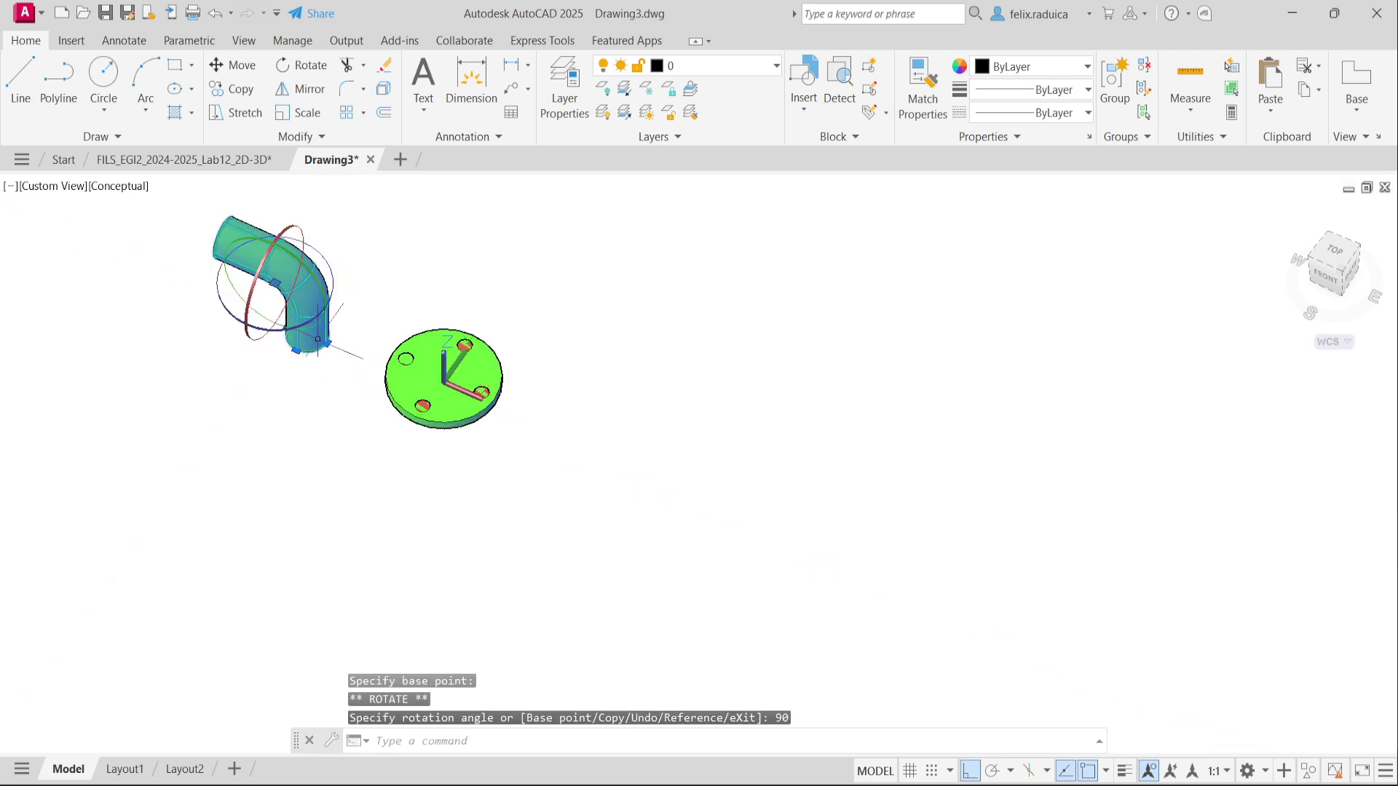
key(Escape)
Start moving both pipe solids, taking the centre of the circular face at the vertical leg's lower end as base point.
scroll(228, 375, up, 2)
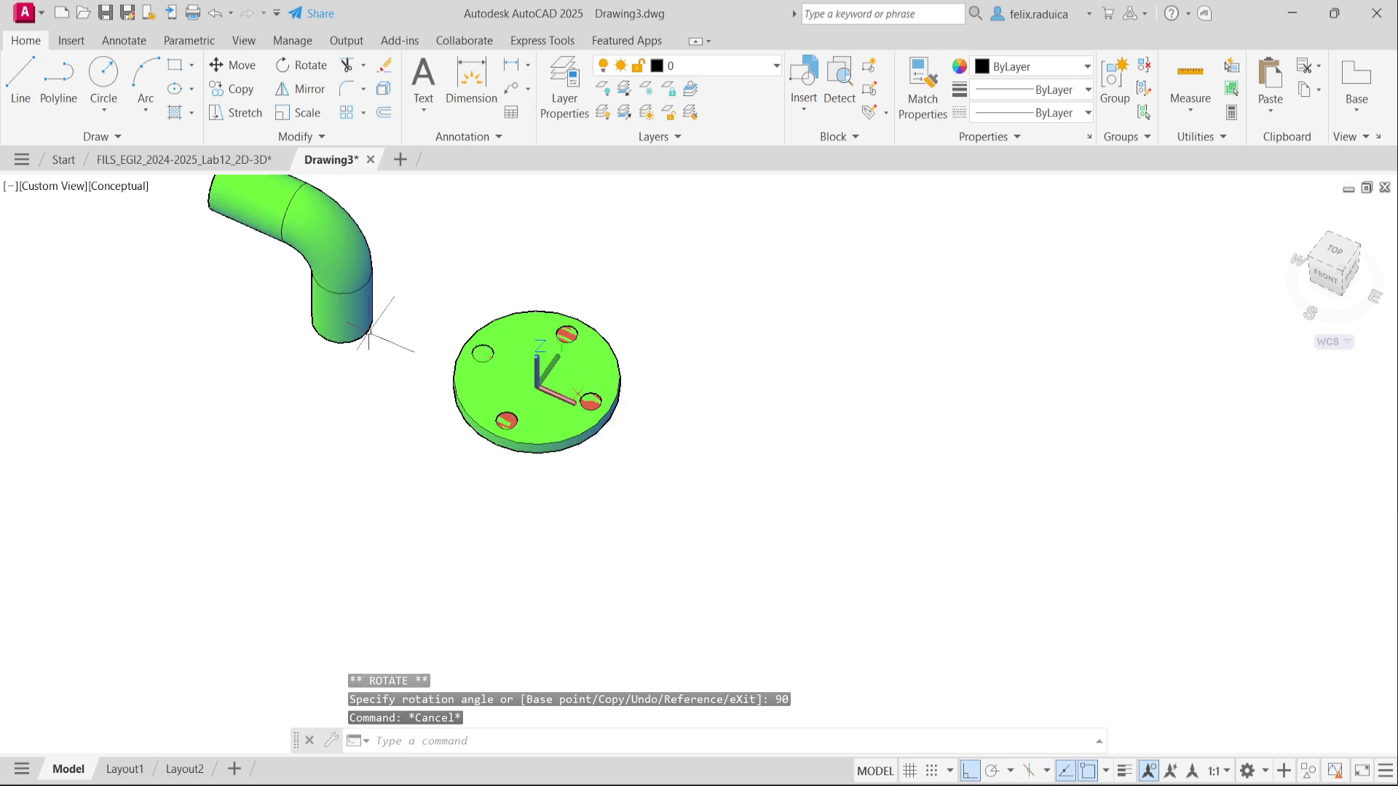
shift+middle_drag(403, 388, 396, 423)
shift+middle_drag(380, 509, 386, 458)
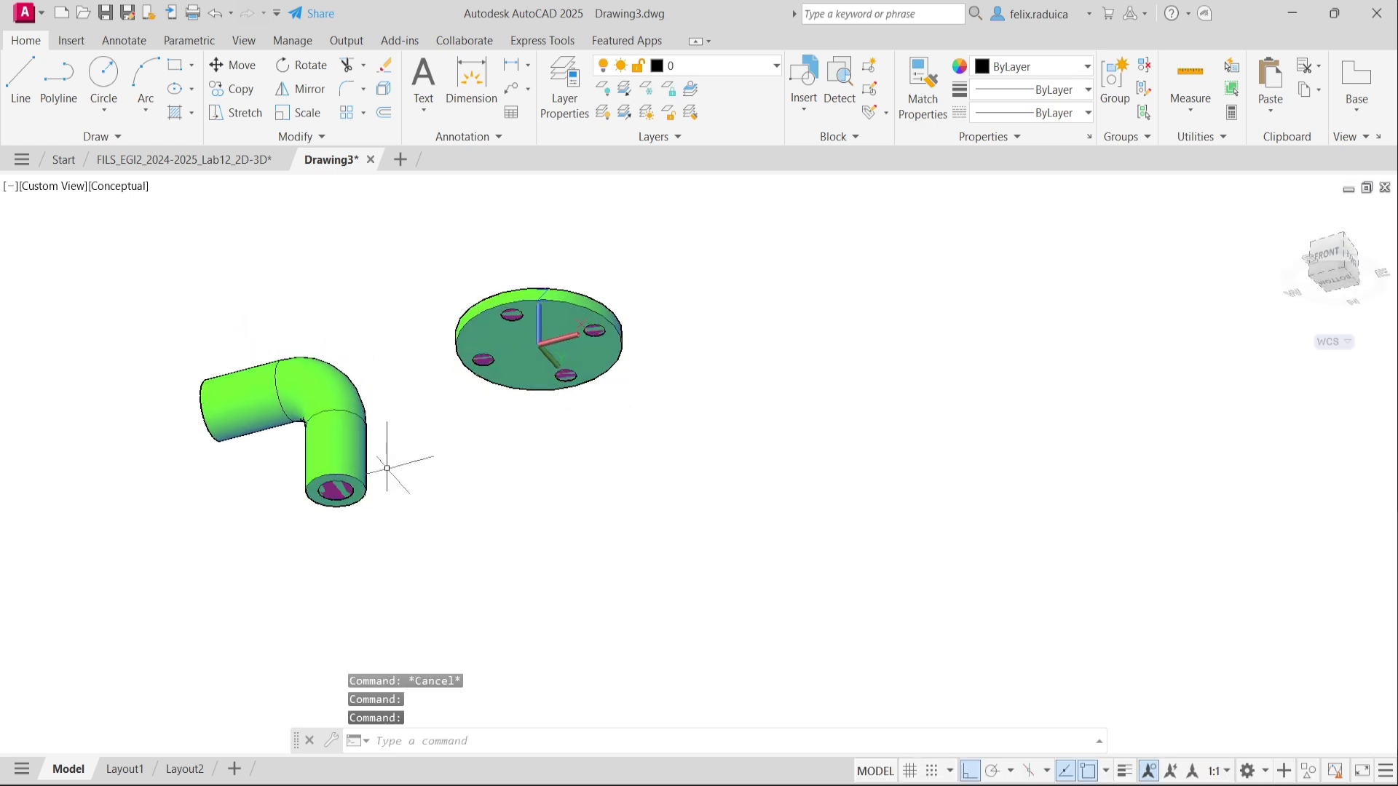
key(Return)
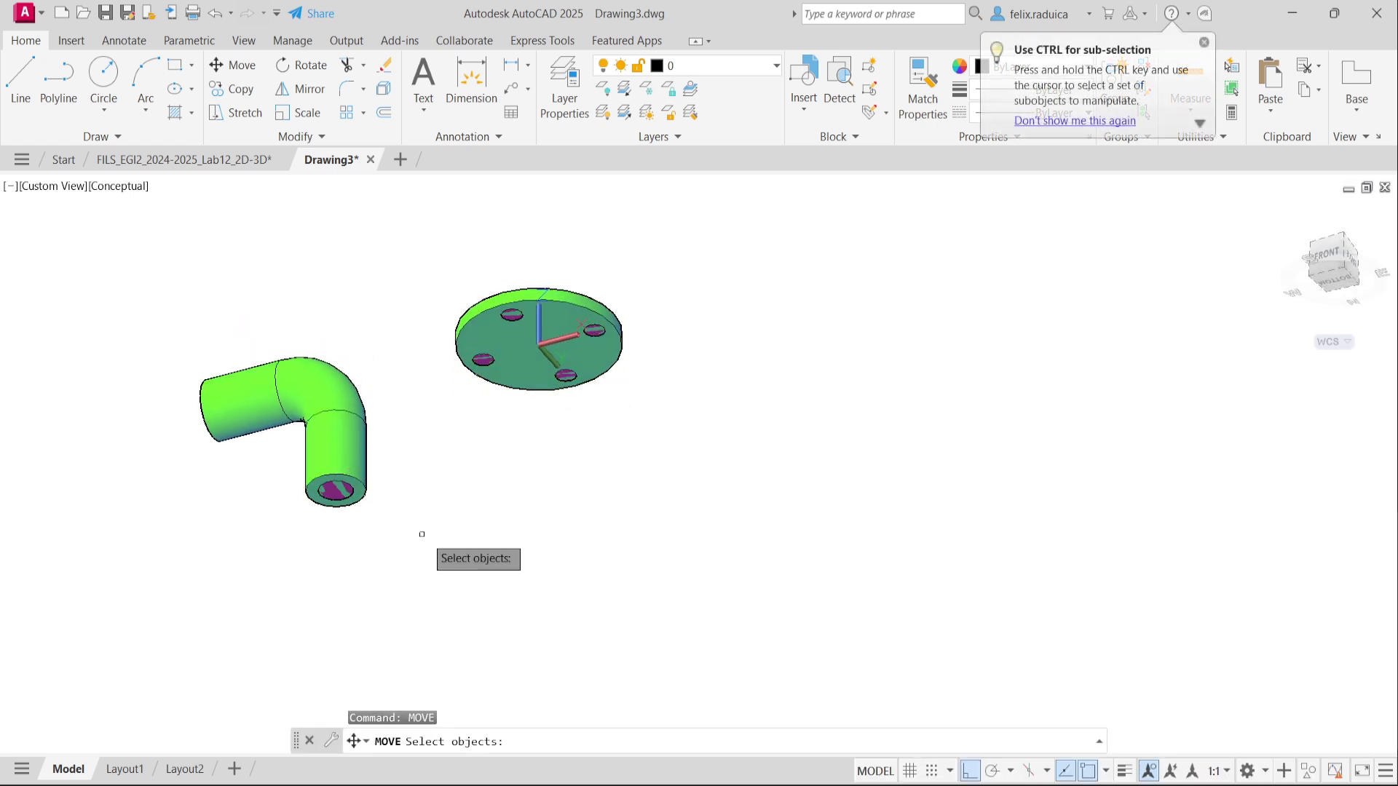
click(390, 494)
click(286, 446)
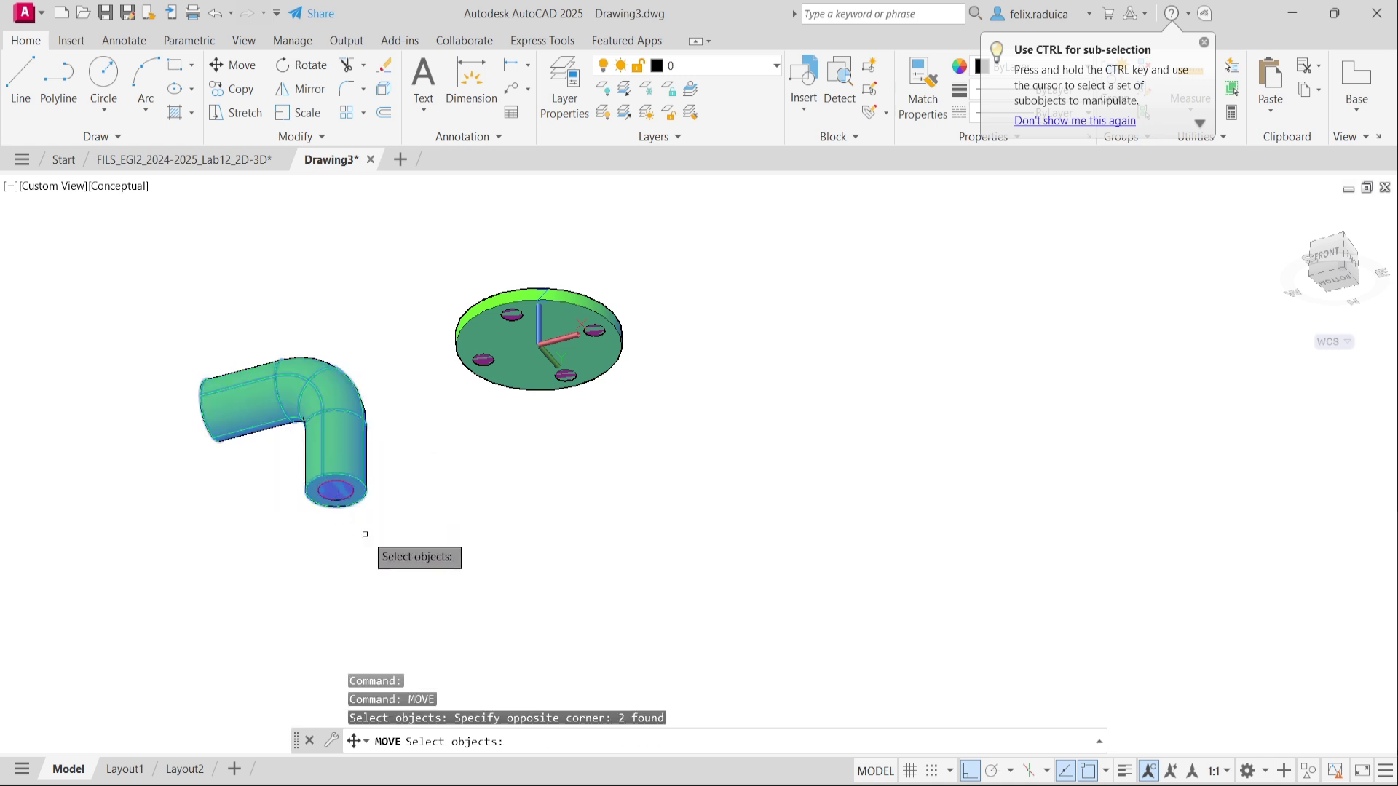
key(Return)
key(BackSpace)
text(cen)
key(Return)
scroll(401, 519, up, 3)
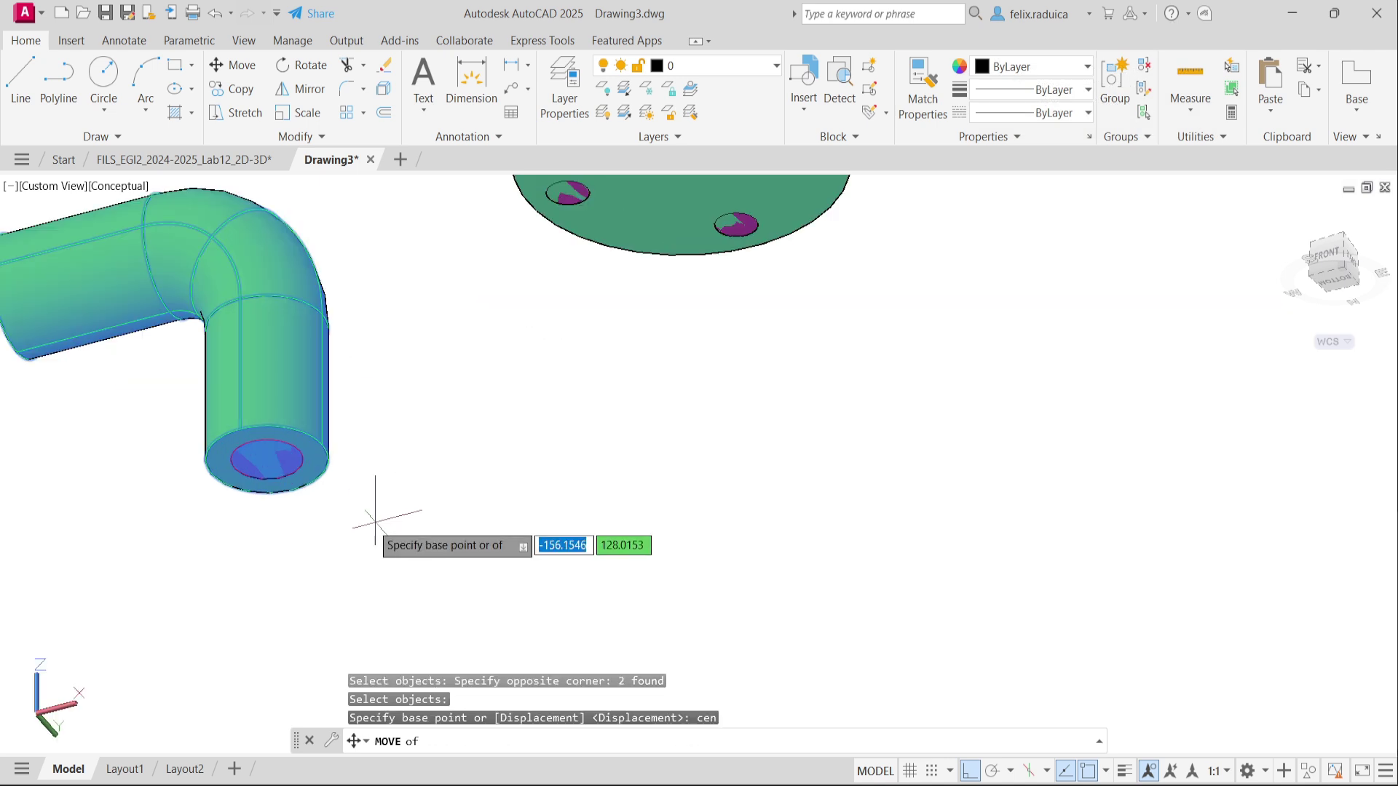
click(267, 459)
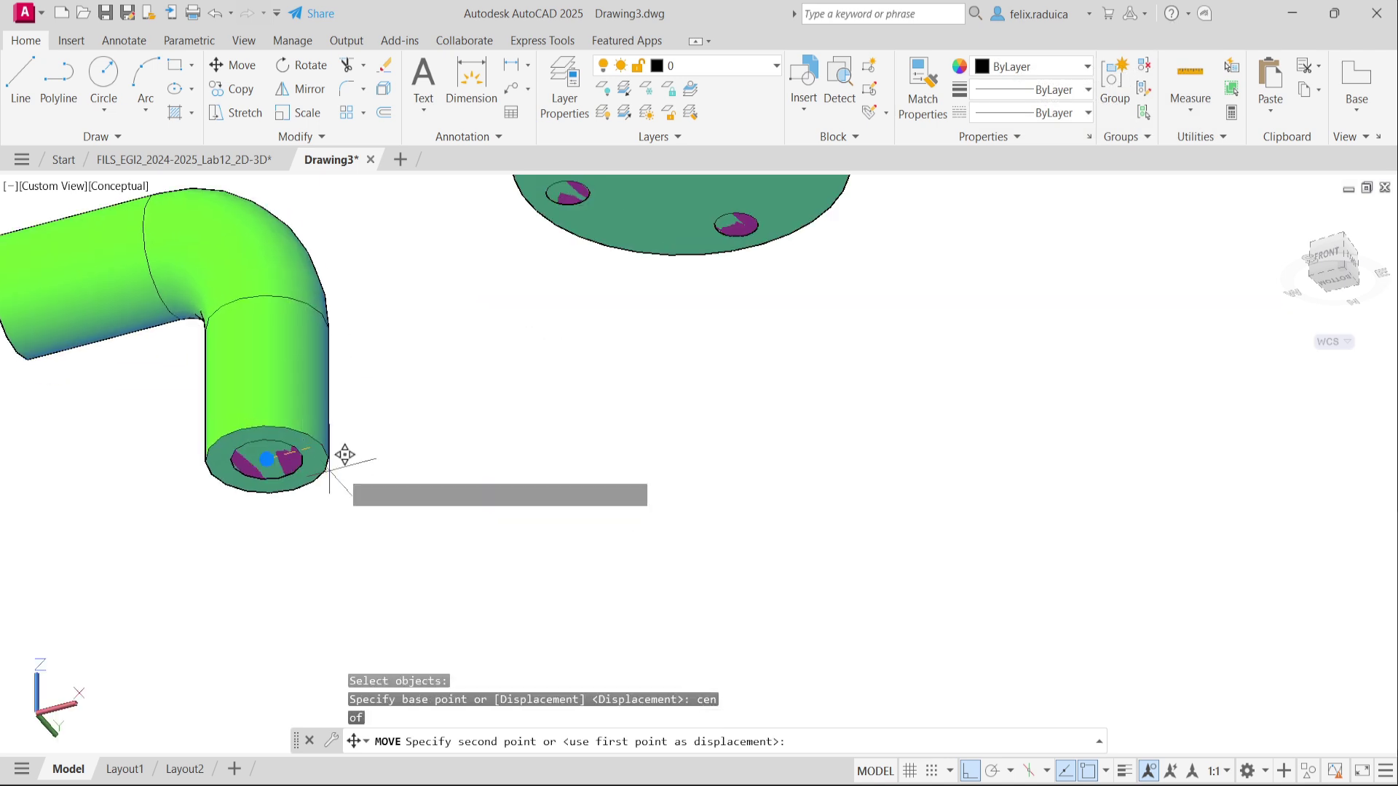
Finish moving both pipe solids with Ortho off, placing the base point at the centre of the flange's bottom face.
scroll(360, 433, down, 5)
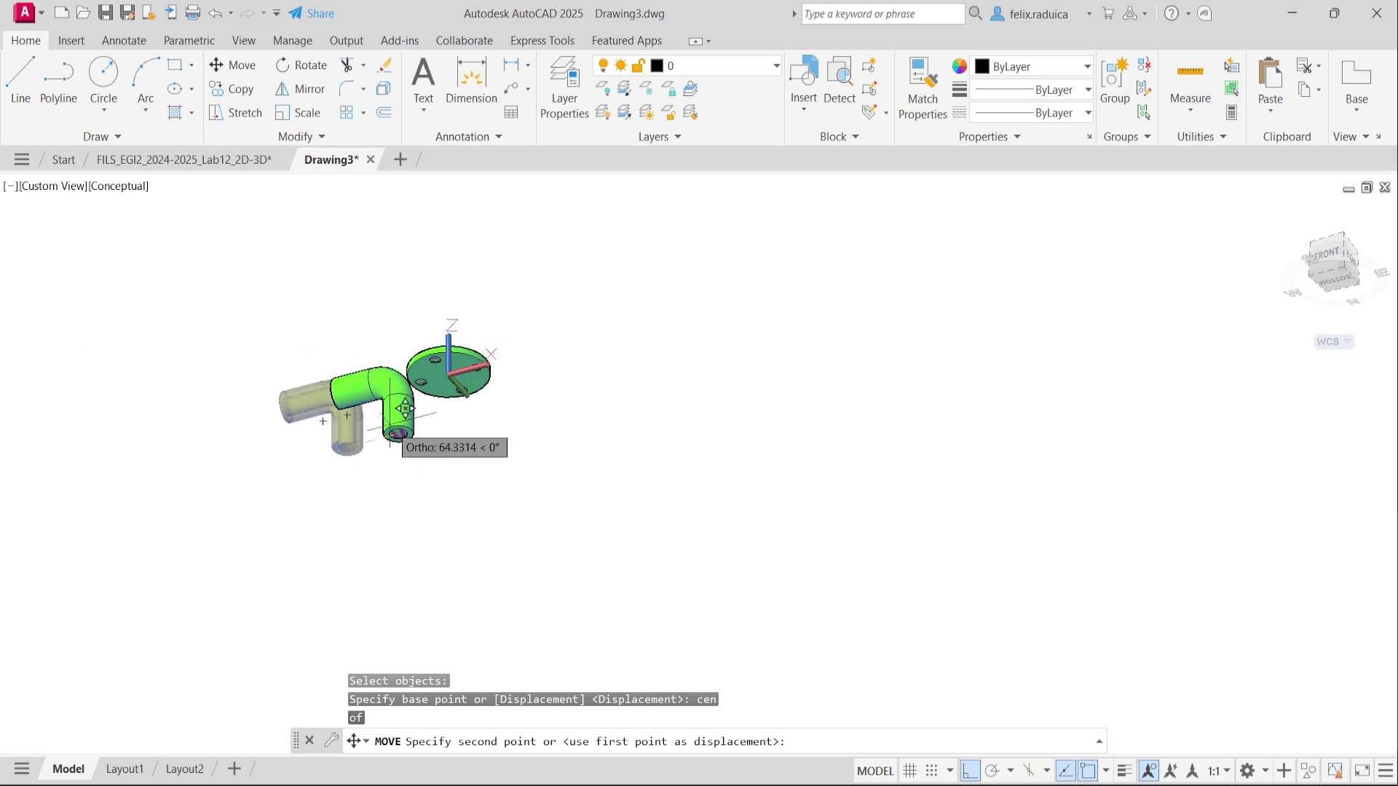
text(cen)
key(Return)
scroll(448, 350, up, 4)
scroll(537, 405, up, 2)
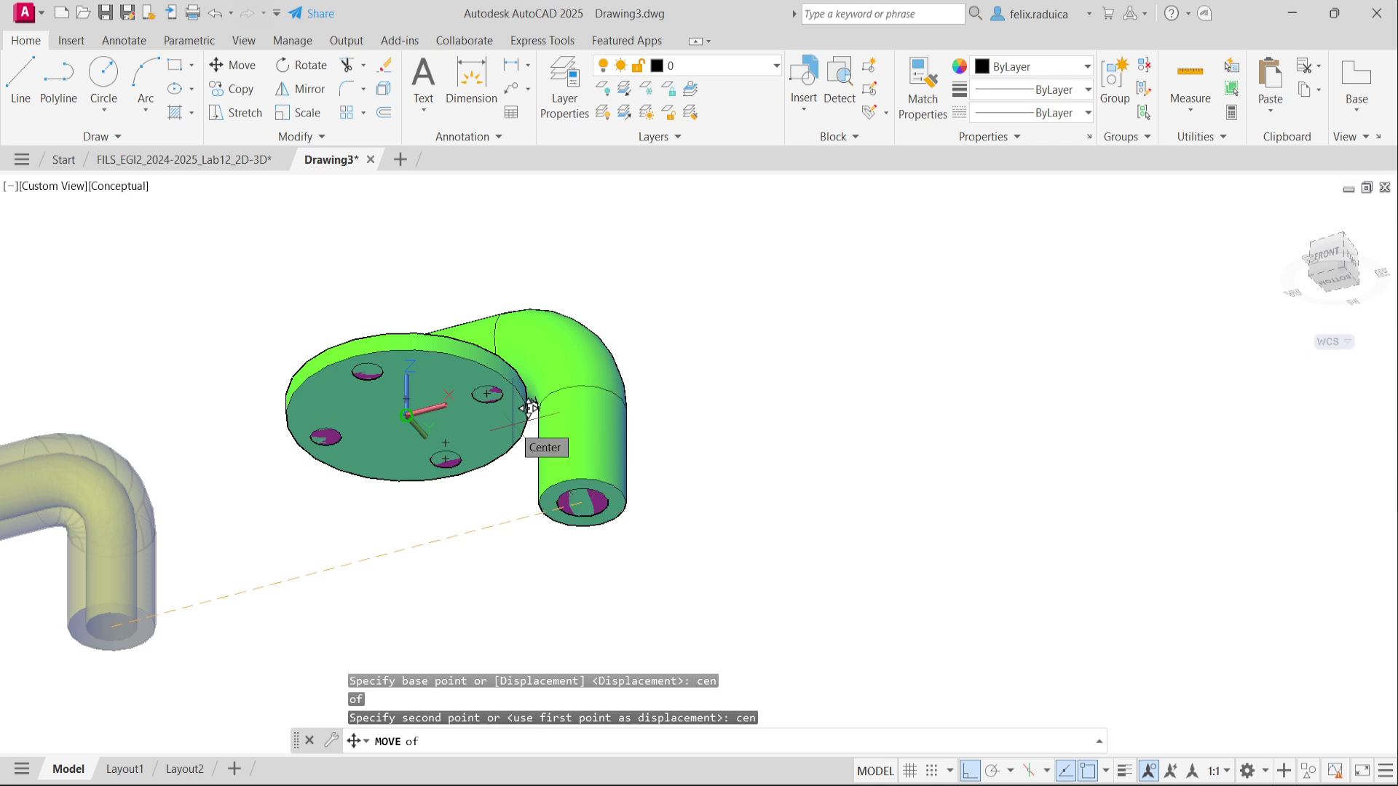
key(F8)
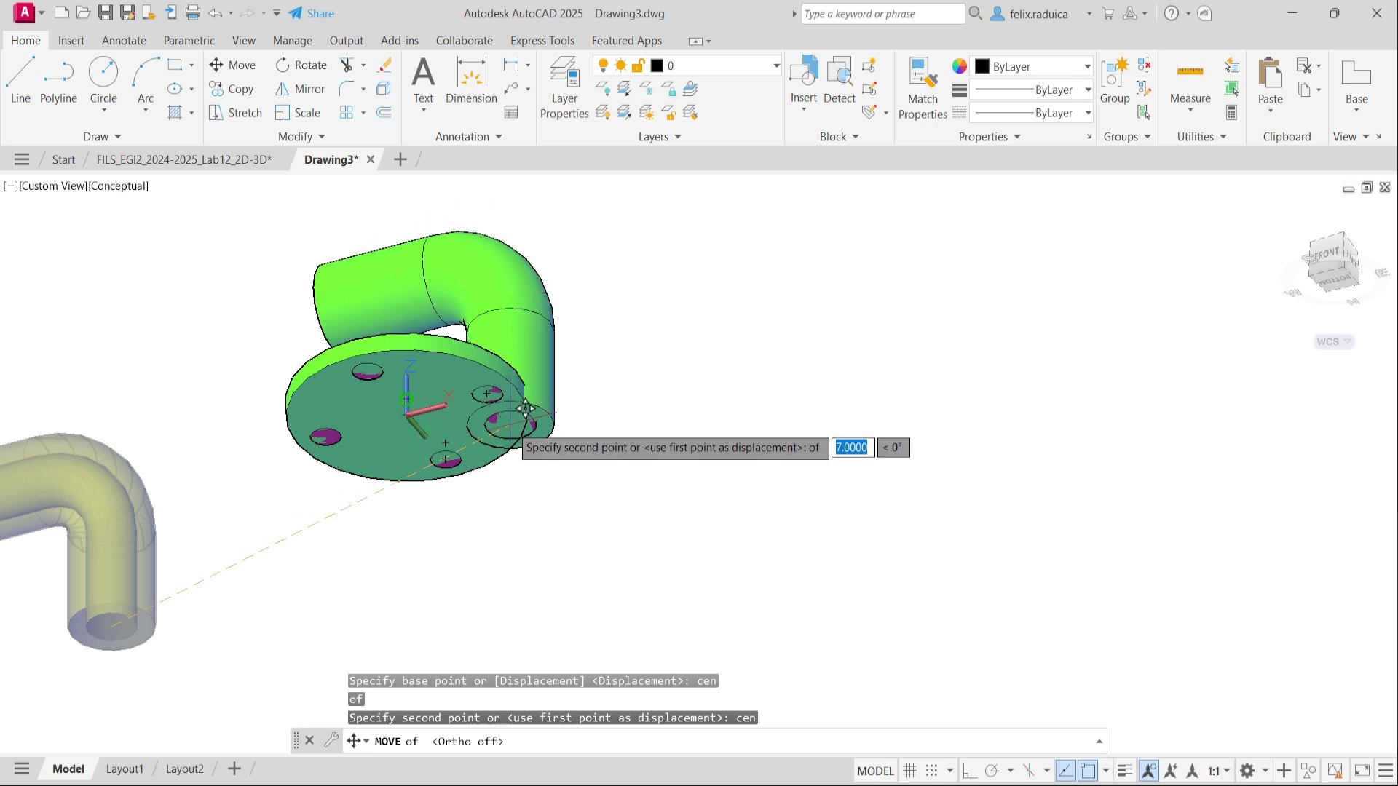
scroll(519, 393, up, 2)
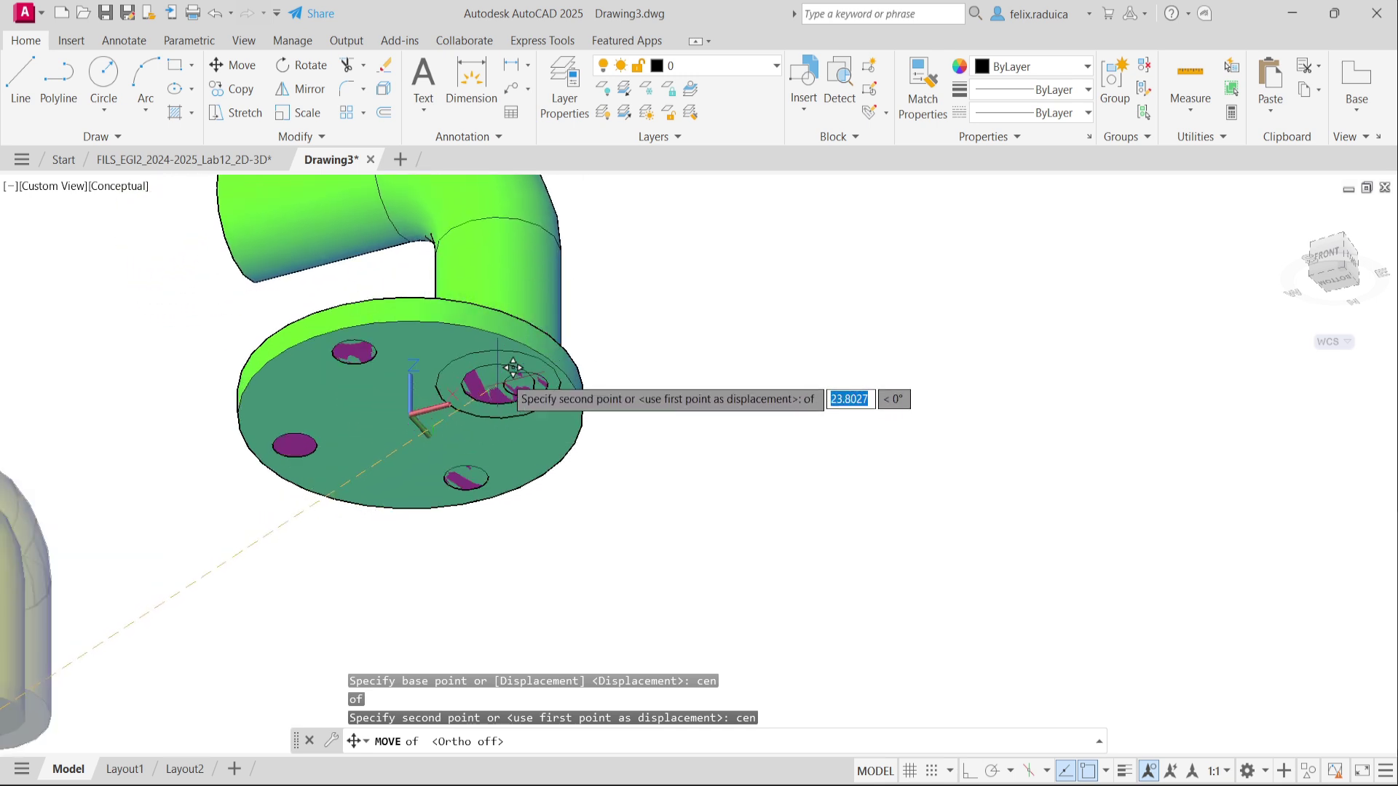
scroll(481, 389, up, 3)
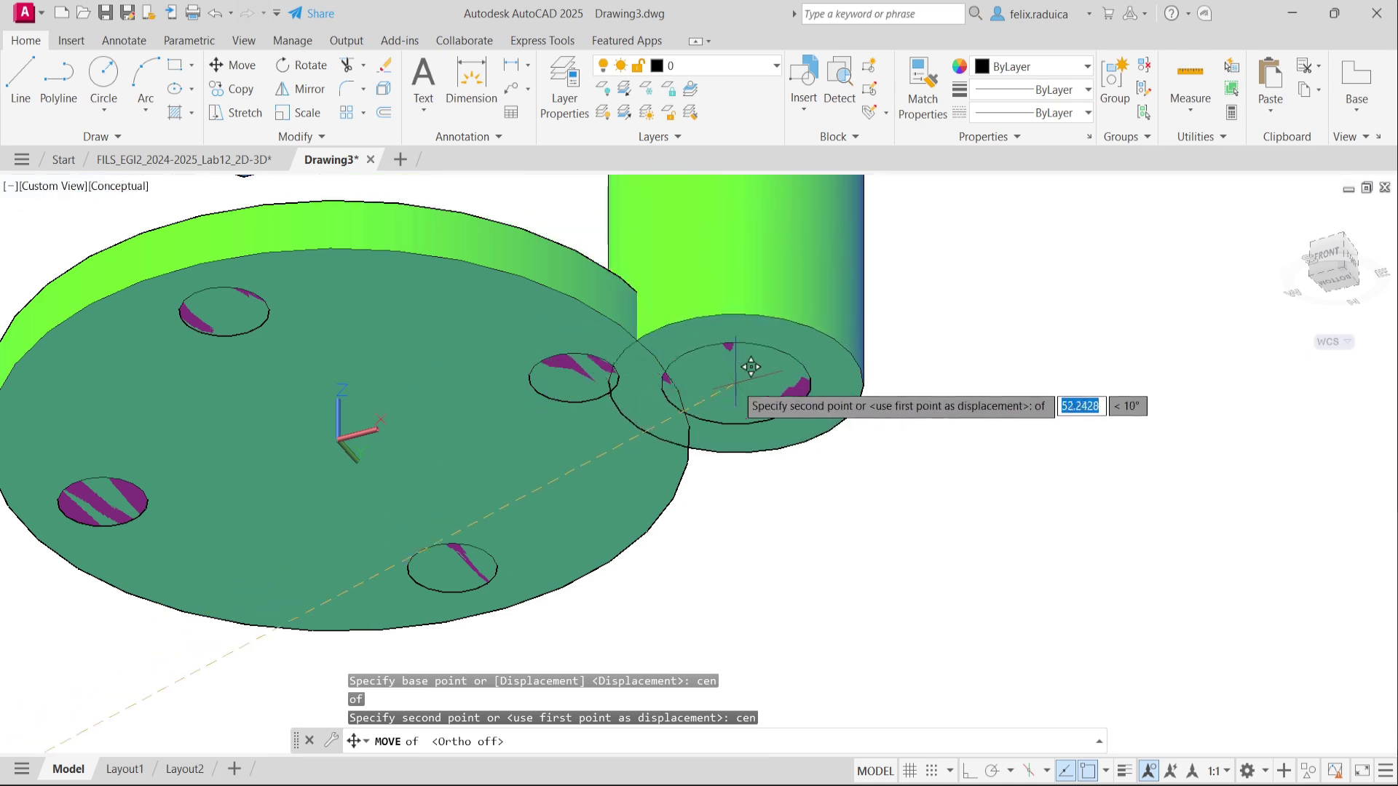
scroll(687, 367, down, 6)
shift+middle_drag(674, 418, 655, 478)
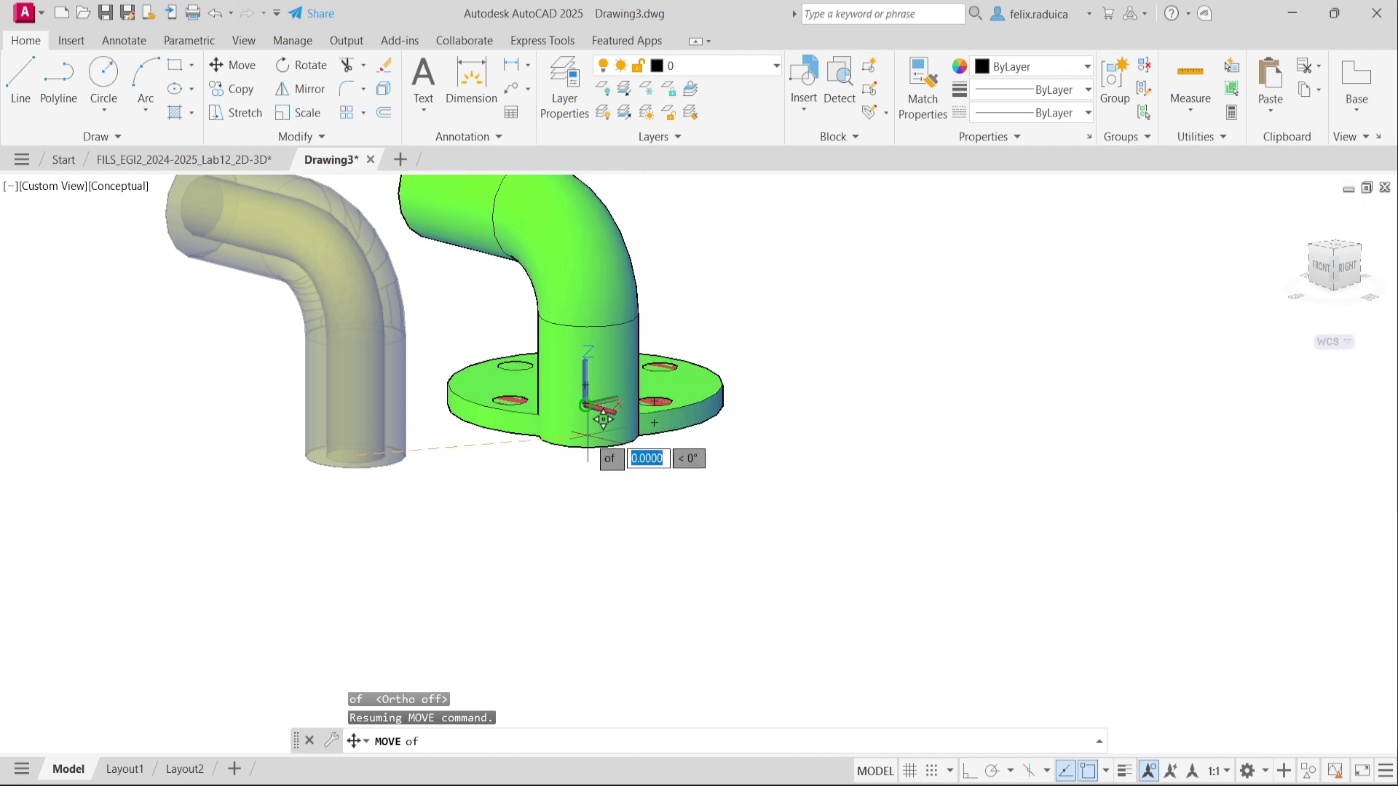
shift+middle_drag(603, 416, 609, 313)
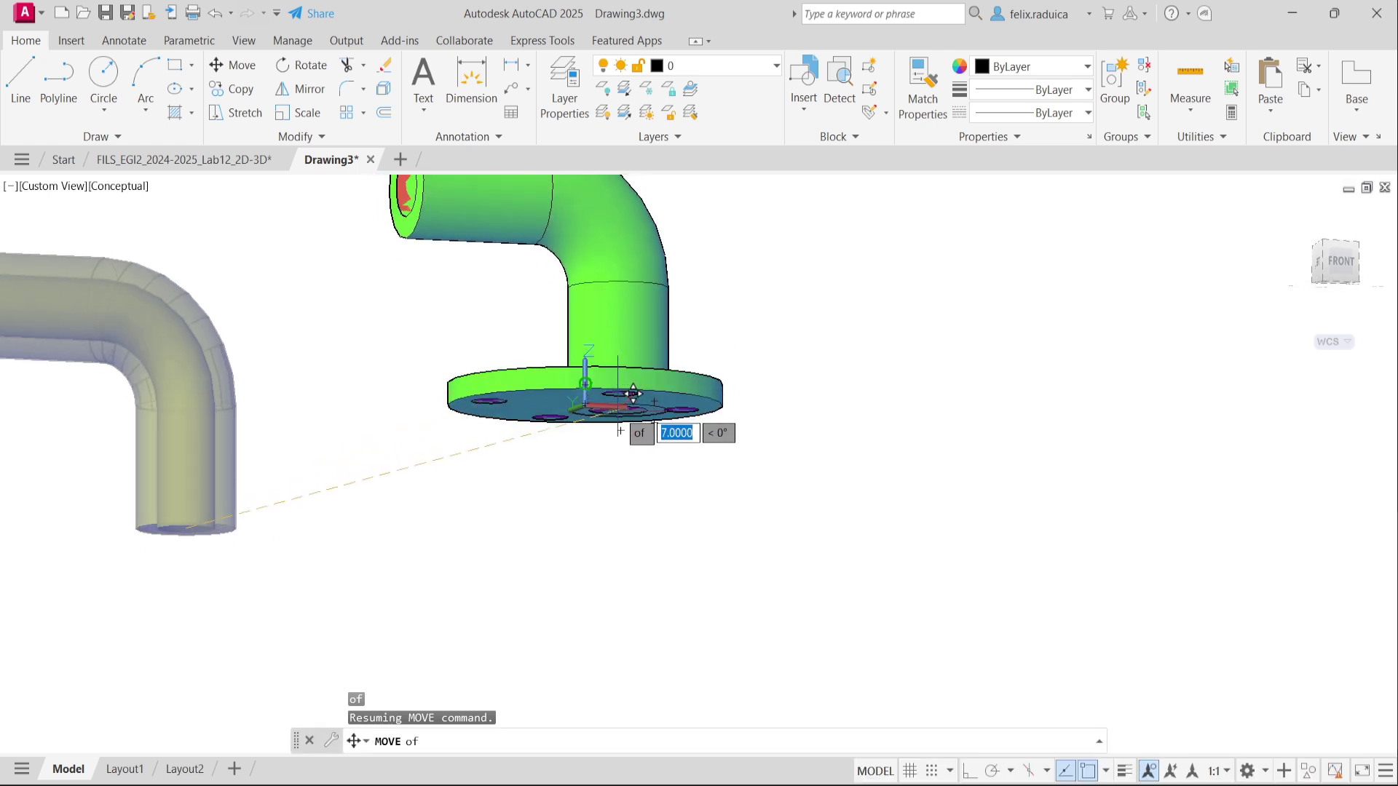
scroll(633, 392, up, 2)
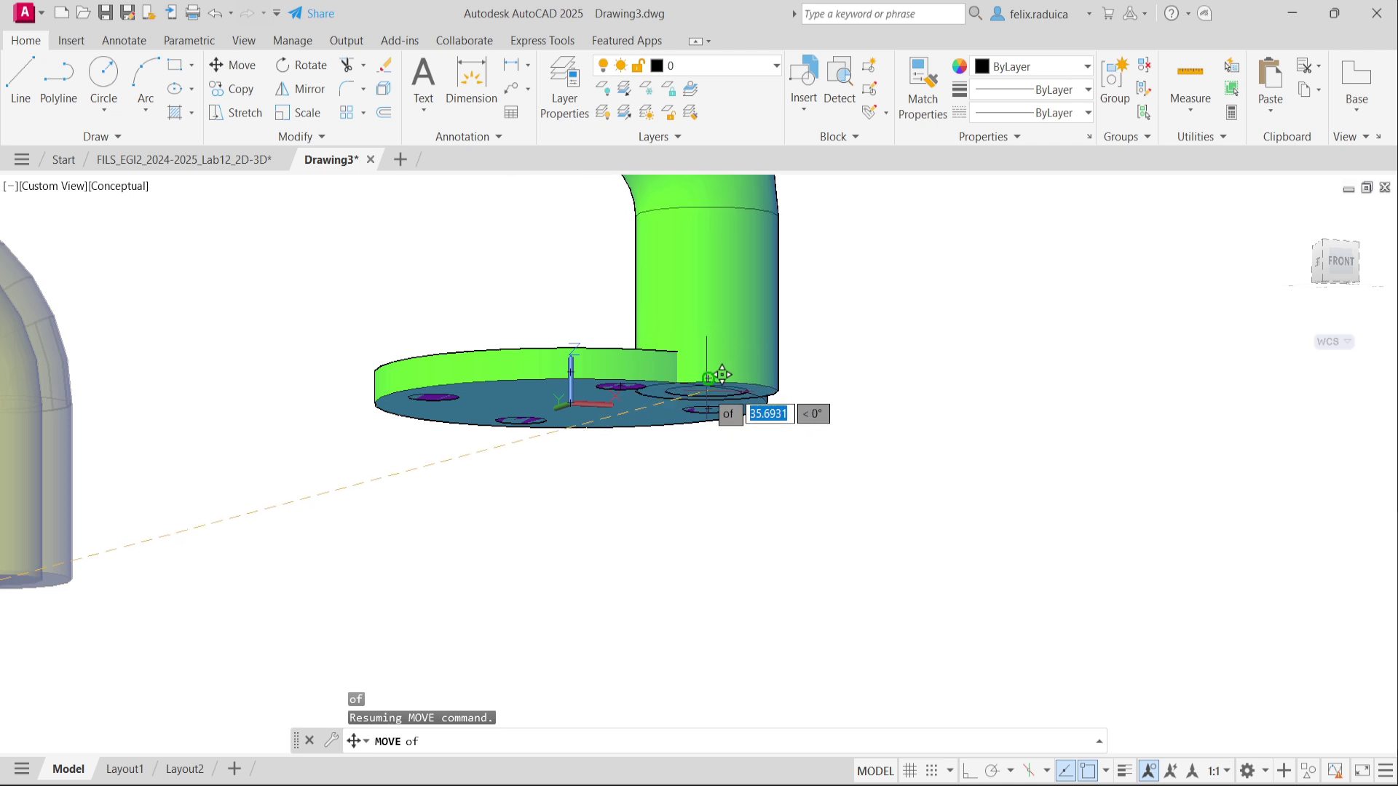
scroll(721, 375, up, 3)
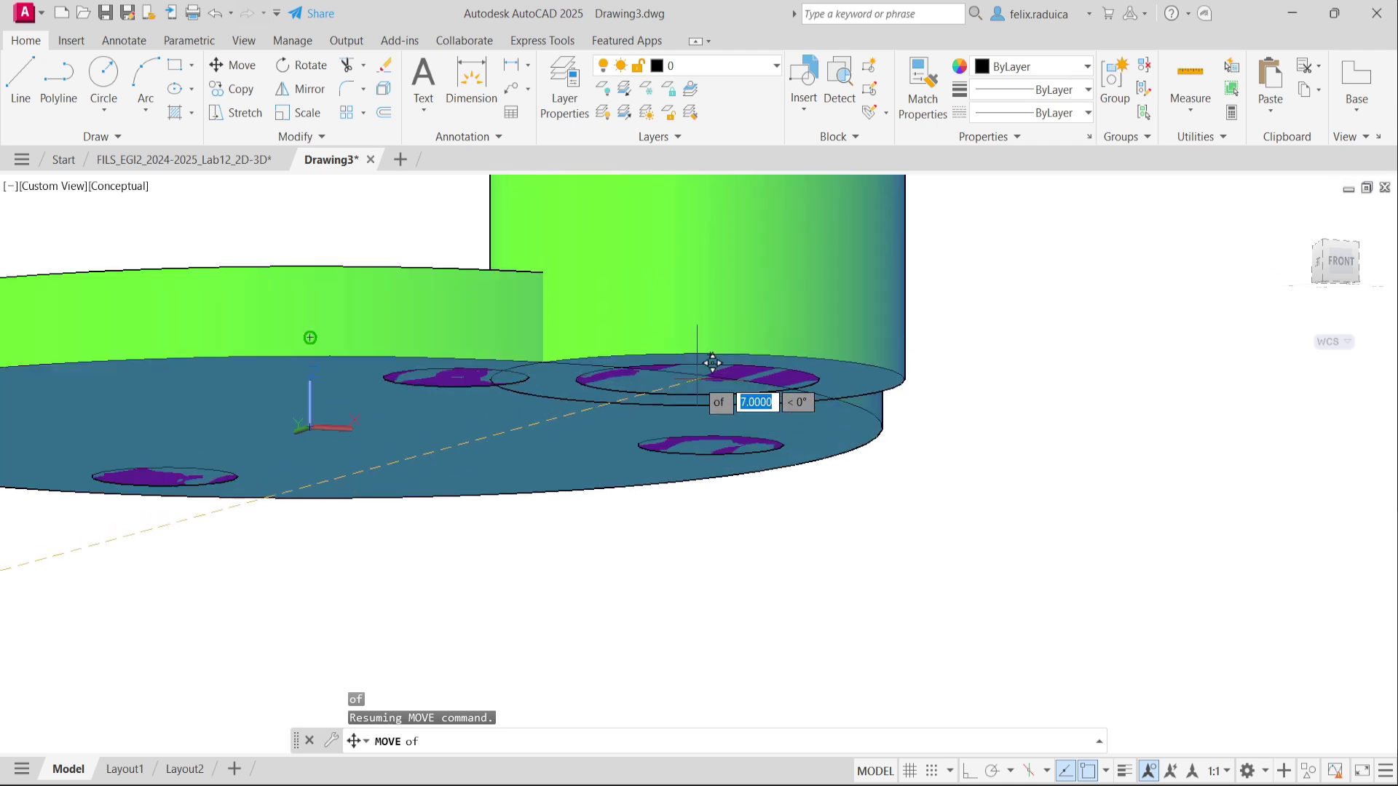
scroll(712, 362, down, 2)
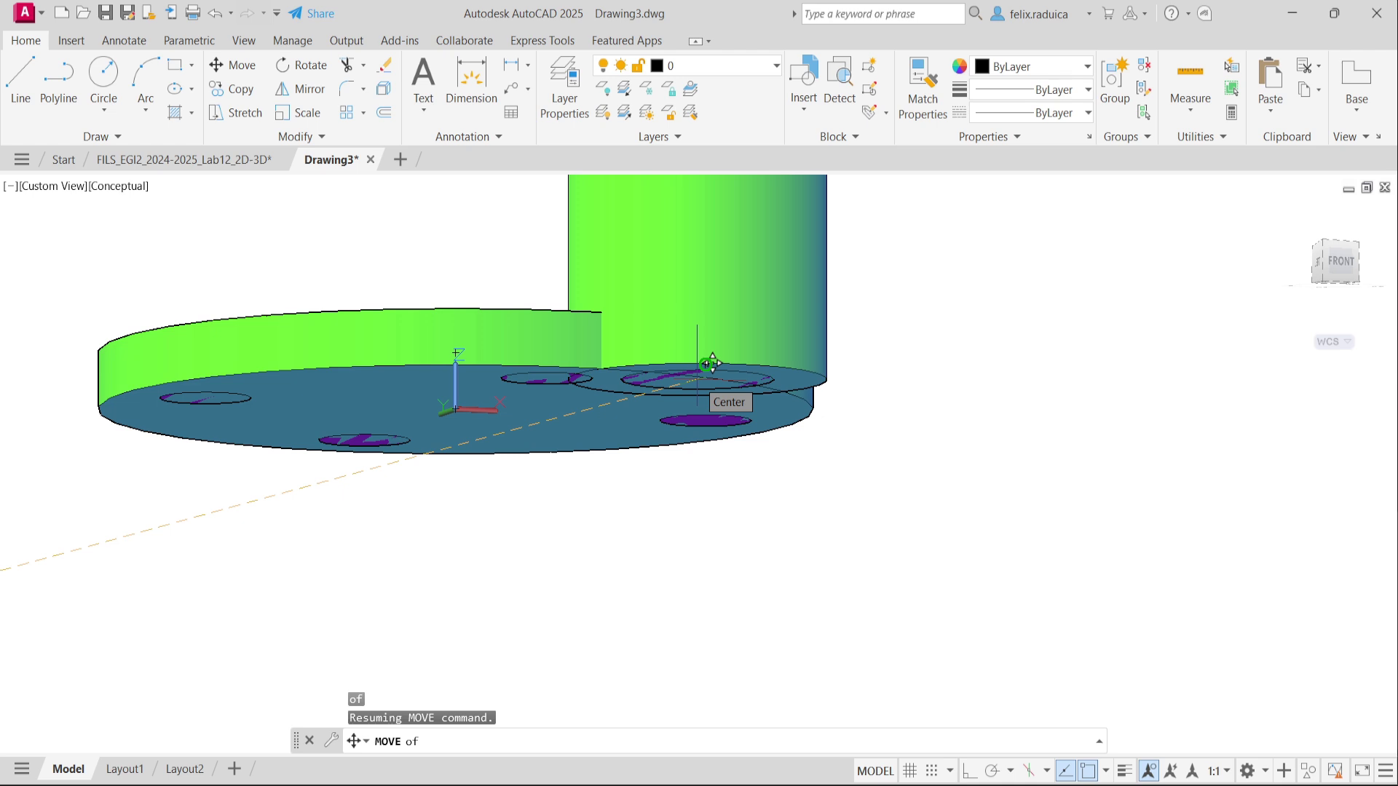
scroll(712, 363, down, 4)
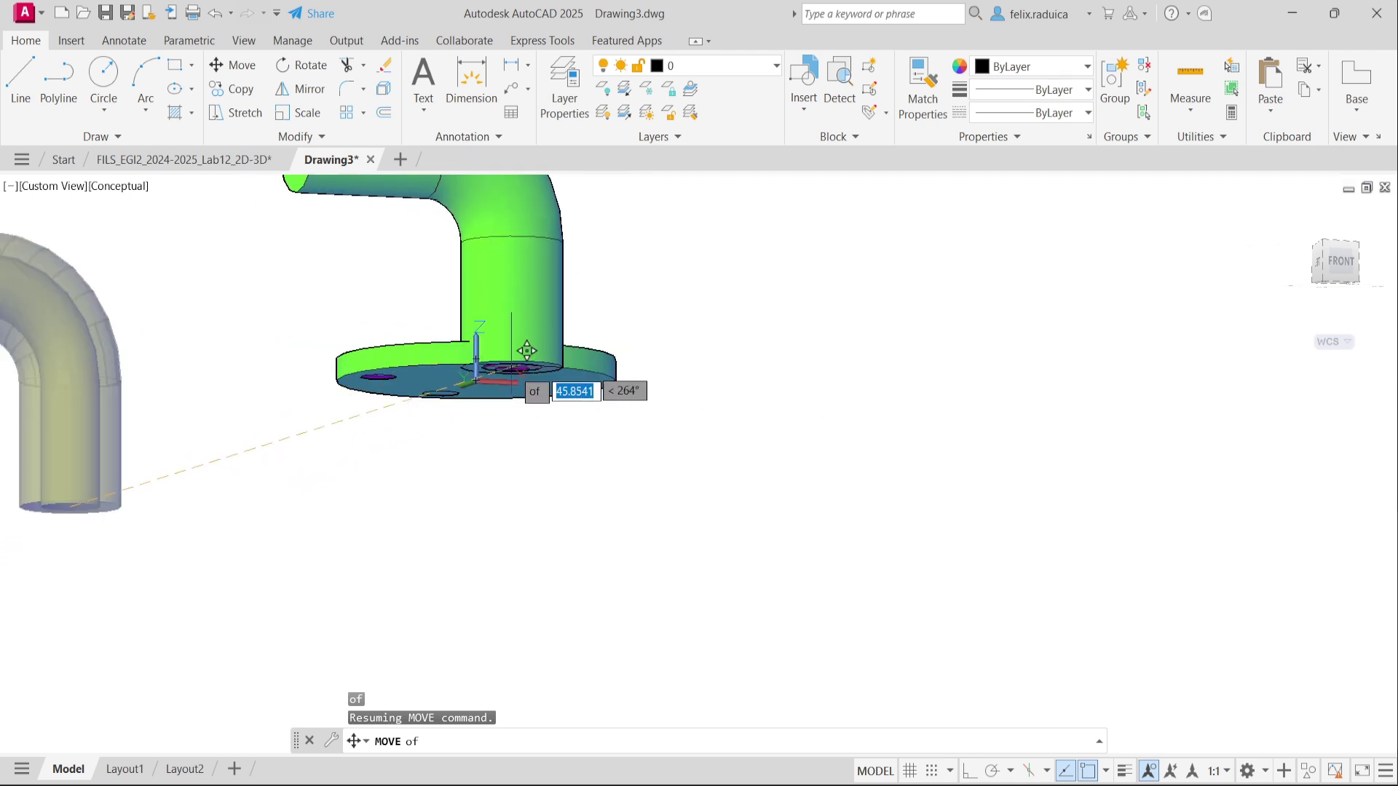
scroll(508, 356, up, 5)
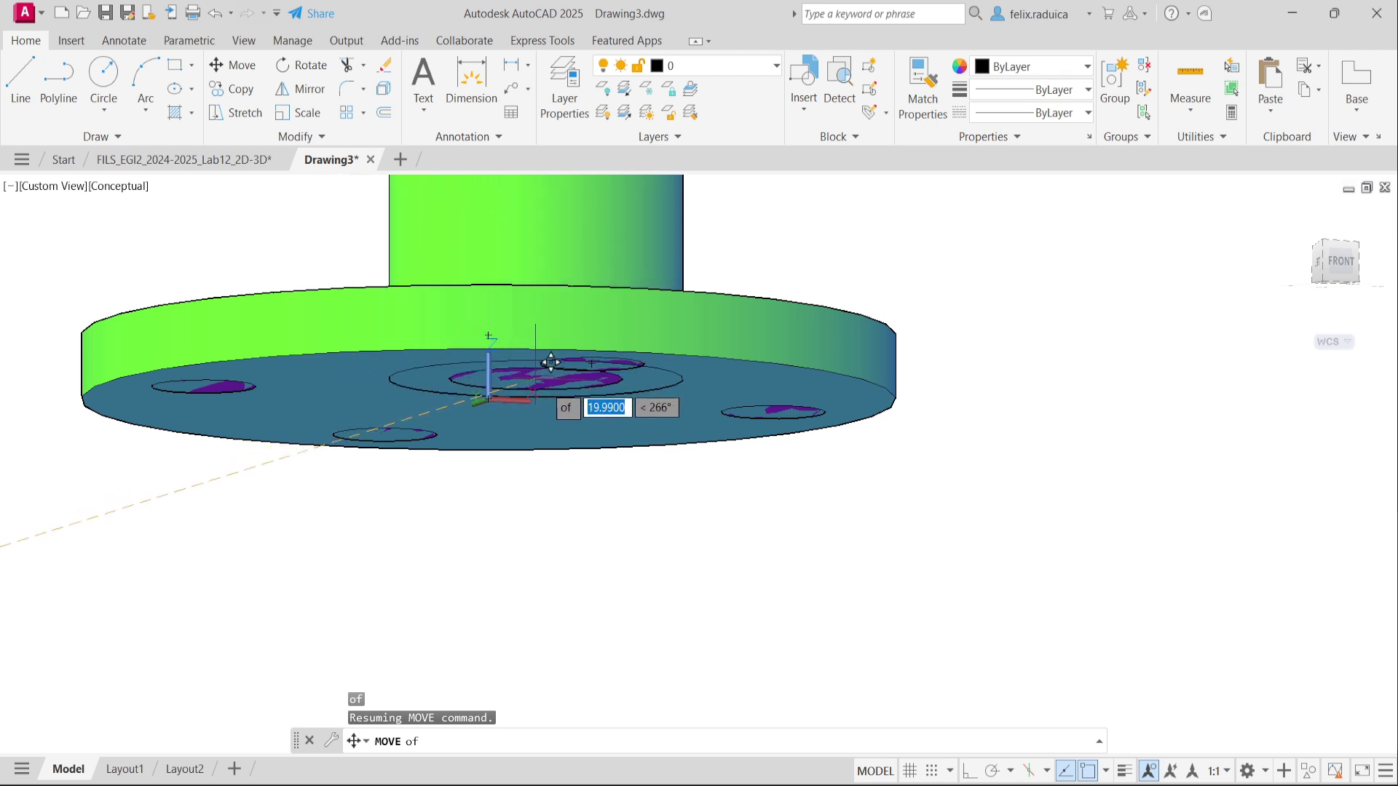
click(503, 383)
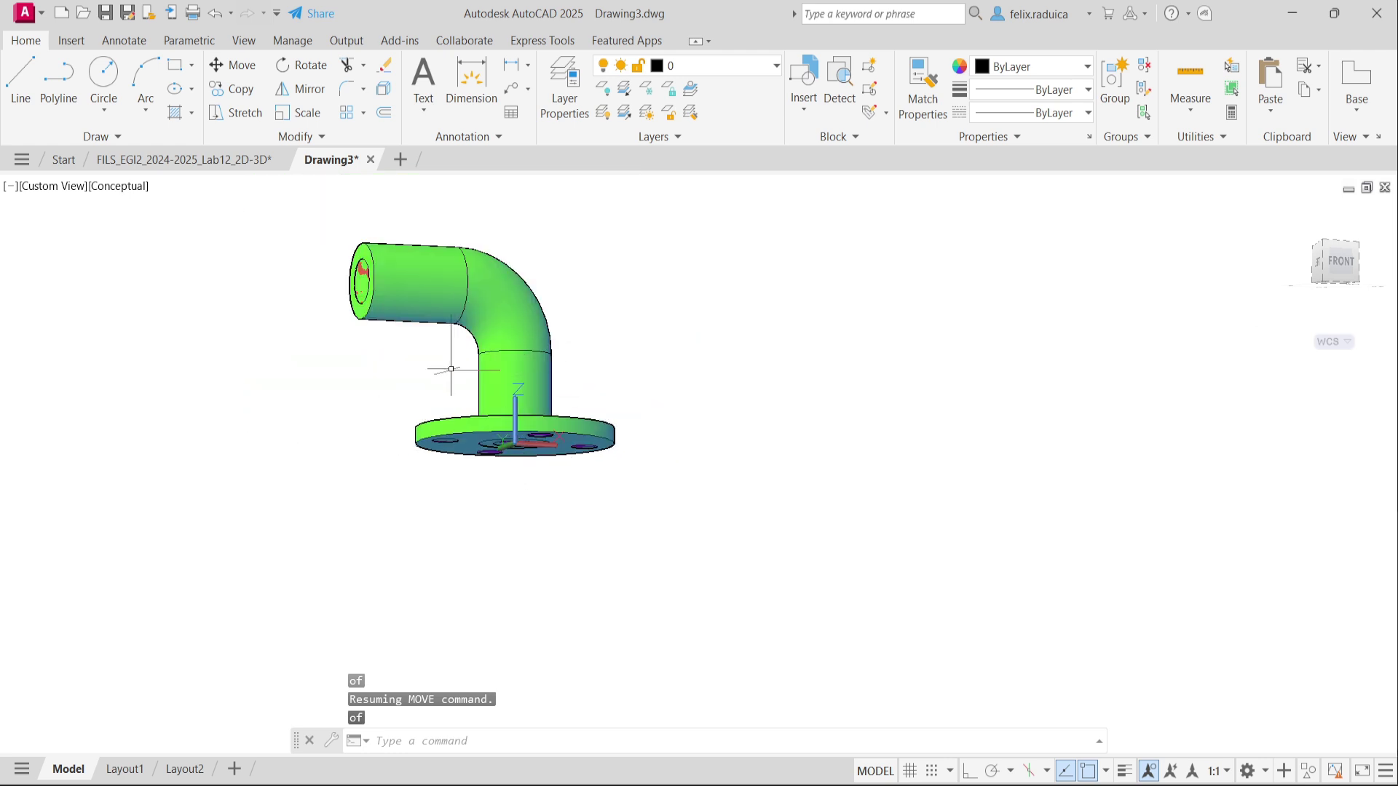
shift+middle_drag(450, 369, 343, 394)
key(Escape)
shift+middle_drag(483, 387, 487, 414)
mouse_move(507, 358)
shift+middle_down()
mouse_move(515, 459)
mouse_move(542, 359)
mouse_move(510, 358)
shift+middle_up()
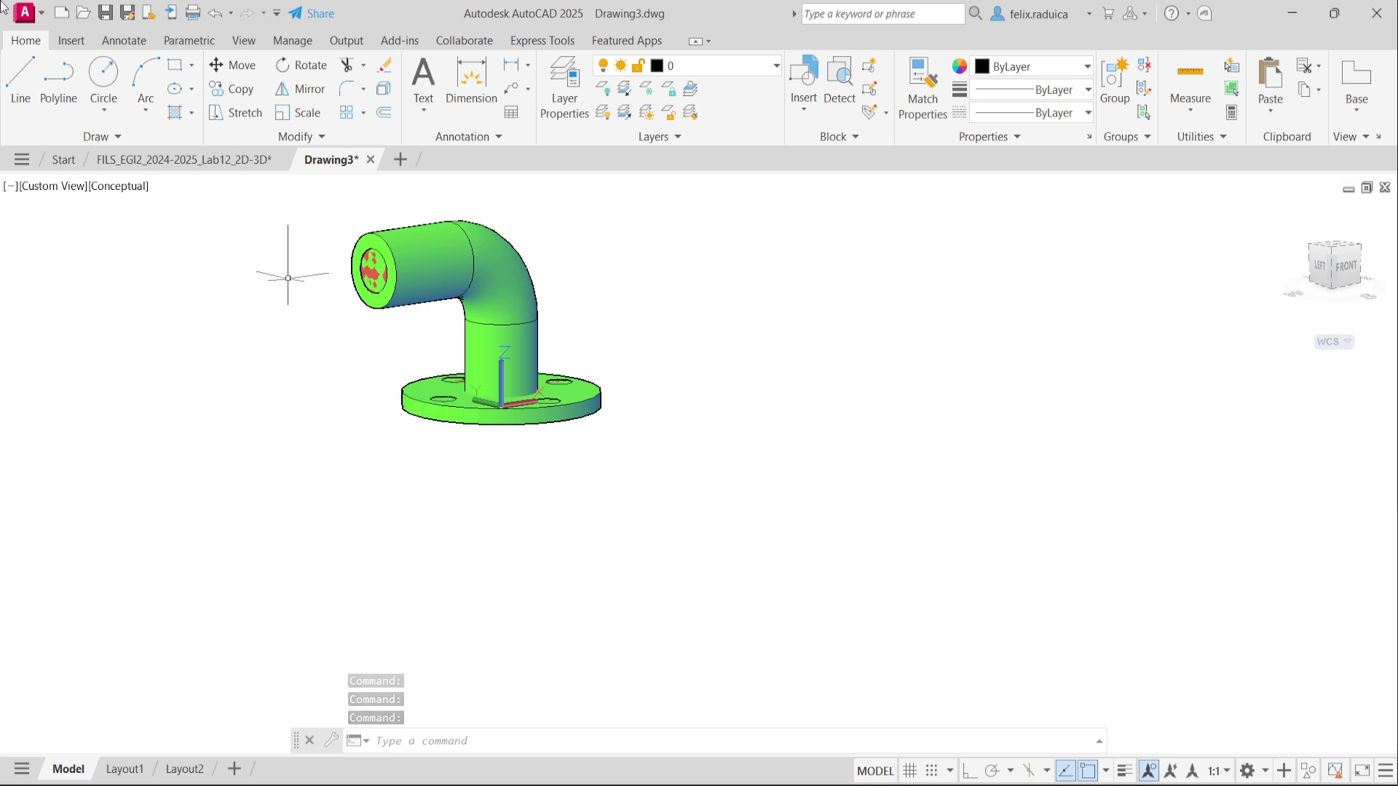
Consult the lab drawing, return to Drawing3 and set the model's visual style to 2D Wireframe.
click(226, 162)
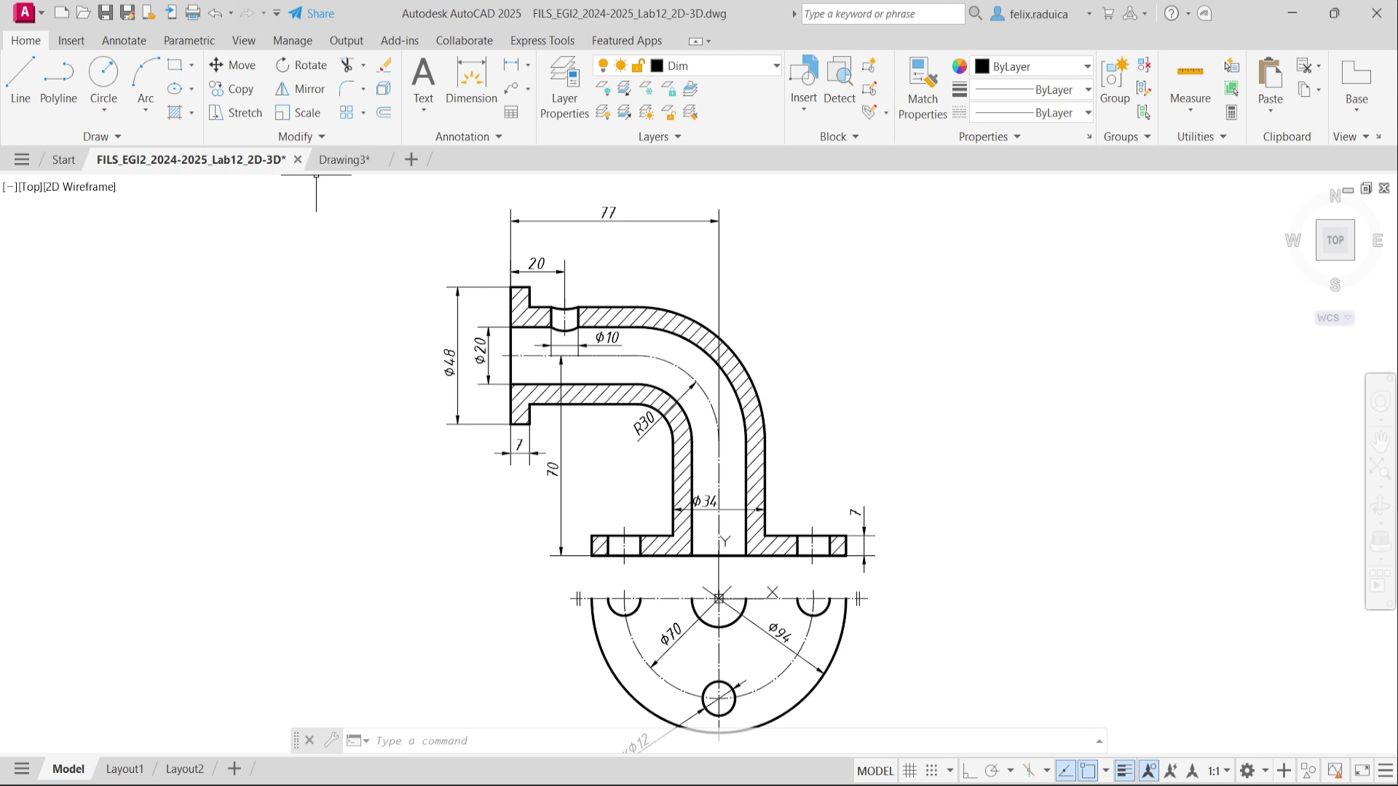
click(344, 160)
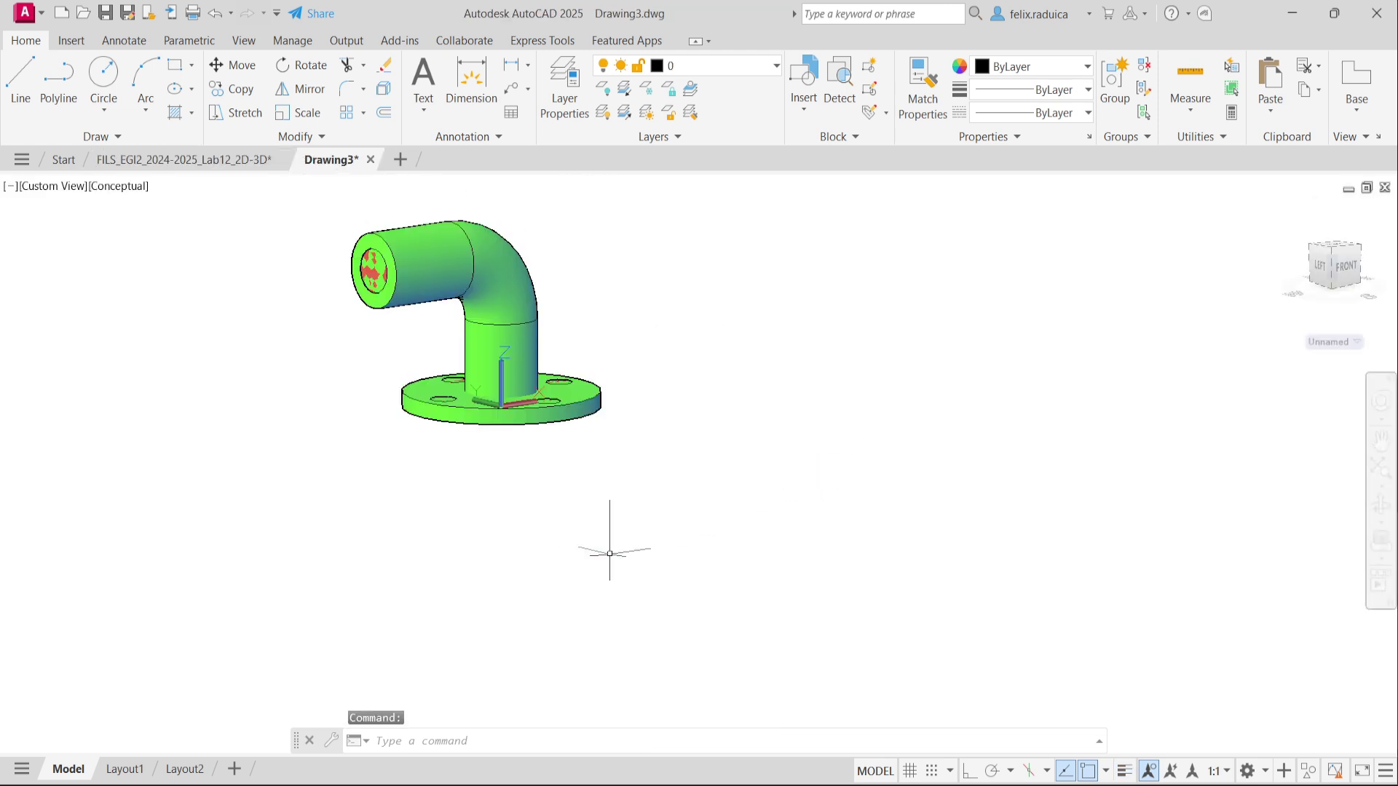
click(120, 189)
click(194, 233)
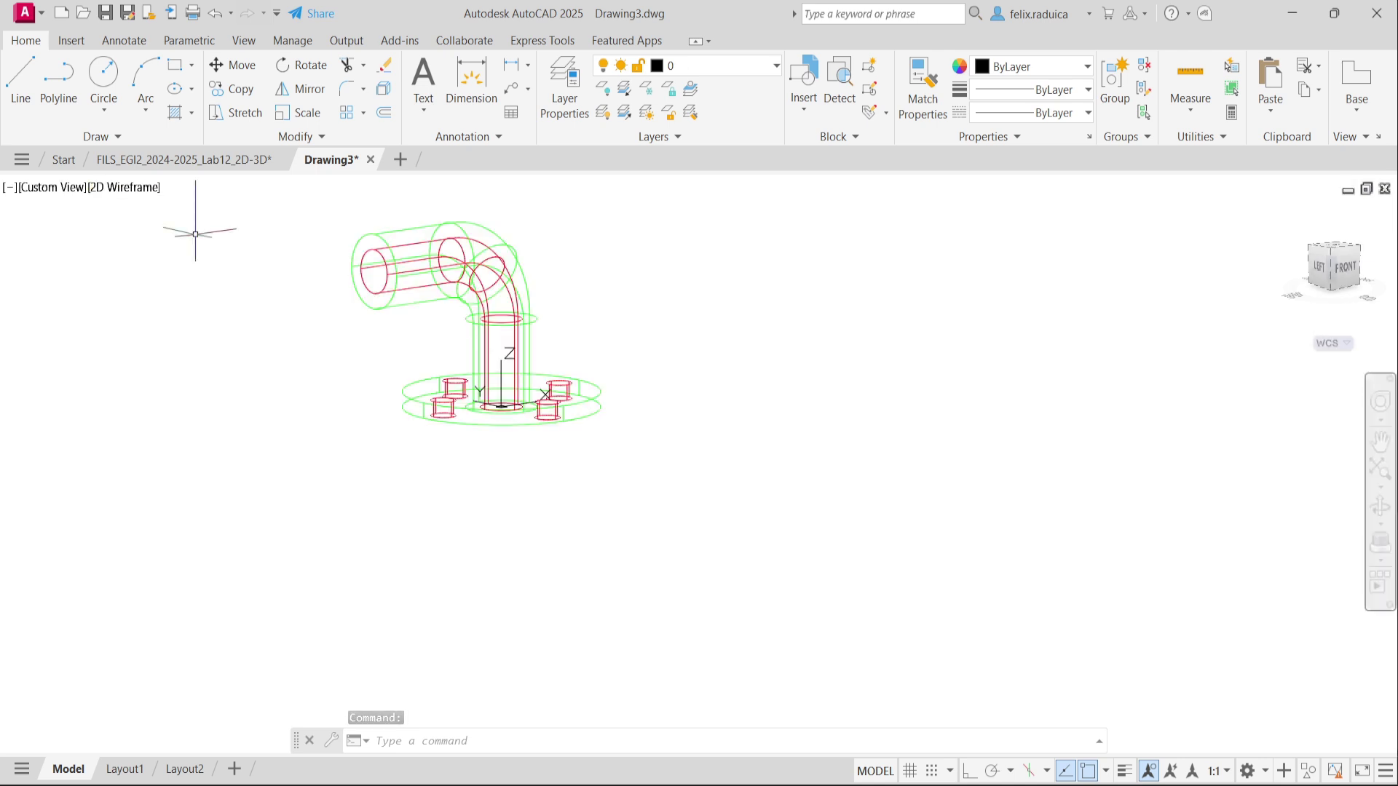
scroll(539, 390, up, 4)
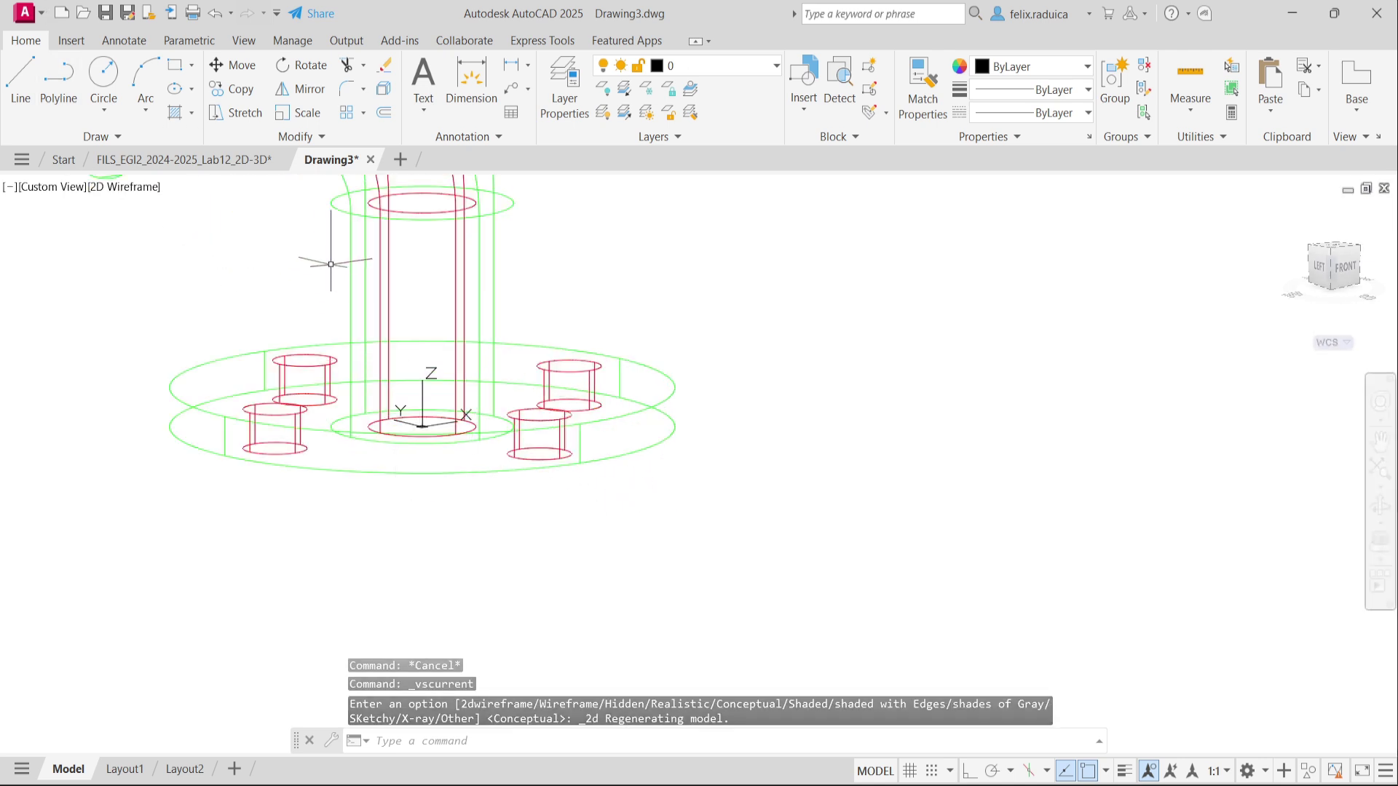
Examine in the Front view and by orbiting how the outer and inner pipes' lower ends align with the flange.
click(354, 242)
click(370, 297)
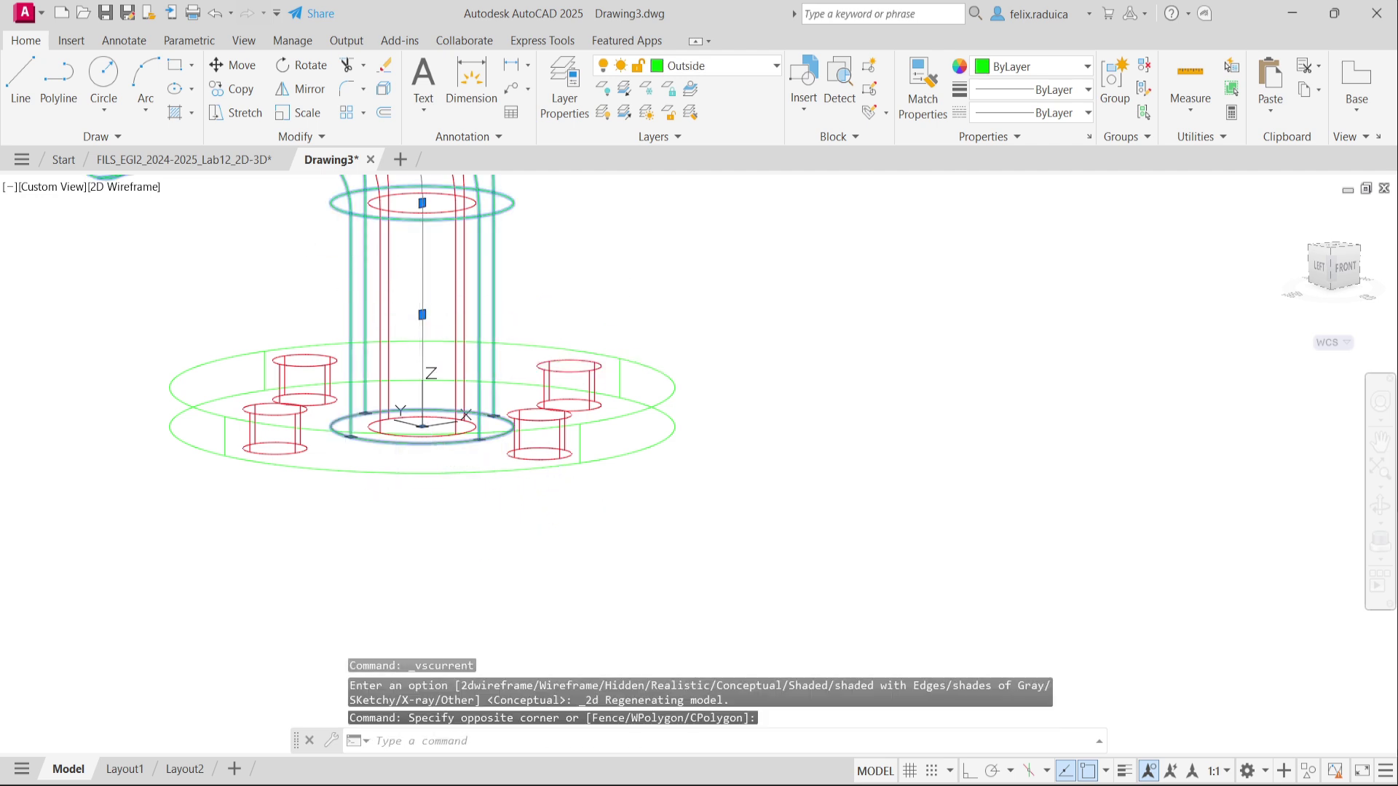
mouse_move(539, 530)
shift+middle_down()
mouse_move(462, 646)
mouse_move(387, 401)
mouse_move(393, 420)
shift+middle_up()
shift+middle_drag(448, 475, 433, 501)
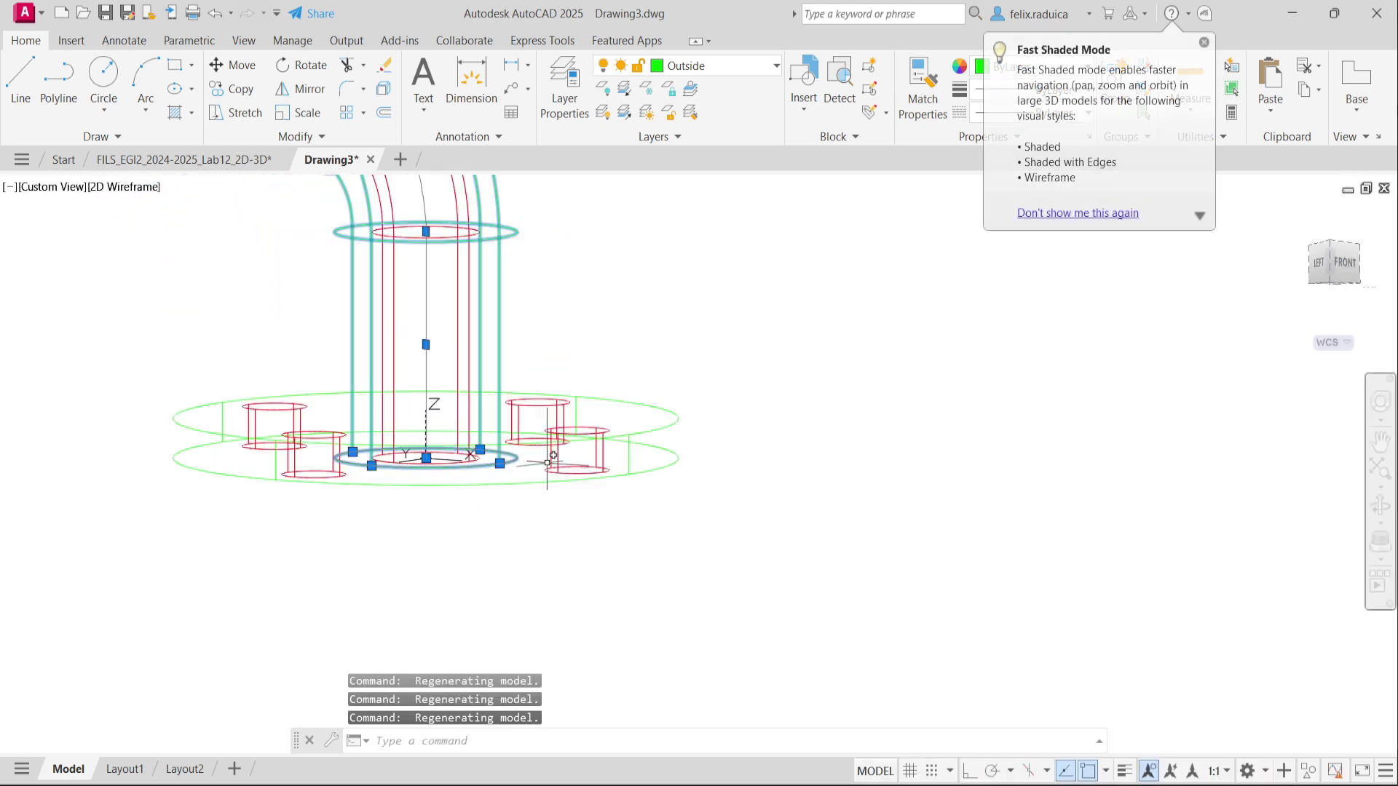
click(1334, 268)
scroll(633, 539, down, 4)
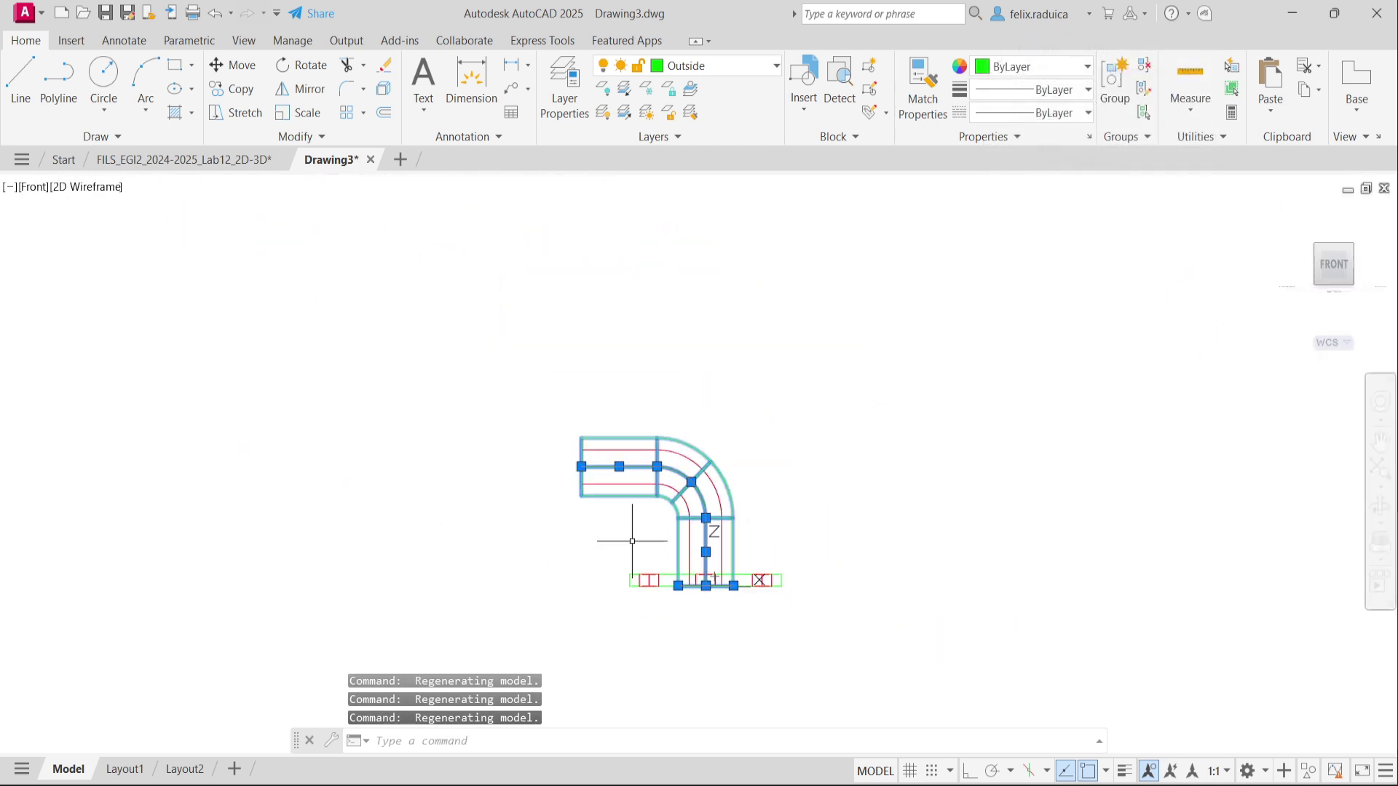
scroll(735, 607, up, 4)
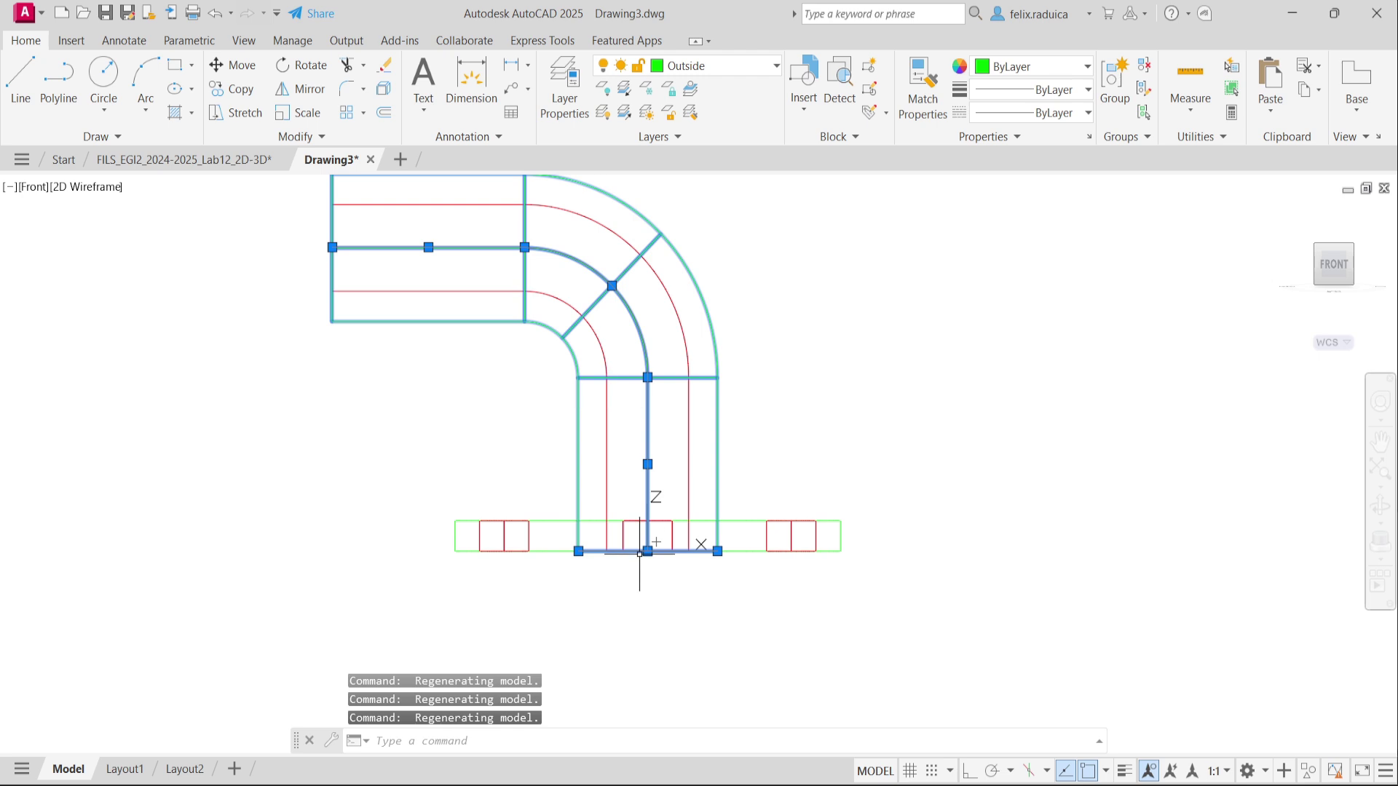
scroll(643, 551, up, 2)
key(Escape)
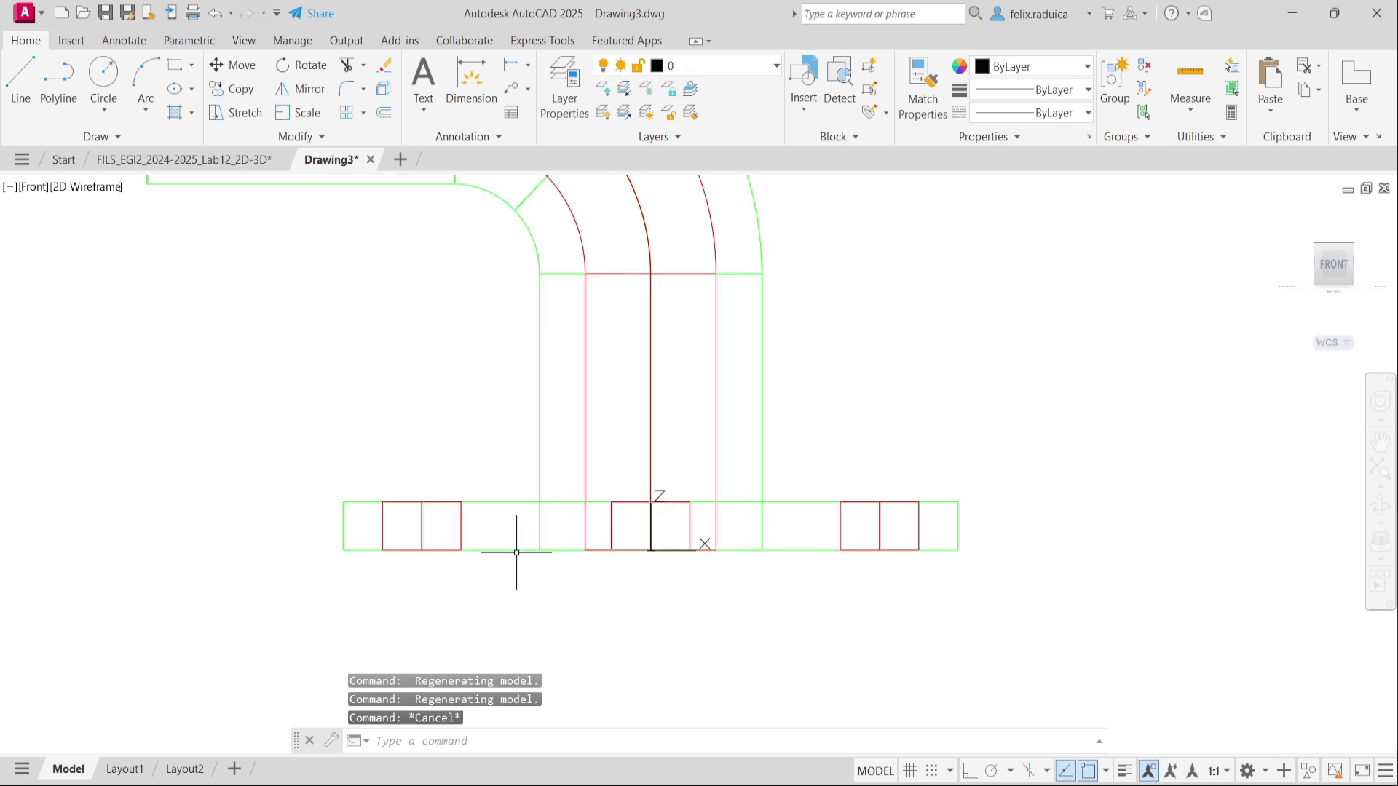
scroll(404, 446, down, 3)
shift+middle_drag(387, 459, 209, 317)
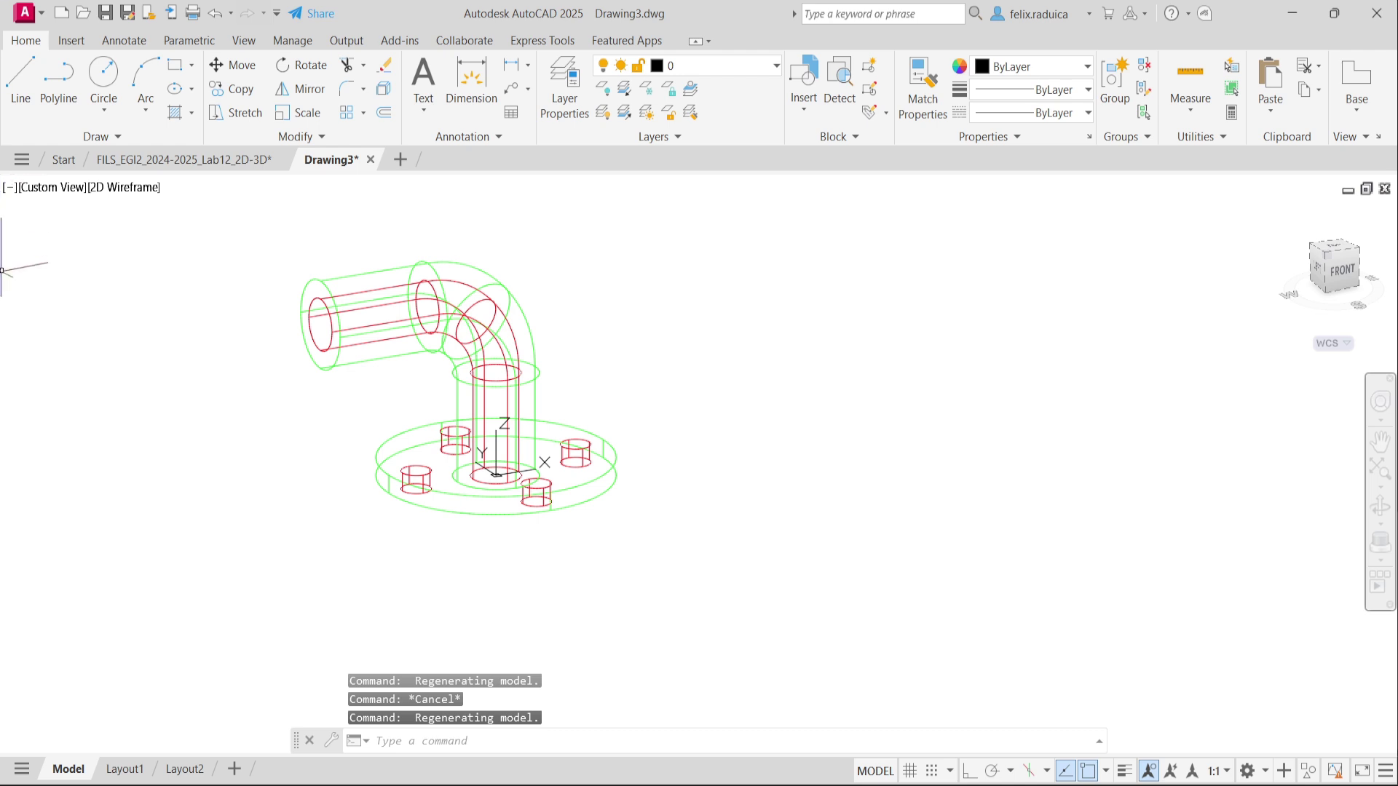
Set the model to the Top view with free space beside the elbow, and consult the lab drawing for the small end flange.
click(129, 186)
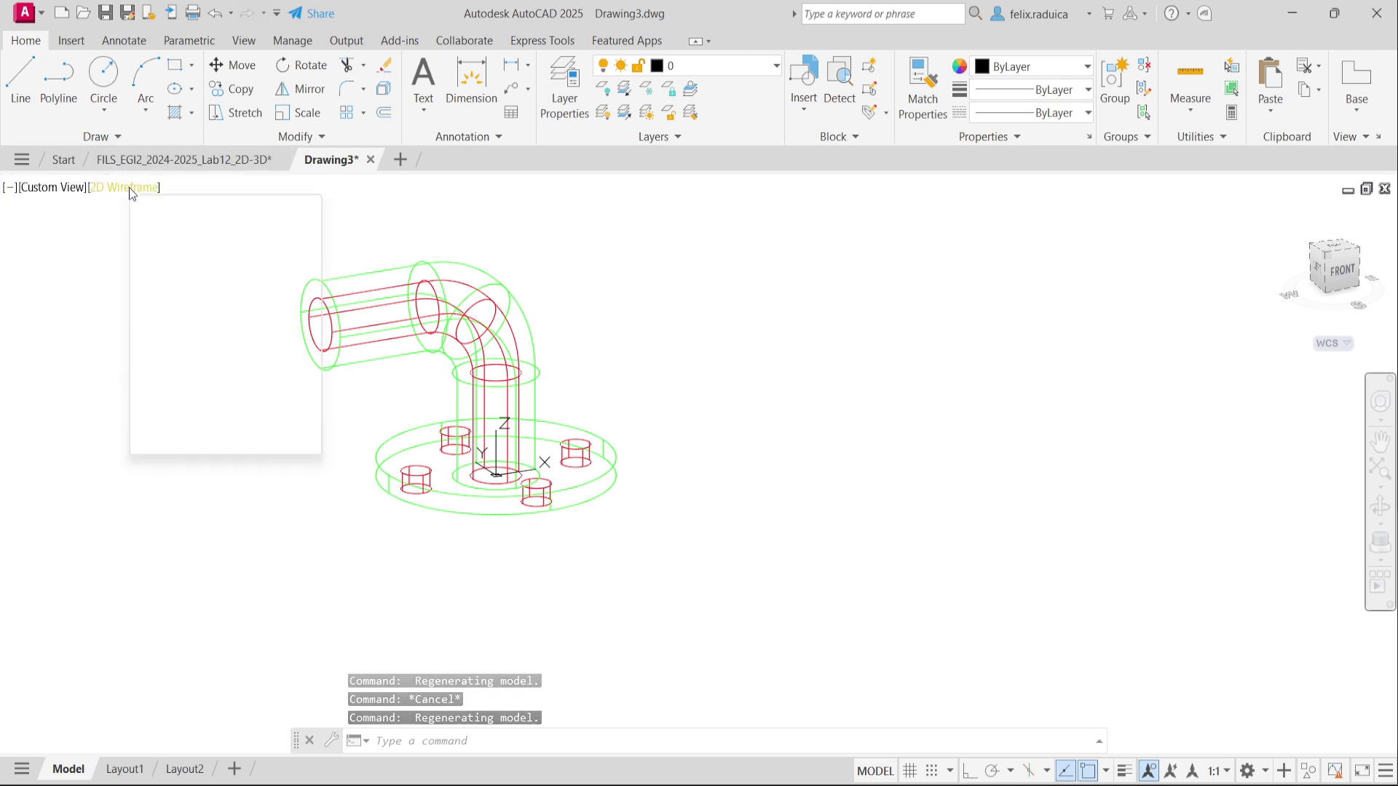
click(129, 190)
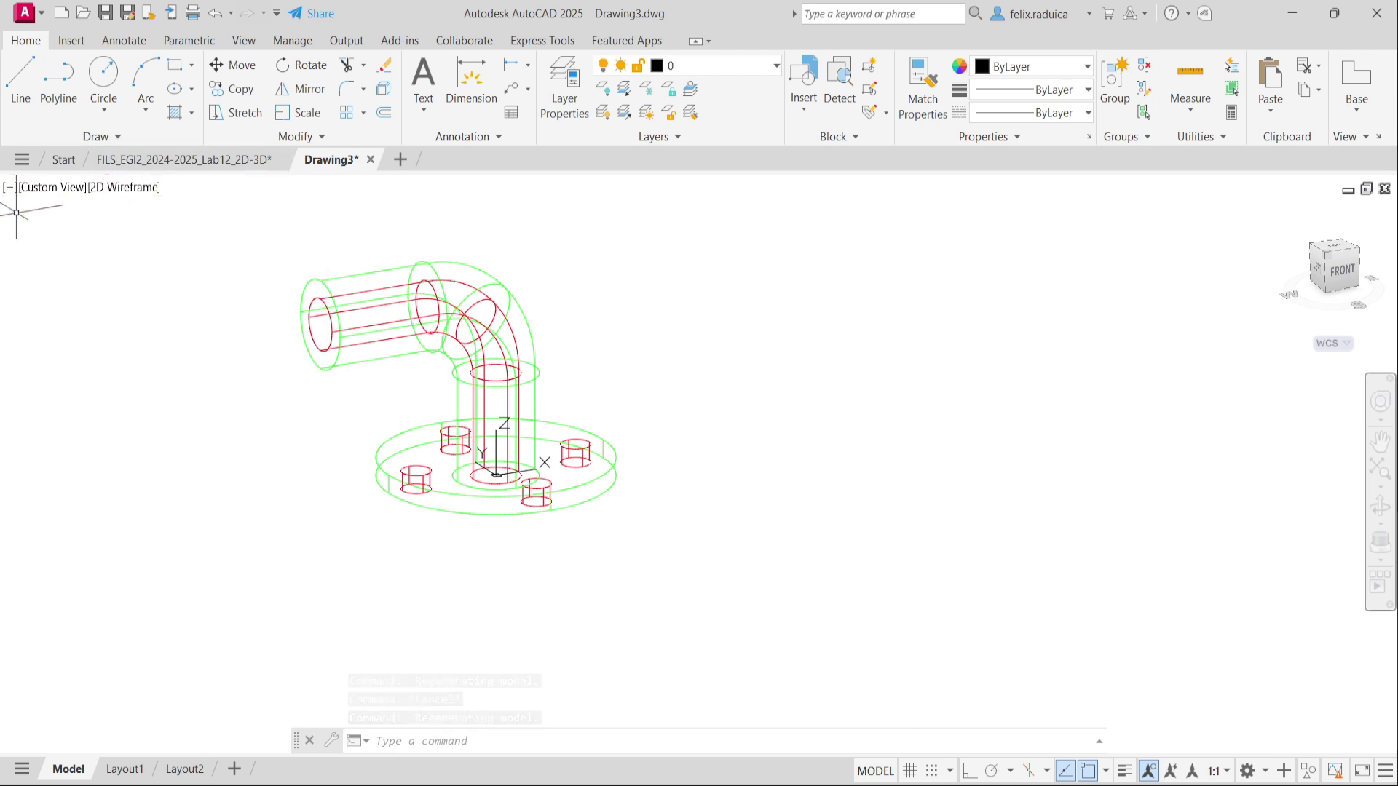
click(49, 189)
click(102, 237)
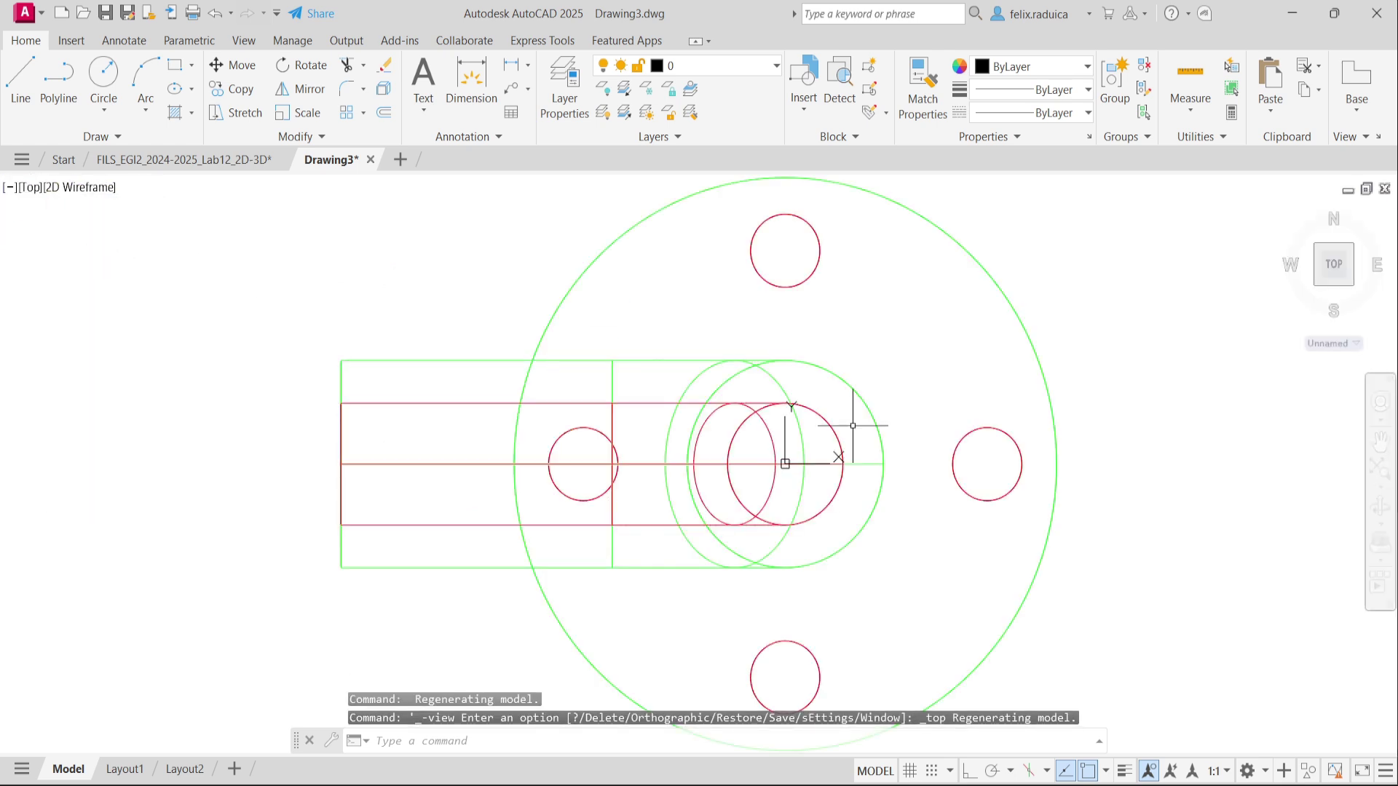
scroll(743, 520, down, 6)
middle_drag(644, 498, 850, 481)
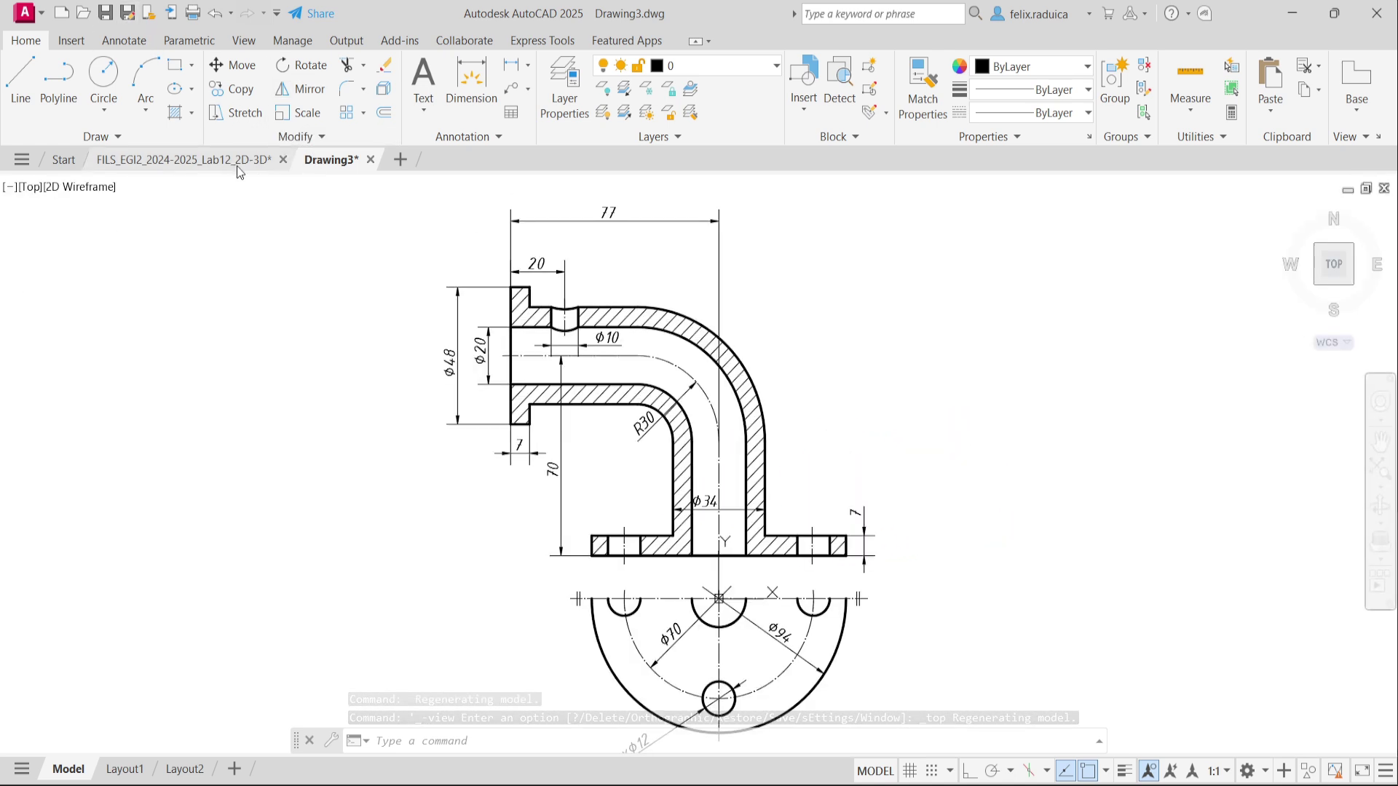
click(240, 166)
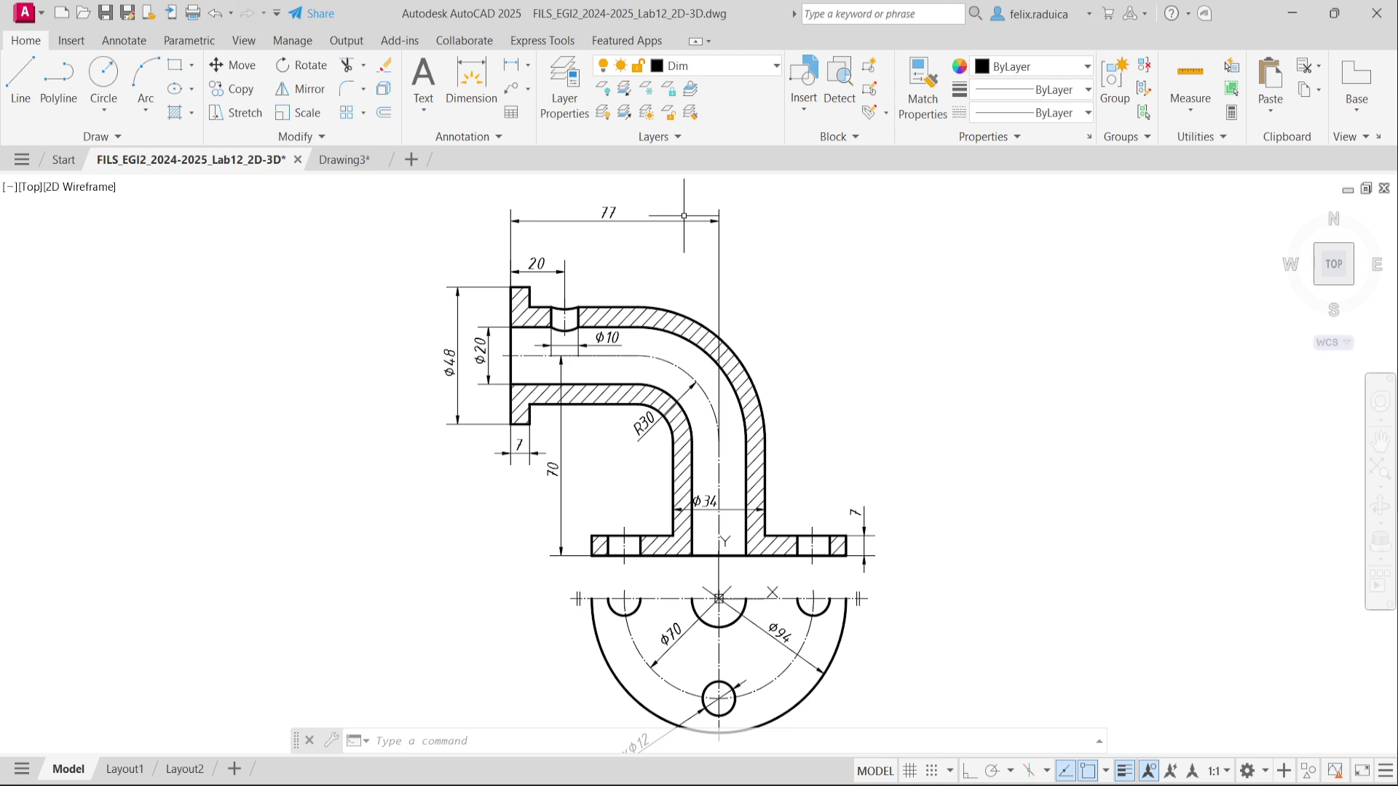
click(344, 161)
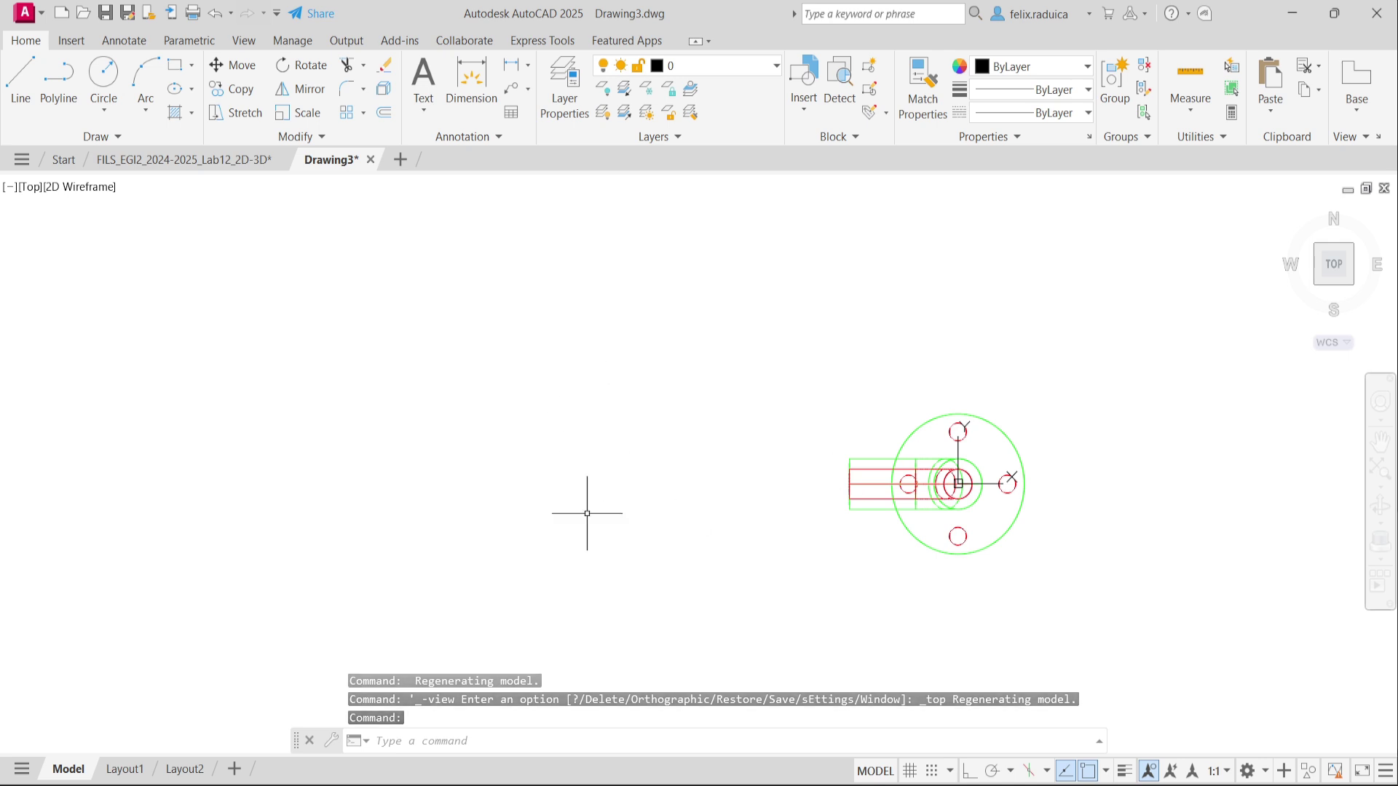
Draw a circle of diameter 48 in the empty space beside the elbow for the small end flange.
text(c)
key(Return)
click(560, 469)
text(d)
key(Return)
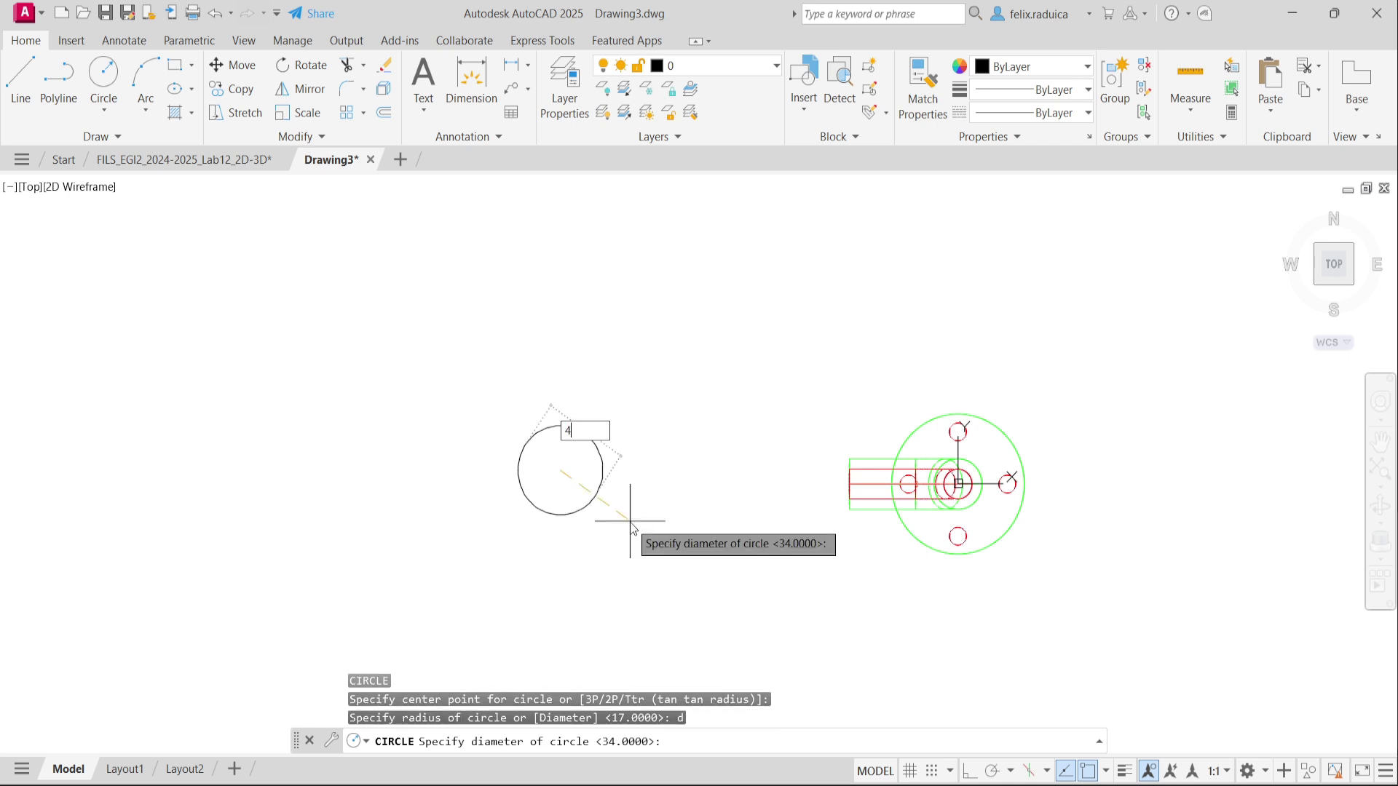
text(48)
key(Return)
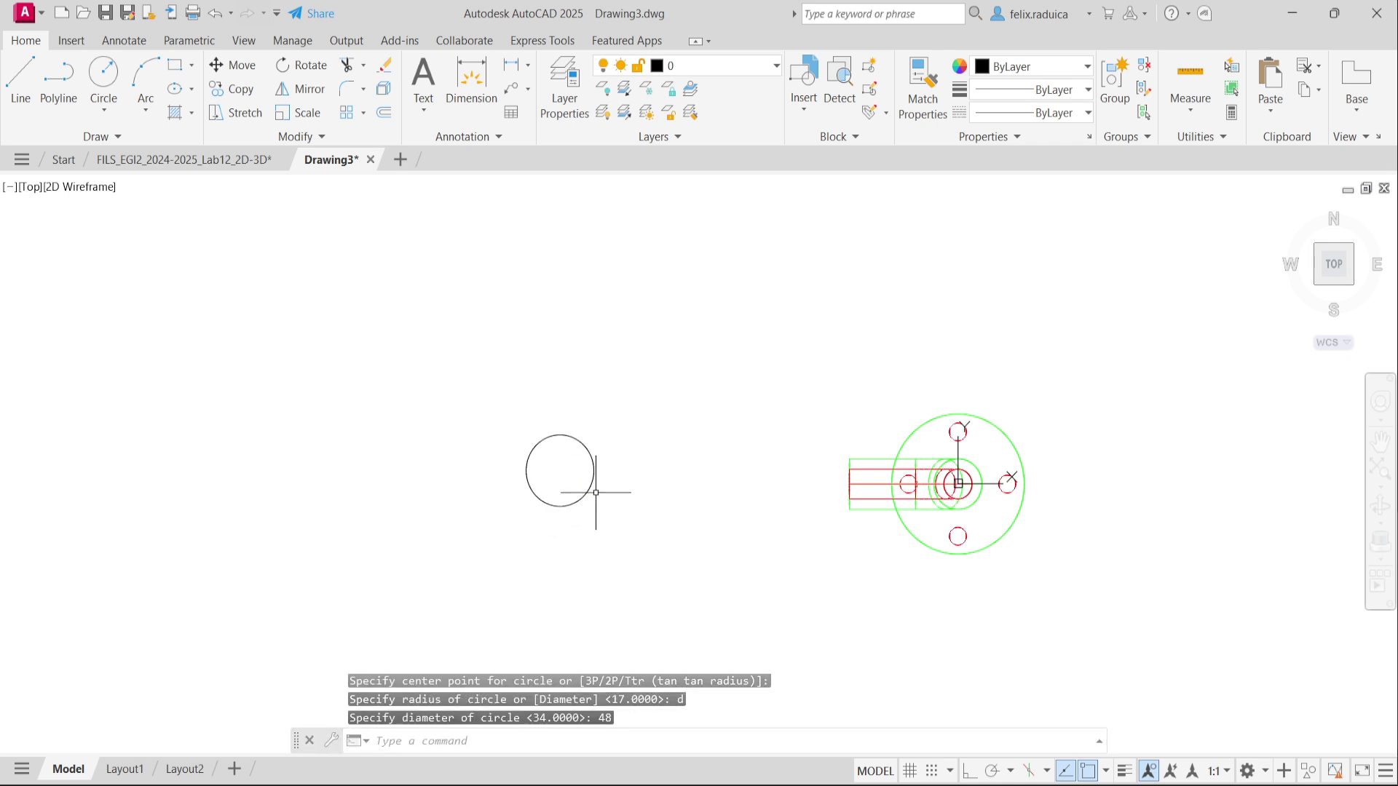
Extrude the 48-diameter circle beside the elbow to a height of 7 to form the small flange disc.
shift+middle_drag(572, 549, 610, 531)
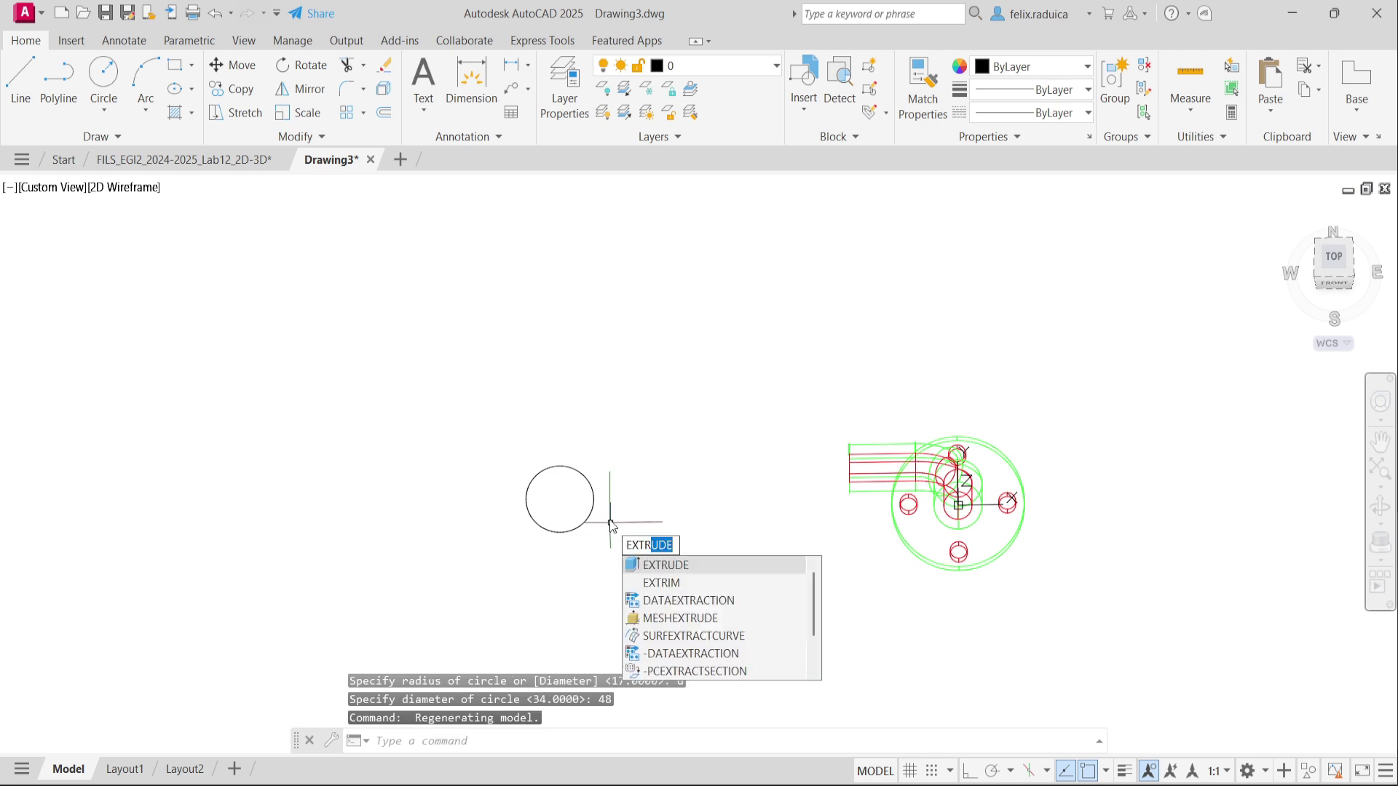
key(Return)
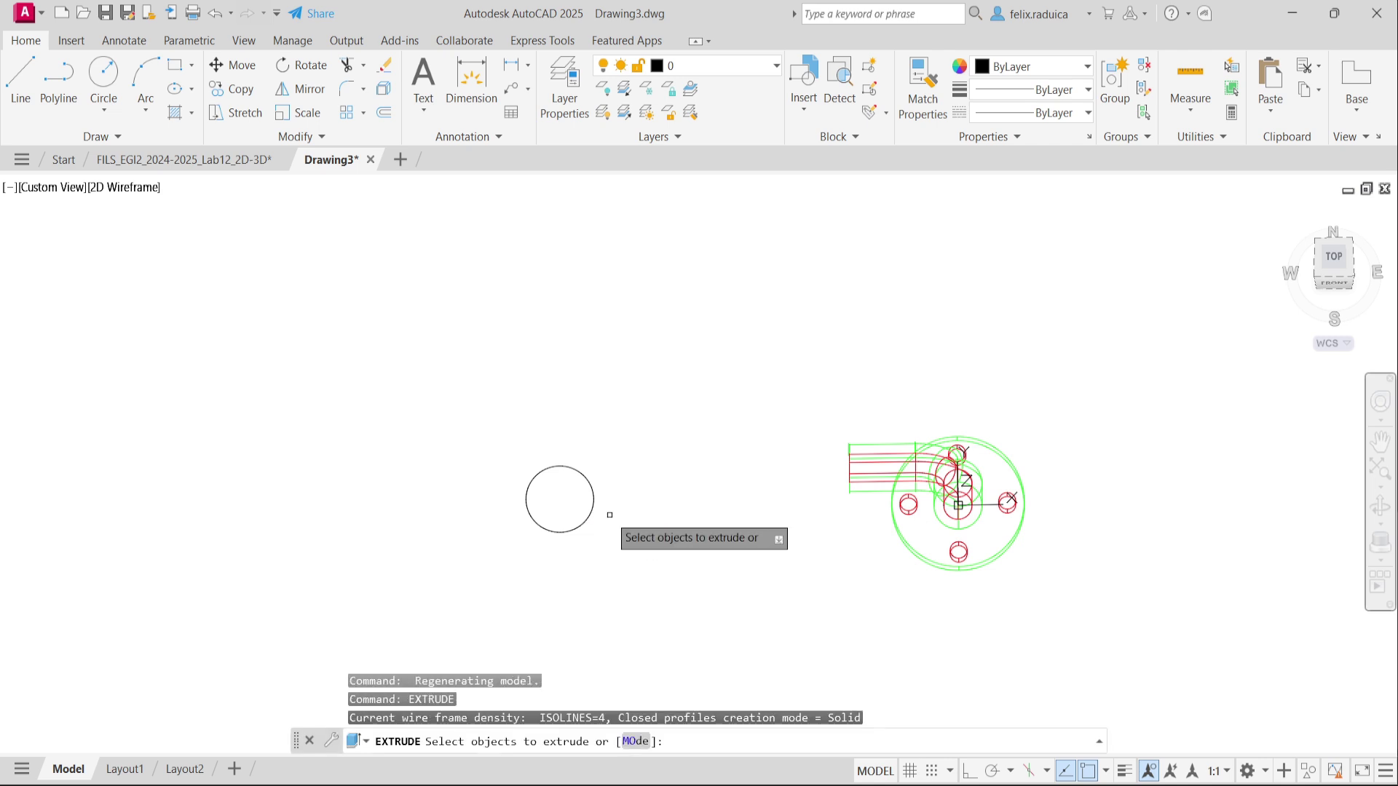
click(587, 519)
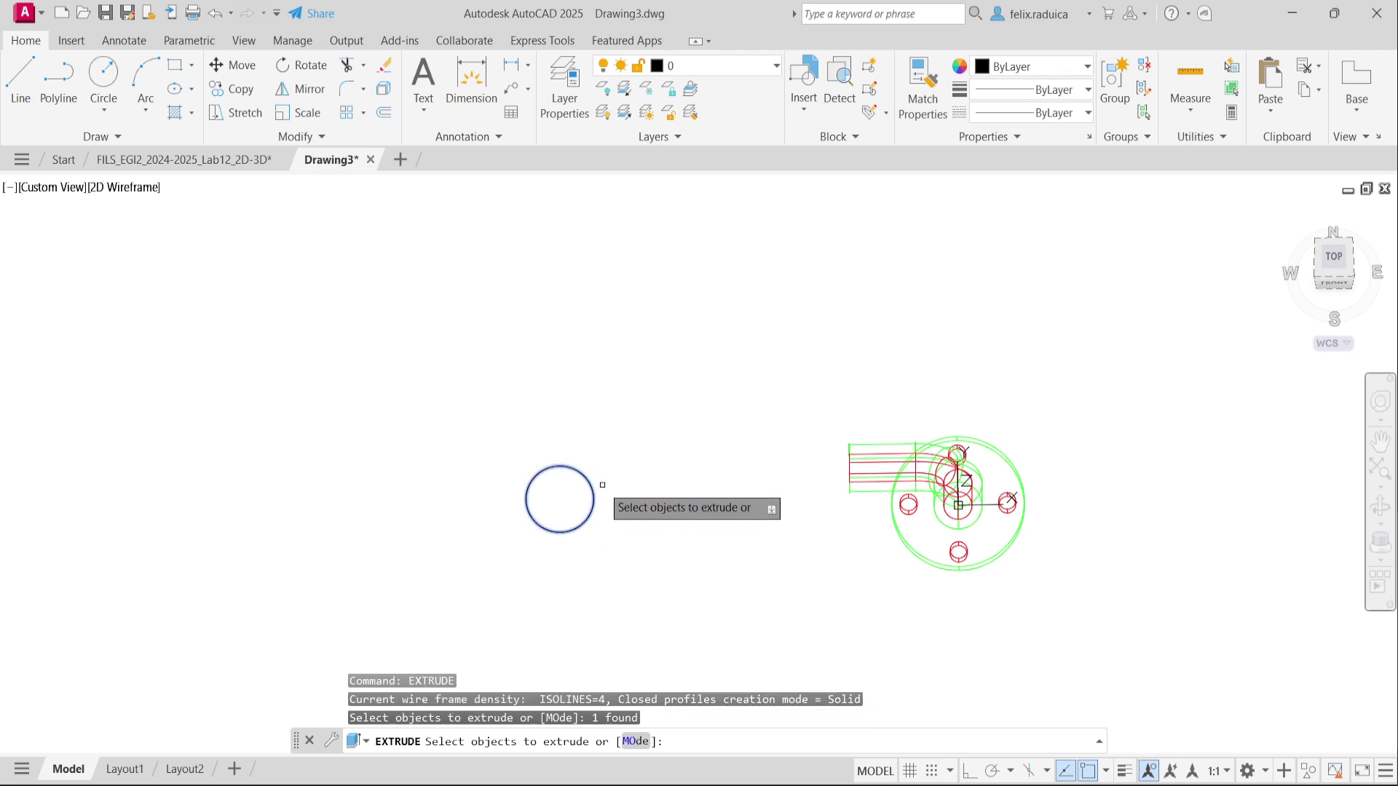
shift+middle_drag(601, 493, 774, 484)
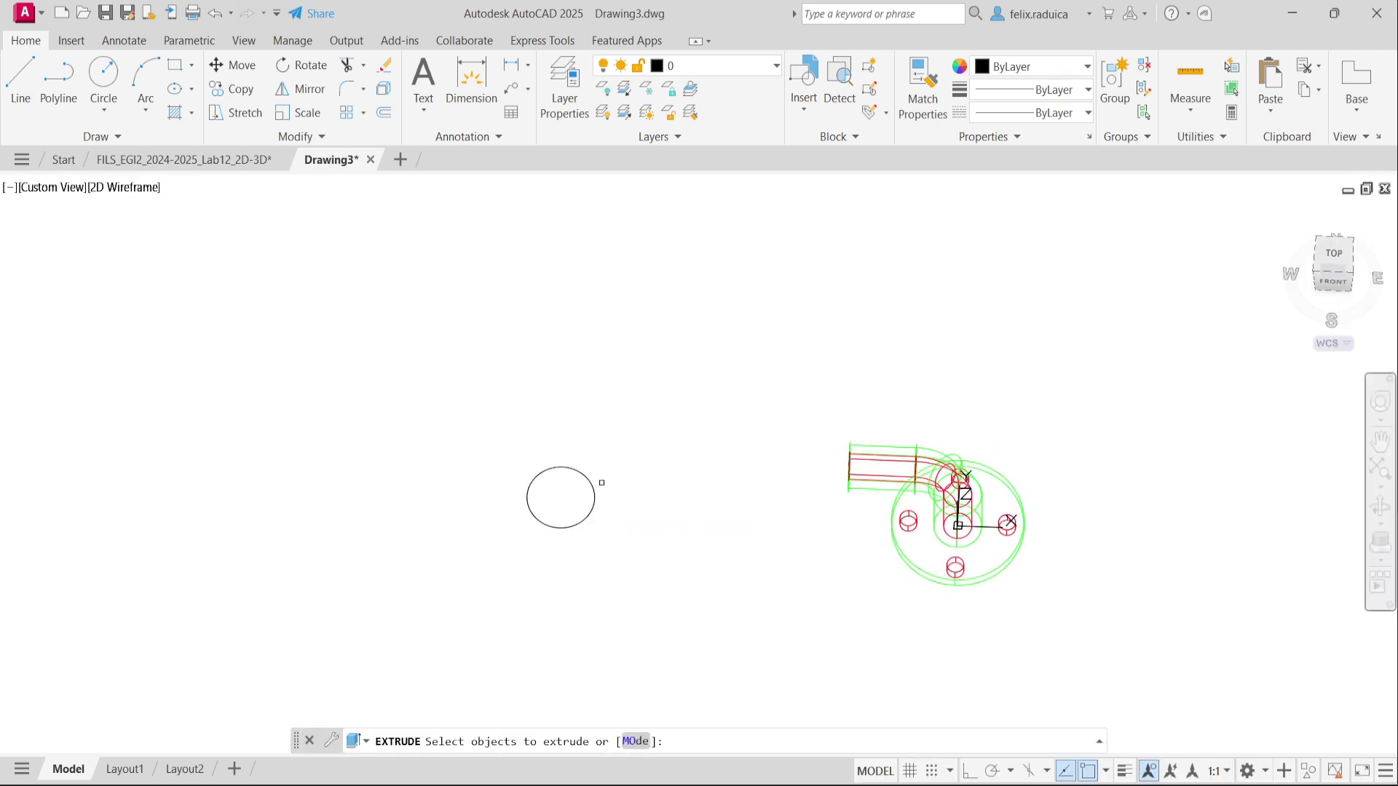
click(591, 493)
click(598, 482)
click(587, 489)
click(639, 541)
click(586, 506)
key(Return)
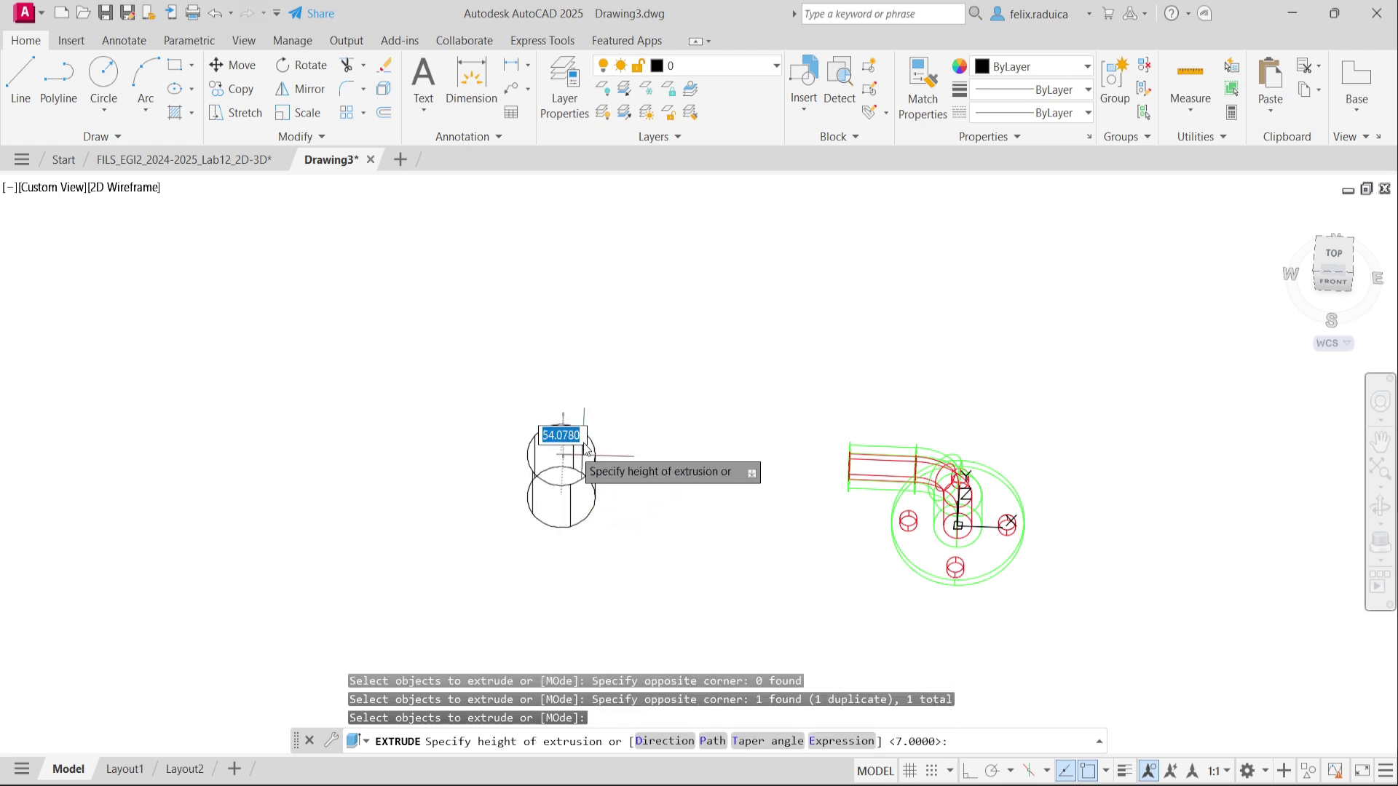
text(7)
key(Return)
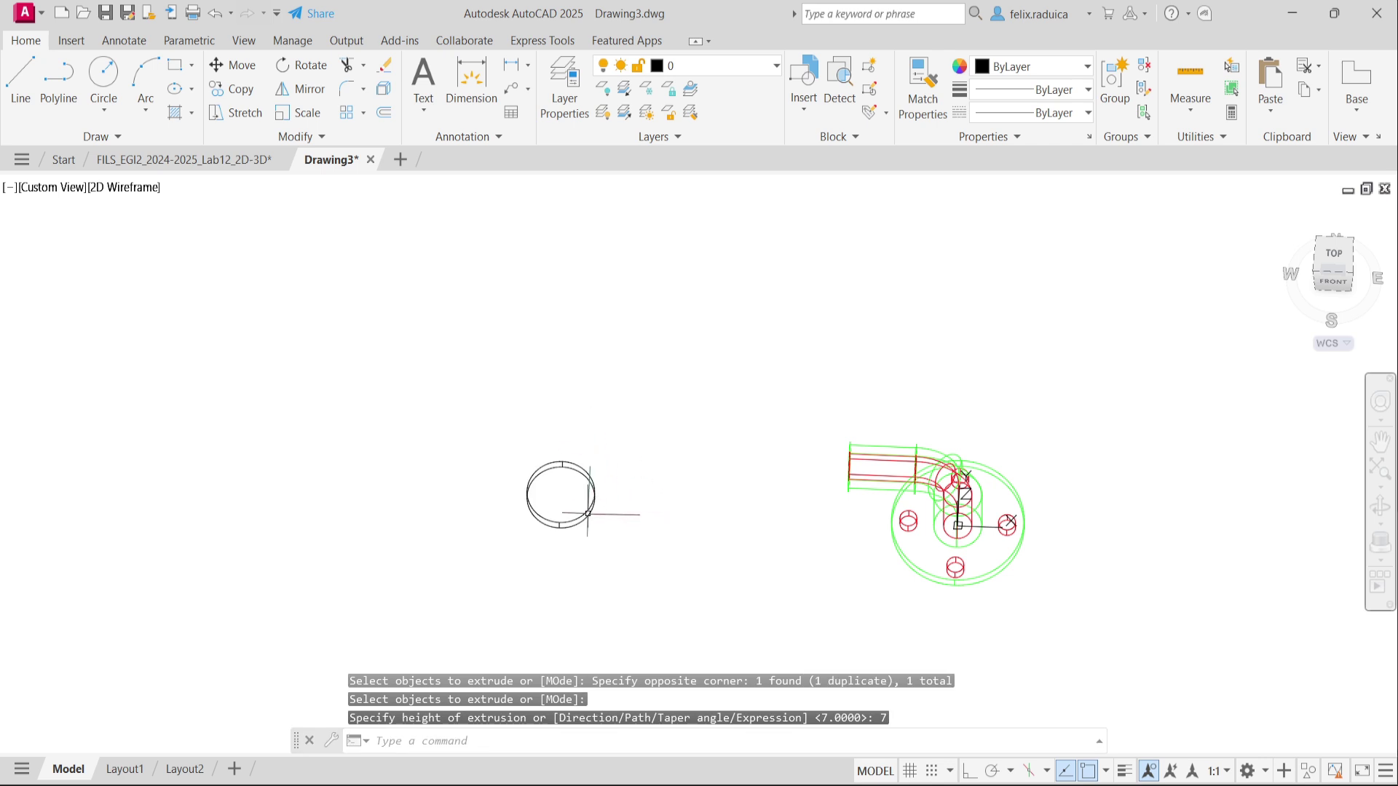
Put the small flange disc on the Outside layer and set the visual style to Conceptual.
click(651, 550)
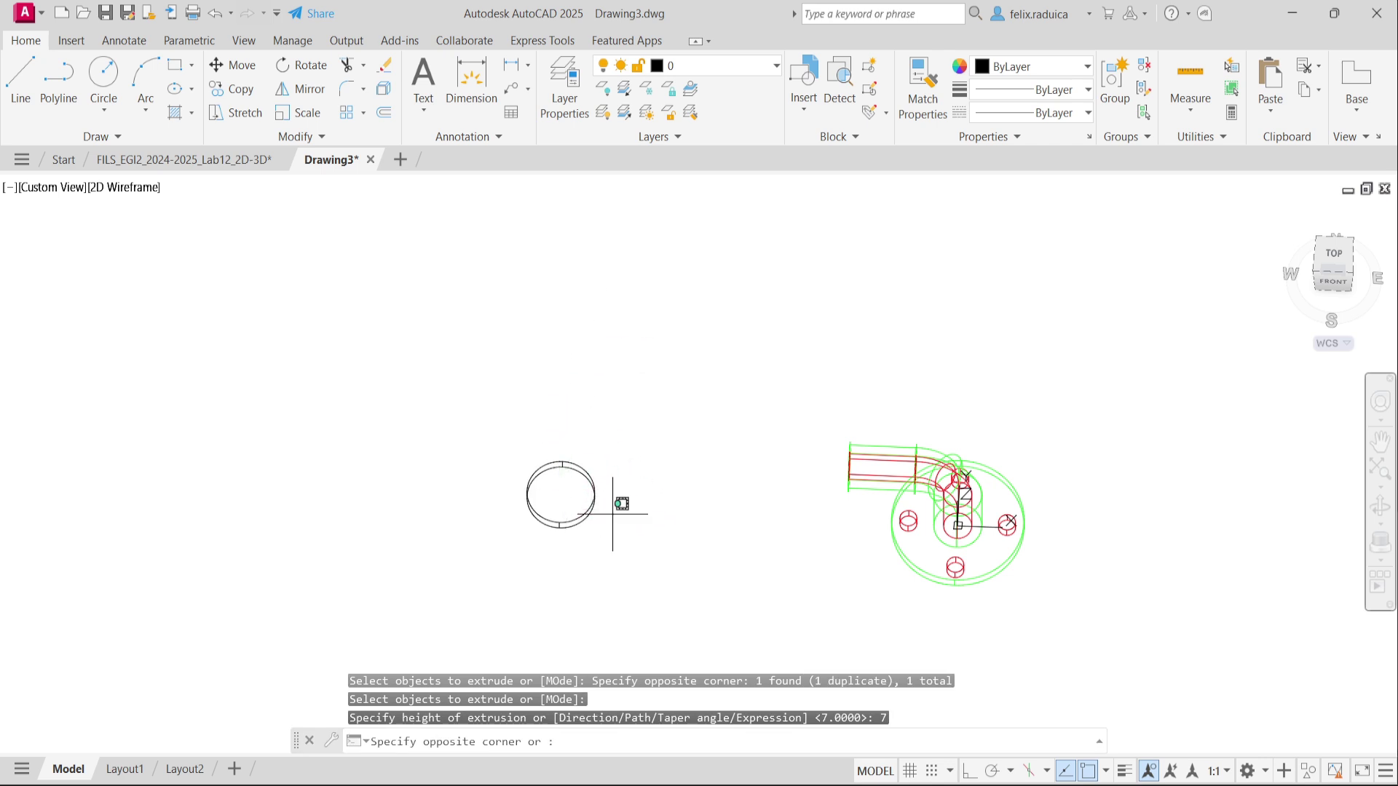
click(537, 478)
click(681, 66)
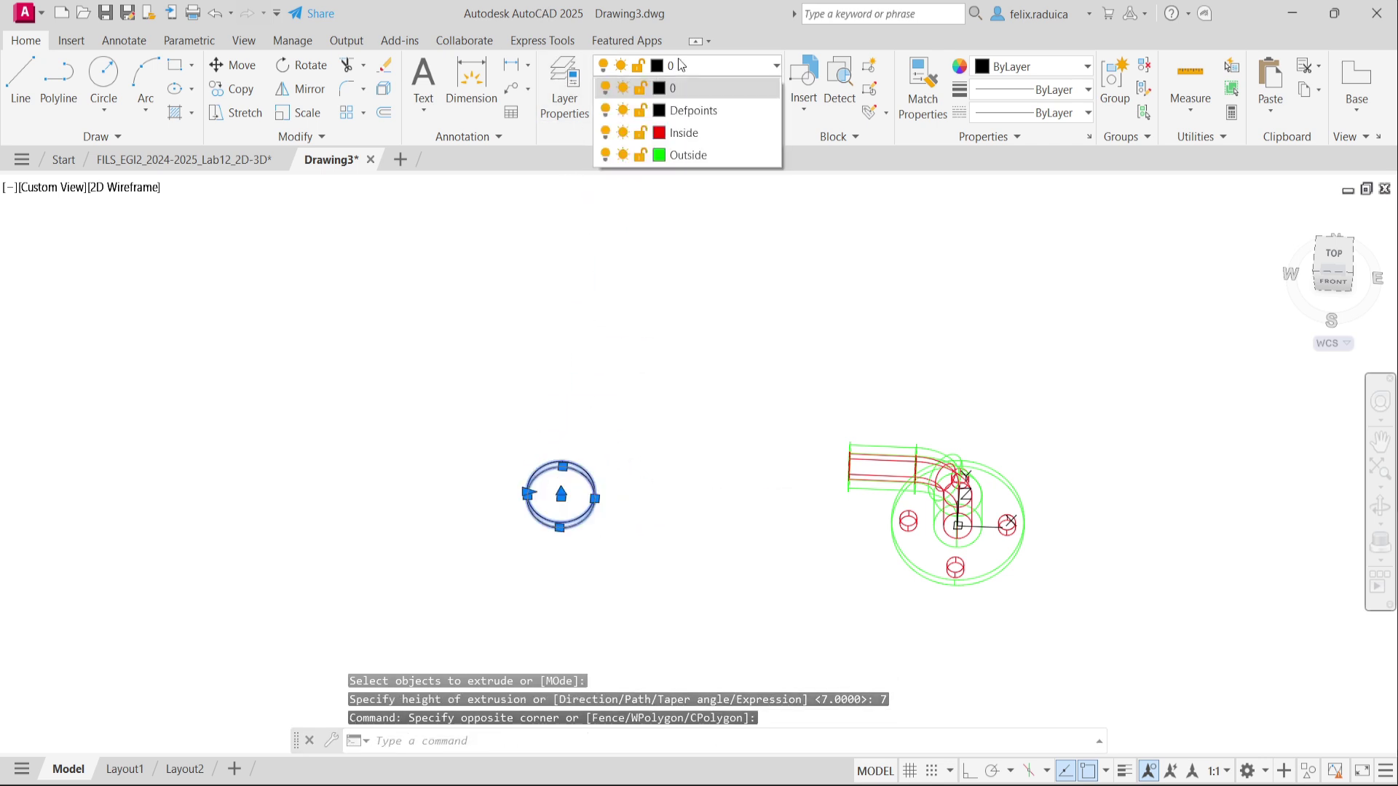
click(690, 159)
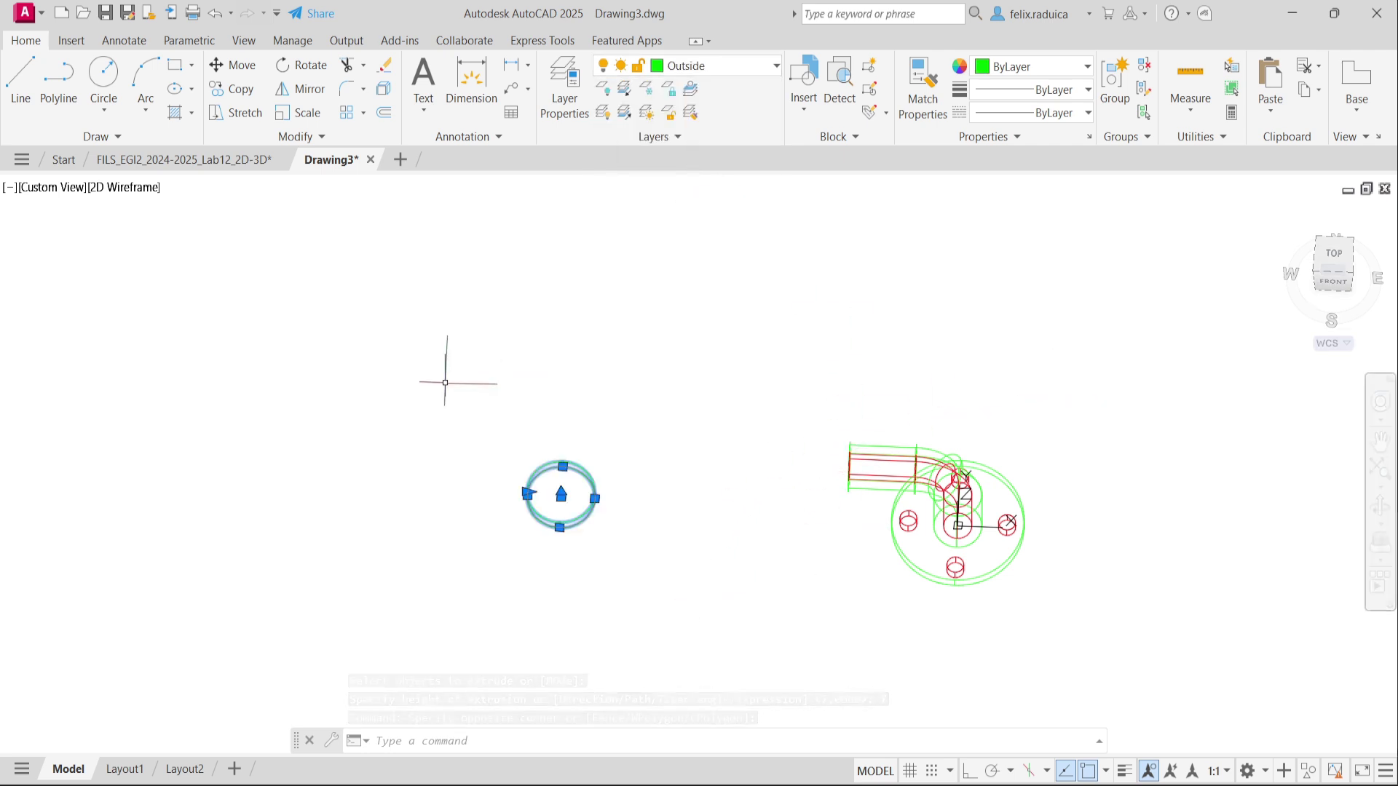
key(Escape)
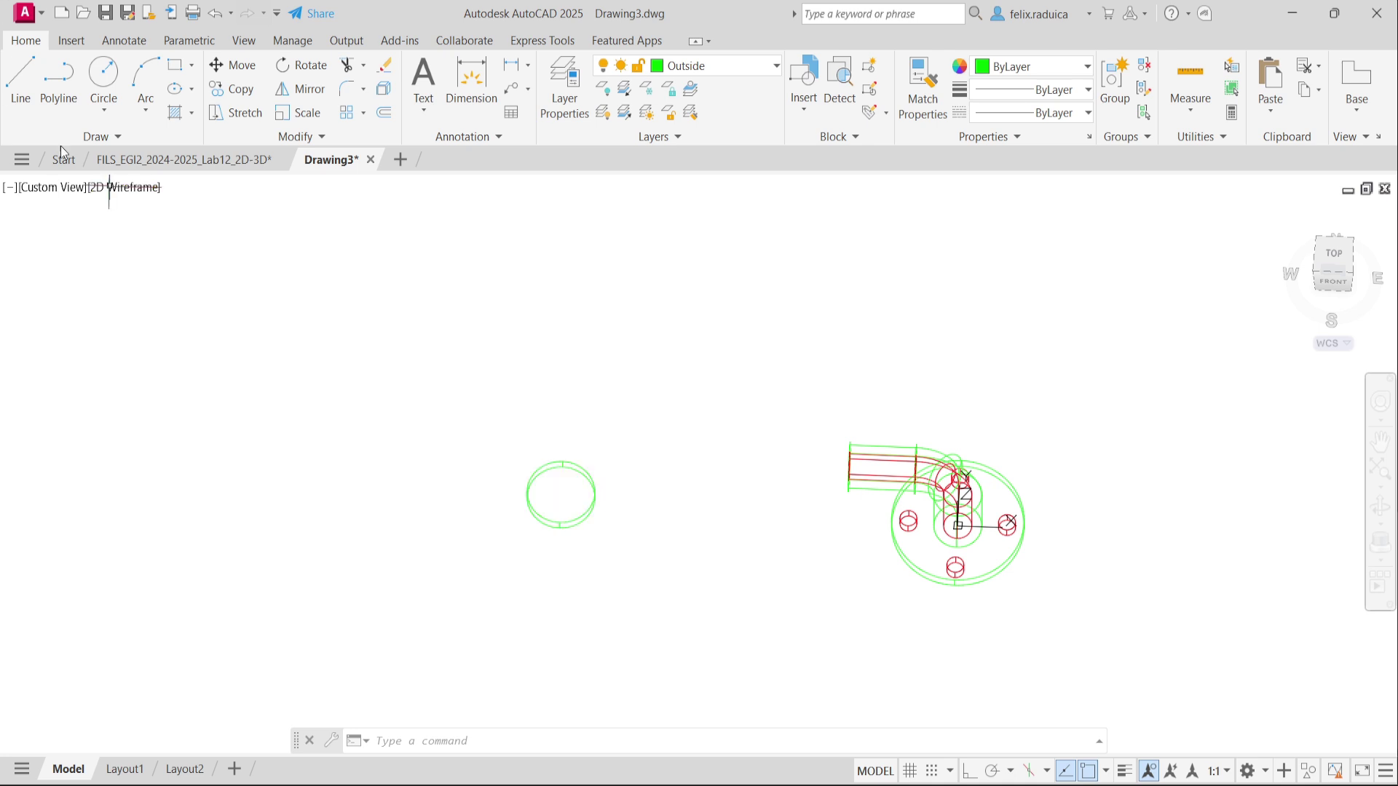
click(147, 188)
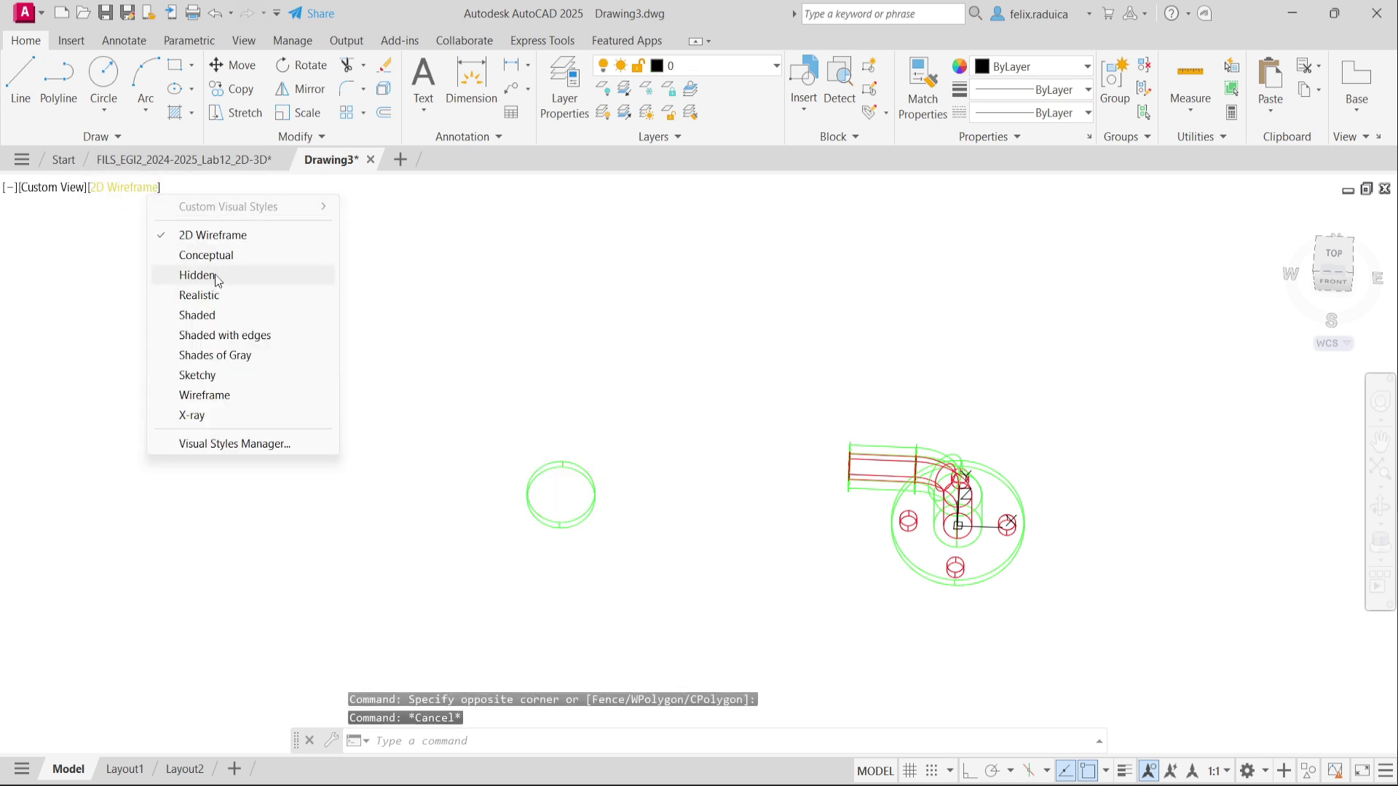
click(210, 256)
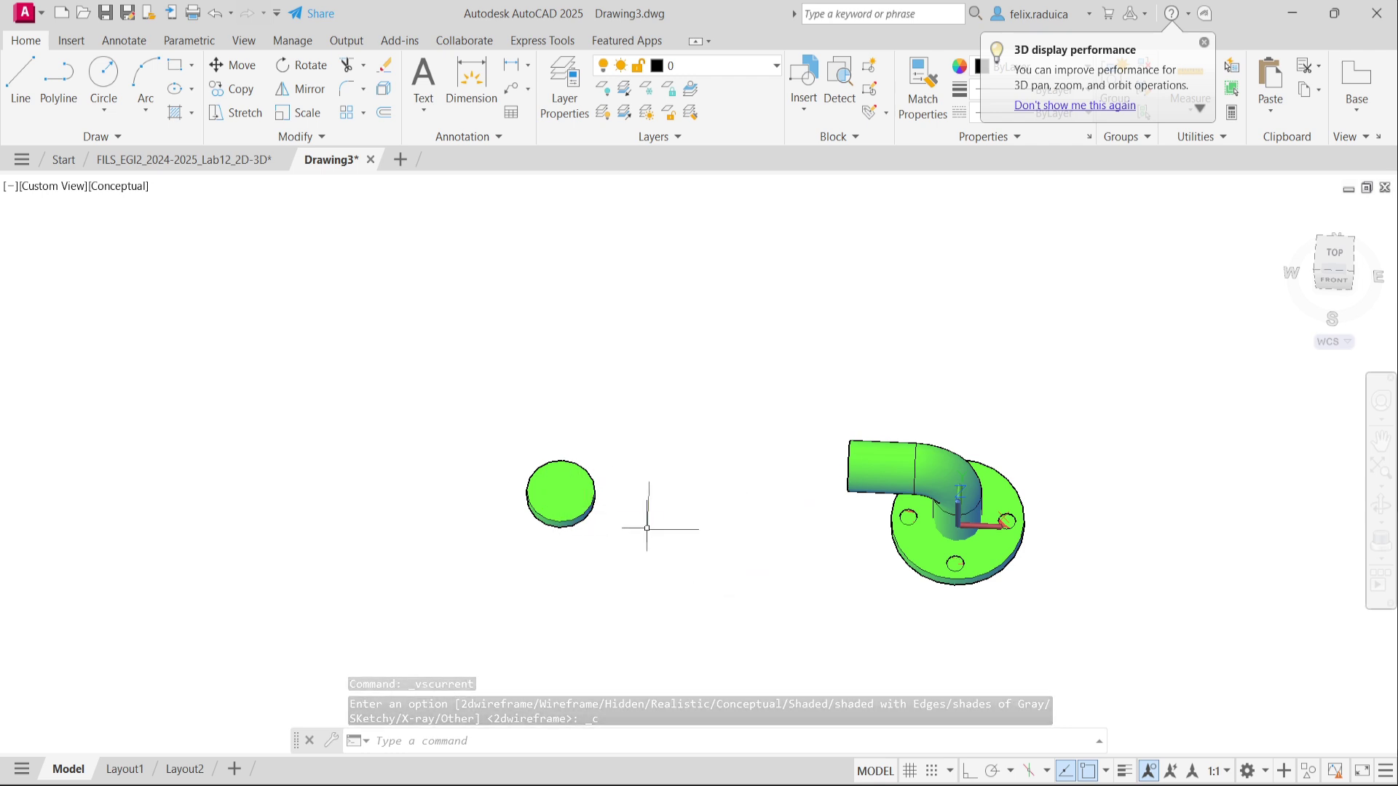
Rotate the small flange disc 90 degrees about the Y axis with 3DROTATE so it stands upright.
text(3DR)
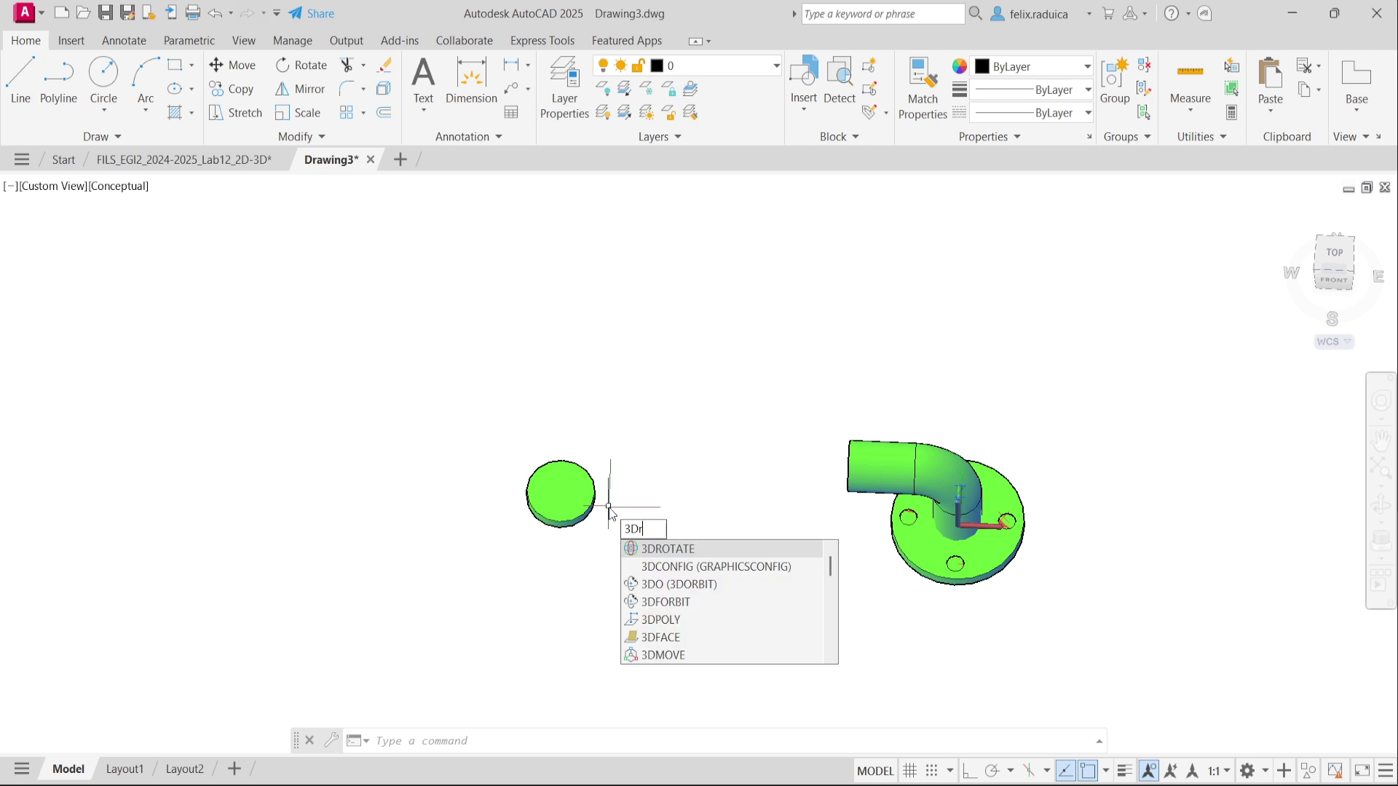
text(Ota)
key(Return)
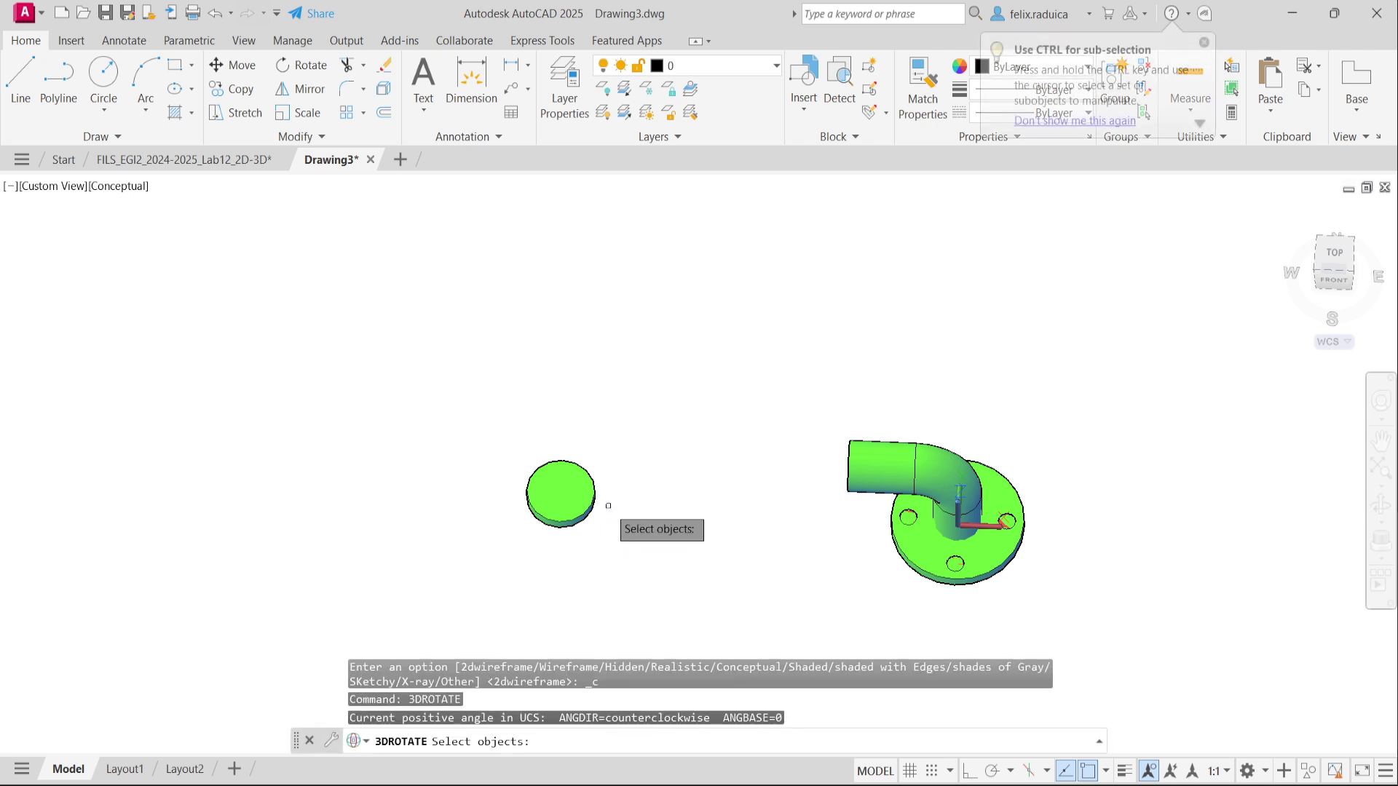
click(583, 508)
key(Return)
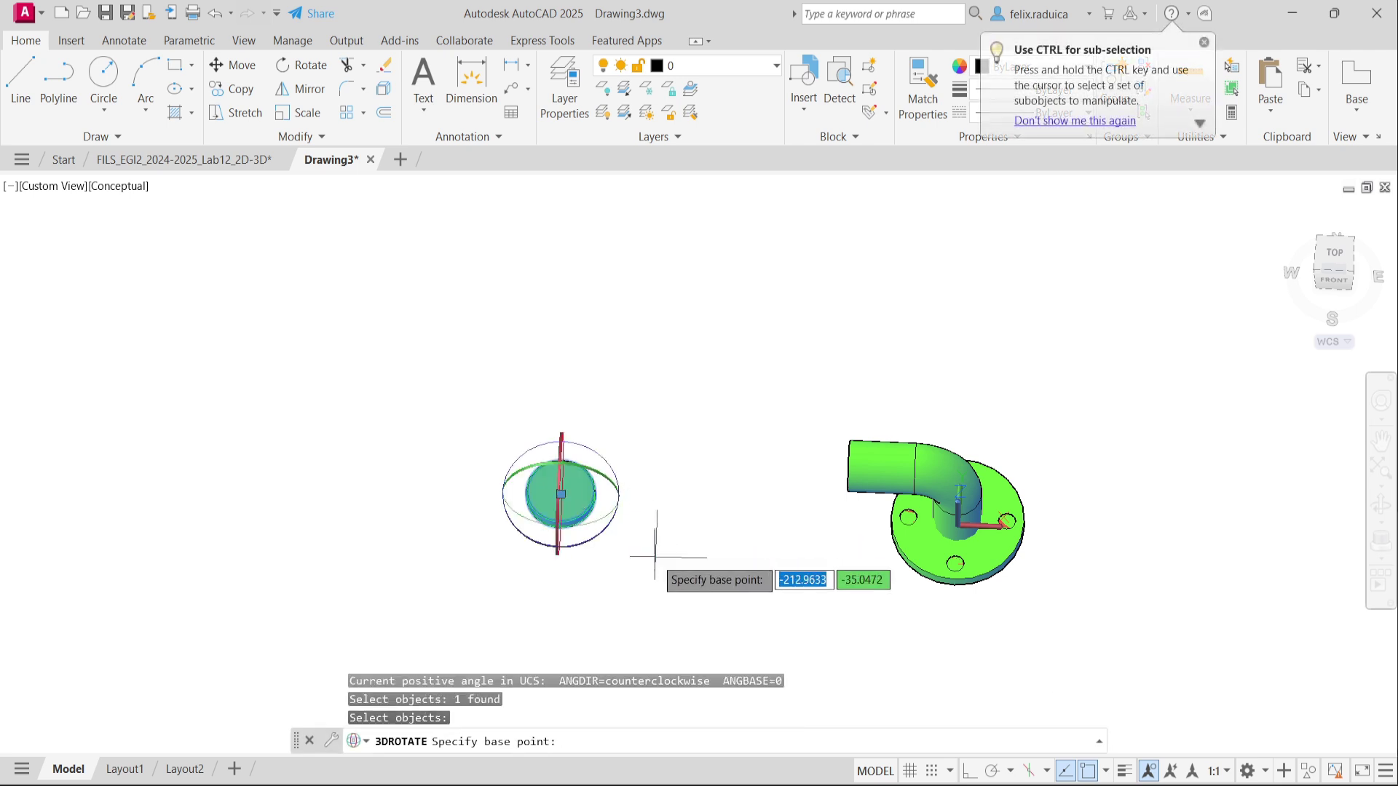
scroll(677, 575, down, 3)
scroll(710, 601, down, 2)
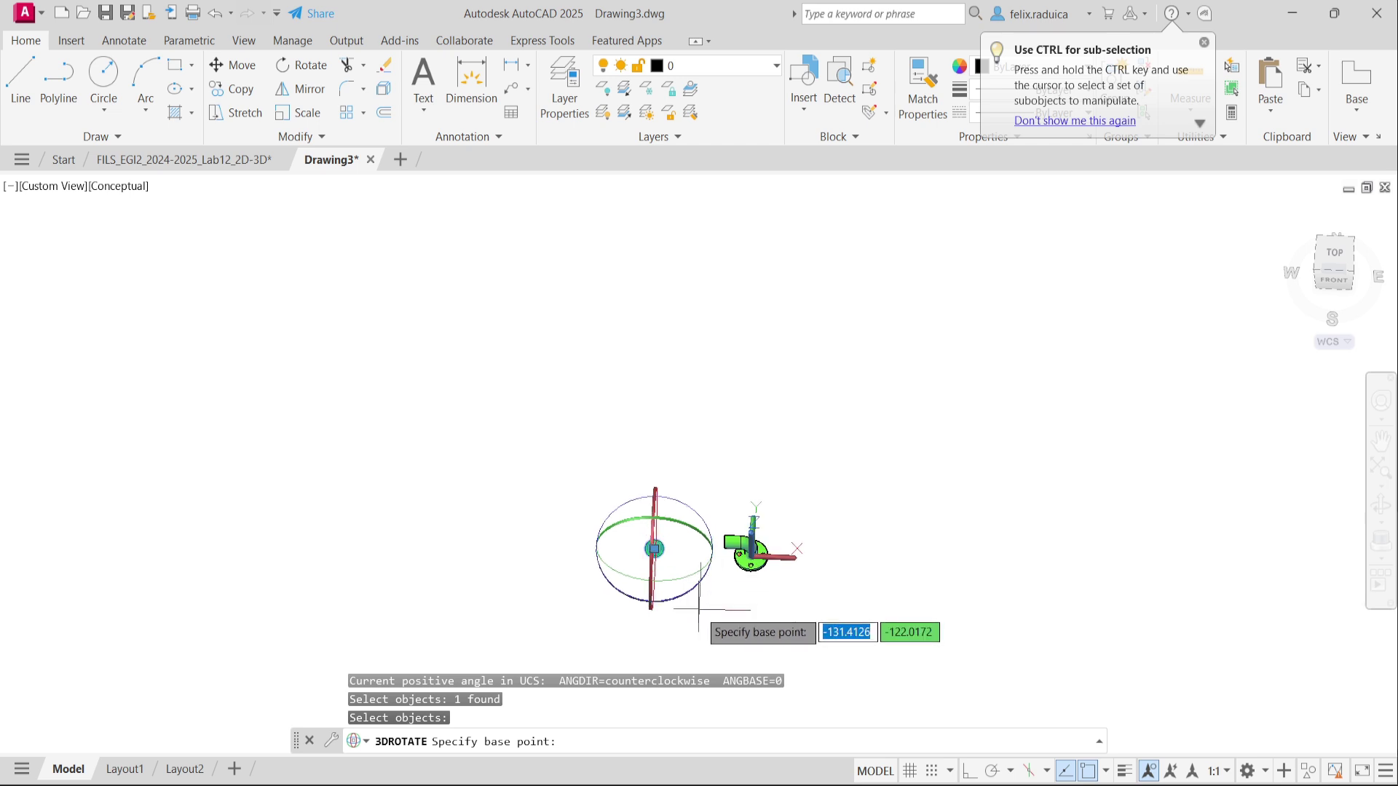
click(700, 572)
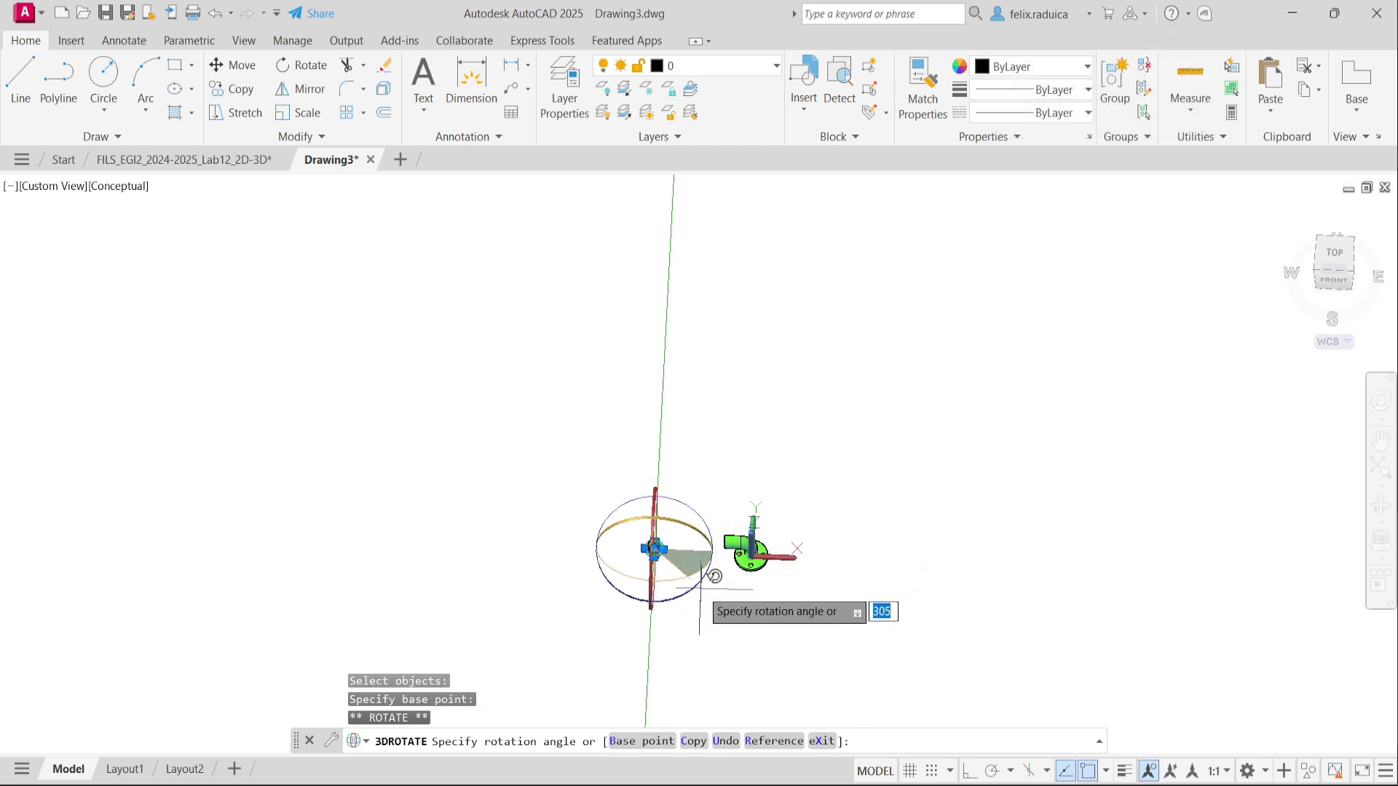
key(Return)
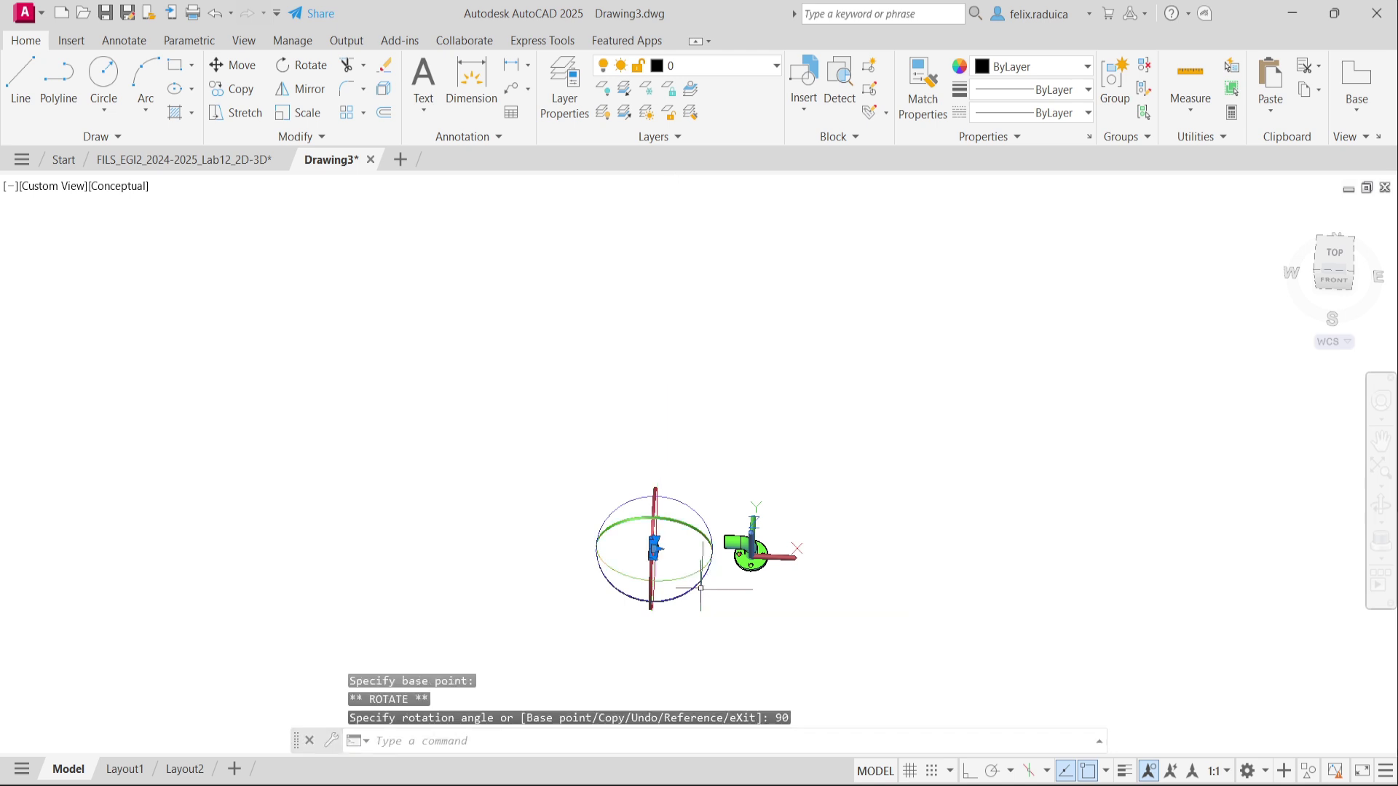
key(Escape)
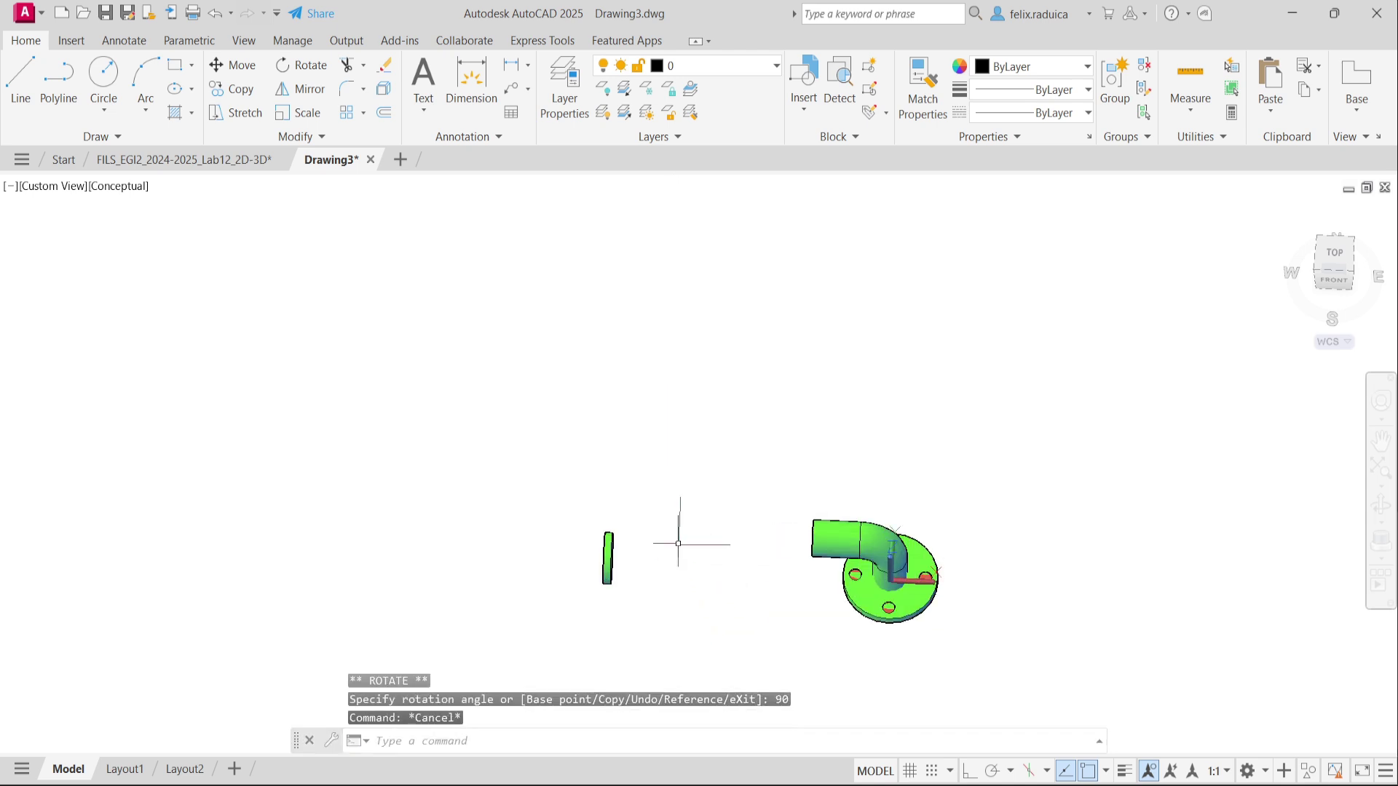
Move the small flange disc by the center of its outer face onto the center of the horizontal pipe's open end.
scroll(628, 561, up, 3)
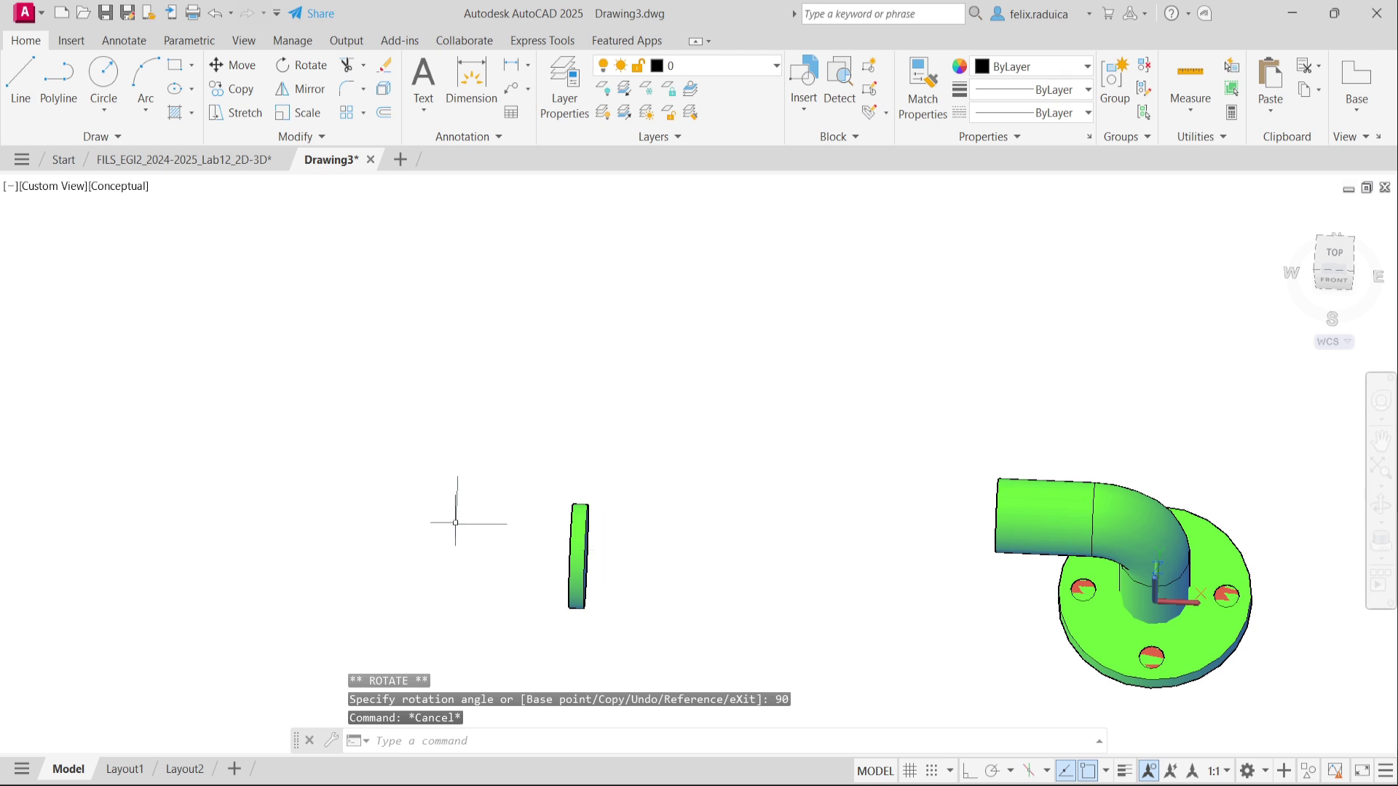
shift+middle_drag(549, 580, 622, 587)
scroll(568, 328, down, 4)
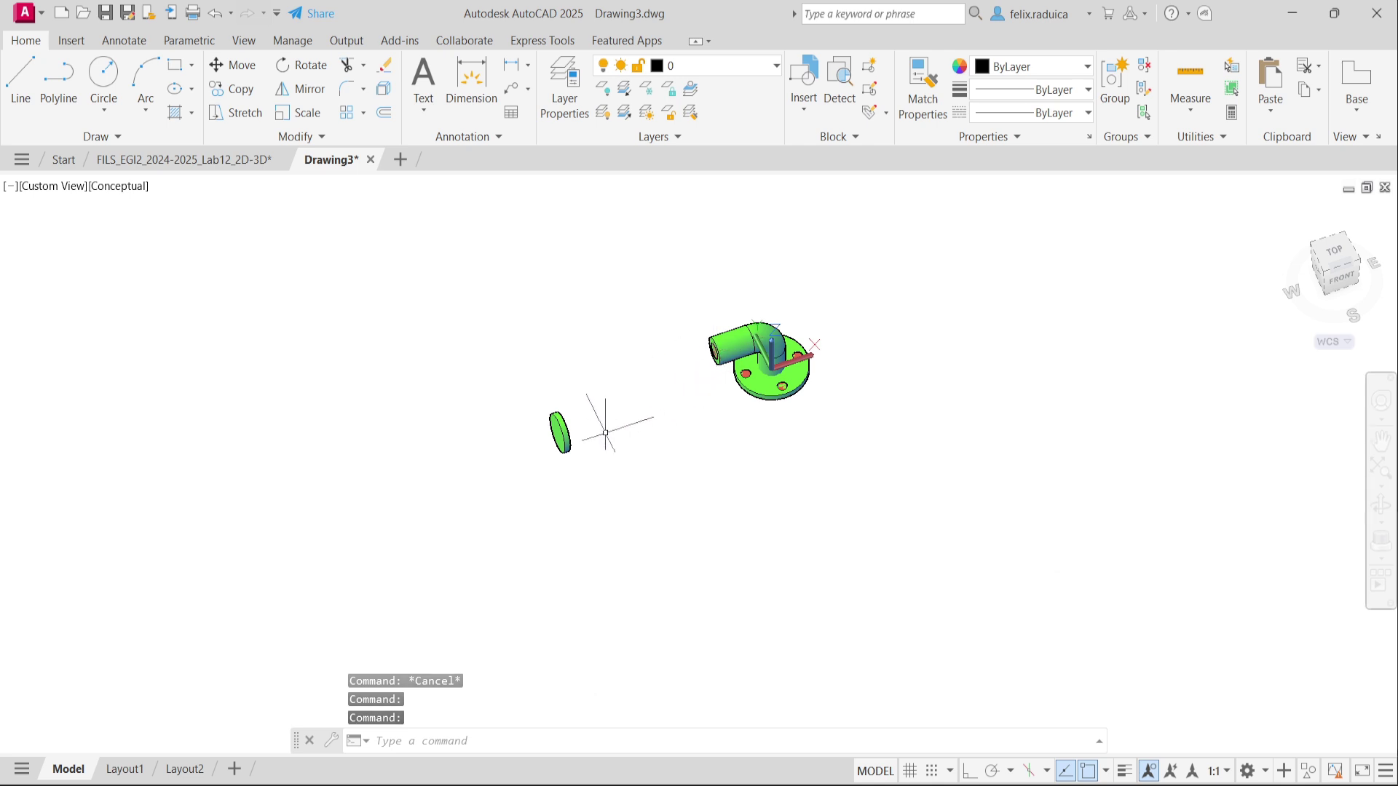
text(move)
key(Return)
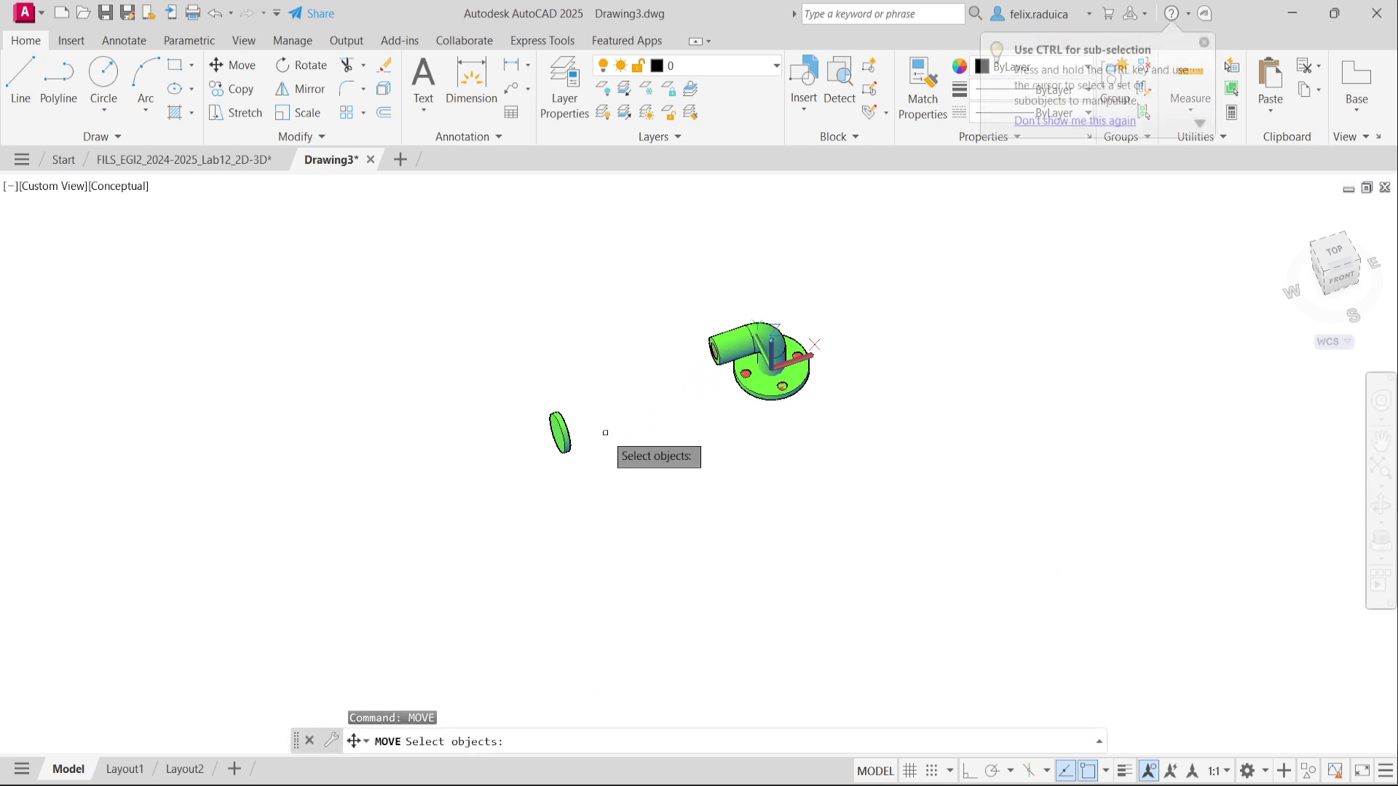
scroll(528, 459, up, 3)
click(585, 416)
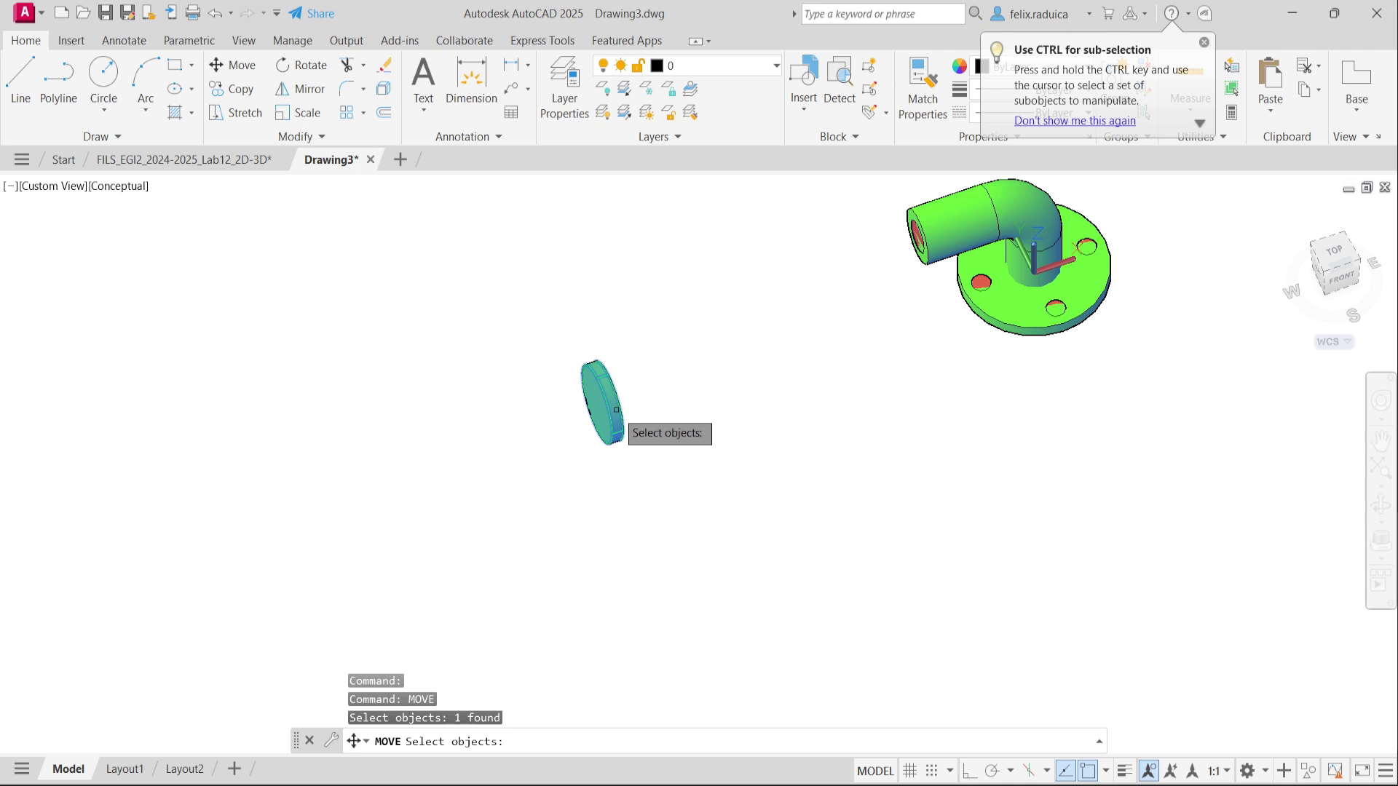
key(Return)
text(cen)
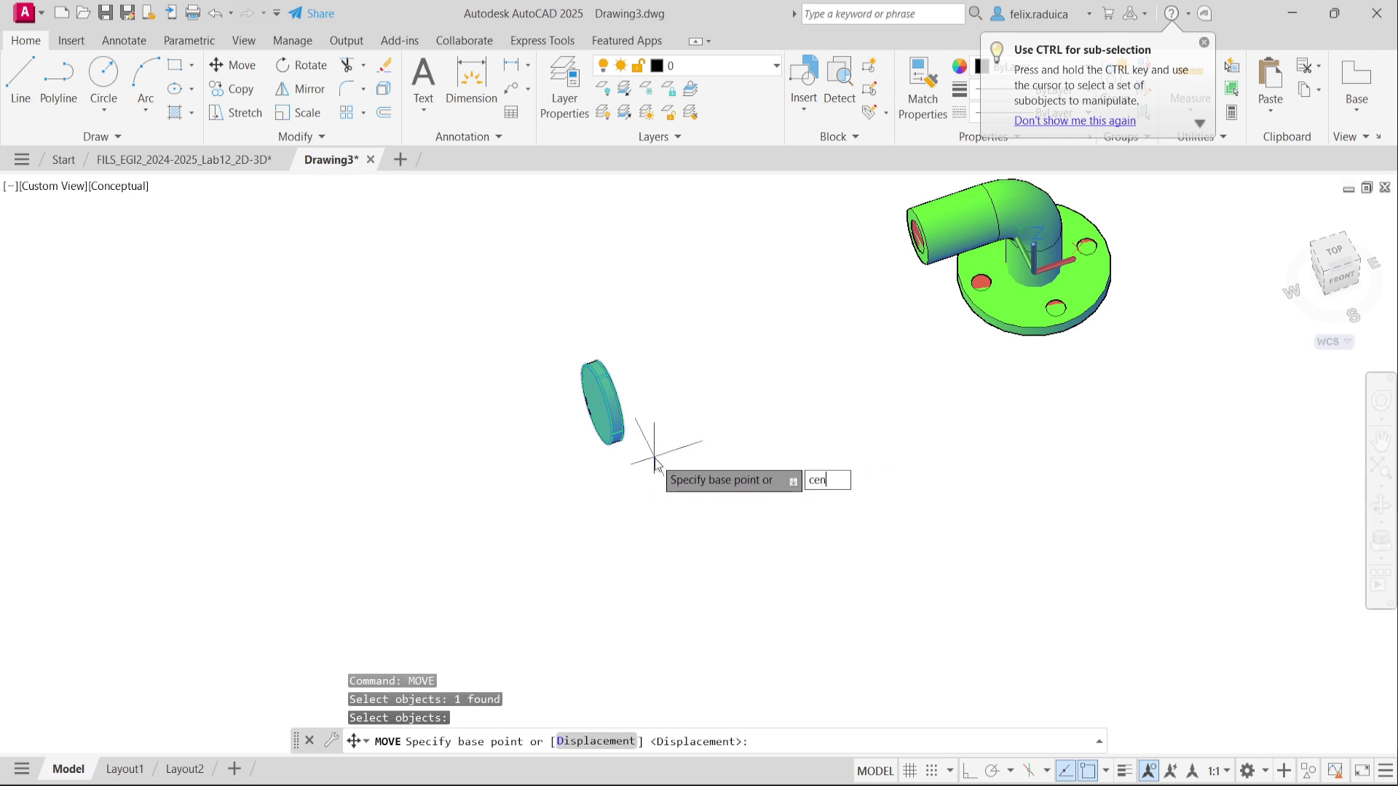
key(Return)
shift+middle_drag(653, 452, 612, 409)
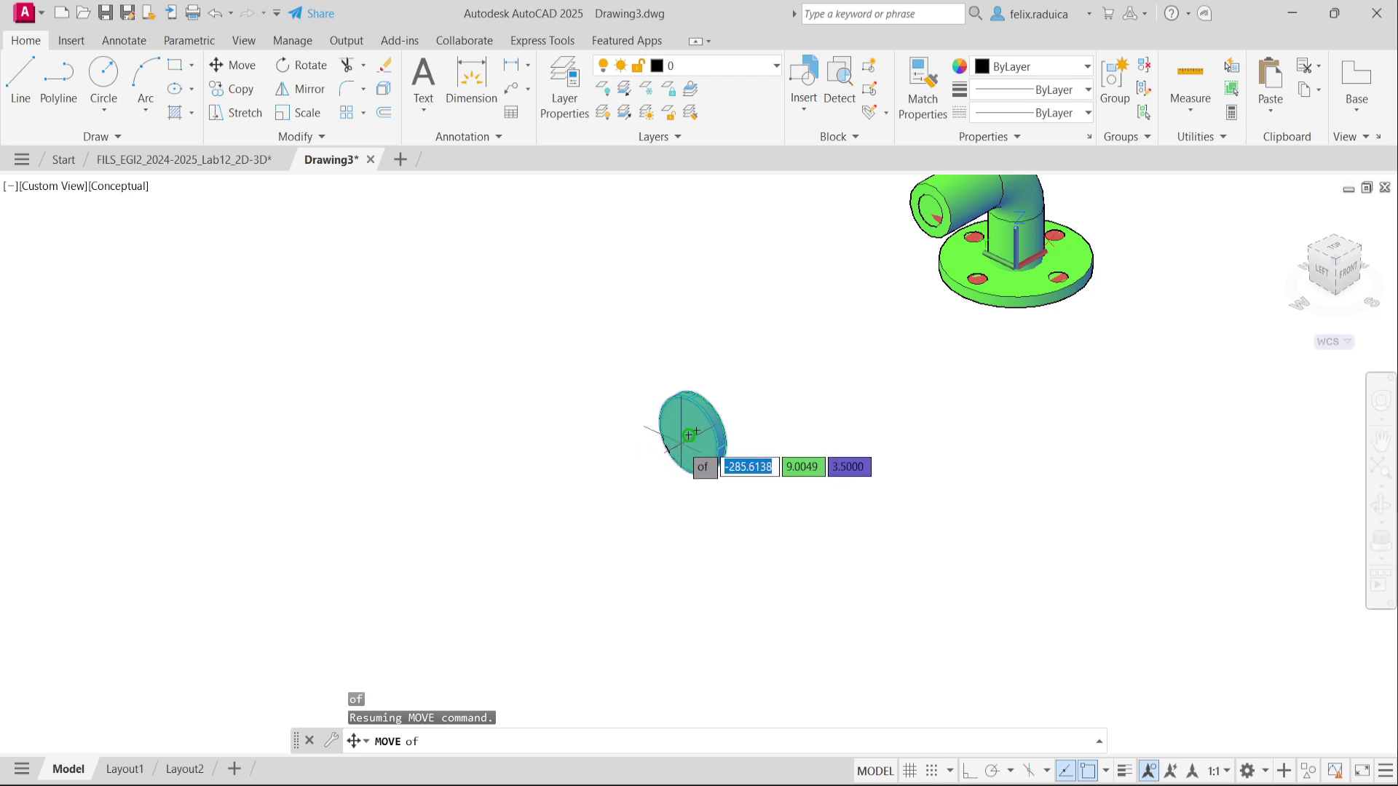
scroll(728, 463, up, 3)
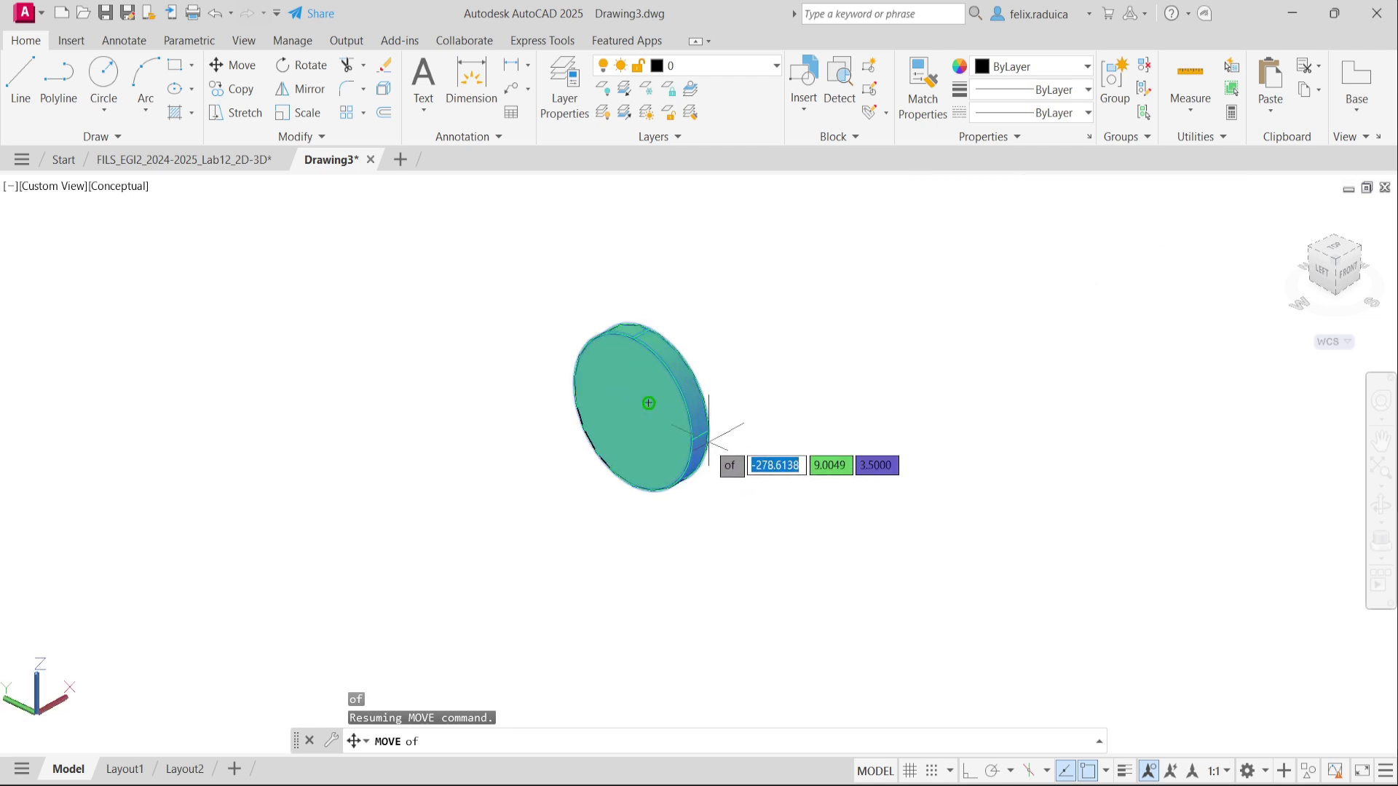
click(634, 411)
scroll(655, 327, down, 5)
middle_drag(655, 335, 564, 438)
scroll(620, 437, up, 6)
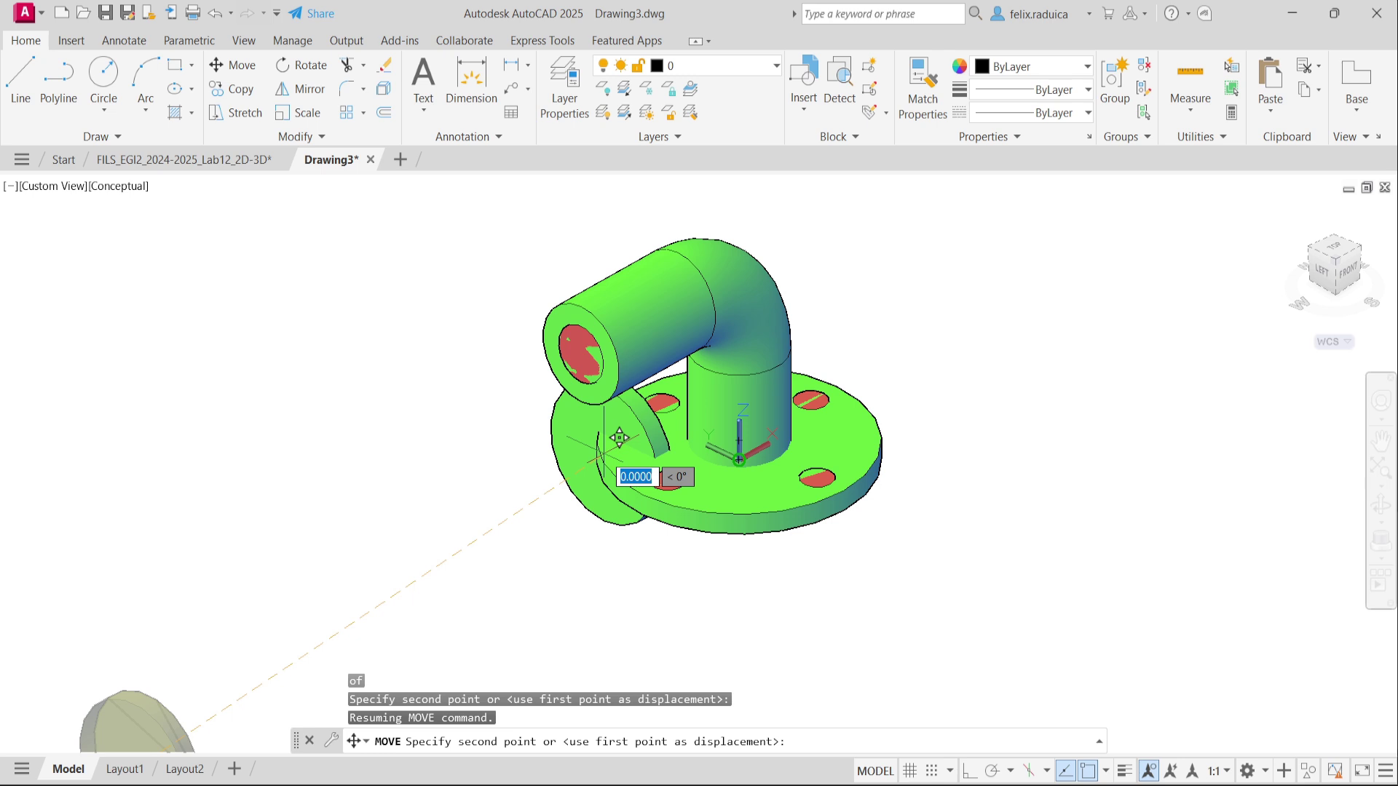
text(cen)
key(Return)
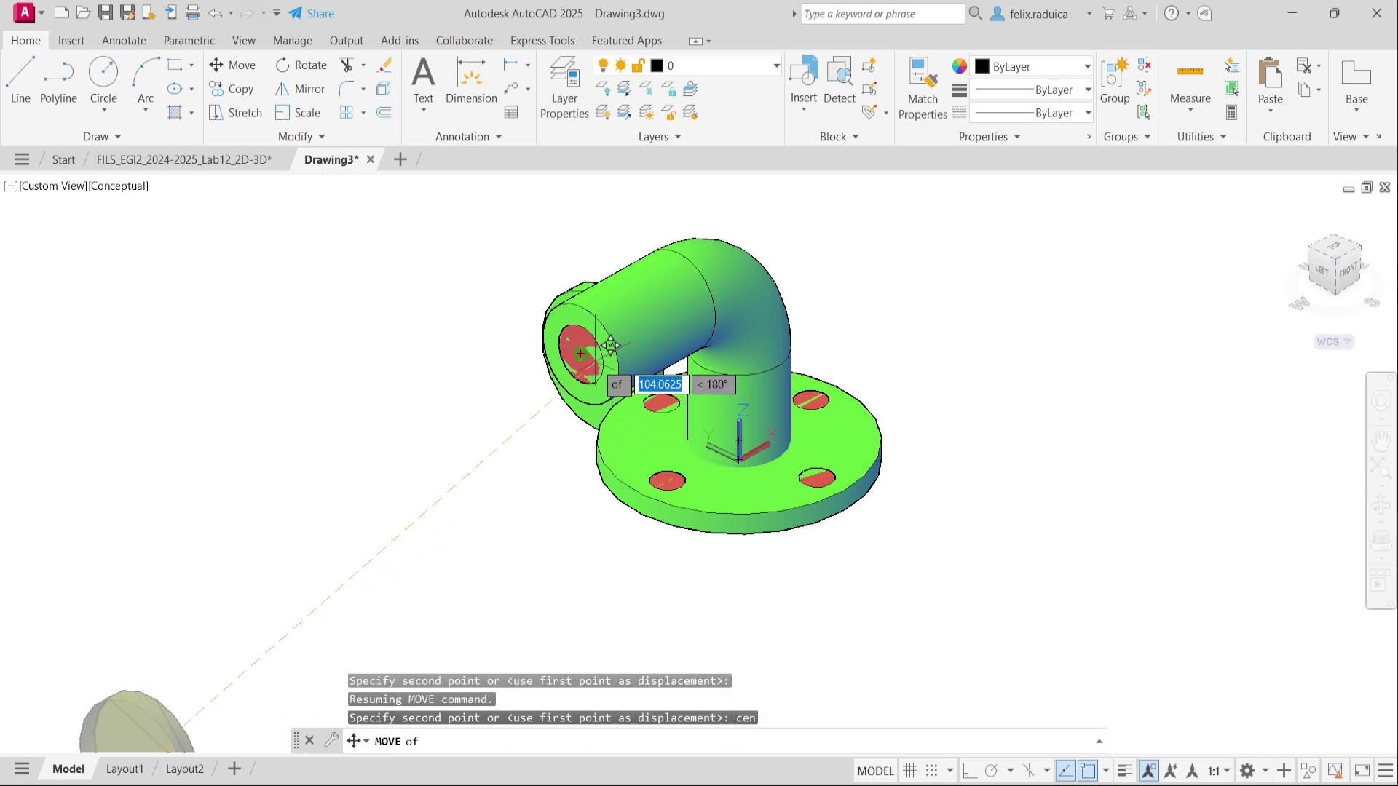
click(610, 345)
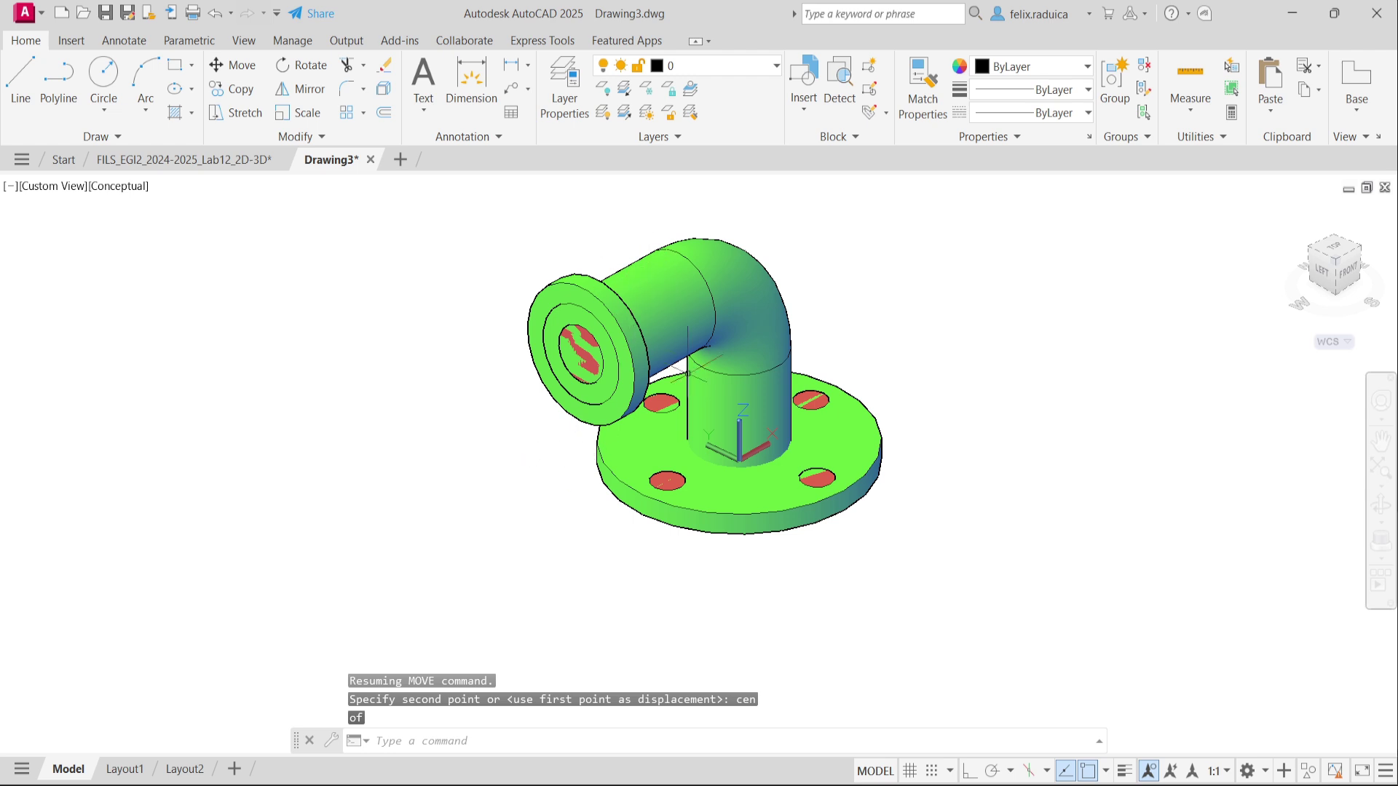
Examine the end flange's fit on the pipe from several angles, consult the lab drawing, and return to Drawing3.
shift+middle_drag(733, 409, 705, 417)
click(604, 401)
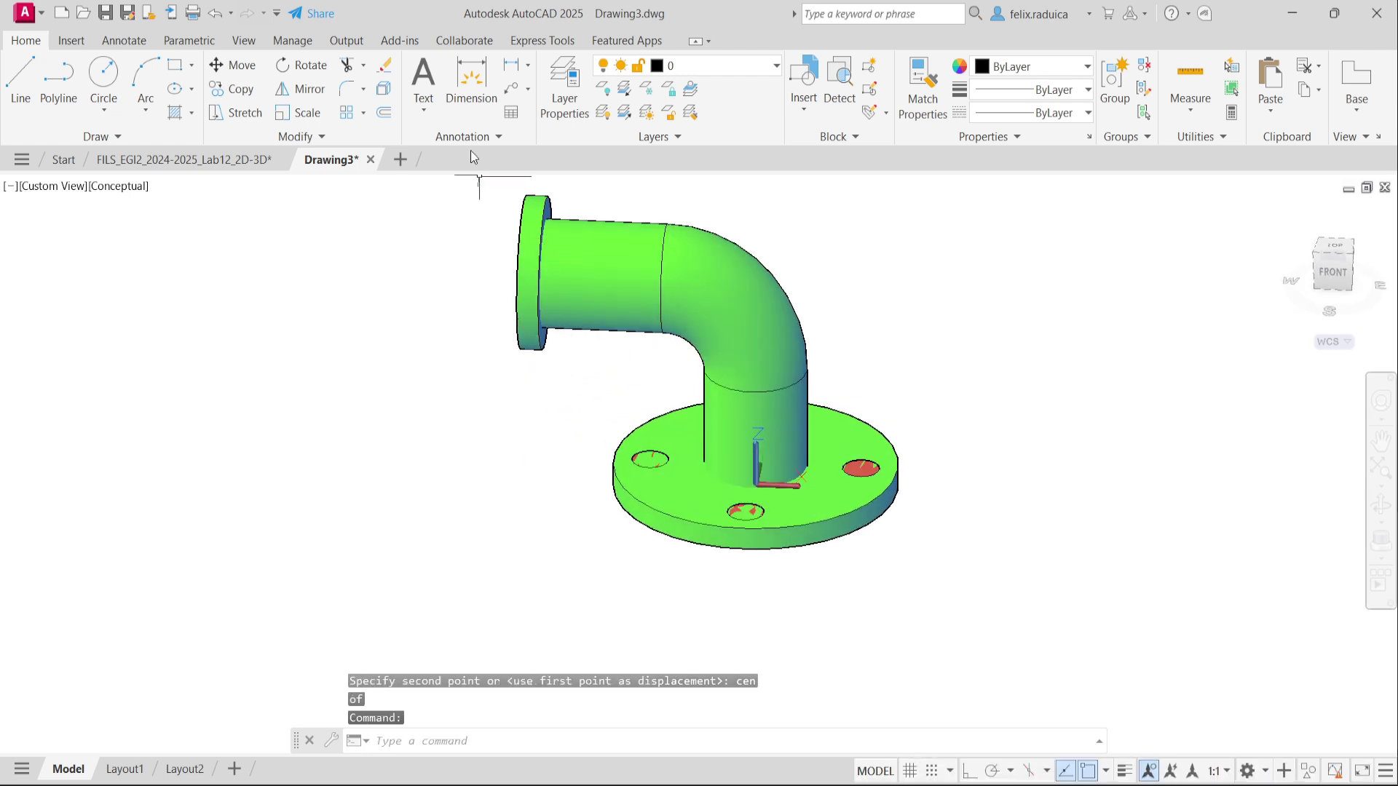
shift+middle_drag(493, 362, 620, 386)
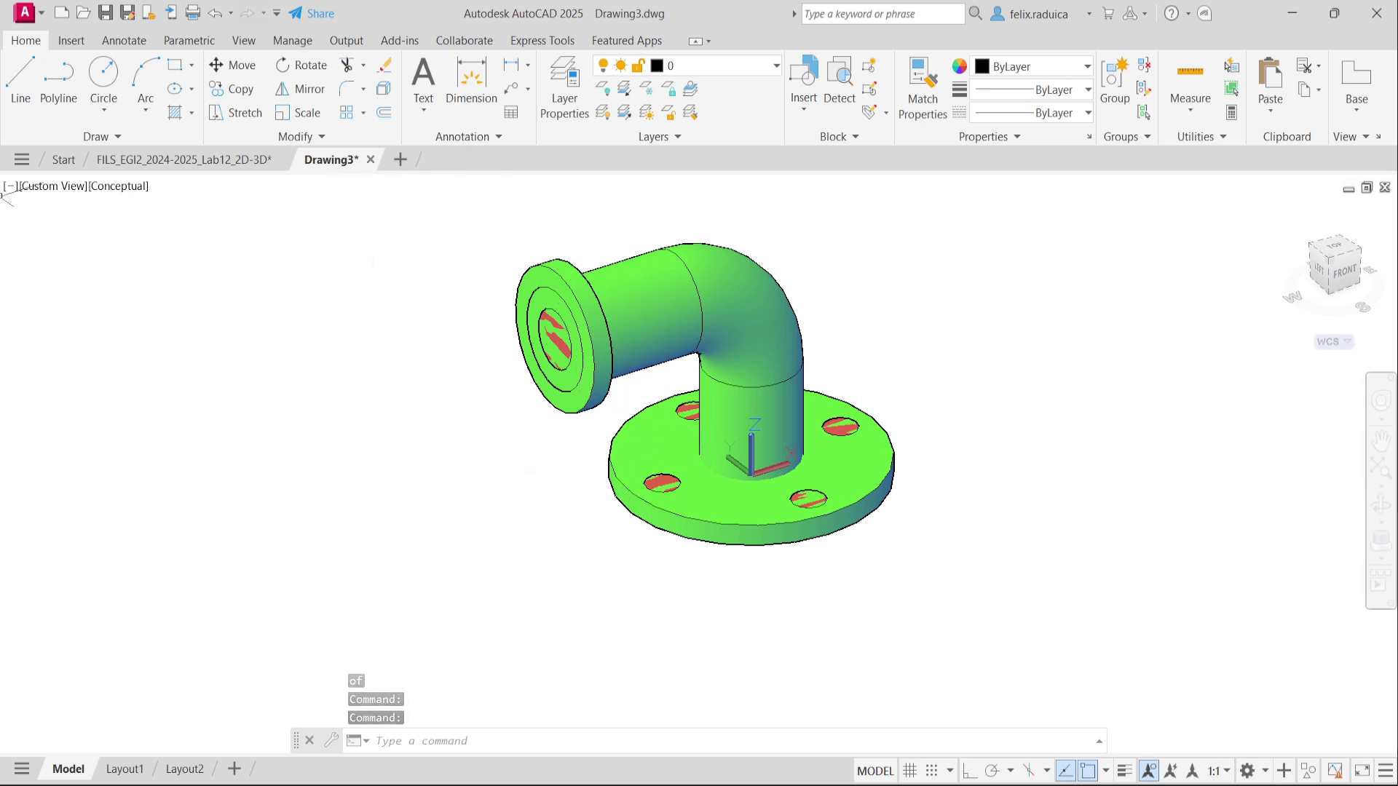
mouse_move(205, 175)
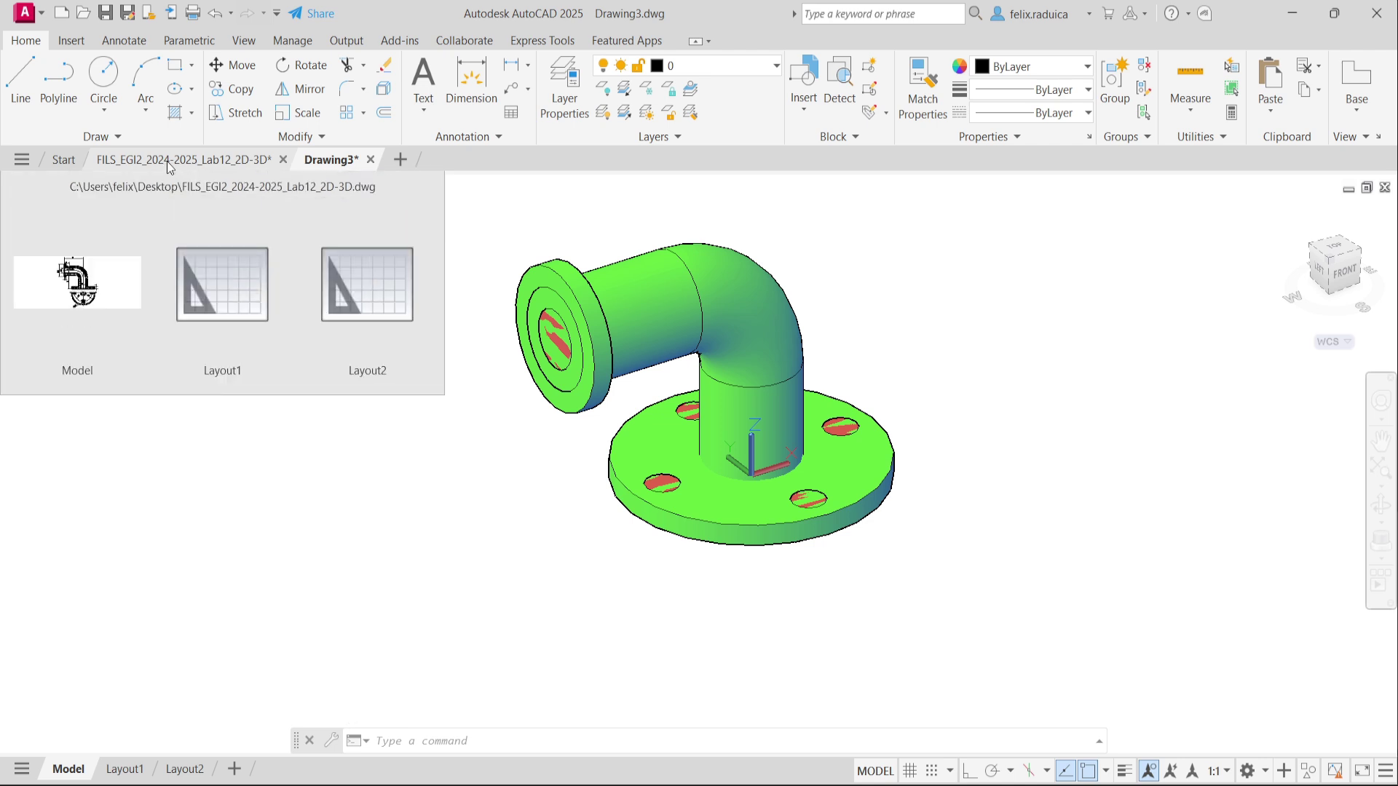
click(80, 276)
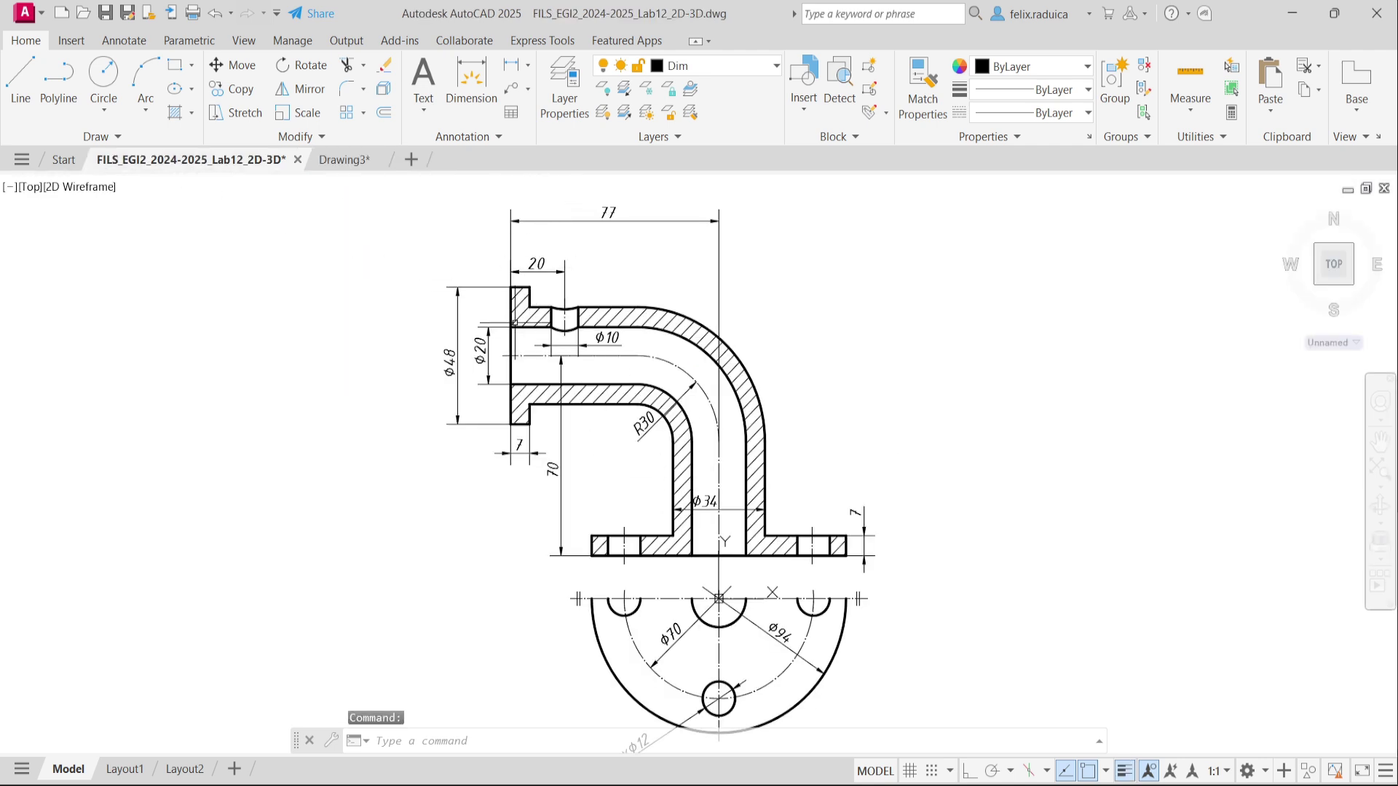
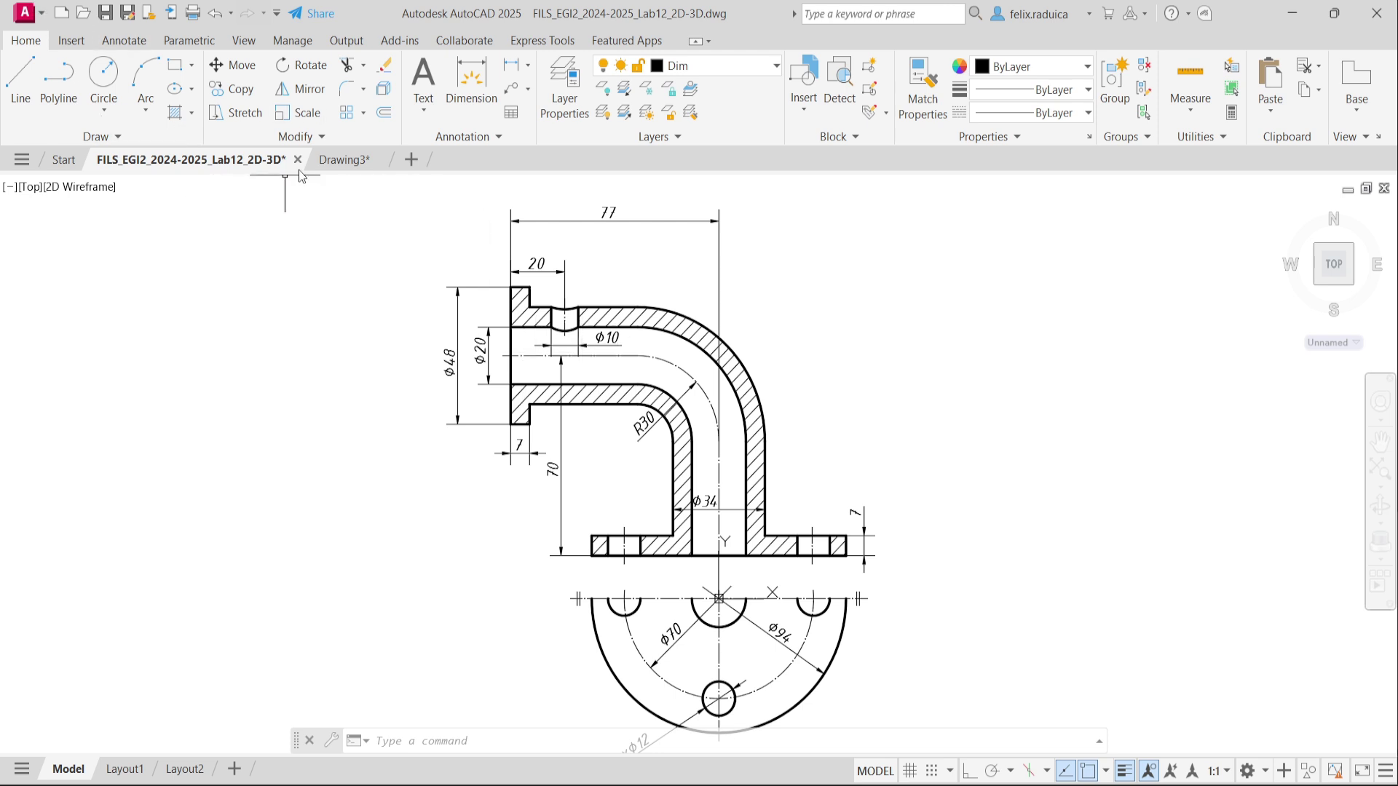
click(348, 158)
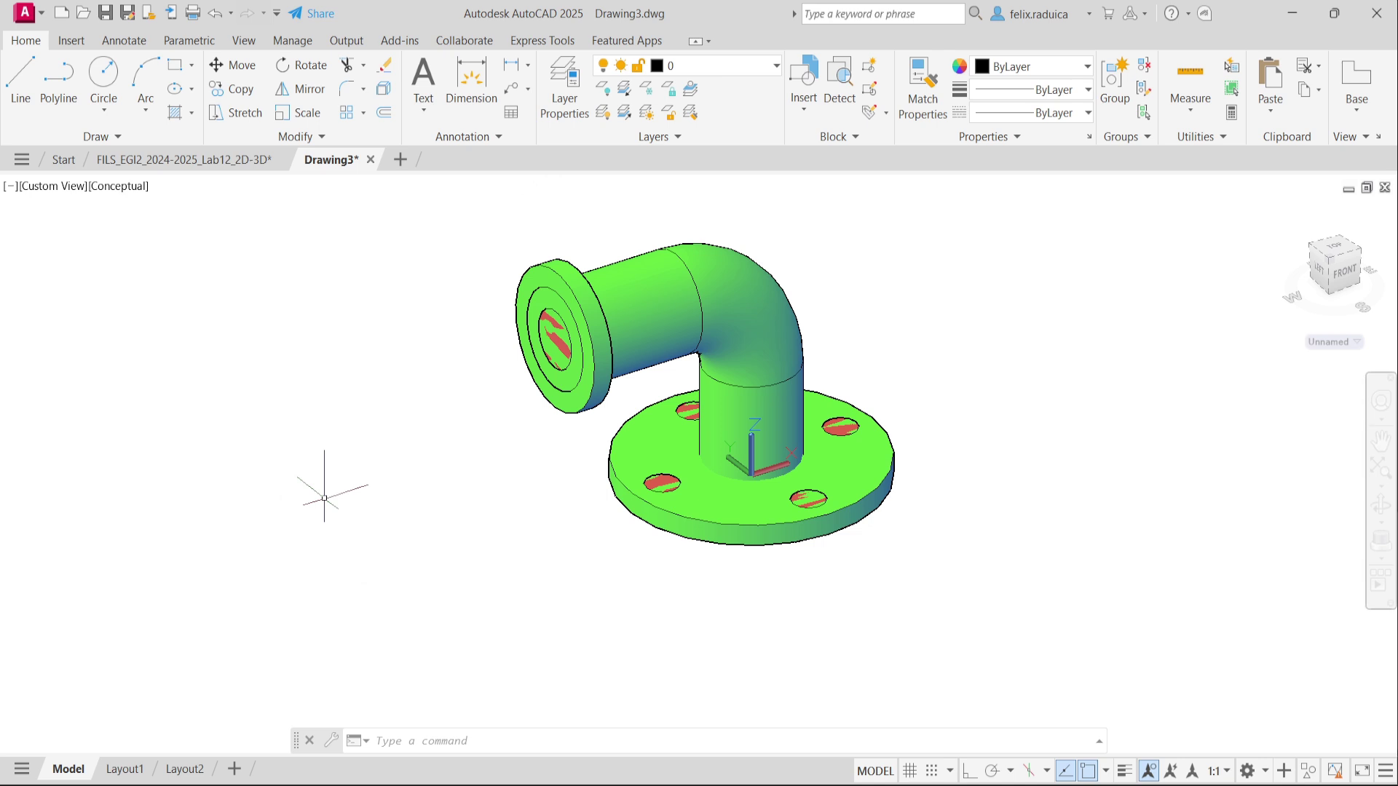
Draw a circle of diameter 10 in the empty space beside the pipe elbow.
key(Return)
click(329, 515)
text(d)
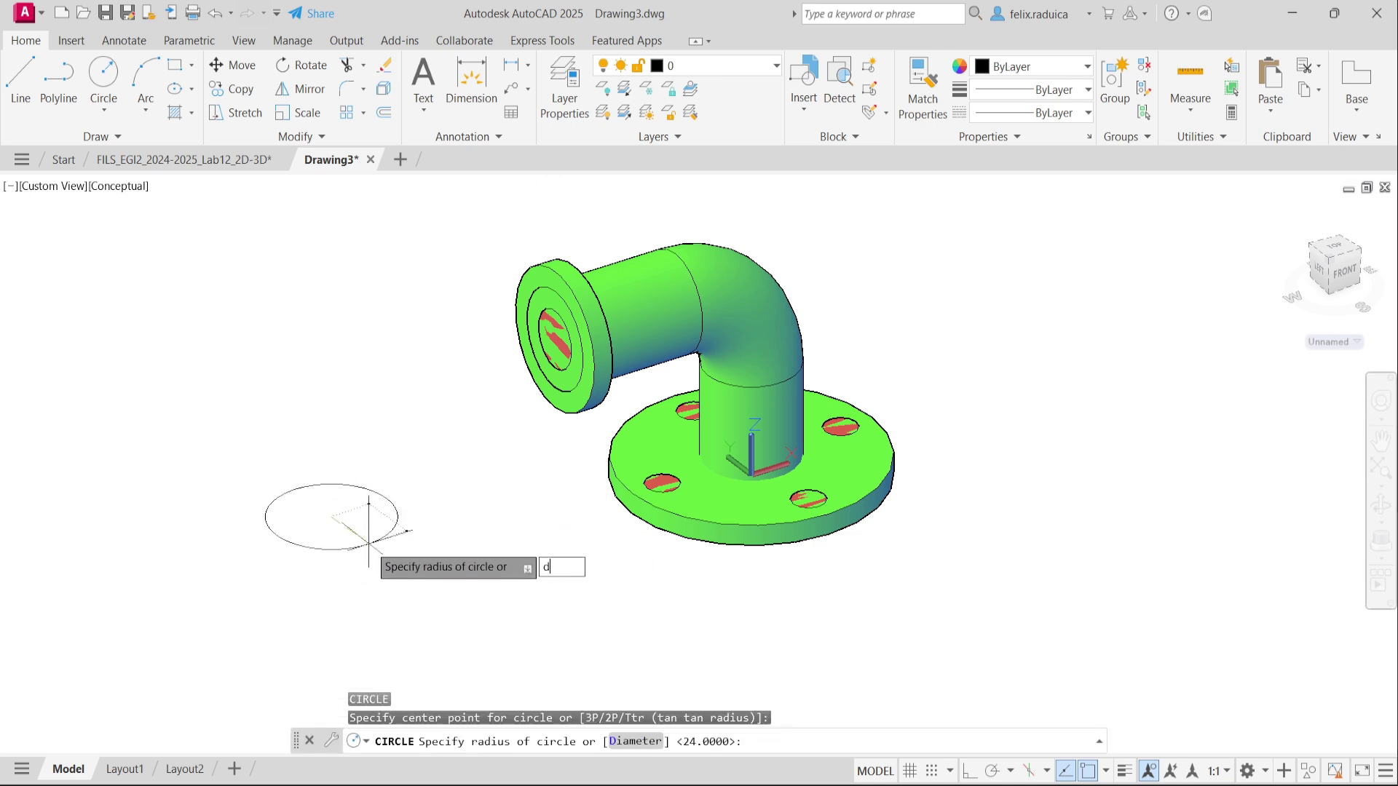
key(Return)
text(10)
key(Return)
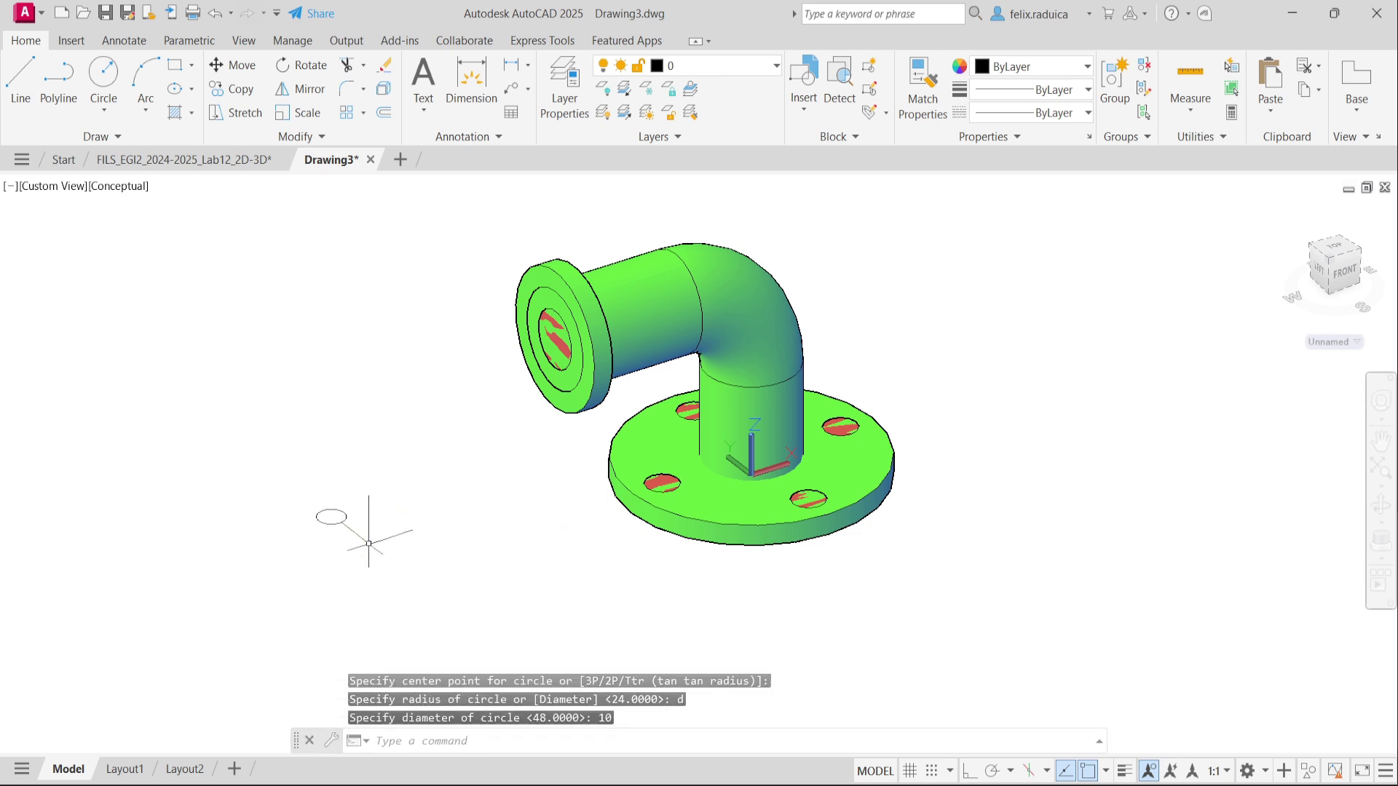
Extrude the 10-diameter circle to a height of 30.
text(extr)
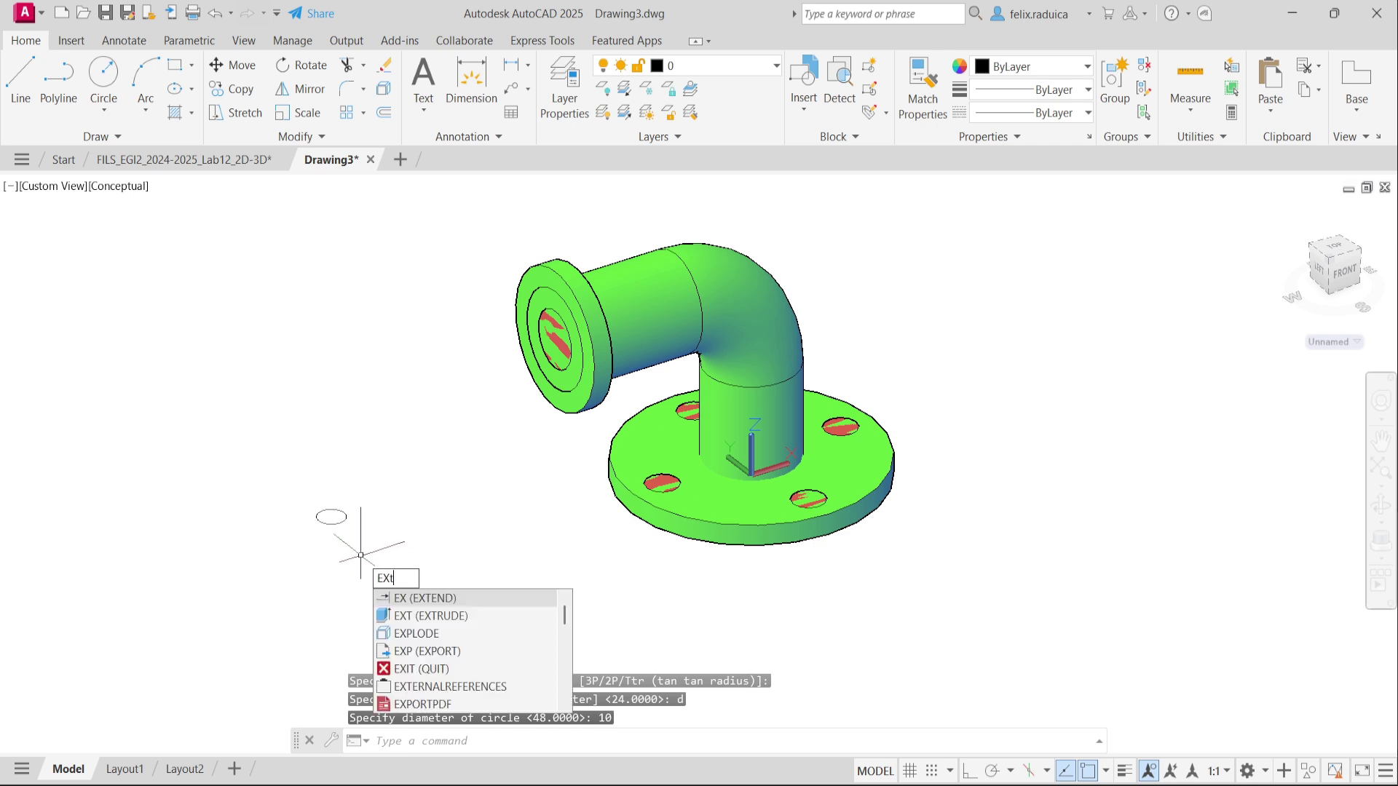
key(Return)
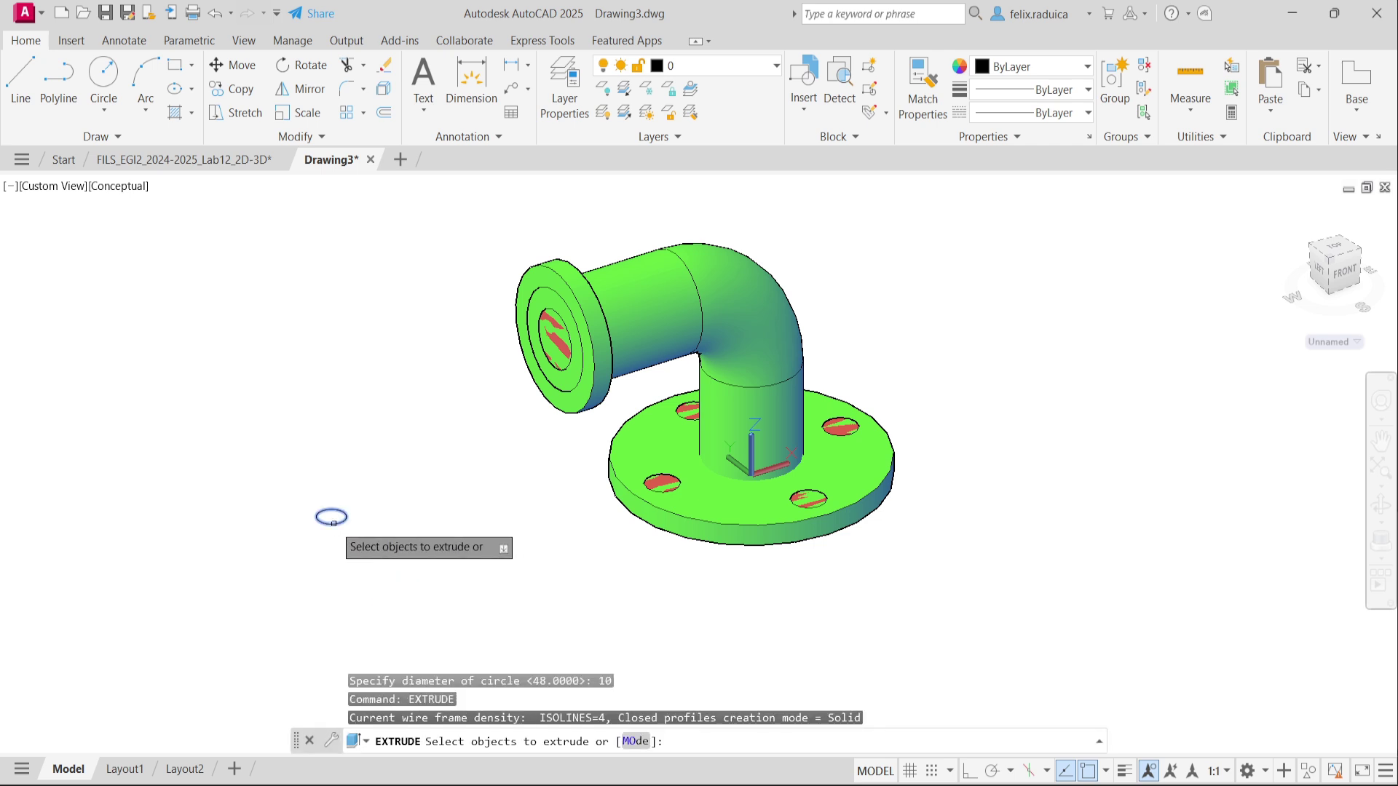
click(332, 518)
key(Return)
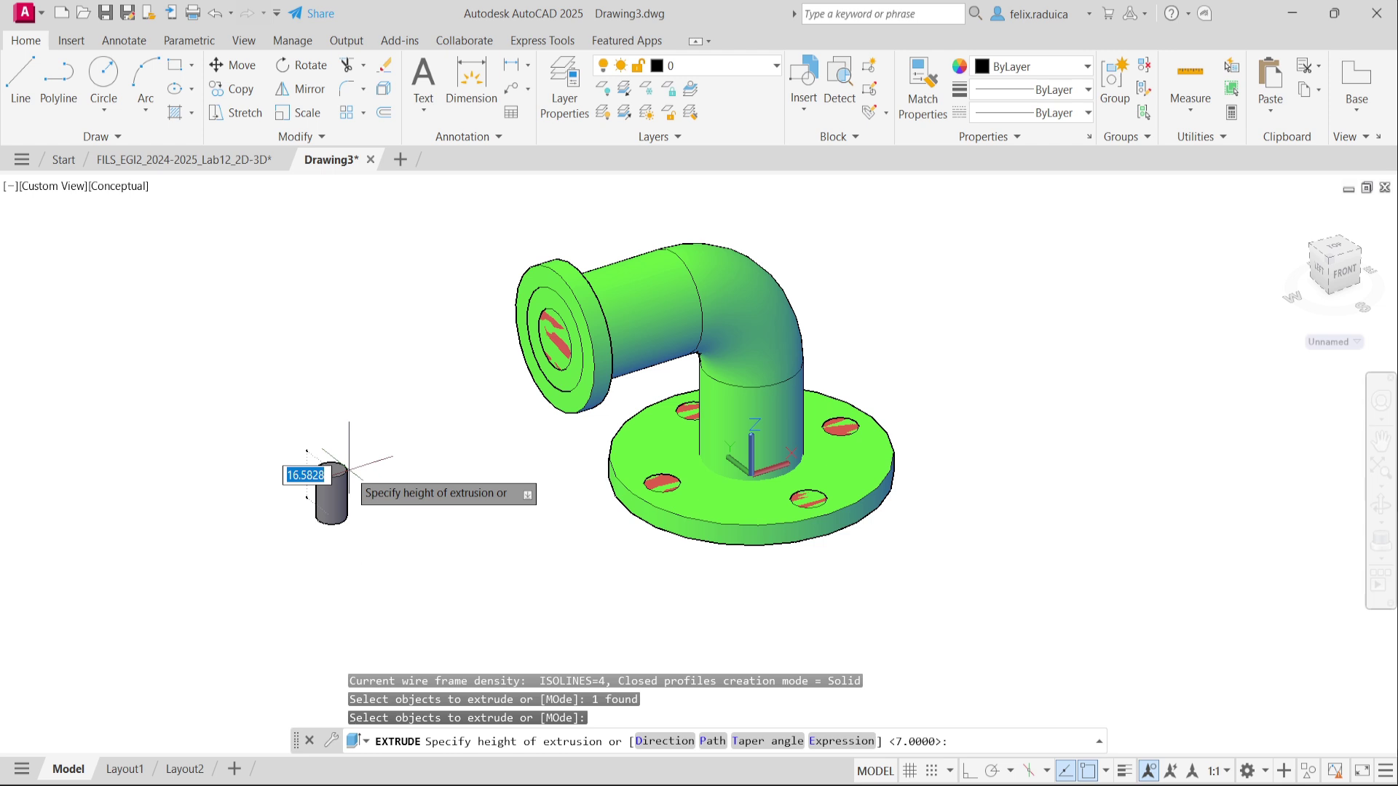
text(30)
key(Return)
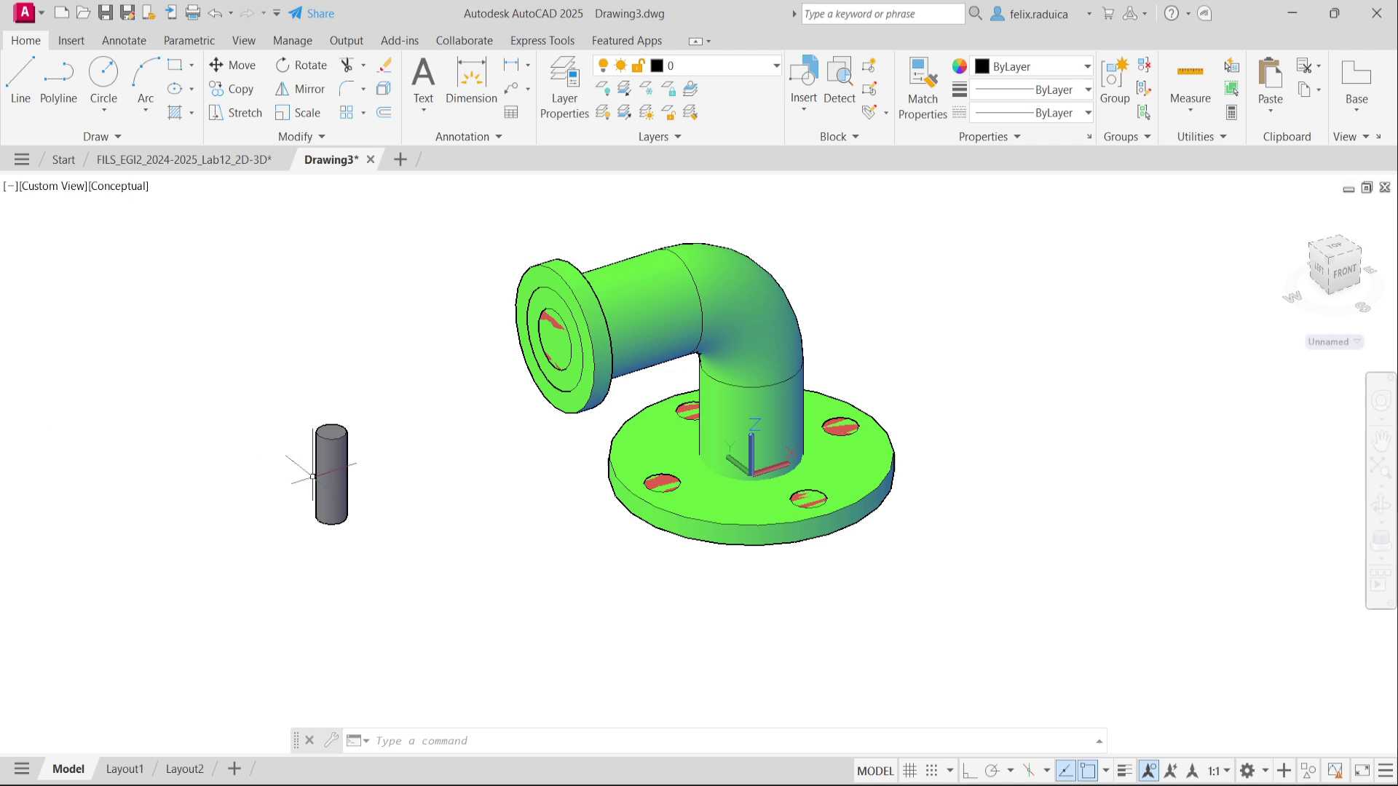
Assign the small extruded cylinder to the Inside layer and clear the selection.
click(348, 466)
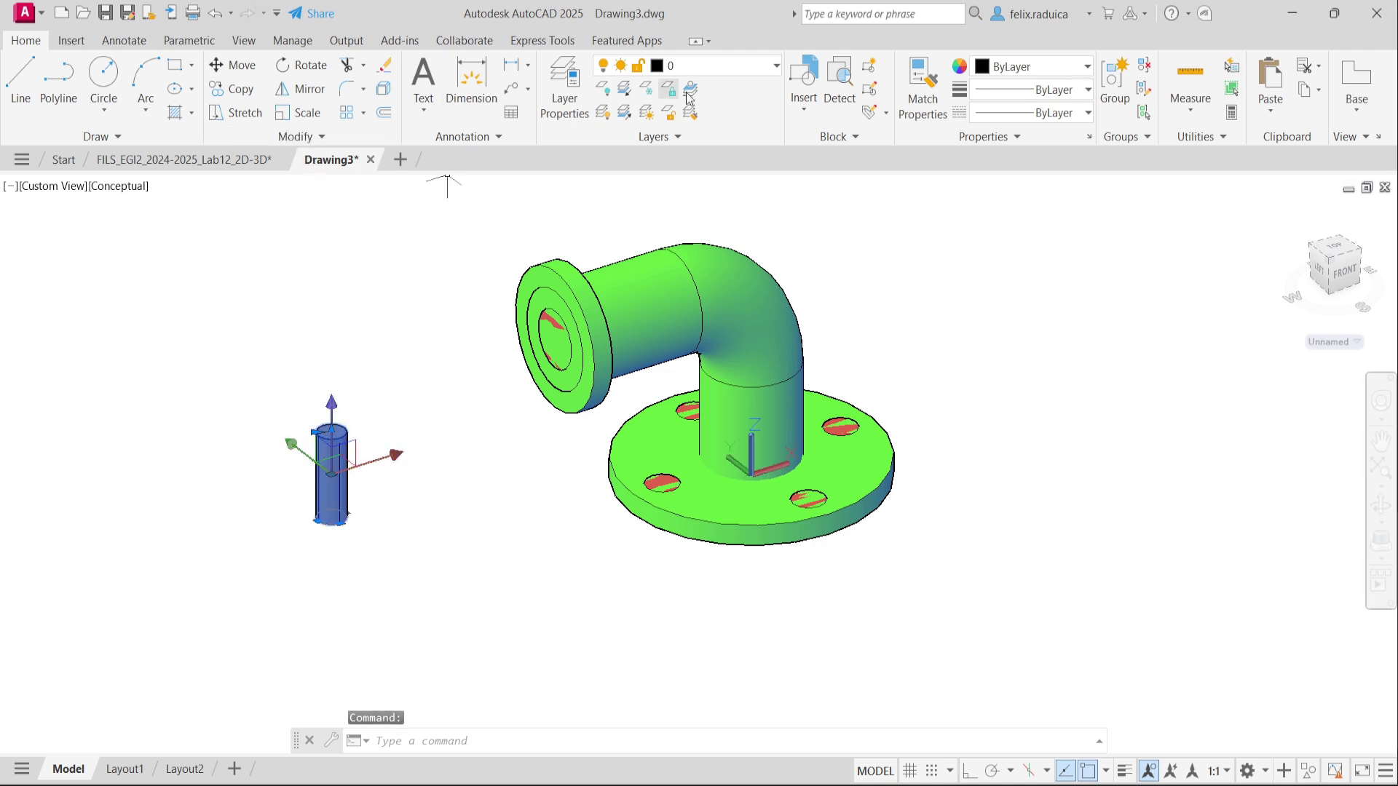
click(744, 66)
click(706, 130)
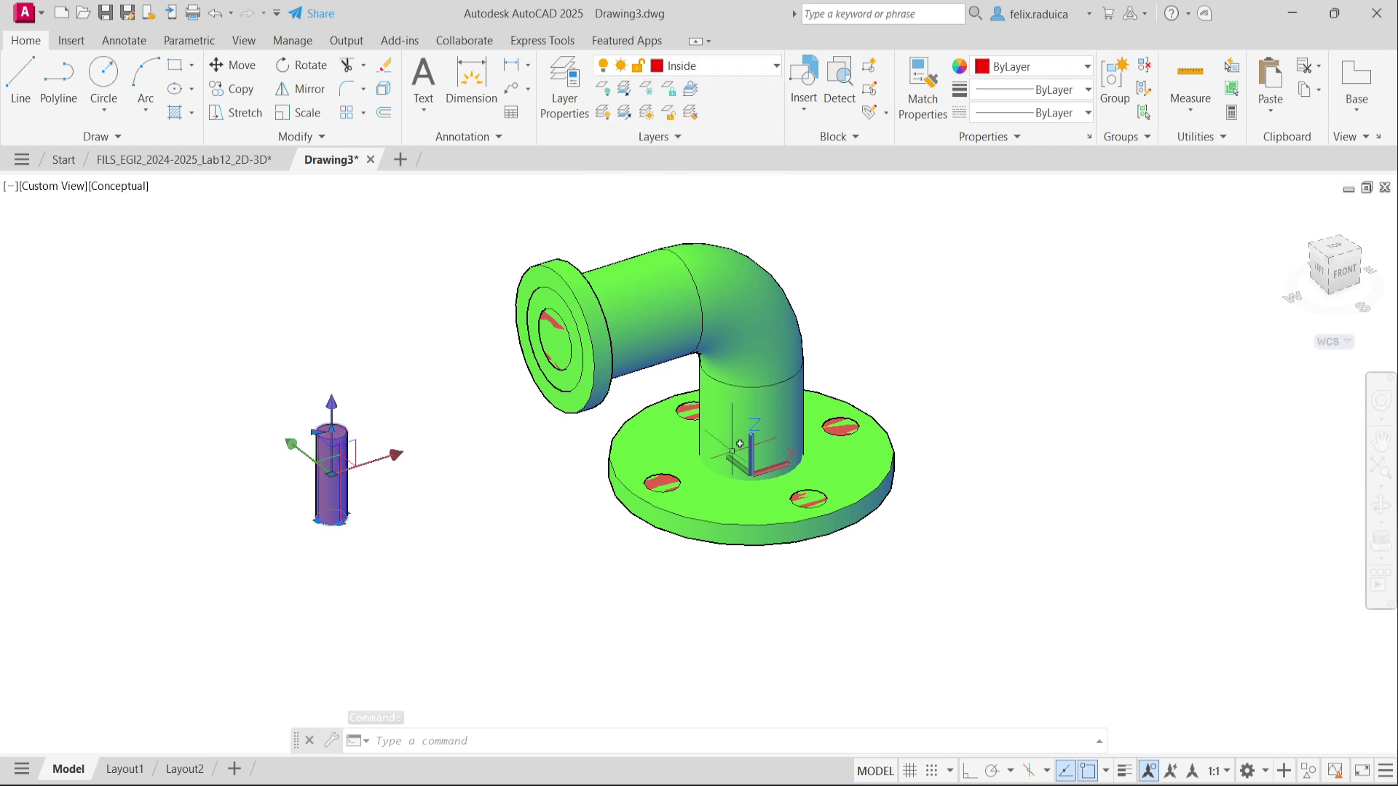
key(Escape)
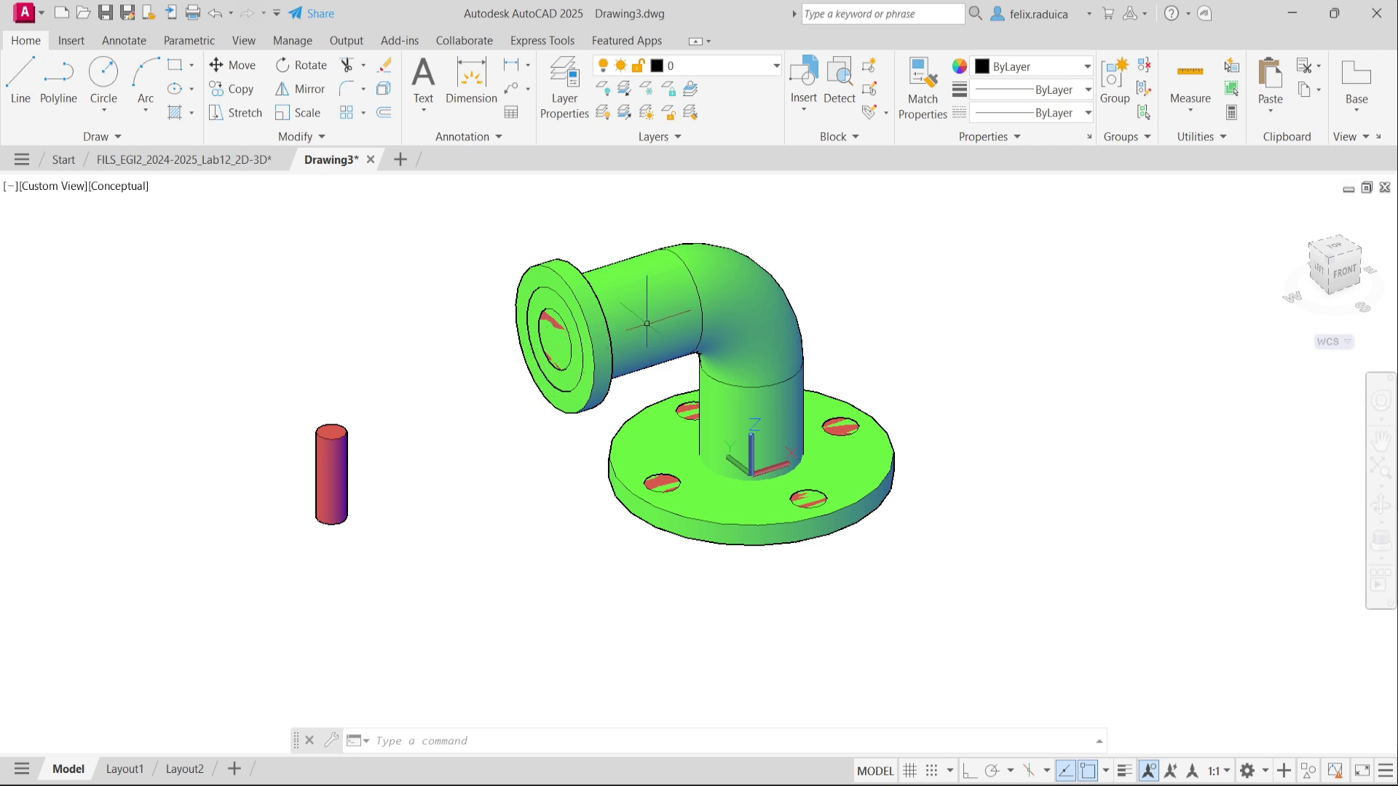
Consult the lab drawing for the side hole, then move the small cylinder by its base center onto the center of the end flange's opening.
click(241, 160)
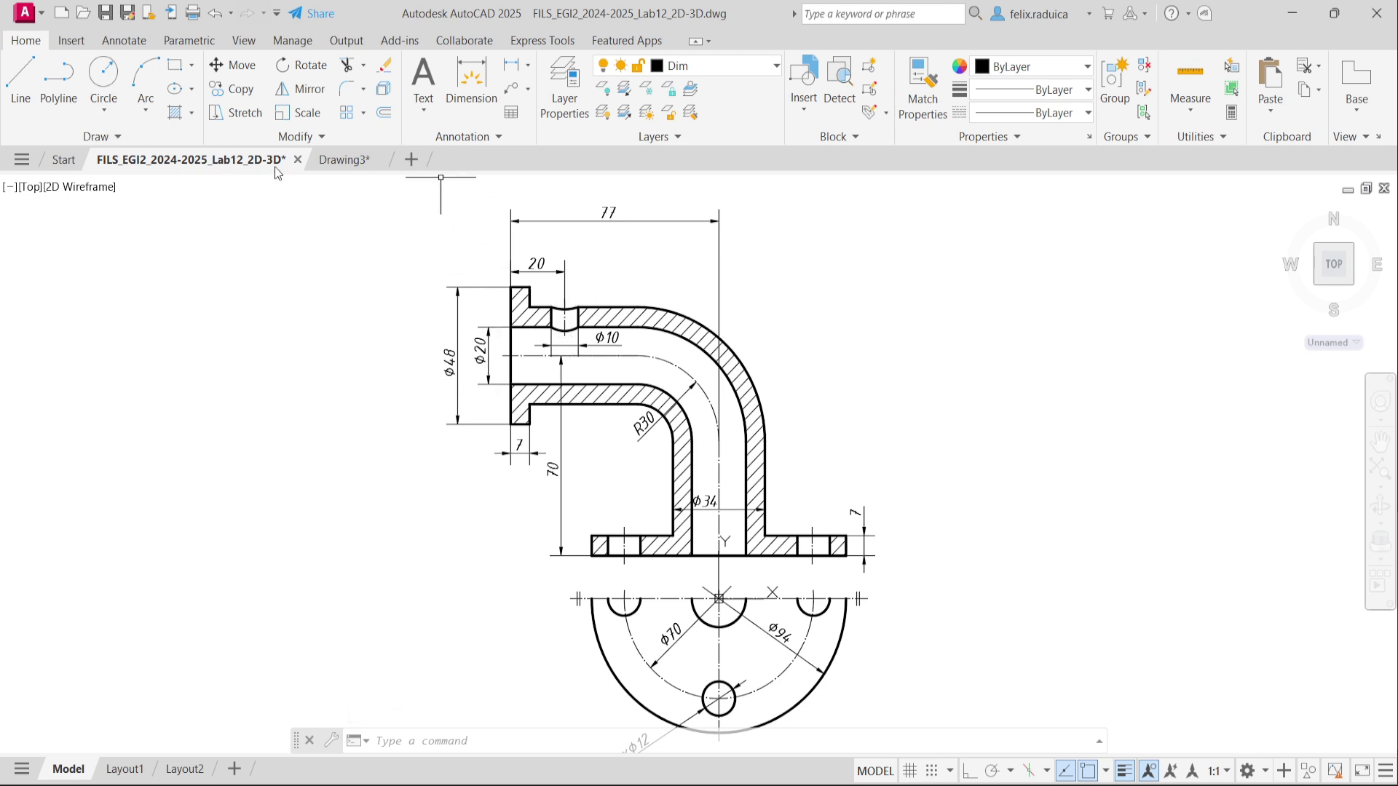
click(348, 160)
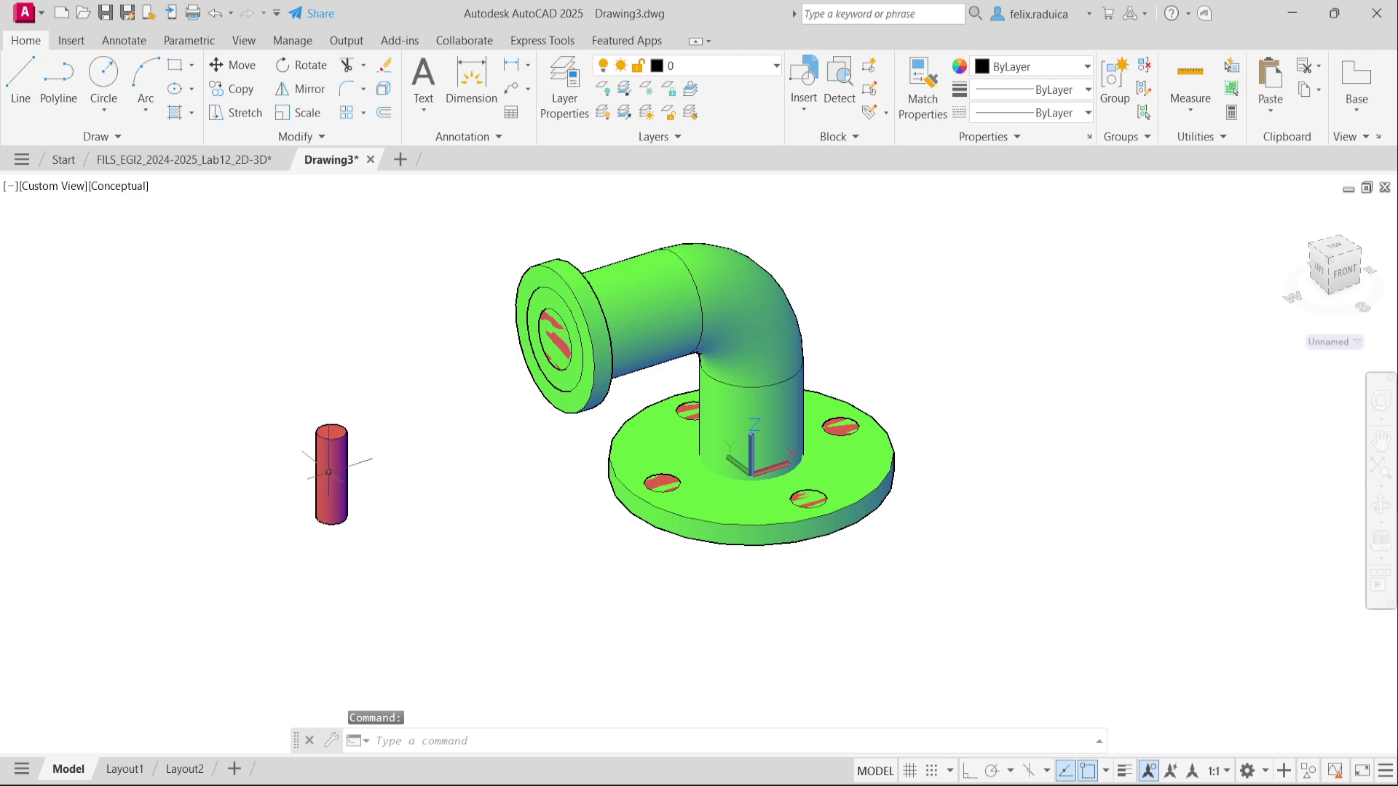
key(Escape)
key(Escape)
text(move)
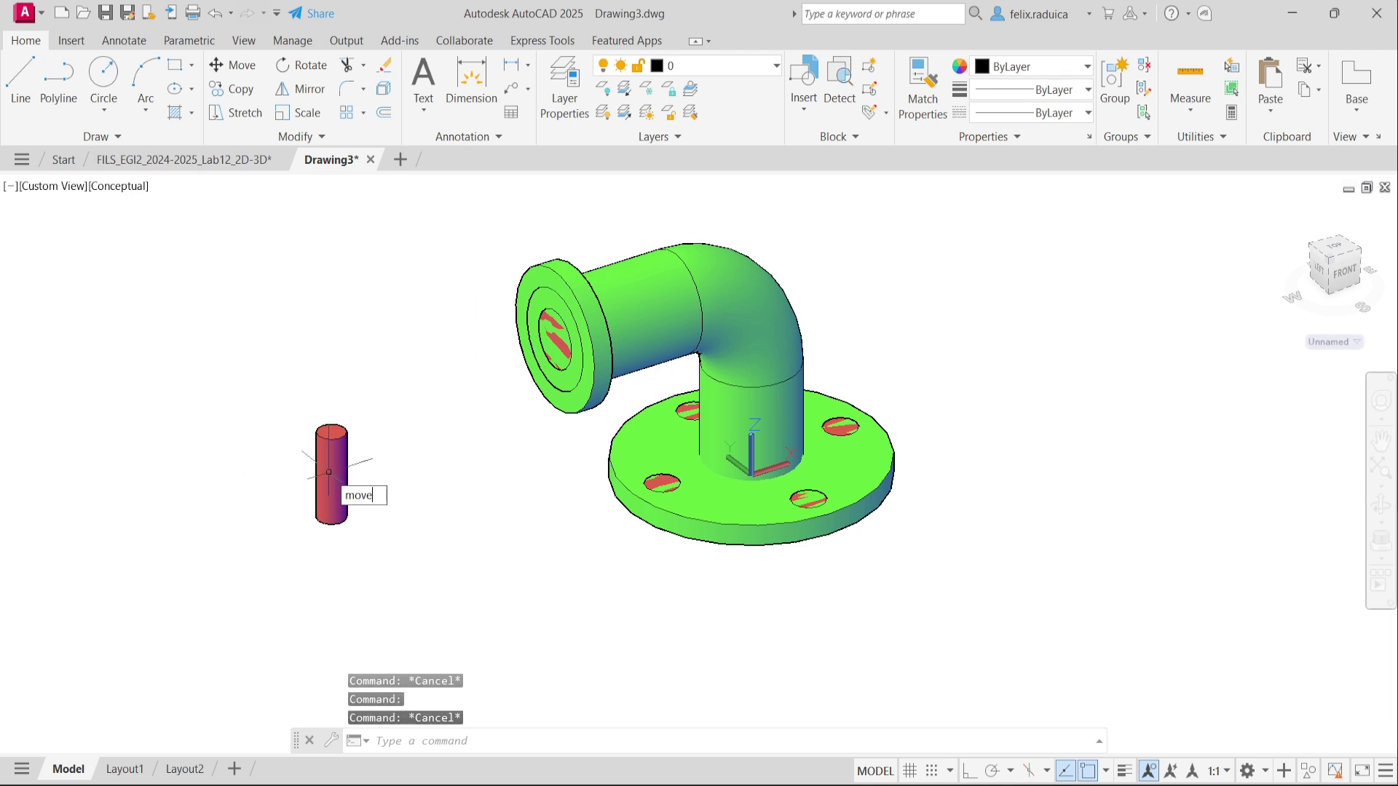
key(Return)
click(329, 471)
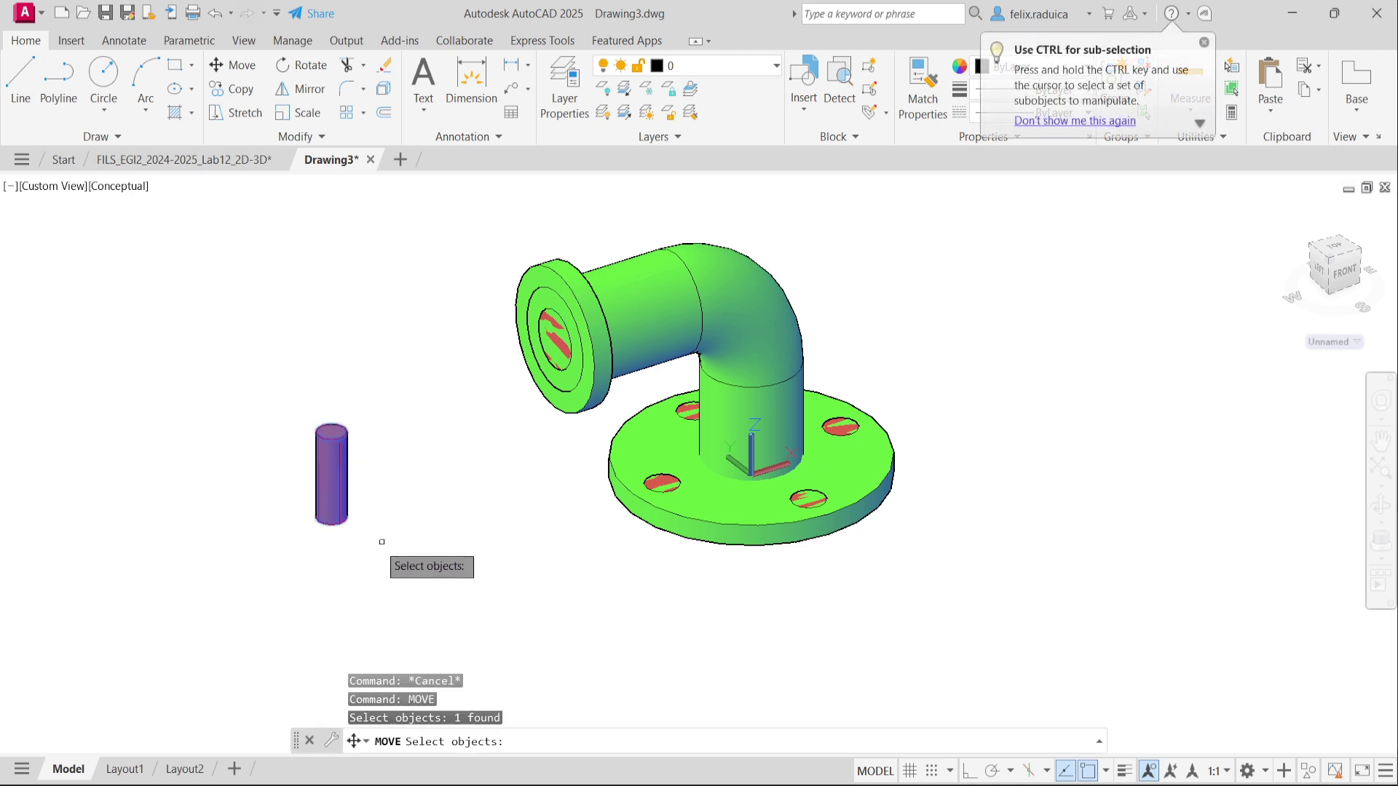
key(Return)
scroll(339, 546, up, 5)
click(306, 465)
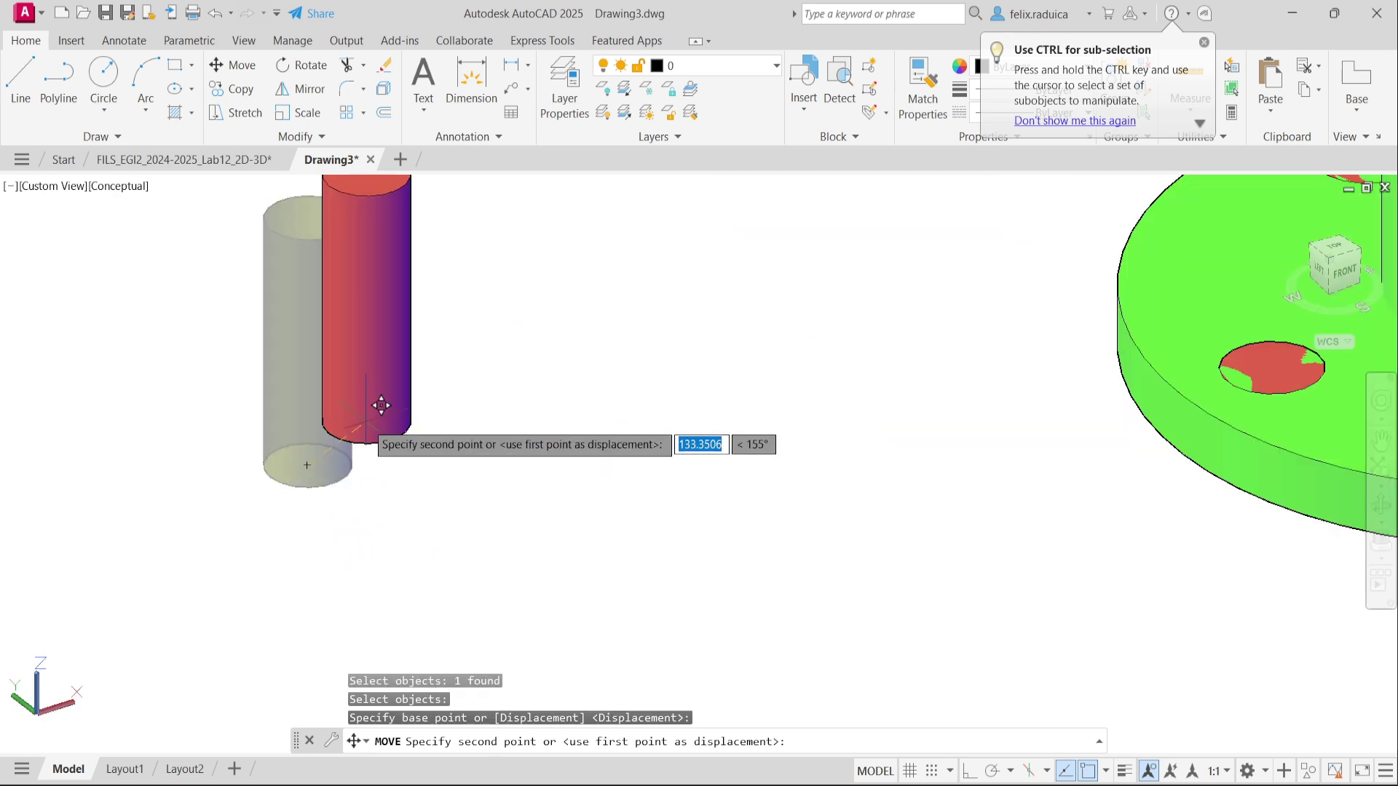
scroll(380, 405, down, 6)
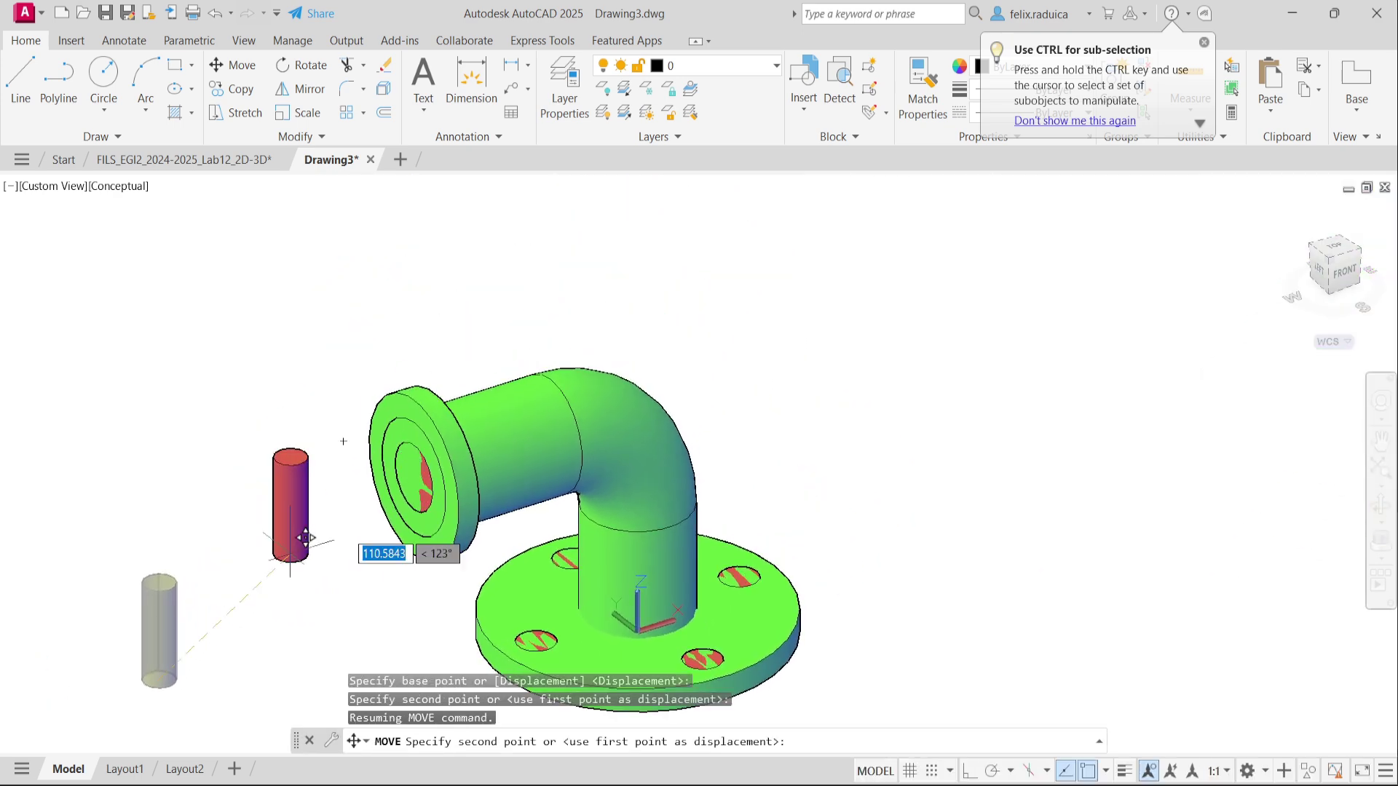
click(413, 478)
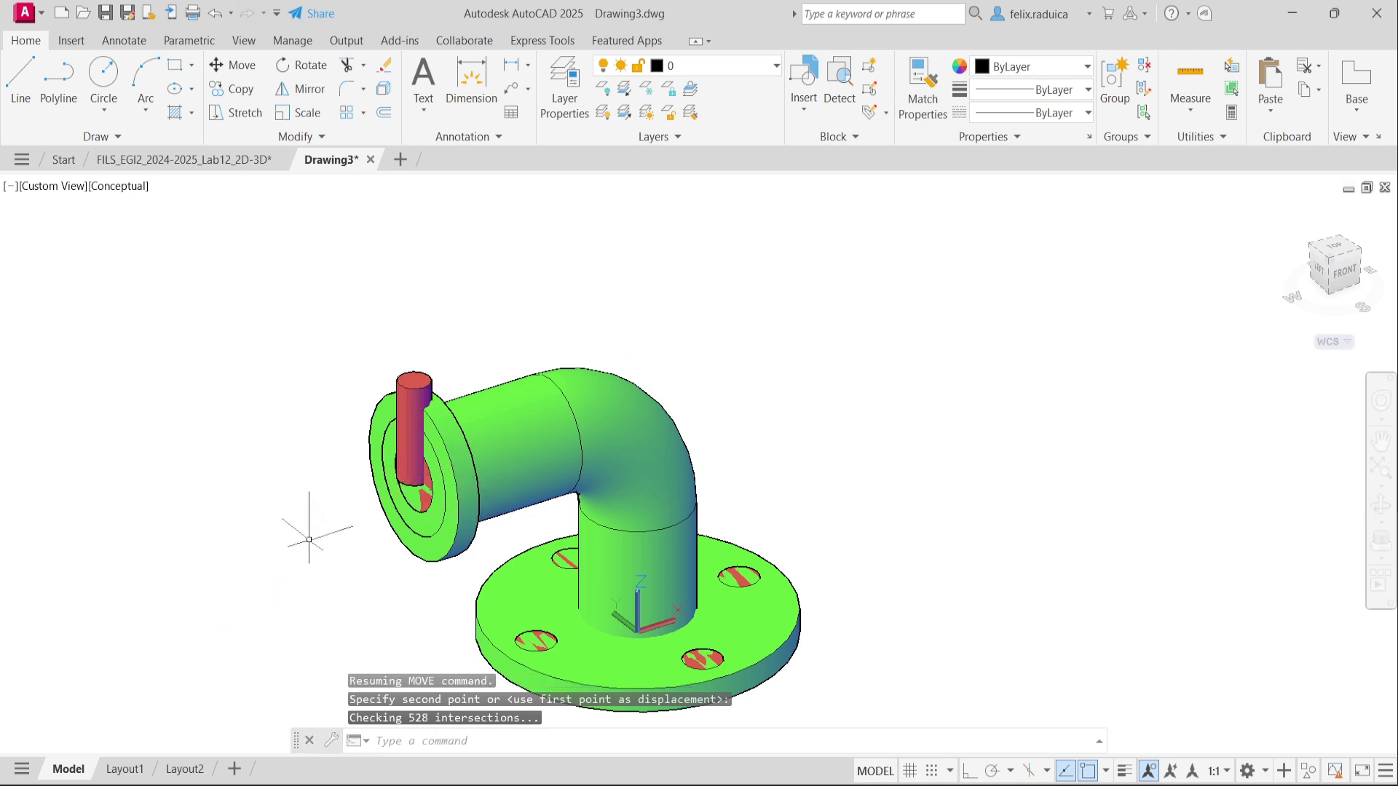
key(Return)
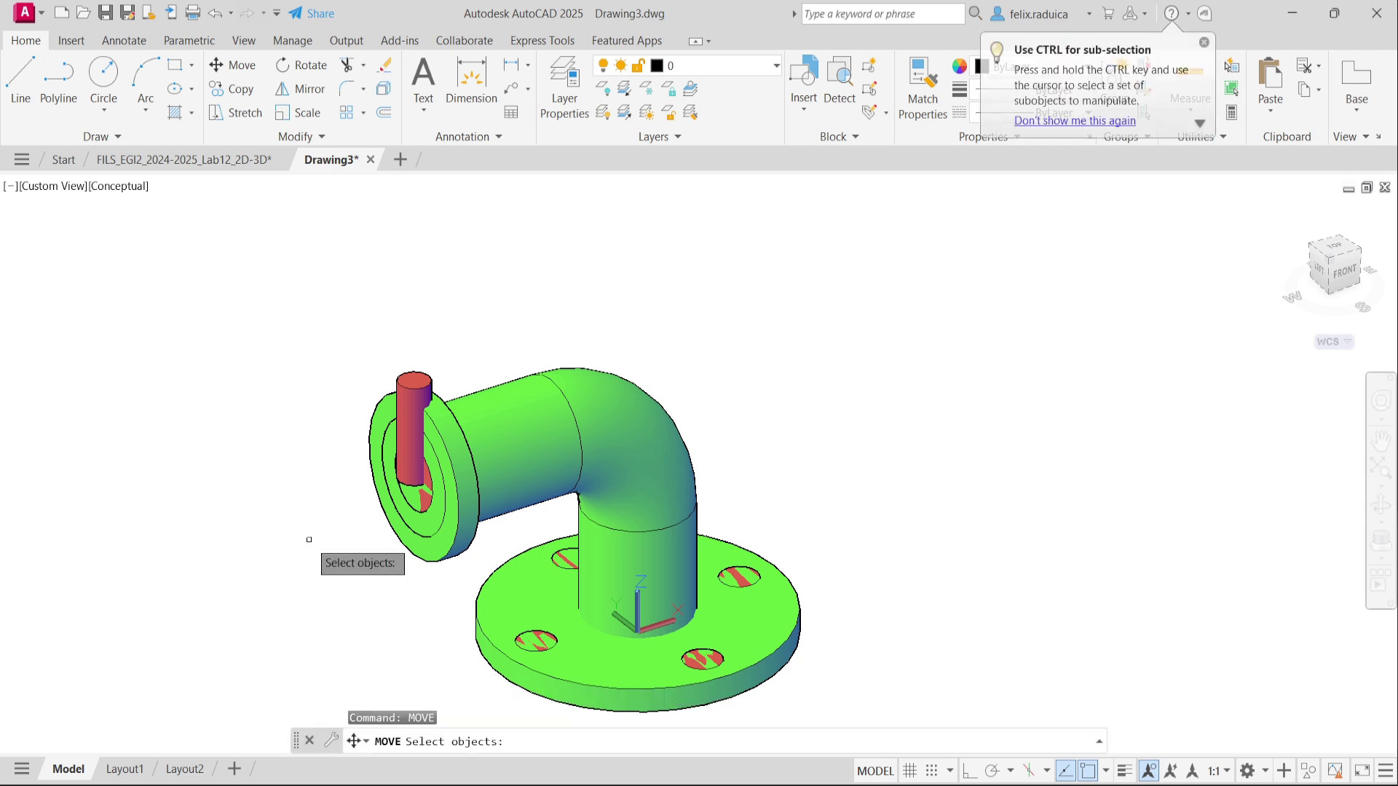
click(408, 396)
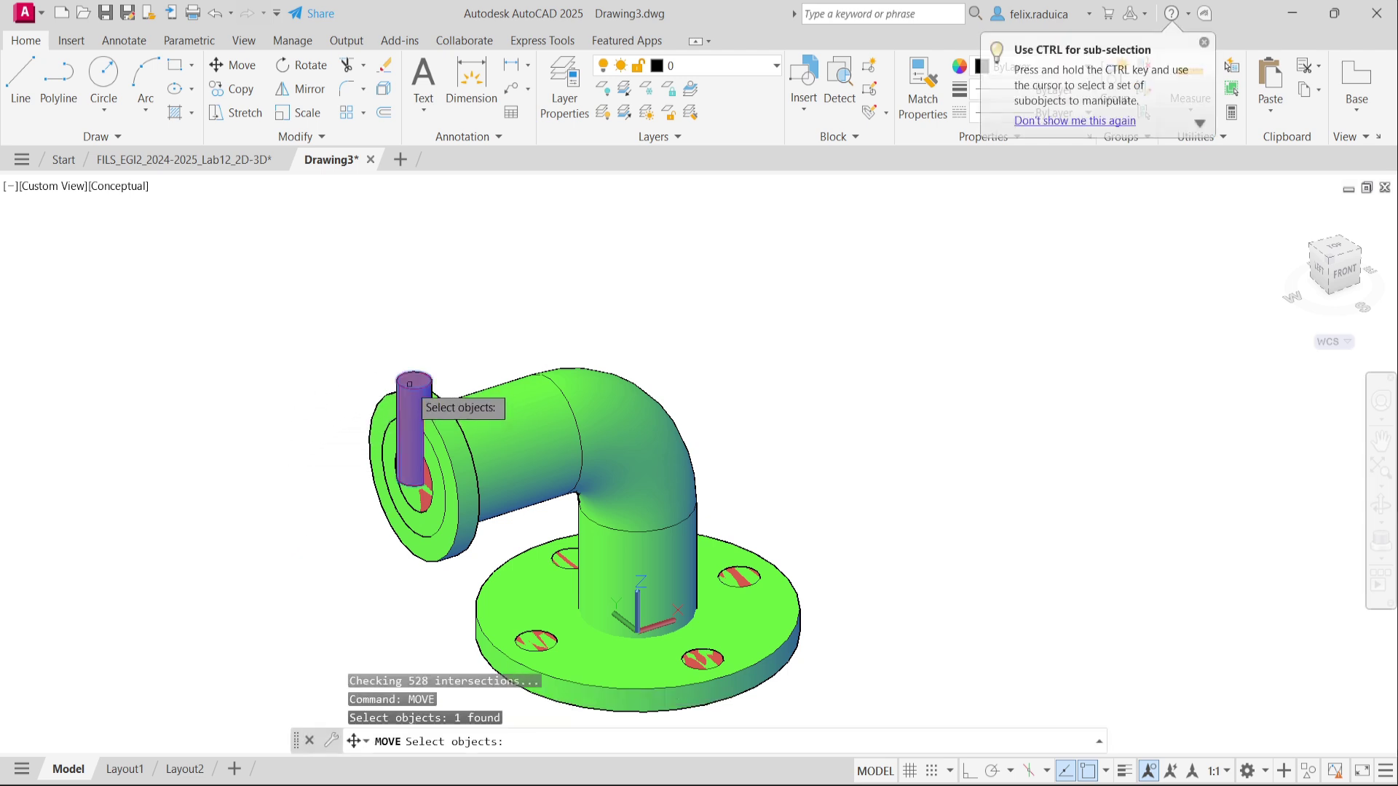
key(Return)
scroll(397, 502, up, 5)
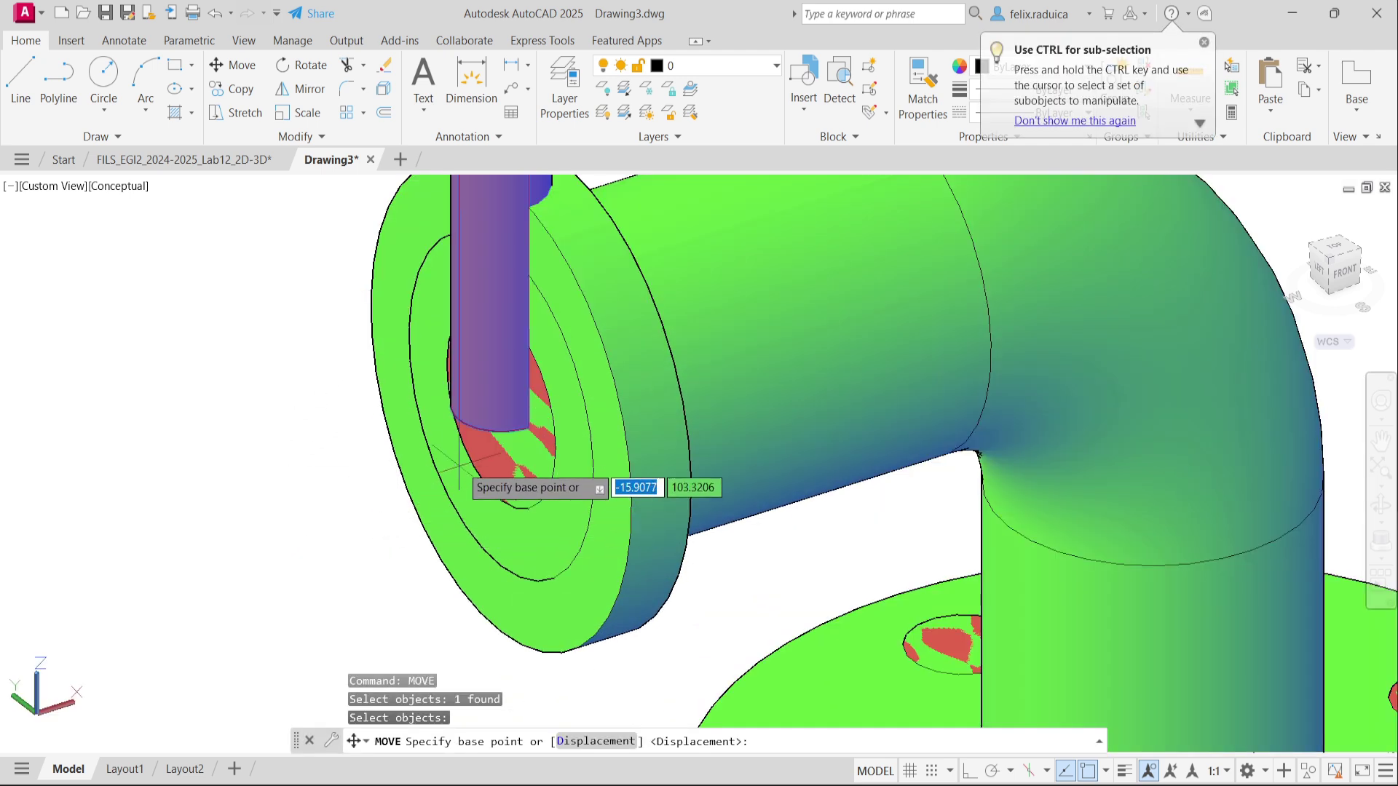
click(501, 405)
text(@)
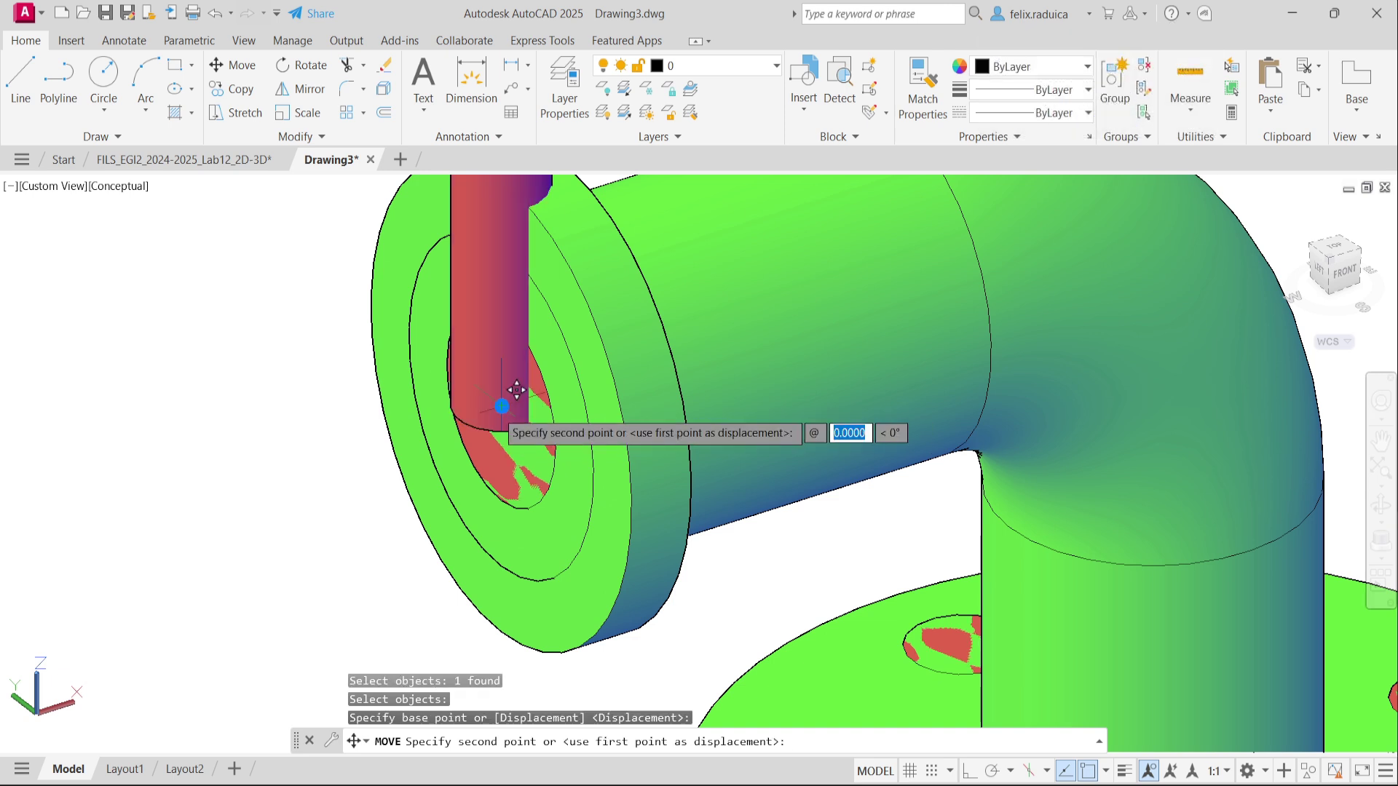
text(20,)
key(Return)
scroll(500, 415, down, 5)
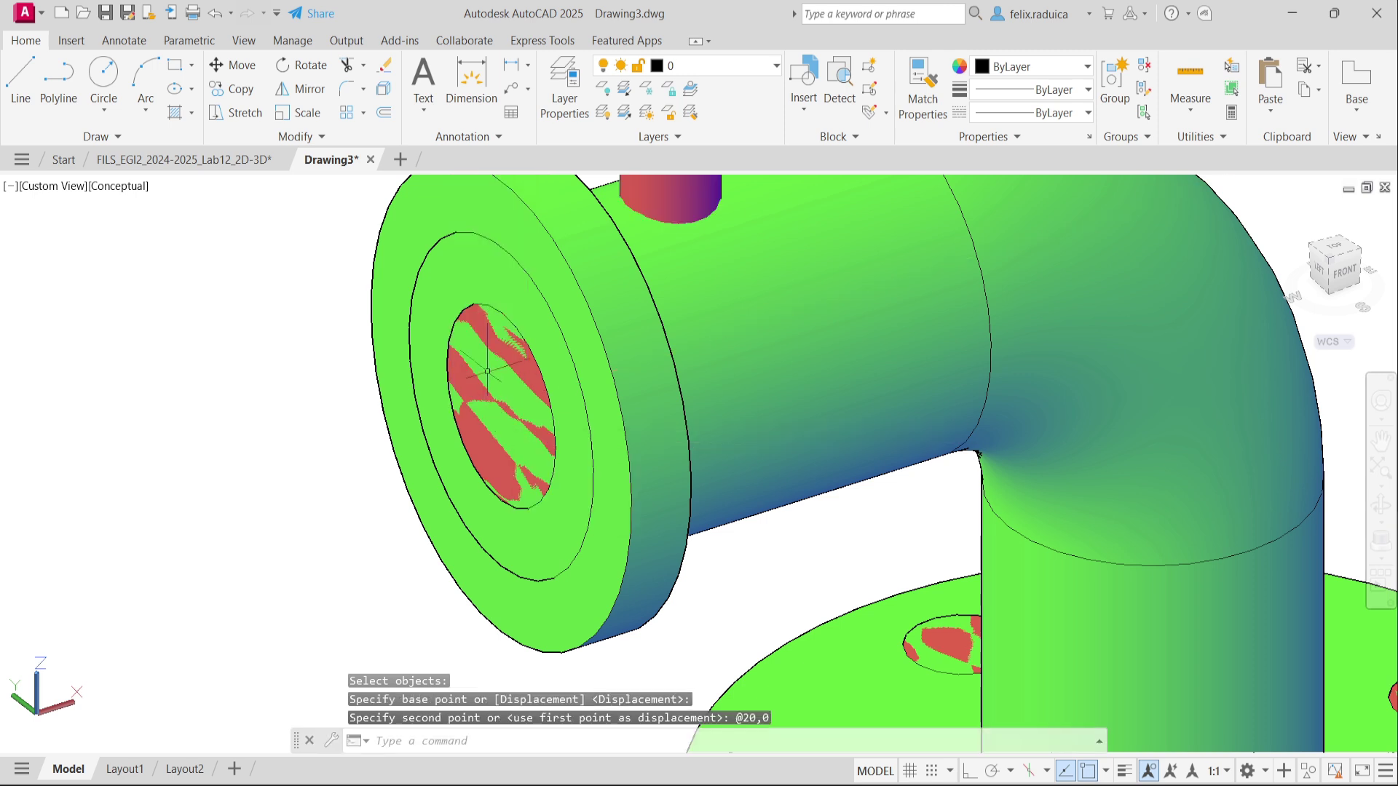
scroll(677, 289, down, 2)
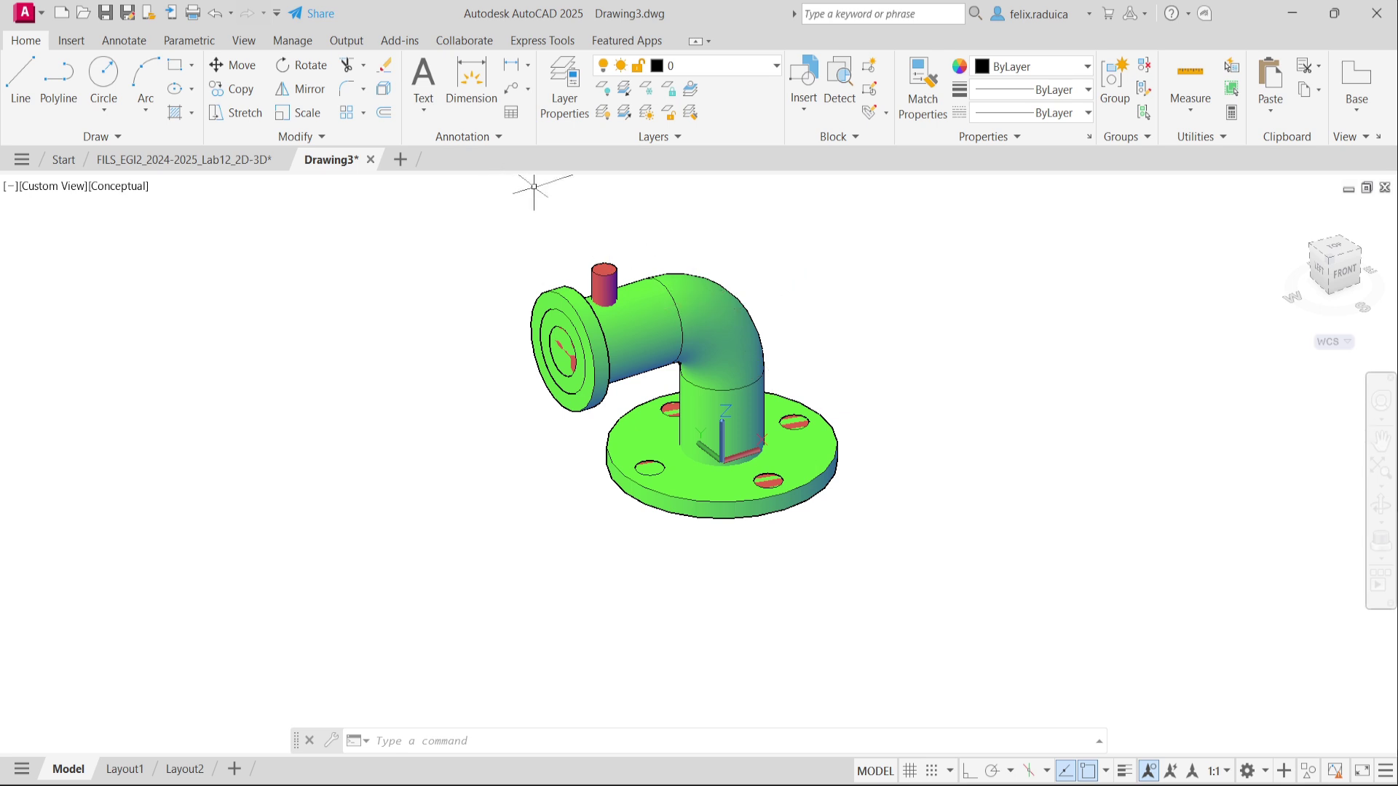
Compare the model with the lab drawing, return to Drawing3 and view it in SW Isometric.
click(224, 161)
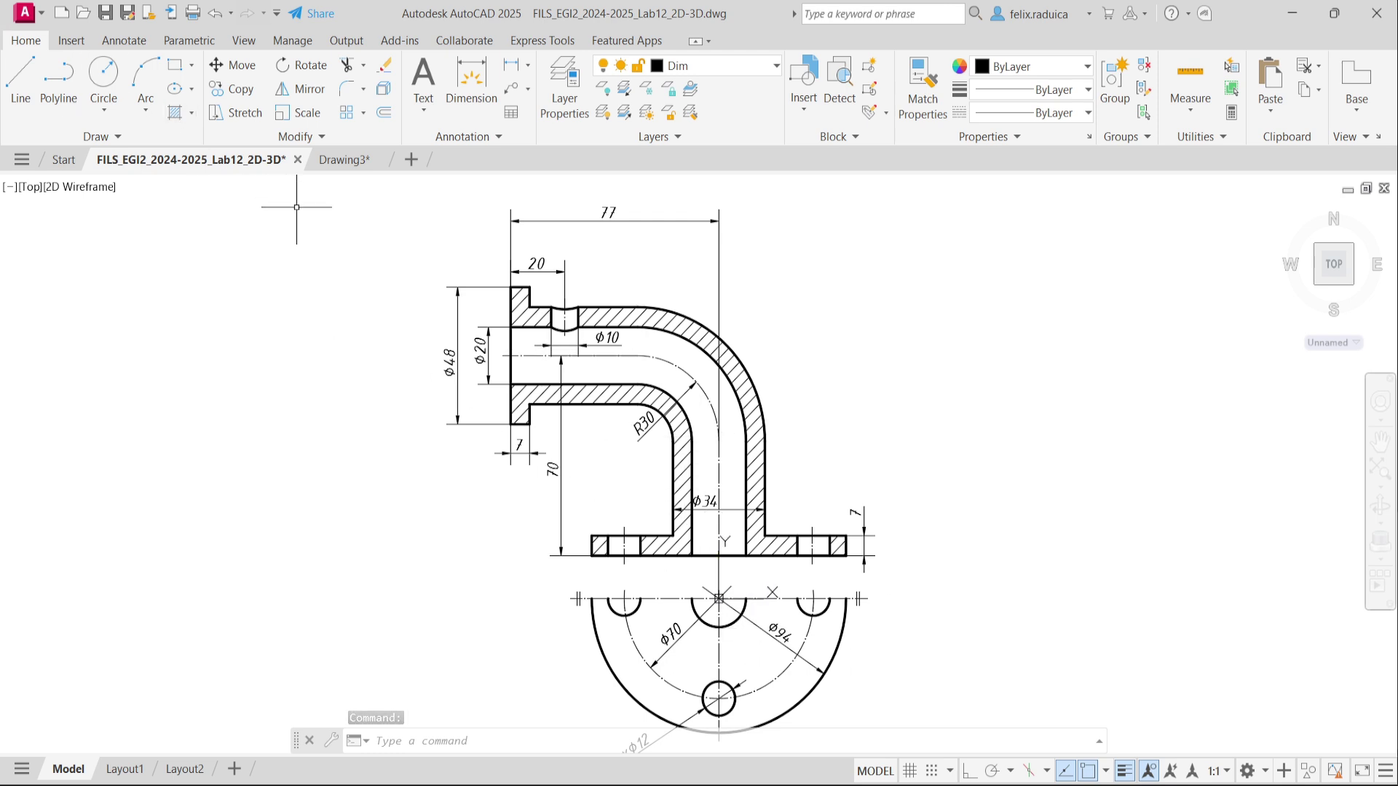
click(342, 160)
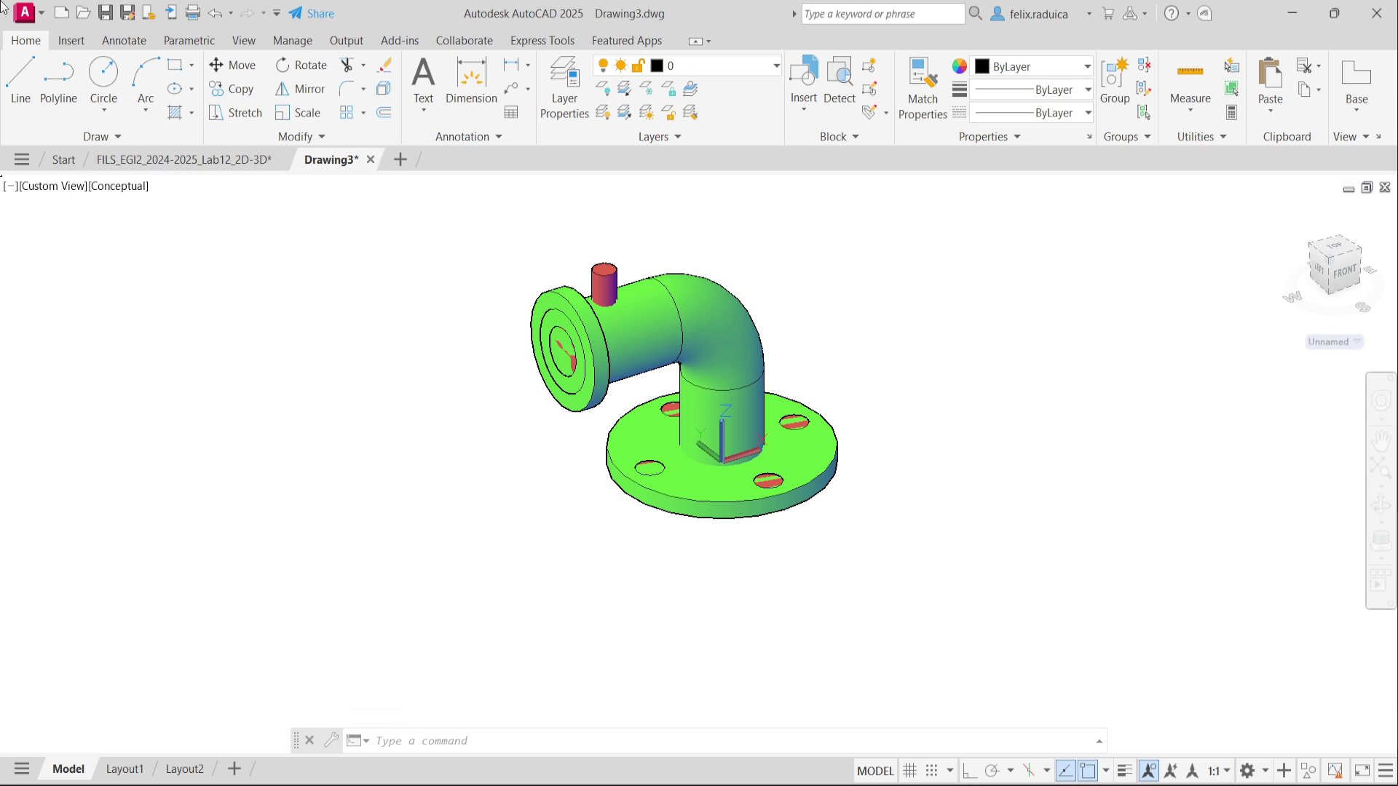
click(63, 187)
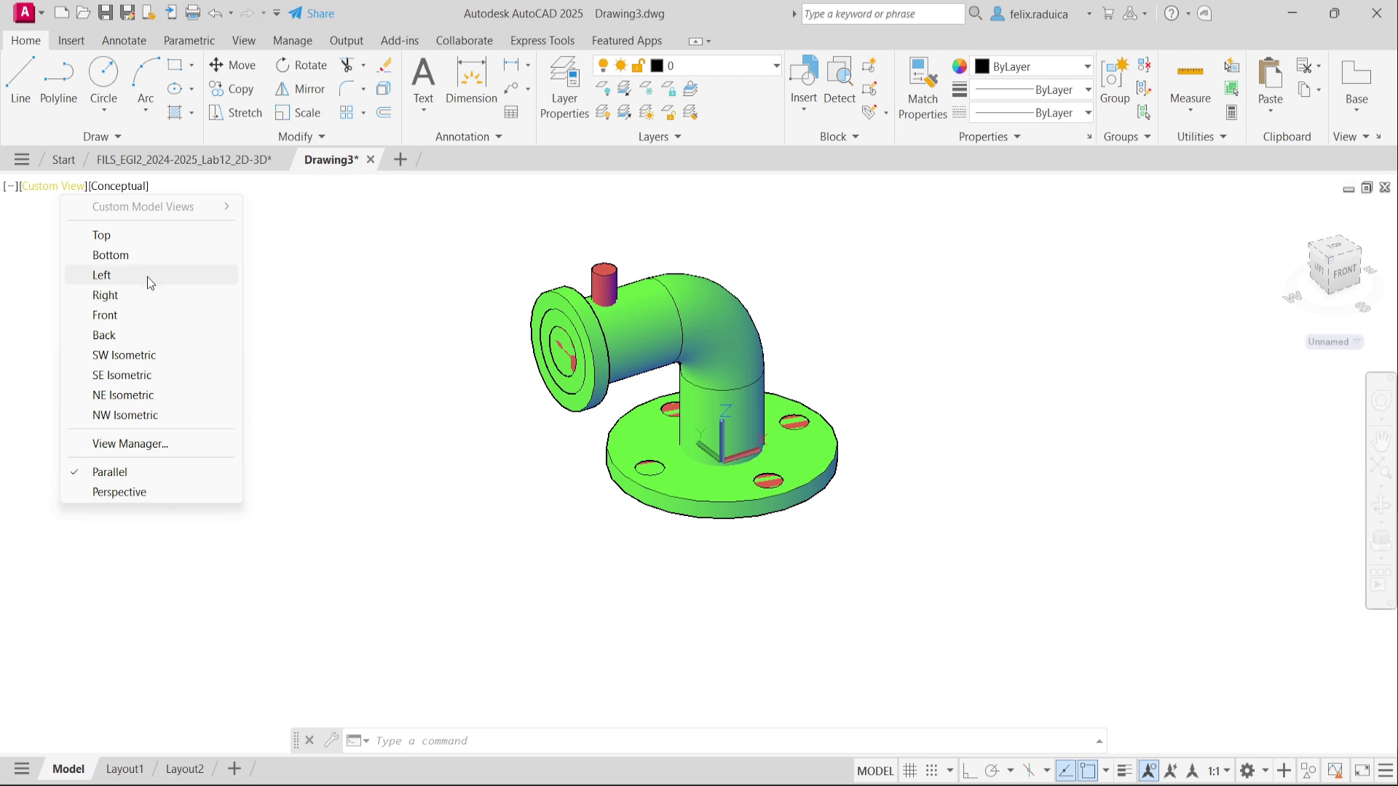
key(Escape)
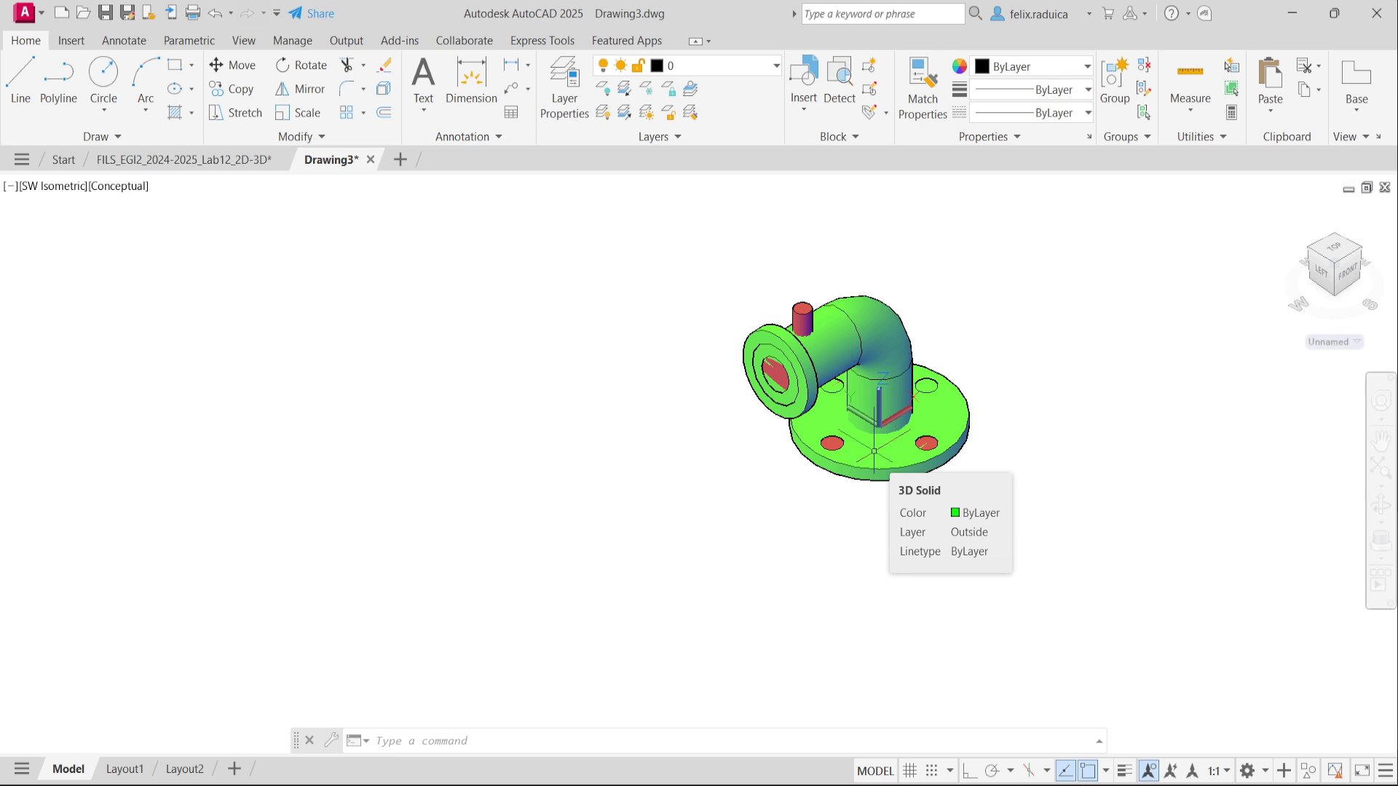
Unite the base flange, outer pipe and end flange into one solid with UNION.
text(union)
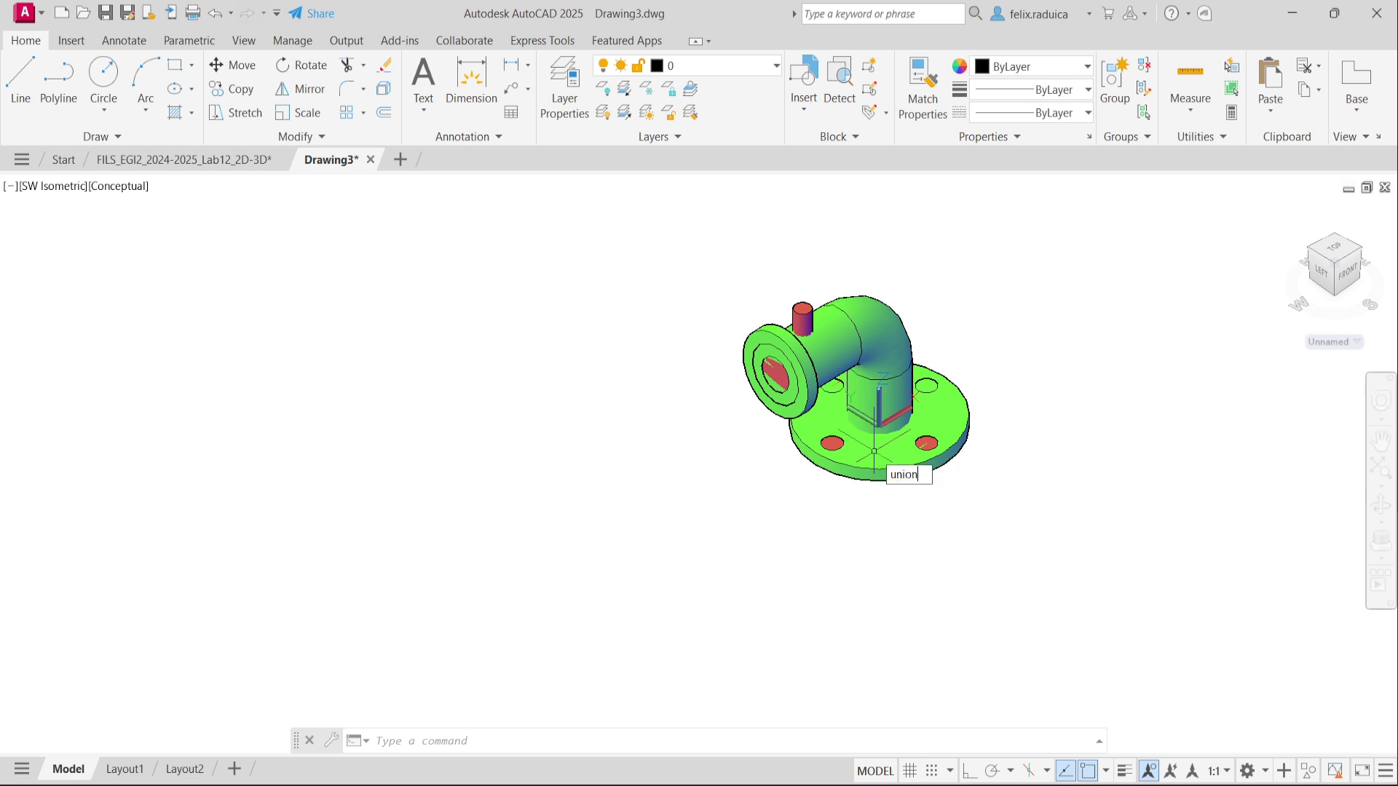
key(Return)
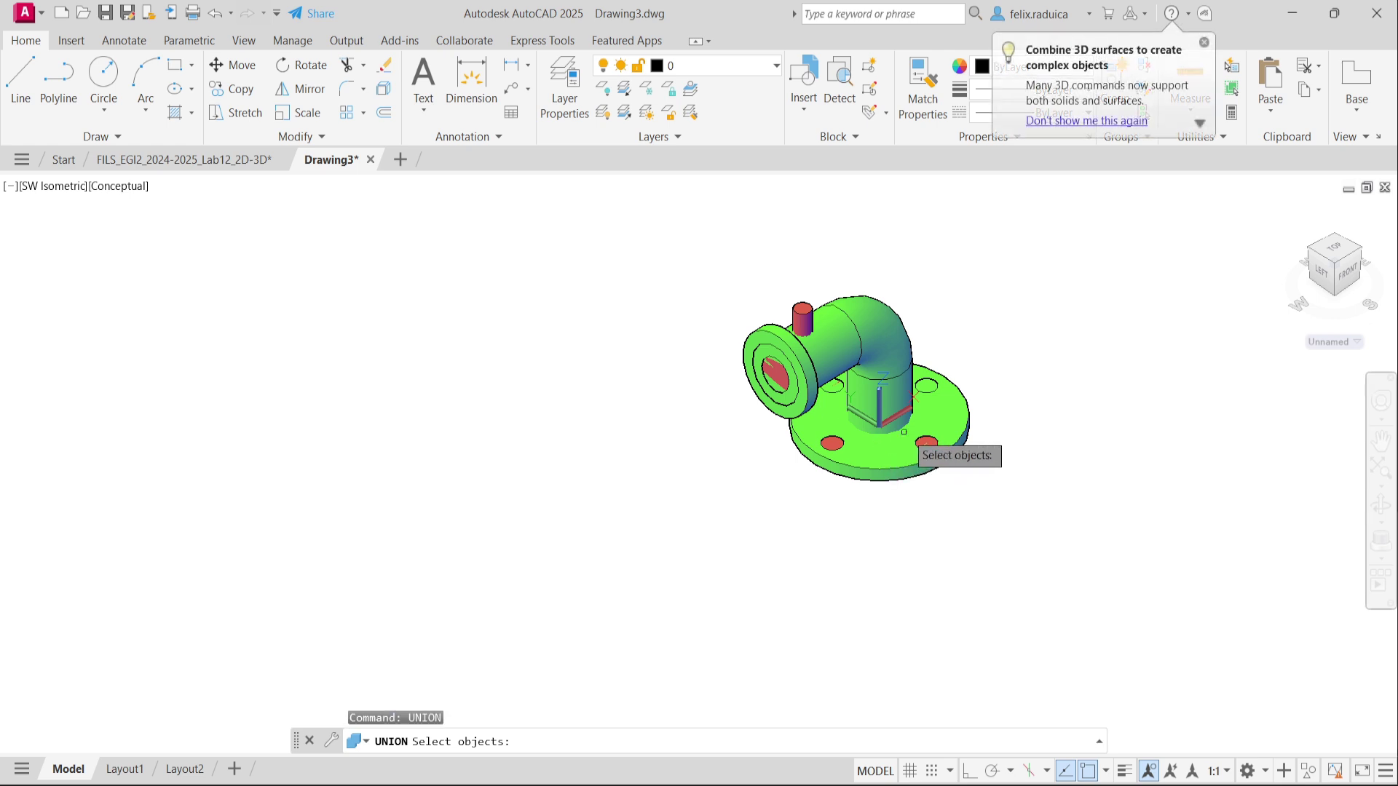
click(956, 442)
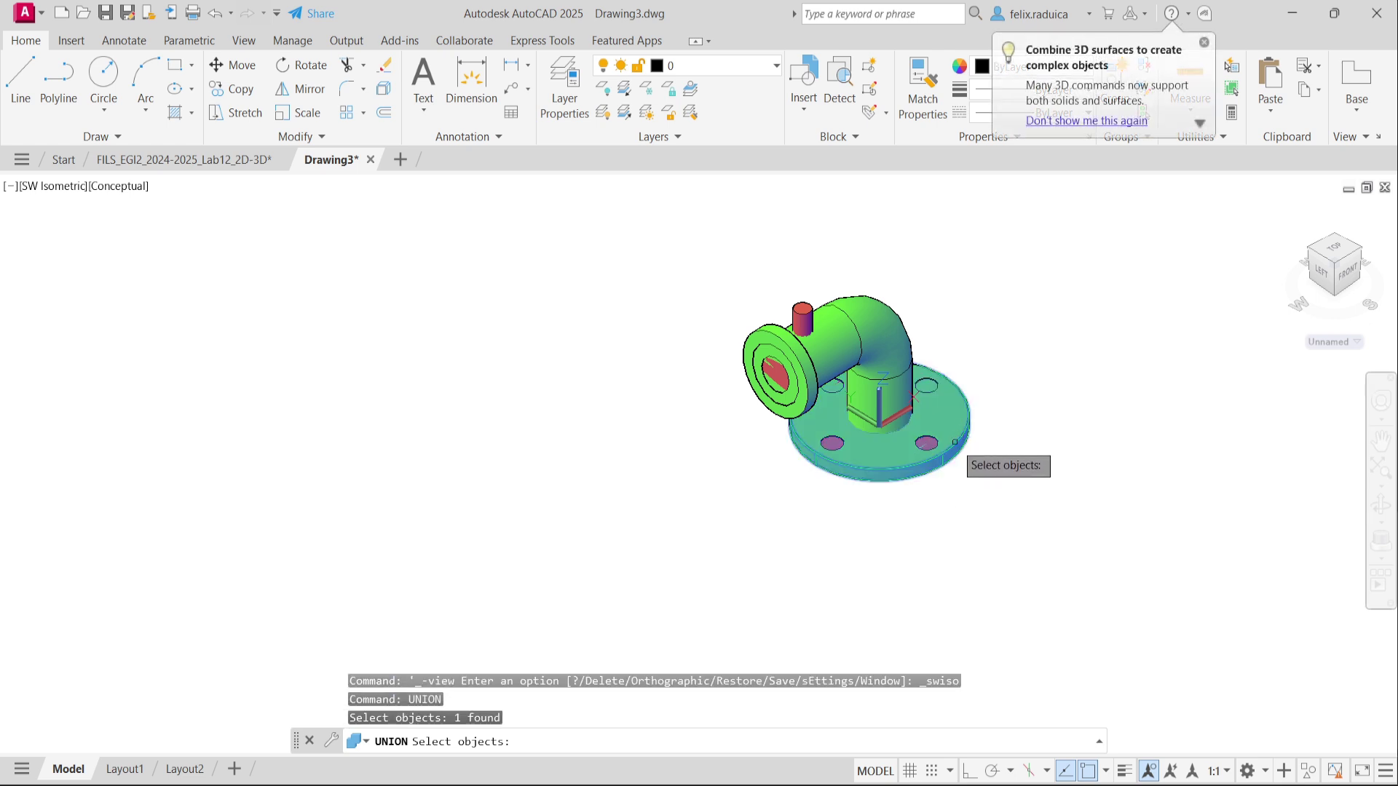
click(906, 380)
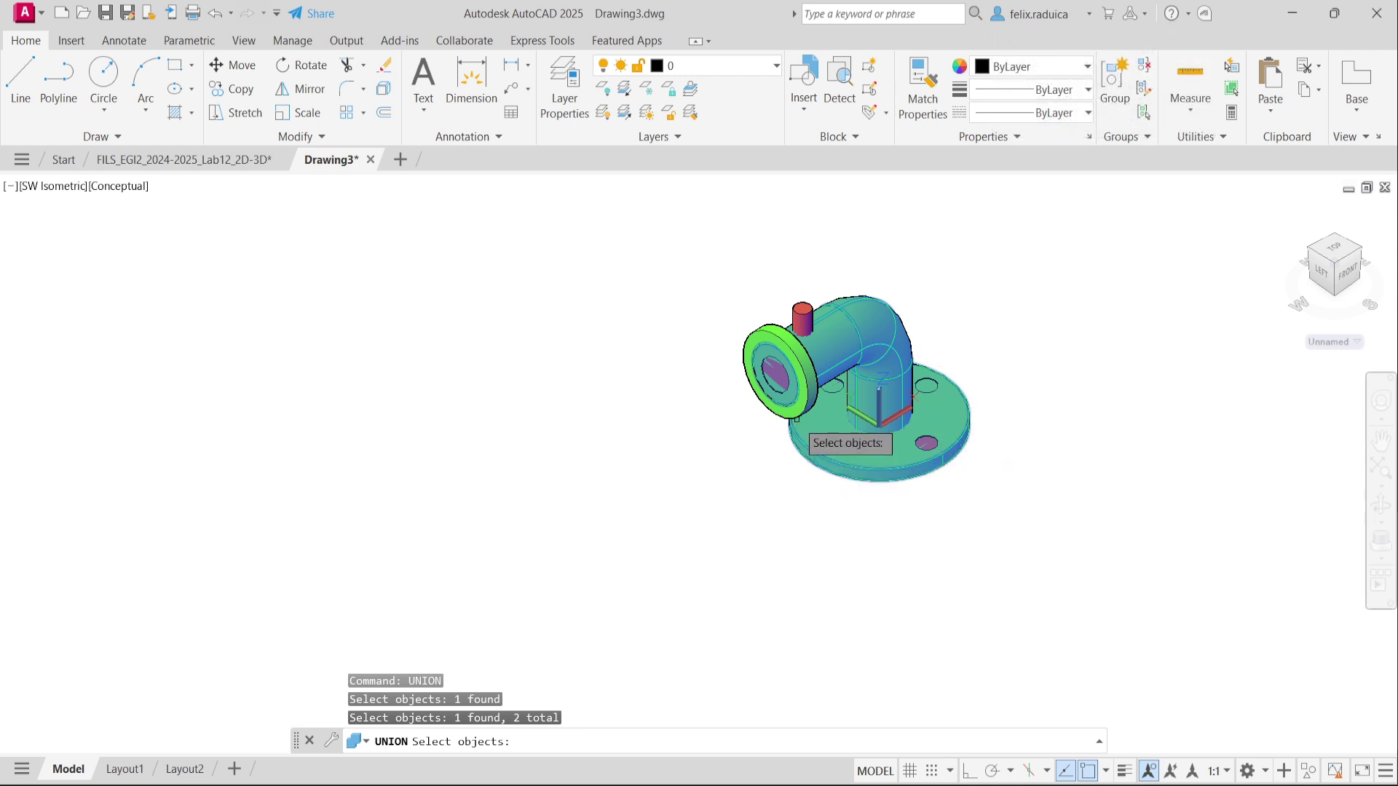
click(791, 417)
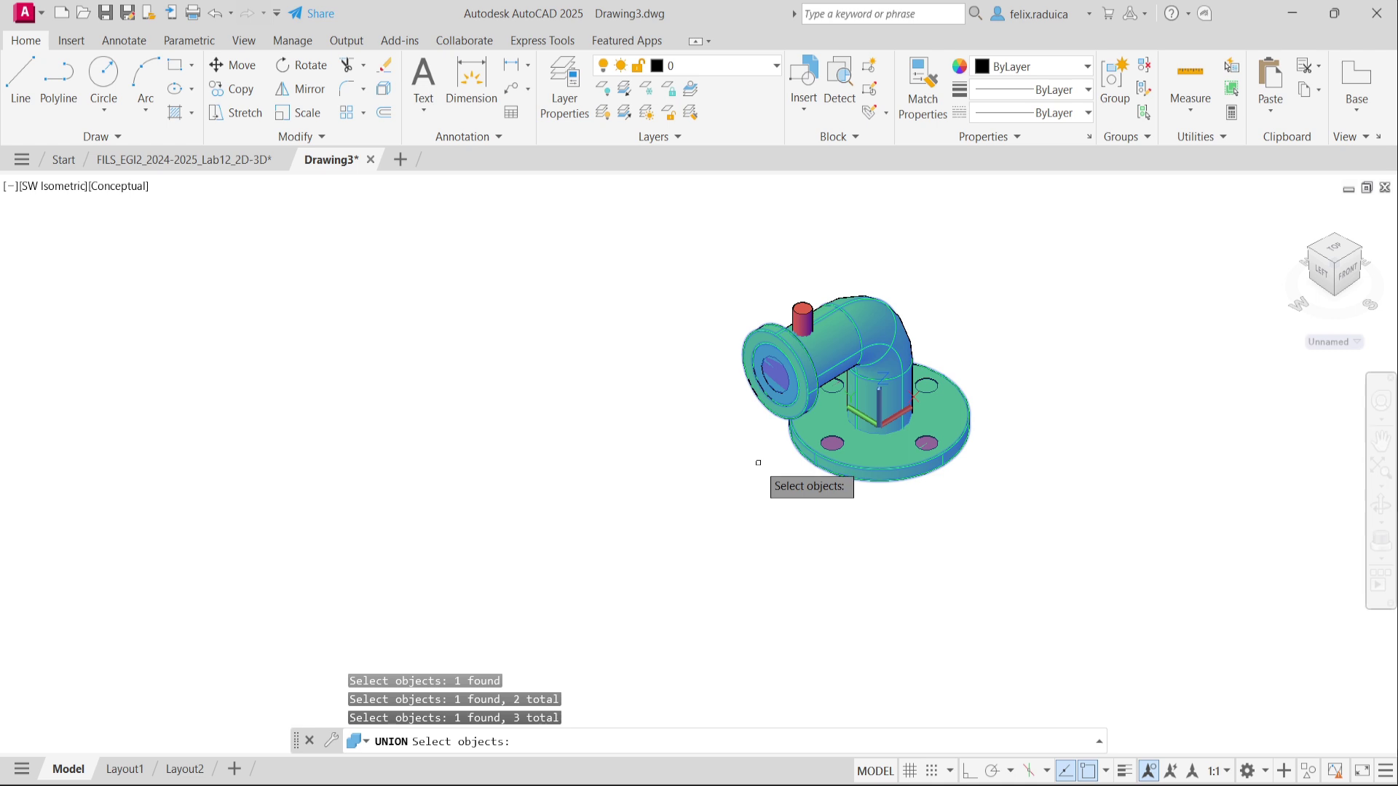
key(Return)
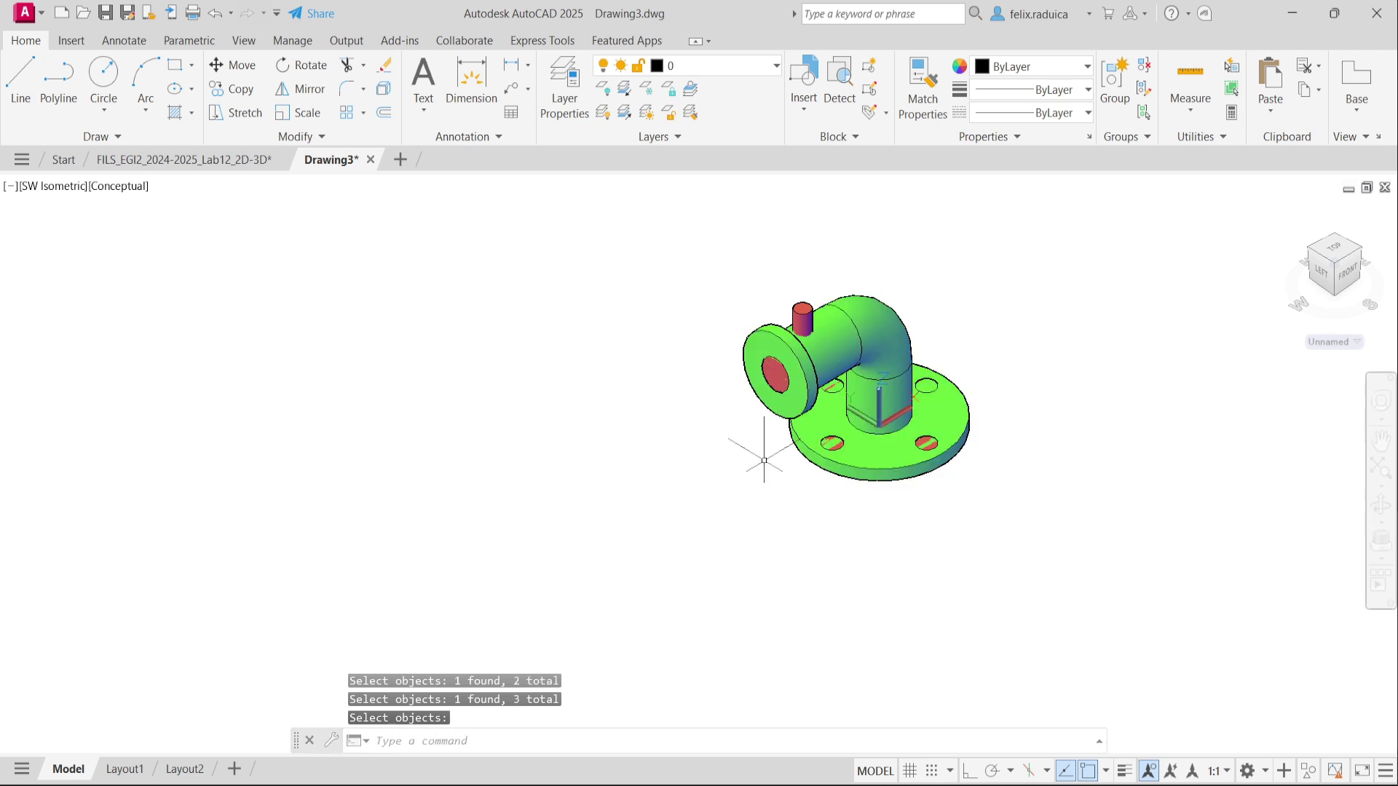
Erase the united outer body to examine the inner solids, and undo the deletion.
key(Return)
click(944, 428)
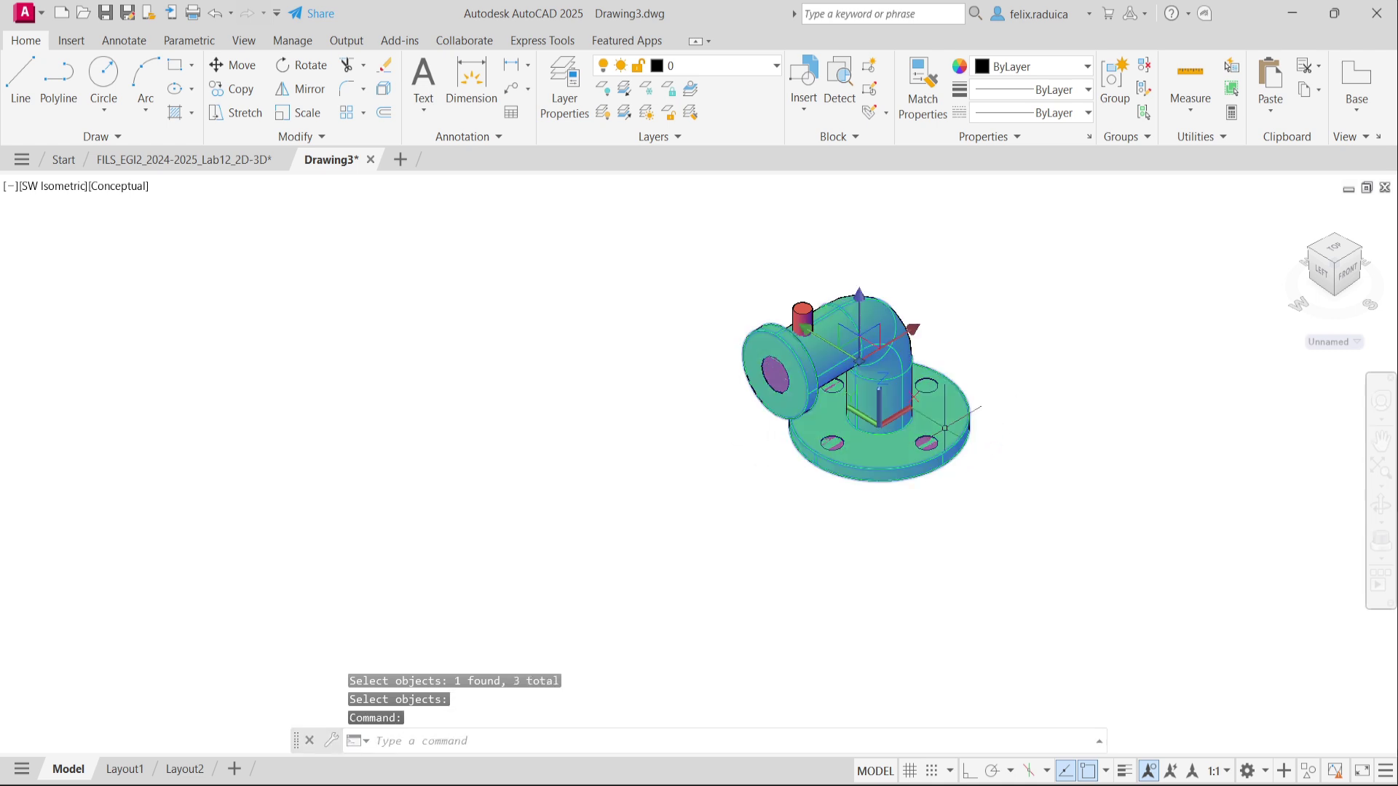
key(Delete)
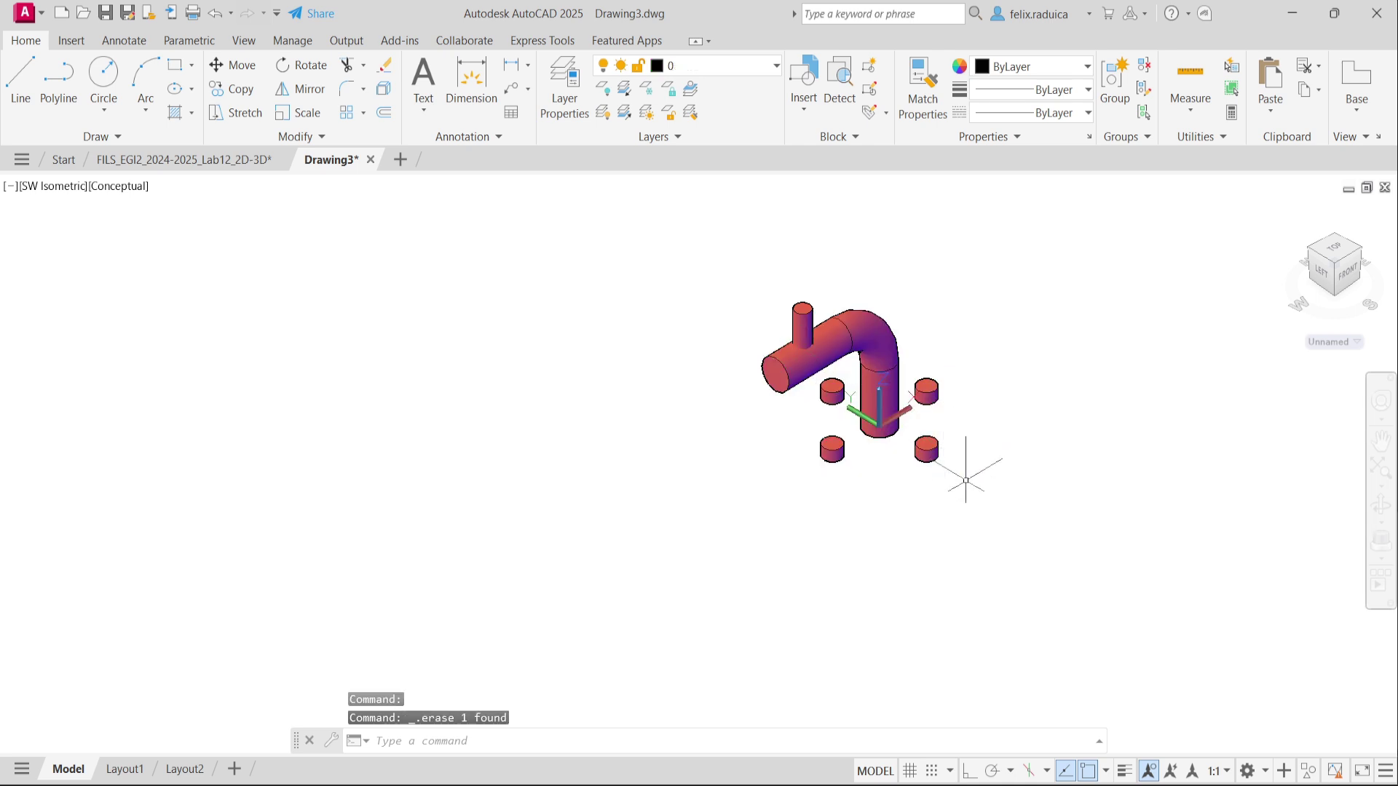
key(ctrl+z)
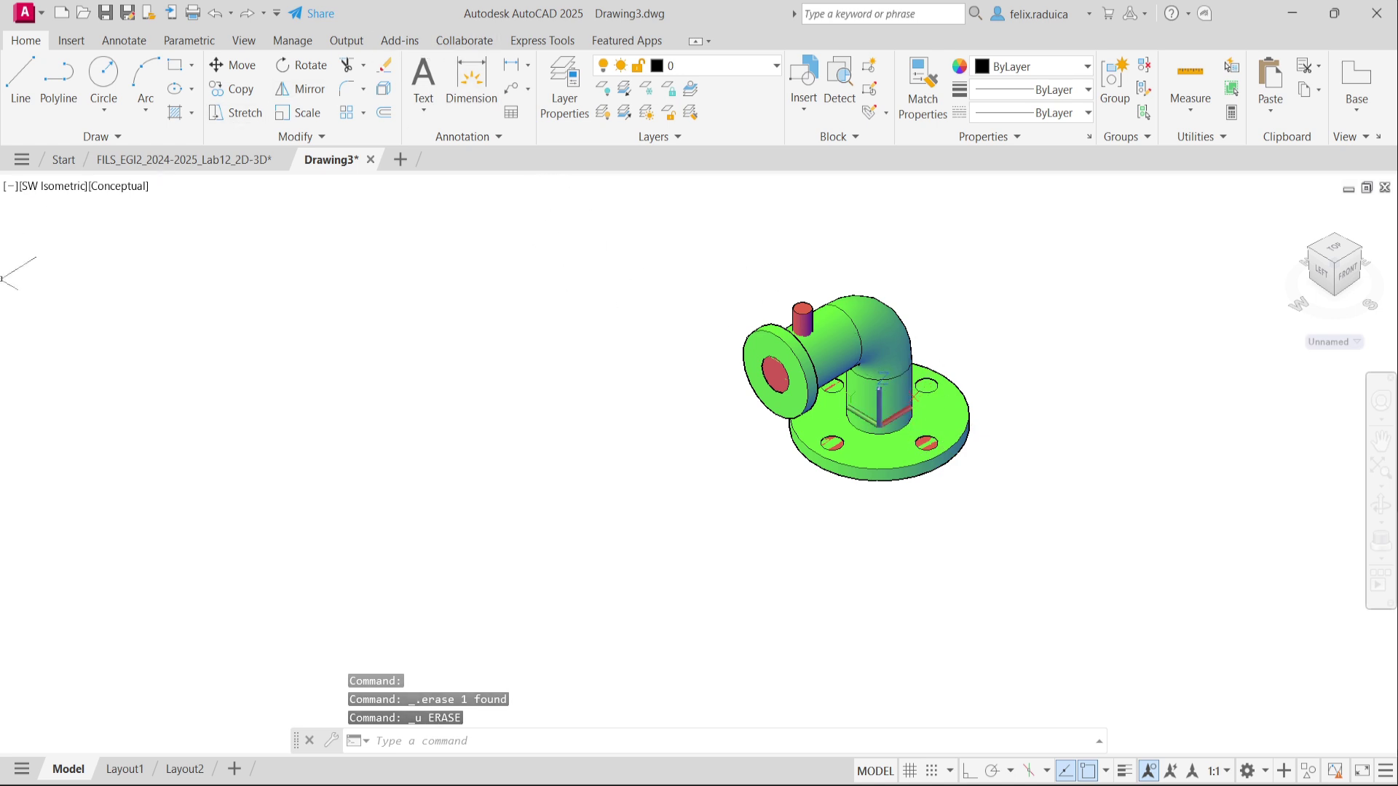
Show the model in 2D Wireframe and unite the small vertical cylinder with the inner pipe solid using UNION.
click(124, 186)
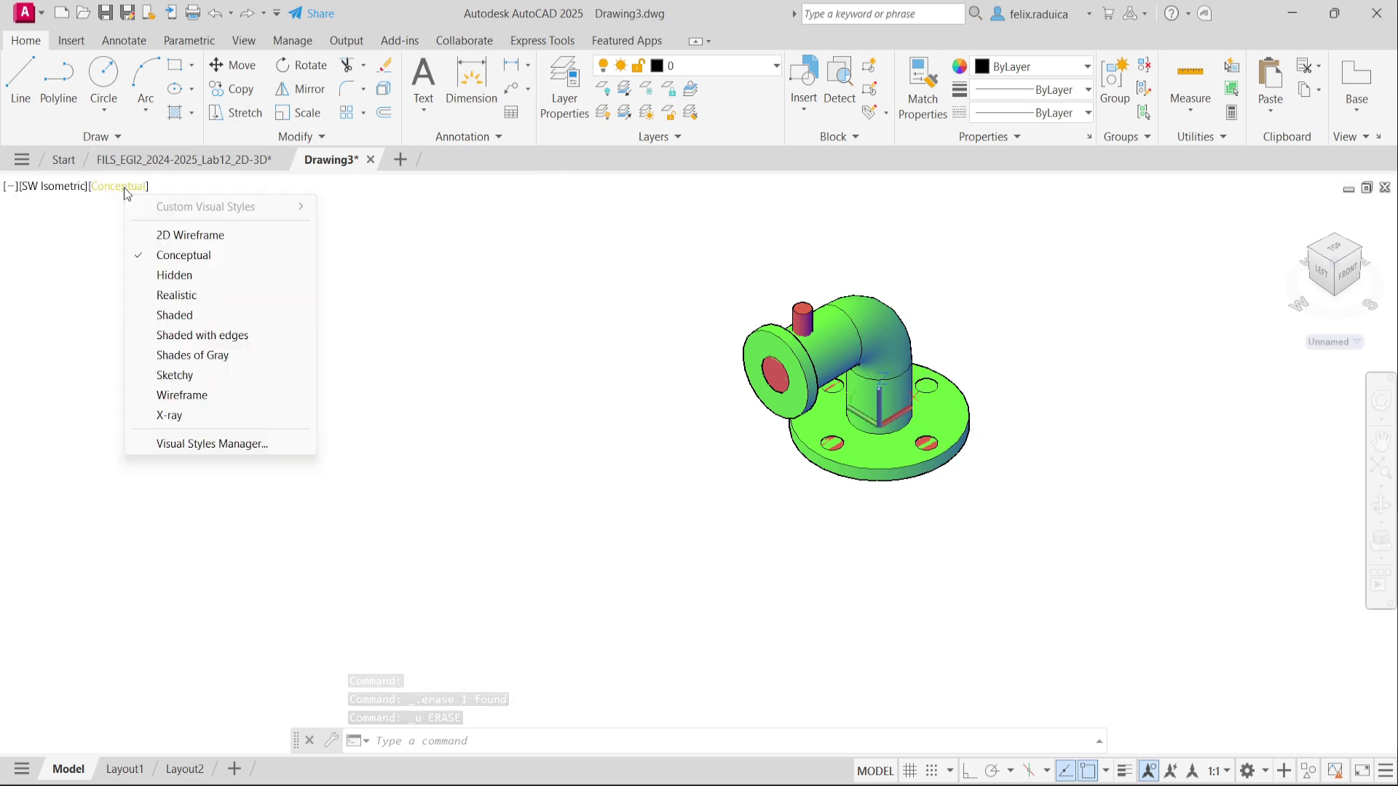
click(166, 233)
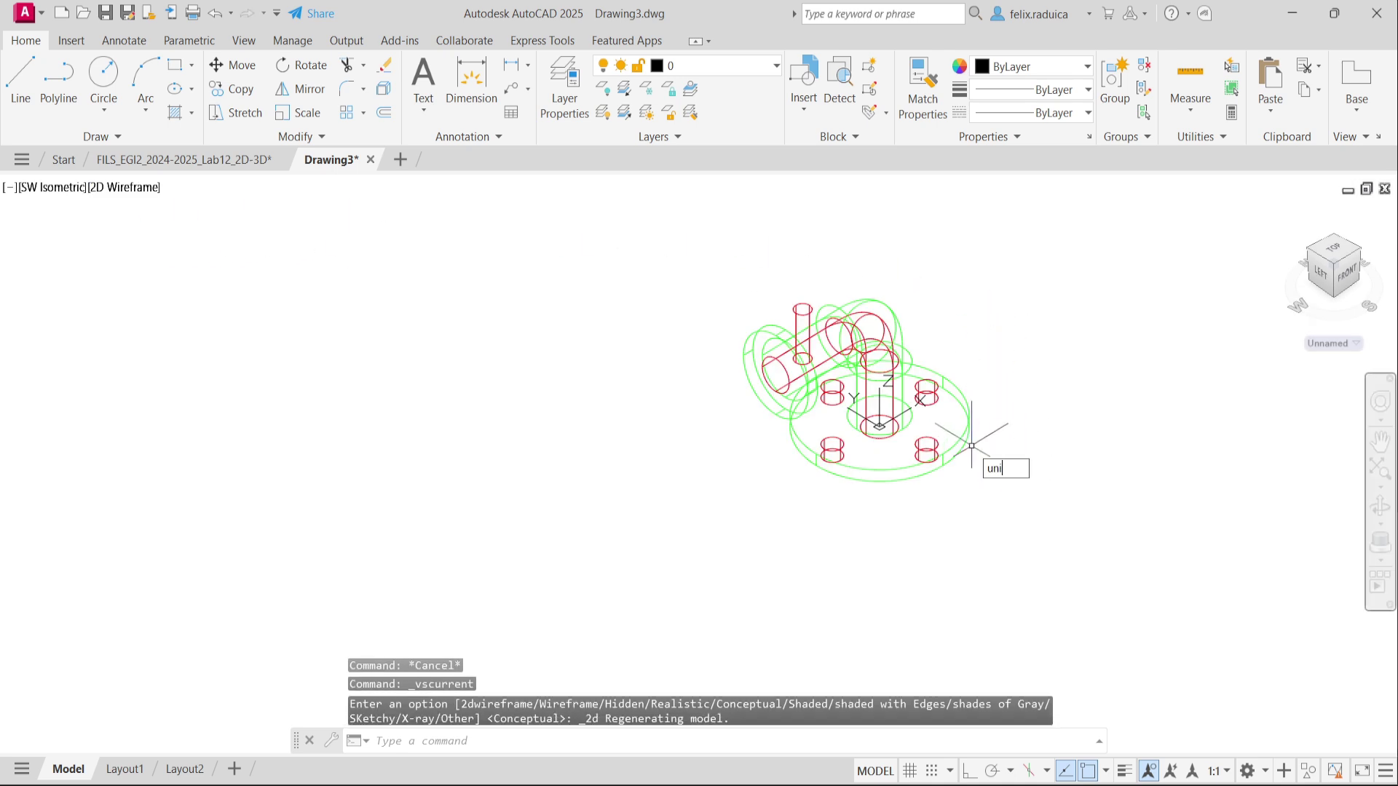
key(Return)
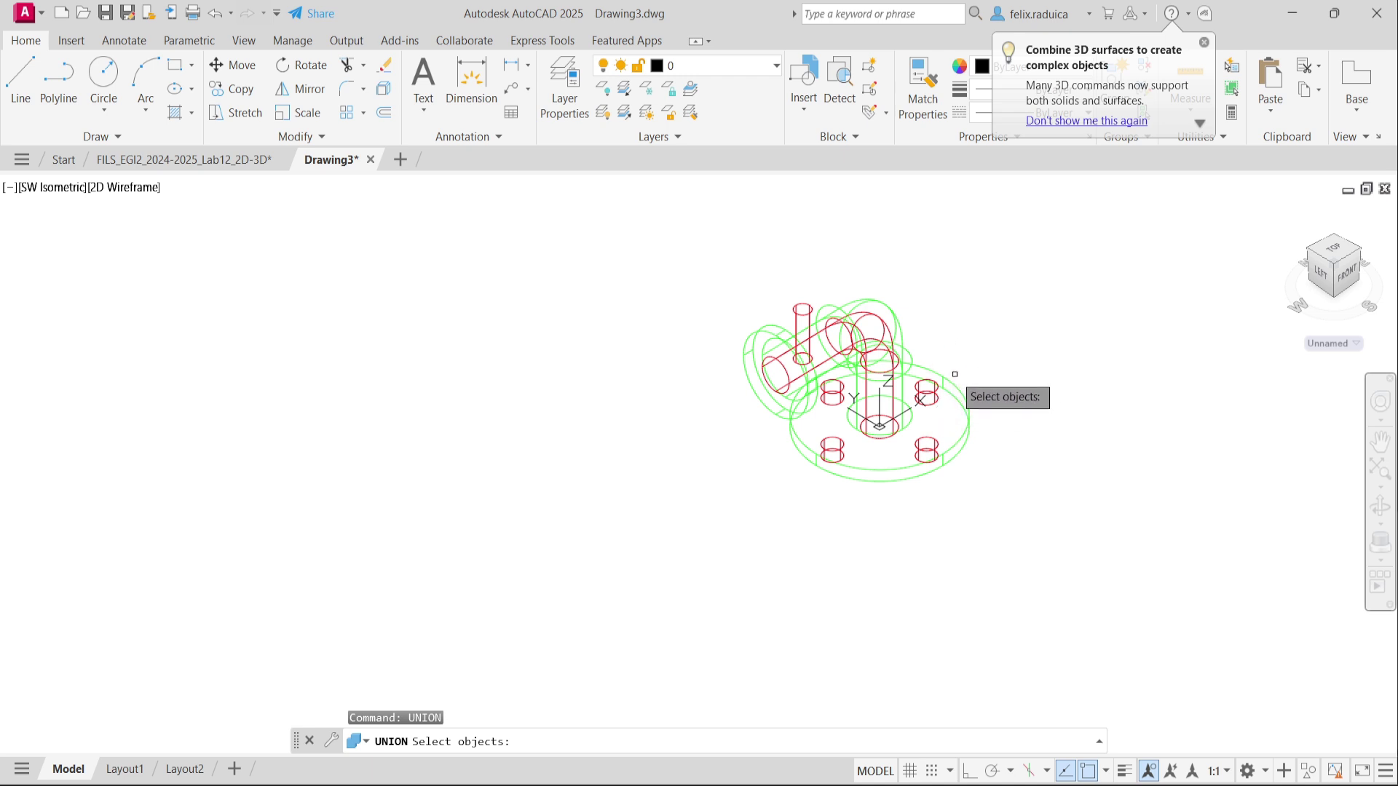
click(794, 310)
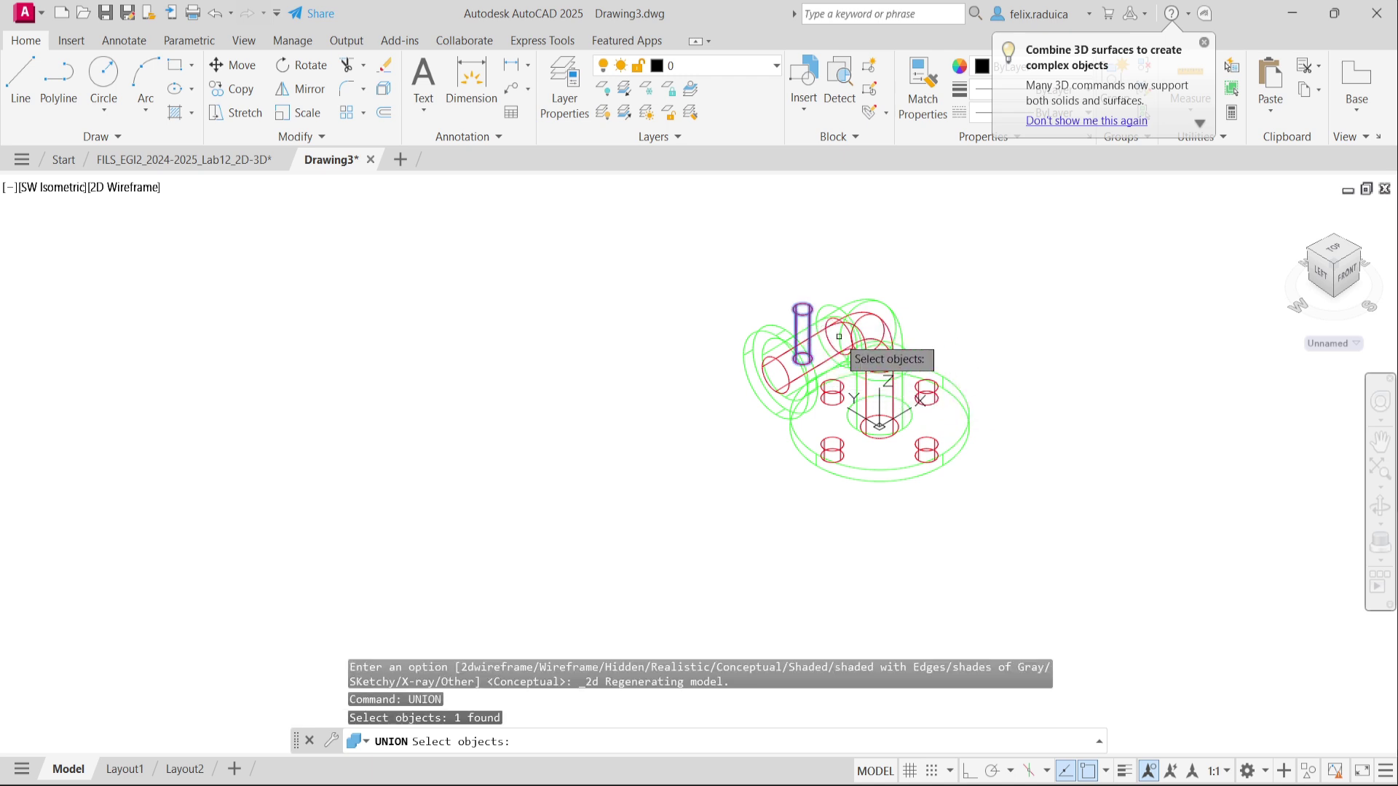
click(786, 384)
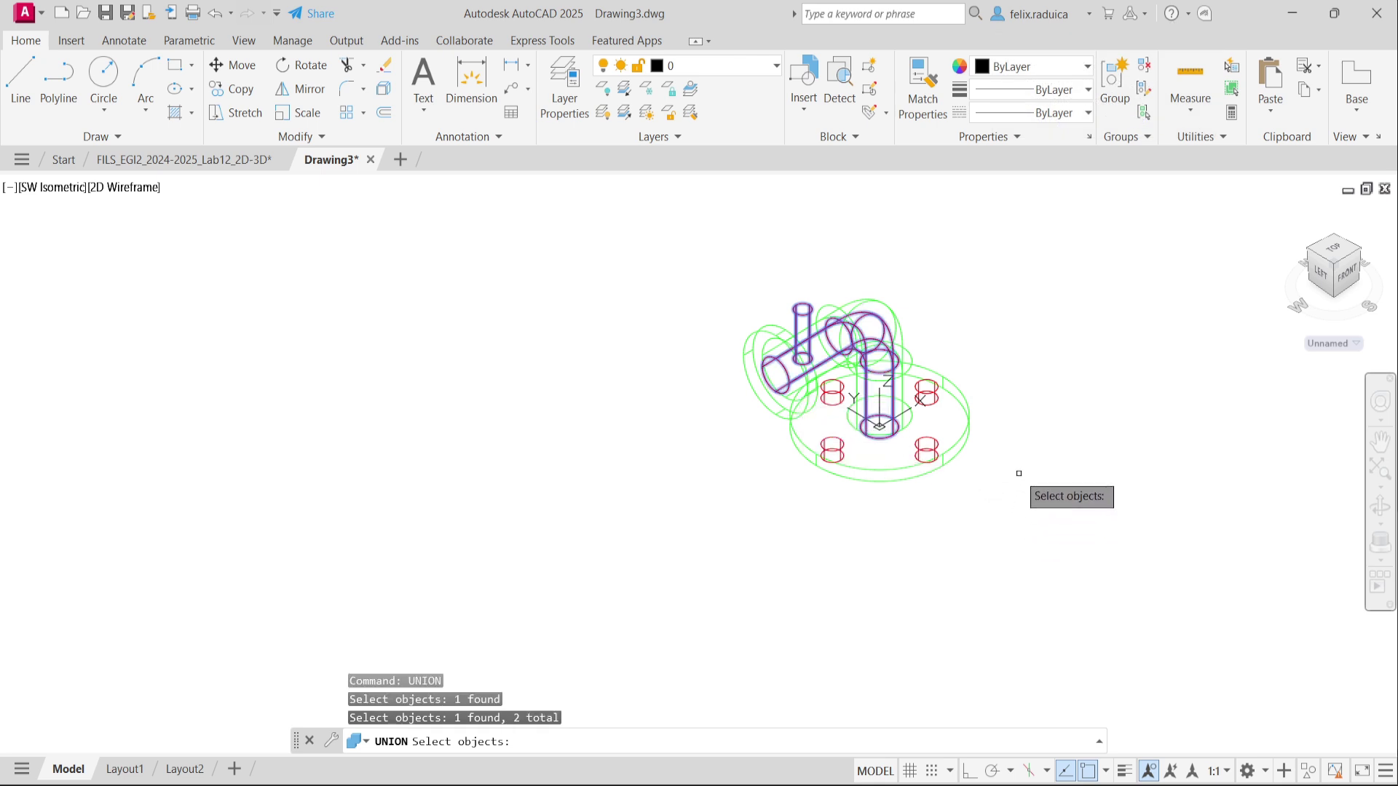
key(Return)
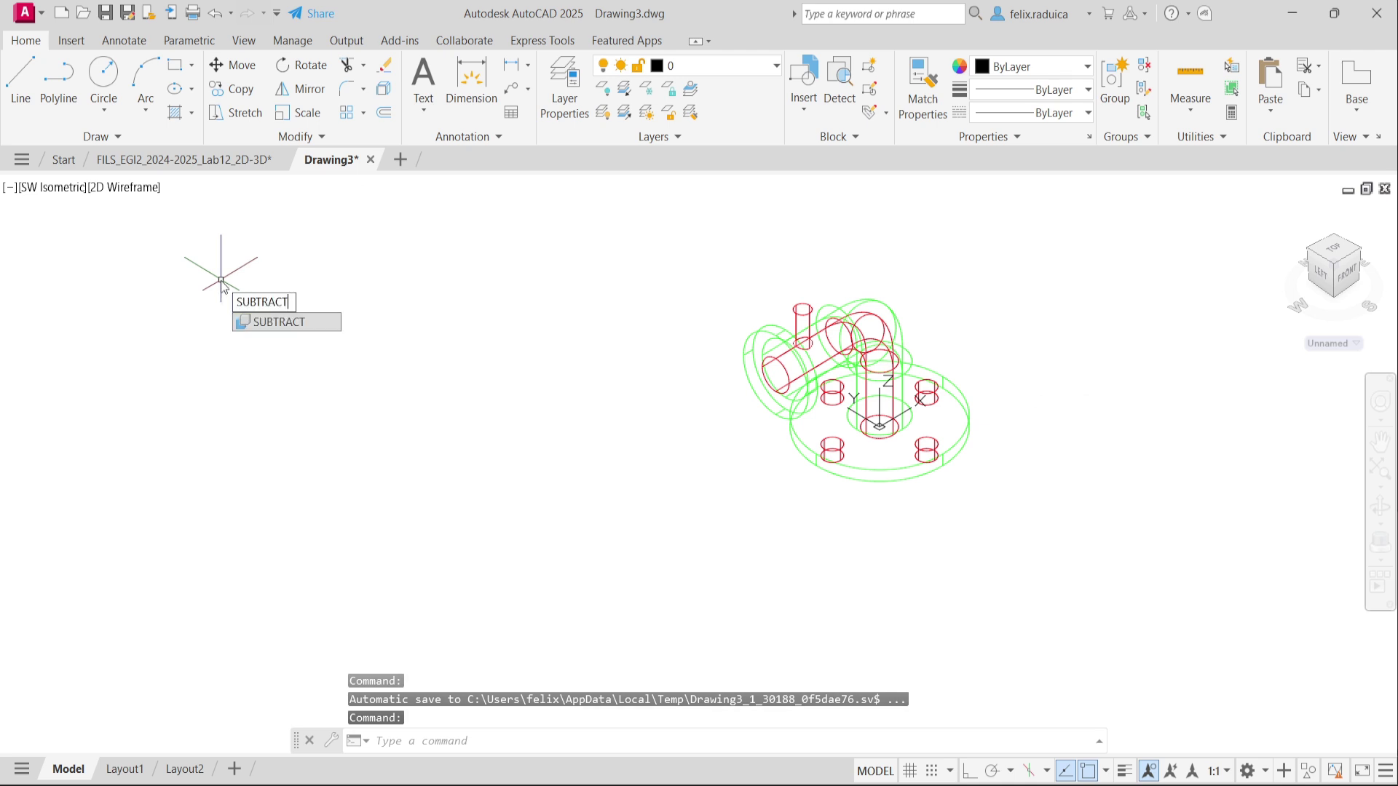
Subtract the united inner pipe solid from the green outer body with SUBTRACT to open the bores.
key(Return)
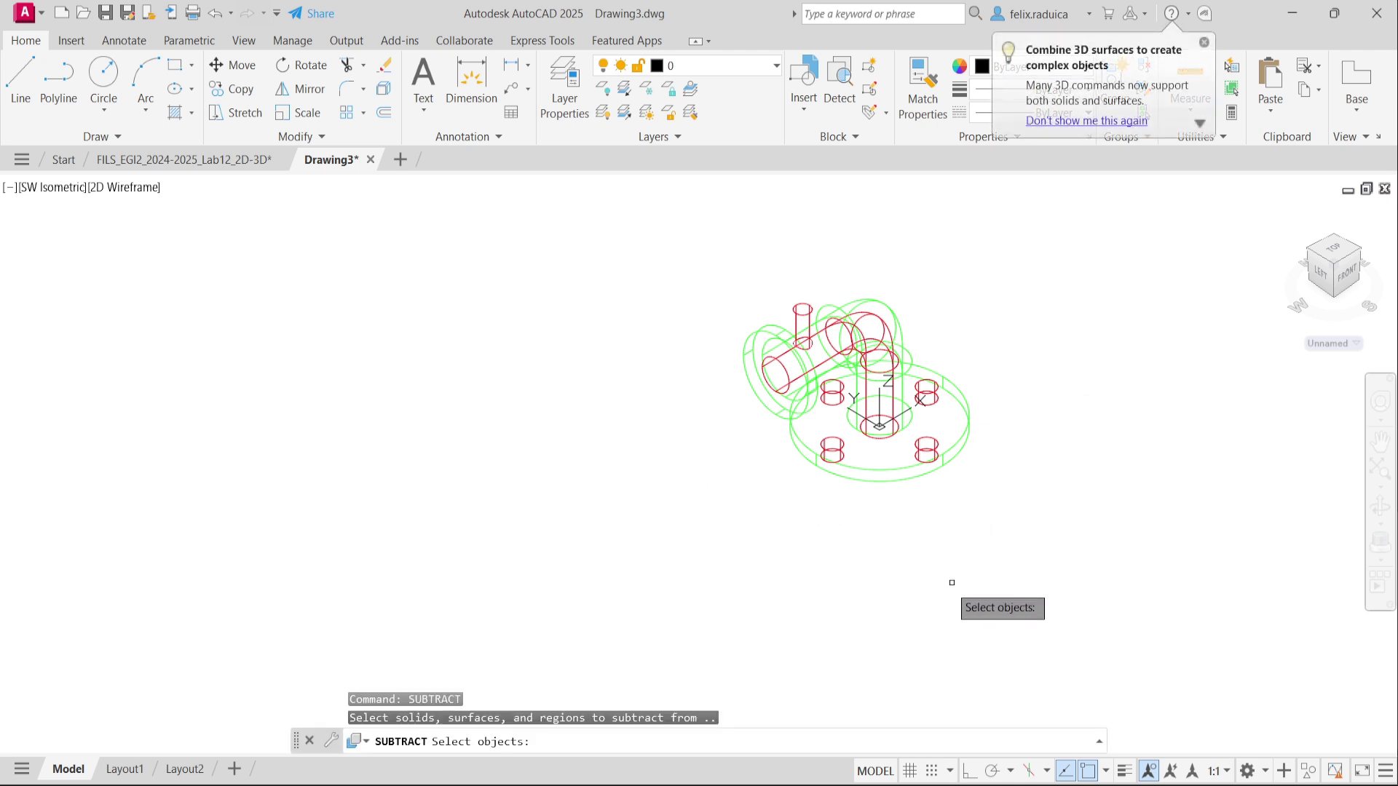
click(968, 426)
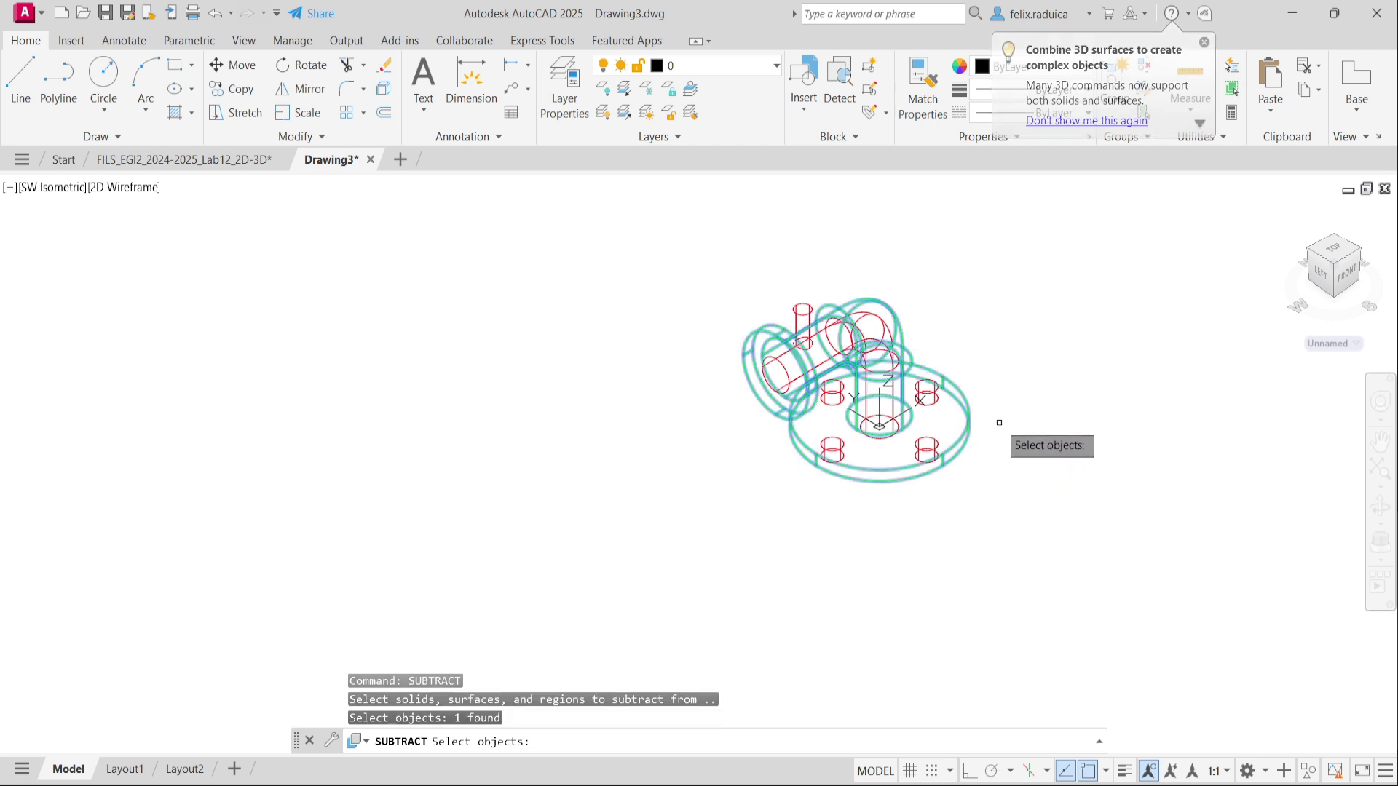
key(Return)
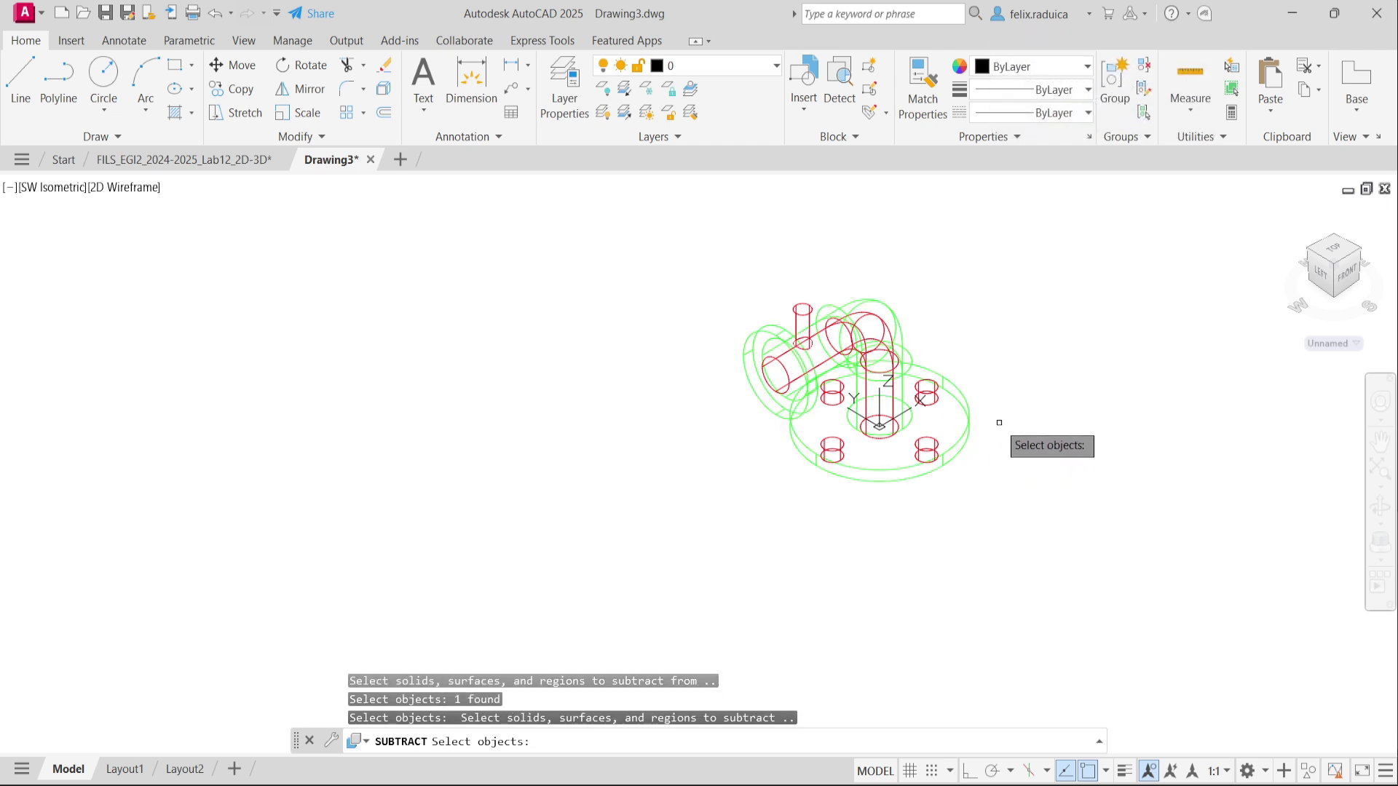
click(877, 395)
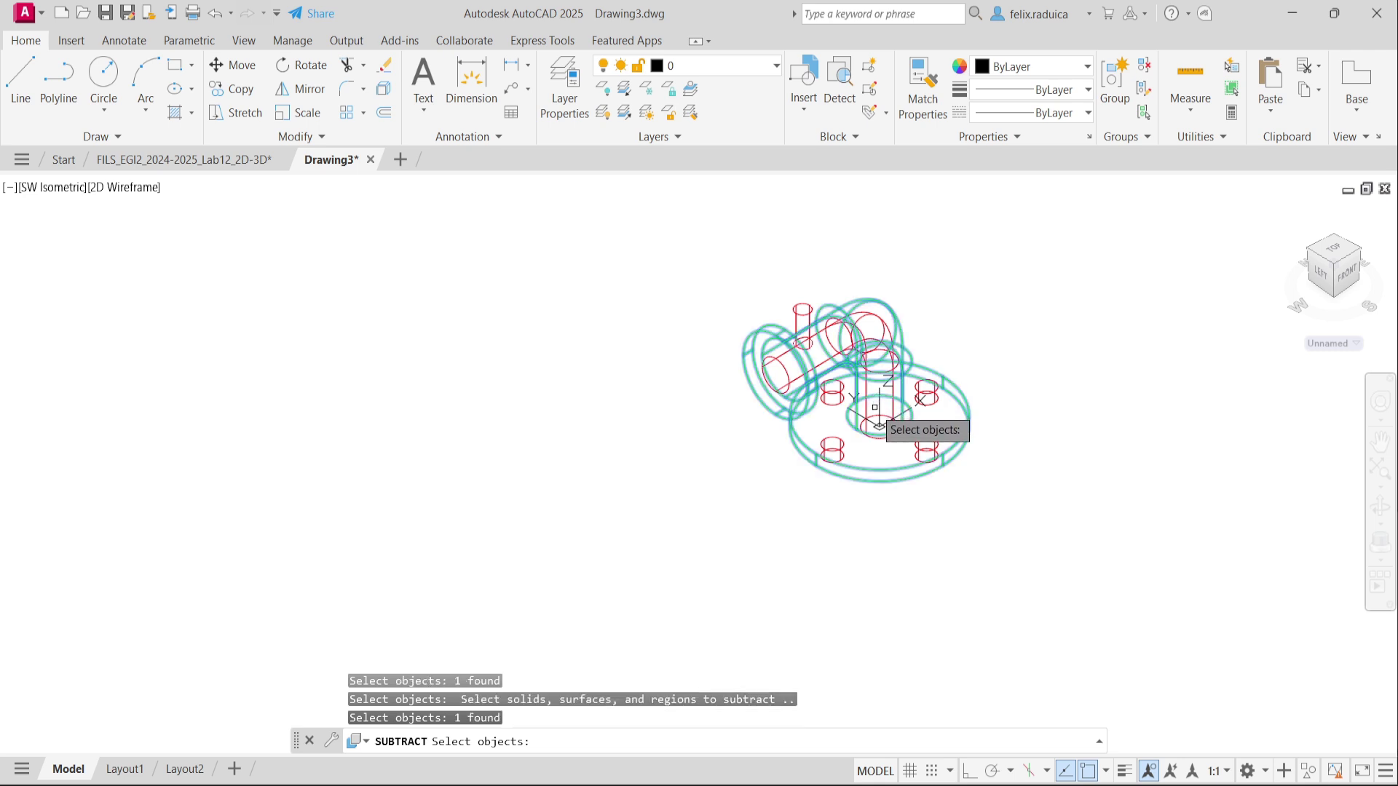
shift+click(901, 324)
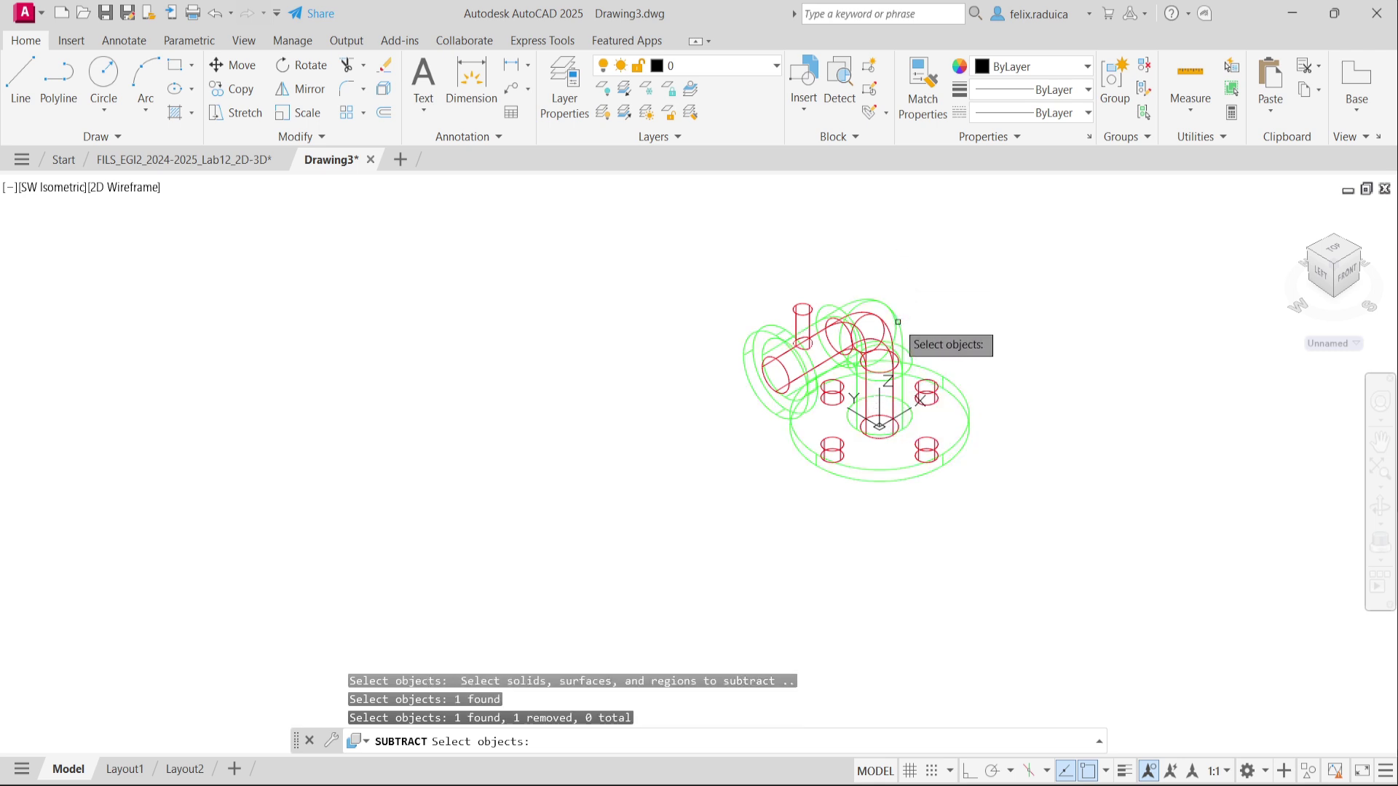
click(892, 359)
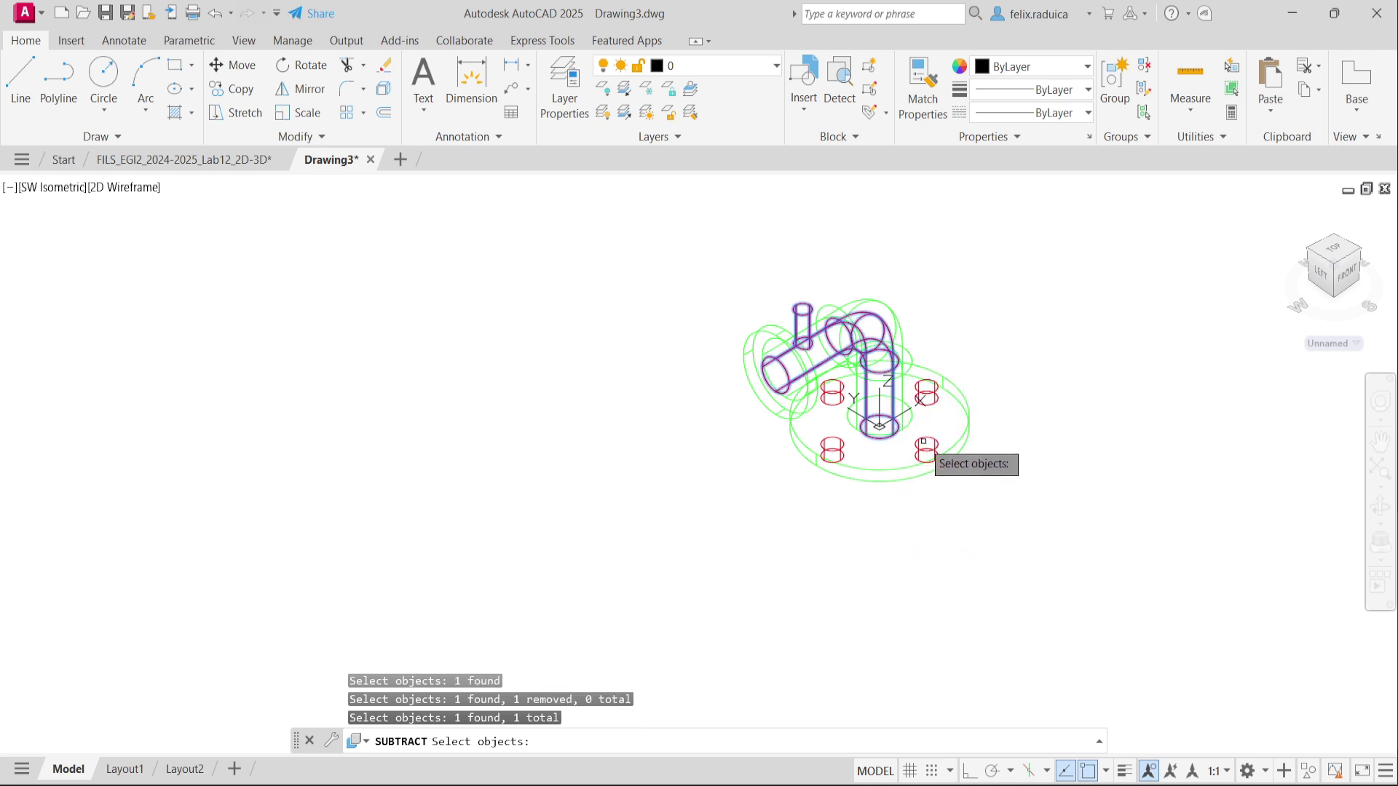
key(Return)
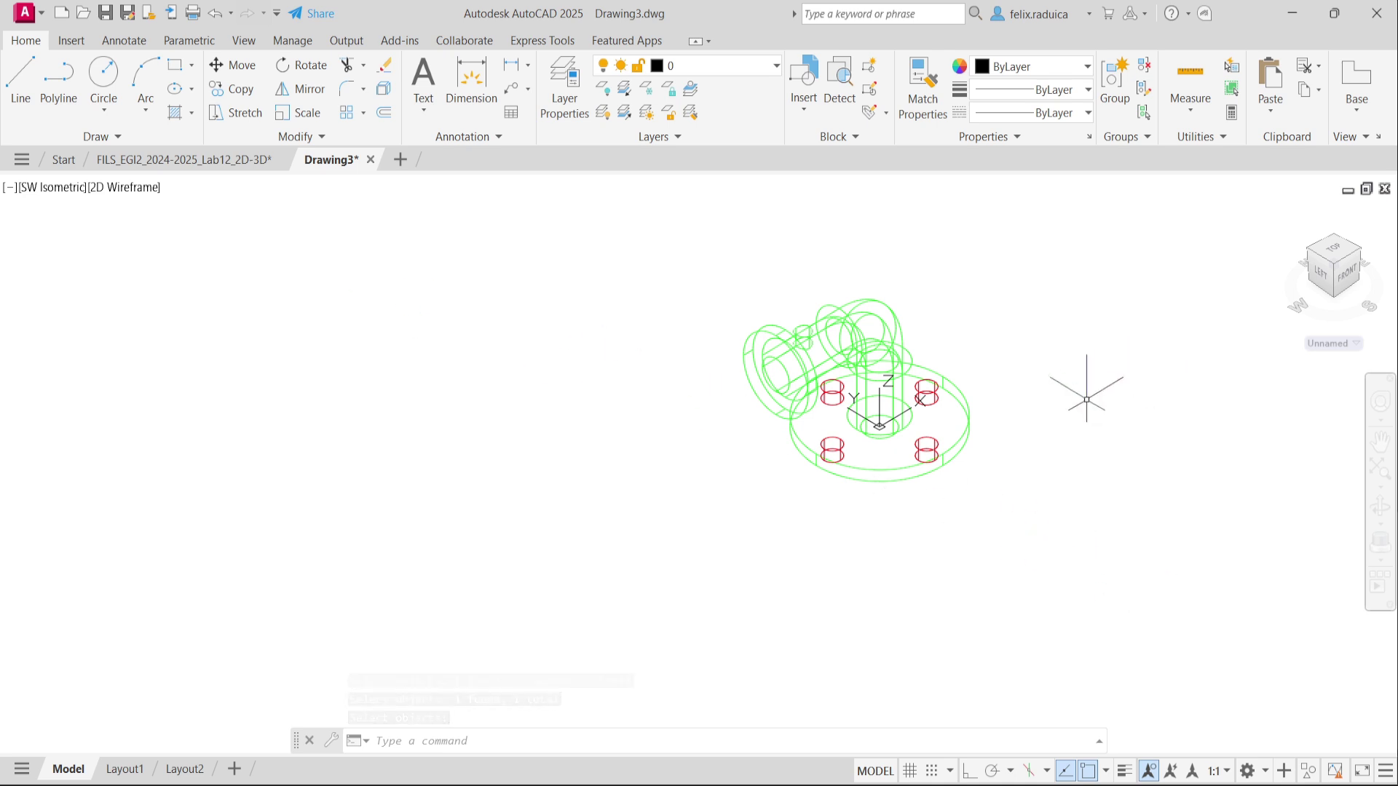
Subtract the four small red cylinders from the base flange with SUBTRACT to cut its bolt holes.
text(subtract)
key(Return)
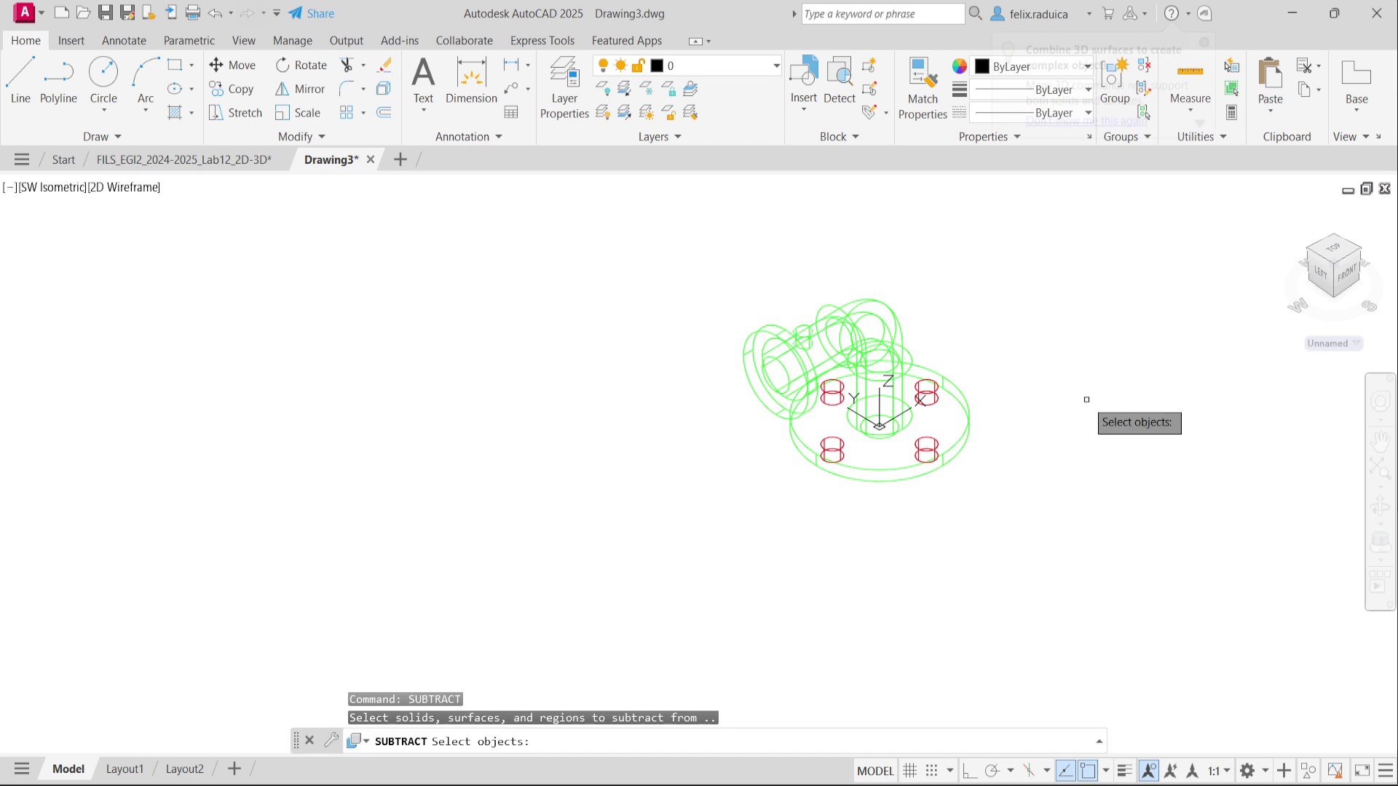
click(954, 431)
key(Return)
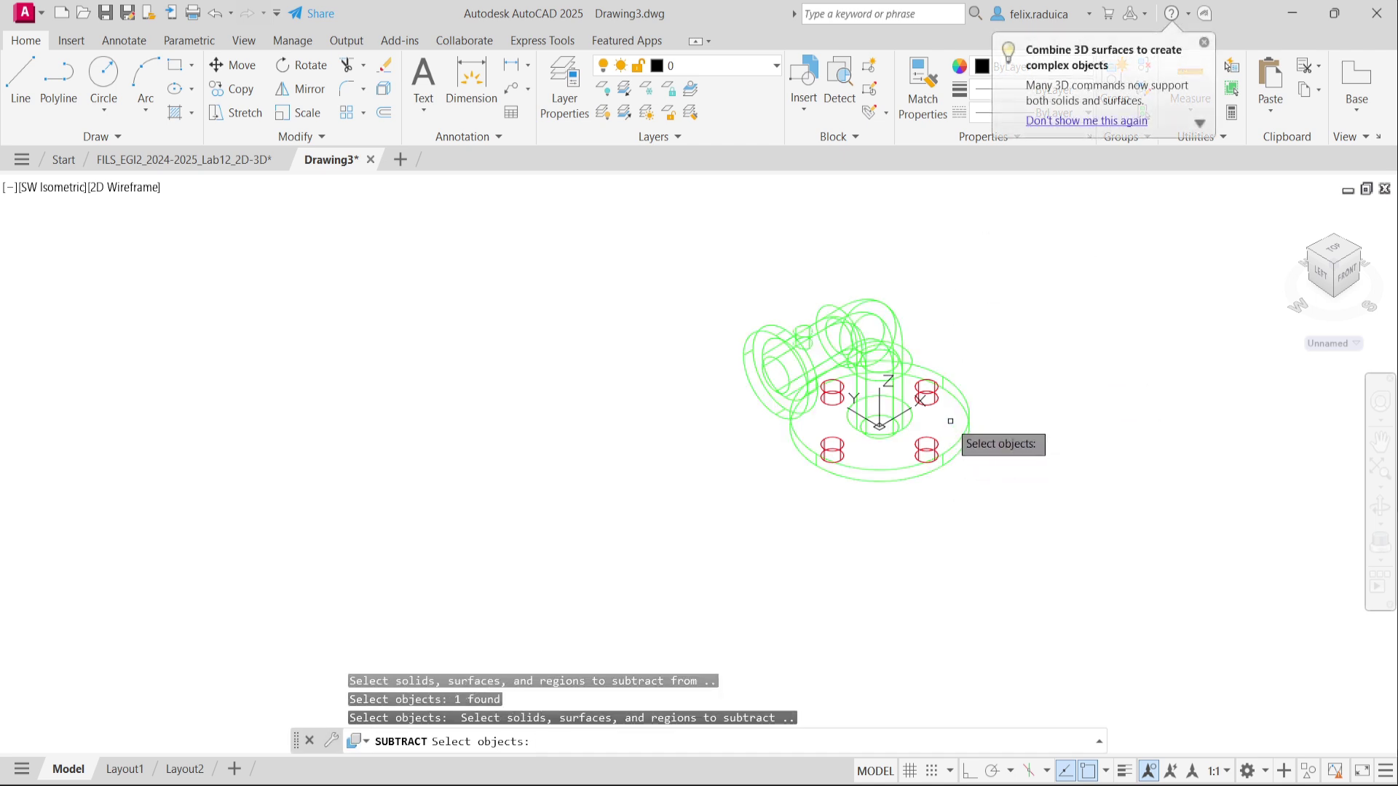
click(932, 441)
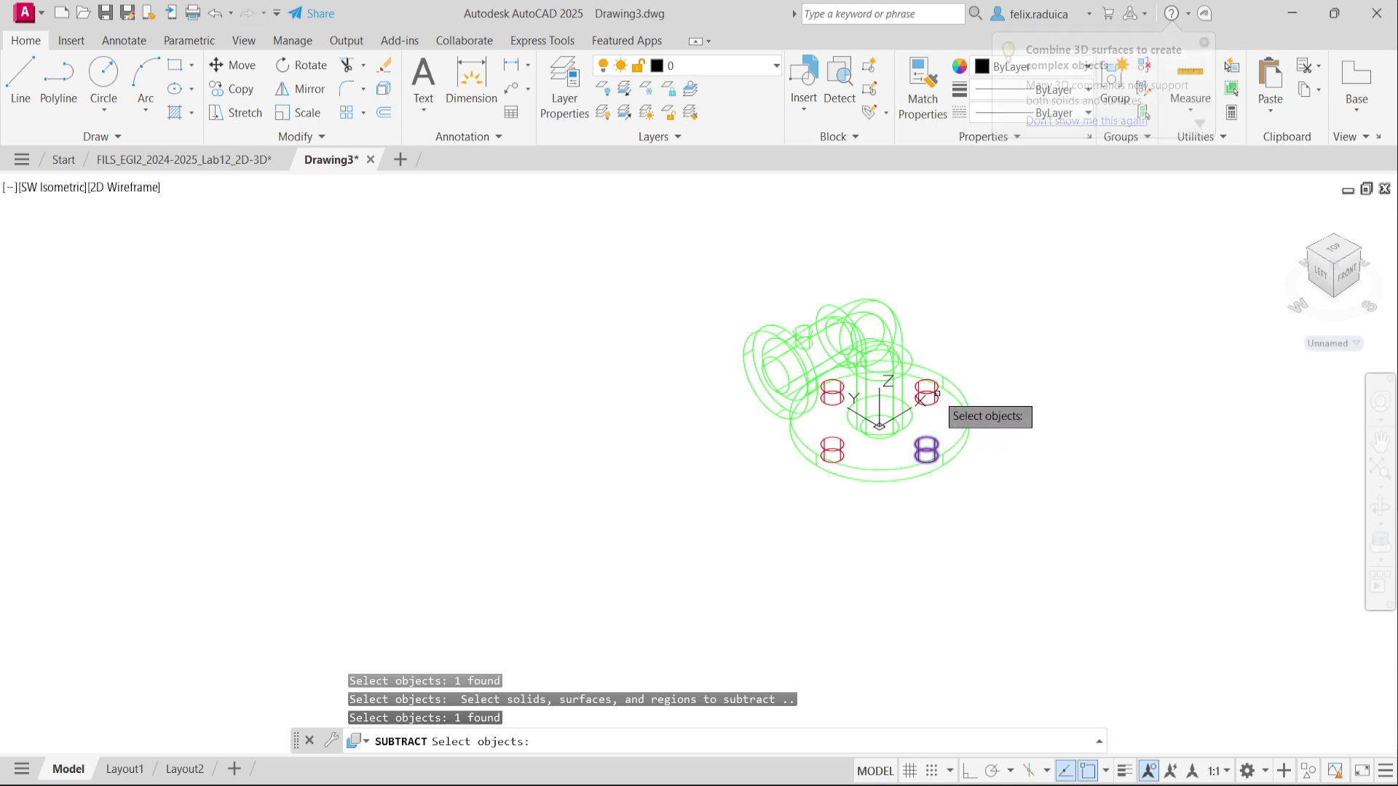
click(933, 390)
click(830, 397)
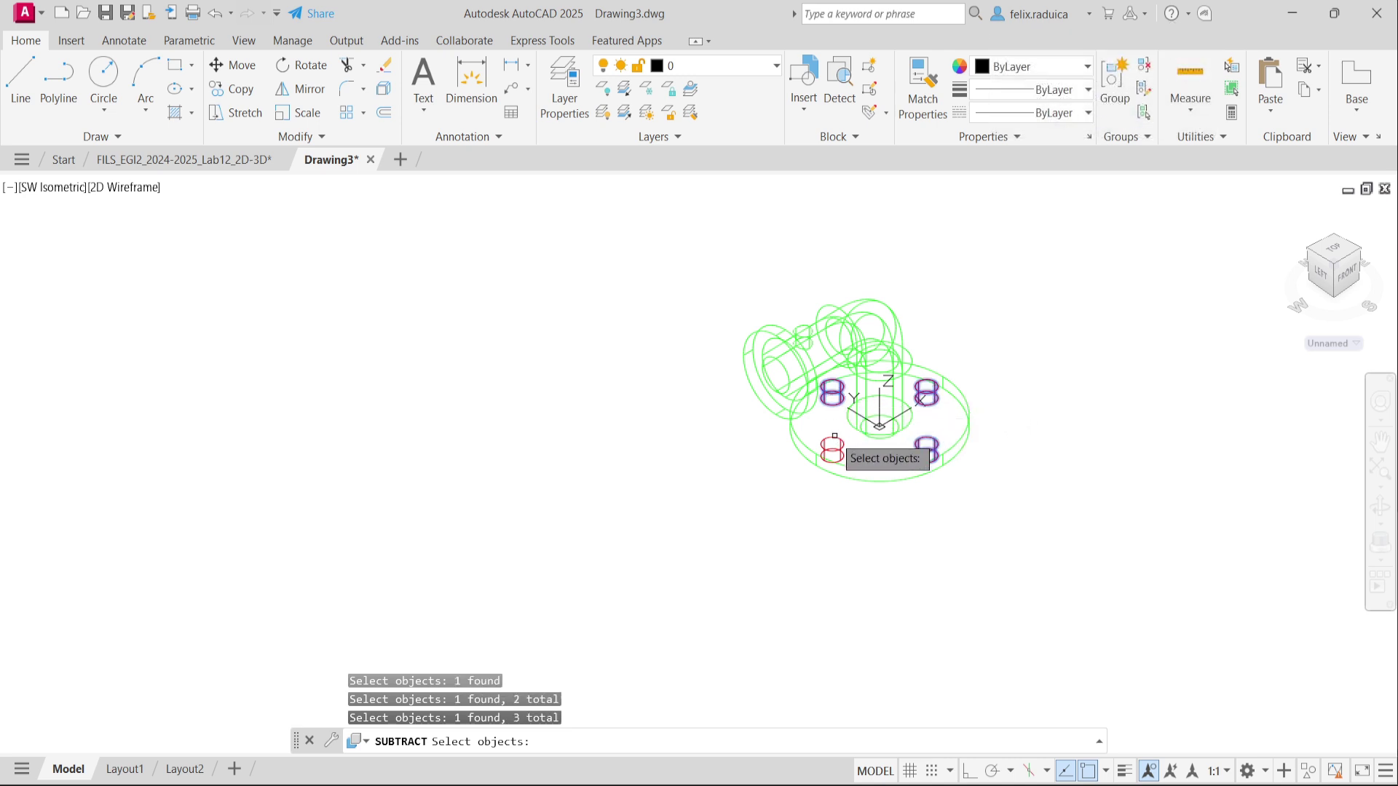
click(836, 446)
click(841, 450)
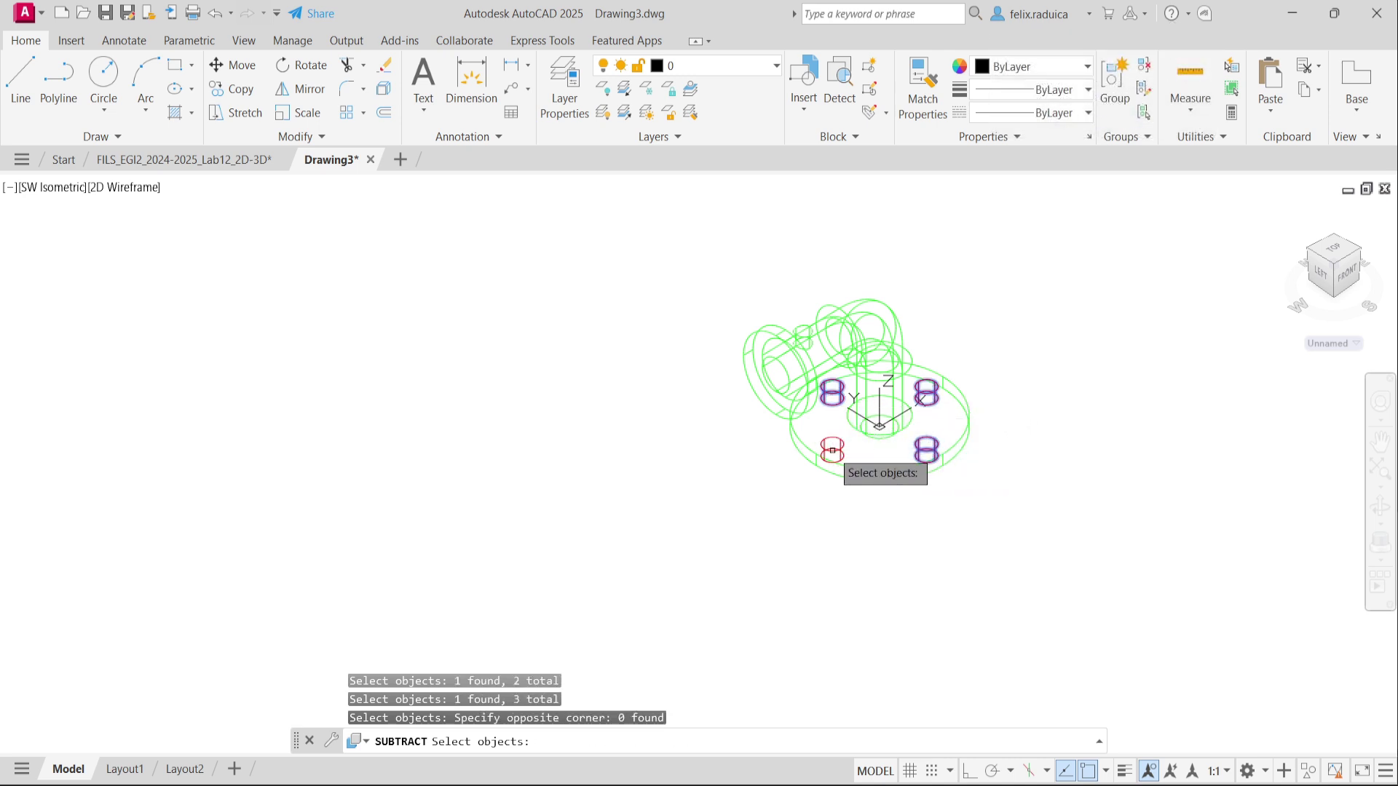
click(842, 445)
key(Return)
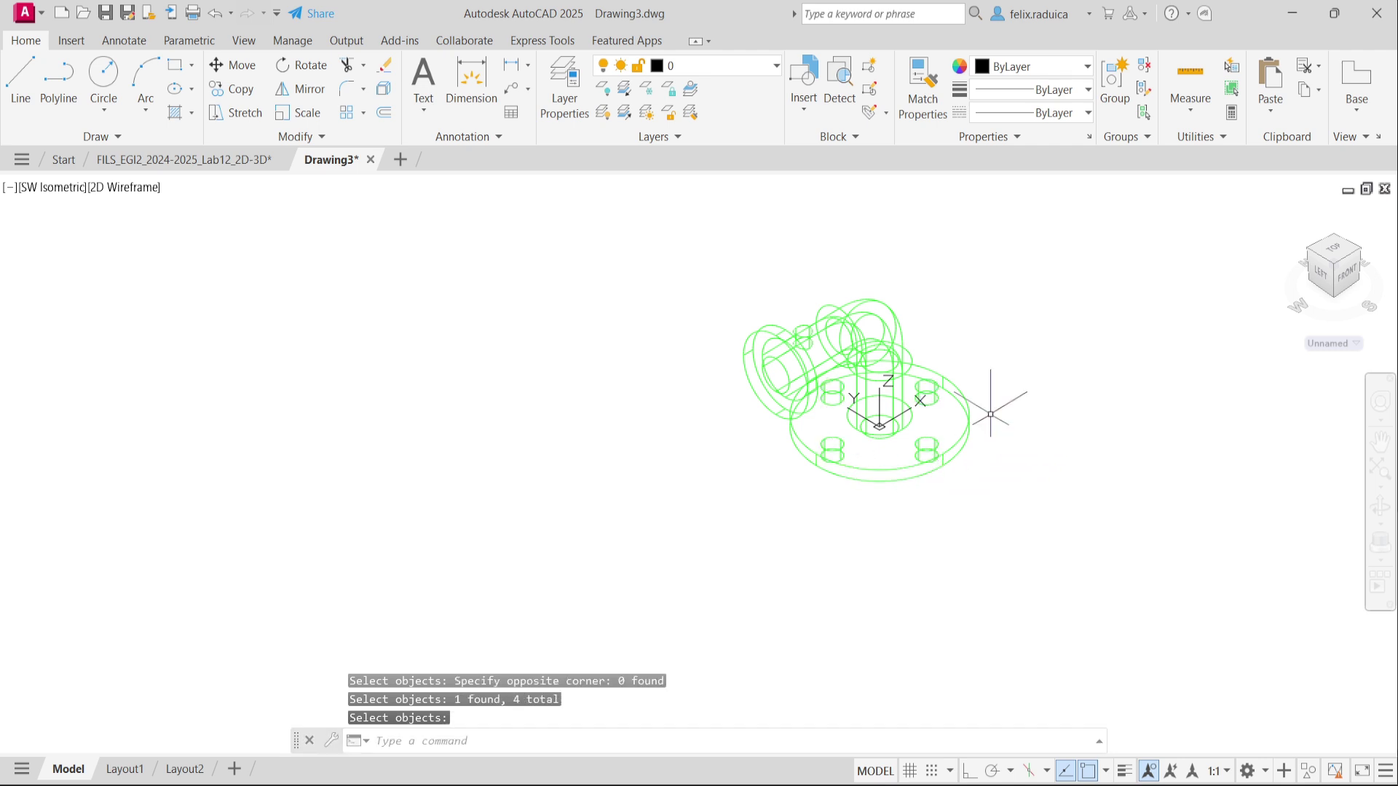
Display the finished elbow in the Conceptual visual style from the SW Isometric view.
click(129, 187)
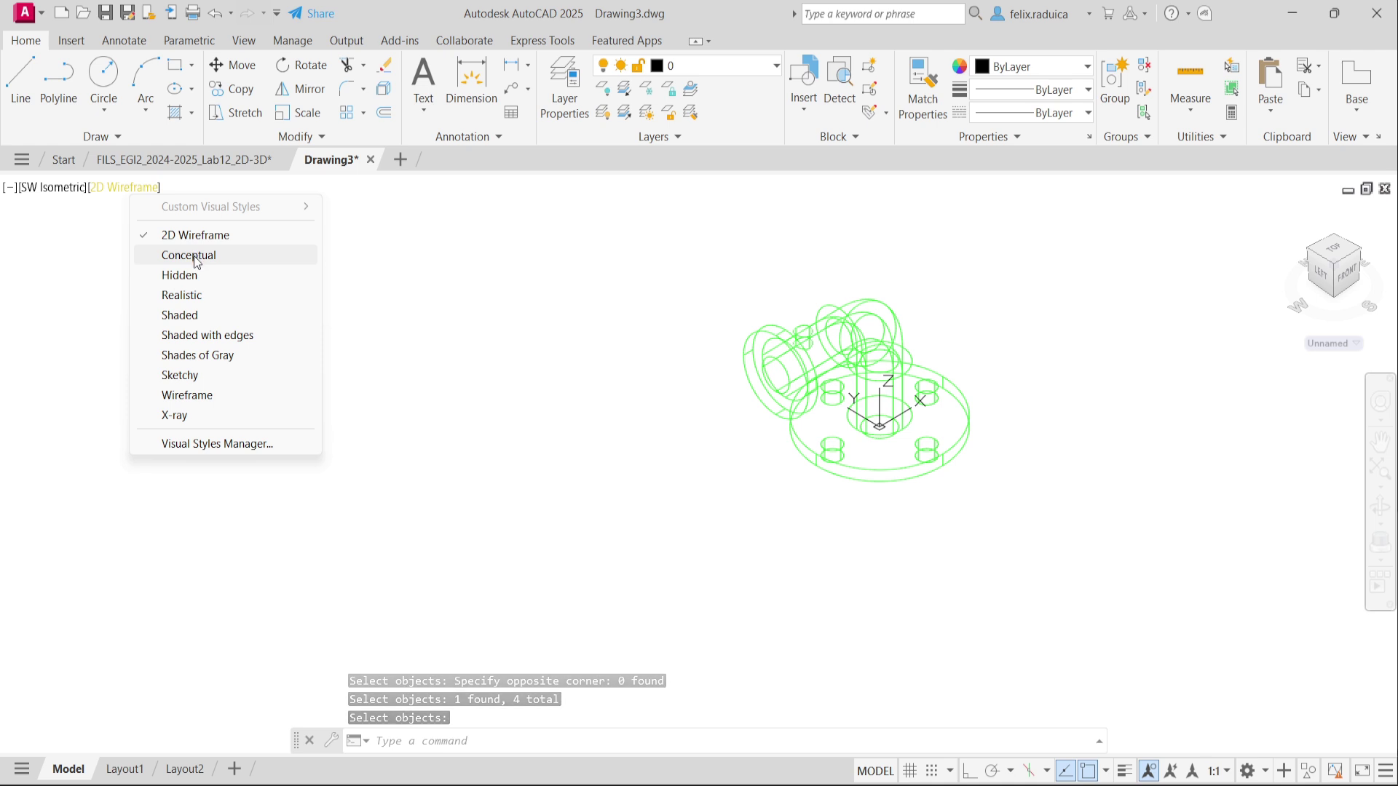
click(192, 253)
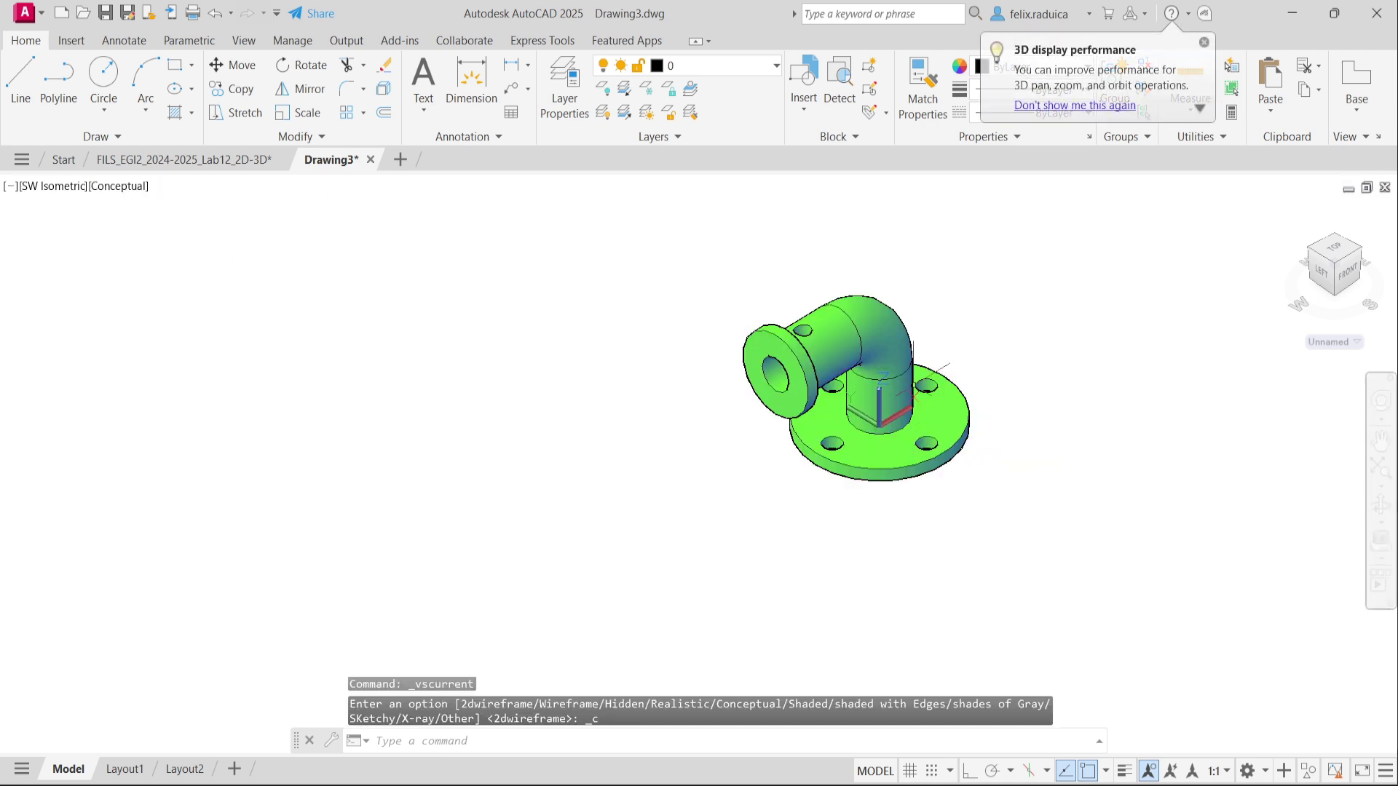
click(56, 187)
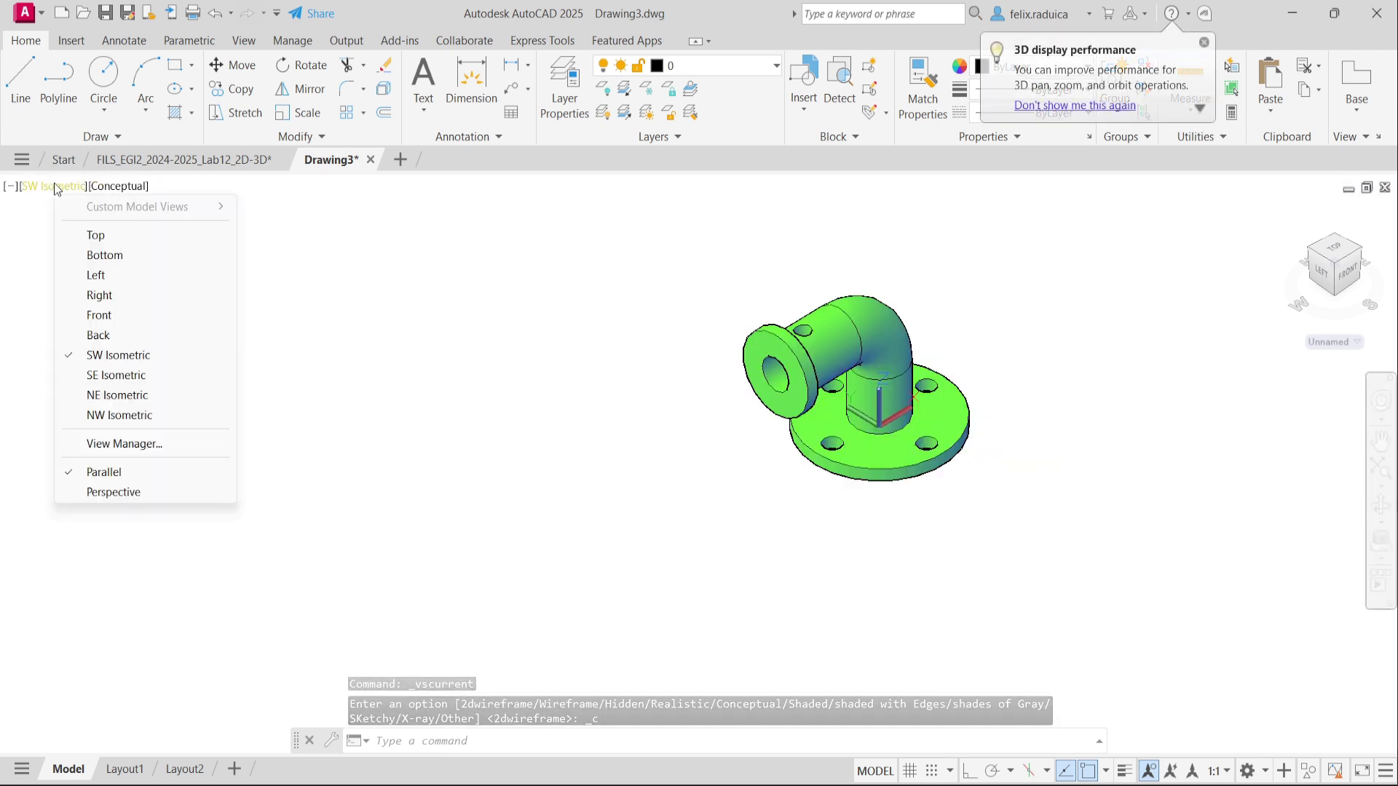
click(142, 355)
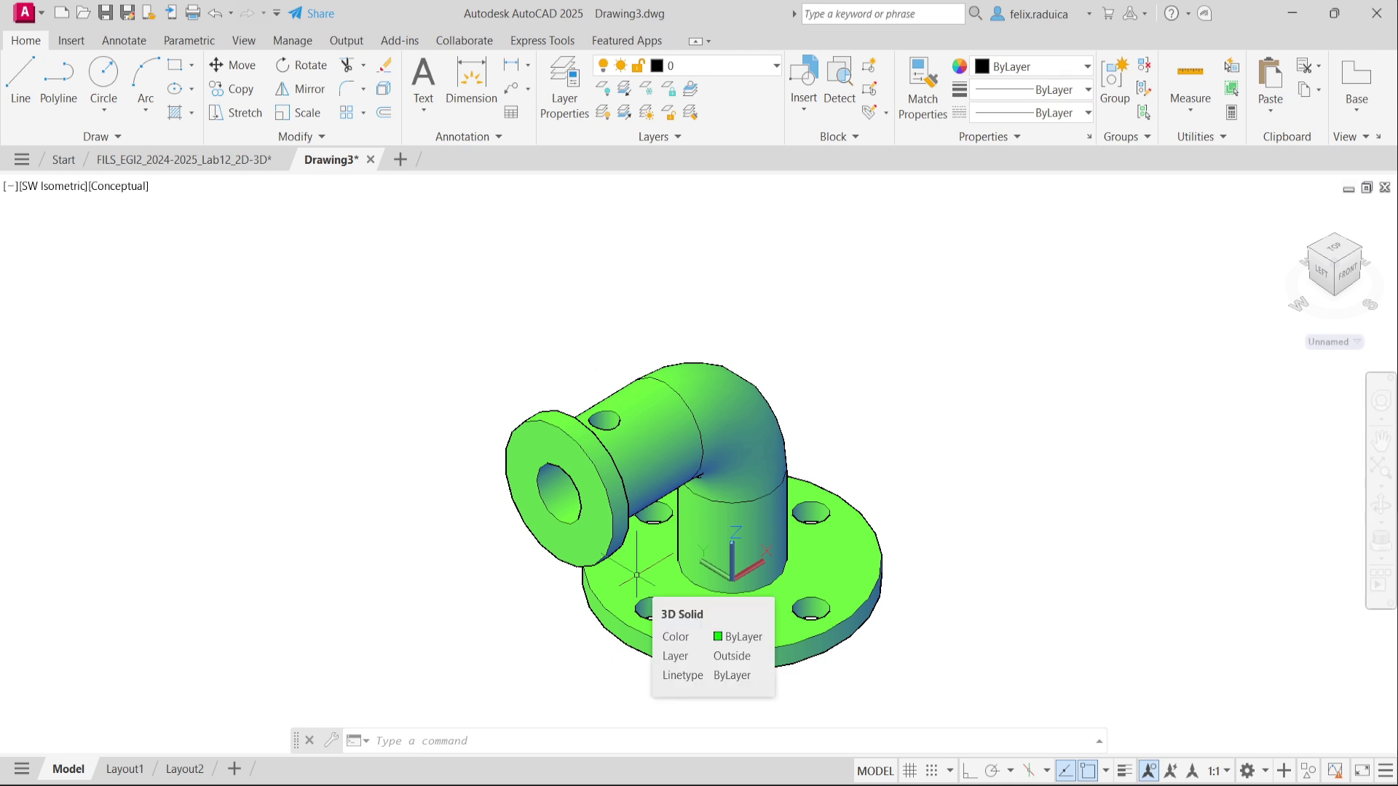
Create a section plane with SECTIONPLANE through the centres of the base flange hole opposite the end flange and the end flange bore.
text(SECti)
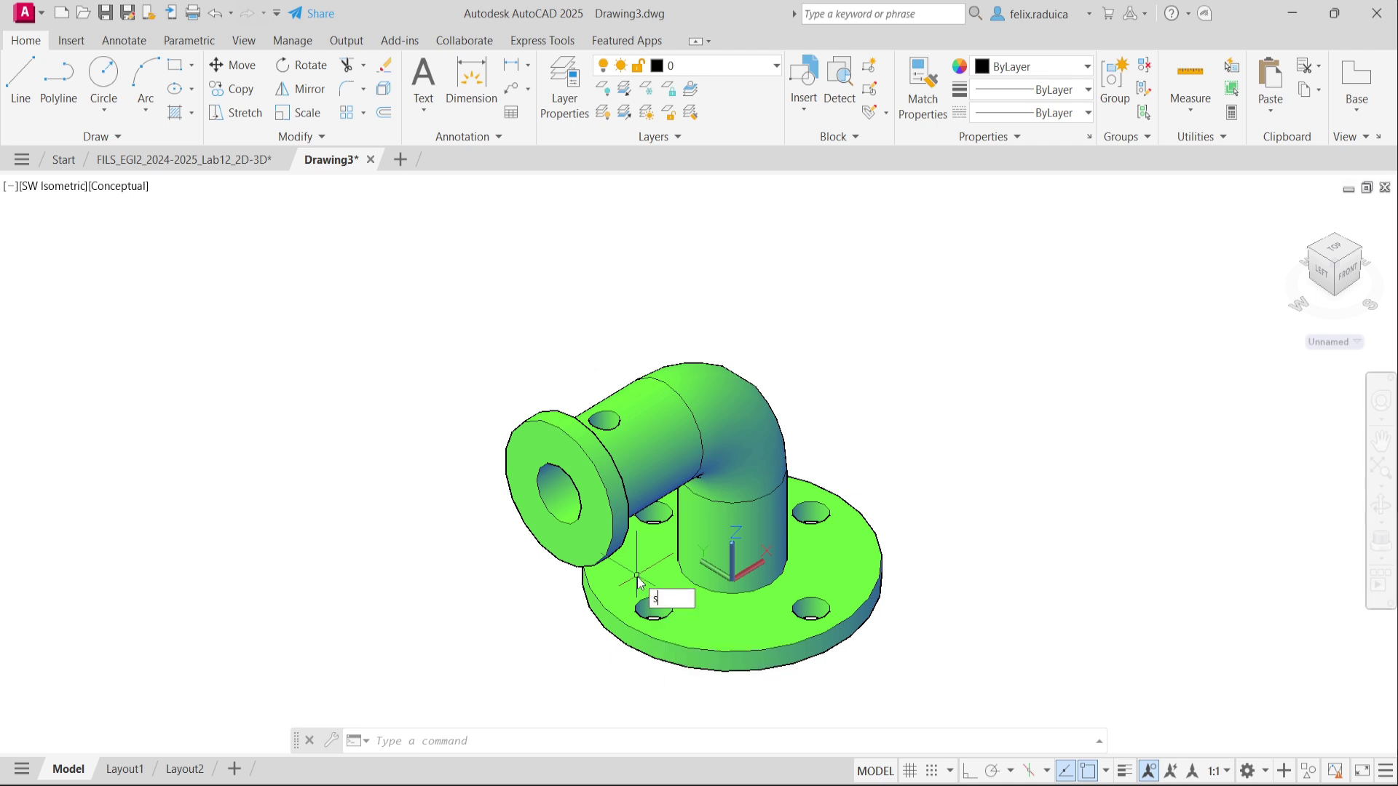
text(onplane)
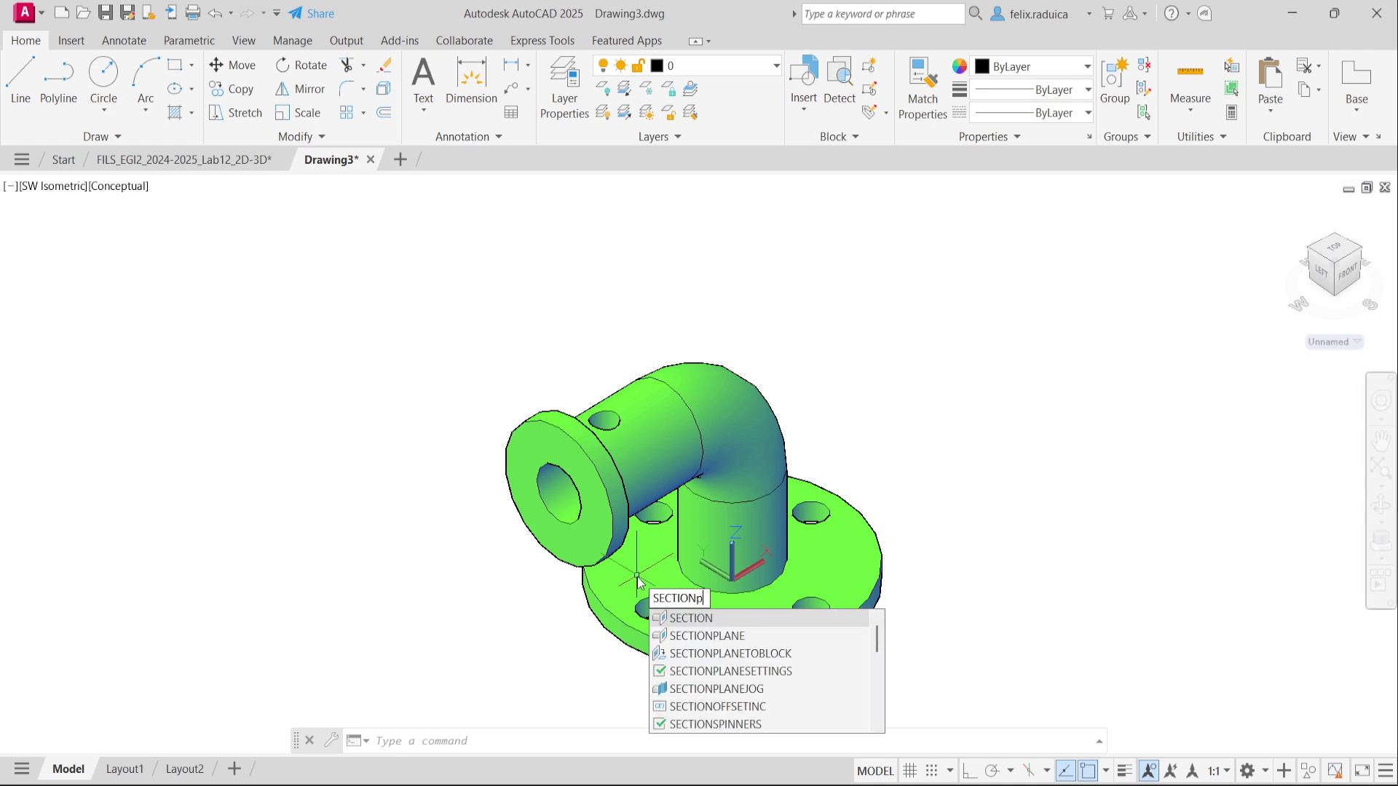
key(Return)
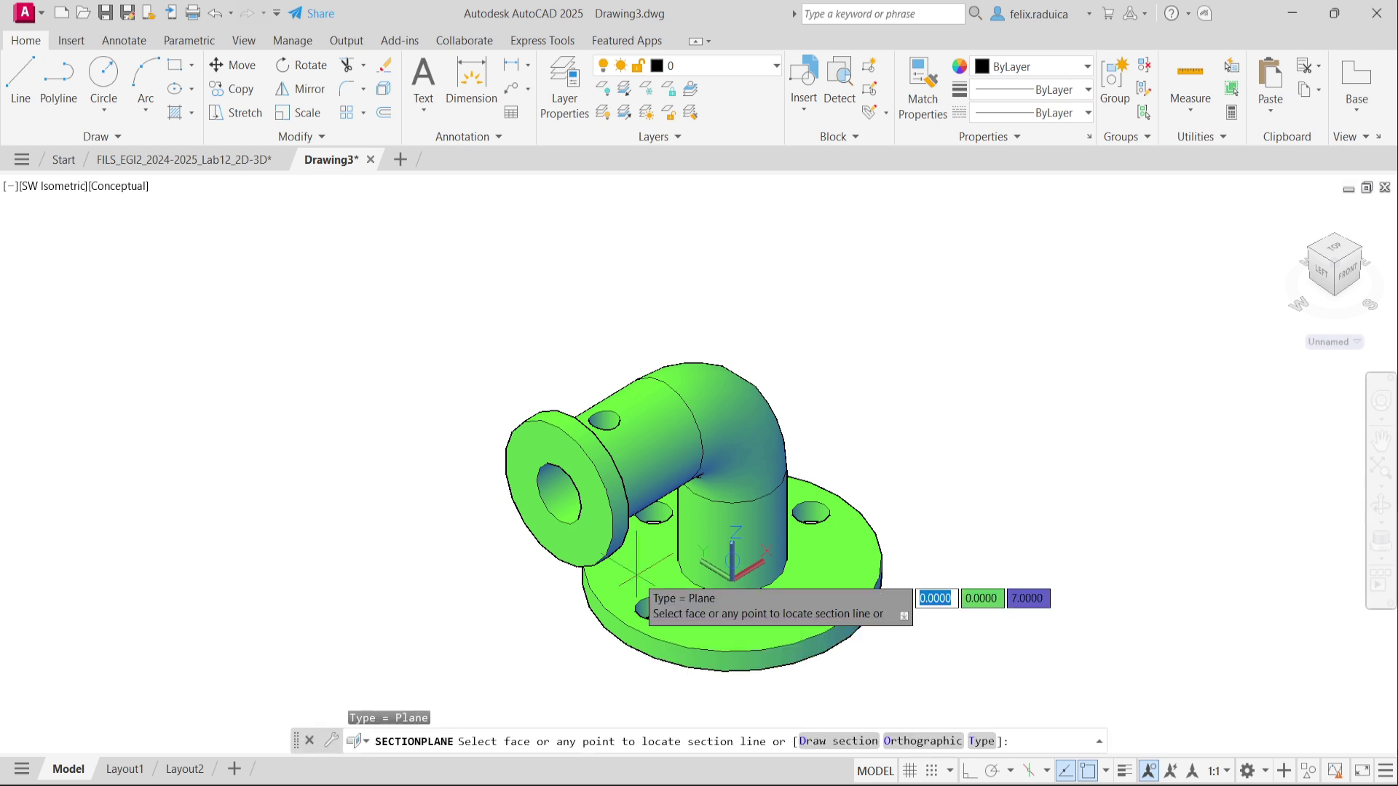
click(813, 514)
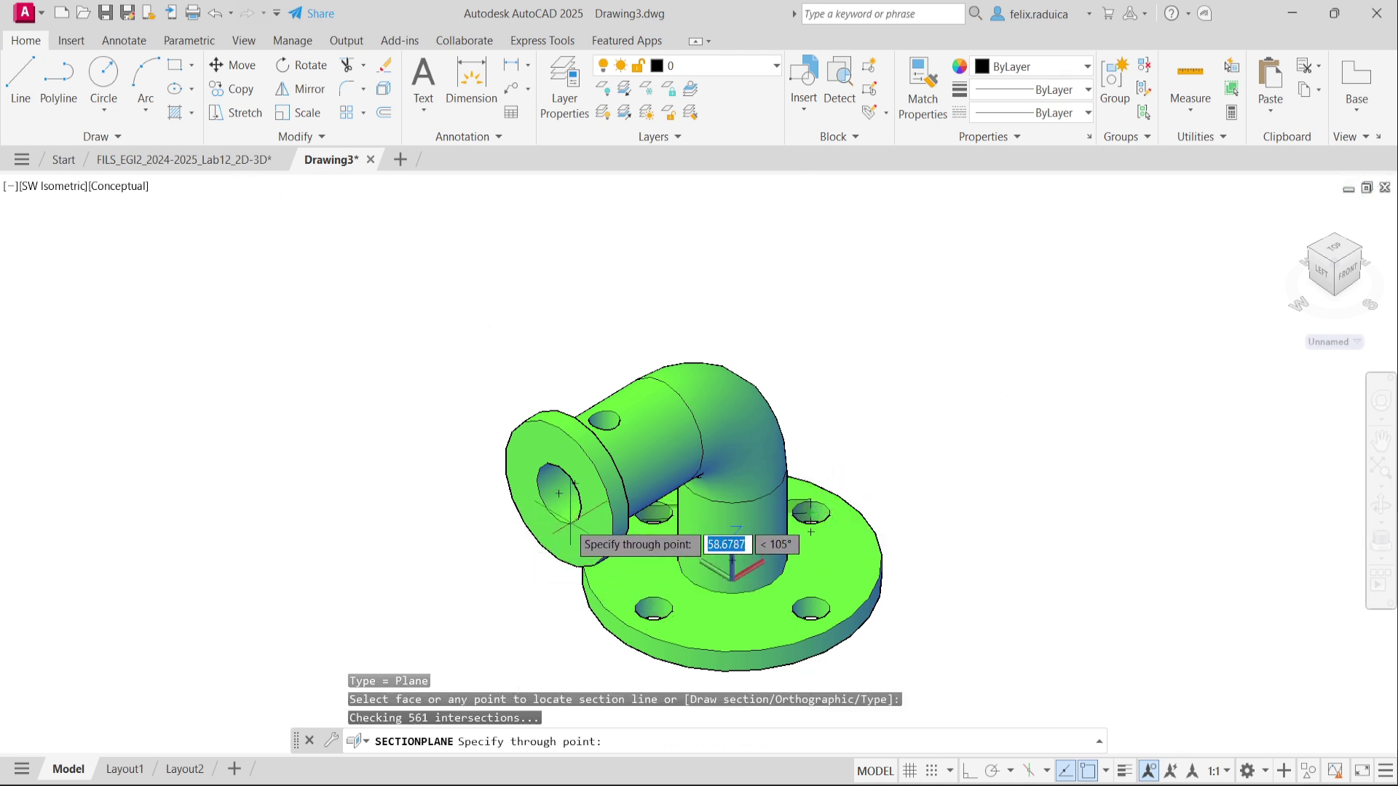
click(557, 502)
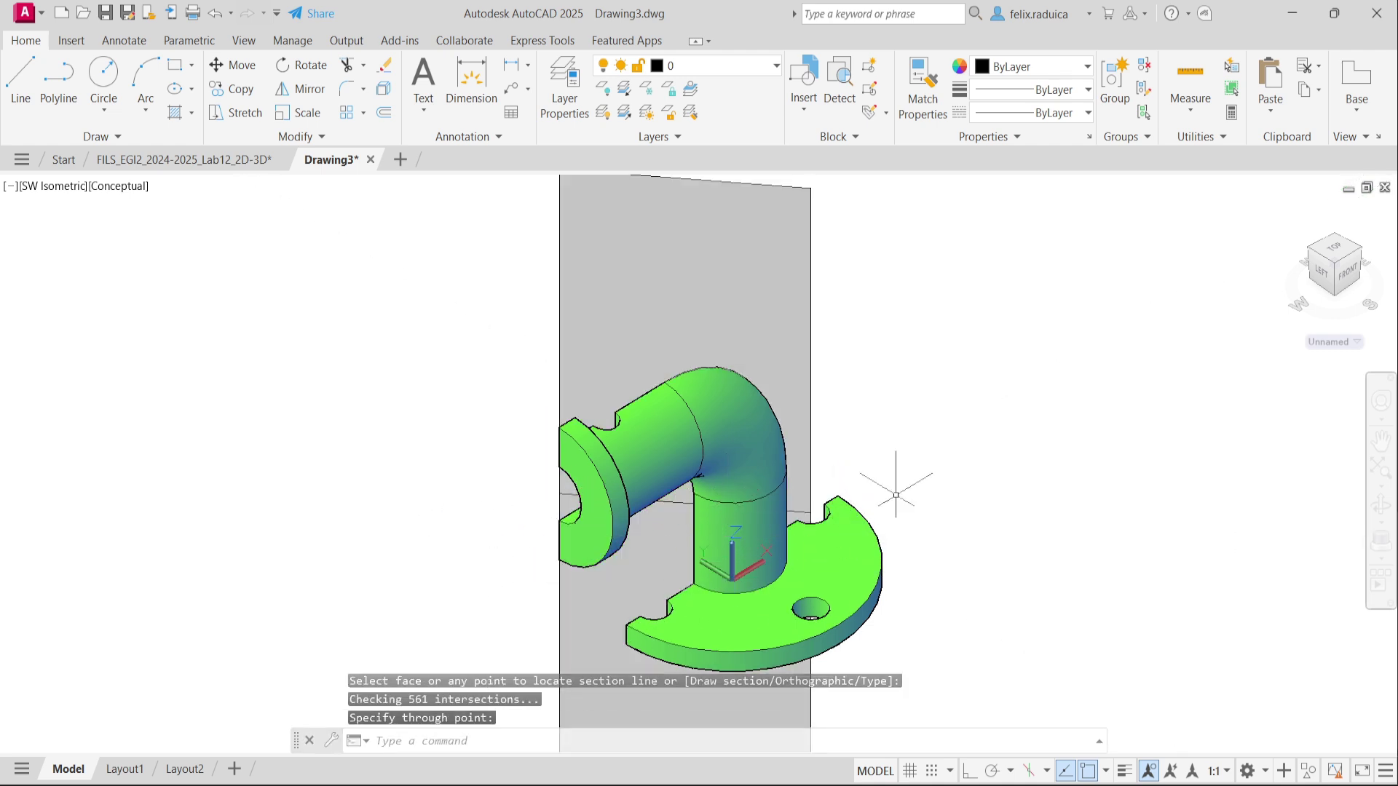
Orbit to the cut side of the elbow and examine the sectioned bores and holes in the Back view.
shift+middle_drag(513, 608, 816, 476)
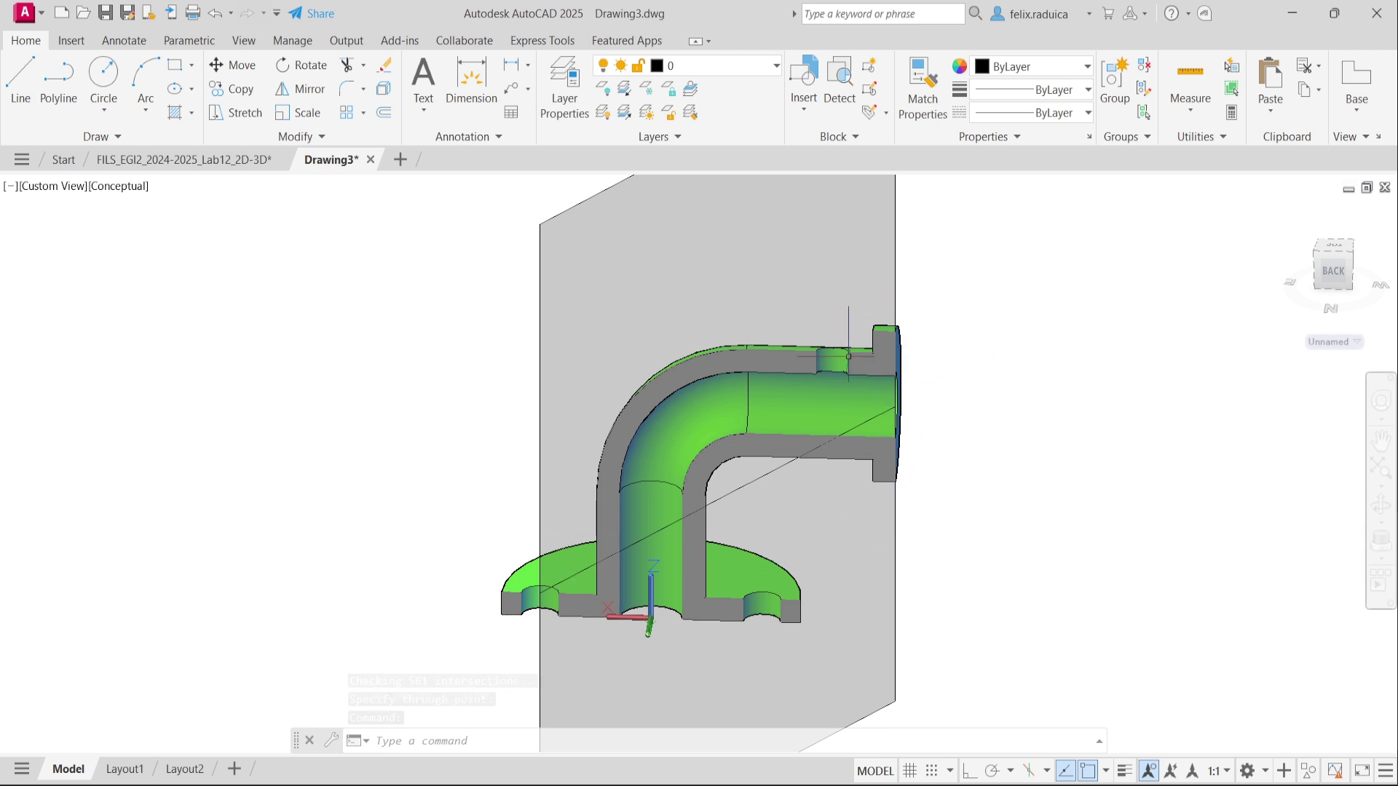
scroll(855, 360, up, 2)
scroll(785, 436, down, 4)
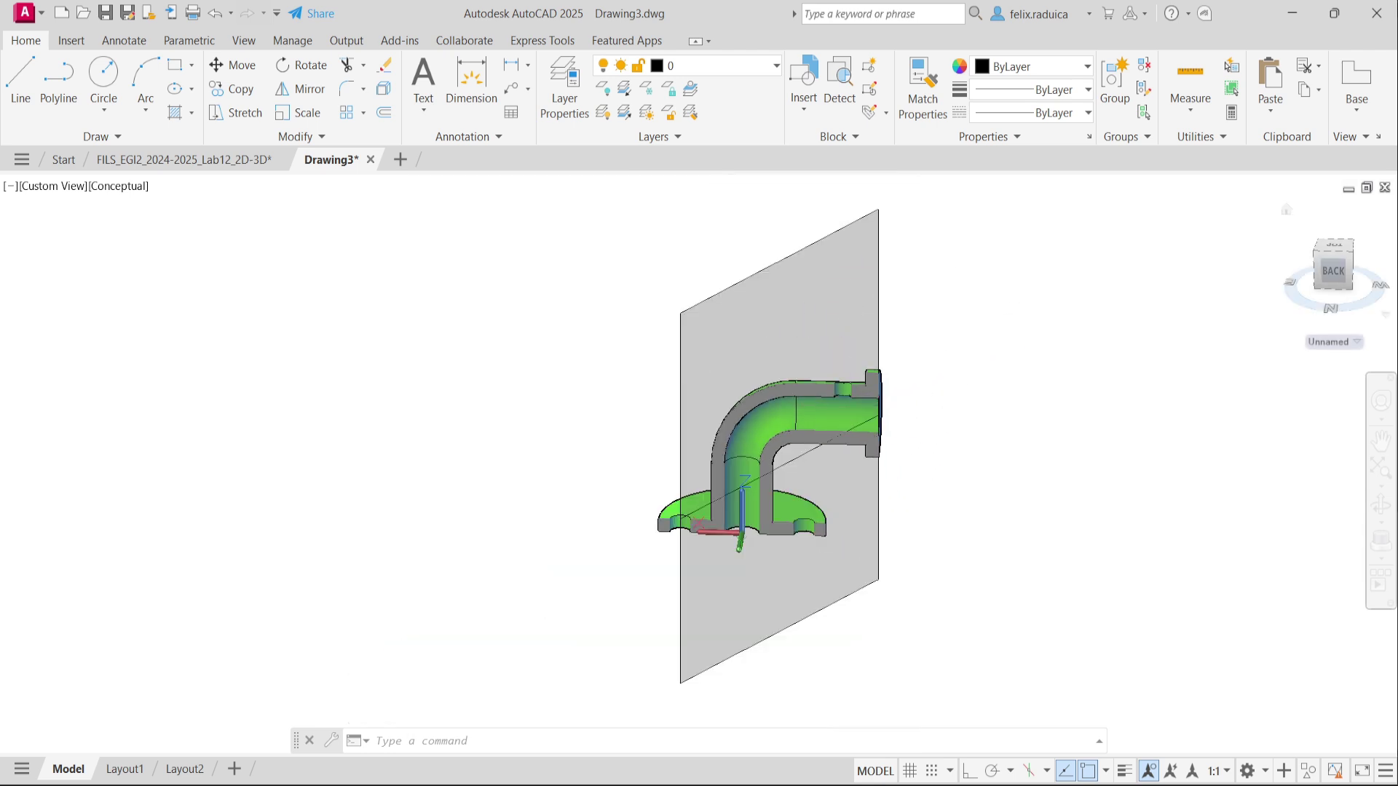
click(1333, 271)
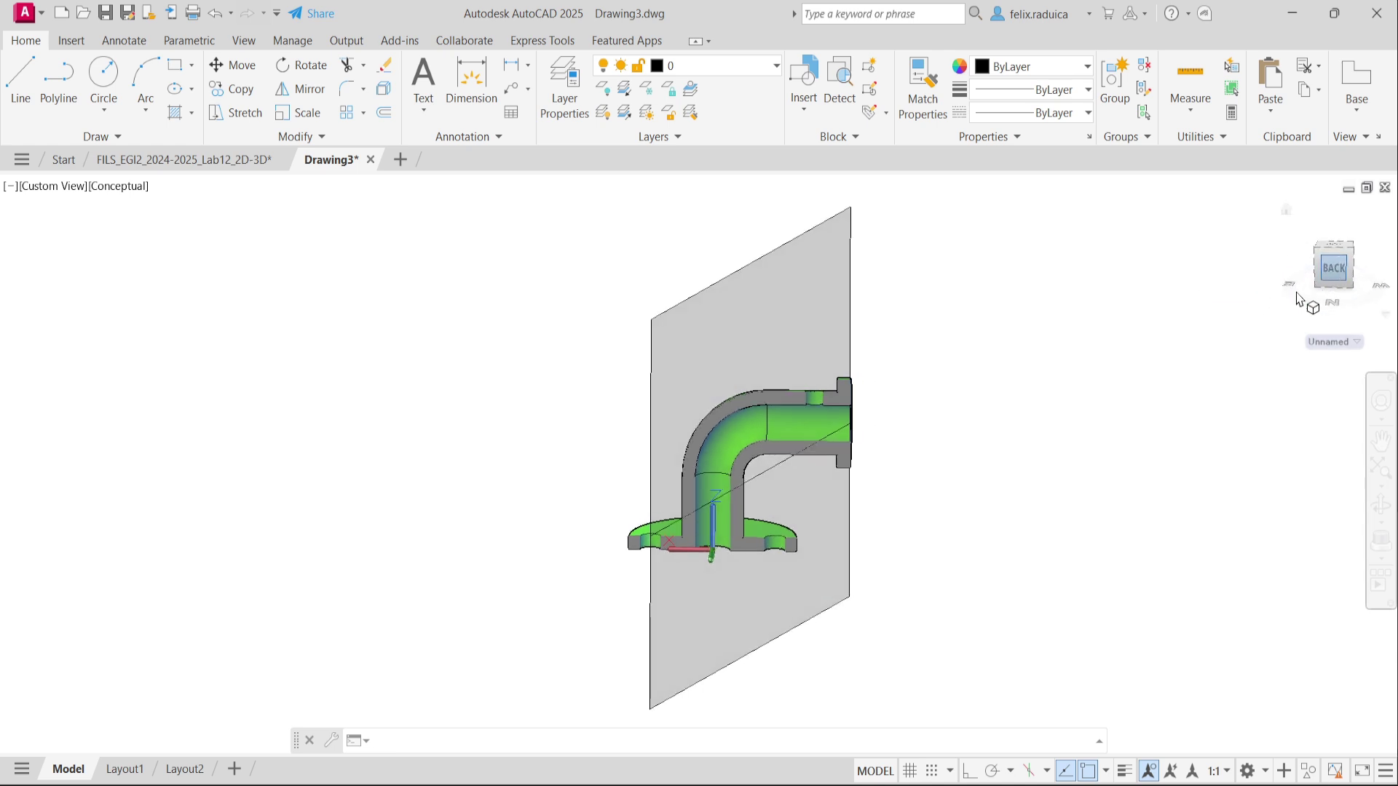
scroll(746, 402, up, 2)
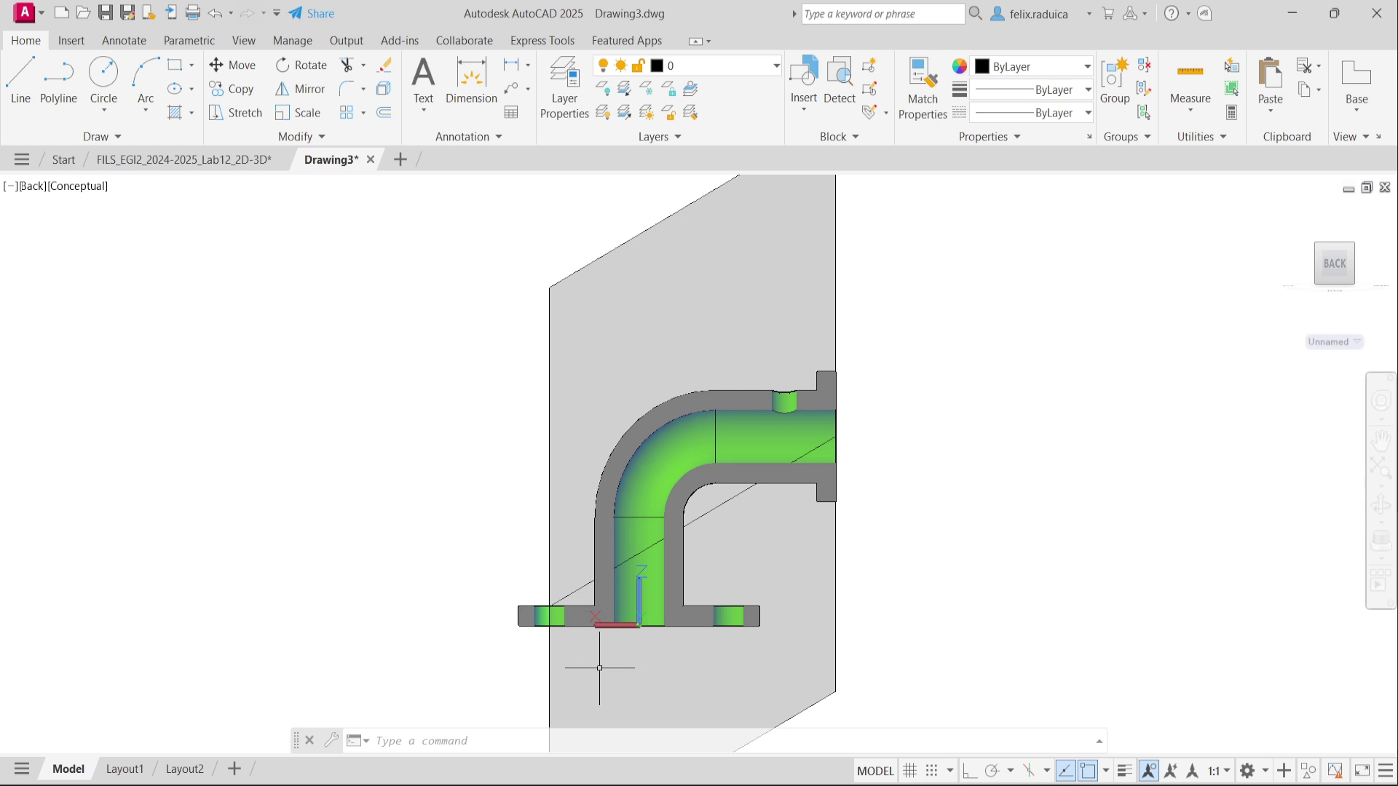
Select the section plane and delete it to restore the display of the whole elbow.
click(548, 643)
click(570, 635)
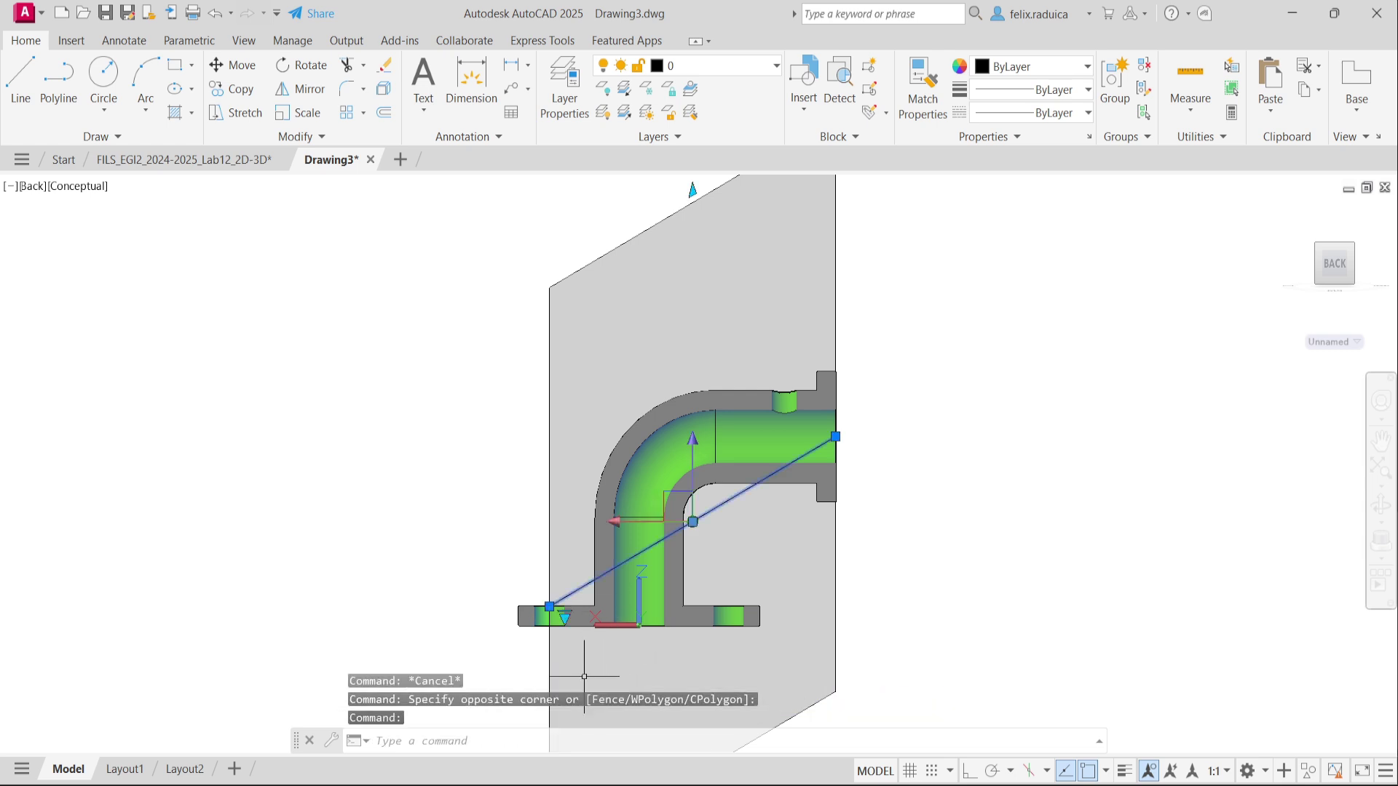
click(534, 659)
key(BackSpace)
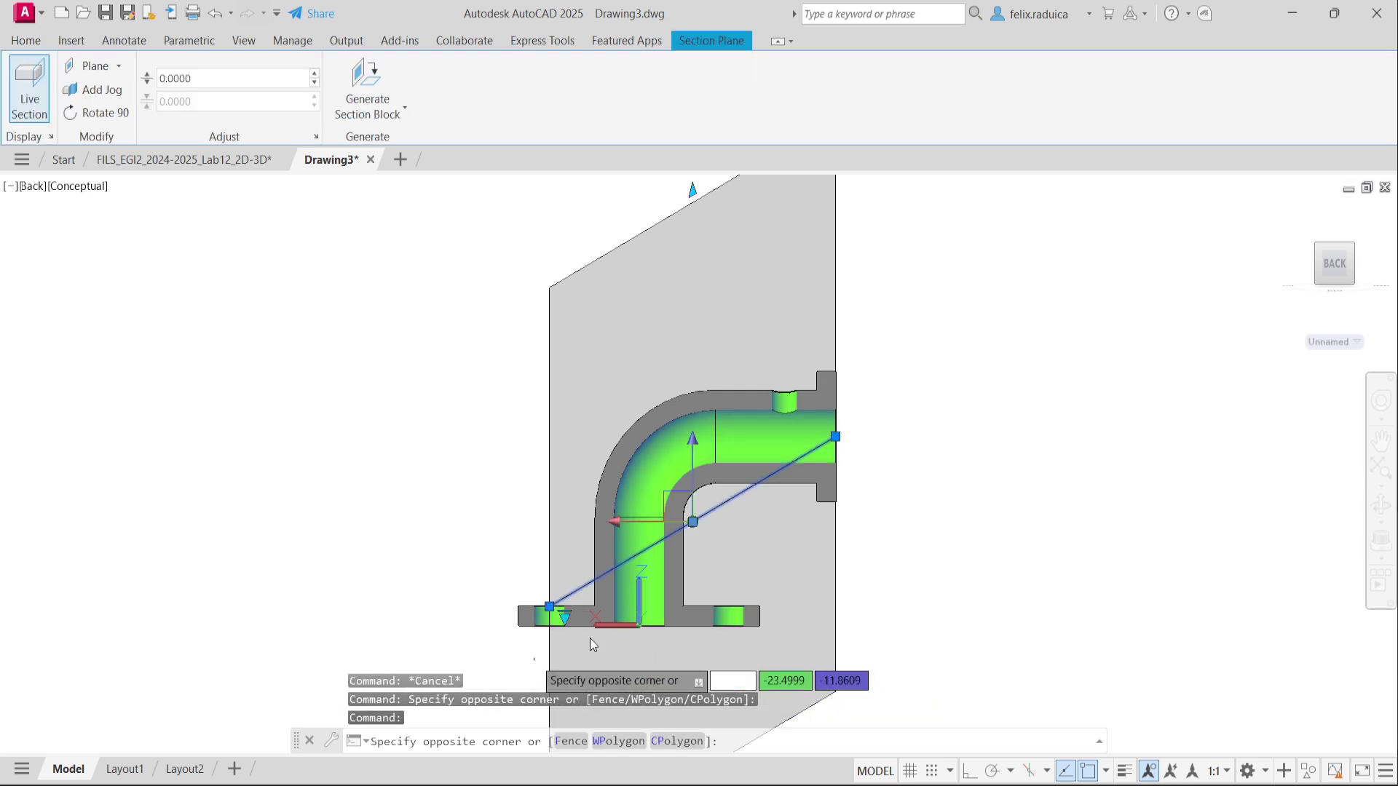
key(Escape)
key(Delete)
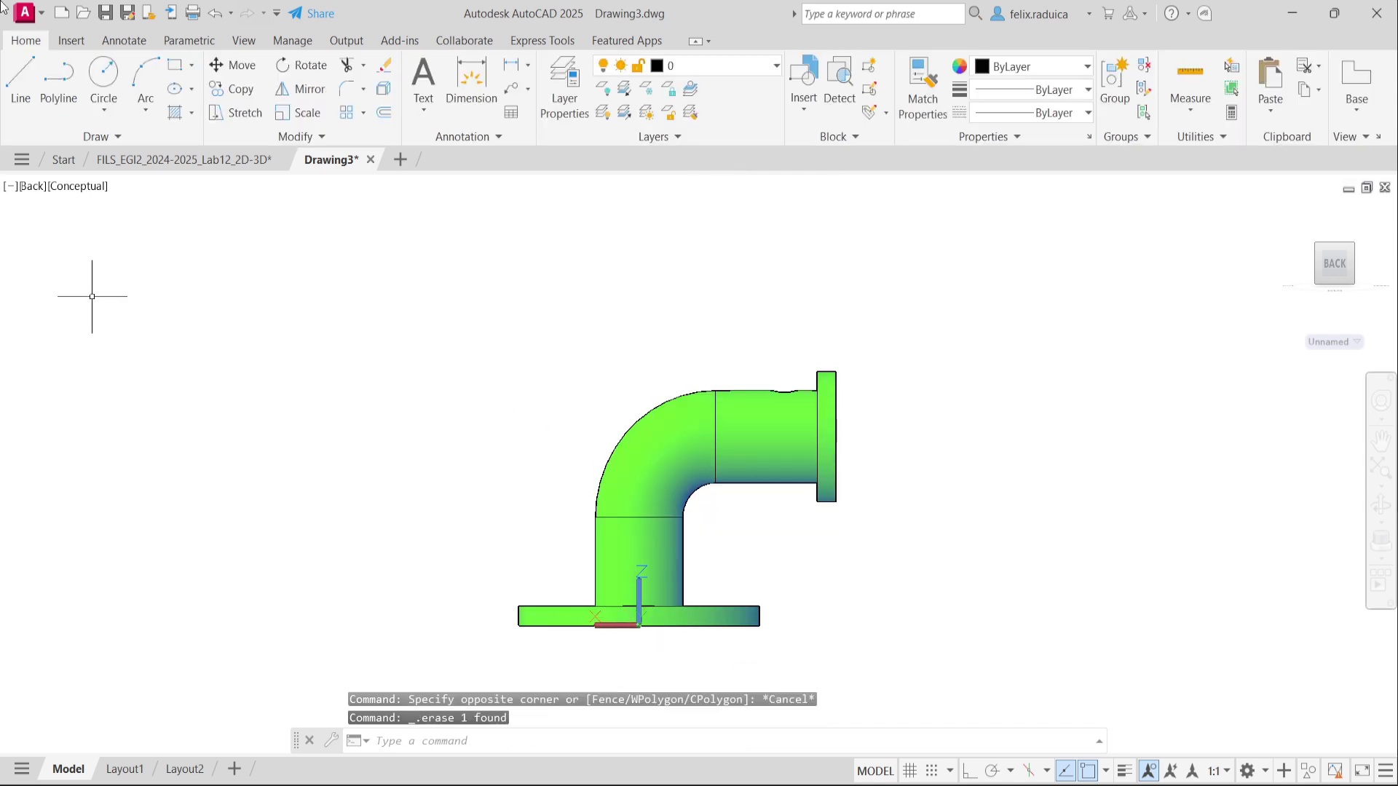
View the complete elbow in SW Isometric, zoomed to the drawing extents.
click(32, 187)
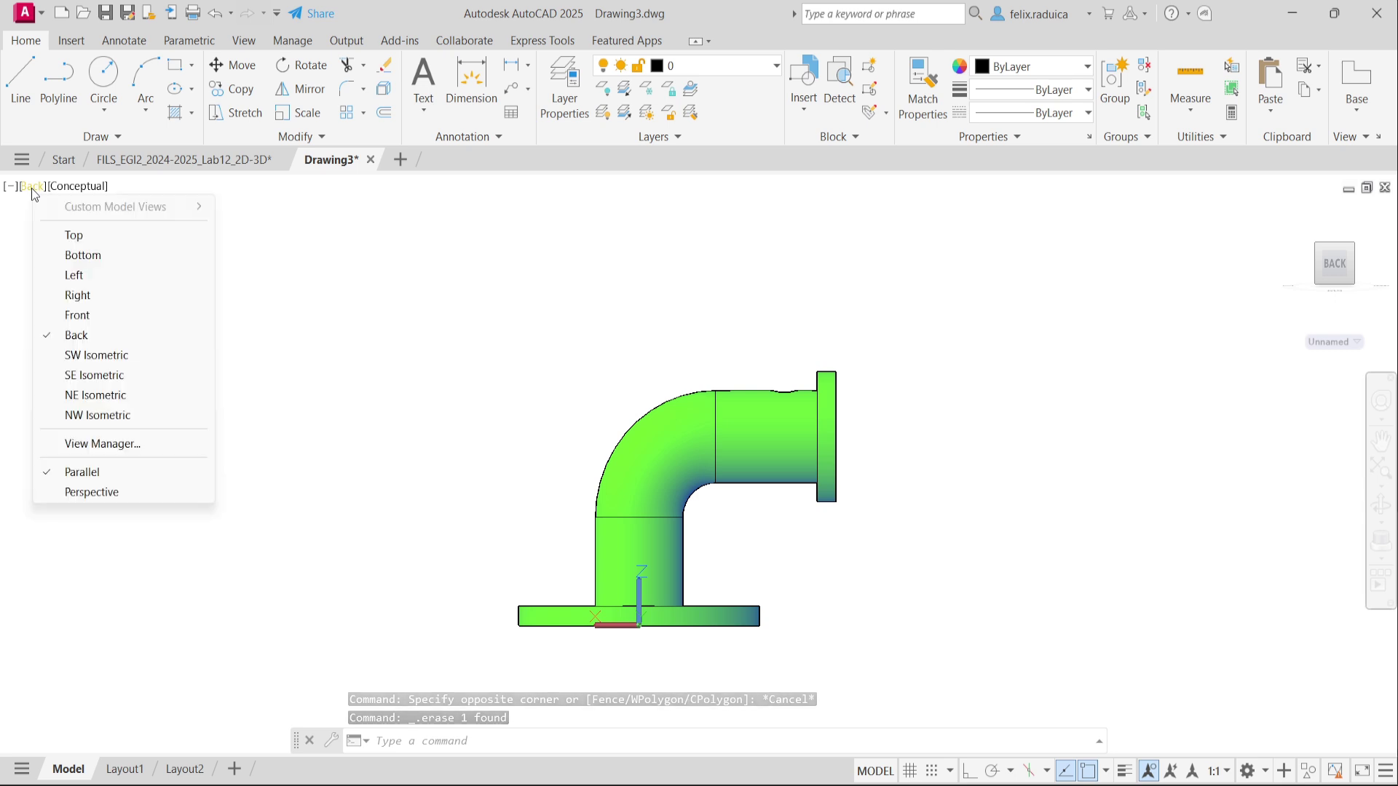
click(126, 355)
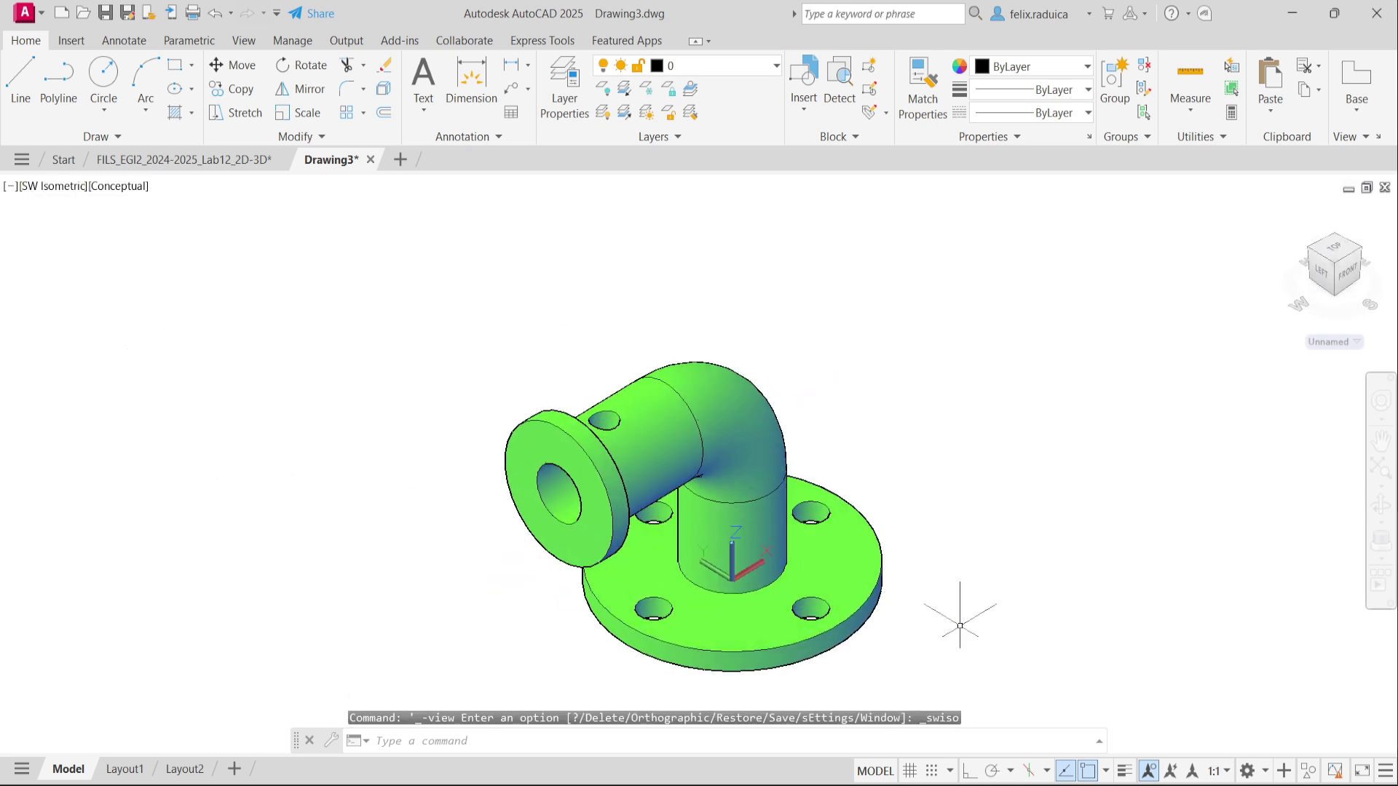
middle_click(866, 423)
middle_click(866, 422)
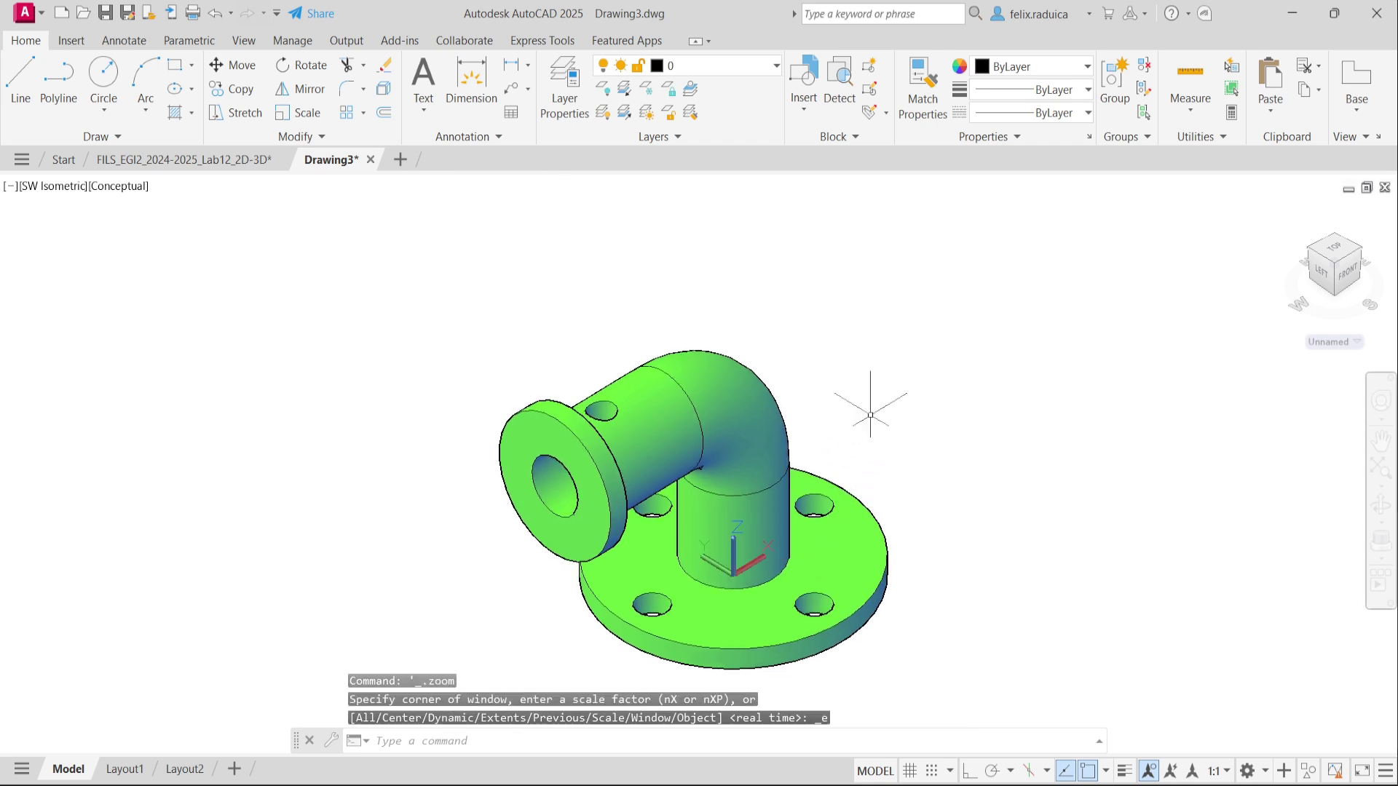